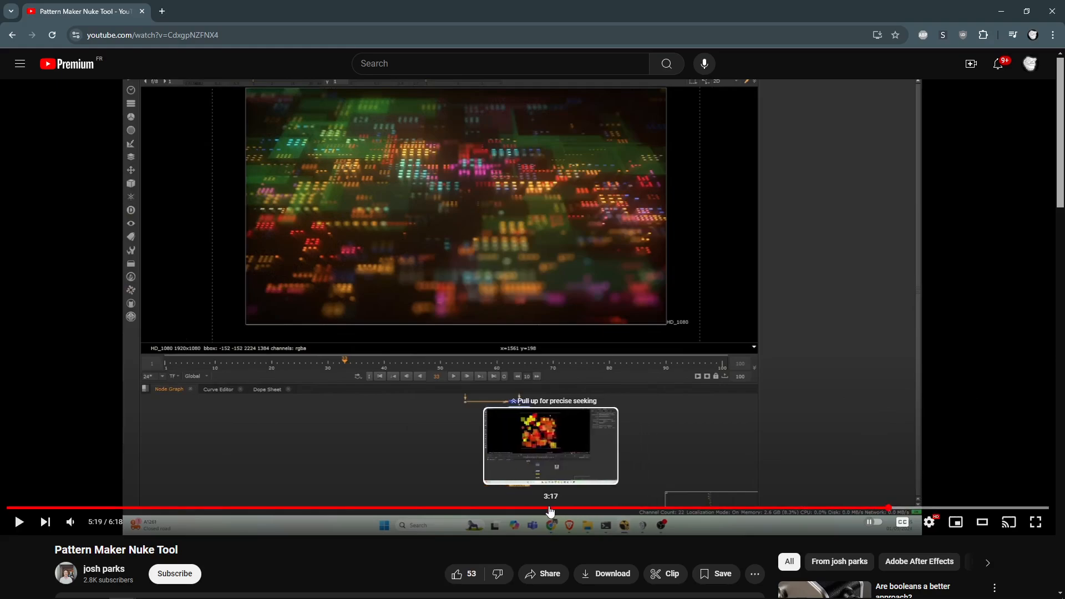
- Skim the Pattern Maker tutorial from the image generator part to the dot pattern section, then pause it
left_click(501, 508)
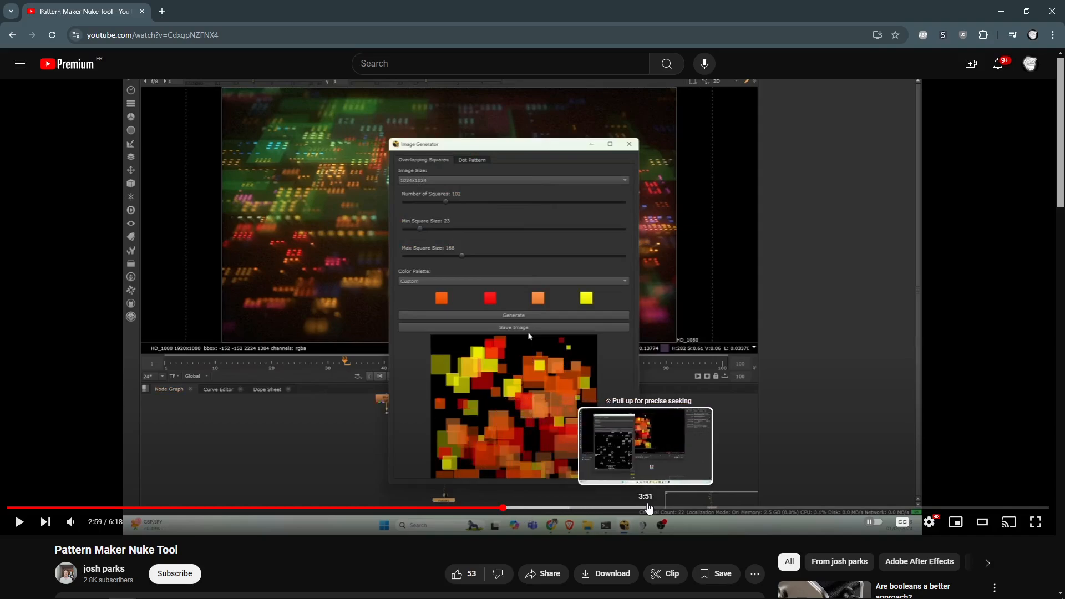
left_click(653, 508)
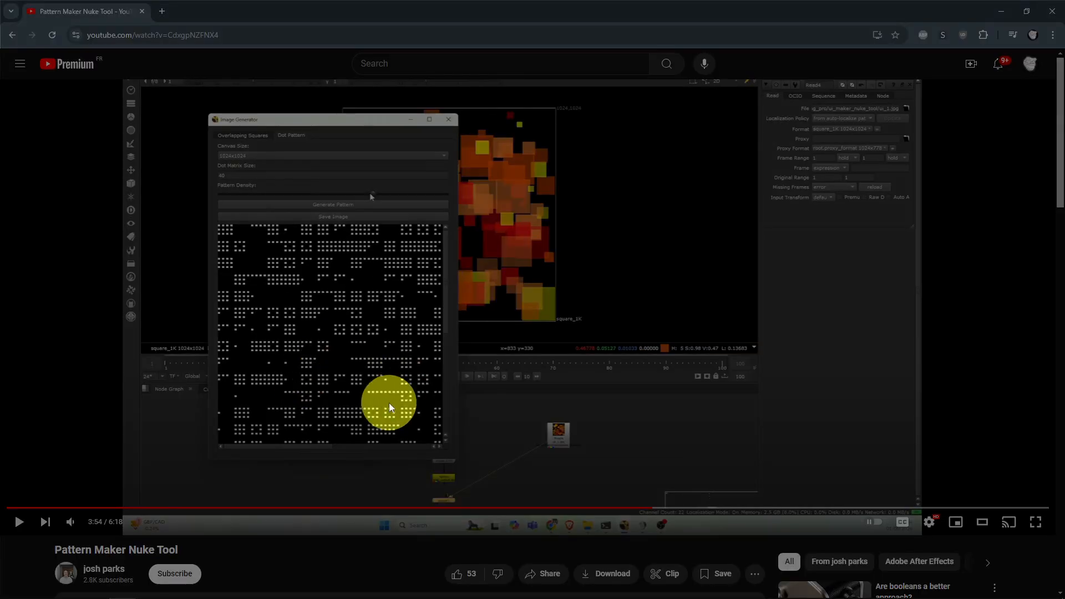
left_click(404, 396)
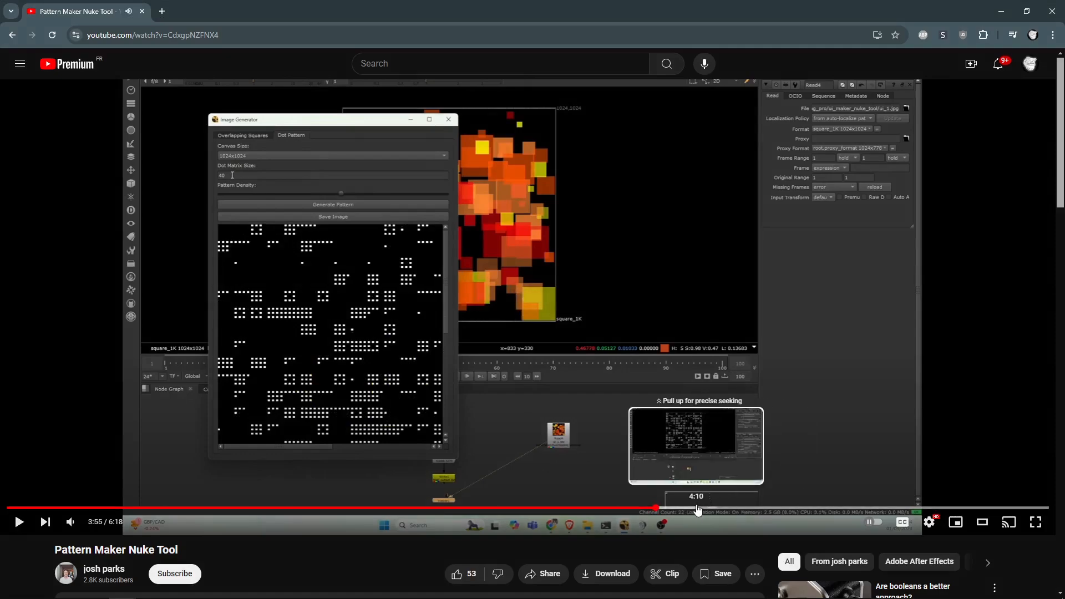
- Scrub ahead to the 3D viewer and final blurred render, then move Chrome aside to reveal Tooll3
left_click_drag(698, 509, 803, 508)
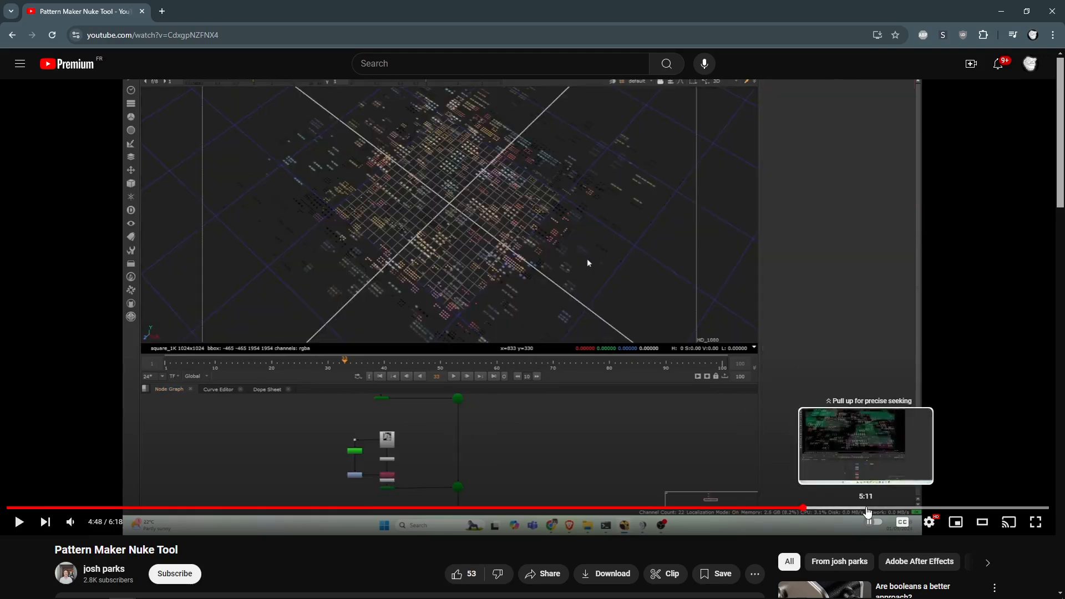
left_click_drag(868, 510, 923, 508)
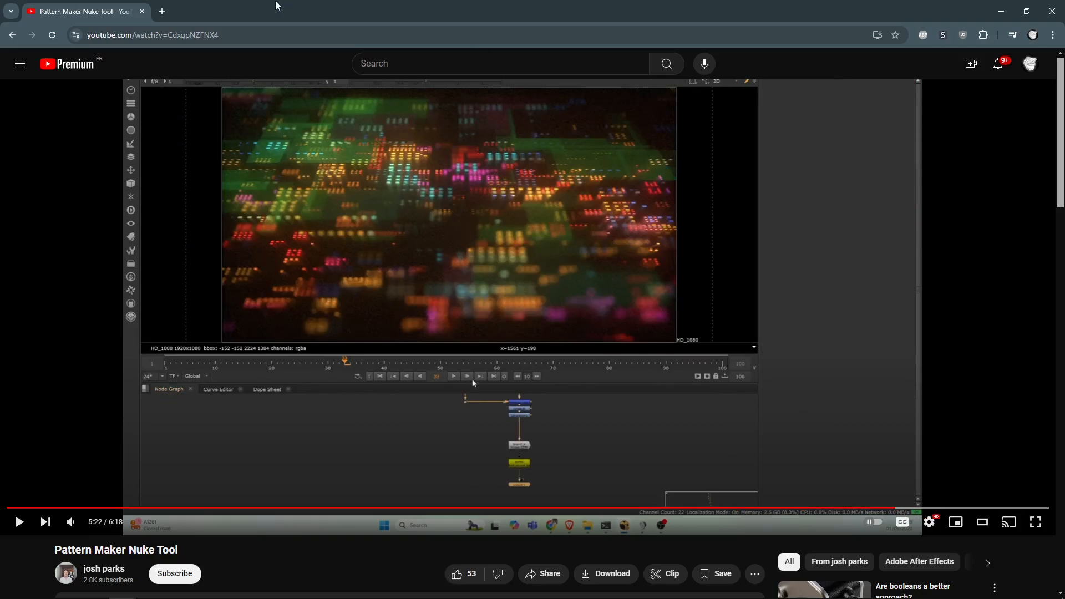
left_click_drag(276, 3, 1064, 39)
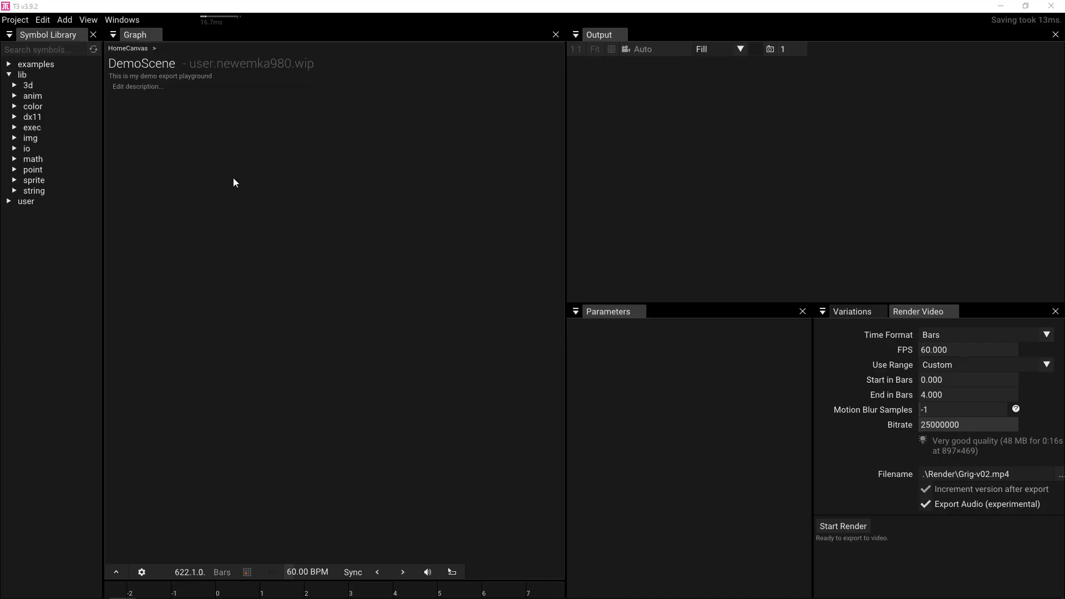
- Create a GridPoints node from a 'grid' search and connect a new DrawPoints node to it
left_click(243, 220)
double_click(243, 221)
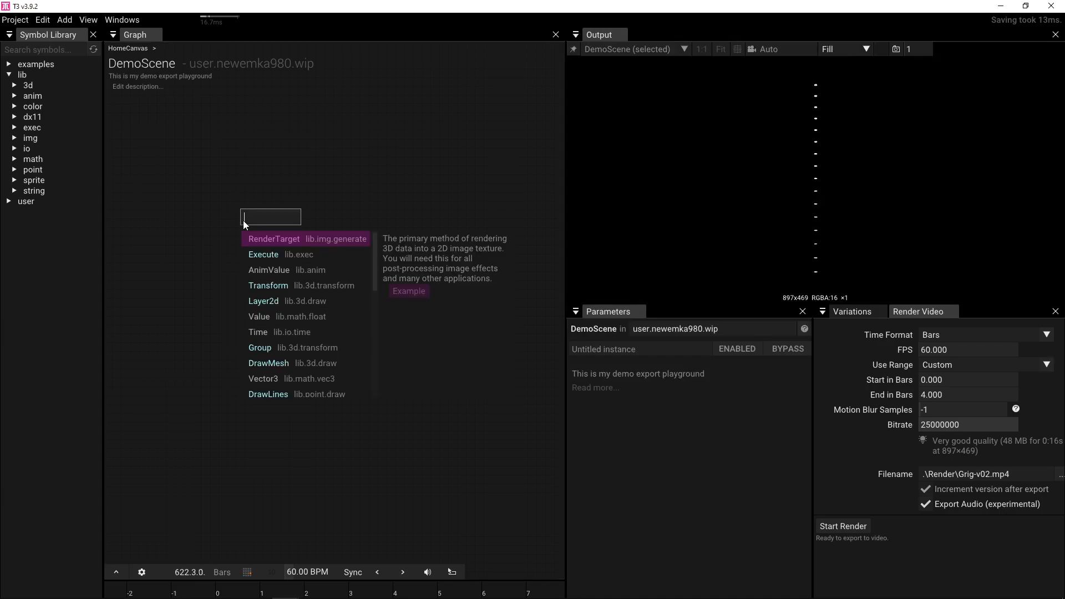
type("grid")
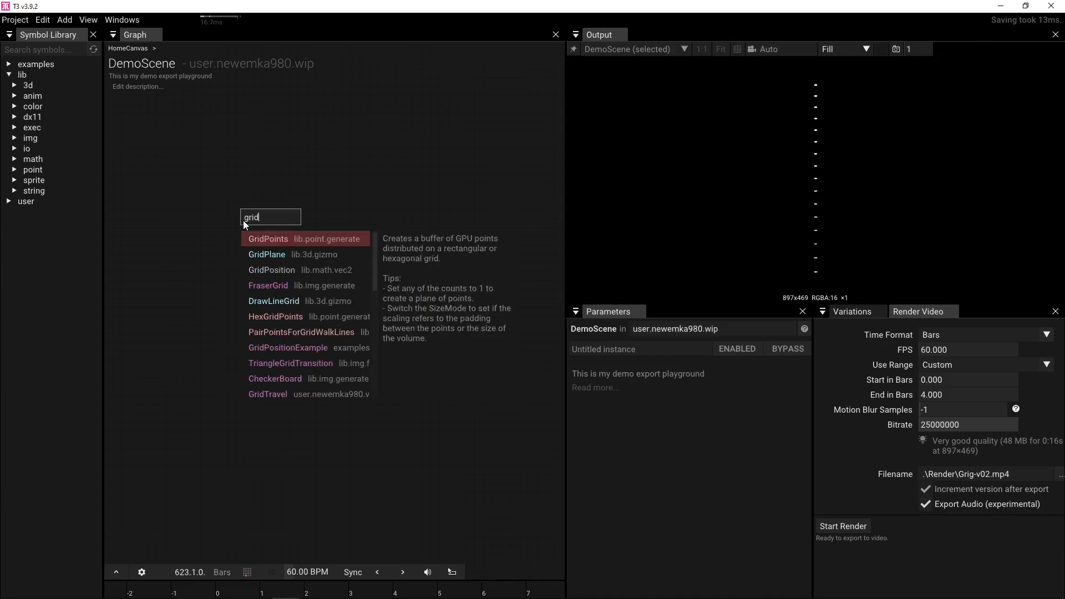
left_click(257, 238)
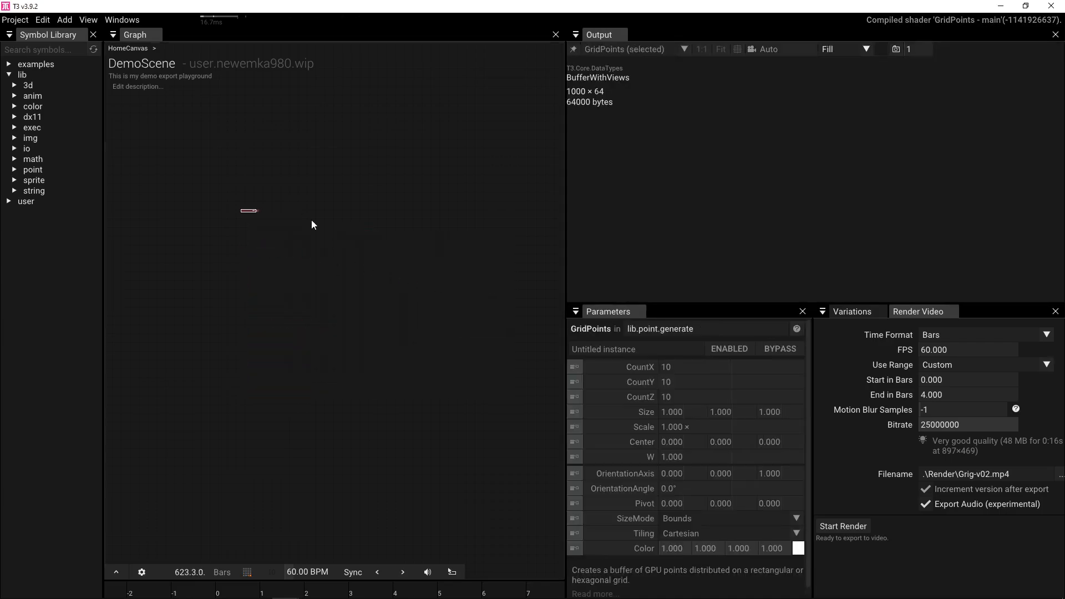
left_click_drag(184, 228, 275, 236)
left_click(307, 309)
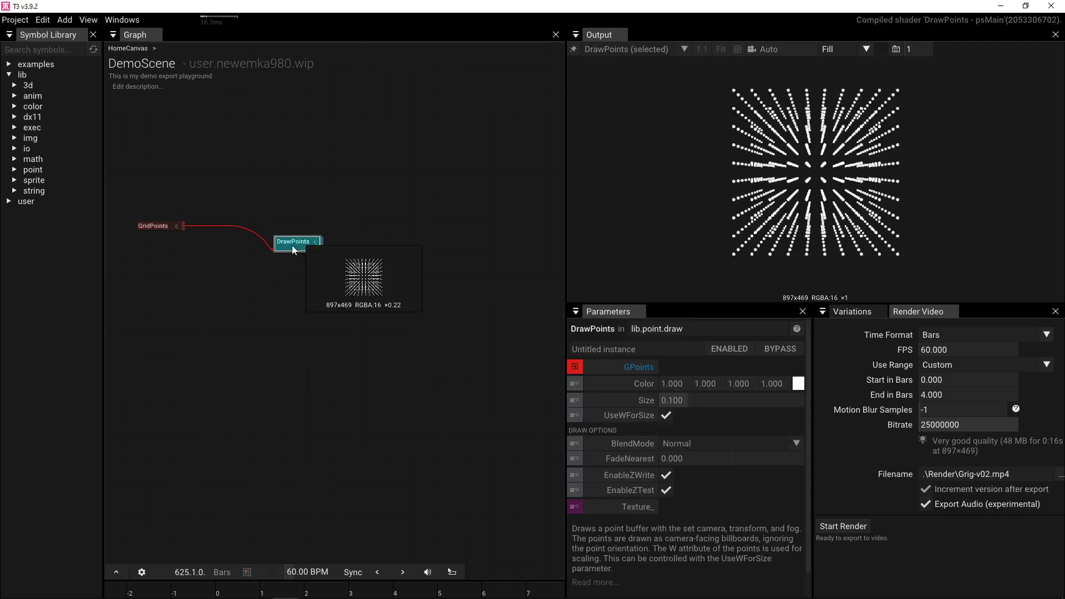
- Pin the output to DrawPoints and turn on Show Interaction Overlay
key("p")
left_click(91, 21)
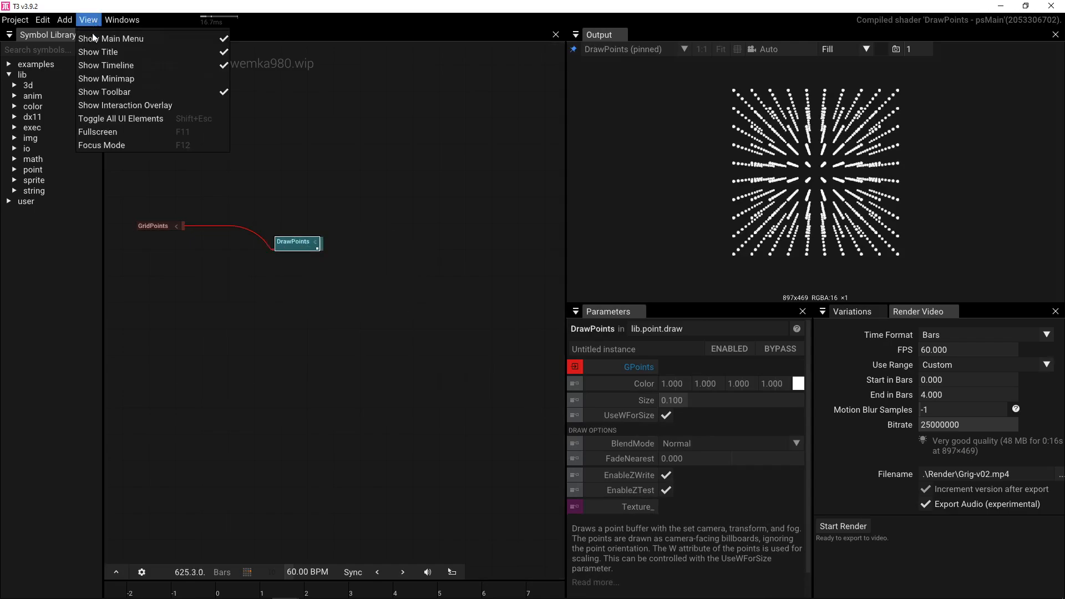
left_click(117, 105)
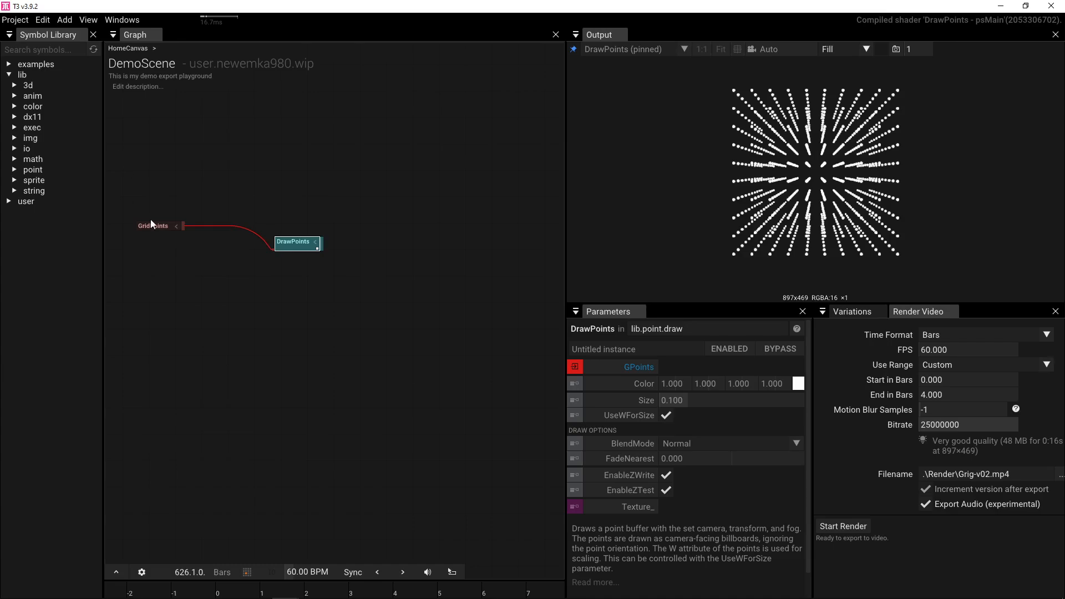
- Set GridPoints CountZ to 1 for a flat grid and move DrawPoints further right
left_click(158, 226)
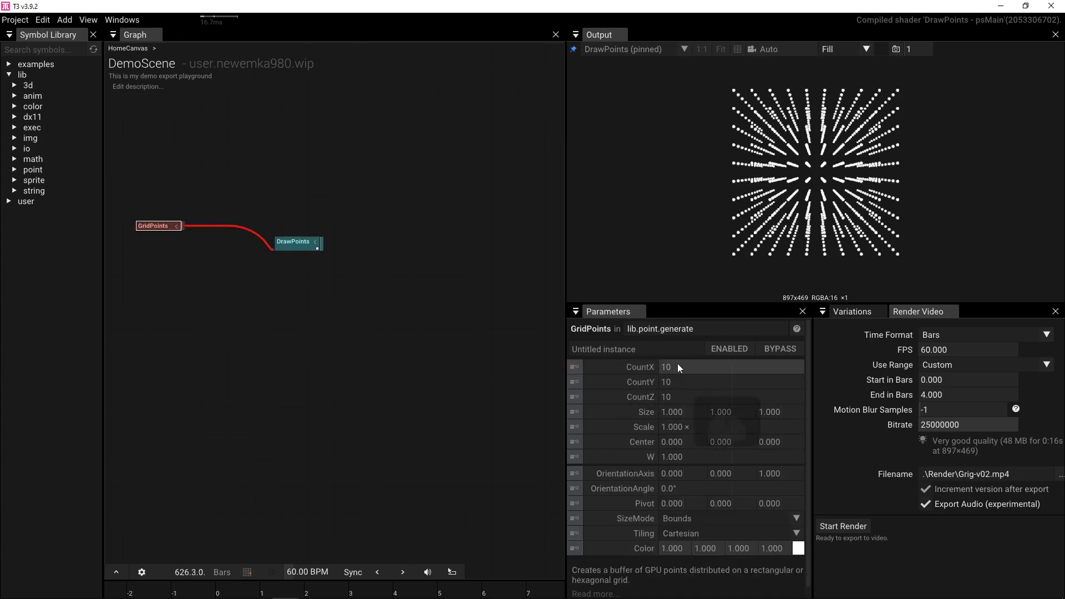
left_click(683, 395)
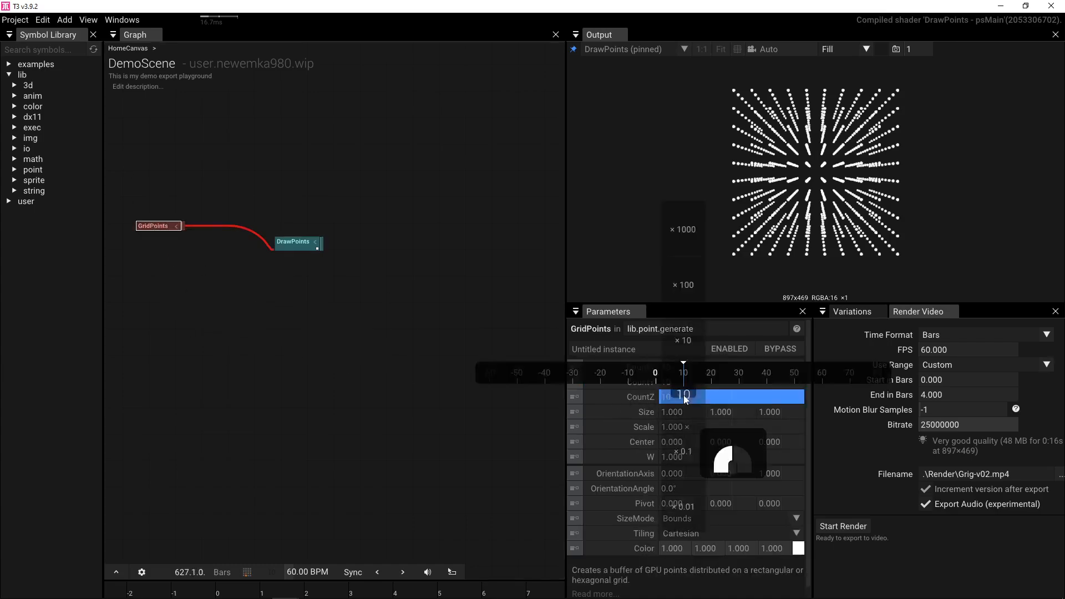
type("1")
key("Return")
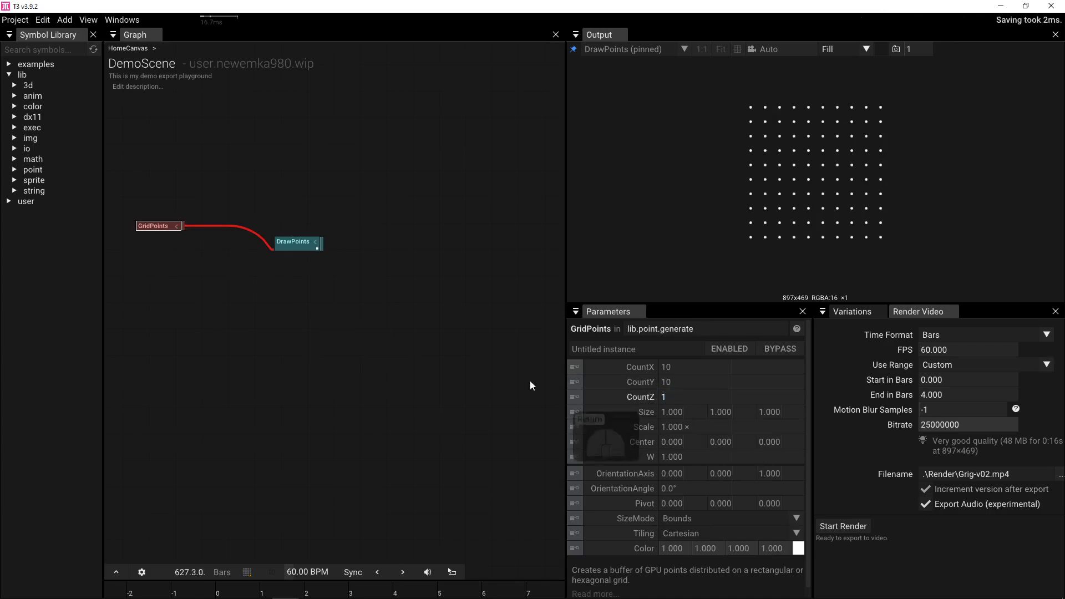
left_click_drag(301, 242, 375, 236)
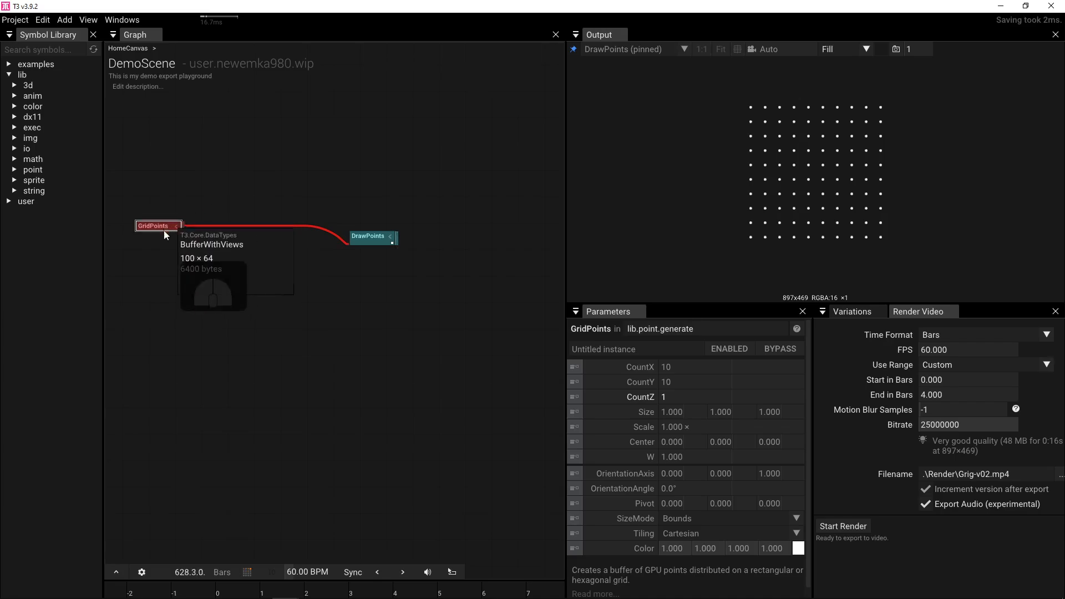
- Color the GridPoints points magenta
left_click(799, 549)
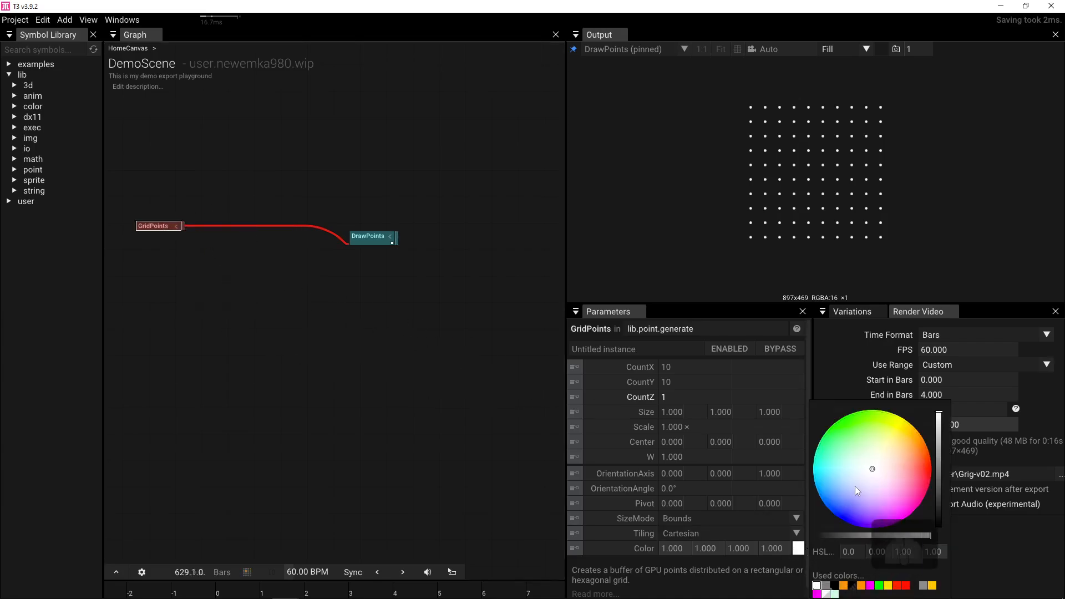
left_click(907, 511)
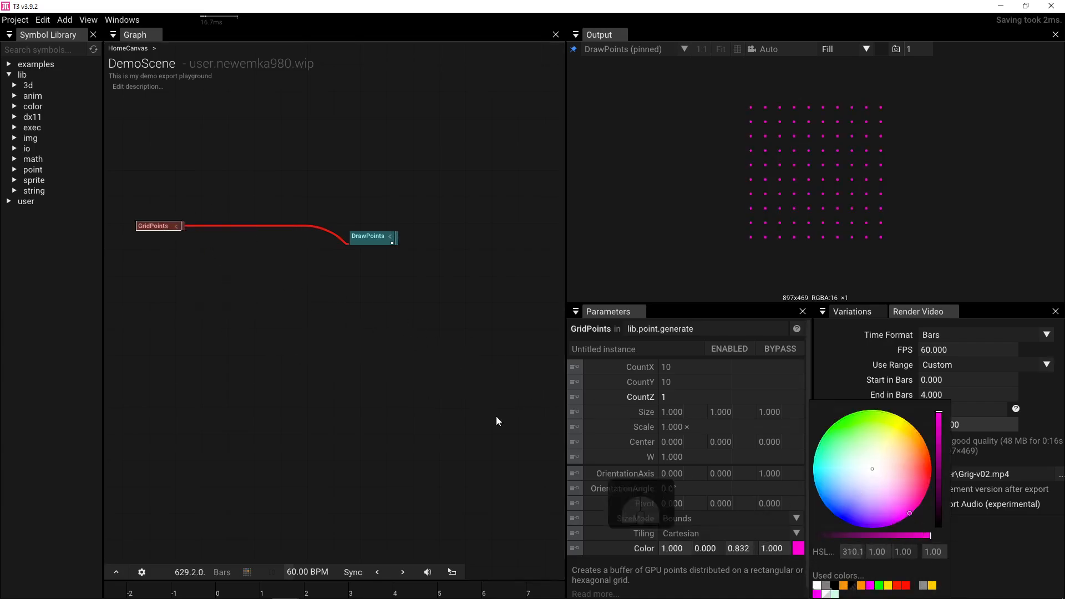
left_click(166, 226)
key("Tab")
- Insert a RandomizePoints node after GridPoints and set its Position X and Y to 1
type("r")
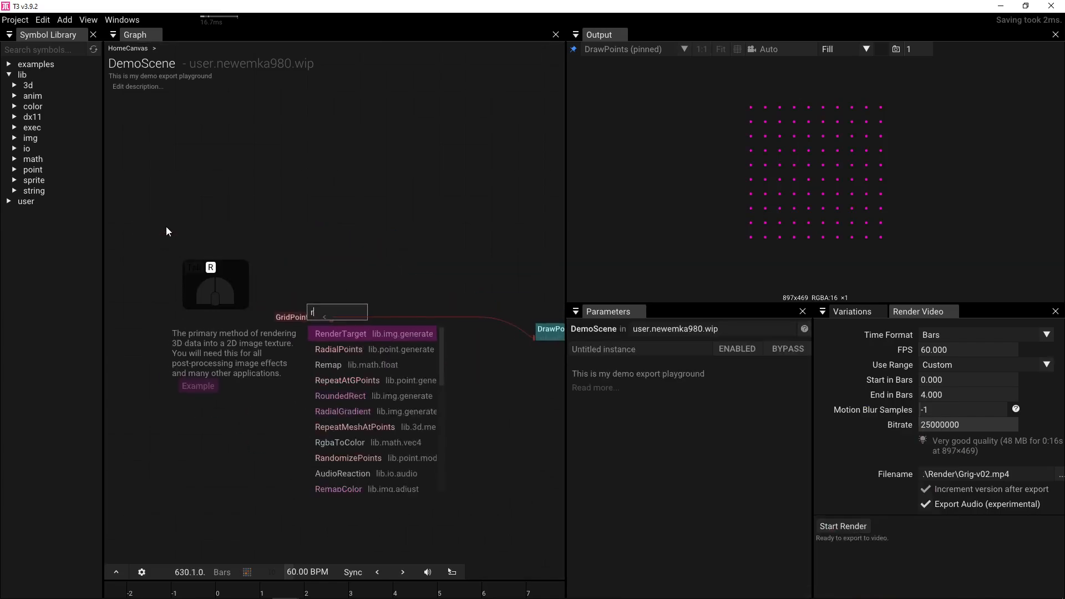
type("an")
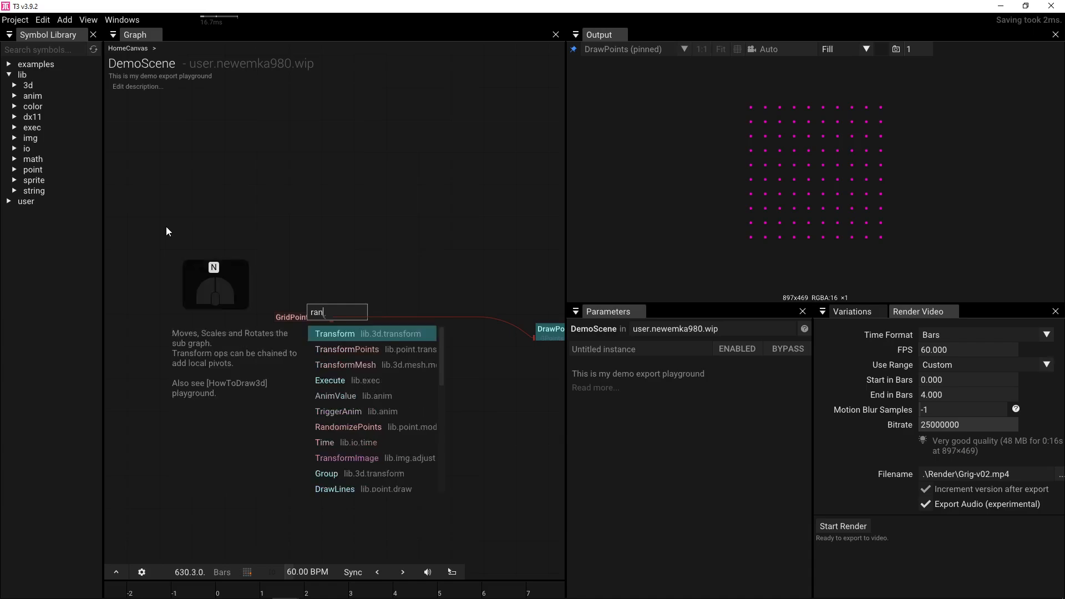
left_click(338, 426)
left_click_drag(333, 311, 534, 336)
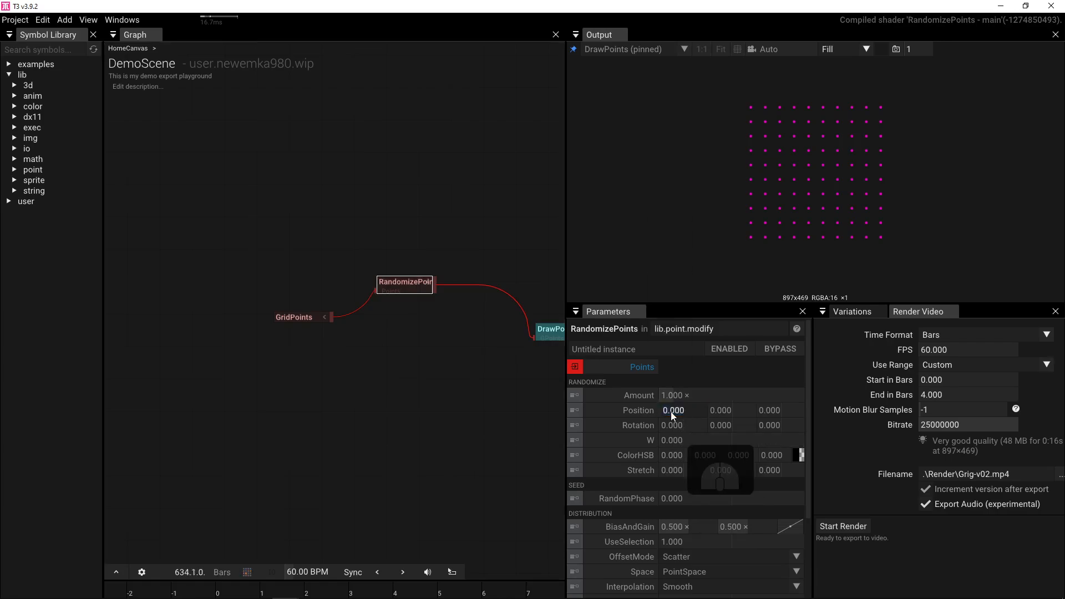
type("1")
key("Return")
left_click(717, 410)
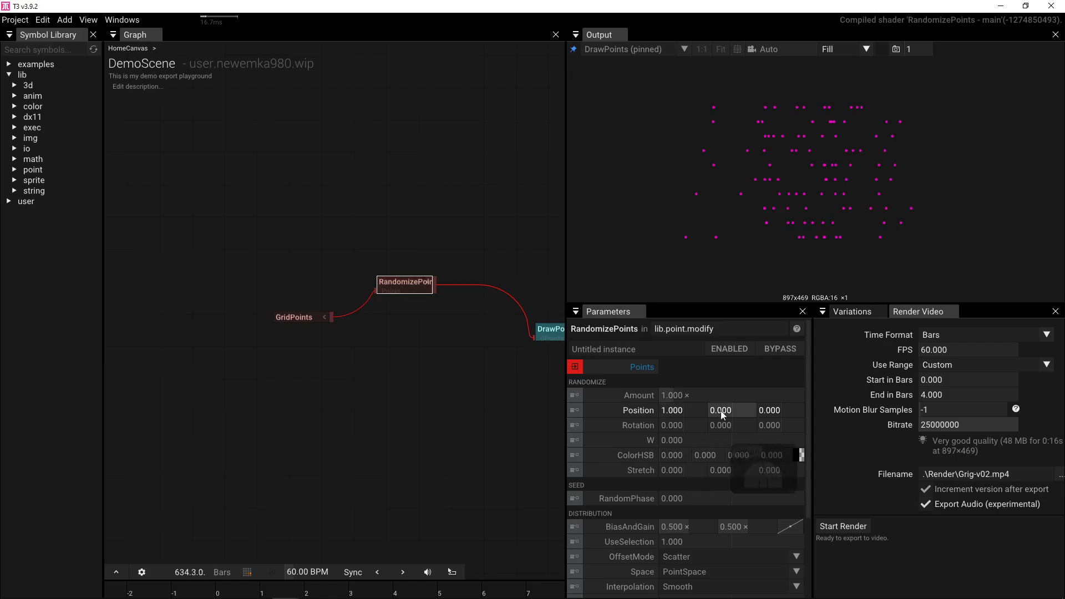
type("1")
key("Return")
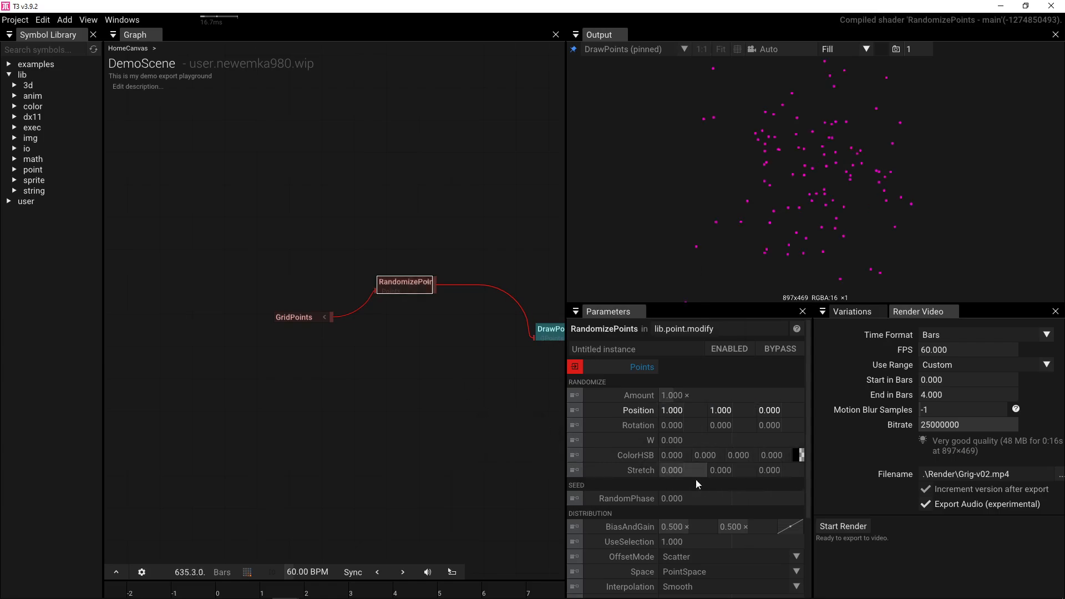
- Set RandomizePoints Stretch X and Y to 1
left_click(681, 471)
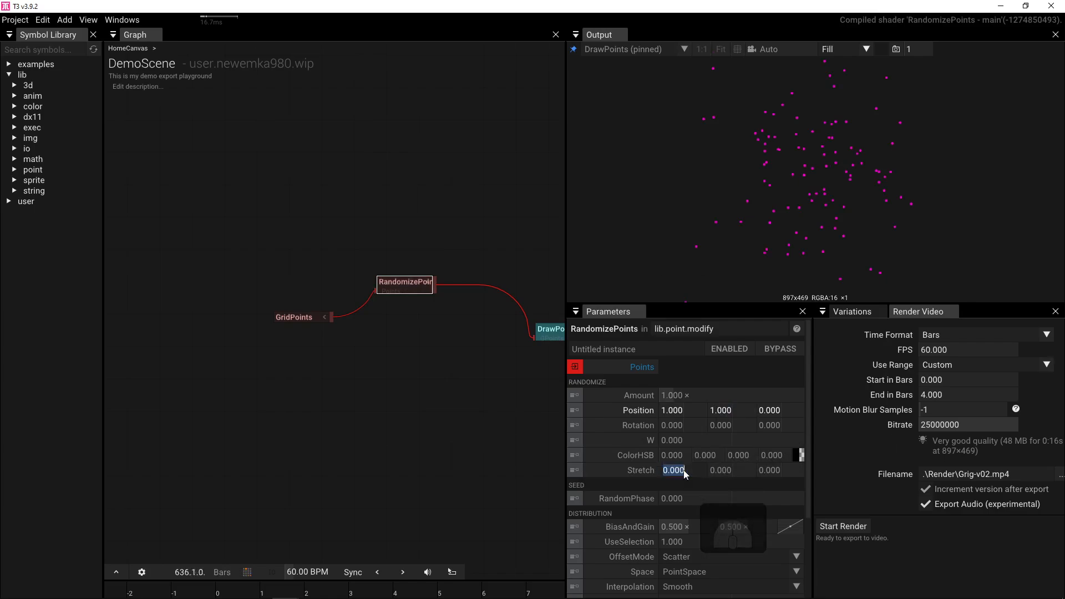
type("1")
key("Return")
left_click(732, 471)
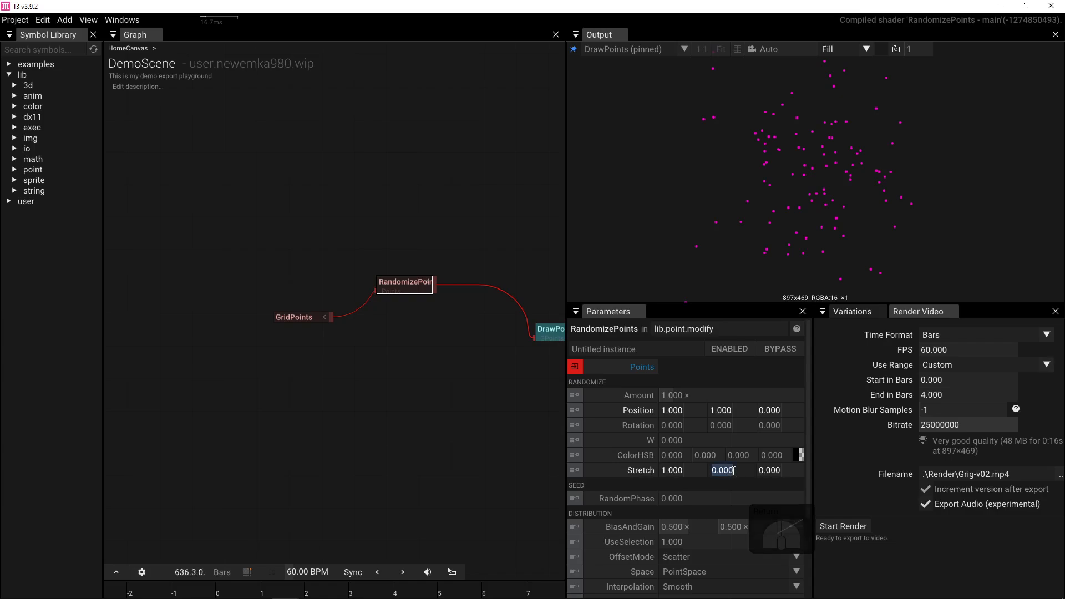
type("1")
key("Return")
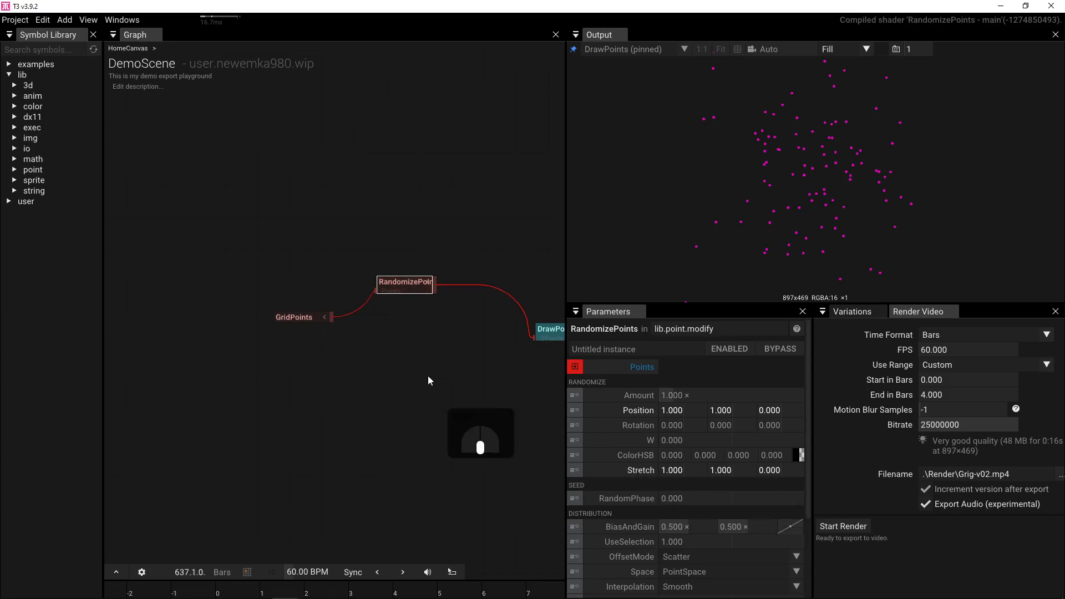
left_click_drag(428, 375, 344, 388)
- Add a RenderTarget node with a white ClearColor and wire DrawPoints into it
left_click(478, 343)
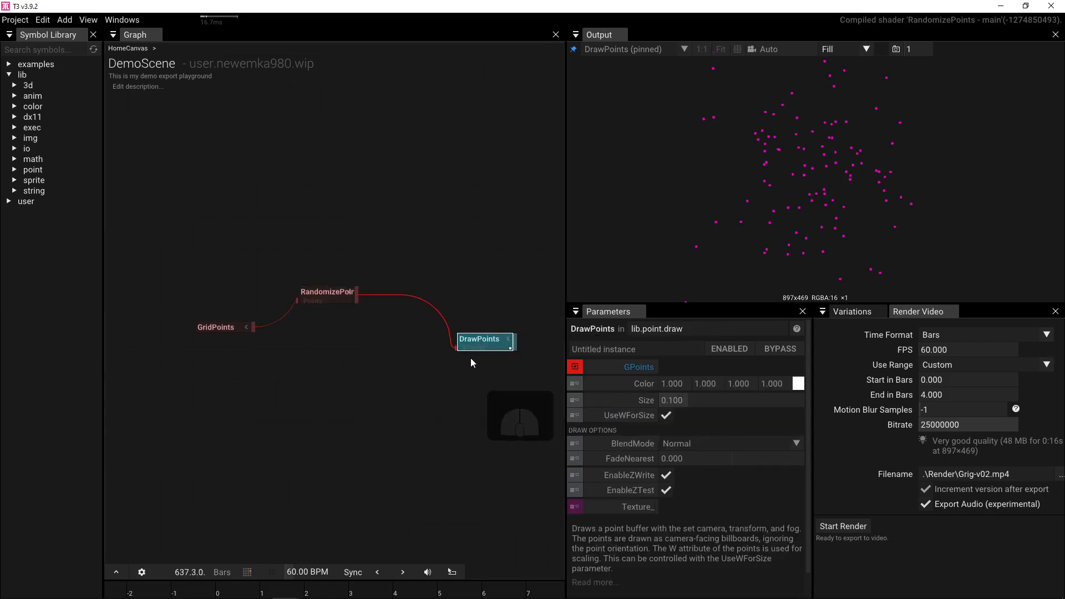
left_click(466, 363)
key("Tab")
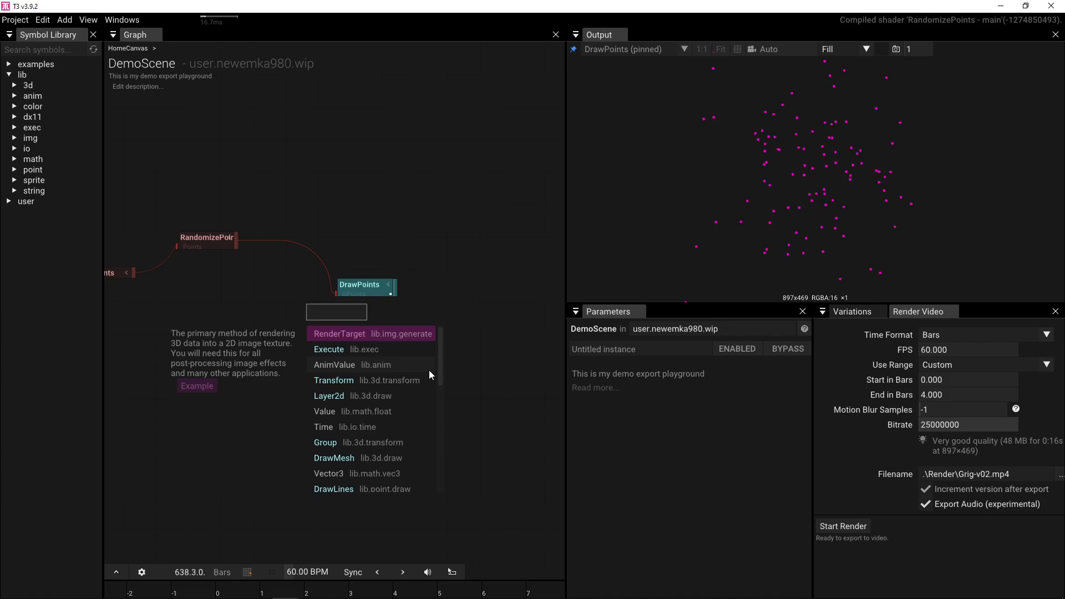
type("re")
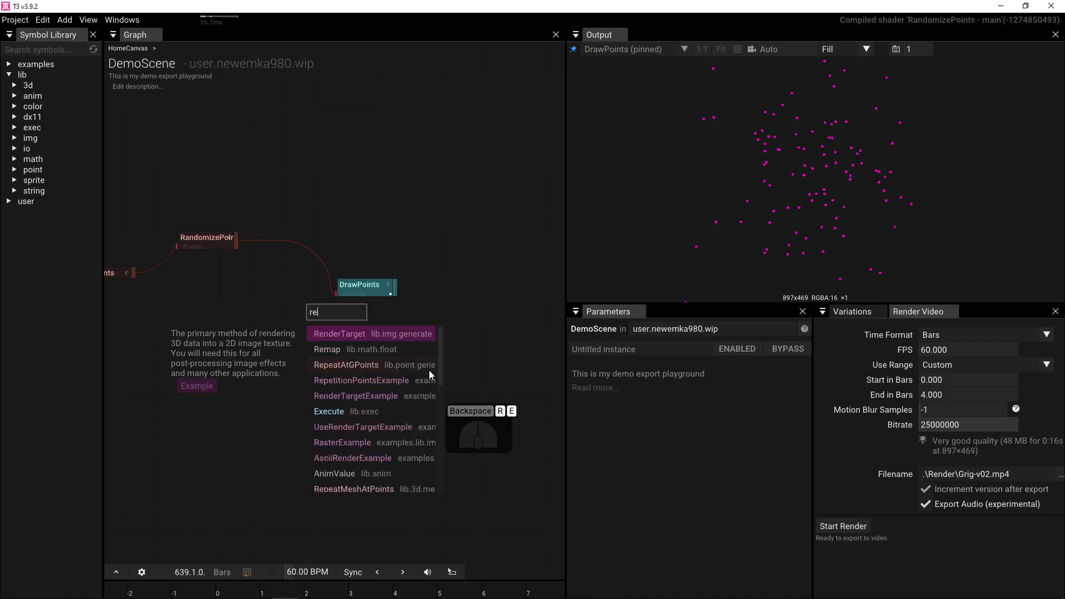
type("nd")
left_click(346, 330)
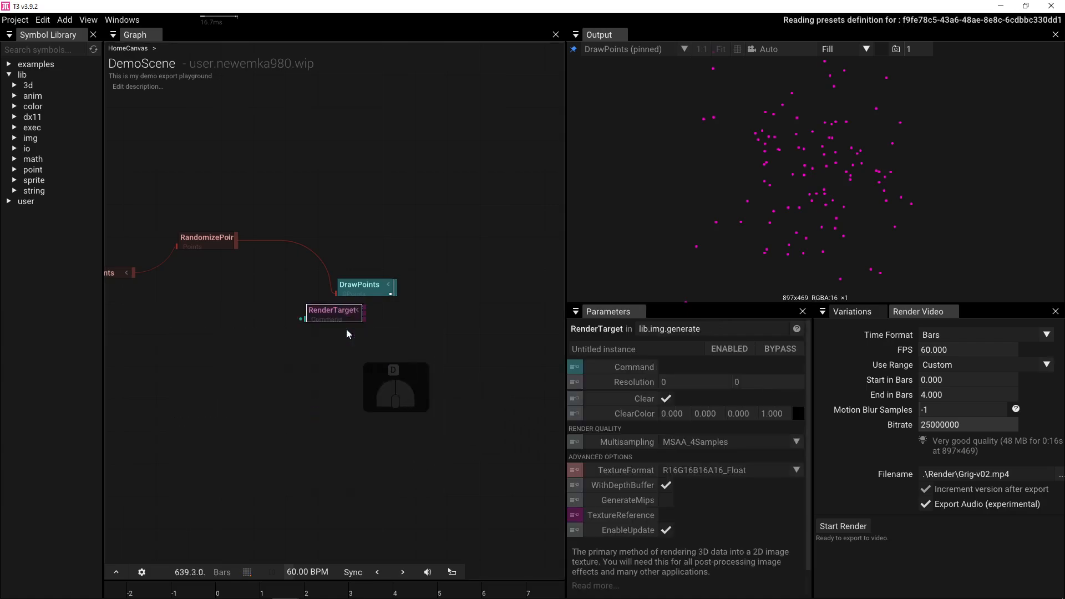
left_click_drag(321, 315, 278, 341)
left_click(797, 413)
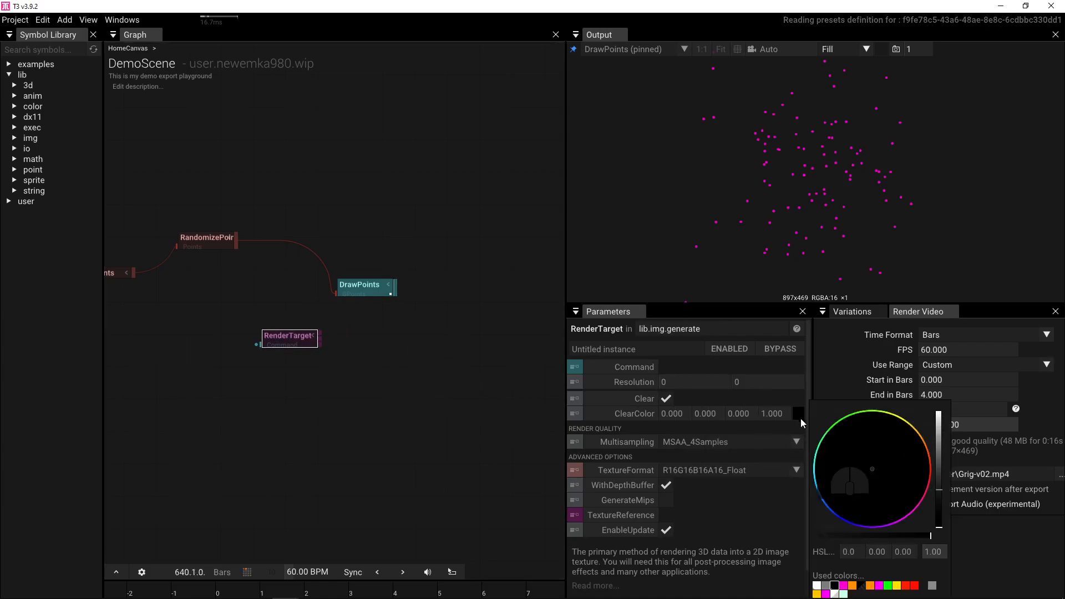
left_click_drag(943, 430, 950, 375)
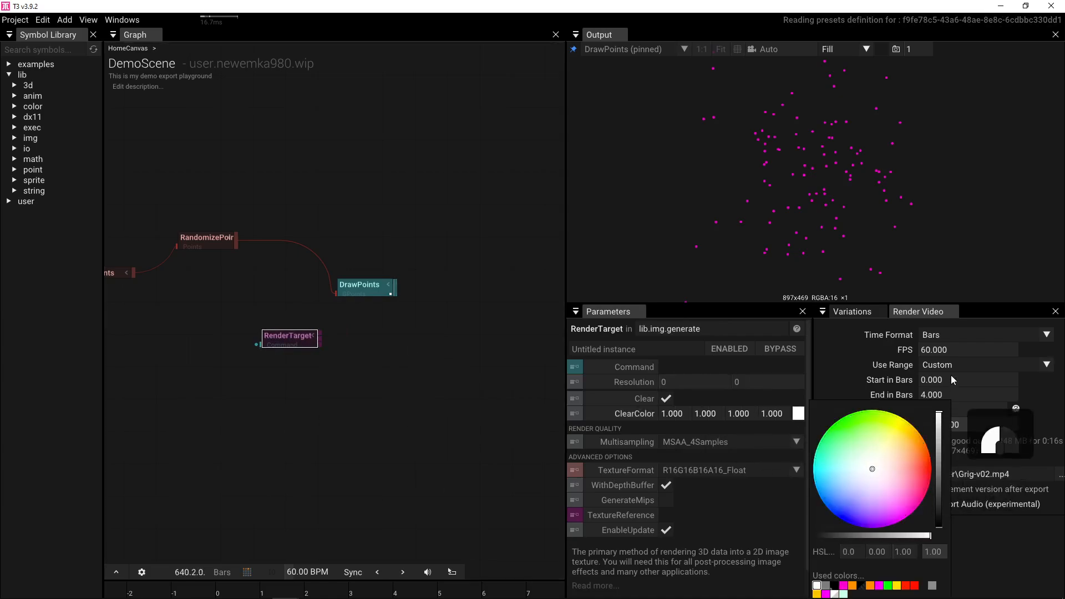
left_click_drag(315, 336, 342, 289)
- Set the RenderTarget resolution to 128 × 128
left_click(301, 331)
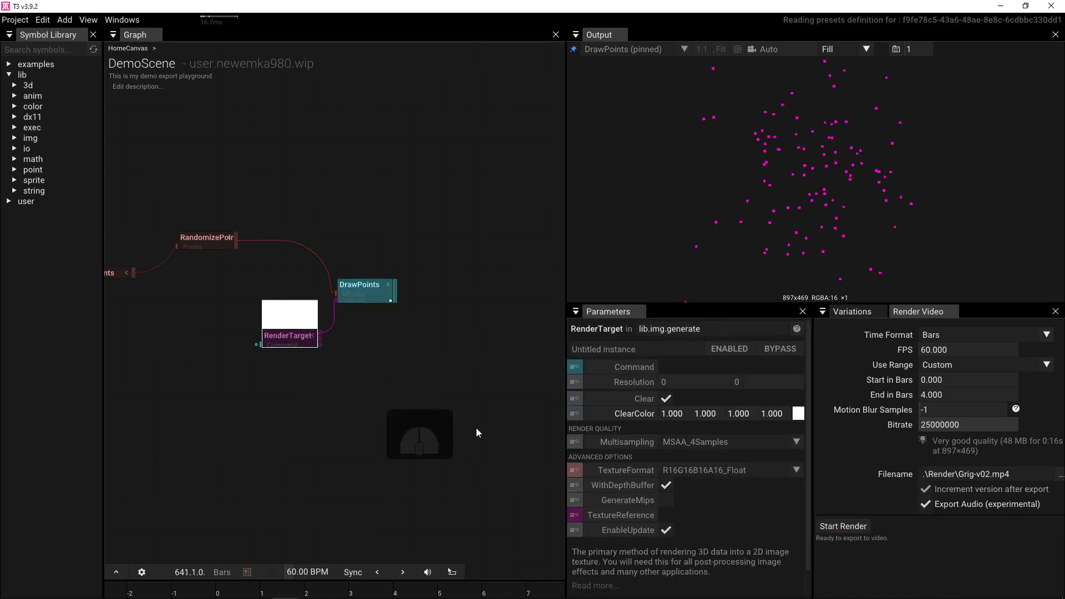
scroll(700, 517, "down", 1)
scroll(689, 493, "up", 1)
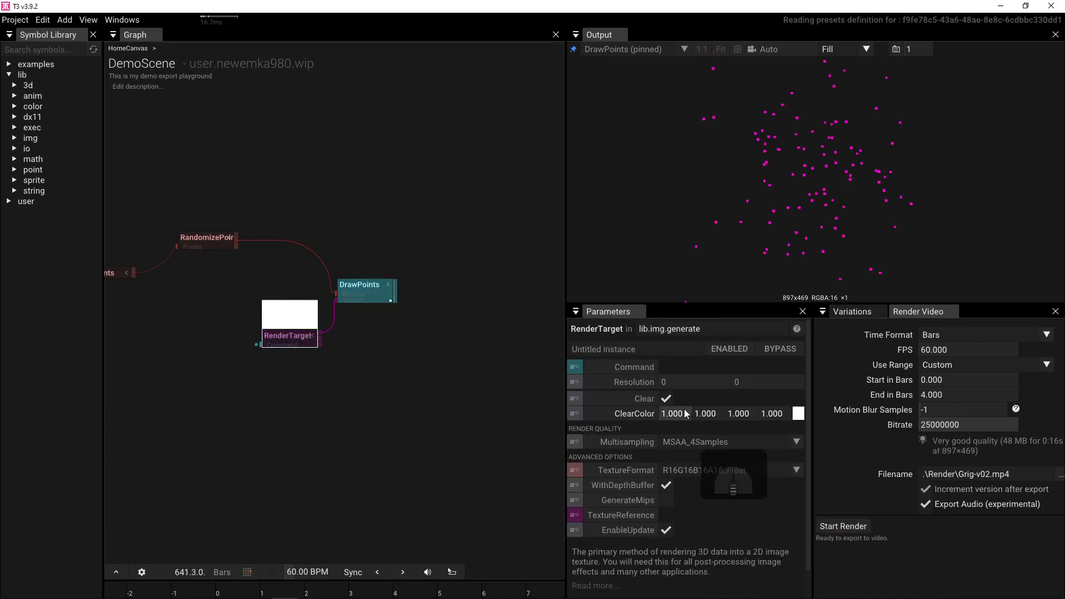
left_click(683, 384)
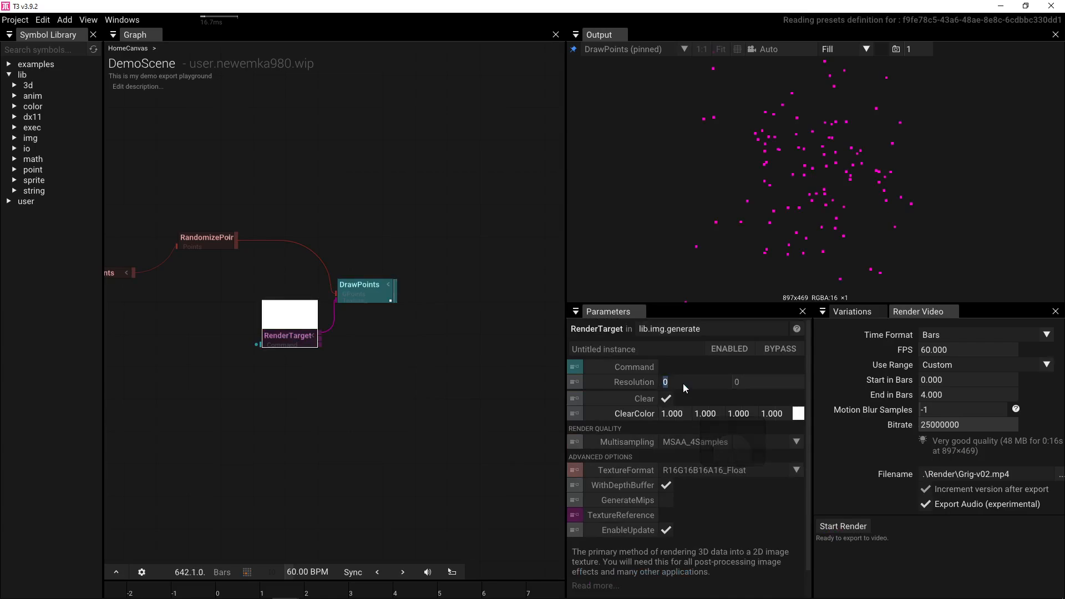
type("128")
key("Tab")
type("128")
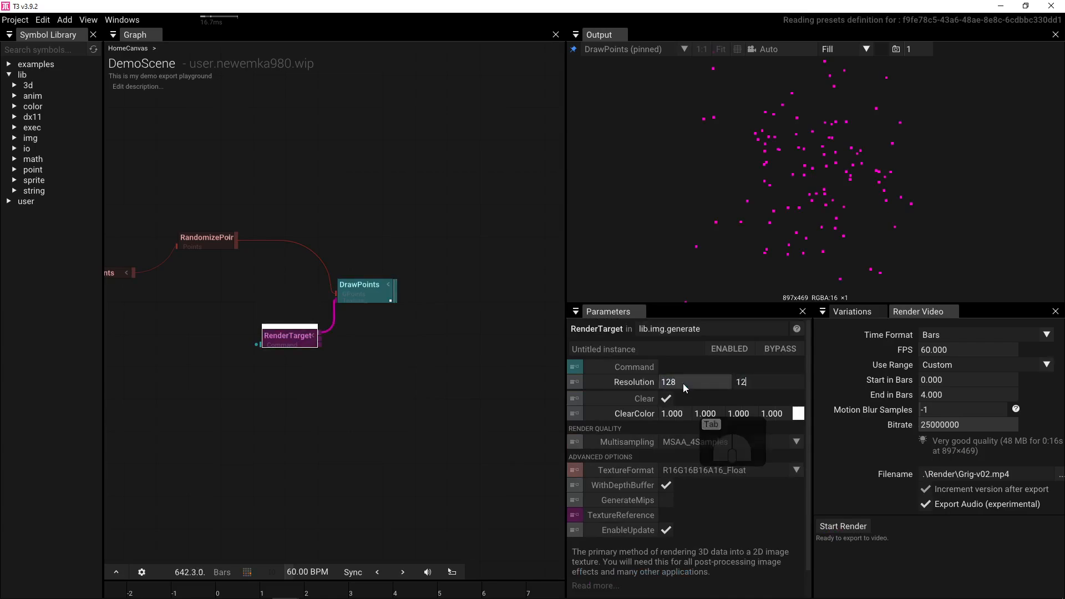
key("Return")
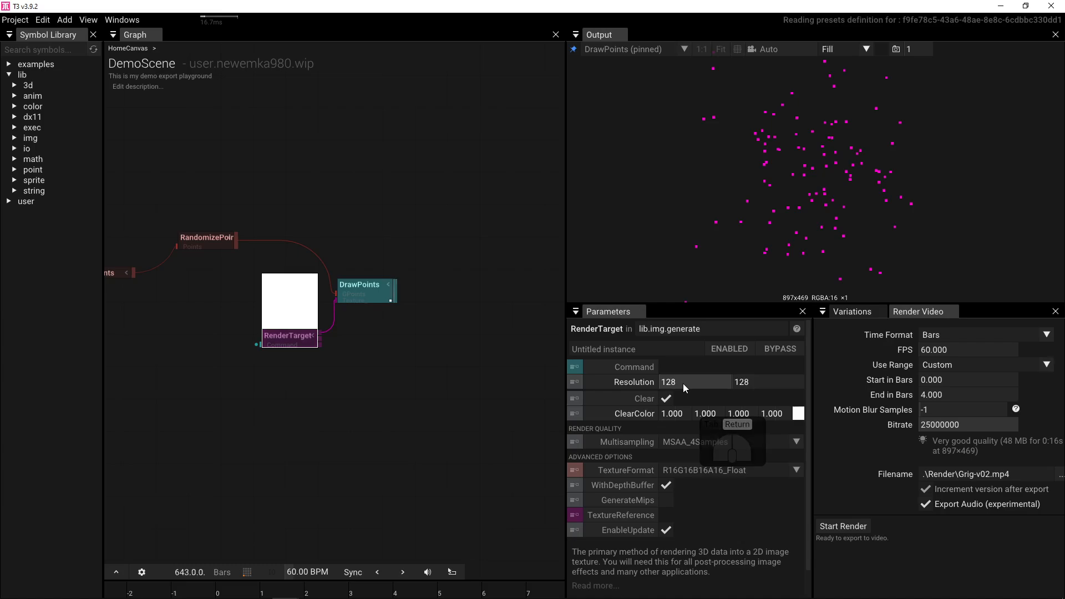
- Review the DrawPoints and RandomizePoints settings
left_click(364, 286)
scroll(831, 148, "up", 3)
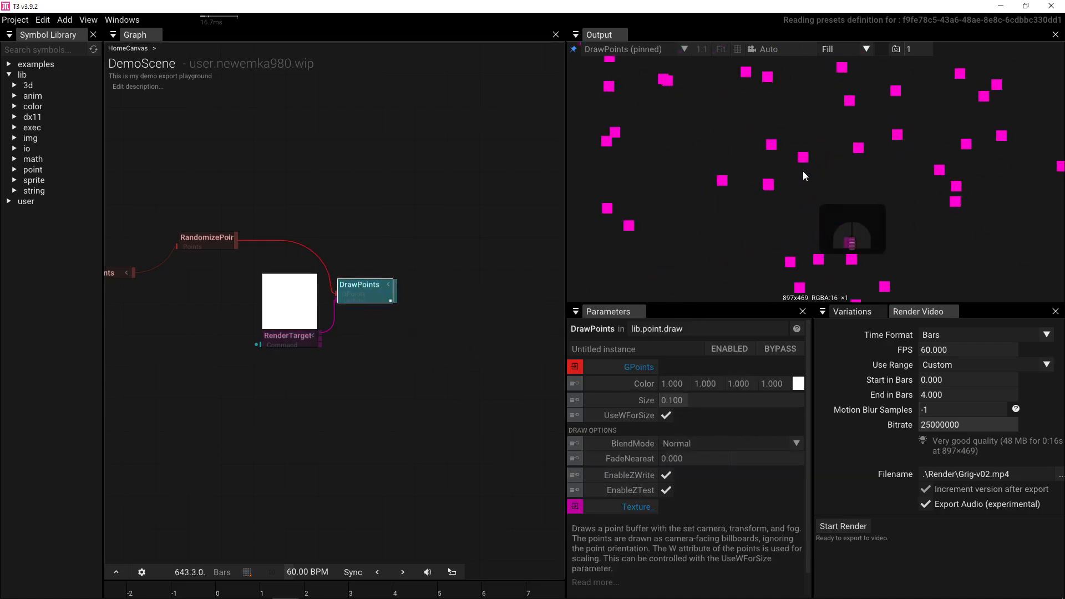
scroll(803, 174, "down", 3)
left_click(369, 298)
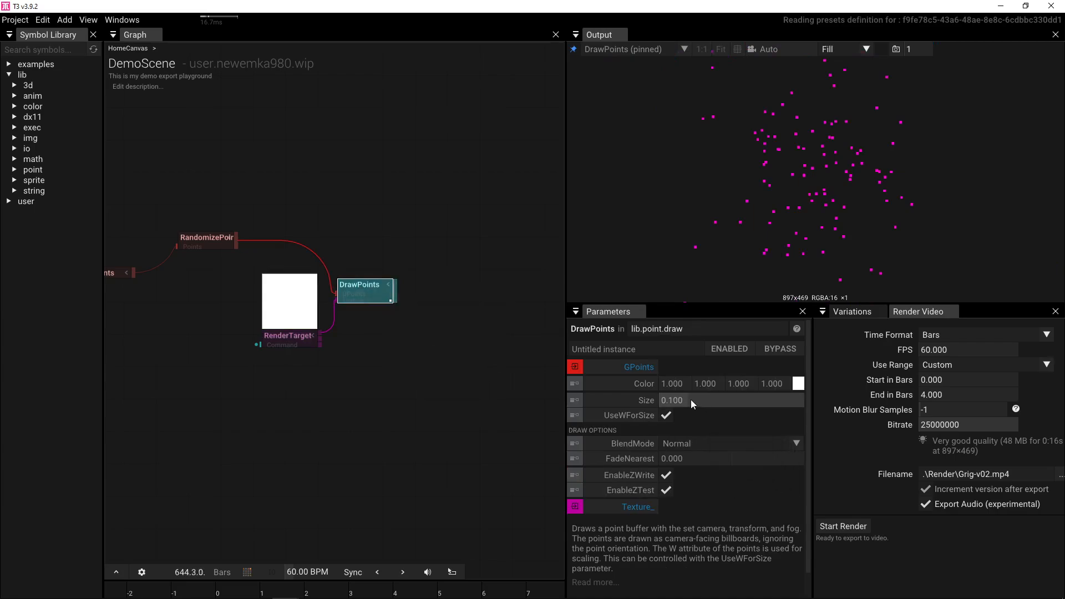
left_click(206, 242)
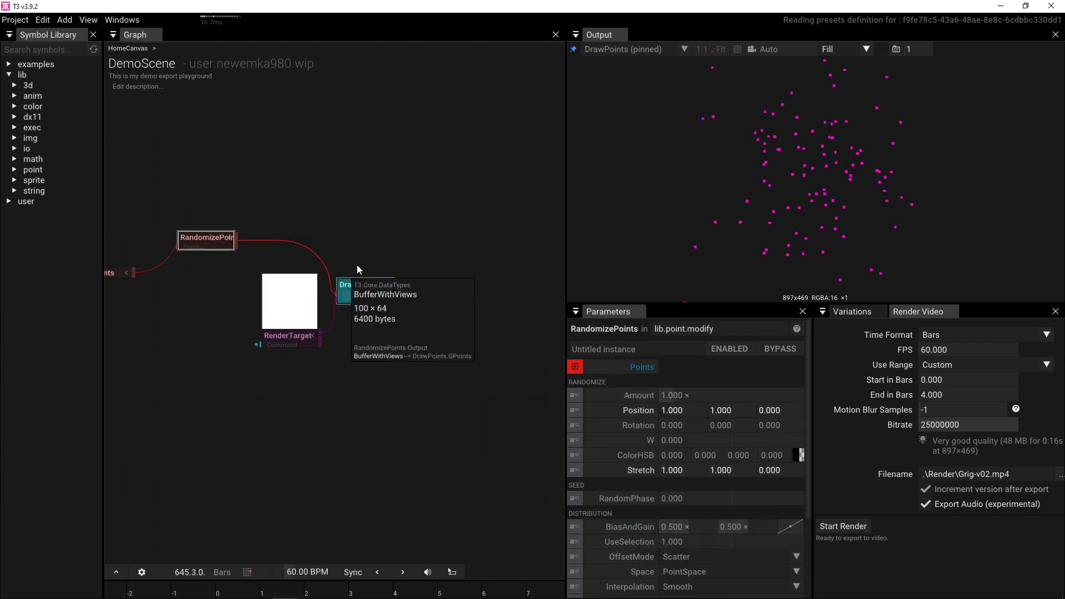
- Add a DrawBillboards node fed by RandomizePoints, using the RenderTarget as its Texture
left_click(360, 288)
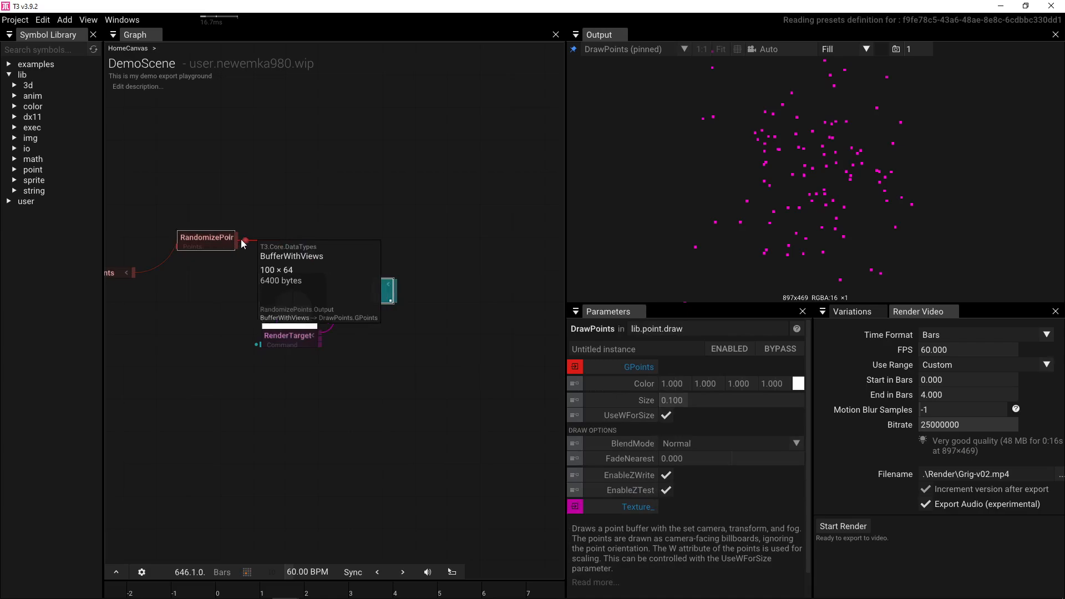
left_click_drag(249, 235, 347, 216)
type("draw")
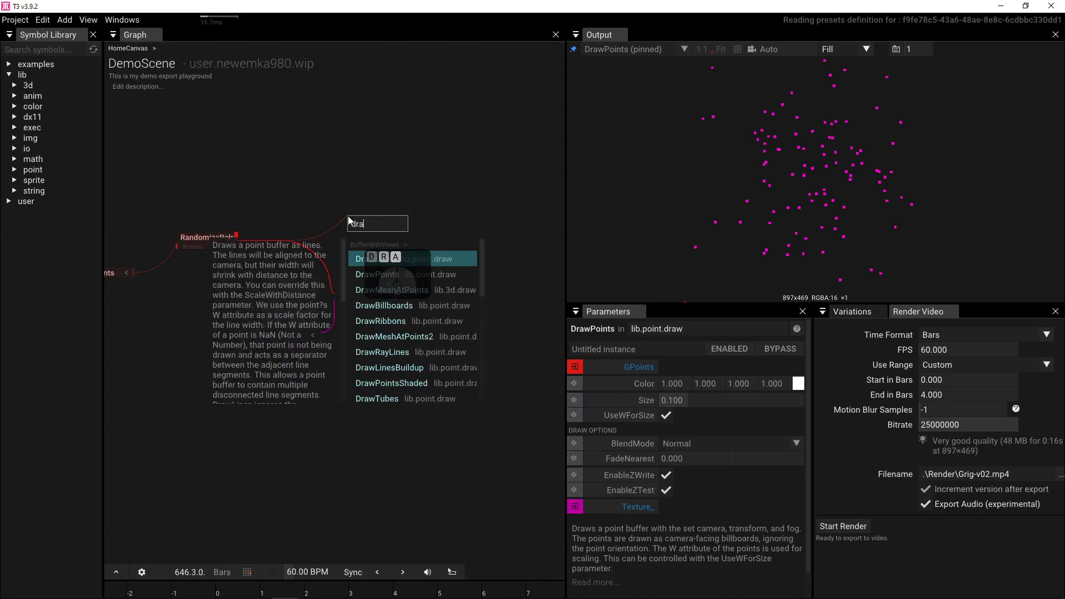
left_click(395, 303)
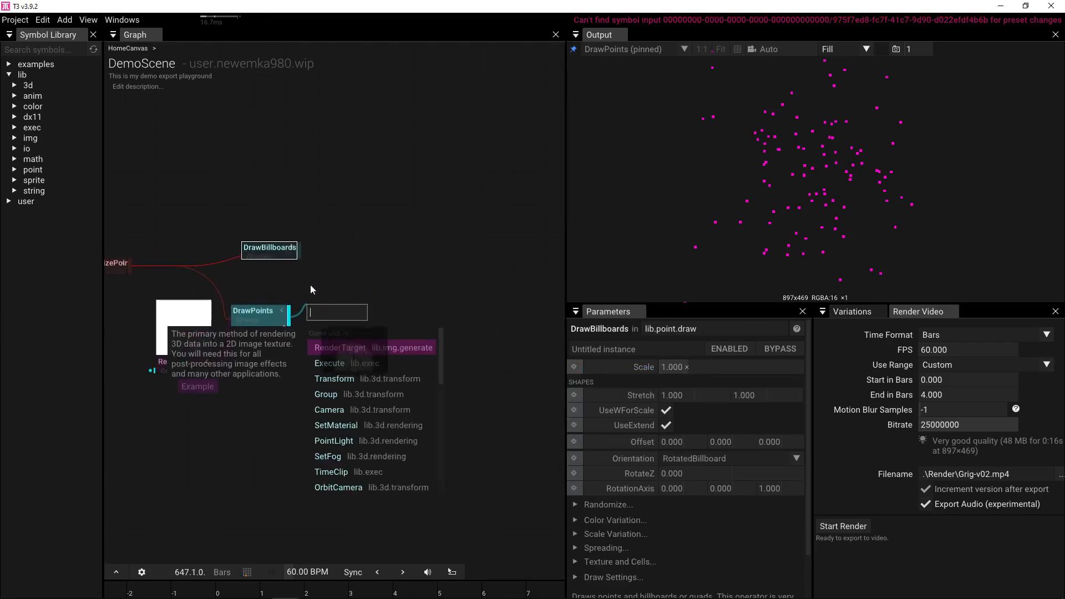
key("Return")
left_click_drag(214, 361, 252, 256)
- Show DrawBillboards in the output and raise its Scale to 12.3
left_click(280, 260)
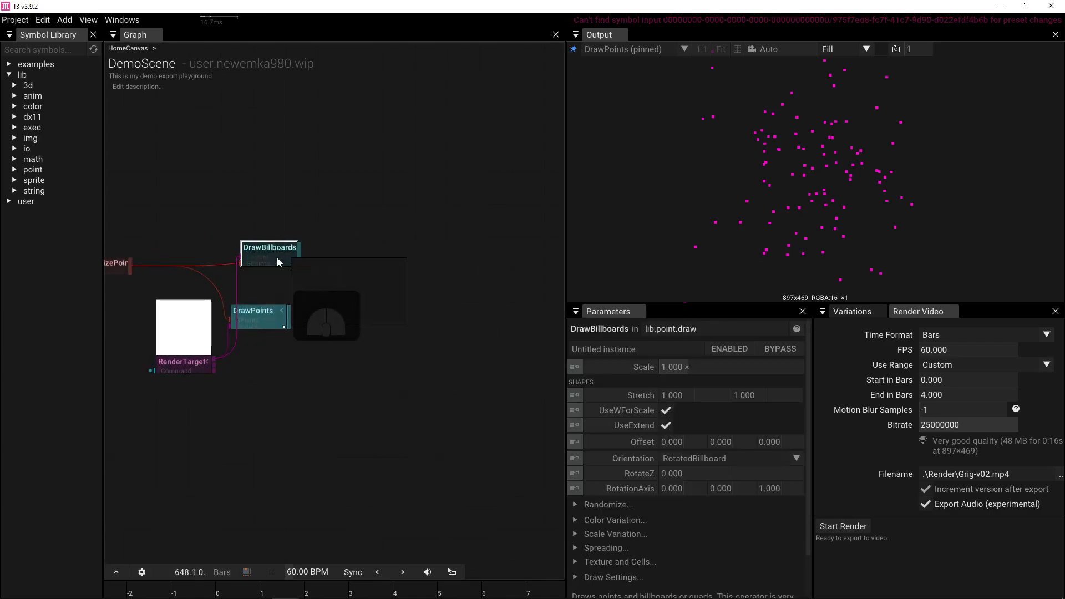
left_click(280, 262)
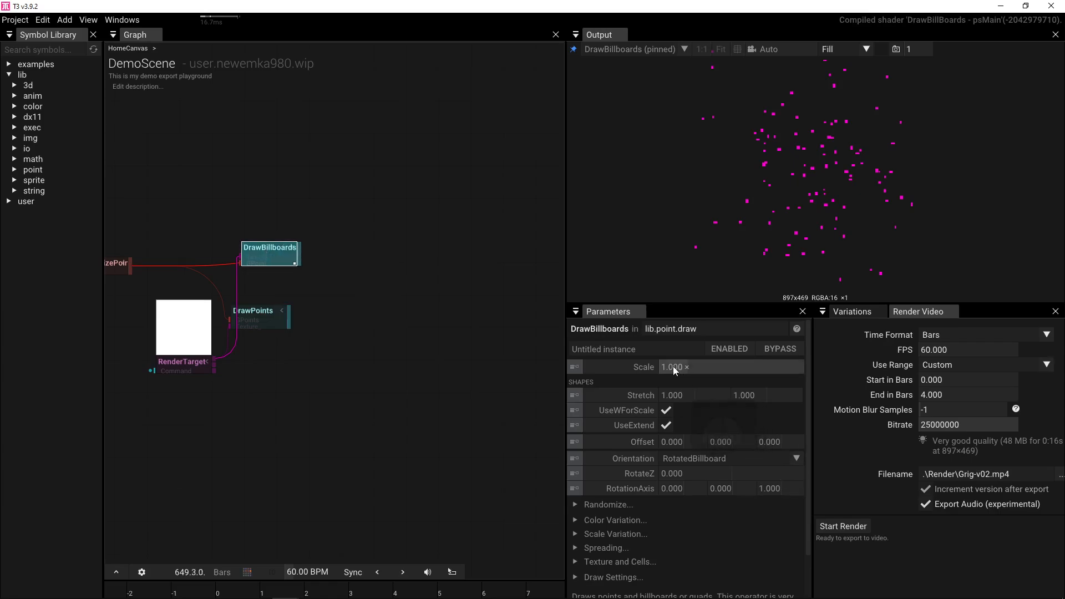
left_click_drag(674, 366, 1064, 363)
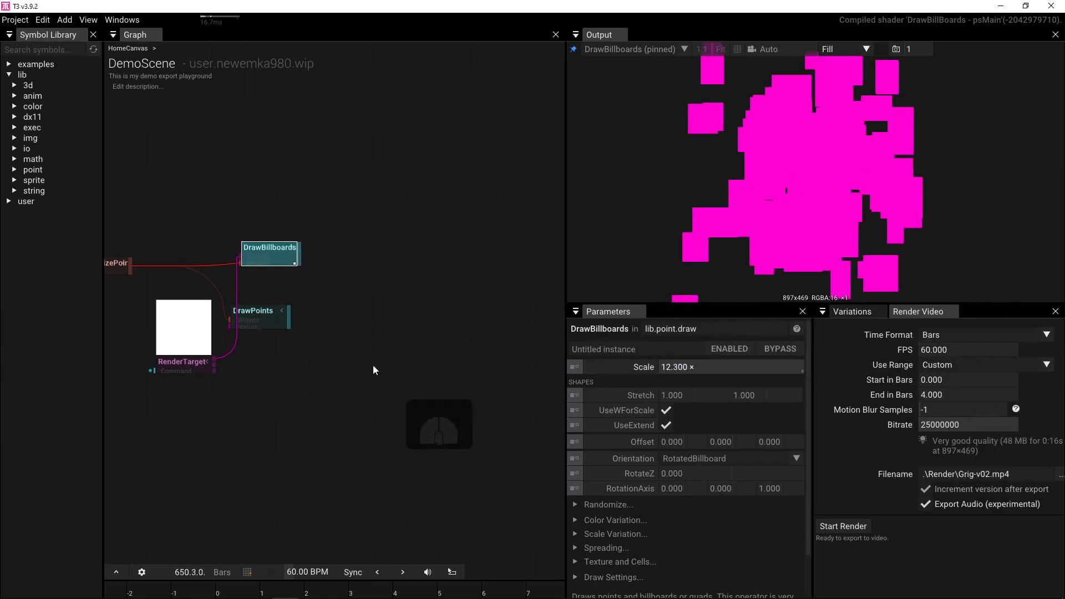
left_click_drag(356, 363, 527, 367)
left_click(279, 274)
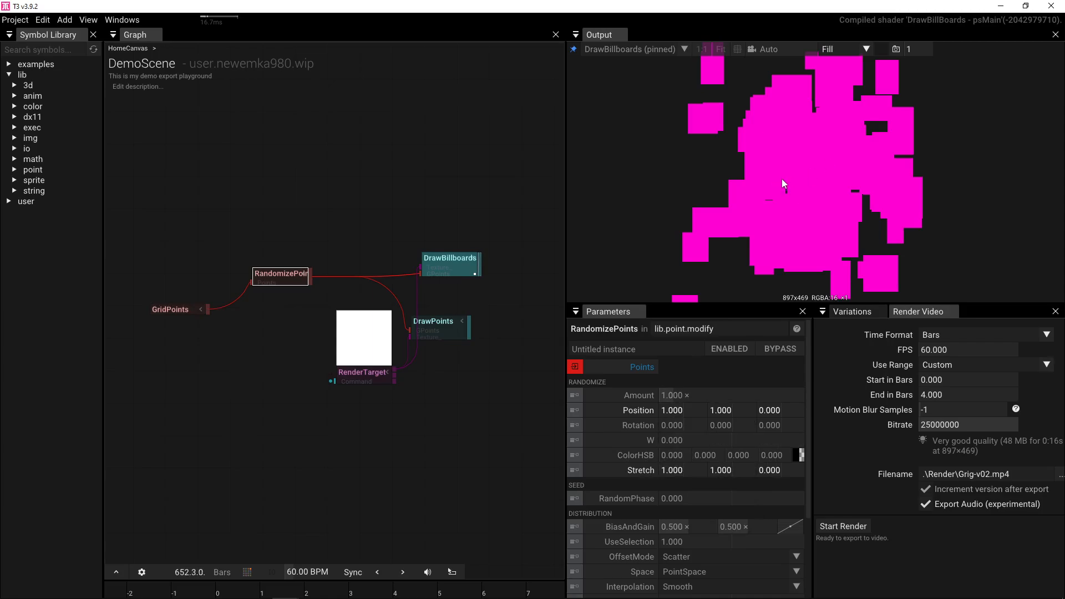
- Set the RandomizePoints ColorHSB hue randomization to 1
left_click(665, 456)
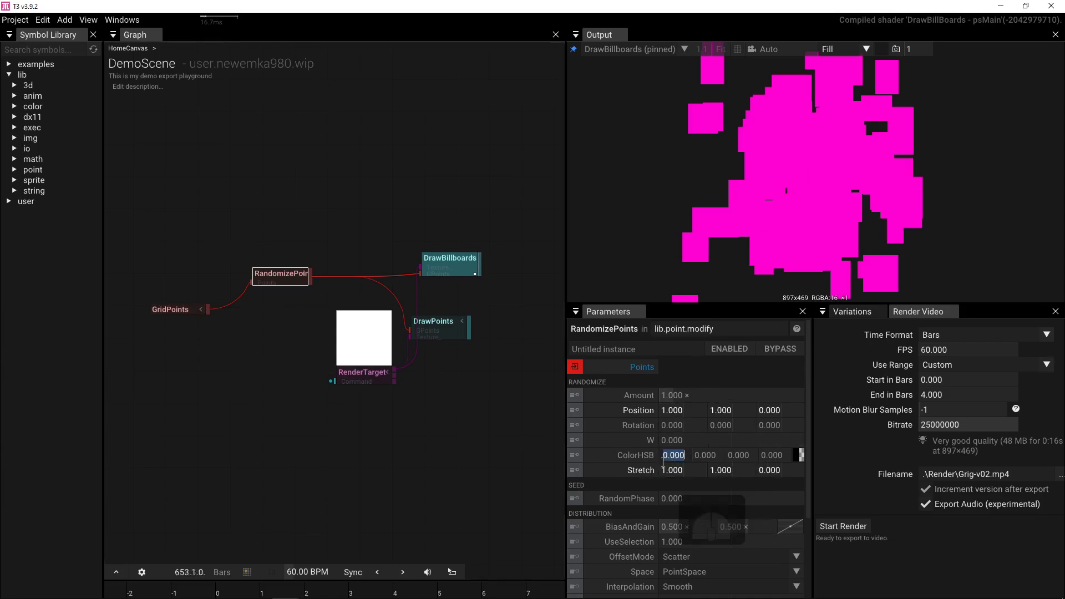
type("1")
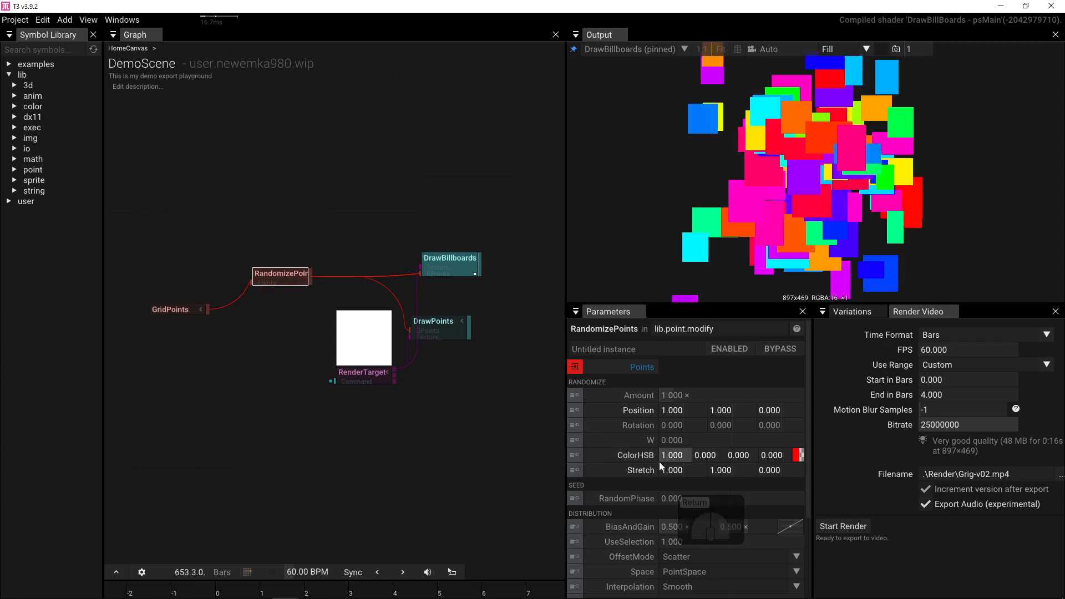
key("Return")
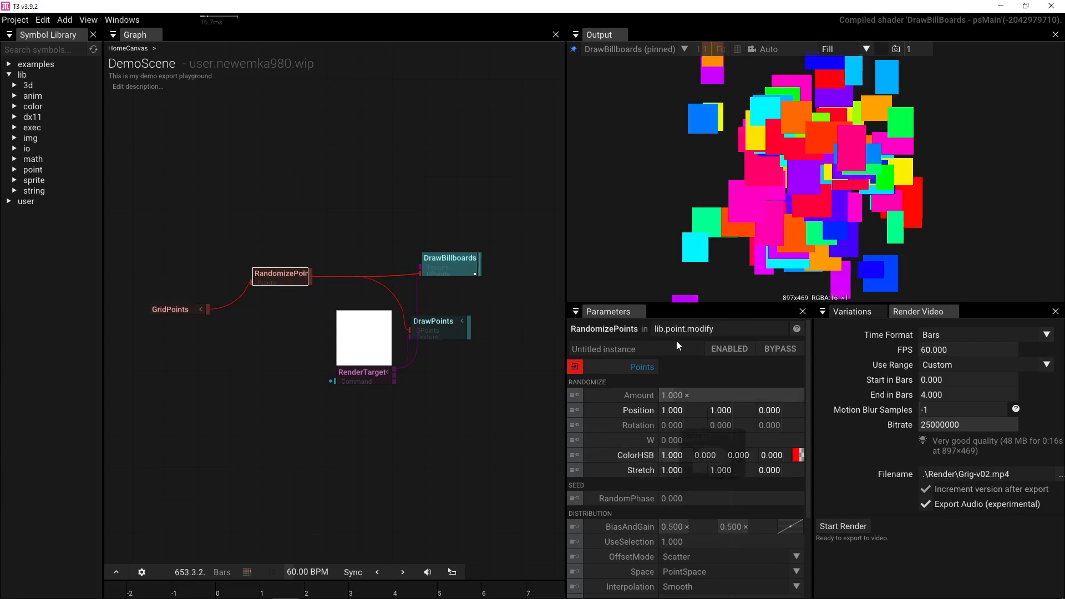
left_click(457, 264)
scroll(730, 434, "down", 2)
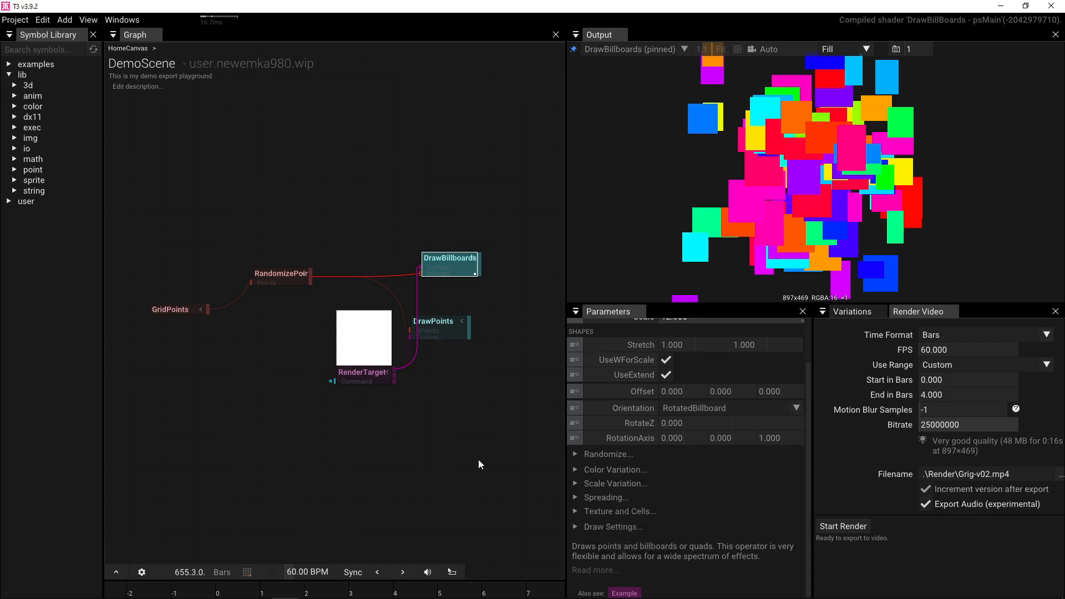
- Lower the GridPoints colour alpha to 0.42 and line GridPoints up with RandomizePoints
left_click(183, 309)
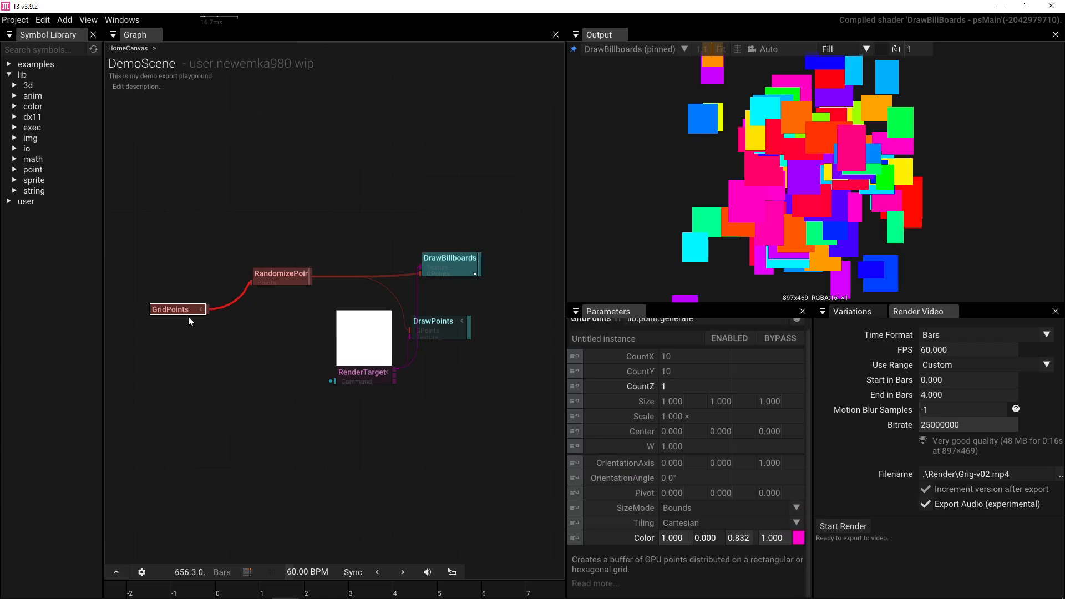
left_click_drag(780, 543, 644, 535)
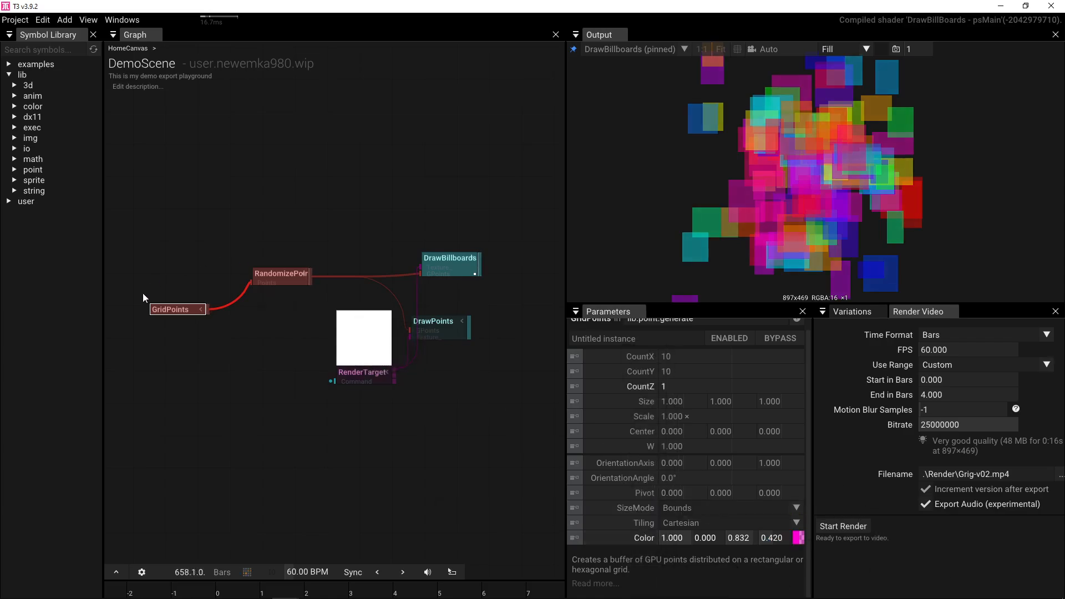
left_click_drag(177, 309, 181, 278)
left_click_drag(271, 269, 248, 274)
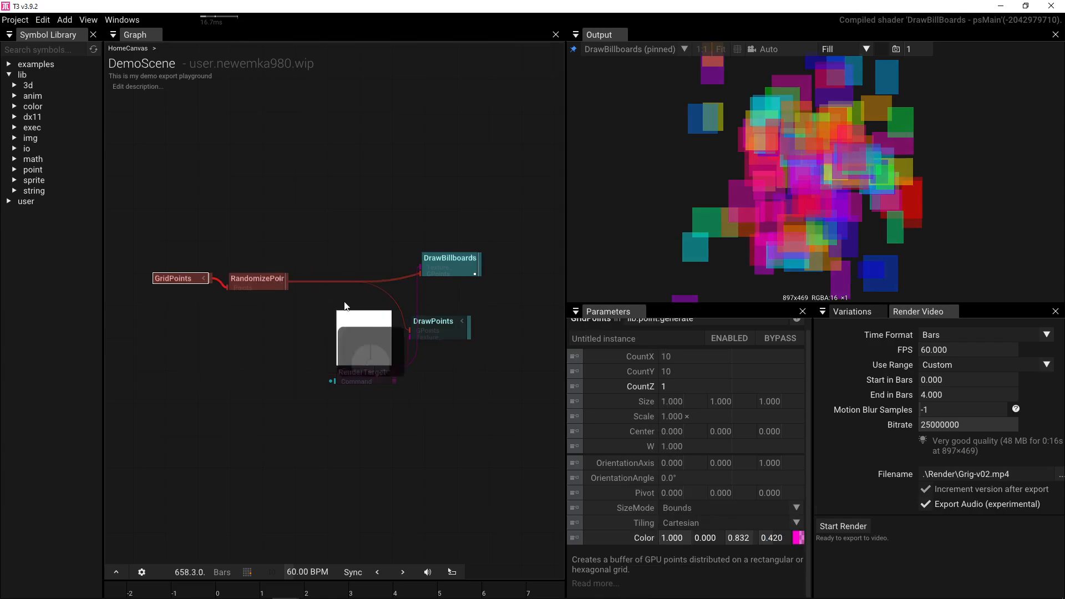
- Delete the unused DrawPoints node and tidy DrawBillboards' position
left_click(451, 332)
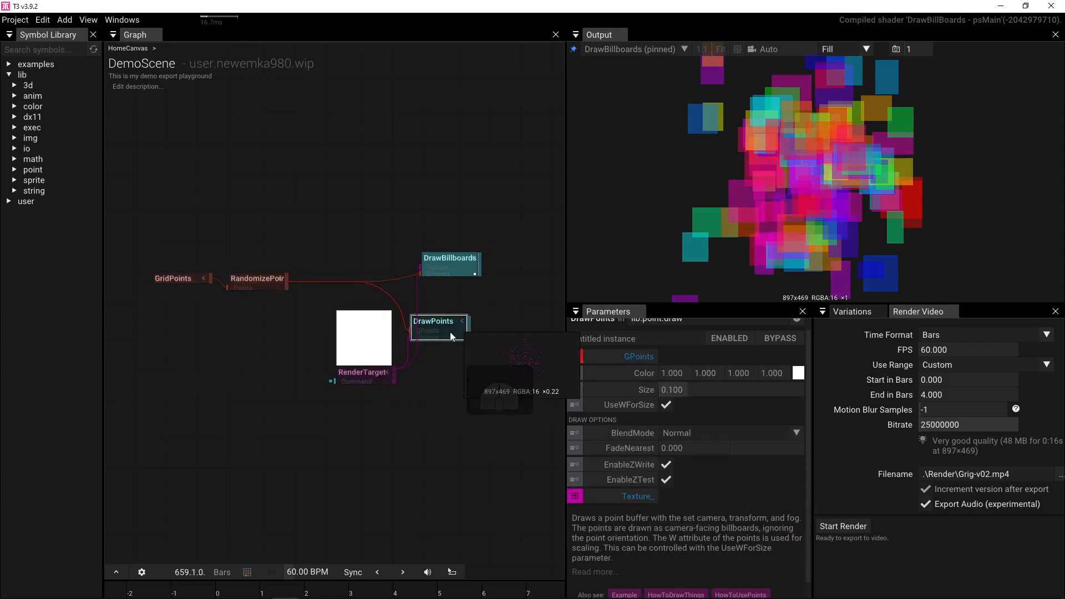
key("Delete")
left_click_drag(453, 266, 452, 278)
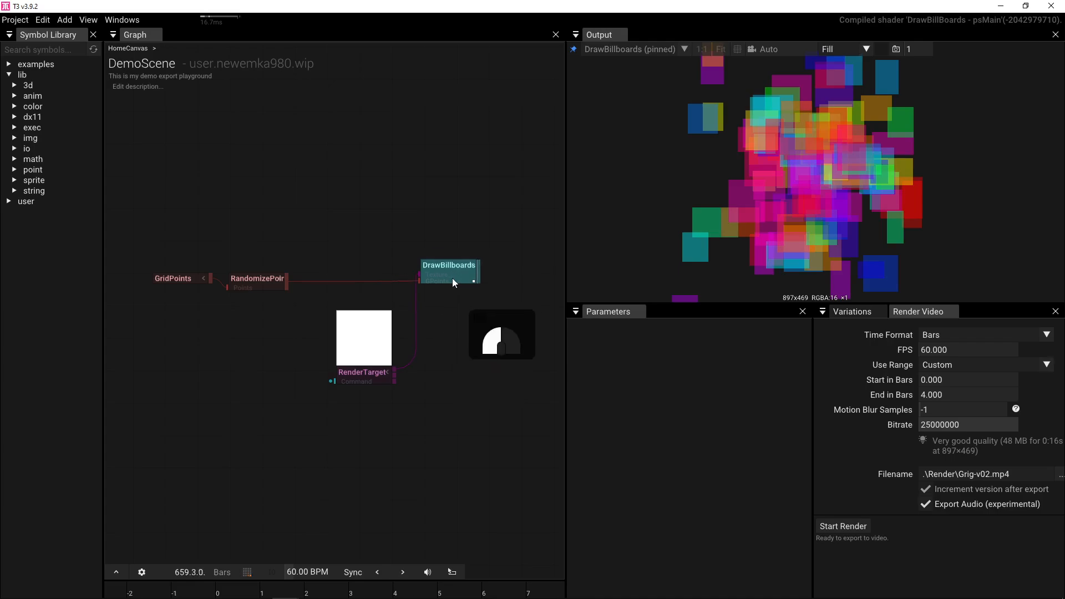
left_click(257, 279)
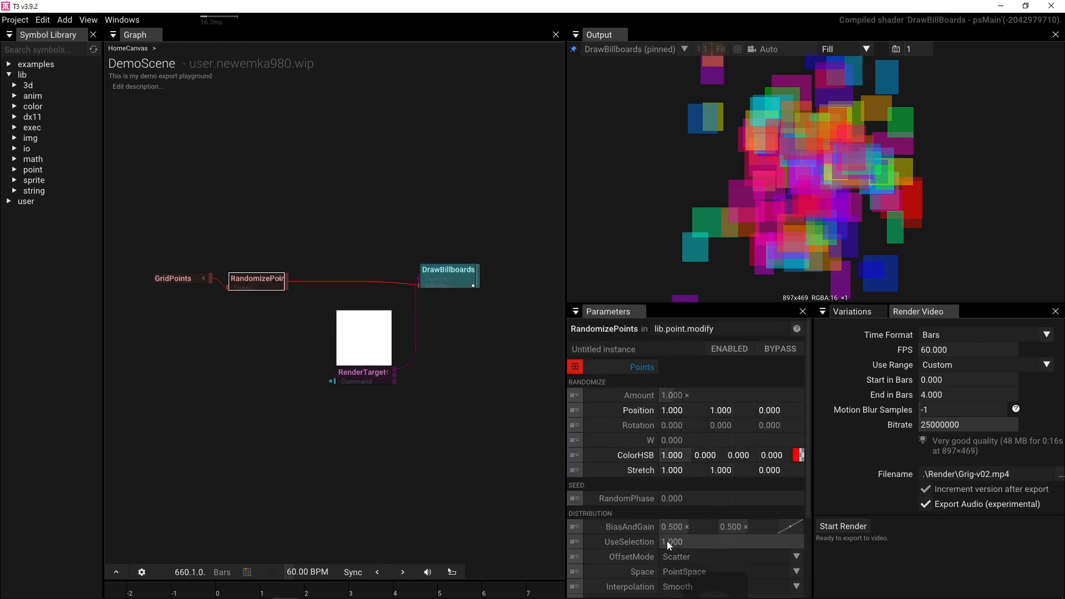
- Re-seed the randomization and scale the GridPoints up to 2.030
left_click_drag(667, 499, 777, 477)
left_click(177, 280)
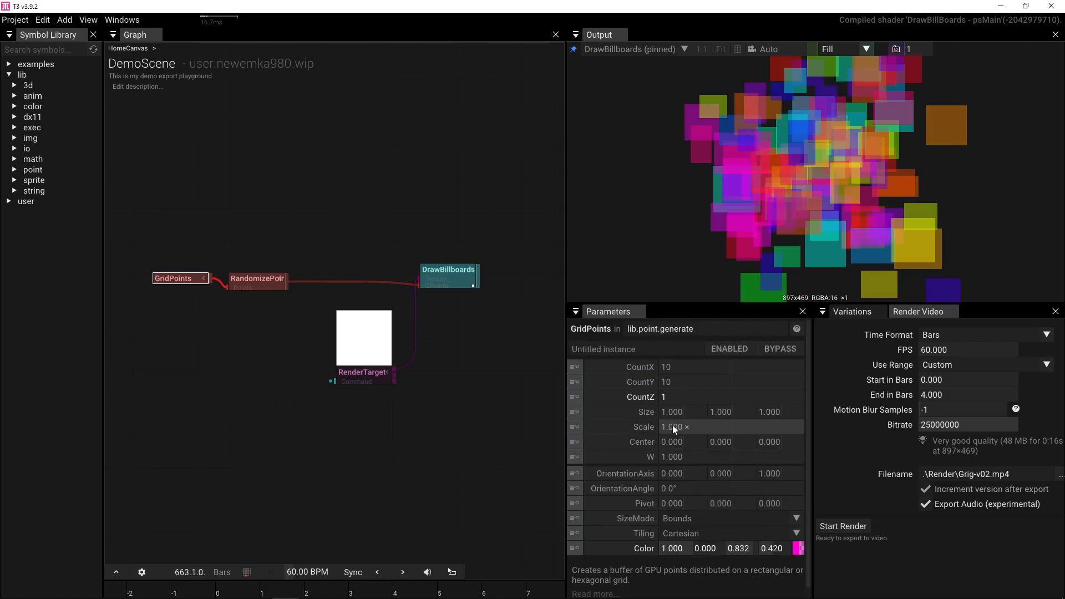
left_click_drag(672, 427, 787, 419)
scroll(804, 215, "down", 4)
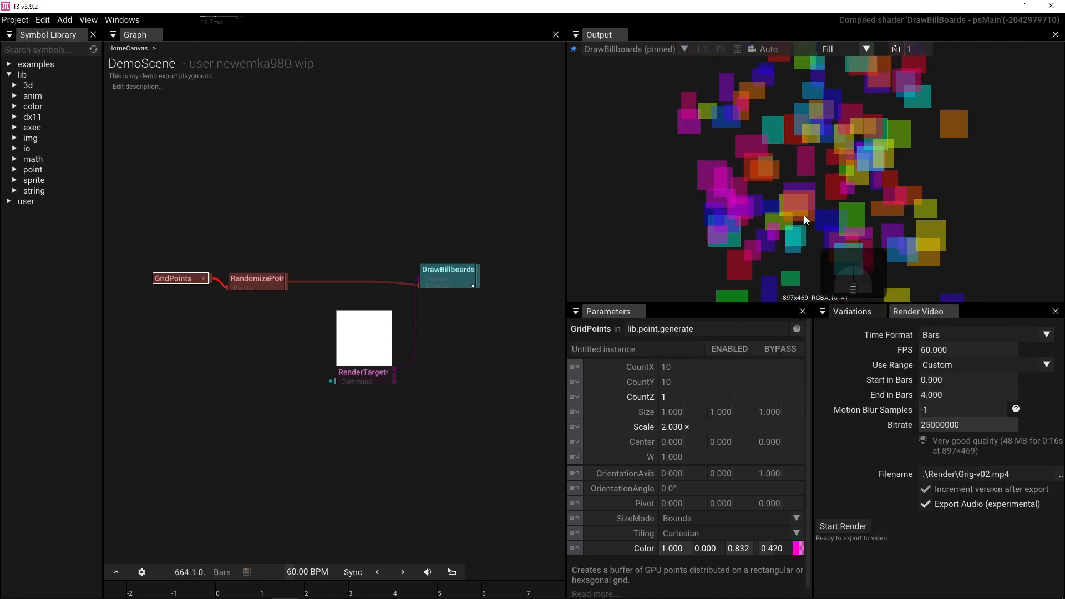
mouse_move(794, 226)
left_mouse_down()
mouse_move(778, 194)
mouse_move(803, 205)
mouse_move(800, 234)
mouse_move(786, 227)
left_mouse_up()
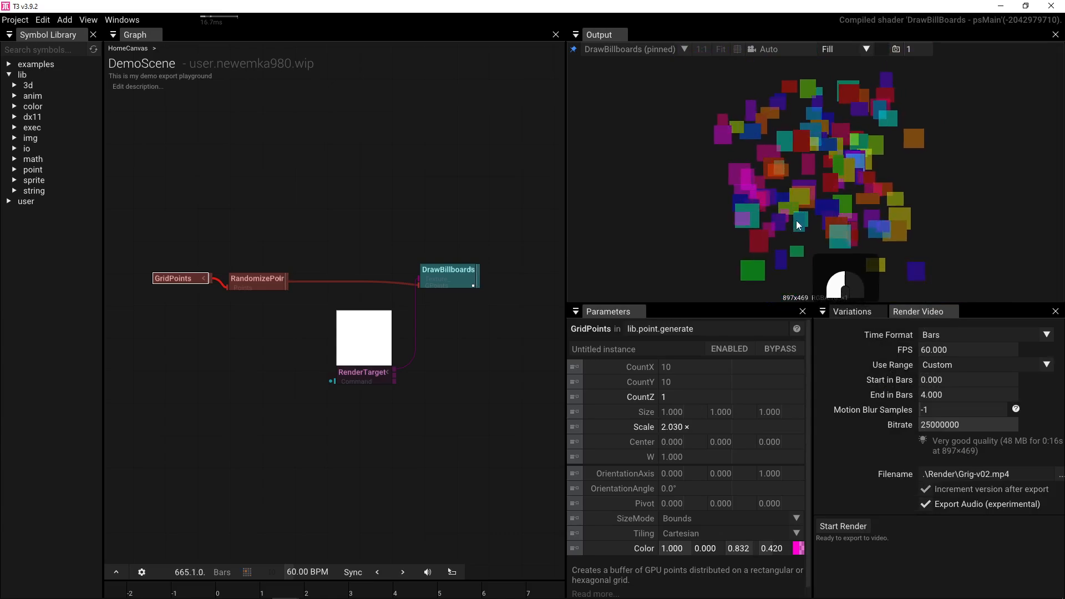
- Set RandomizePoints Position Z to 1 to scatter the billboards in depth
left_click(257, 280)
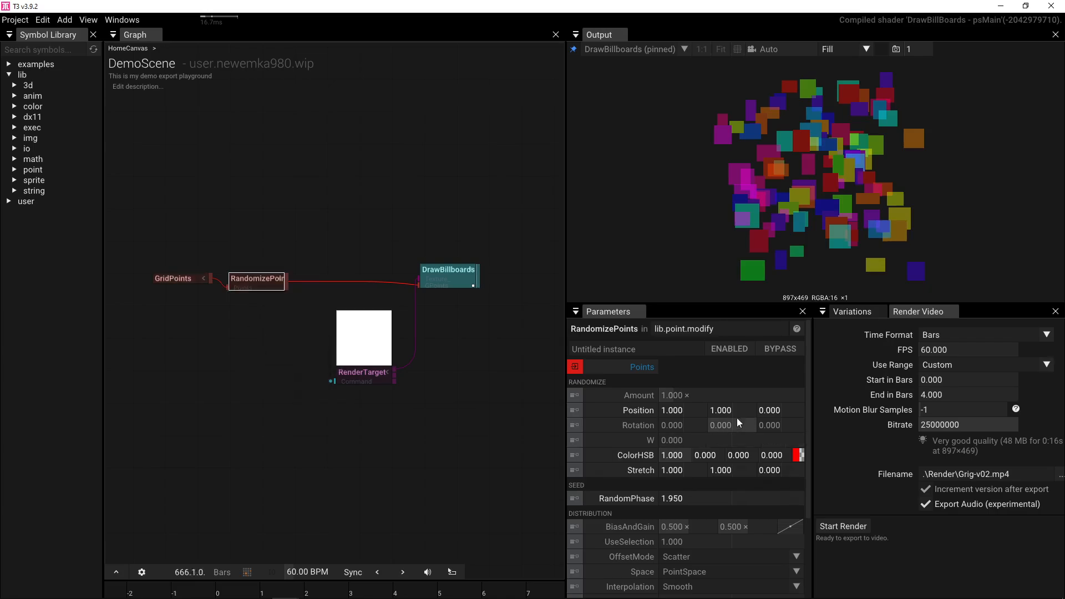
left_click(780, 411)
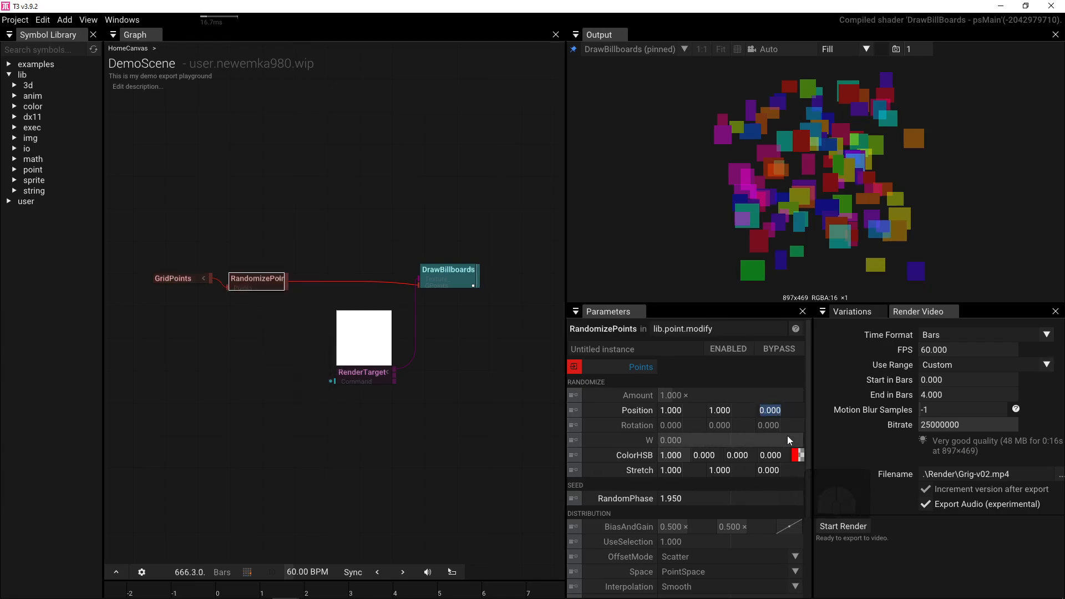
type("1")
key("Return")
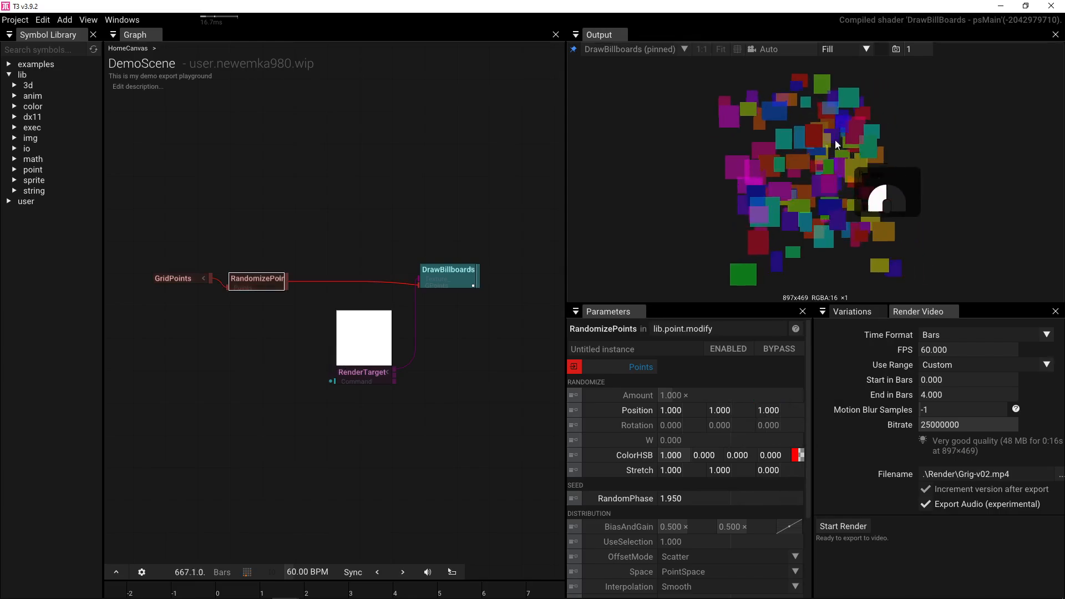
left_click_drag(757, 126, 829, 142)
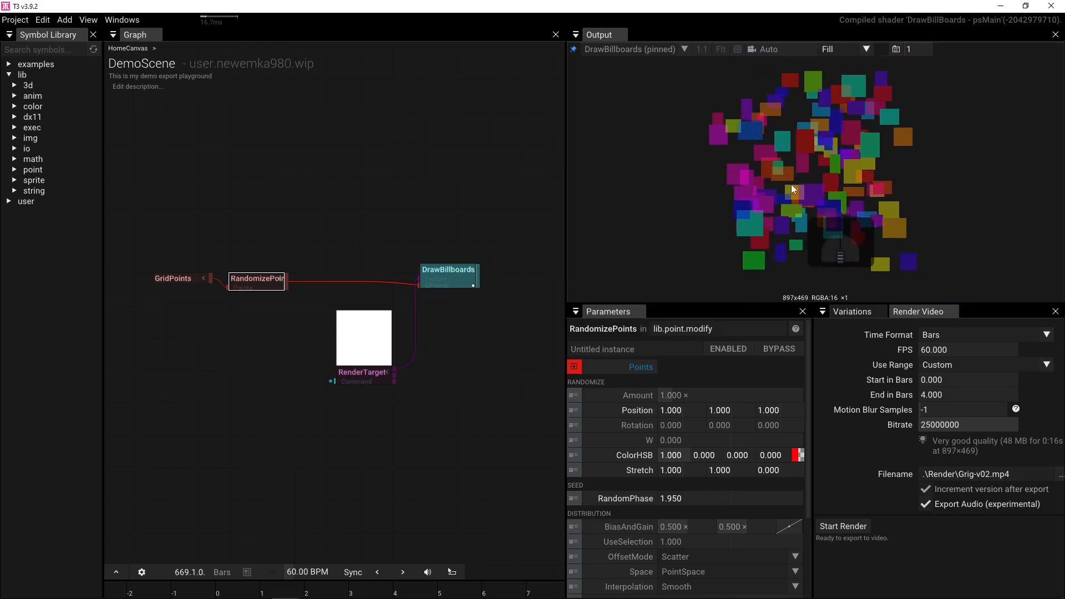
mouse_move(791, 184)
left_mouse_down()
mouse_move(797, 139)
mouse_move(793, 169)
left_mouse_up()
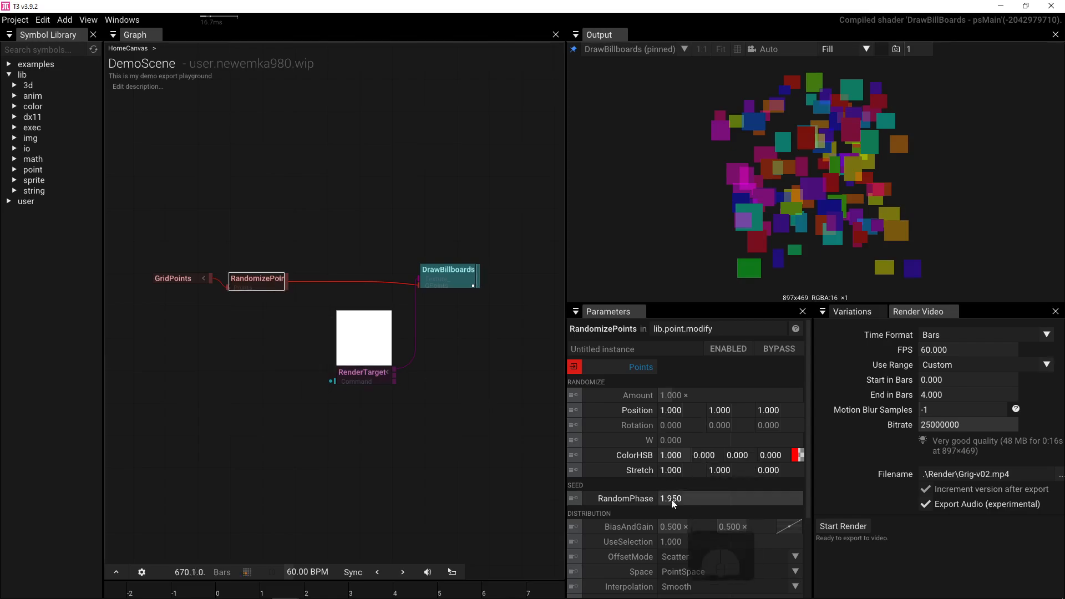
- Change RandomPhase to 5.970 and raise the W randomization to 0.380
left_click_drag(671, 500, 753, 447)
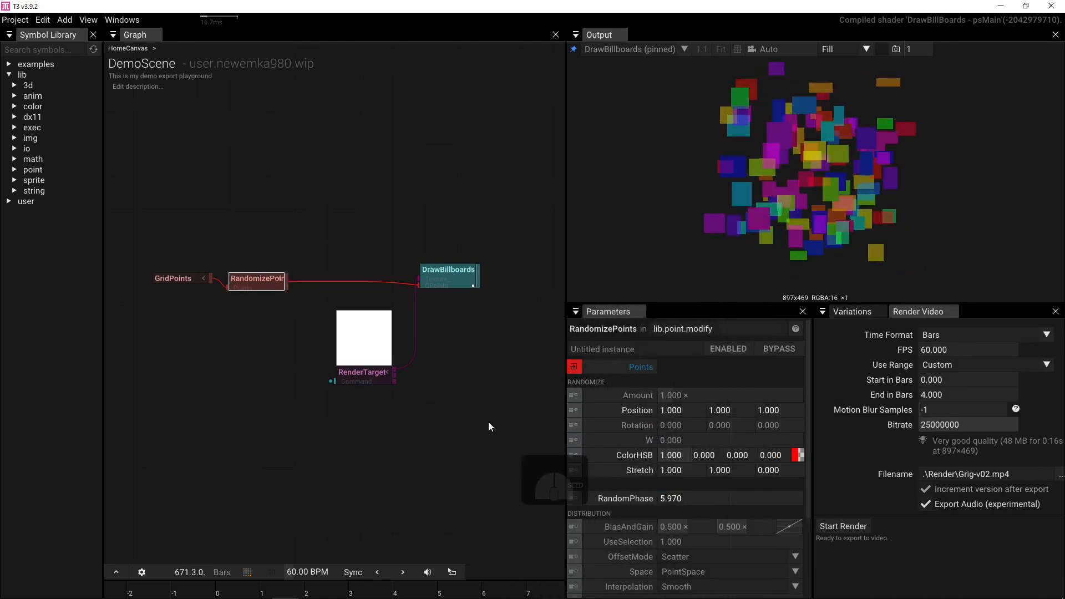
mouse_move(270, 593)
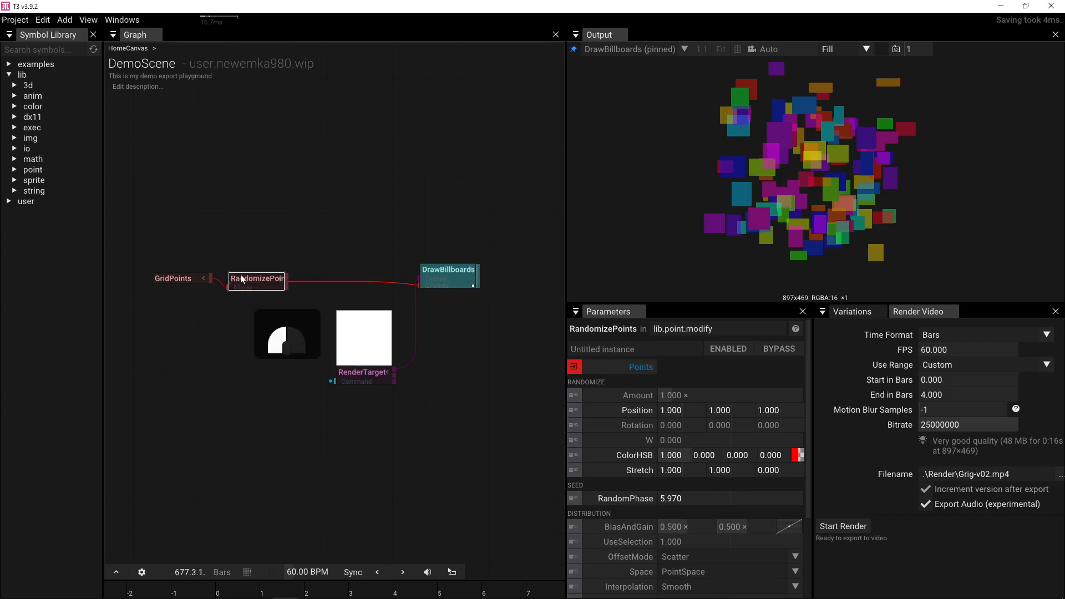
left_click_drag(244, 284, 255, 275)
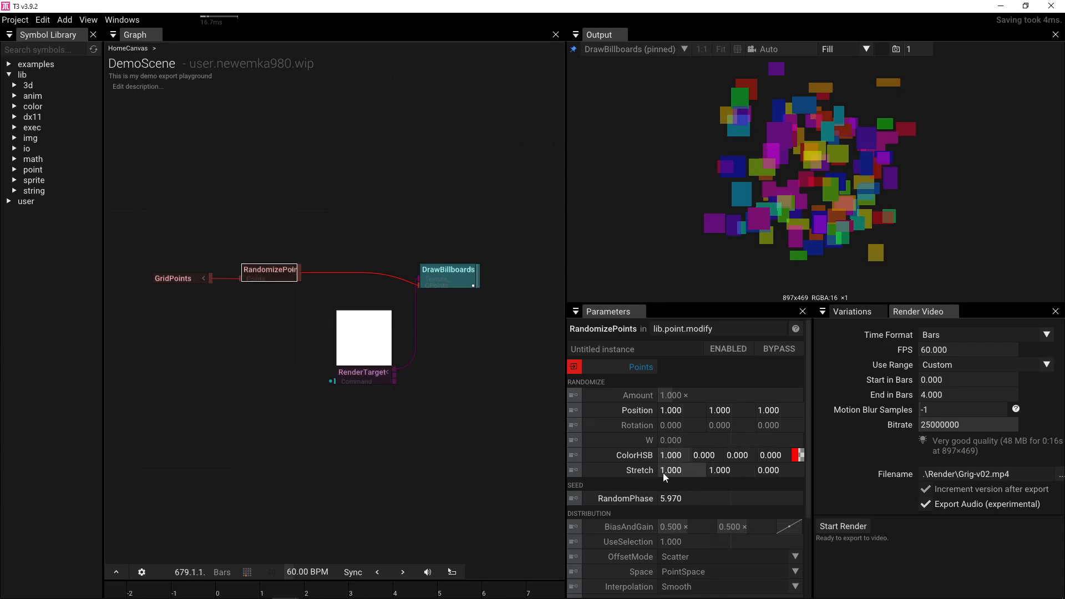
left_click_drag(662, 440, 760, 444)
- Set the RandomizePoints W randomization to 1 after trying 2
left_click(761, 443)
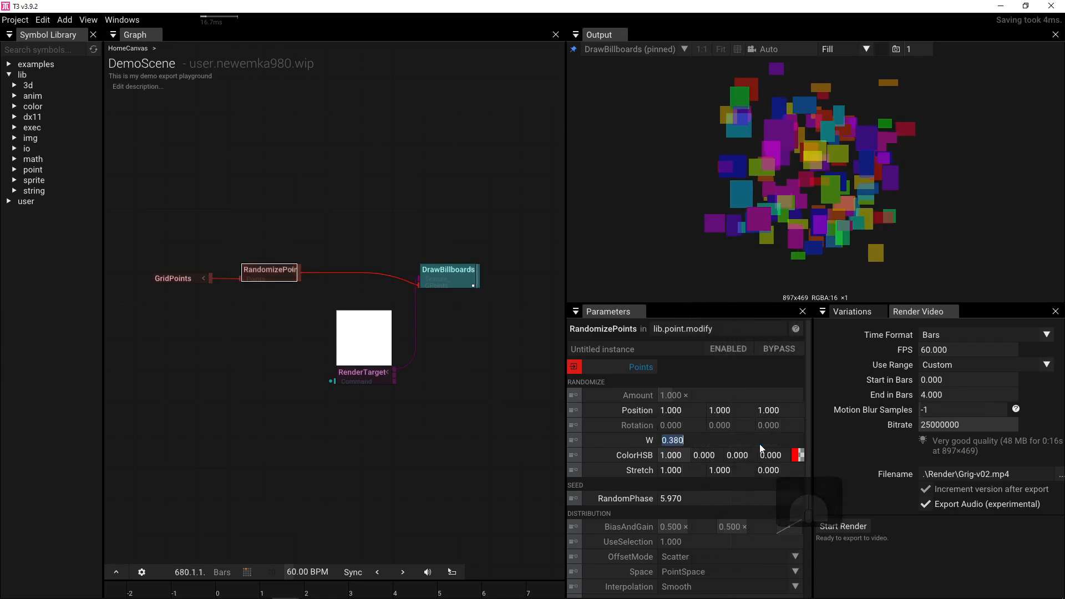
type("2")
key("Return")
left_click_drag(731, 441, 731, 441)
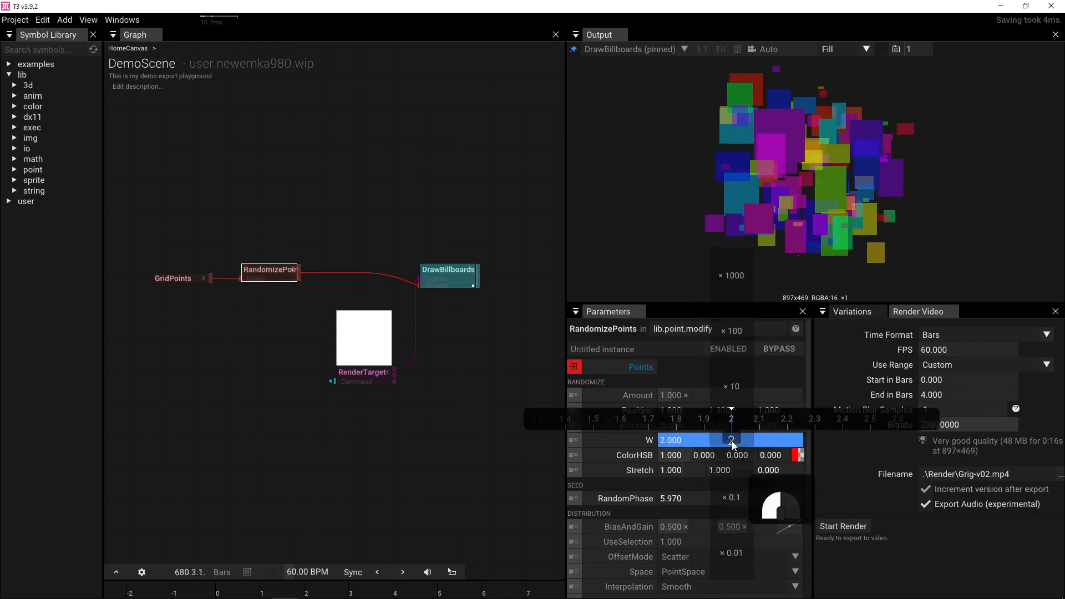
left_click(731, 442)
type("1")
key("Return")
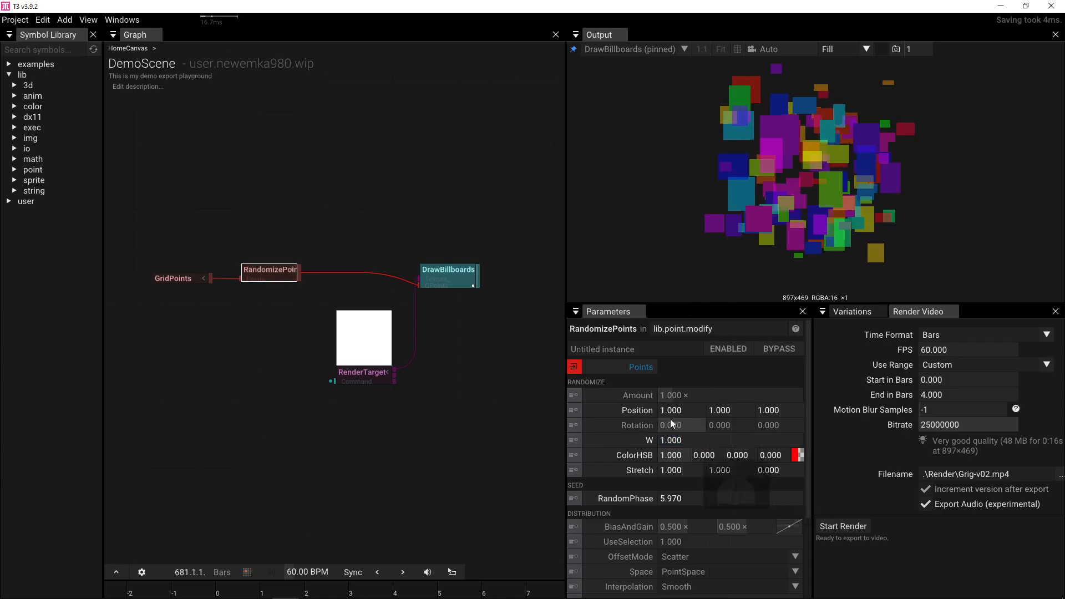
- Settle DrawBillboards Scale at 10 after trying 1, 5 and 6, then reshuffle RandomPhase
left_click(455, 272)
left_click(691, 368)
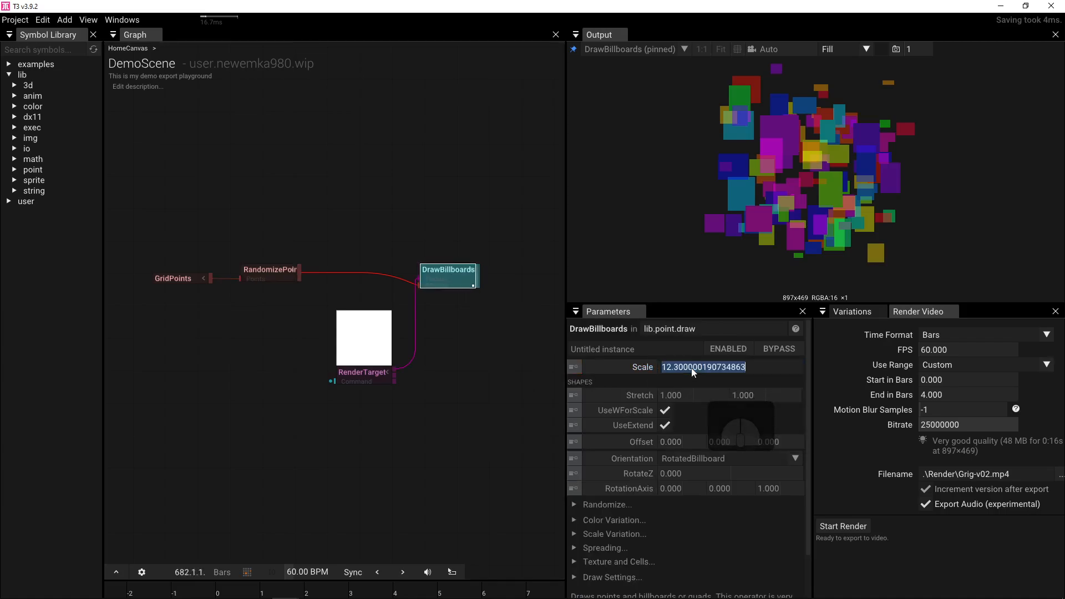
type("1")
key("Return")
left_click(691, 367)
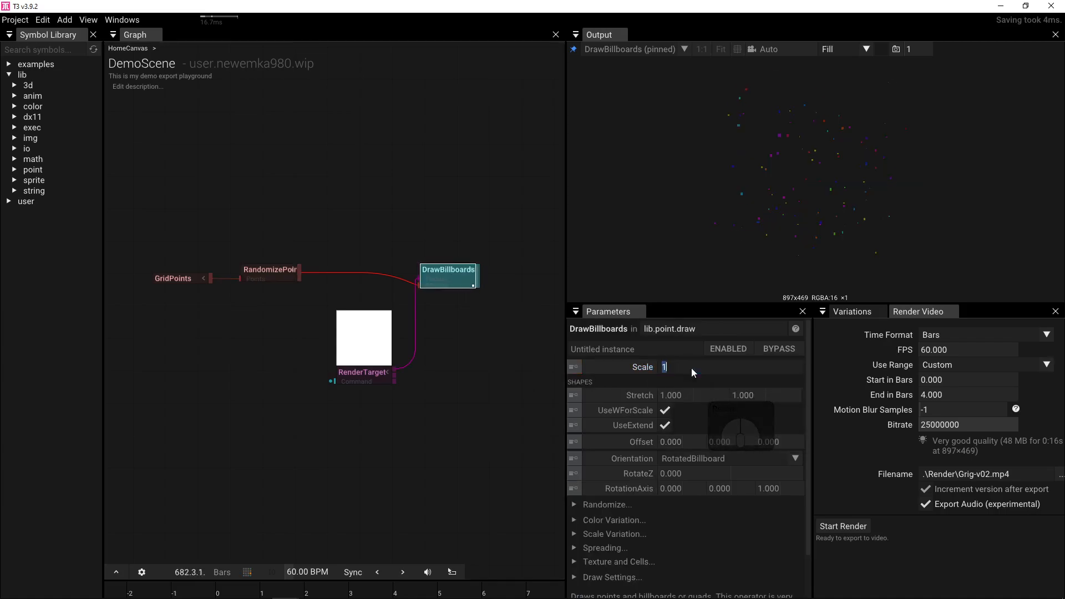
type("5")
key("Return")
left_click(691, 368)
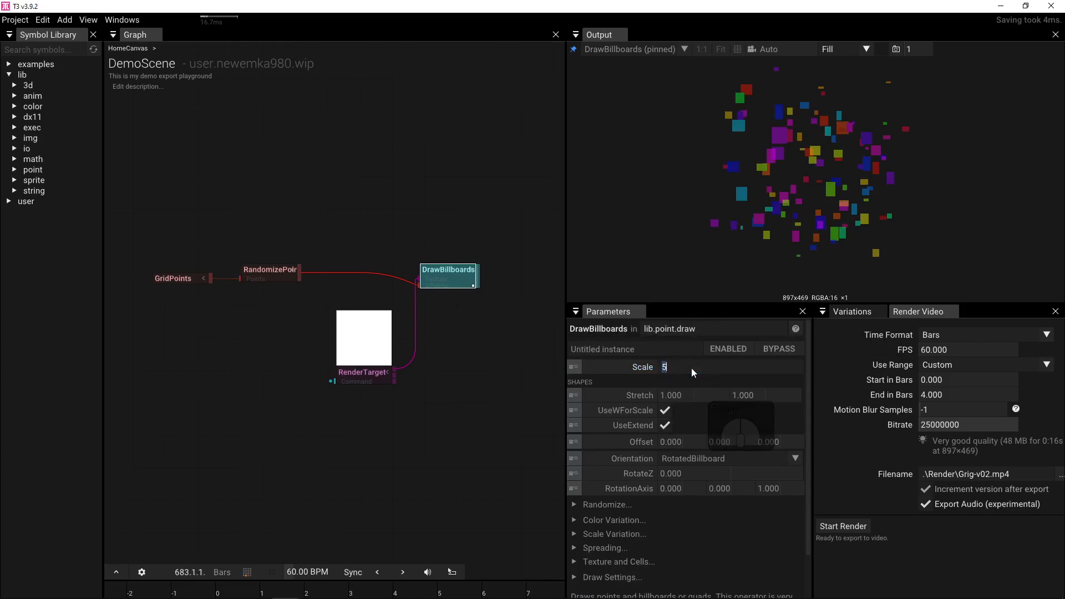
type("6")
key("Return")
left_click(691, 368)
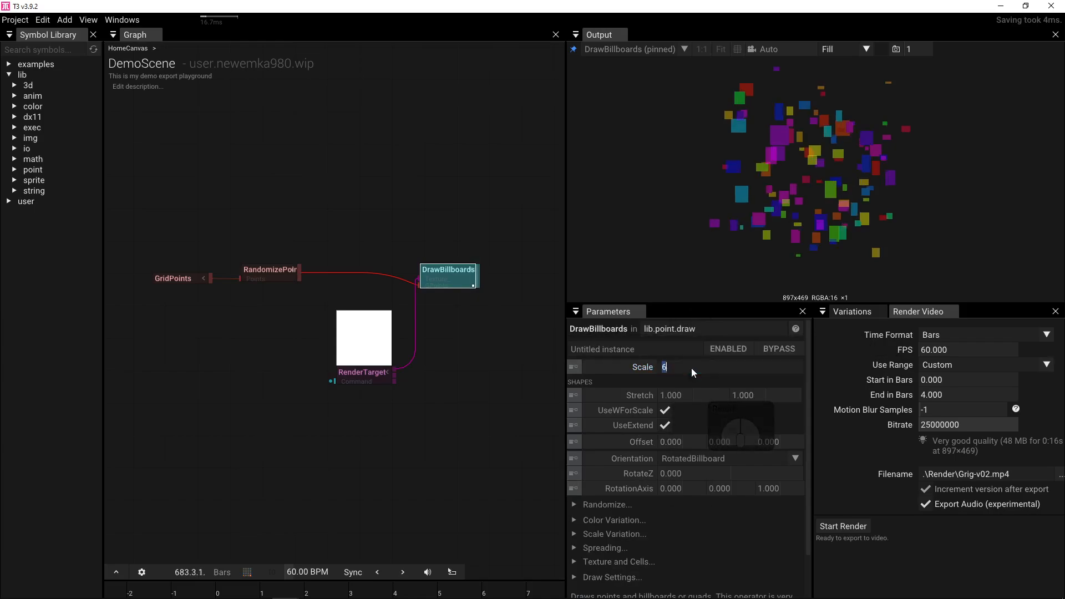
type("10")
key("Return")
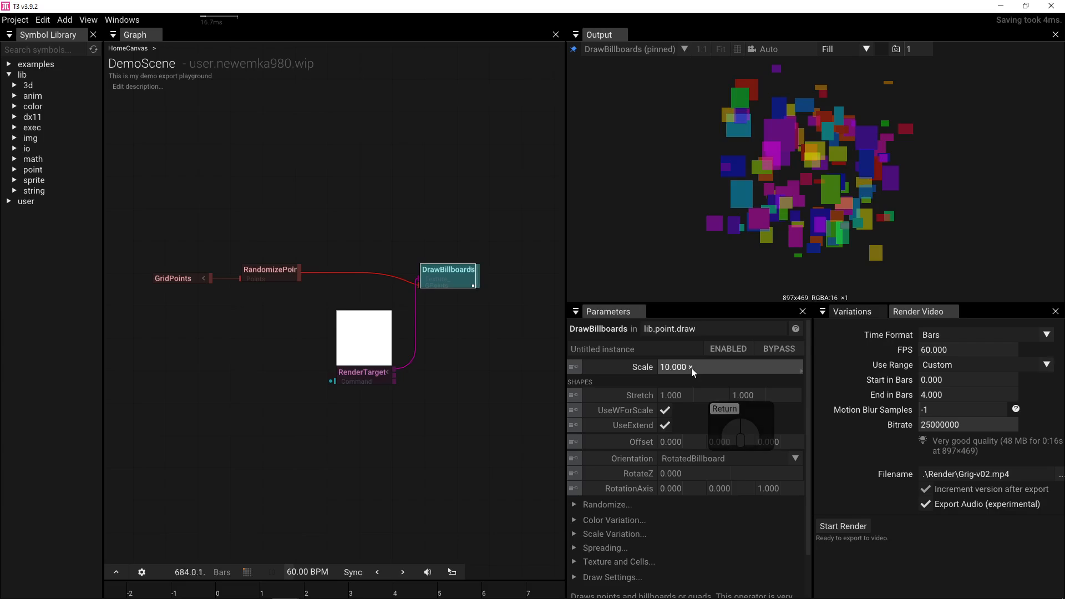
left_click(269, 265)
left_click_drag(671, 499, 918, 454)
- Lower RandomPhase to 9.490 and set GridPoints Size to 1.570 × 1.060
left_click_drag(693, 498, 146, 494)
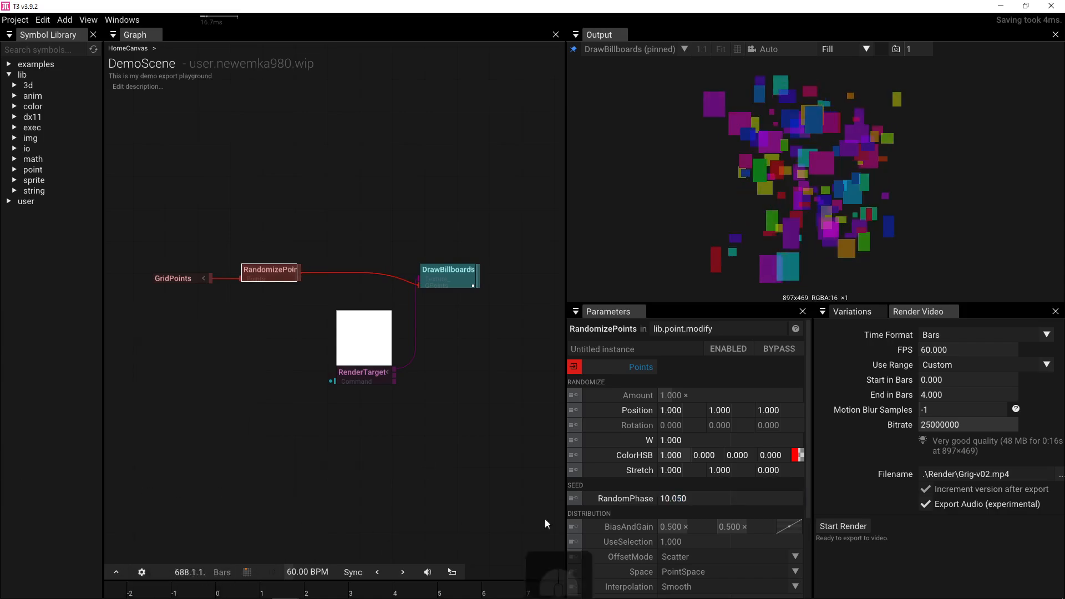
left_click_drag(674, 499, 515, 488)
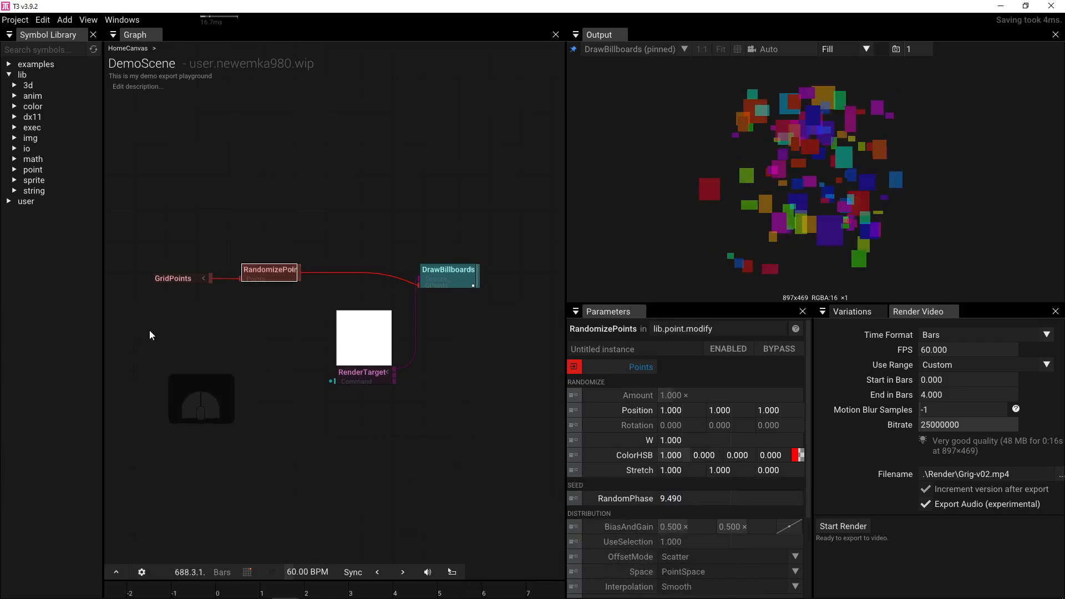
left_click(174, 278)
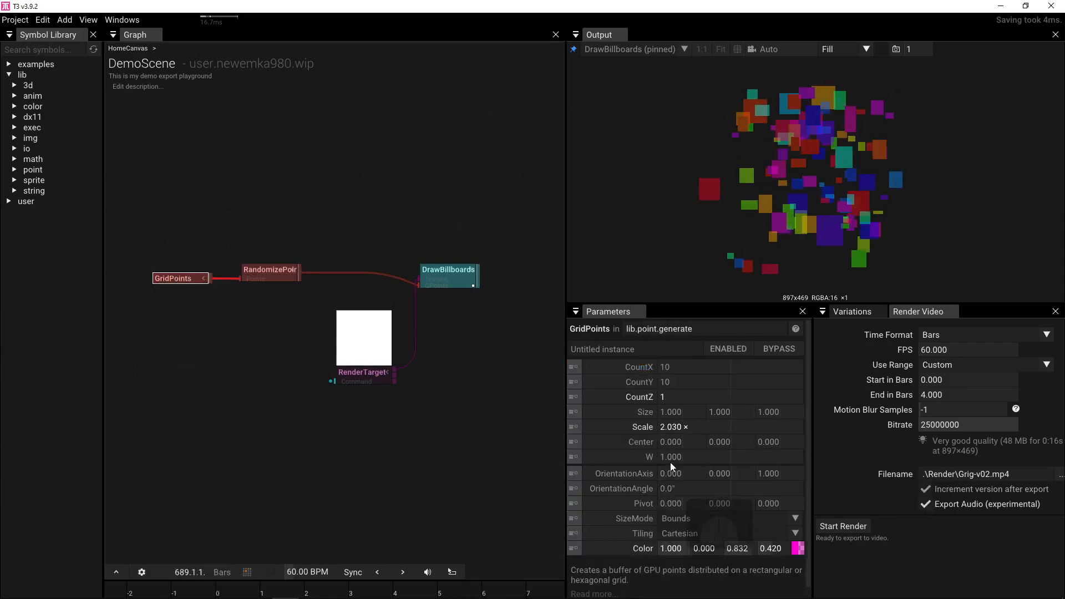
left_click_drag(674, 411, 787, 410)
mouse_move(721, 412)
left_mouse_down()
mouse_move(750, 412)
mouse_move(736, 412)
left_mouse_up()
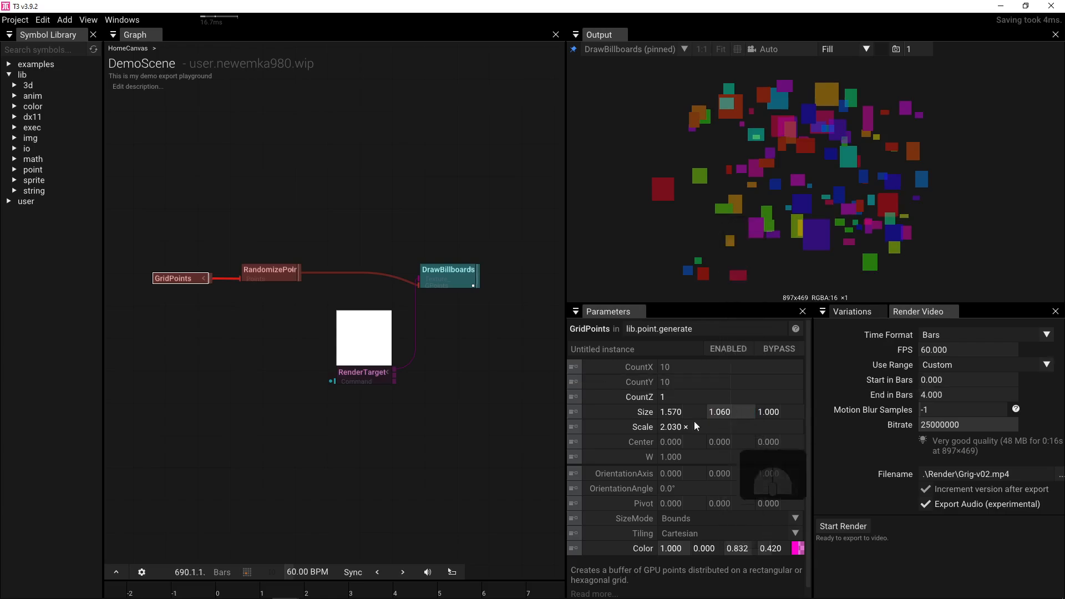
- Set GridPoints CountX to 15, keeping CountY at 10
left_click(690, 370)
type("15")
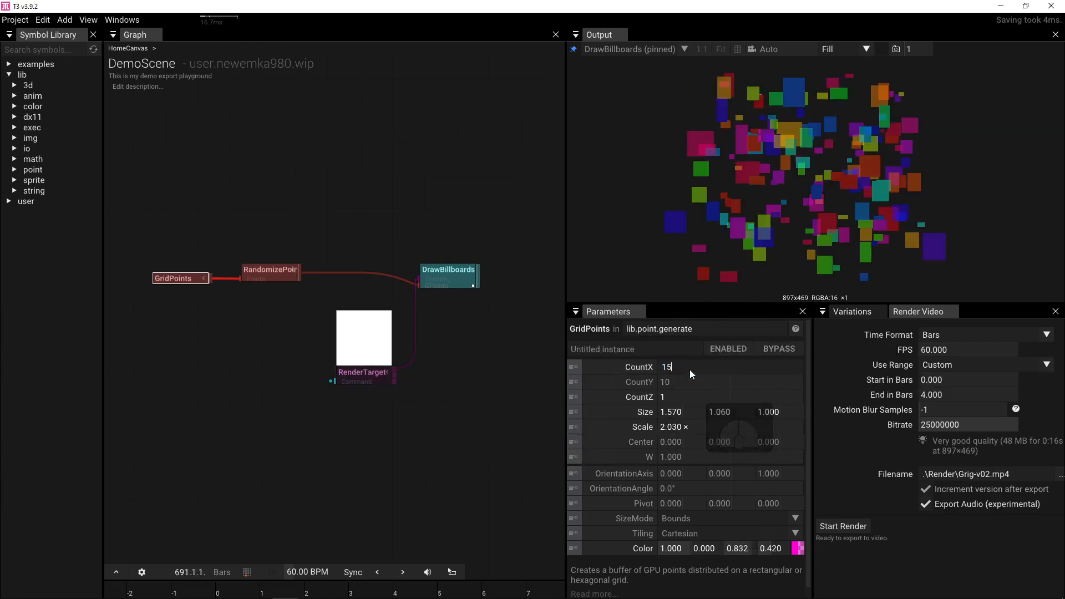
key("Return")
left_click(687, 377)
type("15")
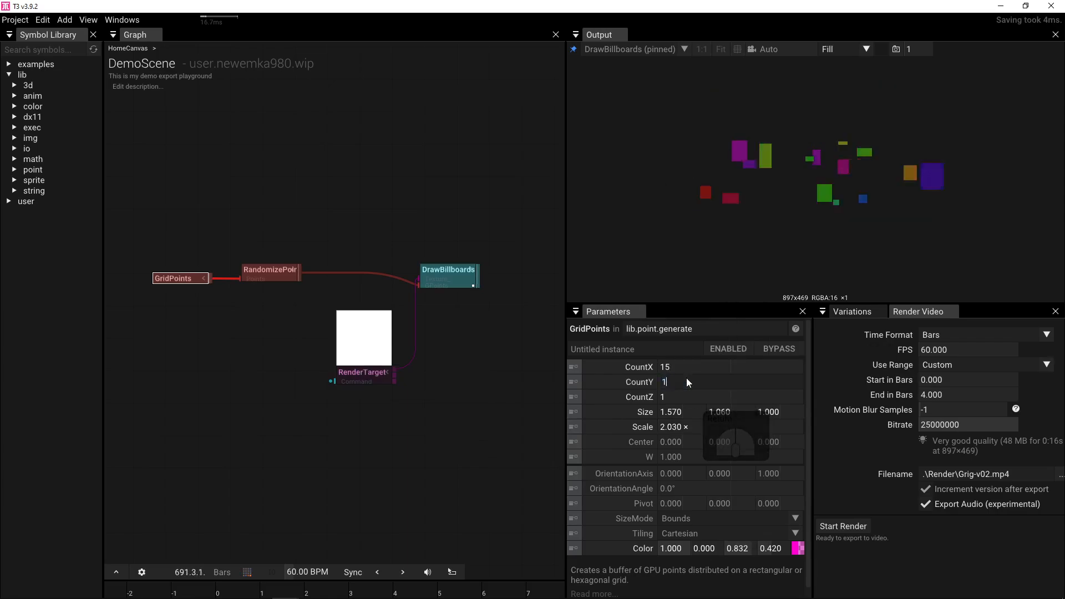
key("Return")
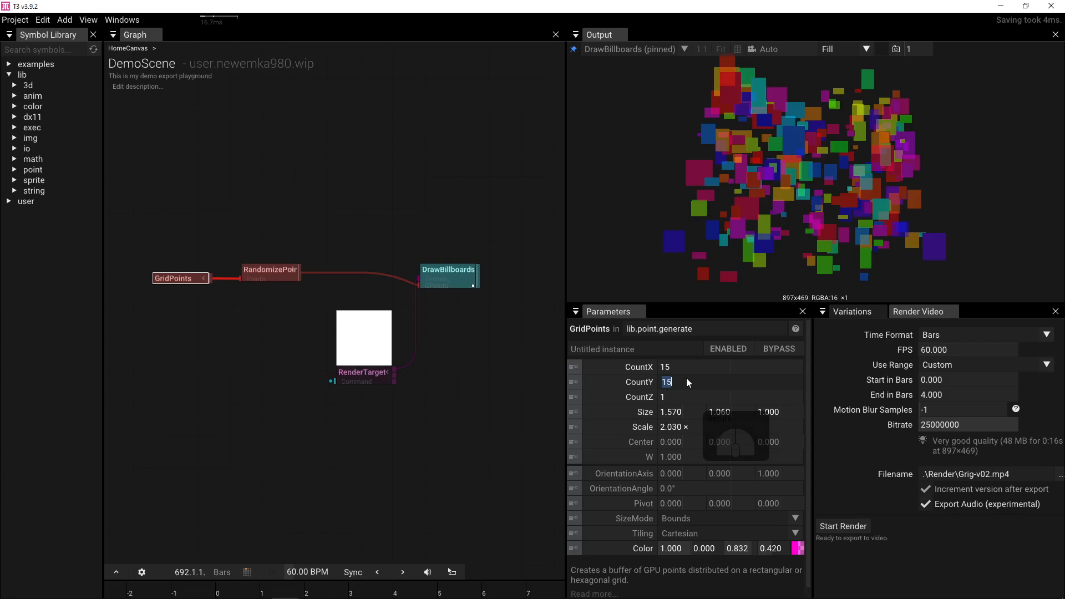
key("Escape")
left_click_drag(739, 268, 771, 216)
left_click(447, 275)
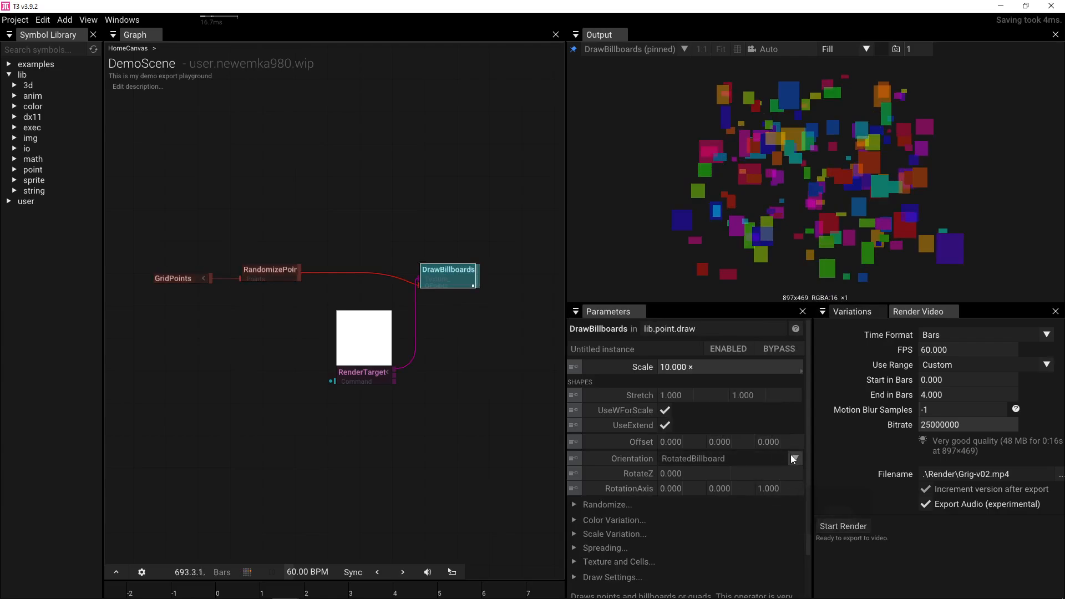
- Make the billboards follow each point's rotation
left_click(791, 455)
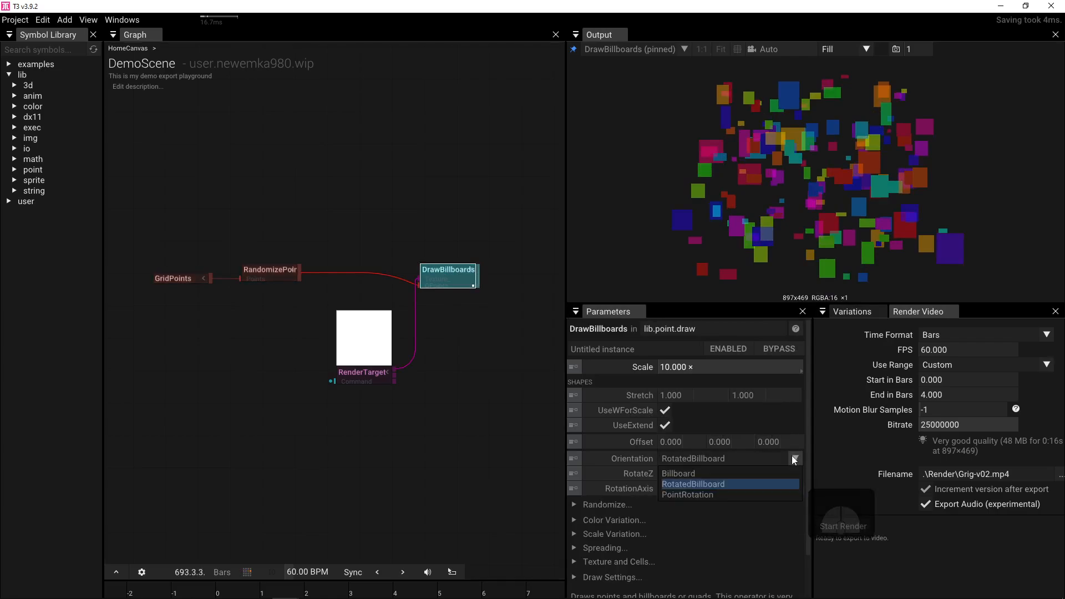
left_click(711, 494)
left_click_drag(805, 246, 813, 188)
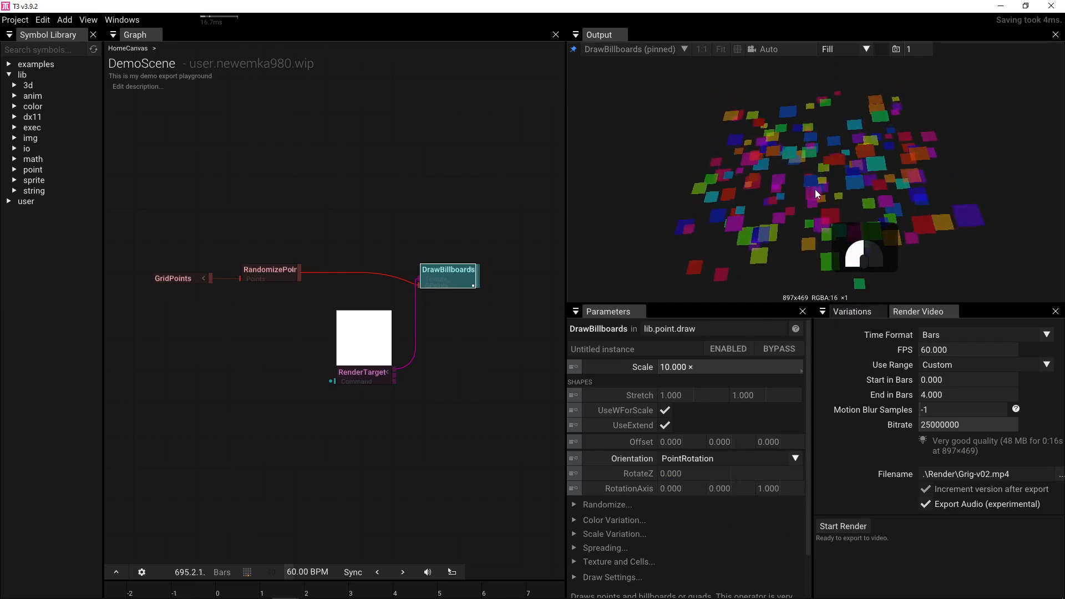
- Set the RandomizePoints Position Z to 0.100 to flatten the billboards
left_click(270, 271)
type(".1")
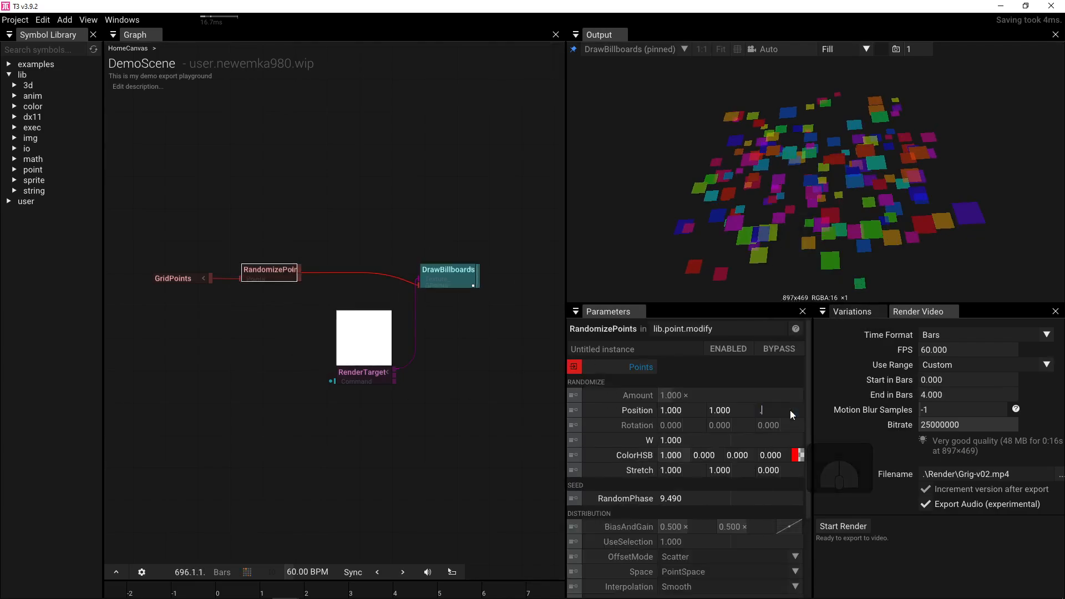
key("Return")
left_click_drag(803, 203, 803, 174)
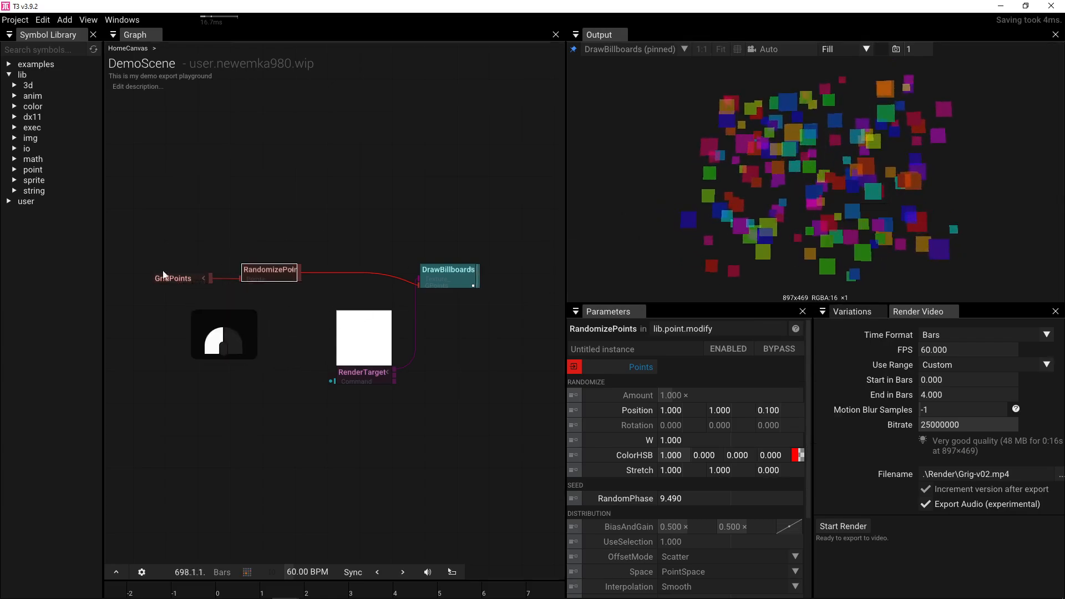
- Chain a new Camera and then a RenderTarget after DrawBillboards, and arrange the nodes
left_click_drag(201, 278, 166, 267)
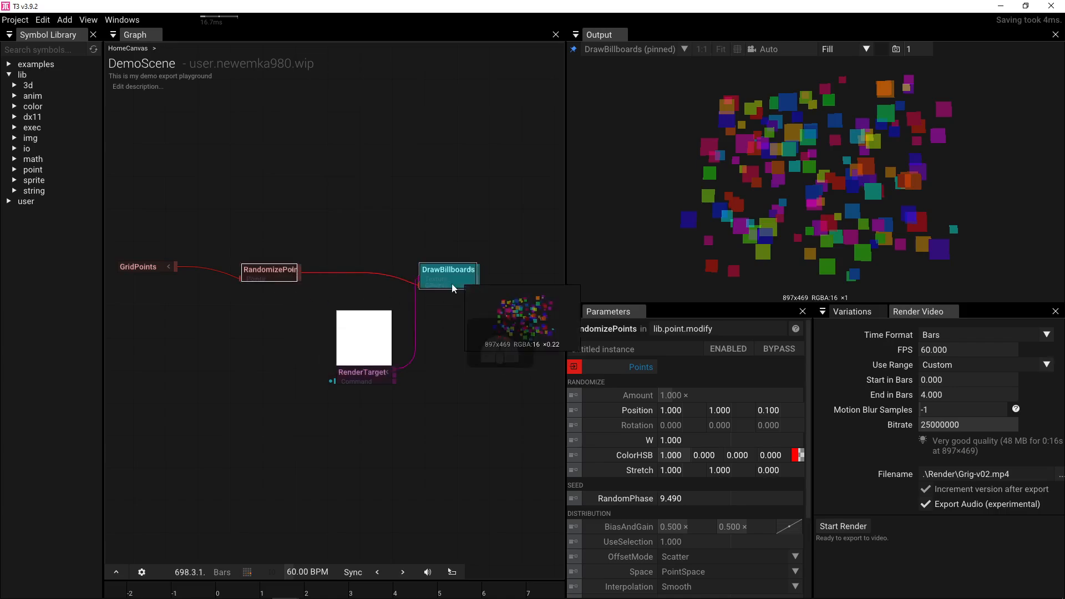
left_click_drag(478, 274, 498, 274)
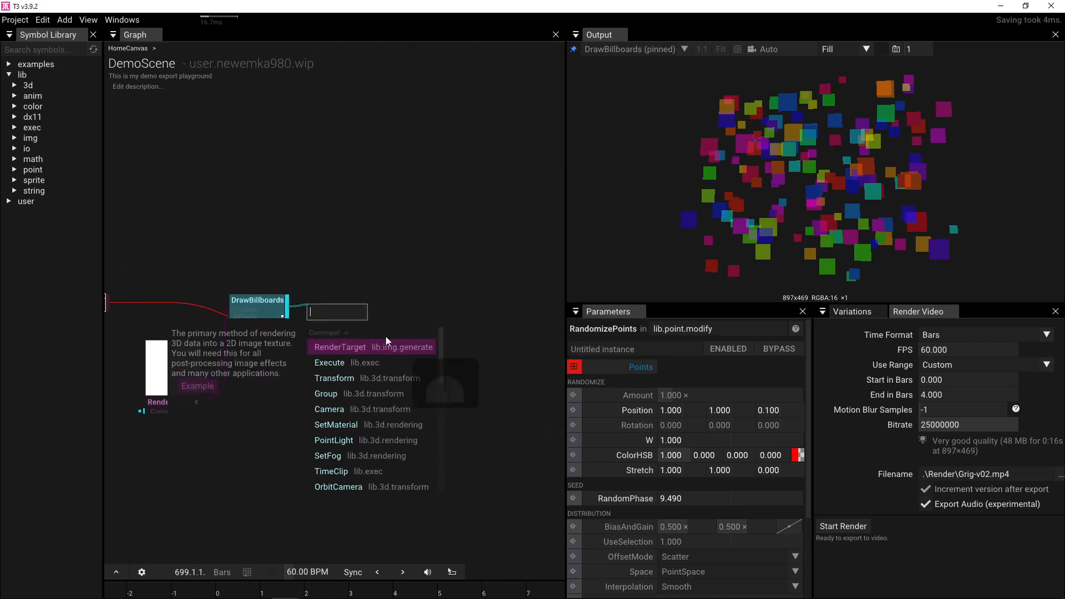
left_click(332, 411)
left_click_drag(366, 314, 408, 309)
left_click(357, 348)
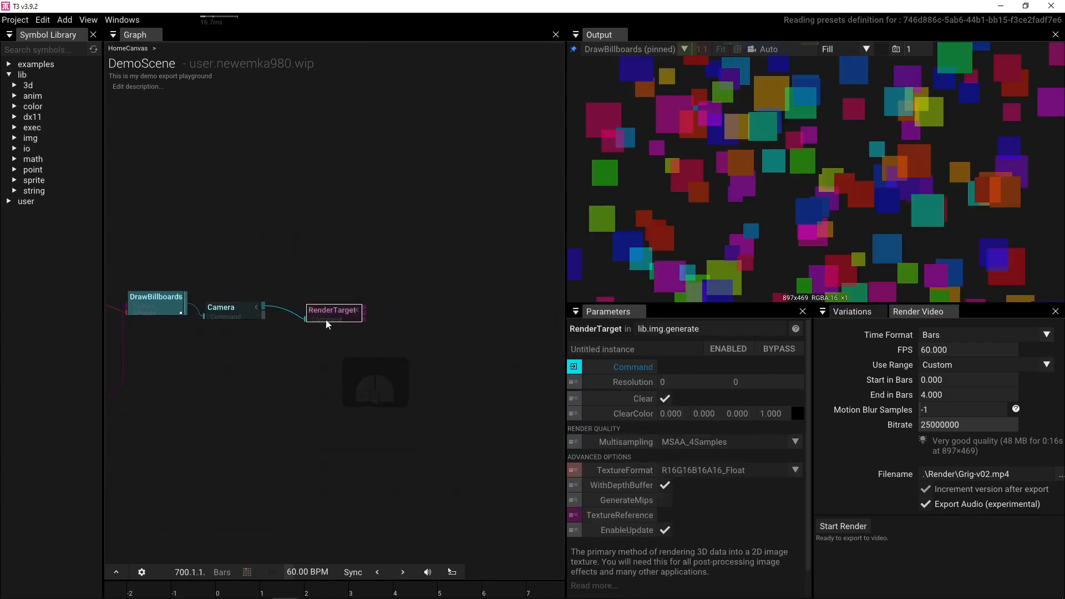
left_click_drag(330, 315, 408, 311)
left_click_drag(237, 315, 304, 311)
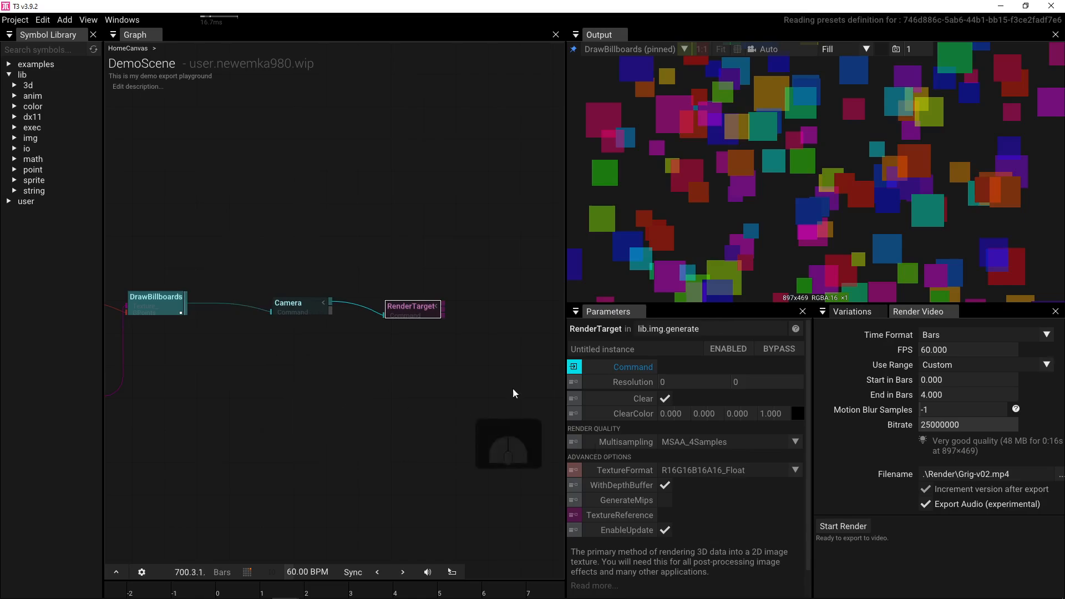
- Pin the Output view to the RenderTarget result
left_click(297, 309)
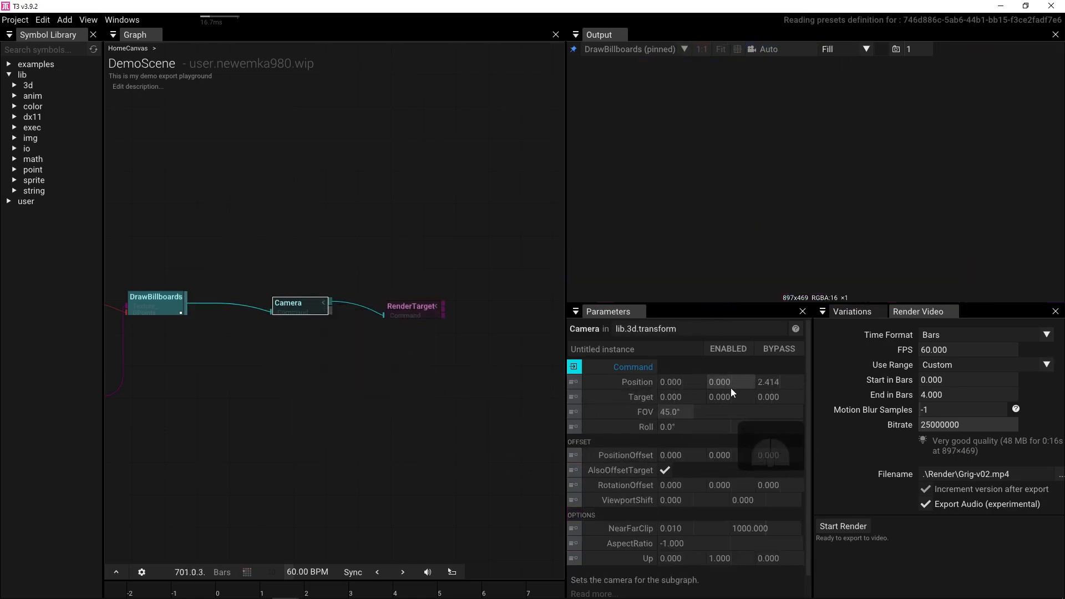
left_click(401, 311)
key("p")
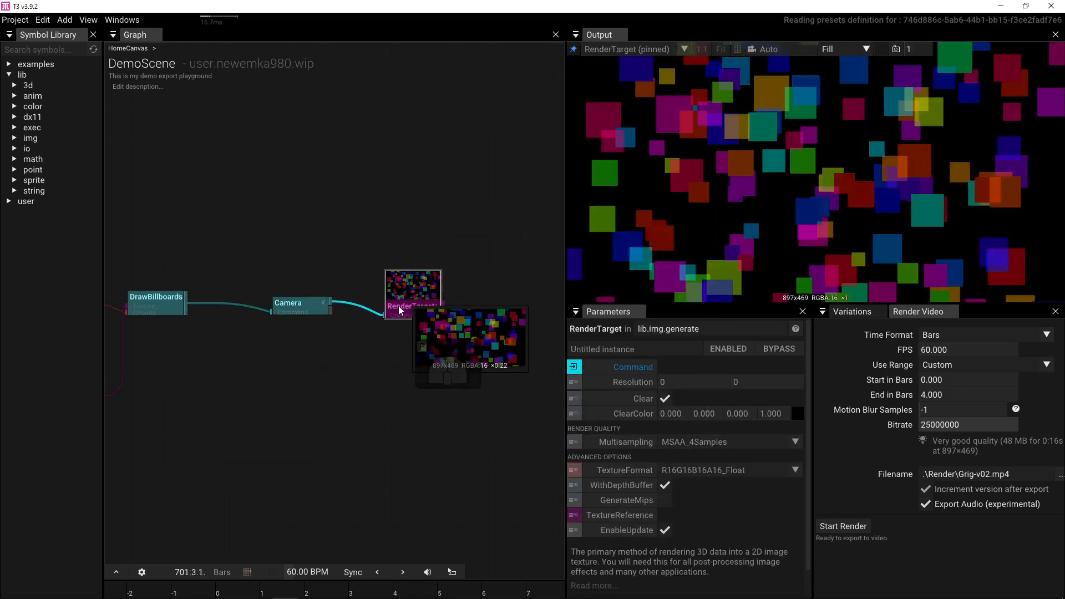
- Test several Camera Y and Z positions, then reset Position to 0, 0, 2.414
left_click(284, 317)
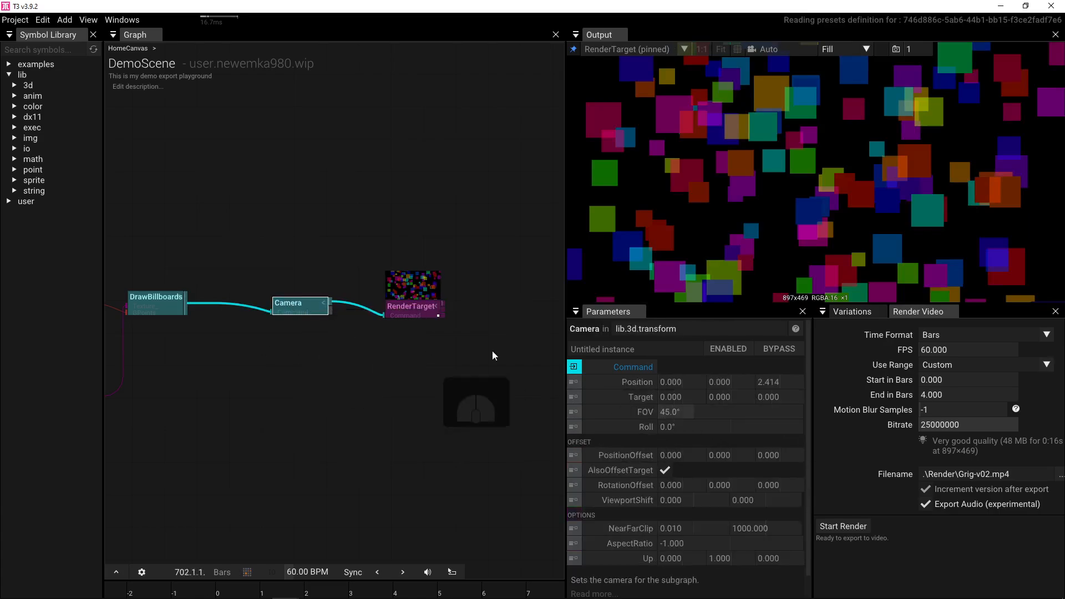
left_click_drag(776, 382, 793, 366)
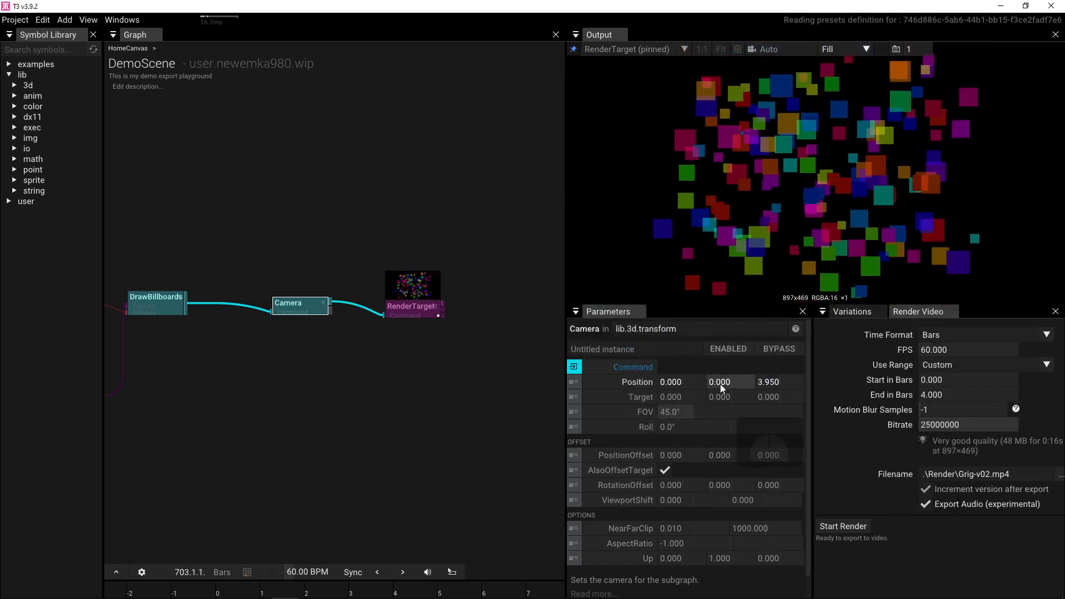
left_click_drag(726, 381, 189, 361)
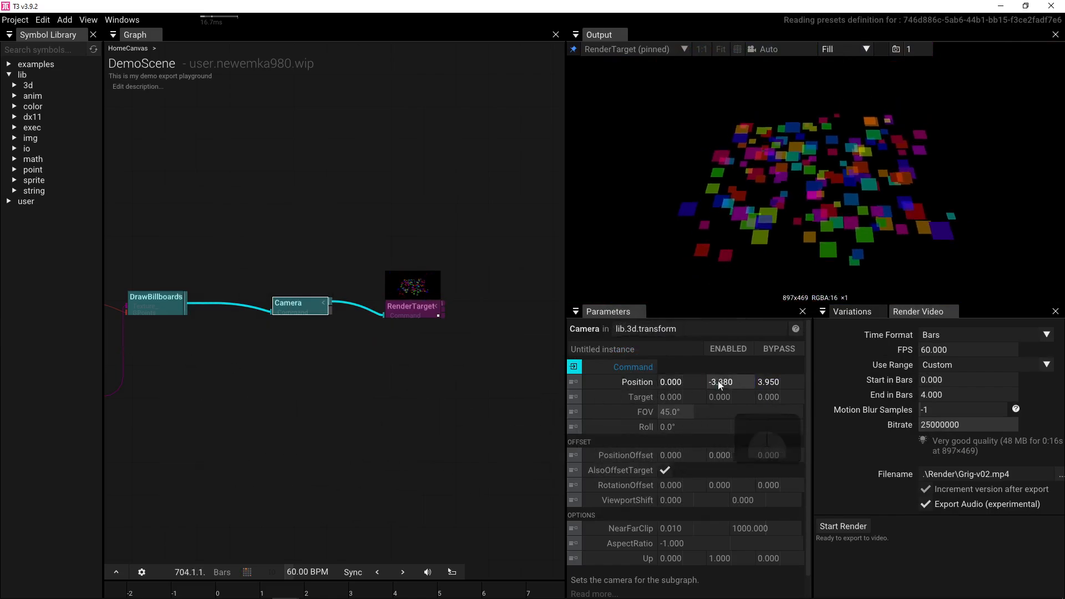
left_click_drag(717, 380, 294, 380)
left_click_drag(776, 381, 529, 361)
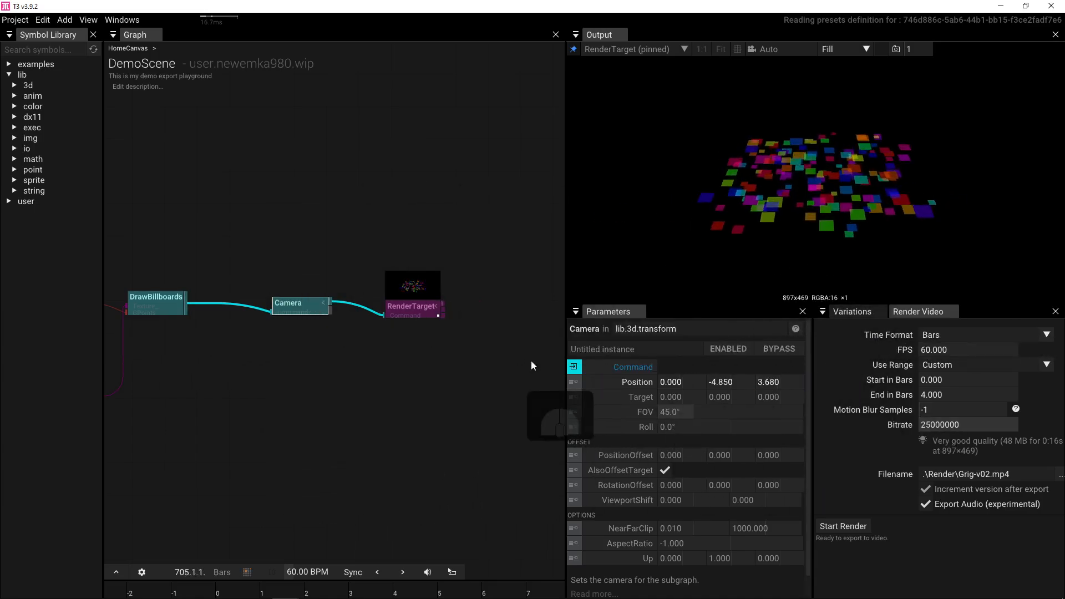
left_click_drag(721, 381, 788, 381)
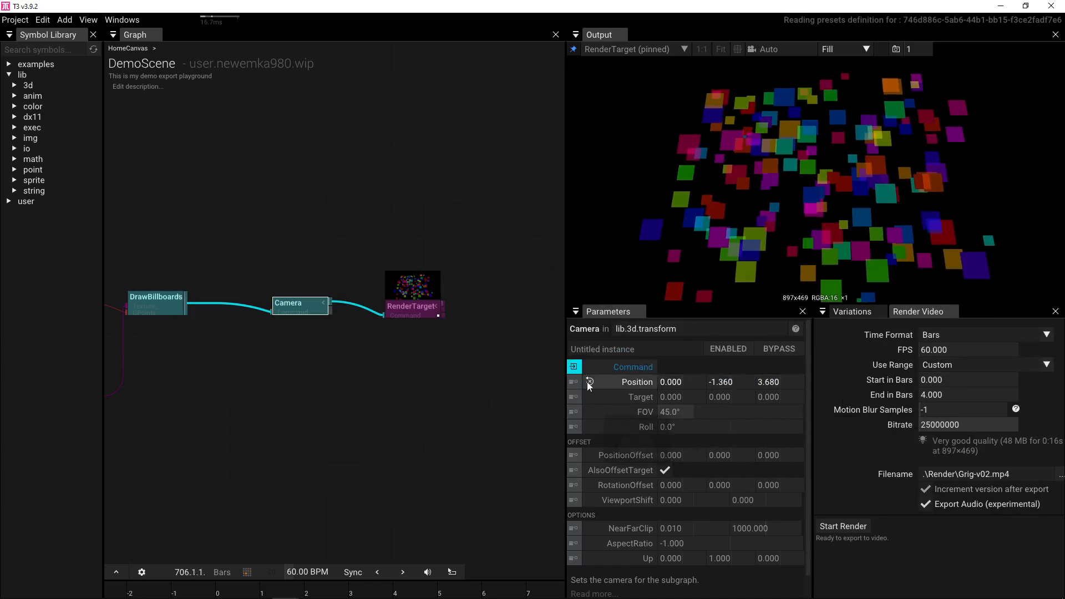
left_click(587, 382)
left_click_drag(275, 345, 309, 344)
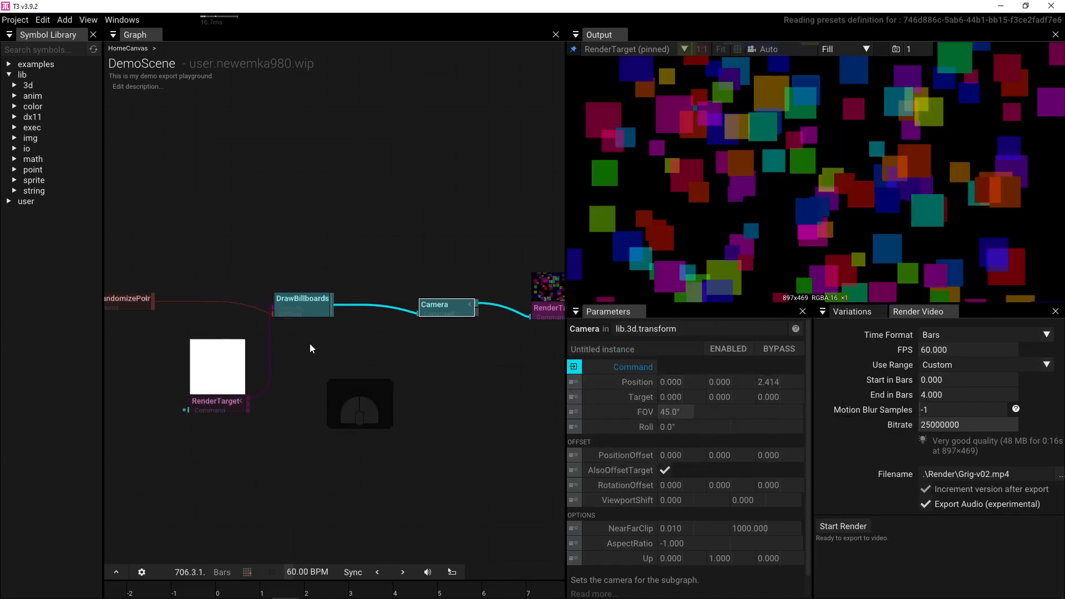
- Insert a Transform node between DrawBillboards and Camera
left_click(306, 310)
key("Tab")
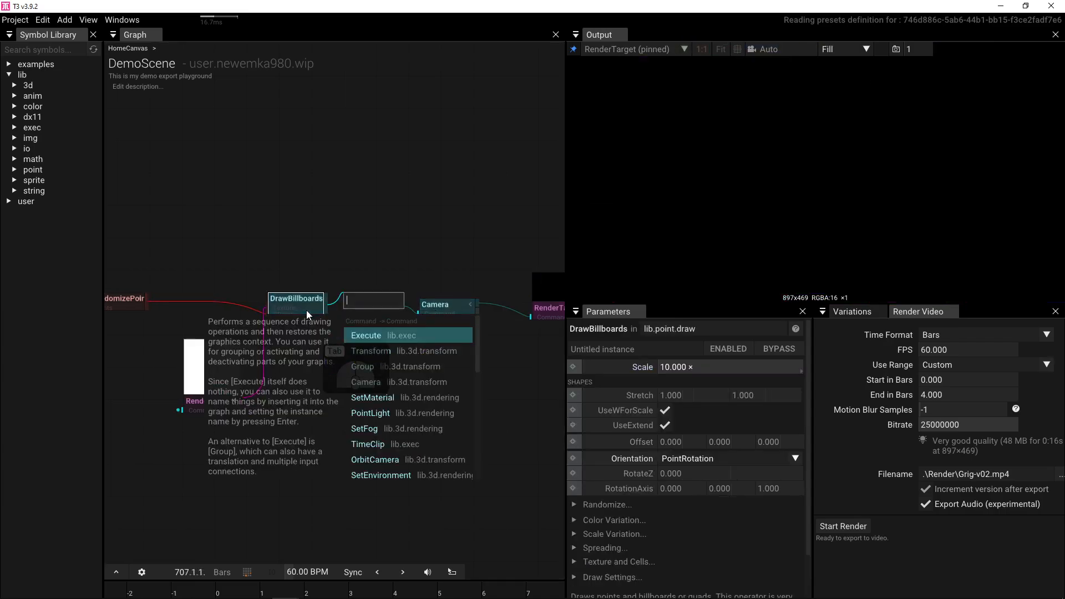
type("tr")
left_click(366, 330)
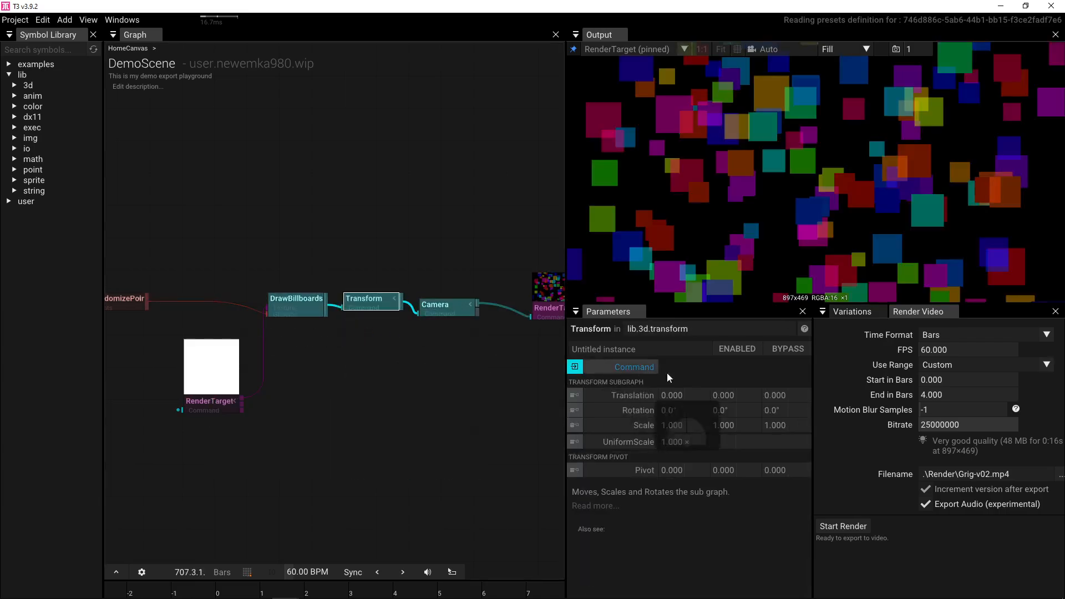
- Rotate the Transform -56° on X and raise it 0.350 on Y
left_click_drag(664, 410, 589, 409)
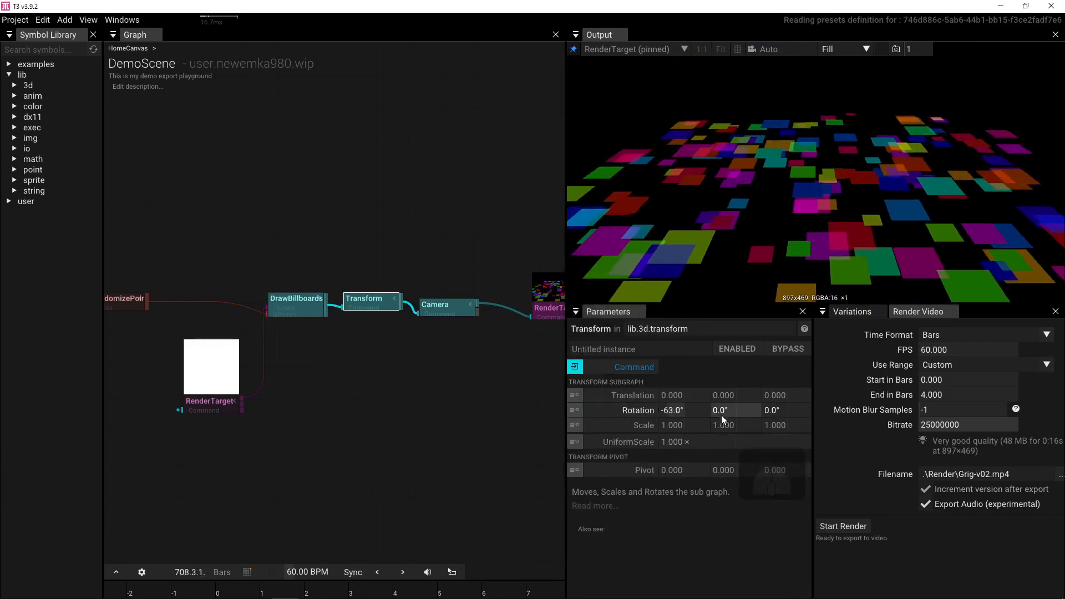
left_click_drag(756, 394, 813, 388)
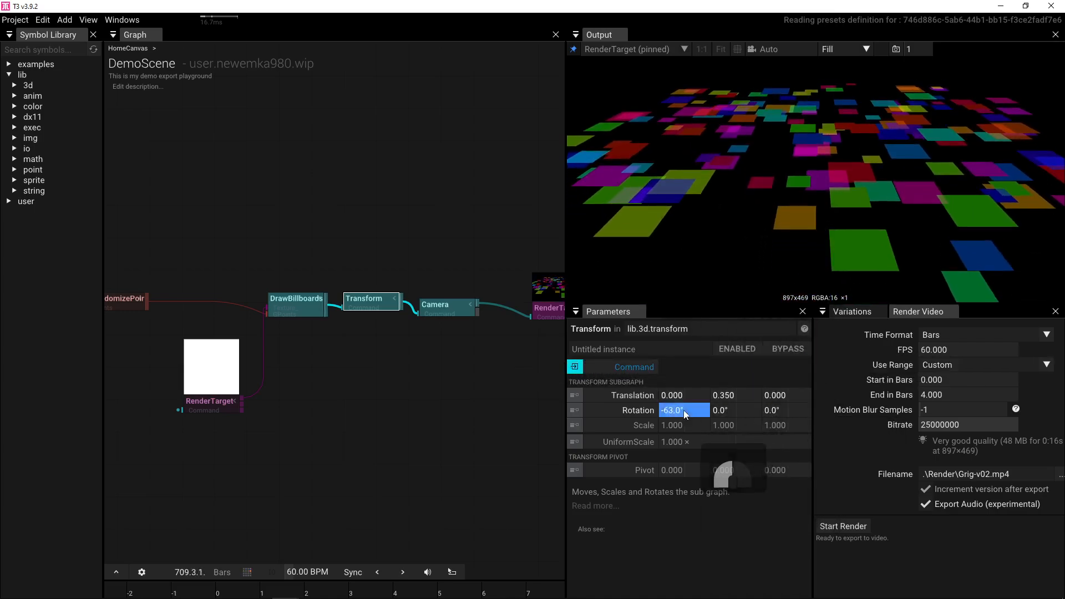
mouse_move(683, 410)
left_mouse_down()
mouse_move(669, 410)
mouse_move(694, 411)
left_mouse_up()
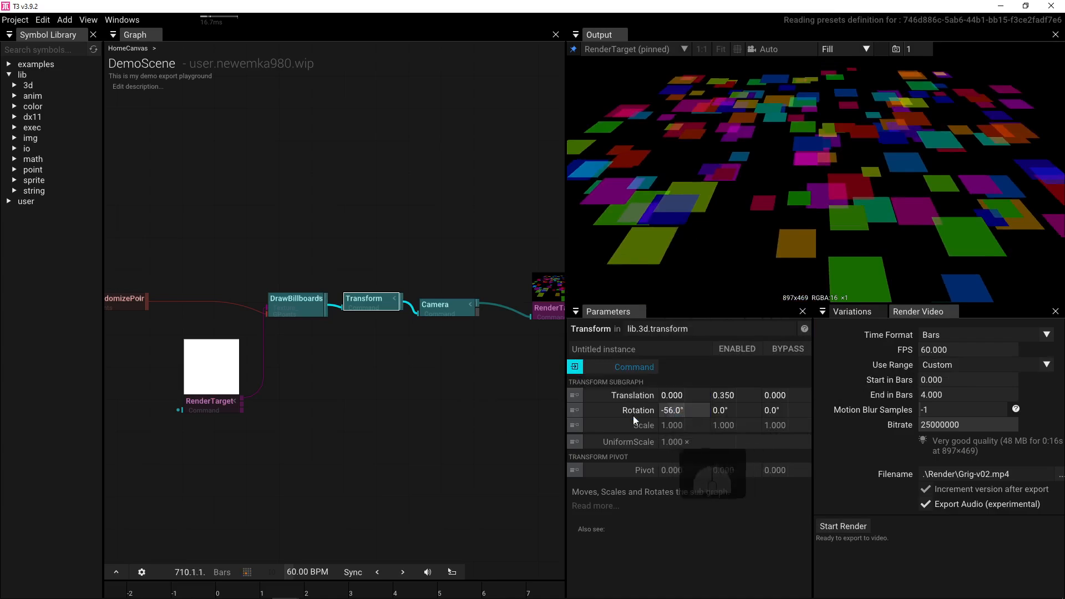
- Pan across the graph and drag a new connection from RenderTarget's output
left_click_drag(433, 409, 282, 401)
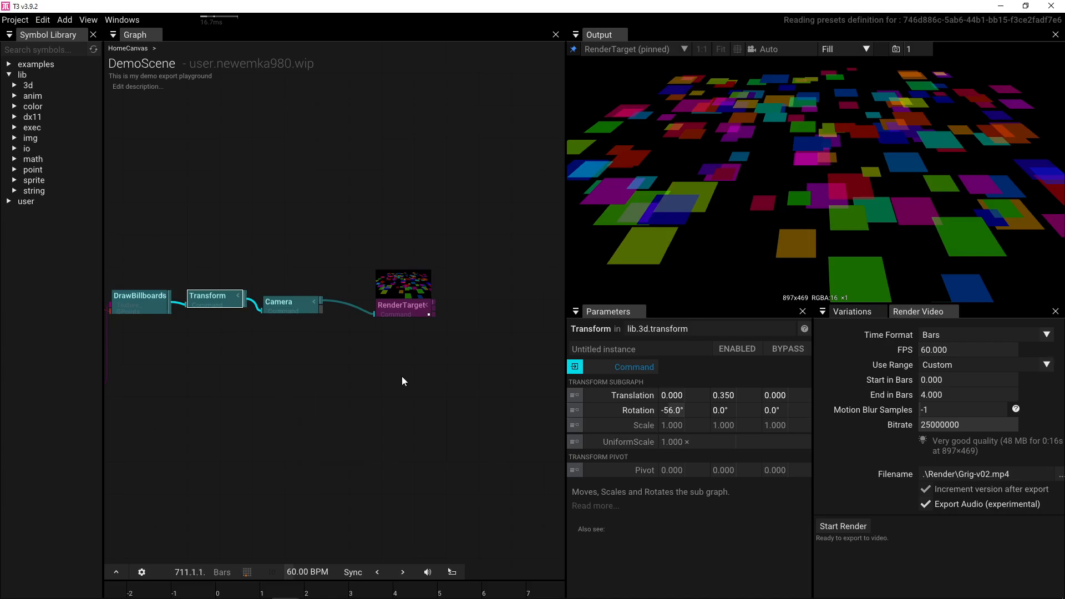
left_click_drag(341, 370, 398, 361)
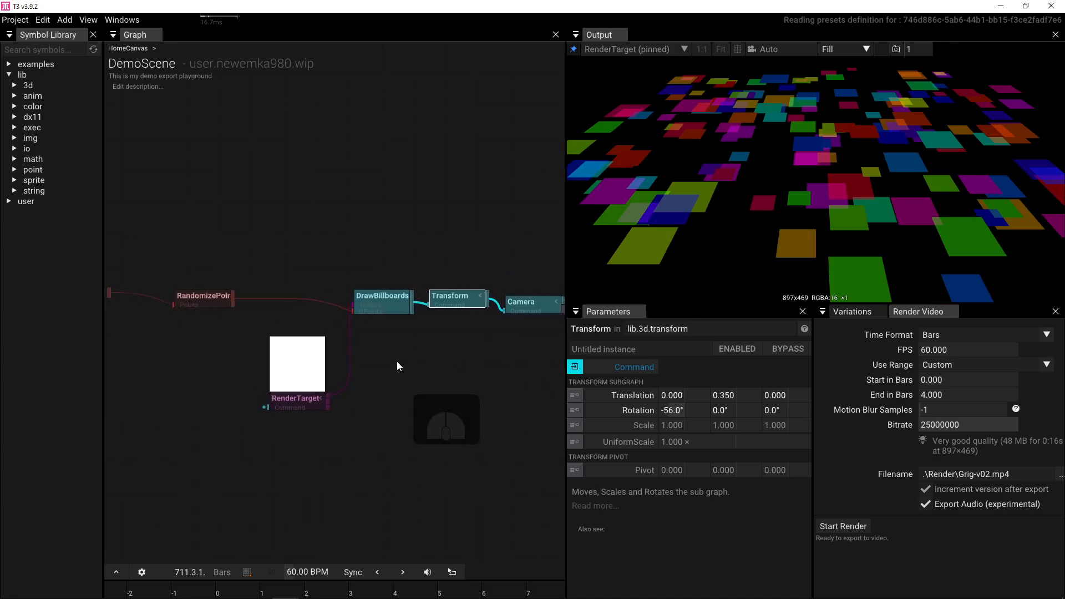
mouse_move(226, 382)
left_mouse_down()
mouse_move(294, 376)
mouse_move(284, 370)
left_mouse_up()
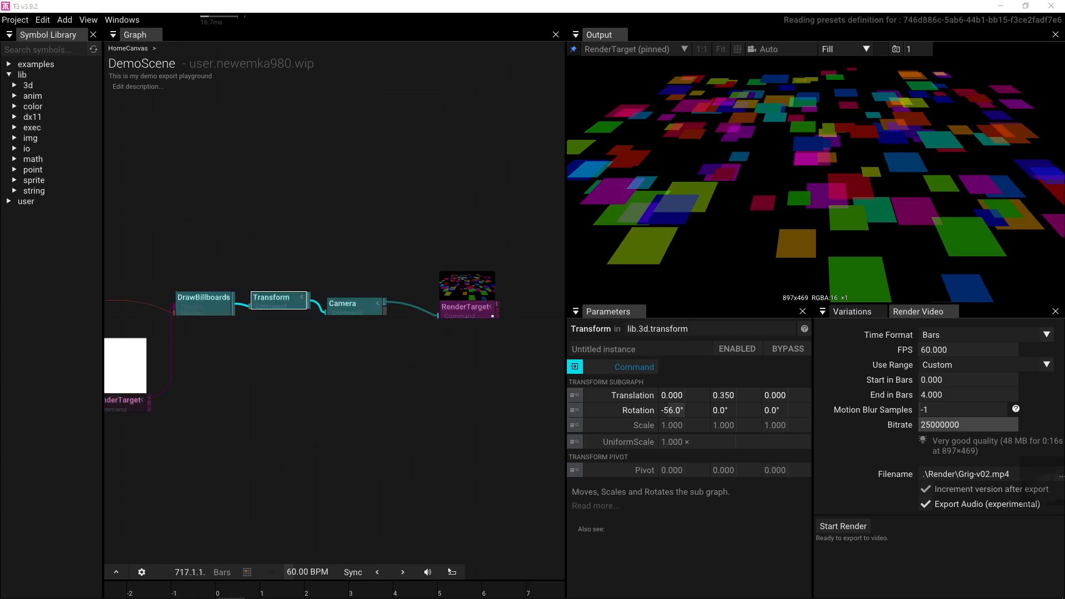
left_click_drag(447, 393, 326, 398)
left_click_drag(369, 322, 414, 310)
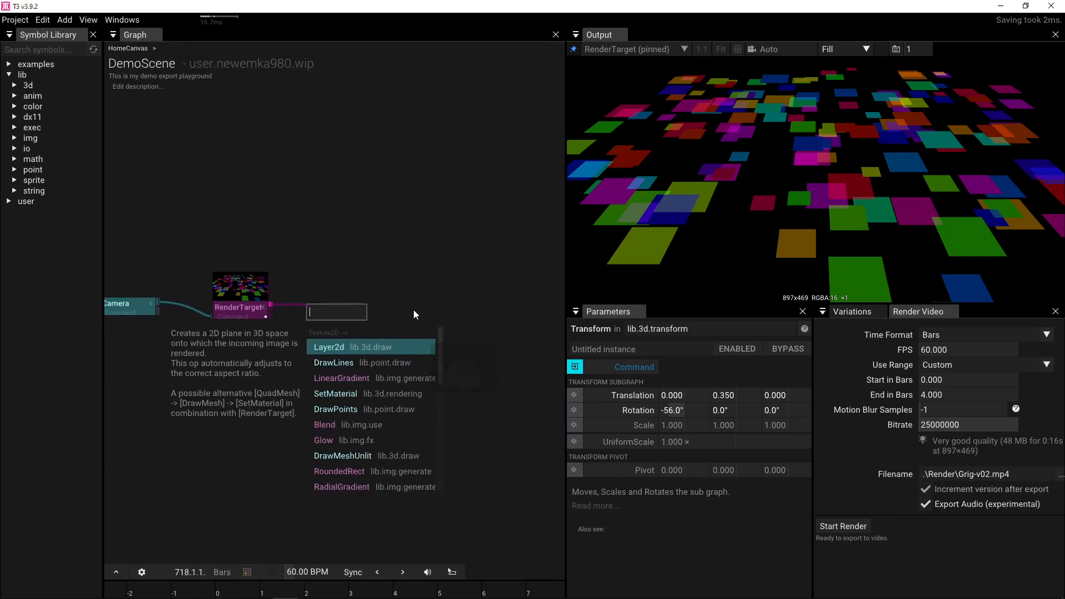
- Add a BlurWithMask node after RenderTarget
type("blur")
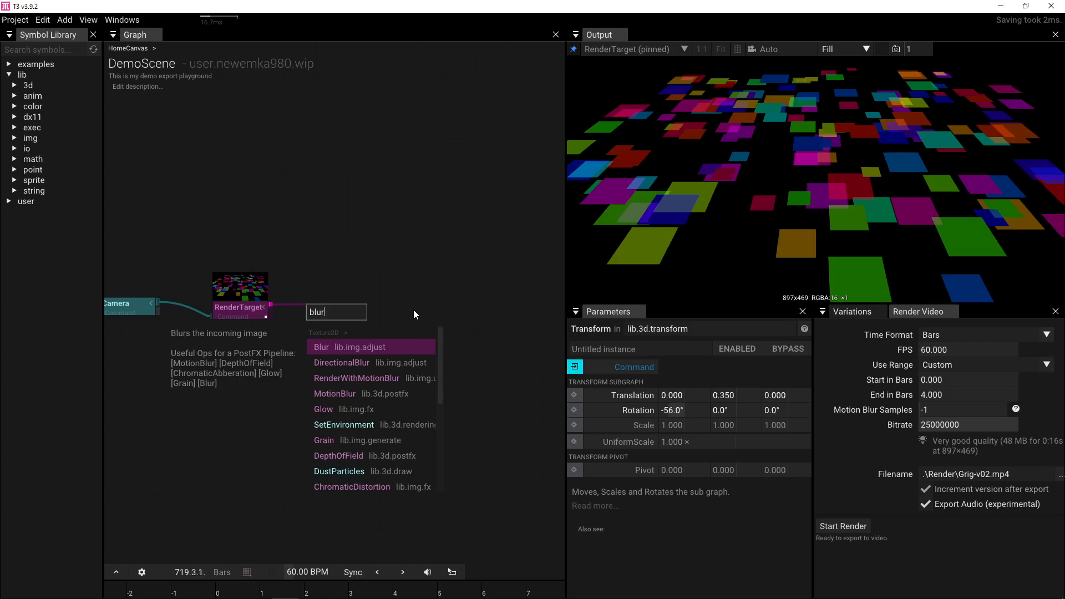
type("ma")
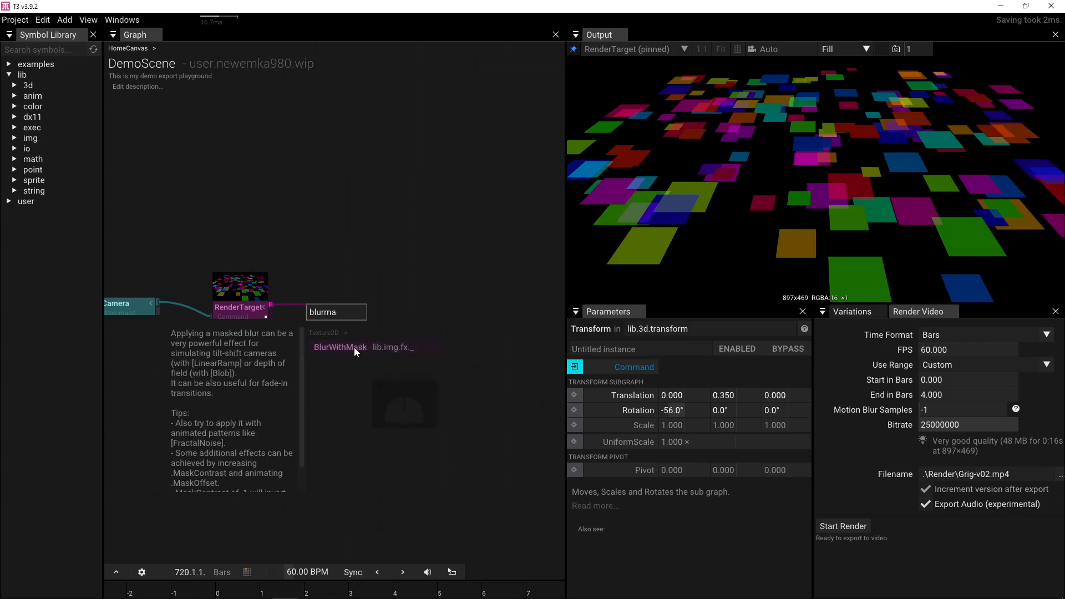
left_click(354, 347)
- Add a LinearGradient node as the mask, placed below RenderTarget
key("Tab")
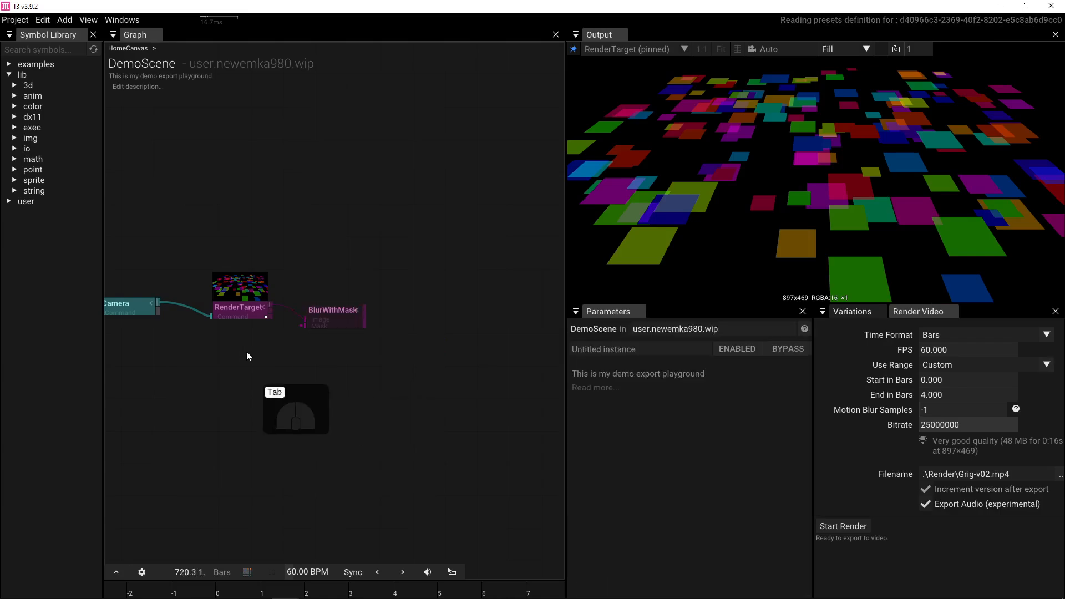
type("lin")
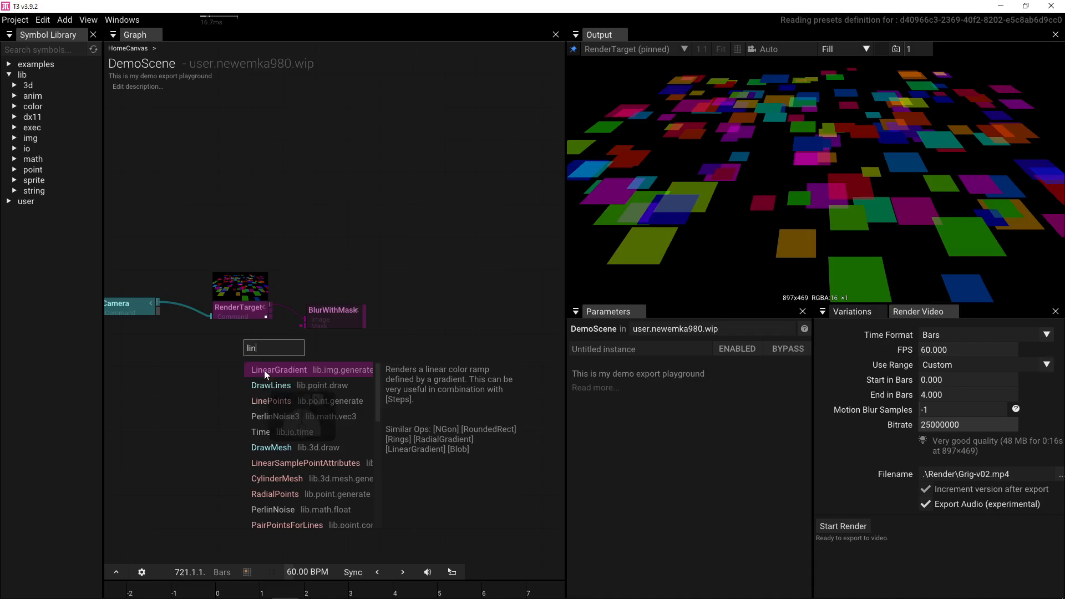
left_click(264, 370)
key("Delete")
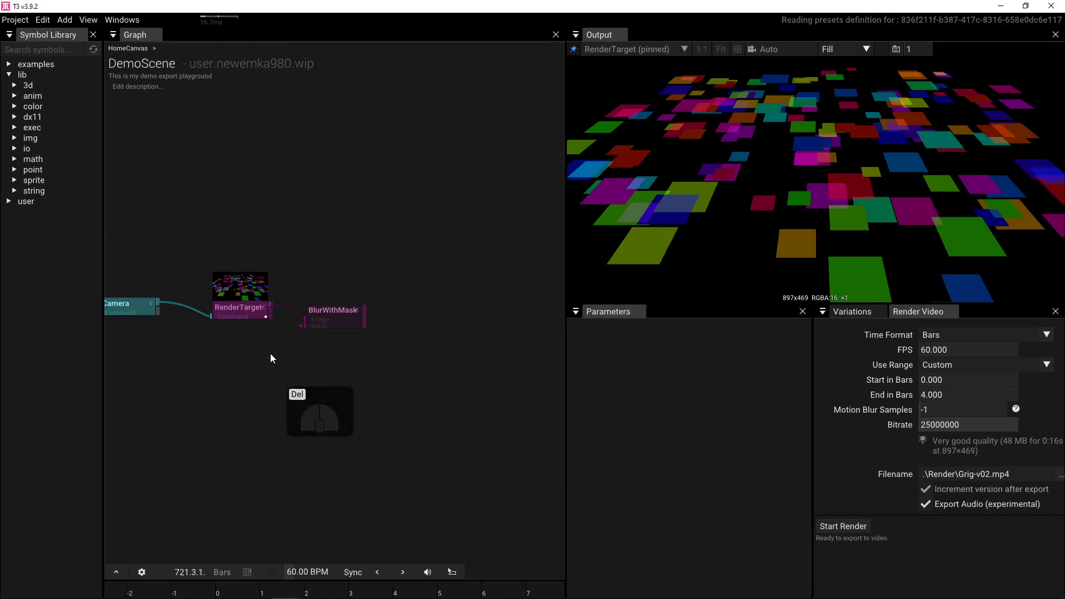
key("Tab")
type("lin")
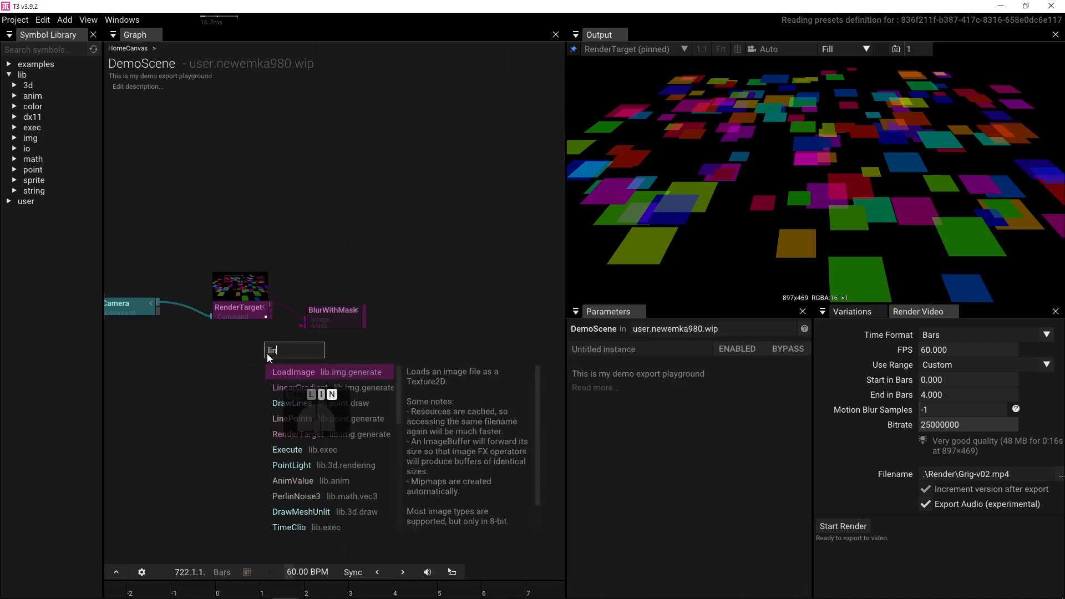
type("ea")
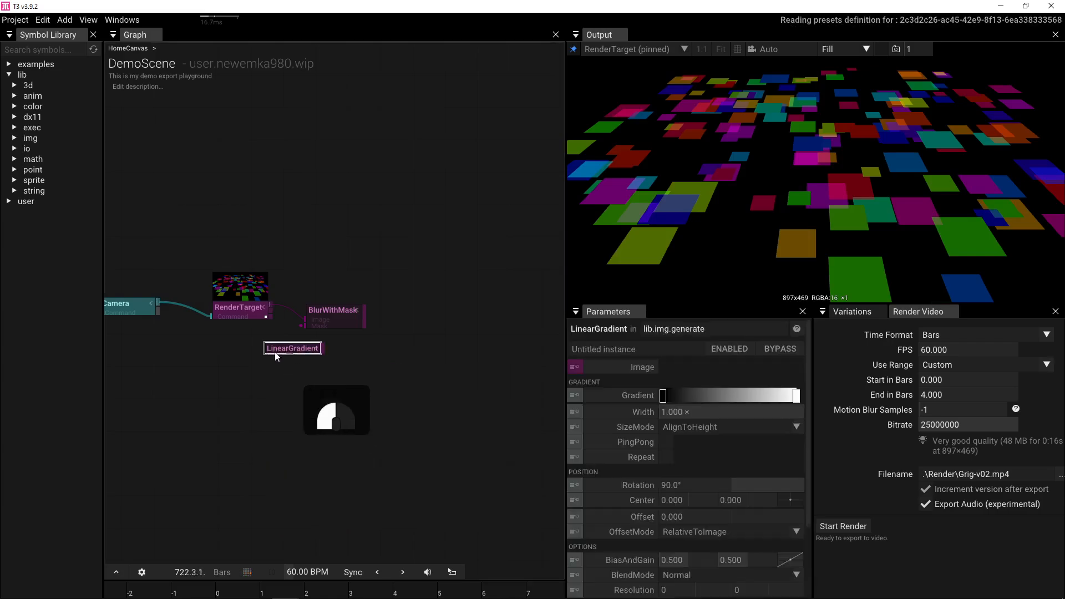
left_click_drag(318, 353, 340, 327)
- Pin the Output view to the BlurWithMask result
left_click(340, 326)
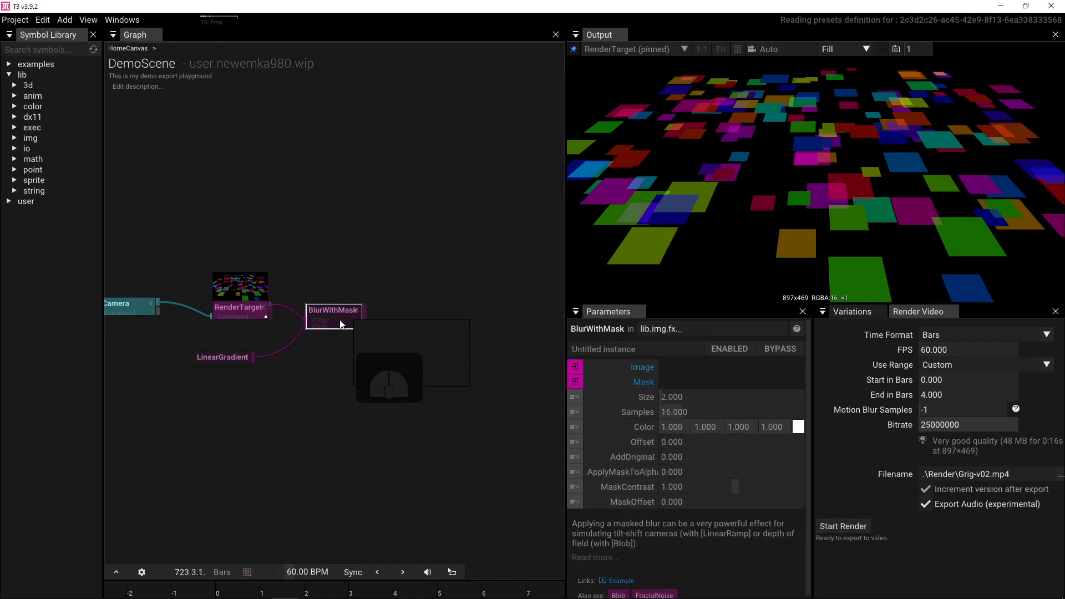
key("p")
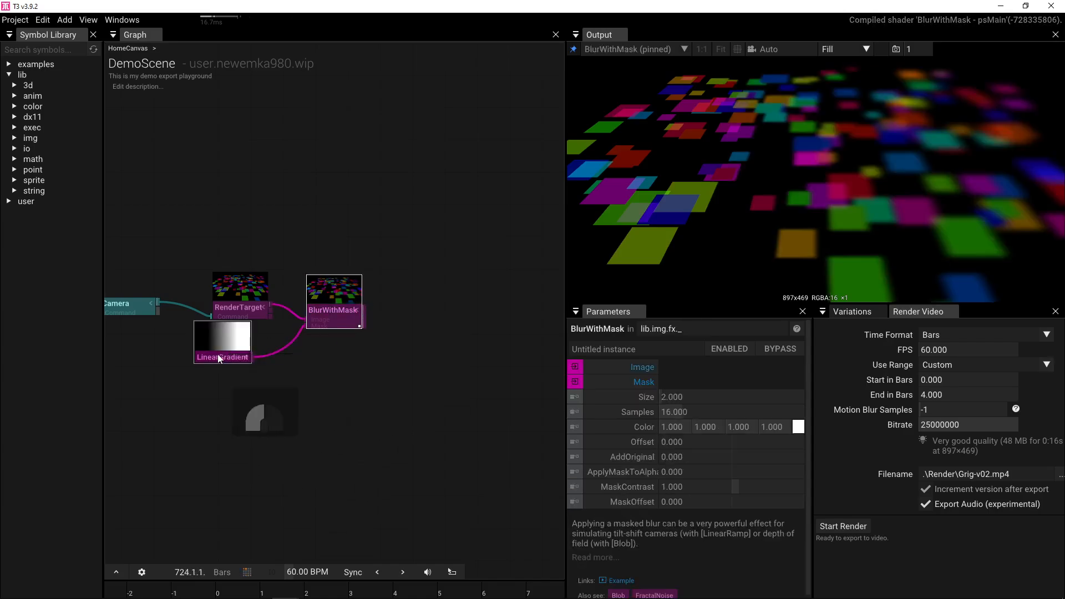
left_click_drag(219, 356, 231, 381)
- Set the LinearGradient Rotation to 0°
left_click(239, 382)
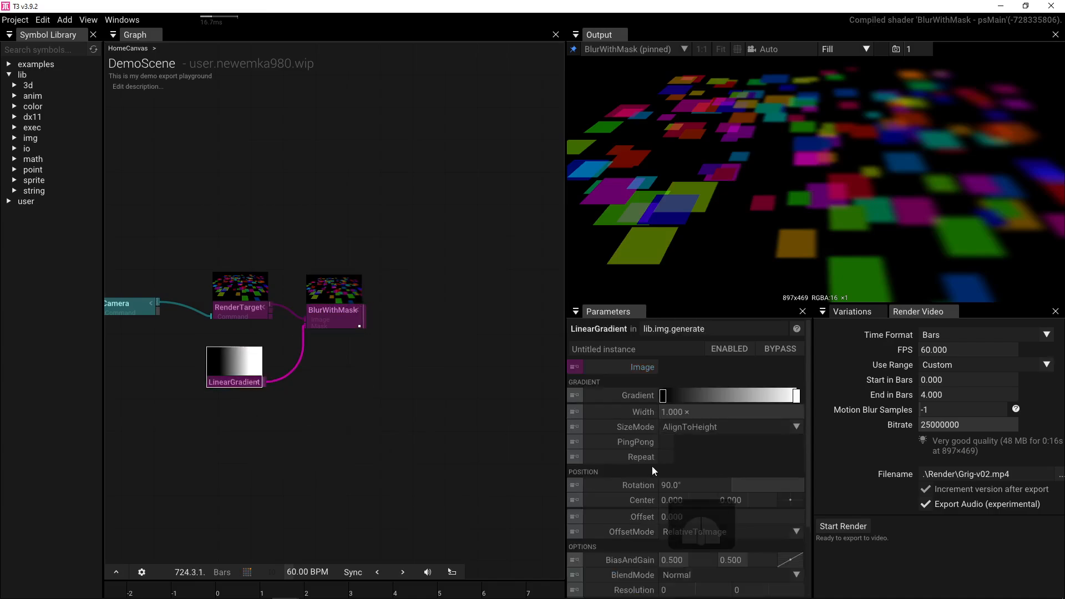
left_click(799, 427)
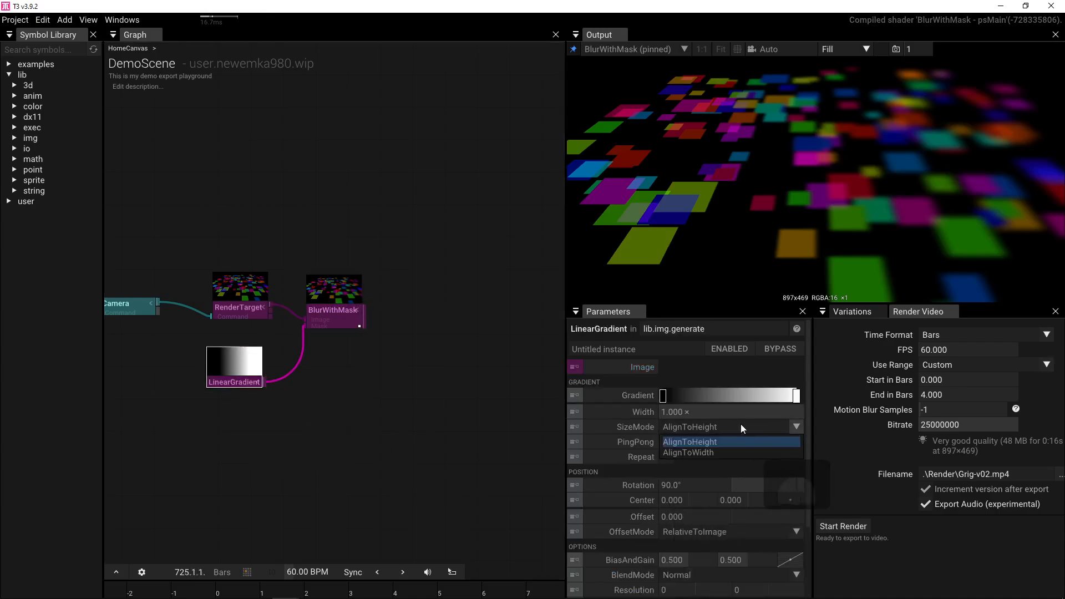
left_click(647, 480)
left_click(680, 485)
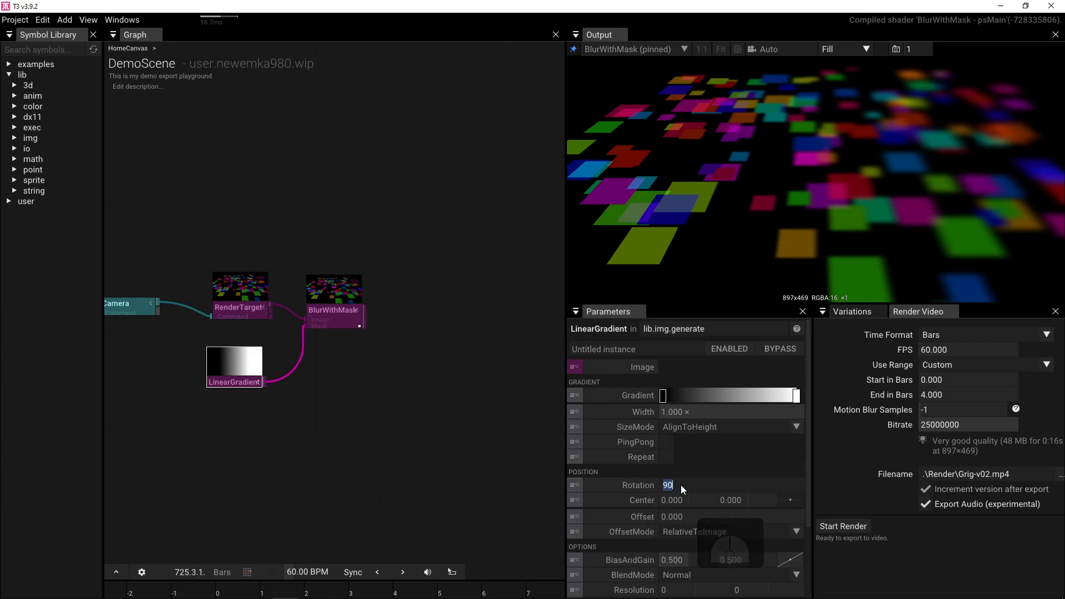
type("0")
key("Return")
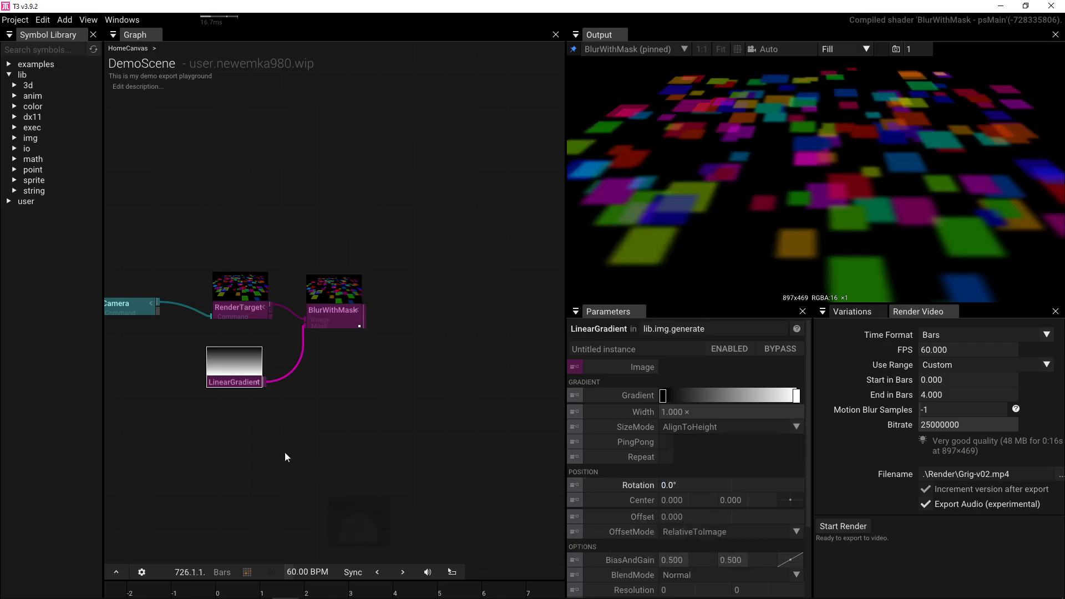
- Move the dark stop toward the middle and settle the gradient Width at 0.390, ping-pong and repeat off
left_click_drag(663, 395, 730, 395)
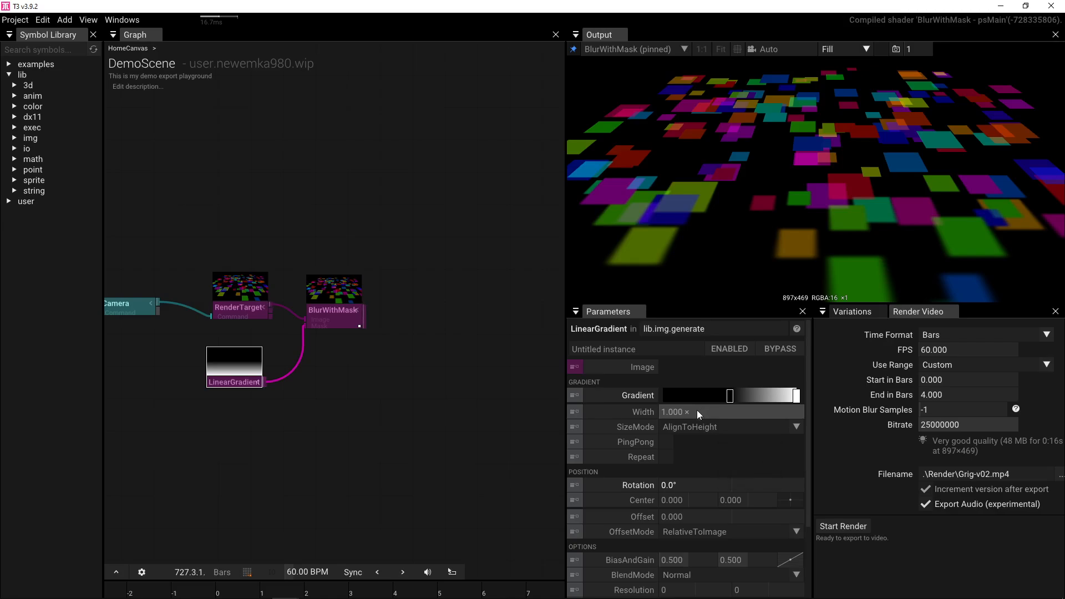
left_click(665, 440)
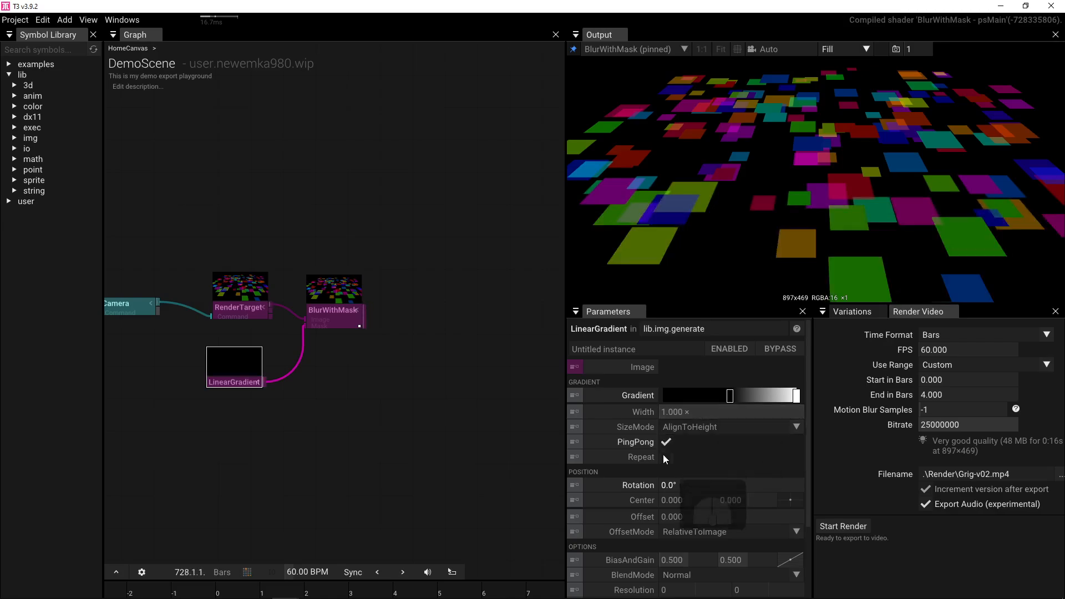
left_click(665, 456)
left_click(665, 441)
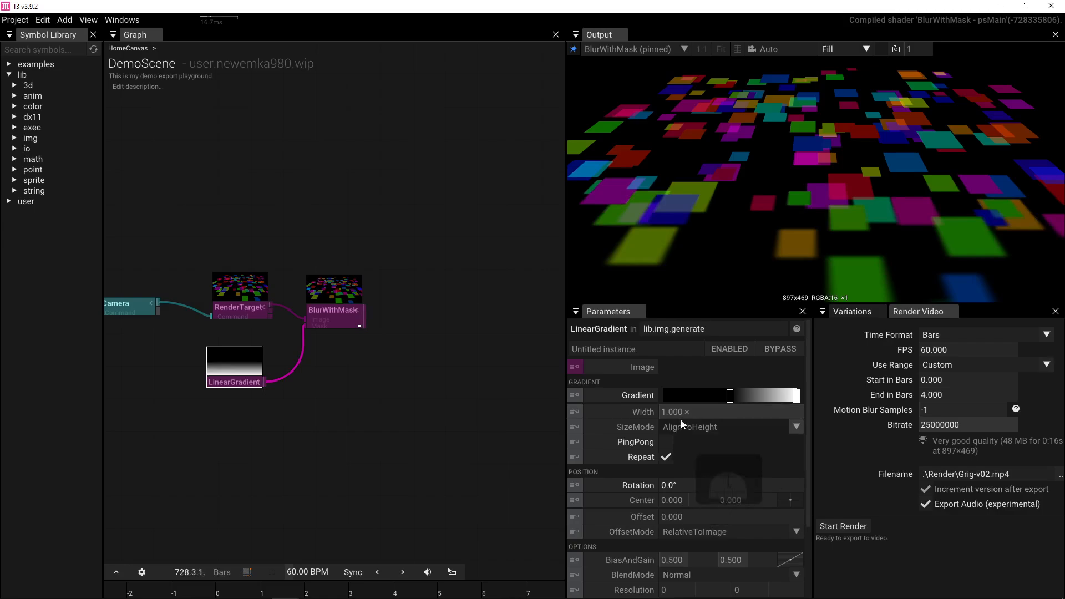
left_click_drag(690, 410, 648, 448)
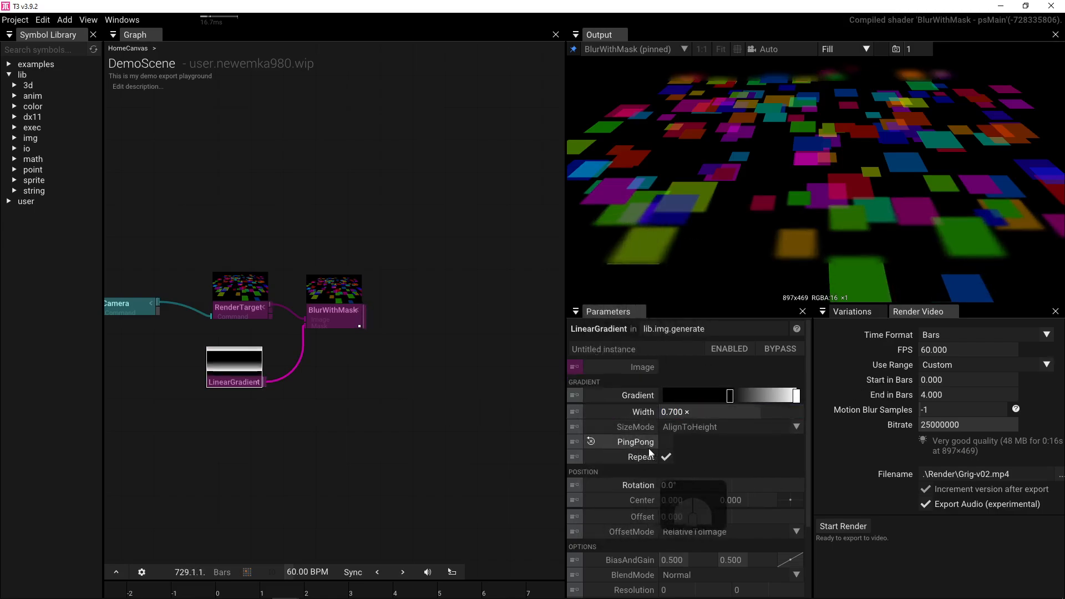
left_click(666, 443)
left_click_drag(697, 409, 590, 471)
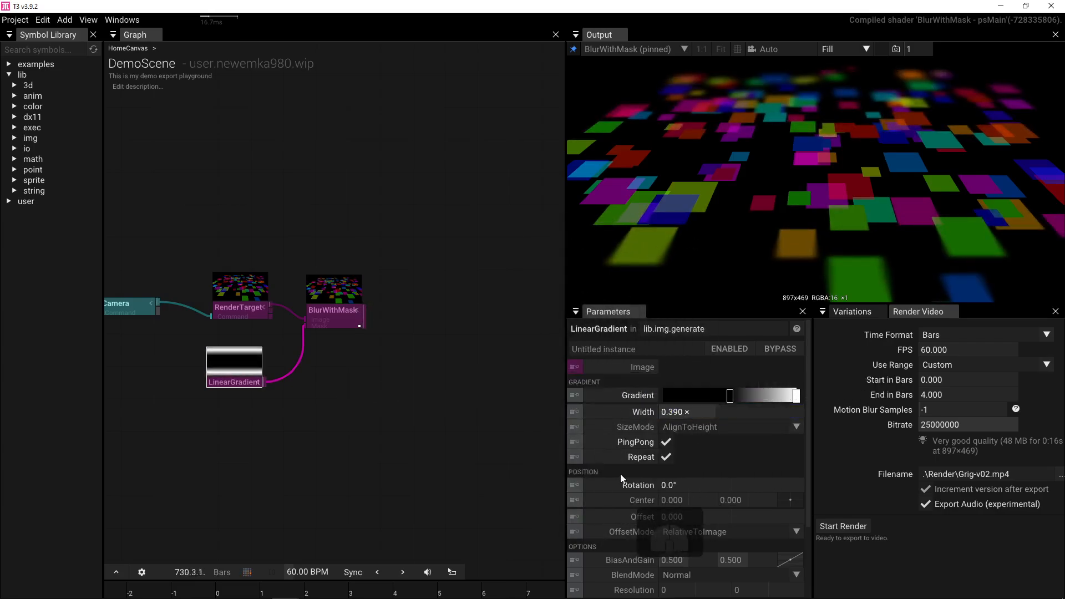
left_click(665, 444)
left_click(666, 457)
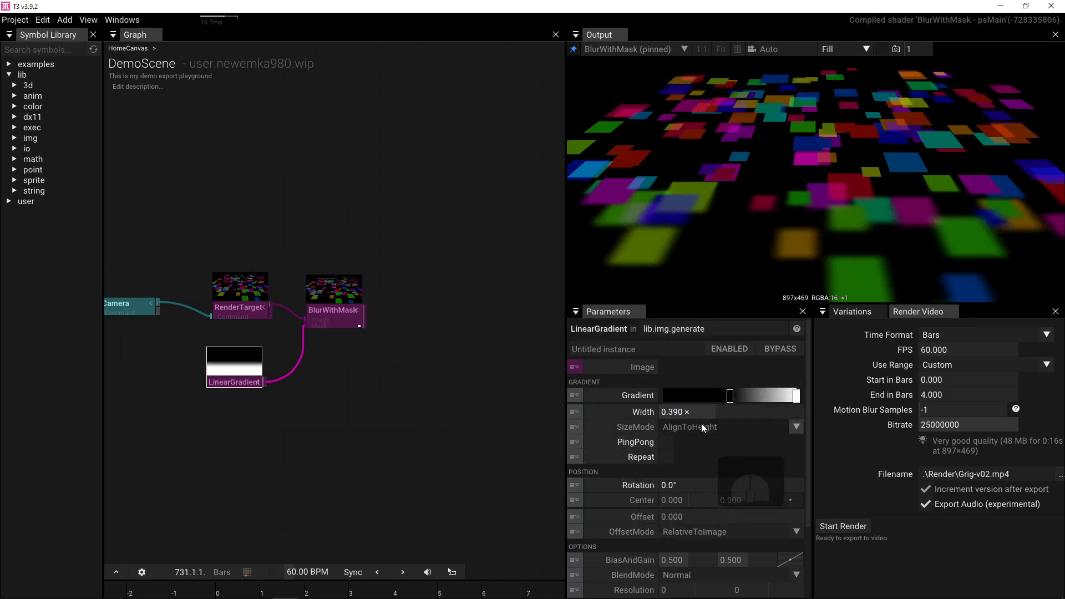
- Shift the black stop right and add a white stop at the gradient's start
left_click_drag(729, 395, 766, 399)
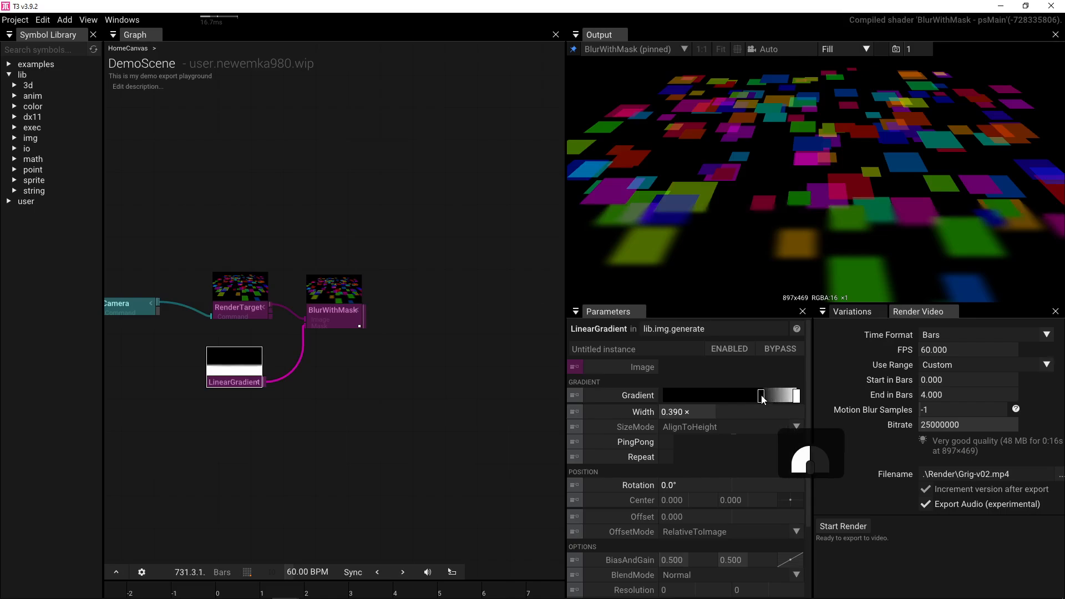
left_click(696, 398)
left_click(695, 398)
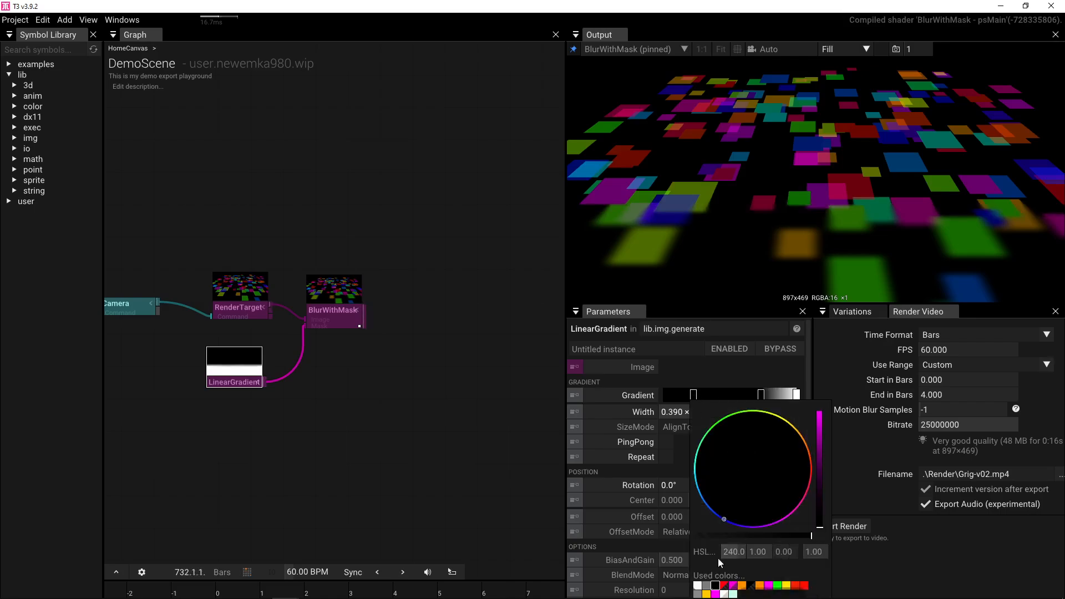
left_click(698, 586)
left_click_drag(692, 395, 614, 400)
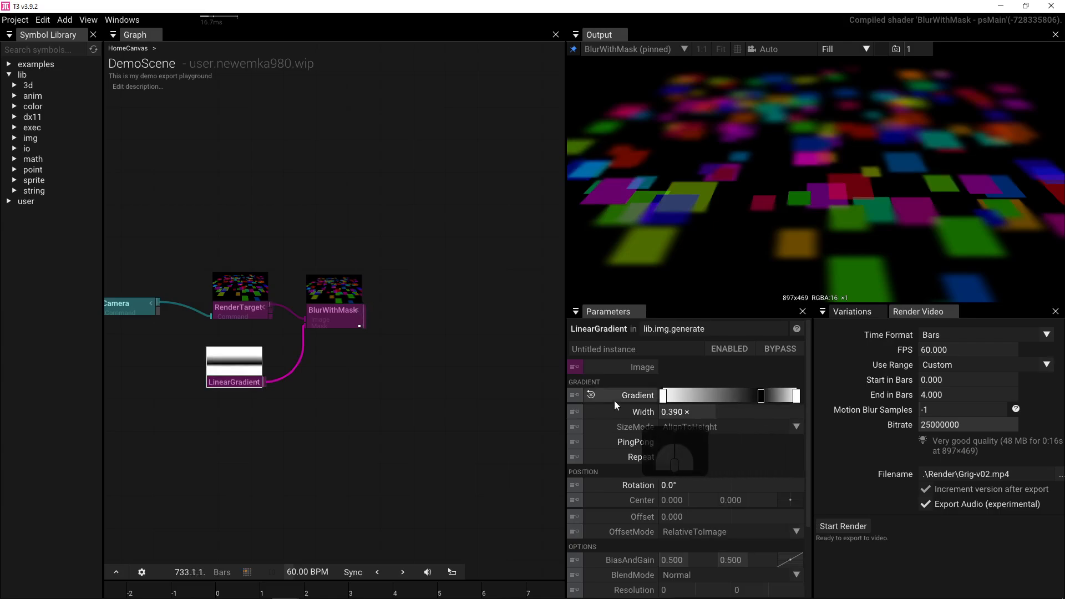
- Add a black stop mid-gradient and change the Interpolation between stops
left_click(721, 396)
left_click(720, 396)
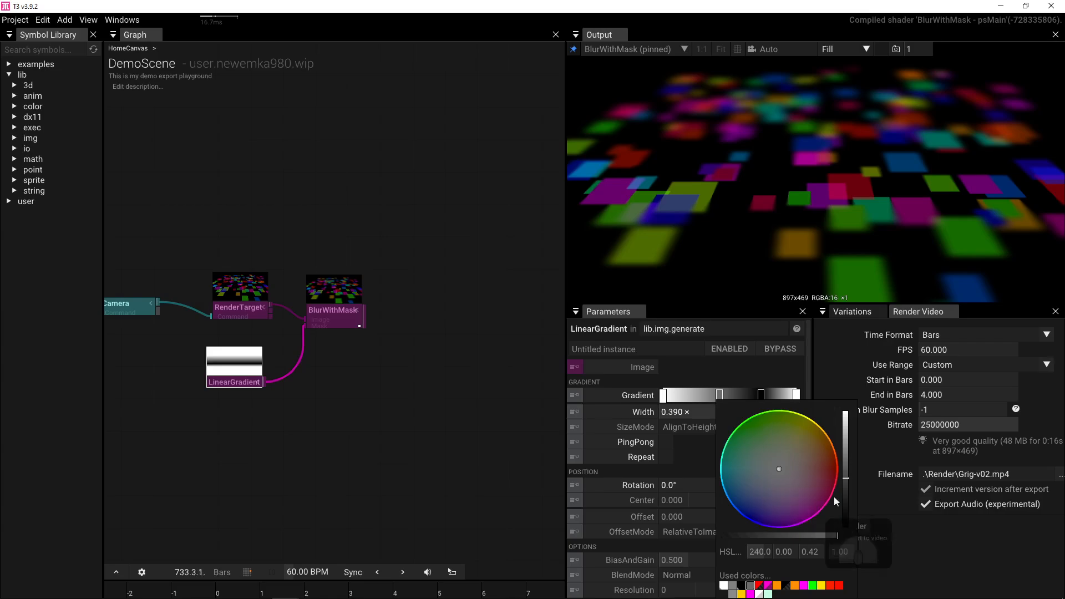
left_click_drag(846, 495, 847, 548)
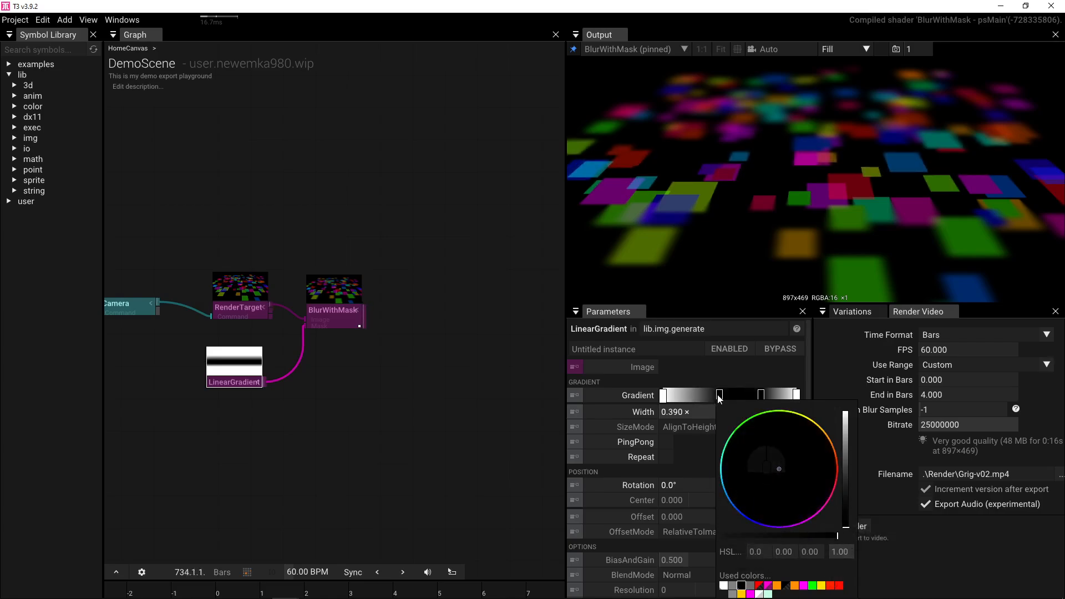
right_click(630, 398)
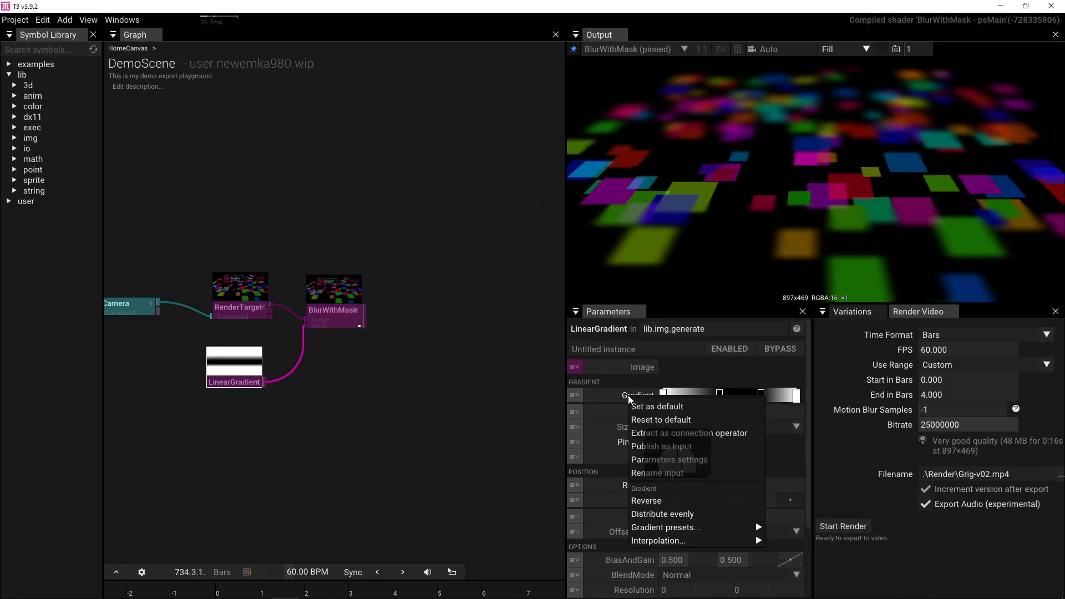
mouse_move(676, 541)
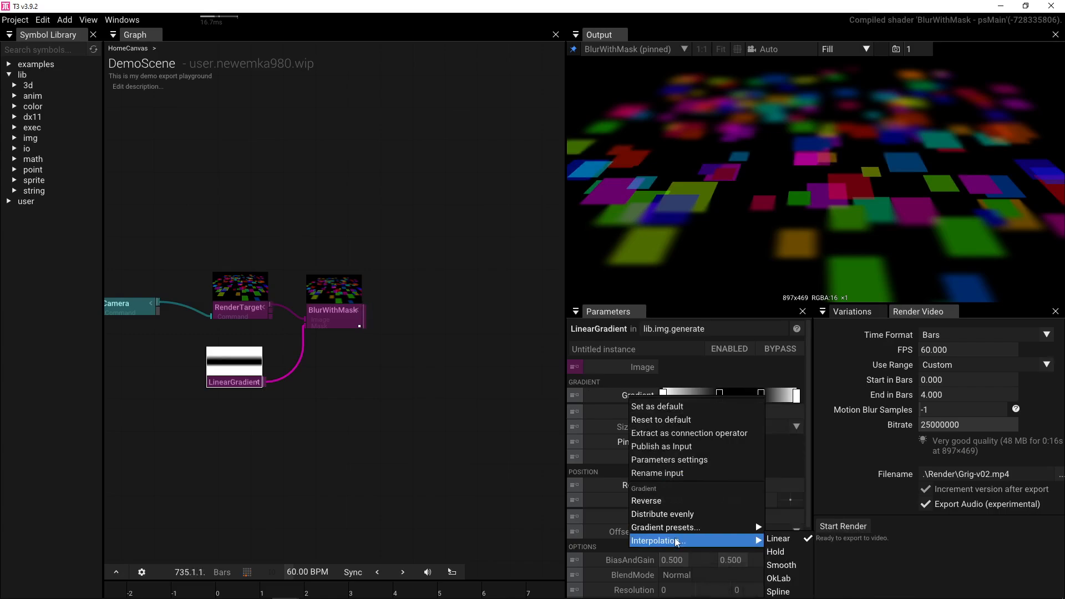
left_click(808, 564)
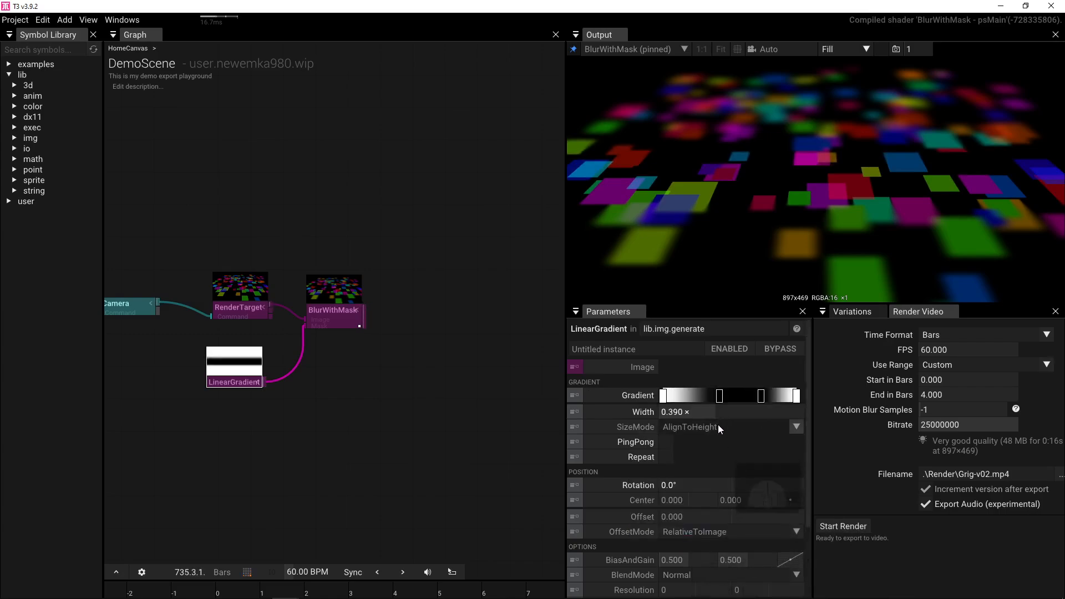
- Fine-tune the black stops' positions to widen the sharp middle band
left_click_drag(719, 395, 692, 394)
left_click_drag(766, 398, 765, 399)
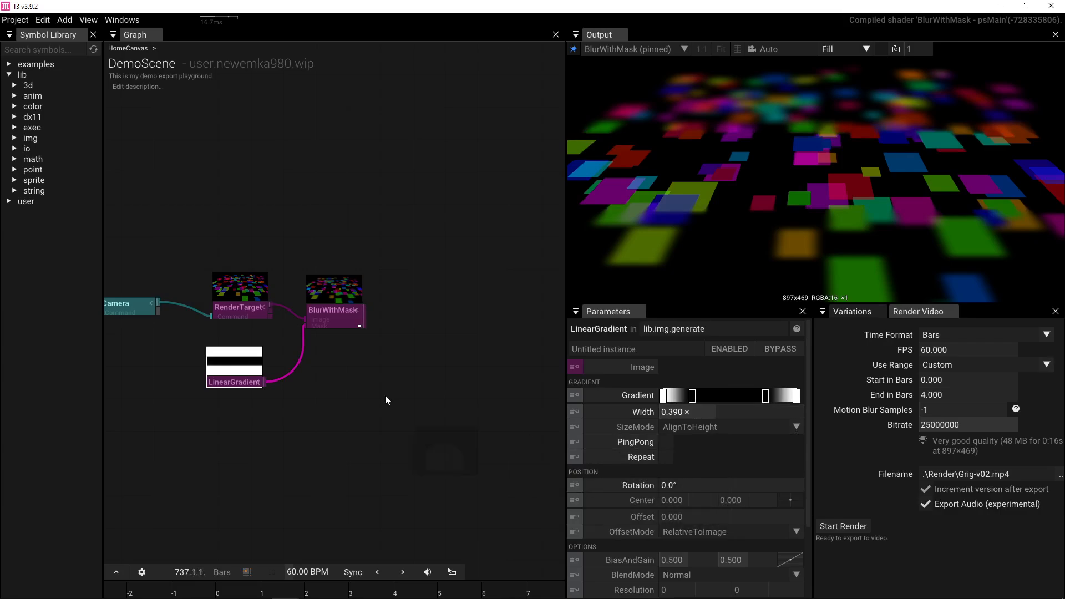
left_click(348, 317)
- Set the BlurWithMask Size to 1.000
left_click(706, 401)
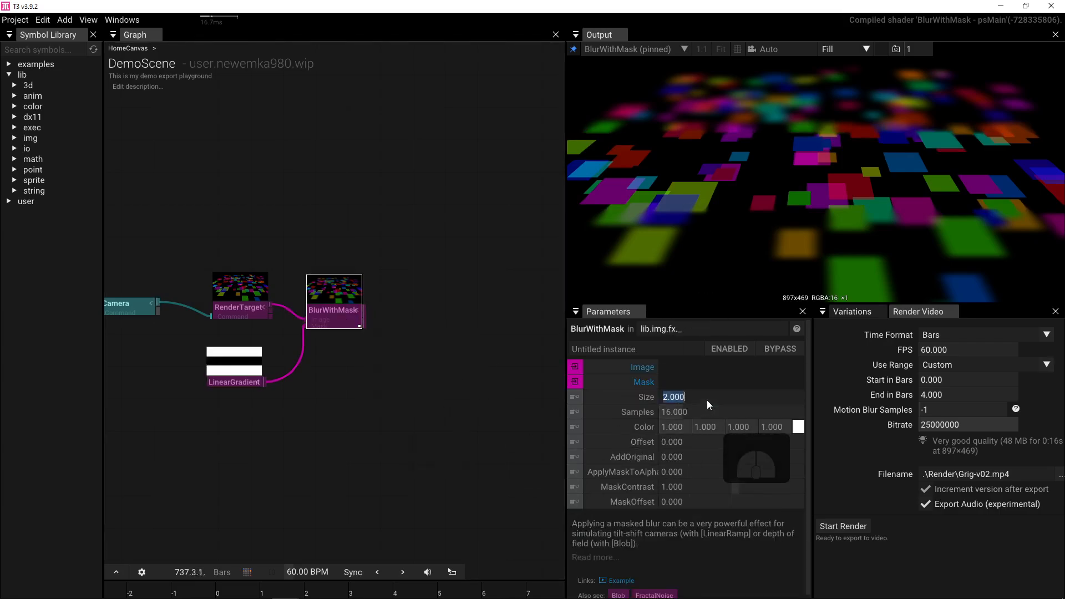
type("1")
key("Return")
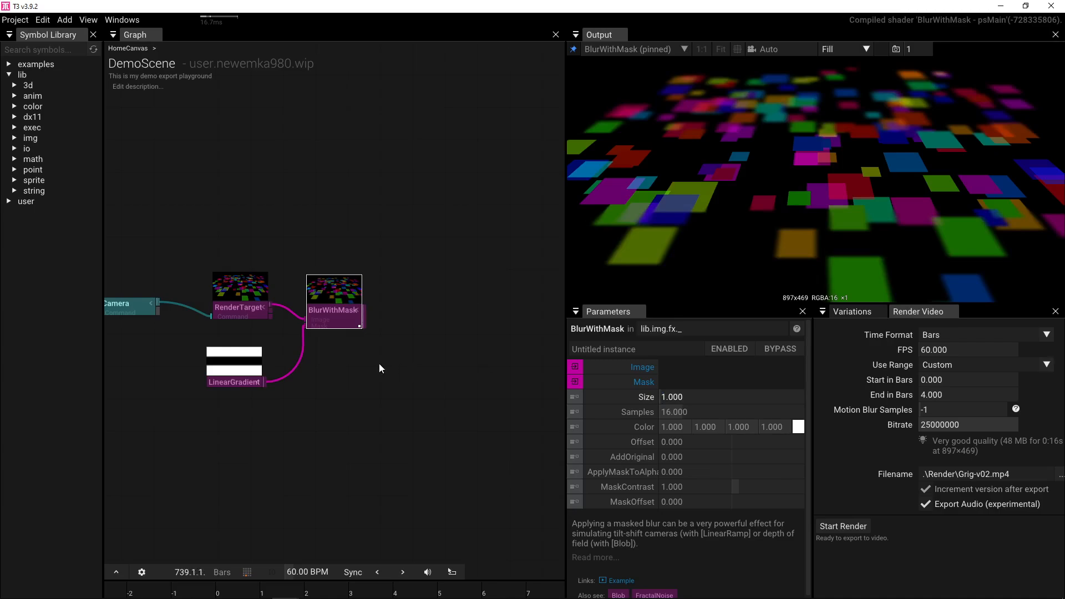
- Move the lower RenderTarget node down near RandomizePoints
left_click_drag(337, 361, 431, 370)
scroll(431, 365, "down", 2)
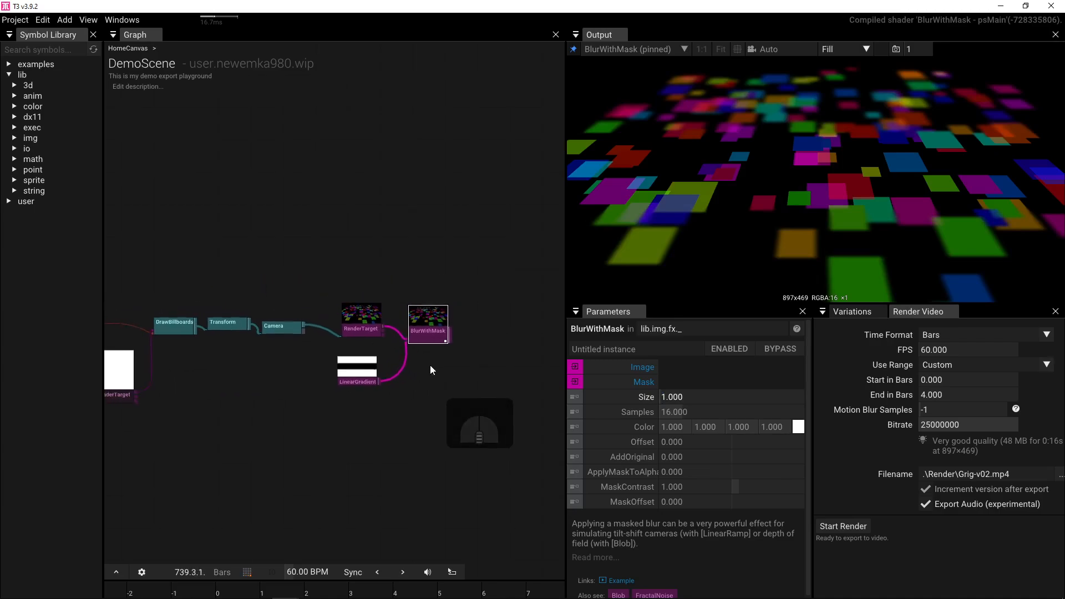
left_click_drag(301, 365, 382, 368)
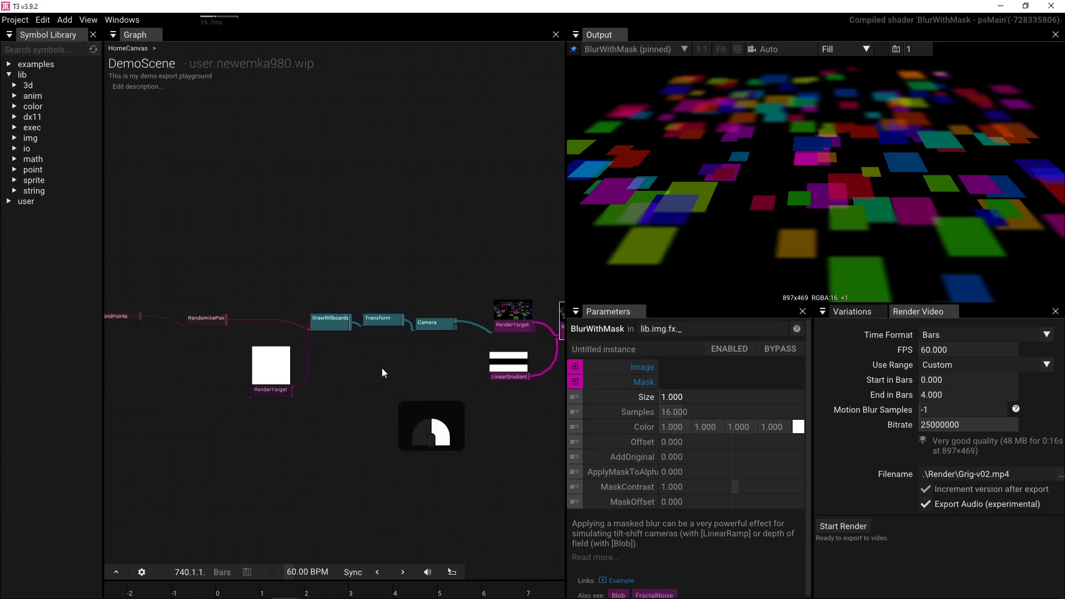
scroll(381, 368, "up", 2)
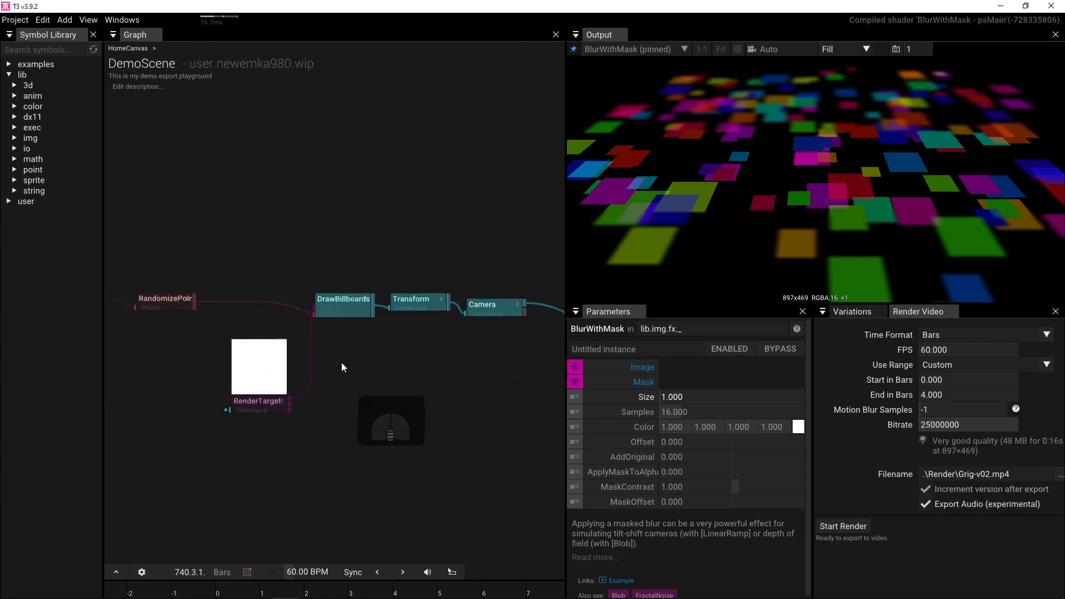
left_click_drag(318, 364, 398, 366)
left_click_drag(331, 378, 322, 431)
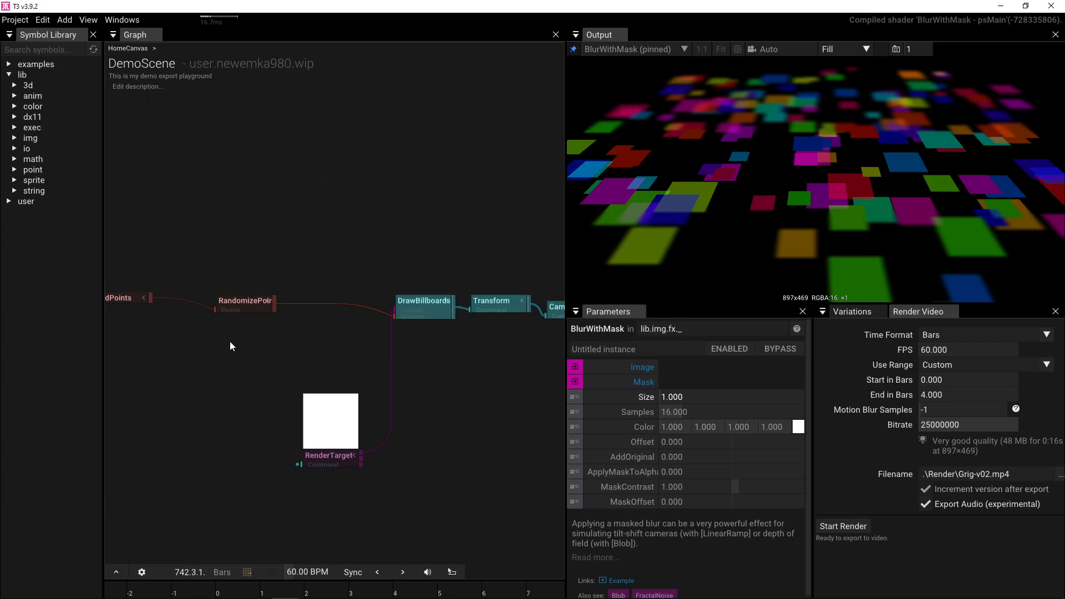
left_click_drag(229, 337, 275, 335)
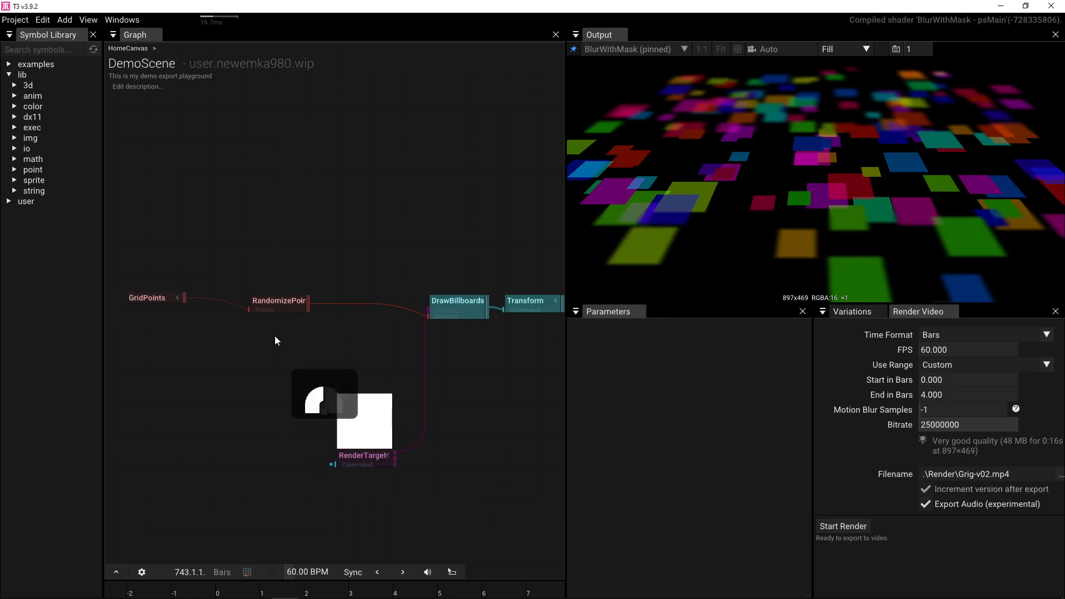
key("Tab")
- Add a LinePoints node with Direction 0, 1, 0 and Count 16
type("lin")
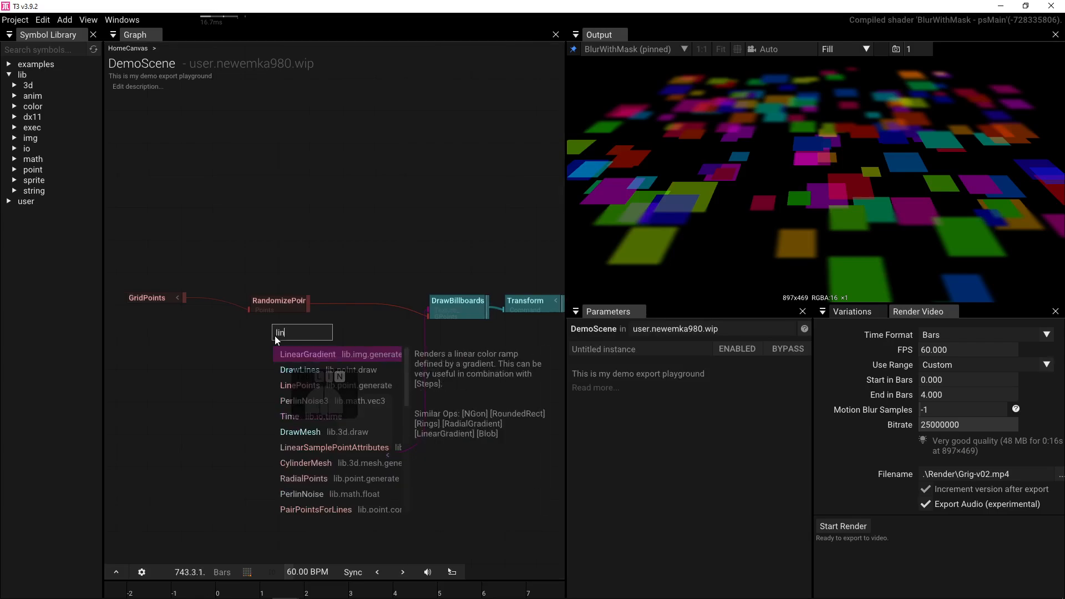
left_click(303, 388)
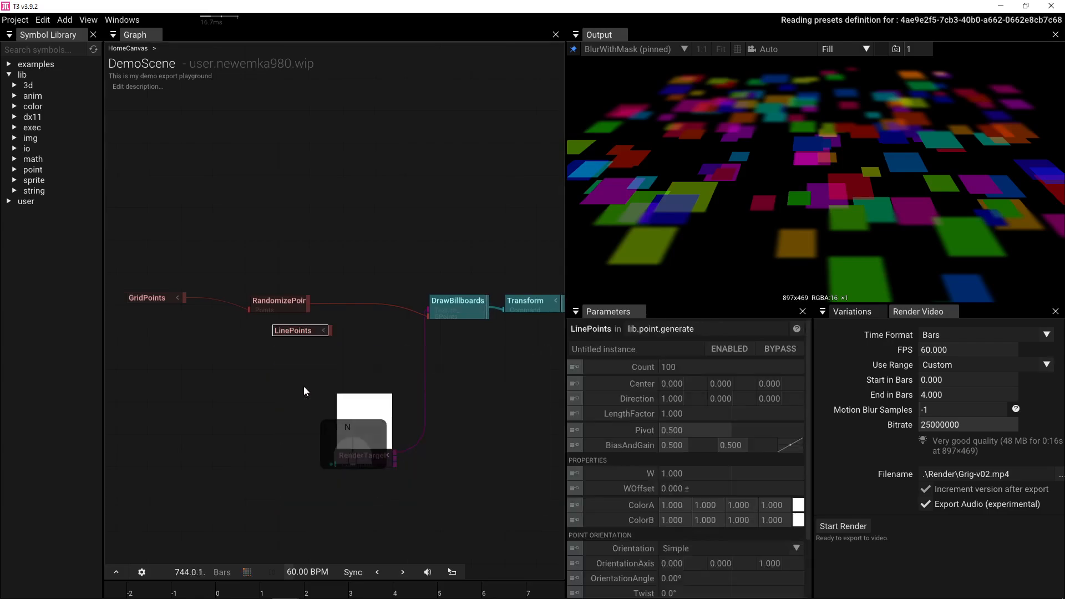
left_click(727, 403)
type("1")
key("Return")
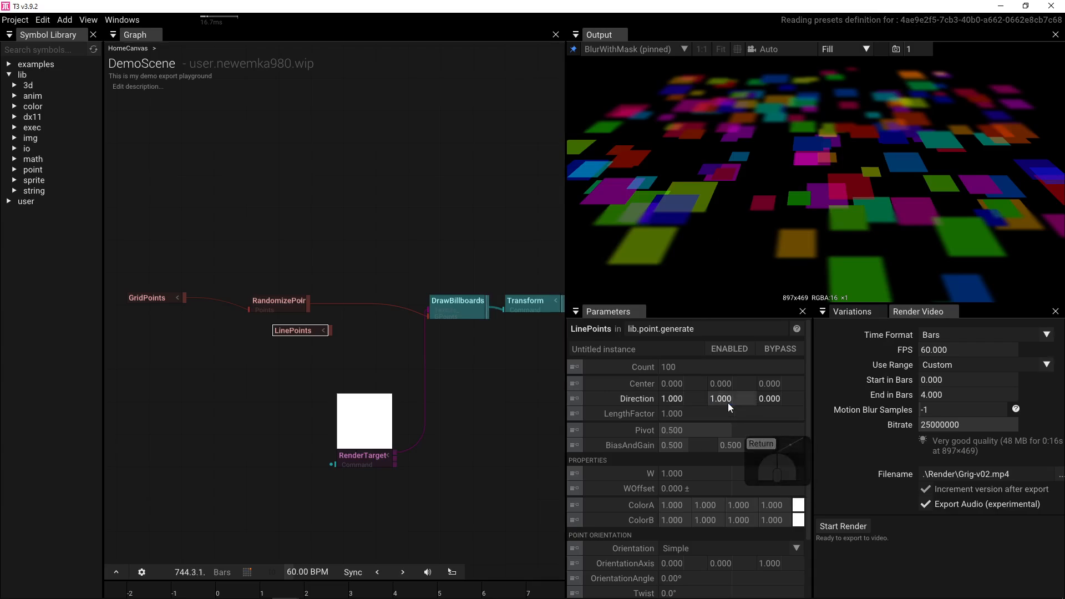
left_click(674, 402)
type("0")
key("Return")
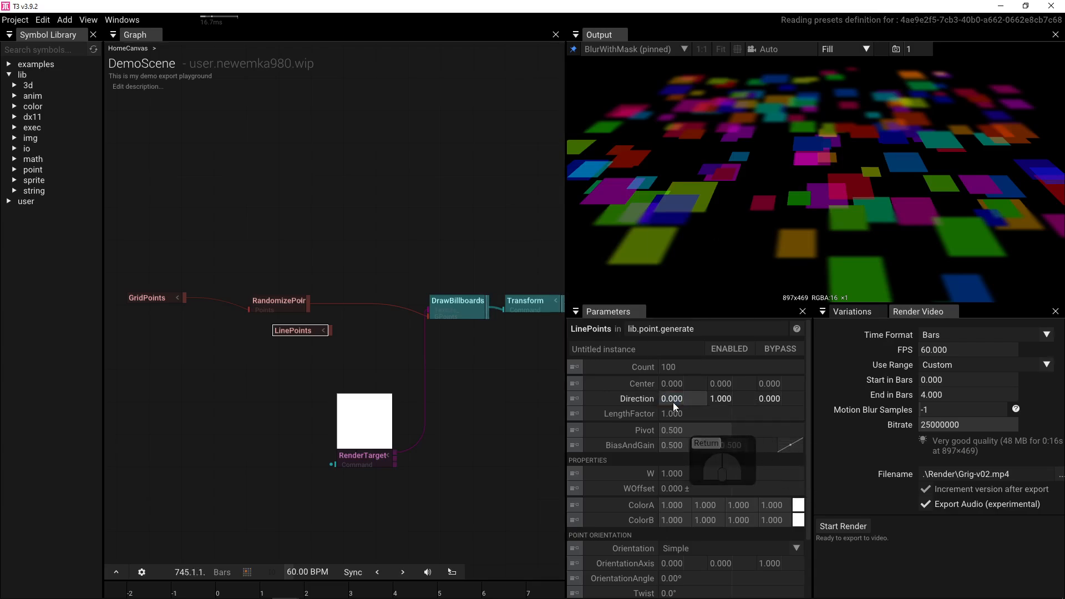
left_click(691, 369)
type("16")
key("Return")
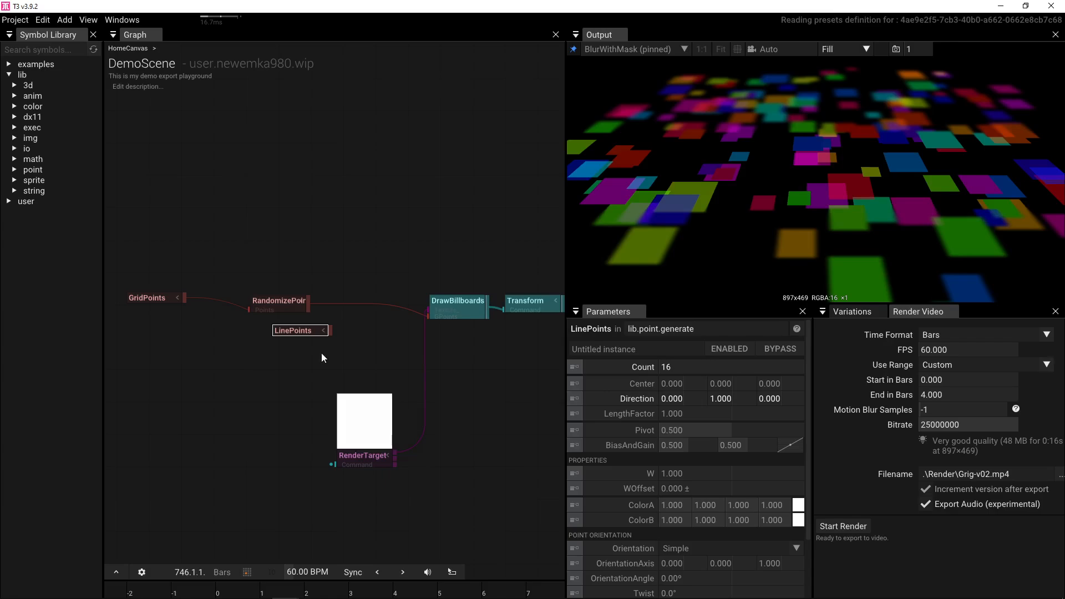
- Add a RepeatAtGPoints node fed by RandomizePoints
mouse_move(314, 328)
left_mouse_down()
mouse_move(293, 325)
mouse_move(329, 318)
left_mouse_up()
type("repea")
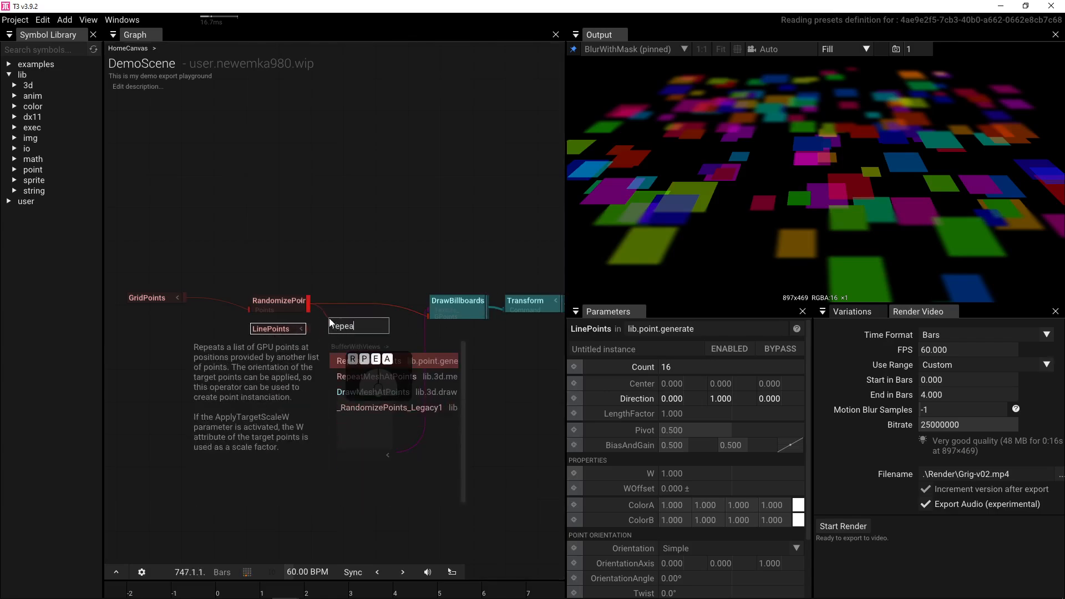
left_click(365, 361)
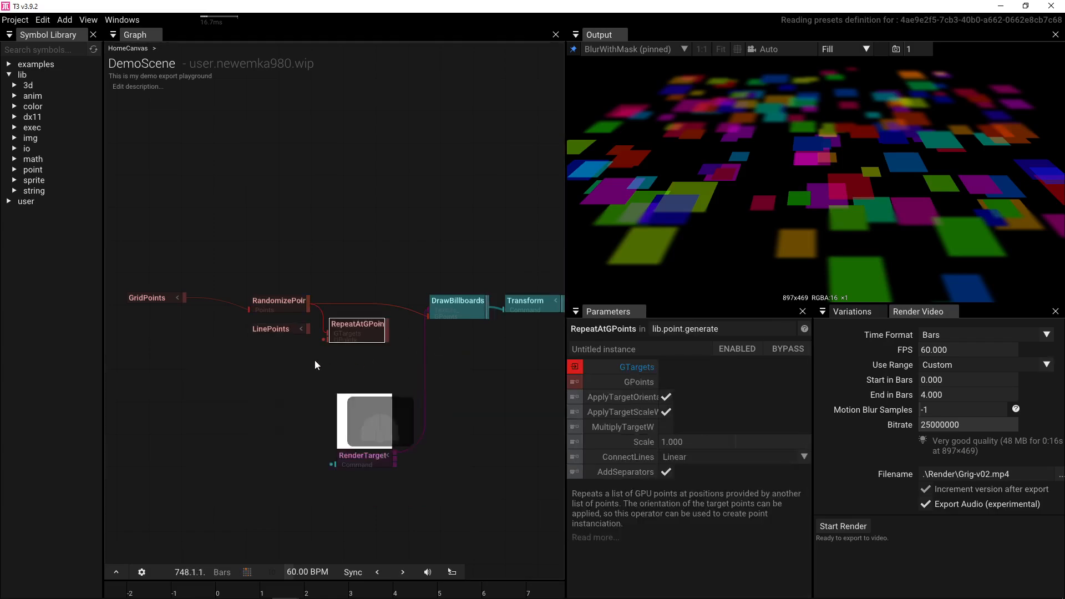
- Link LinePoints to RepeatAtGPoints and orbit the view around the billboard stacks
left_click_drag(284, 328, 429, 314)
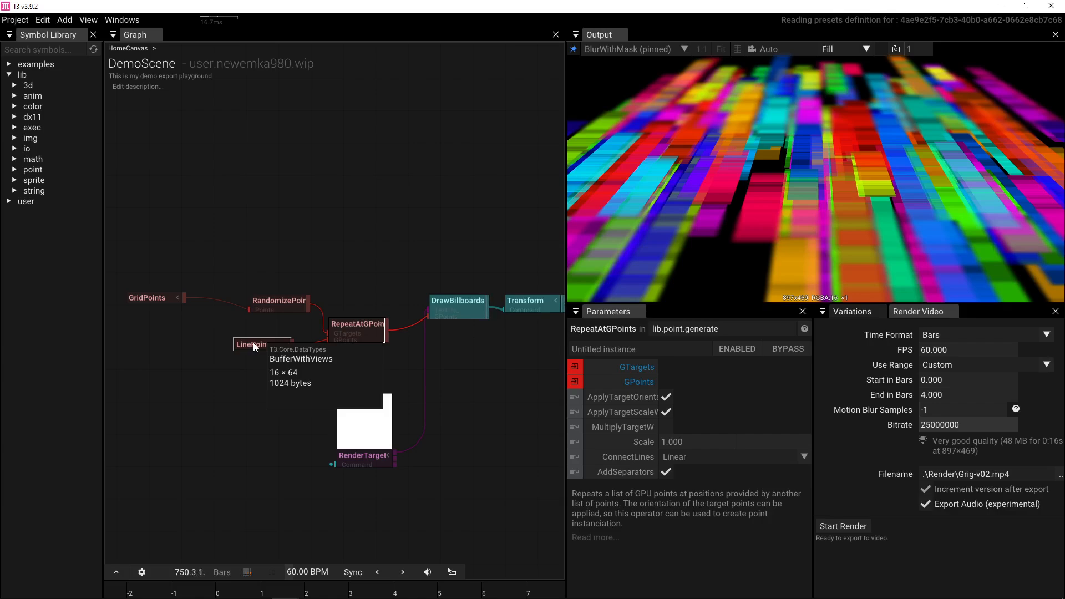
mouse_move(327, 340)
left_mouse_down()
mouse_move(331, 328)
mouse_move(318, 331)
mouse_move(307, 304)
mouse_move(317, 338)
left_mouse_up()
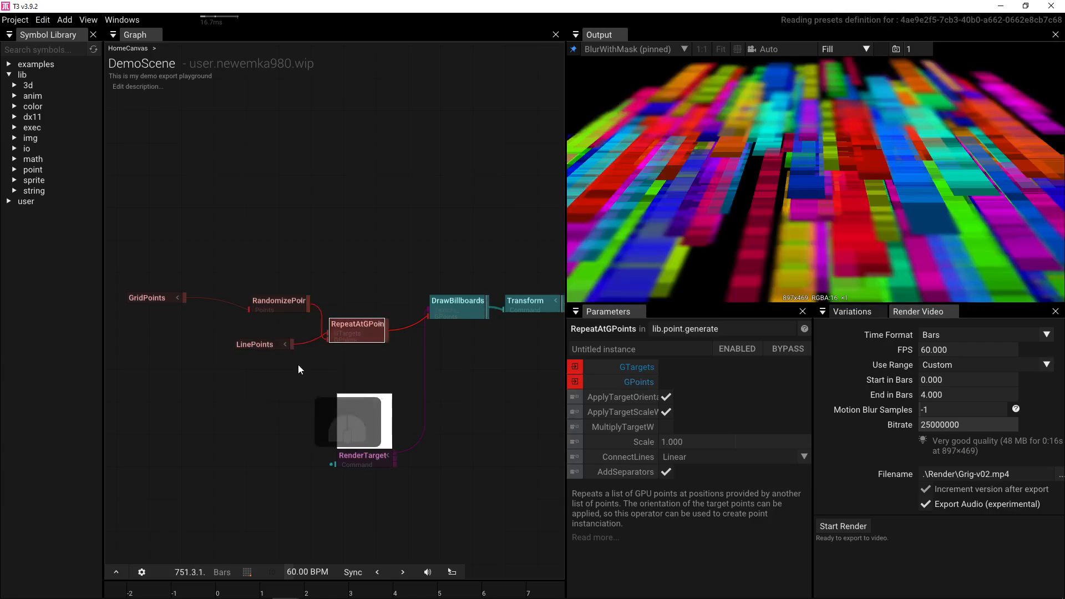
left_click(756, 194)
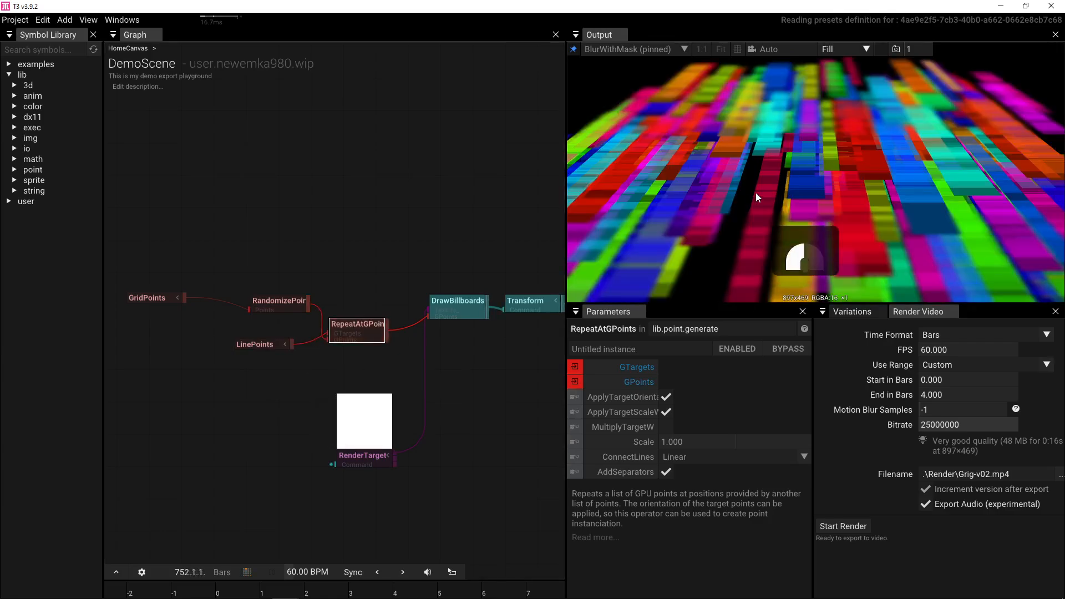
left_click_drag(486, 241, 334, 245)
left_click(437, 310)
mouse_move(746, 200)
left_mouse_down()
mouse_move(833, 172)
mouse_move(836, 182)
mouse_move(766, 193)
left_mouse_up()
left_click_drag(267, 225, 351, 220)
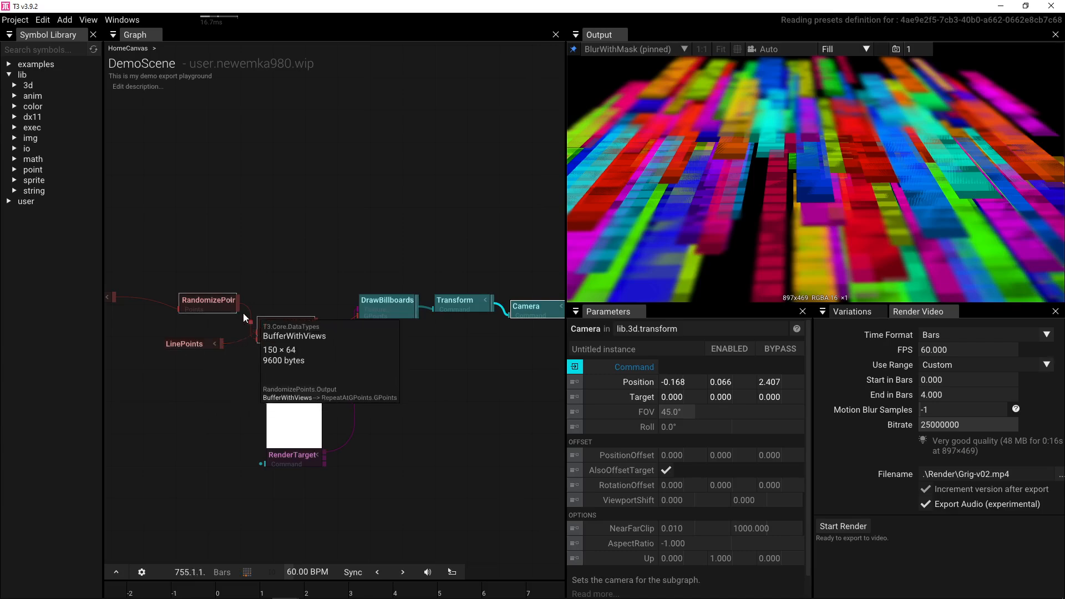
- Feed RandomizePoints into GTargets and LinePoints into GPoints of RepeatAtGPoints
left_click_drag(237, 302, 253, 340)
left_click_drag(799, 195, 868, 182)
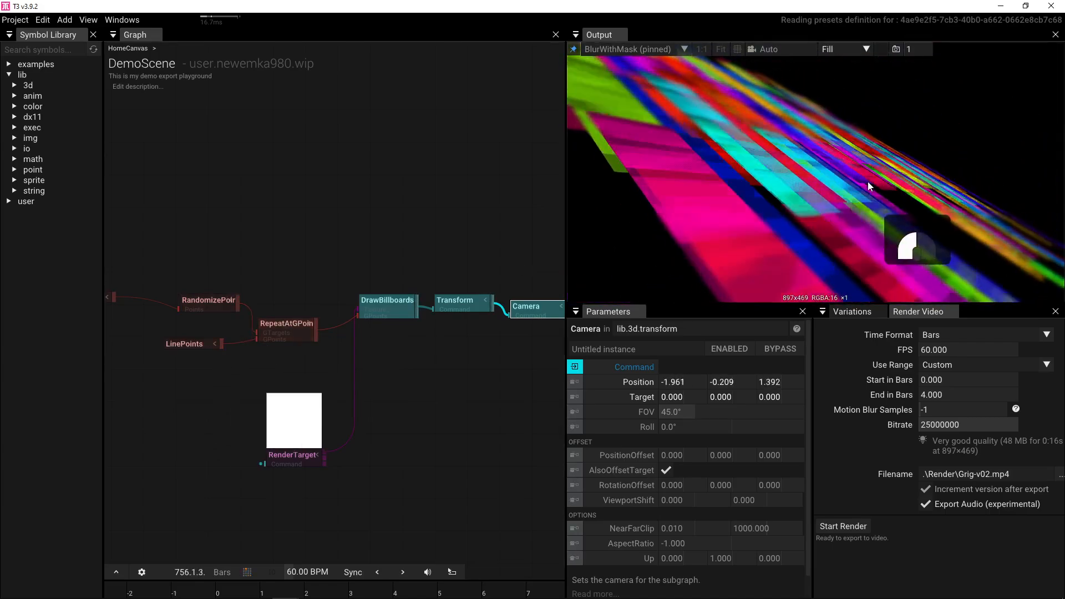
left_click(183, 345)
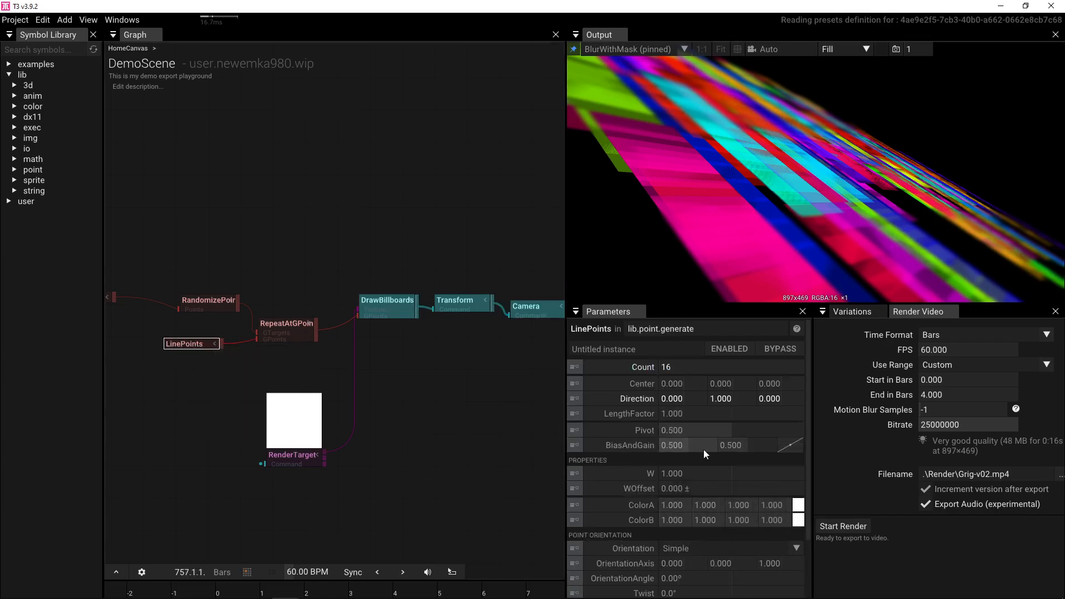
- Set LinePoints Direction to 0, 0, 1 and reset the Camera Position to default
left_click(780, 399)
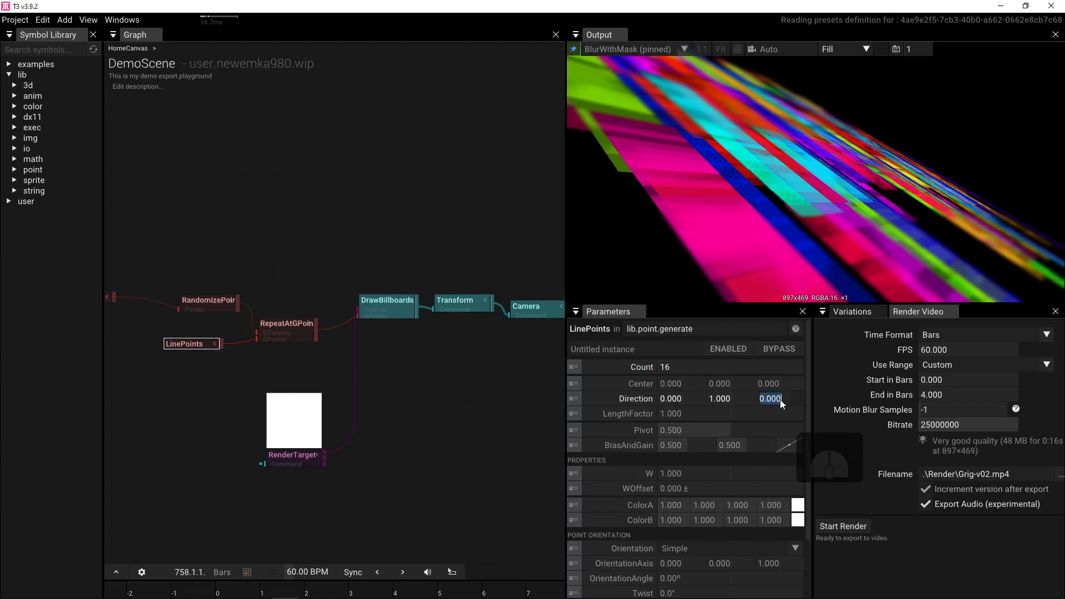
type("1")
key("Return")
left_click(733, 398)
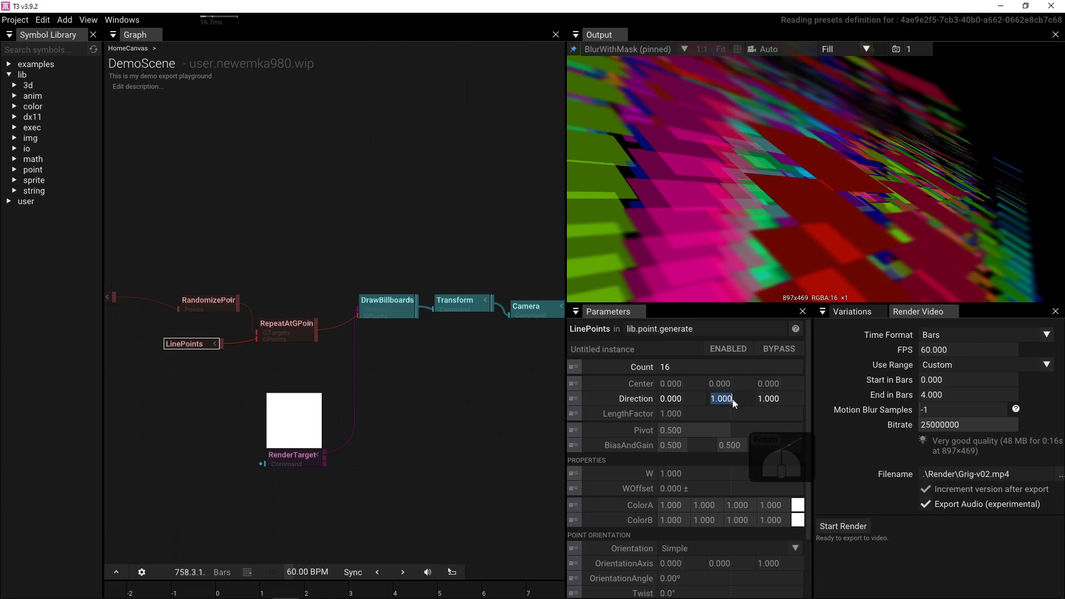
type("0")
key("Return")
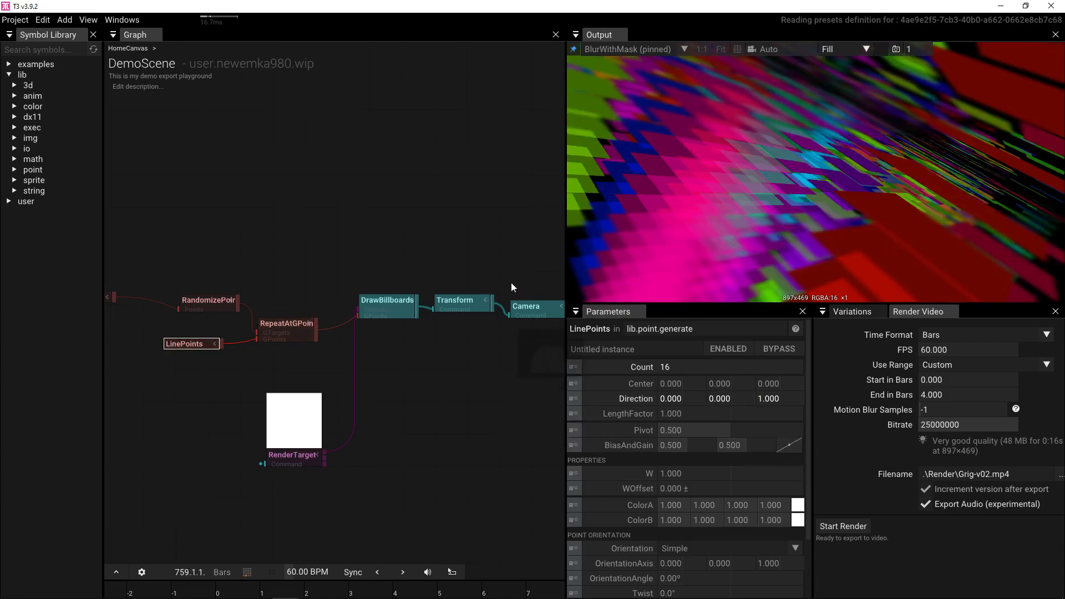
left_click(526, 308)
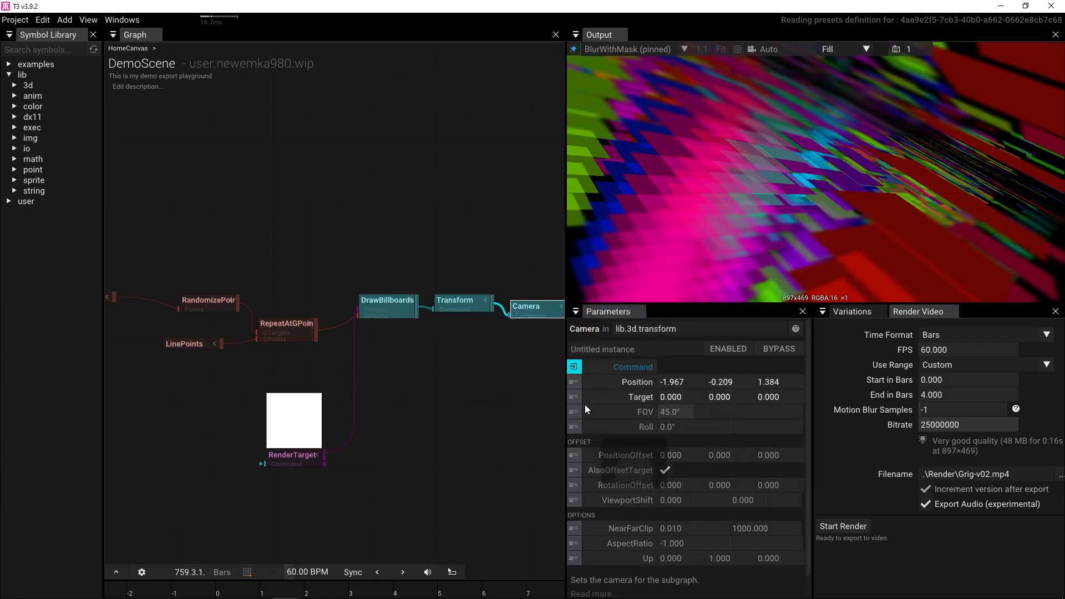
left_click(590, 381)
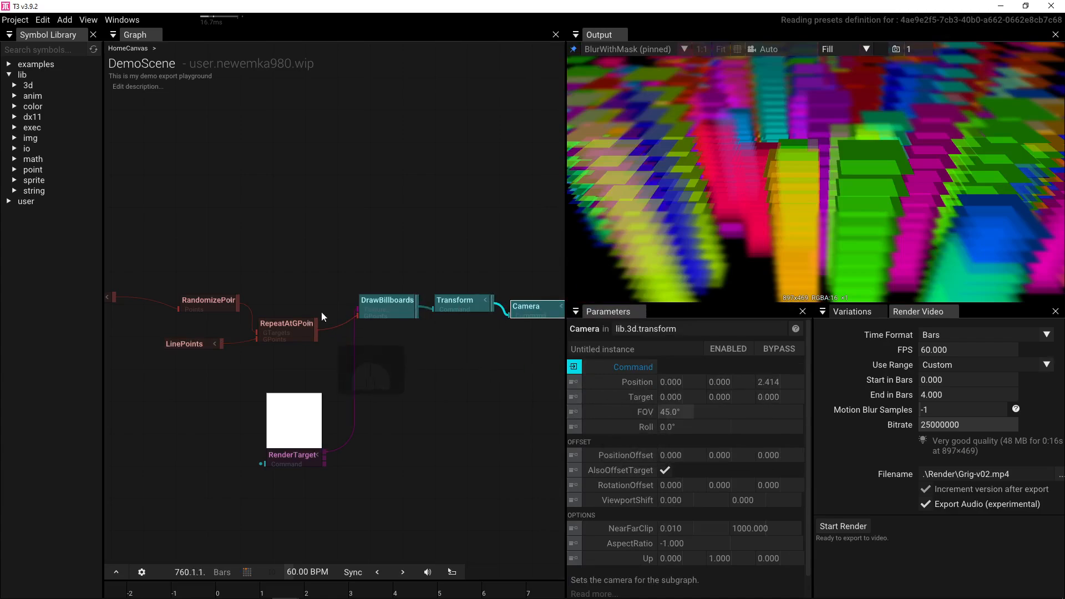
- Shorten the LinePoints LengthFactor to 0.160 and save the project
left_click(207, 344)
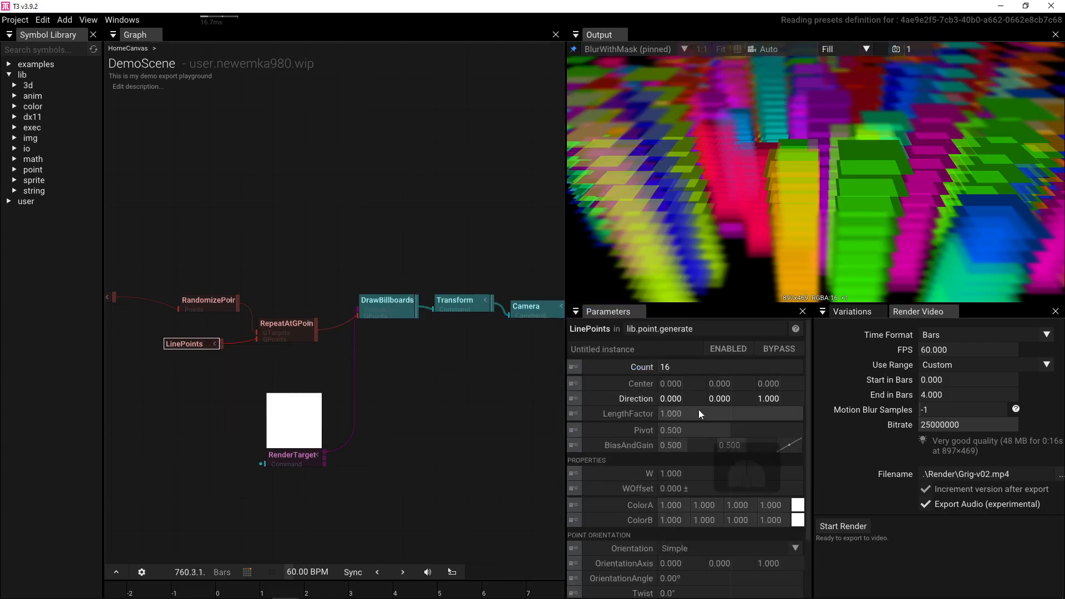
left_click_drag(697, 410, 442, 414)
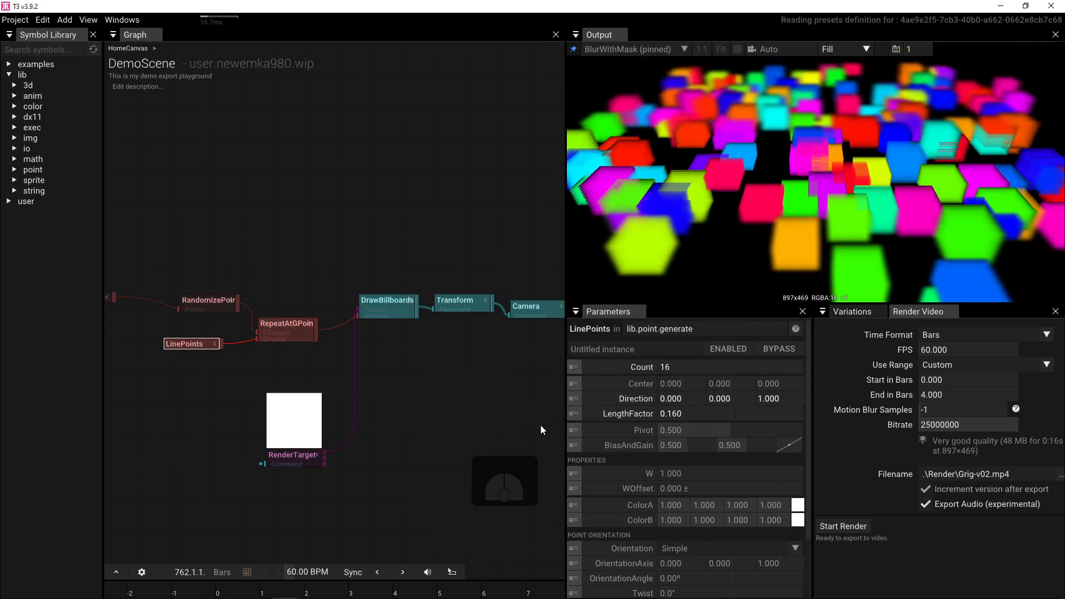
key("ctrl+s")
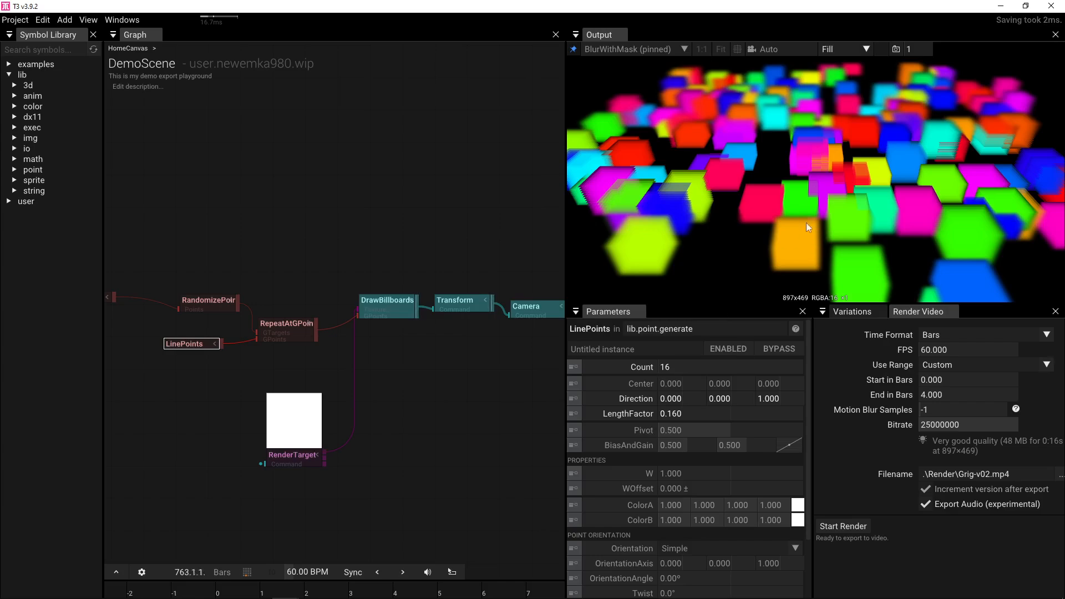
- Set the LinePoints Count to 8
left_click(670, 364)
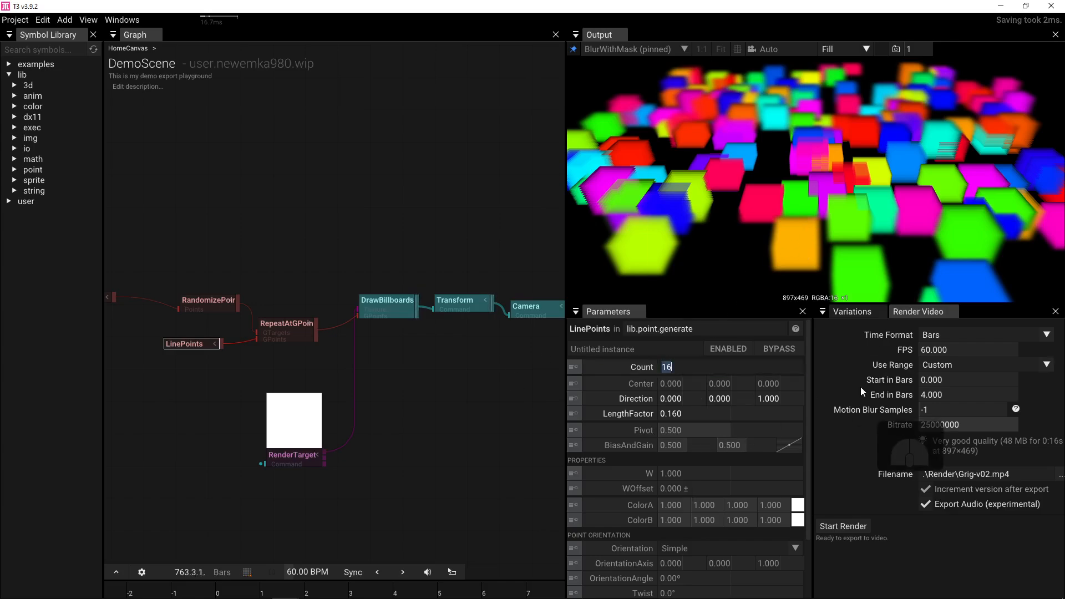
type("8")
key("Return")
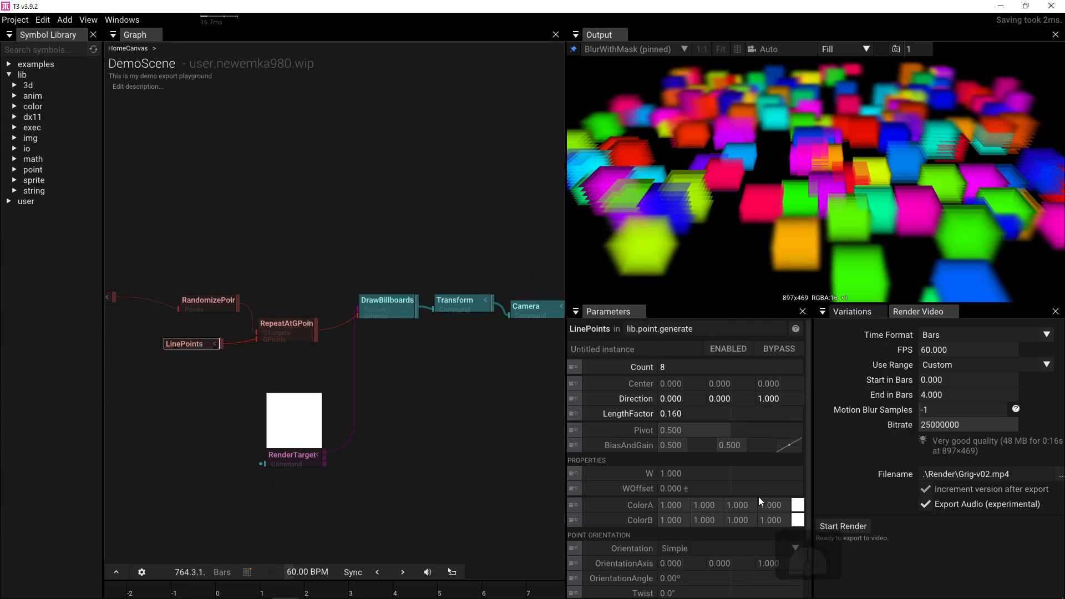
- Darken LinePoints ColorA to black so each box stack fades toward black
left_click(797, 519)
left_click_drag(935, 493, 946, 386)
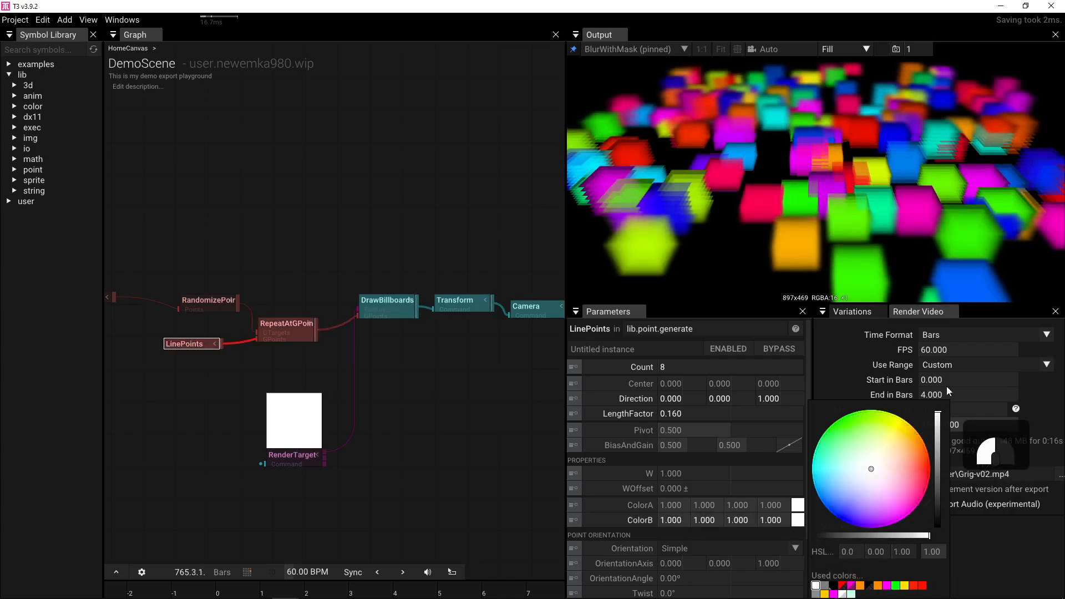
left_click(797, 504)
left_click_drag(935, 486, 938, 535)
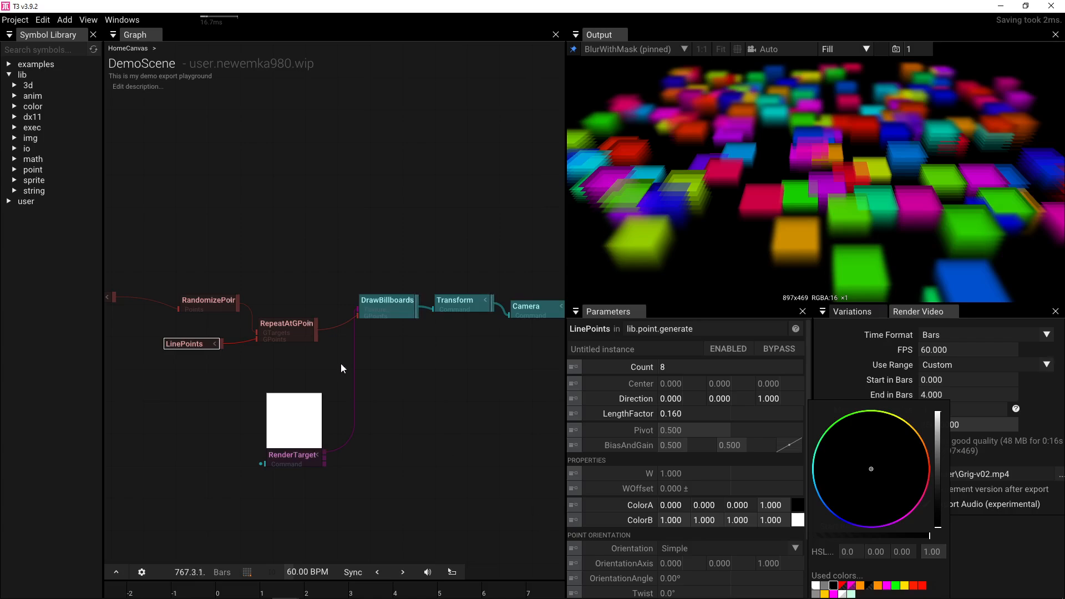
left_click(390, 305)
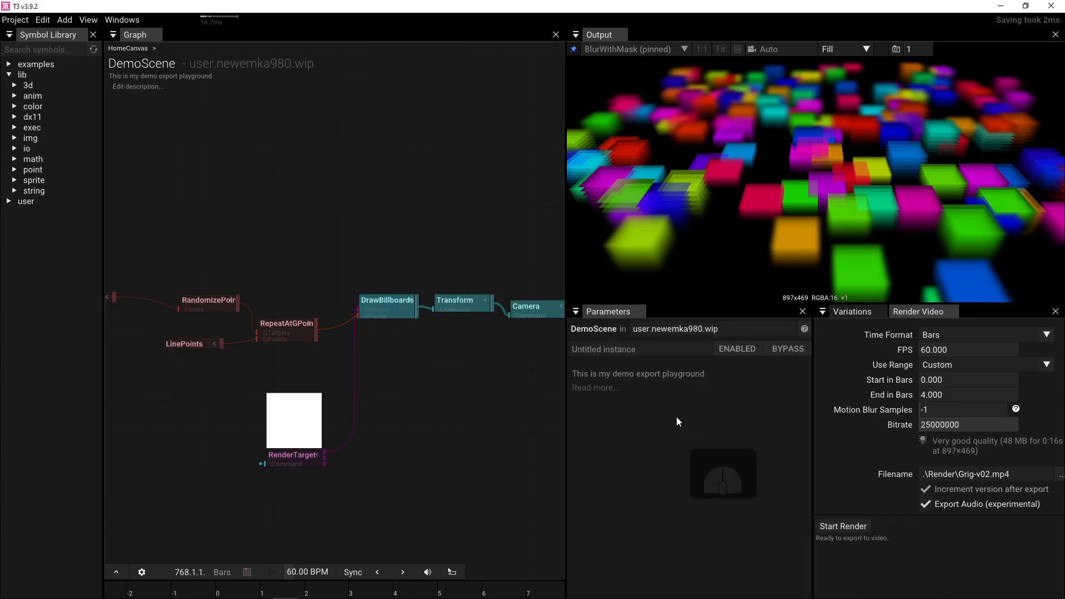
- Enable EnableDepthWrite in DrawBillboards' Draw Settings after comparing the render with it off
left_click(392, 305)
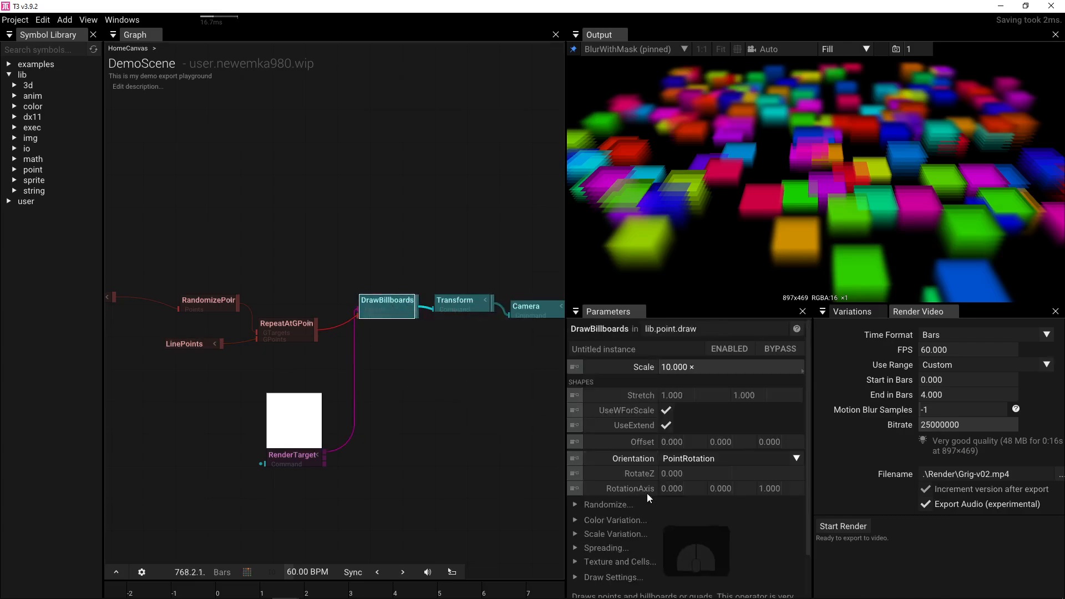
left_click(574, 577)
scroll(638, 535, "down", 3)
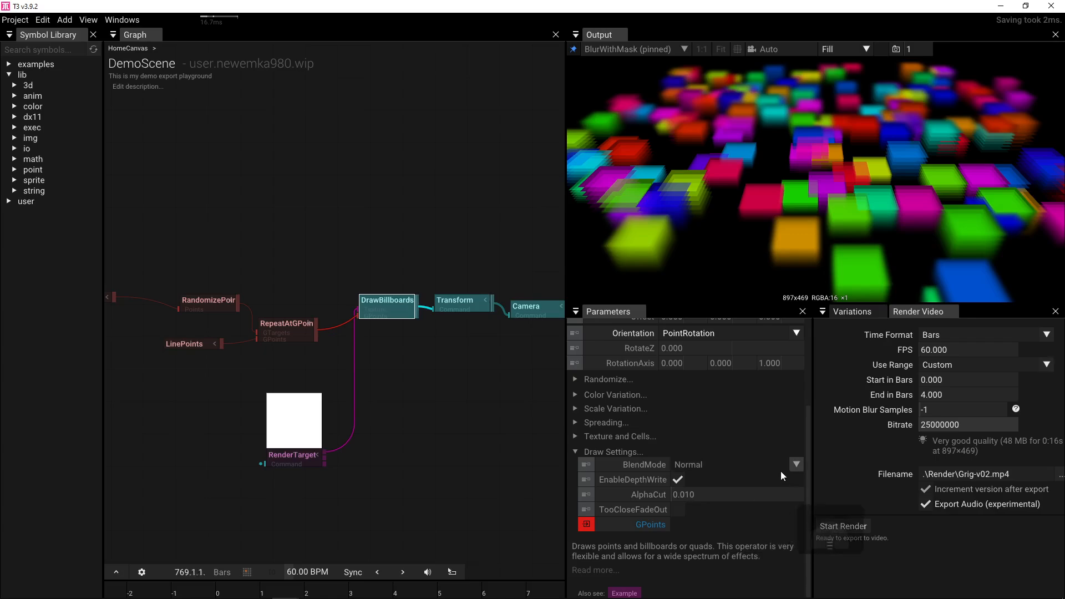
left_click(679, 480)
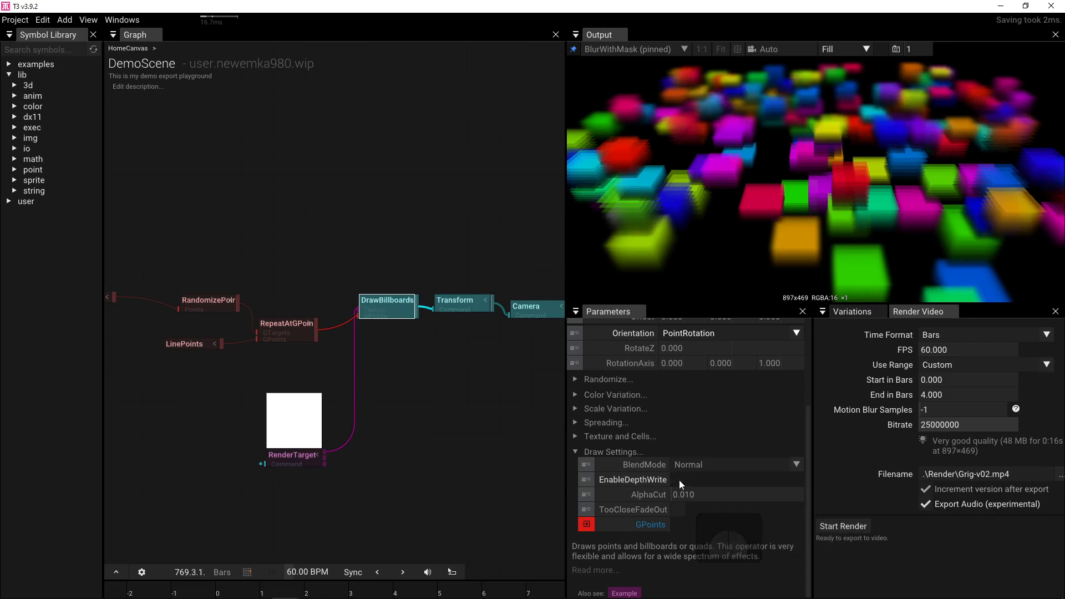
left_click(679, 481)
left_click(679, 480)
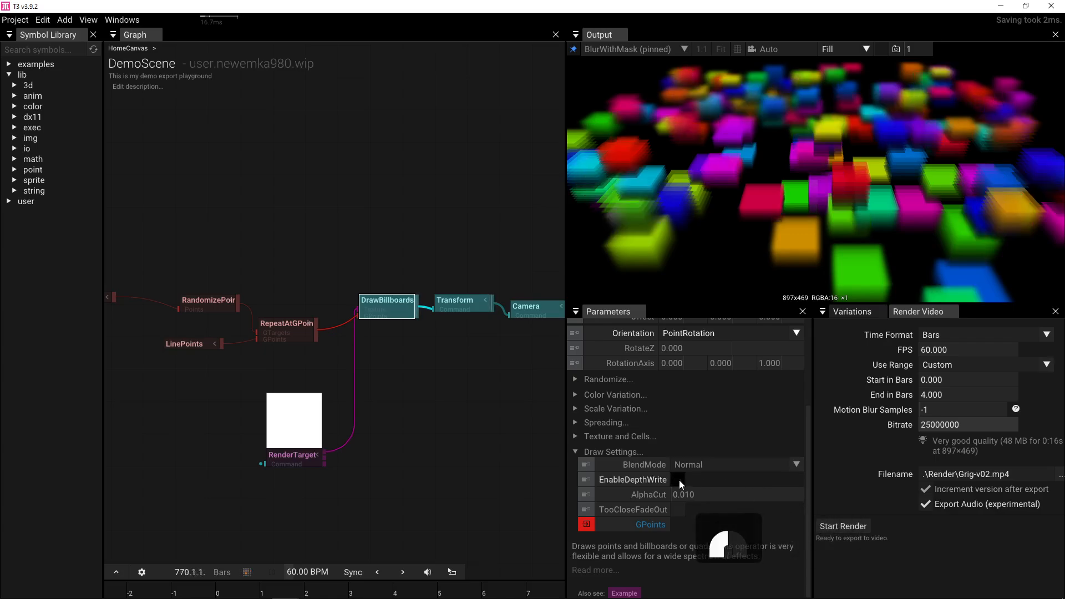
left_click(679, 480)
left_click(678, 480)
left_click(678, 481)
left_click(679, 480)
left_click(679, 480)
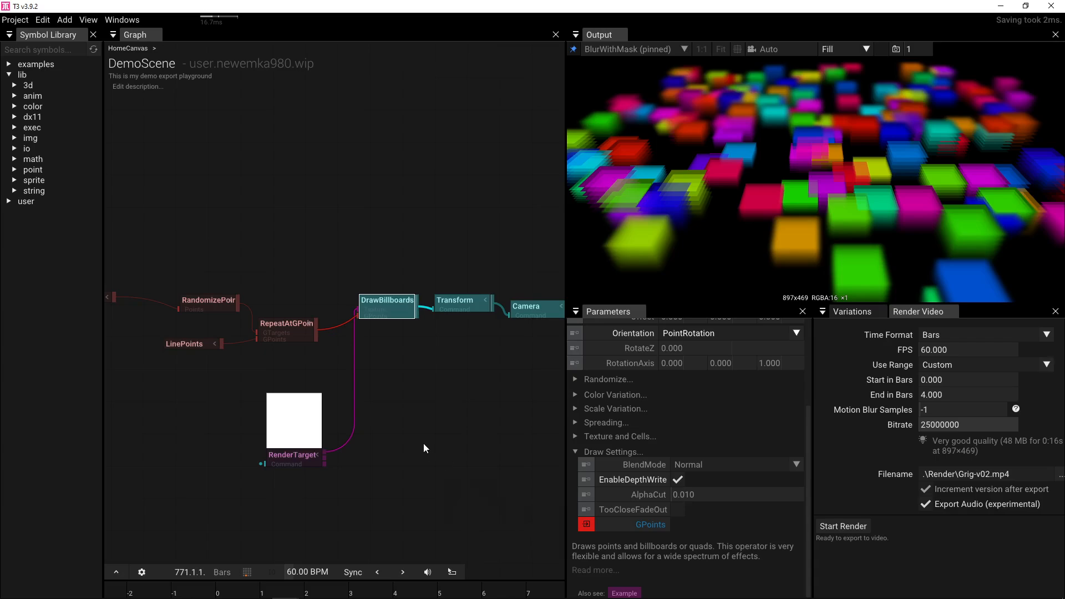
- Raise the GridPoints colour alpha to 1.000 so the boxes render opaque
left_click_drag(231, 269, 360, 273)
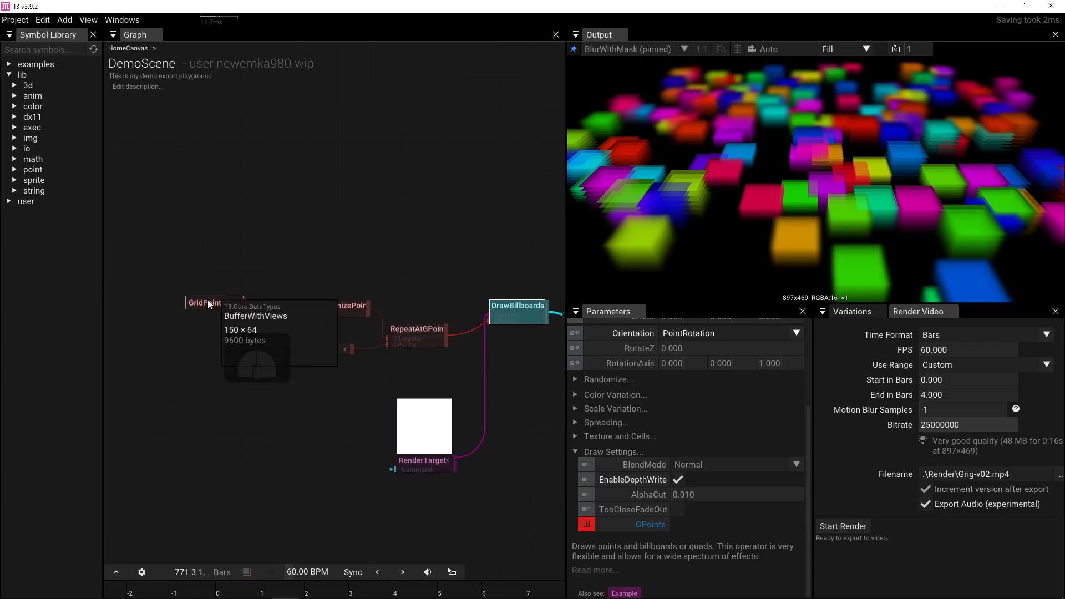
left_click(208, 302)
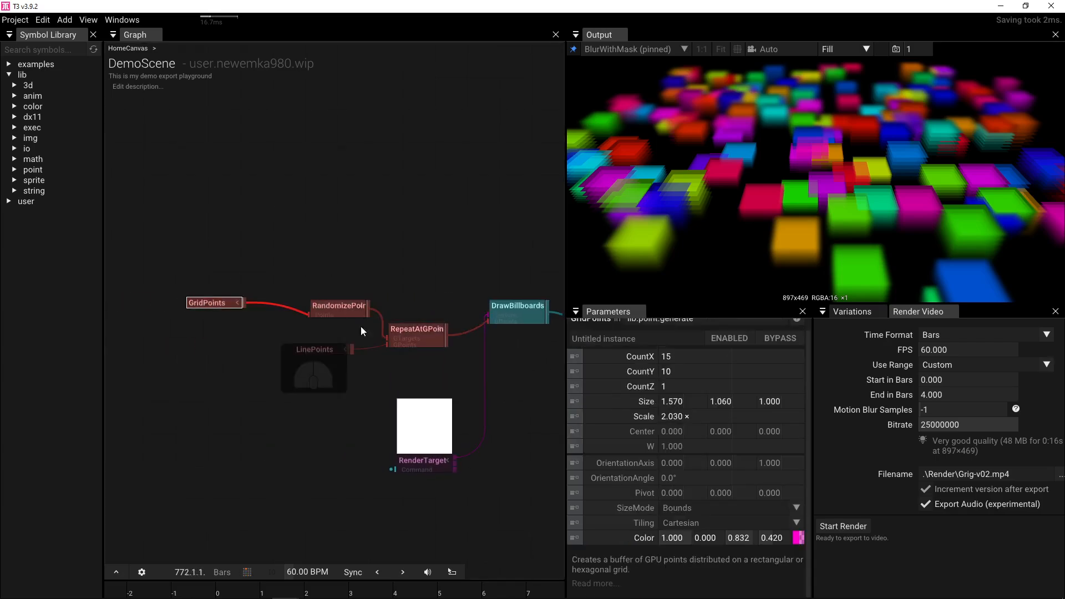
left_click_drag(788, 541, 910, 517)
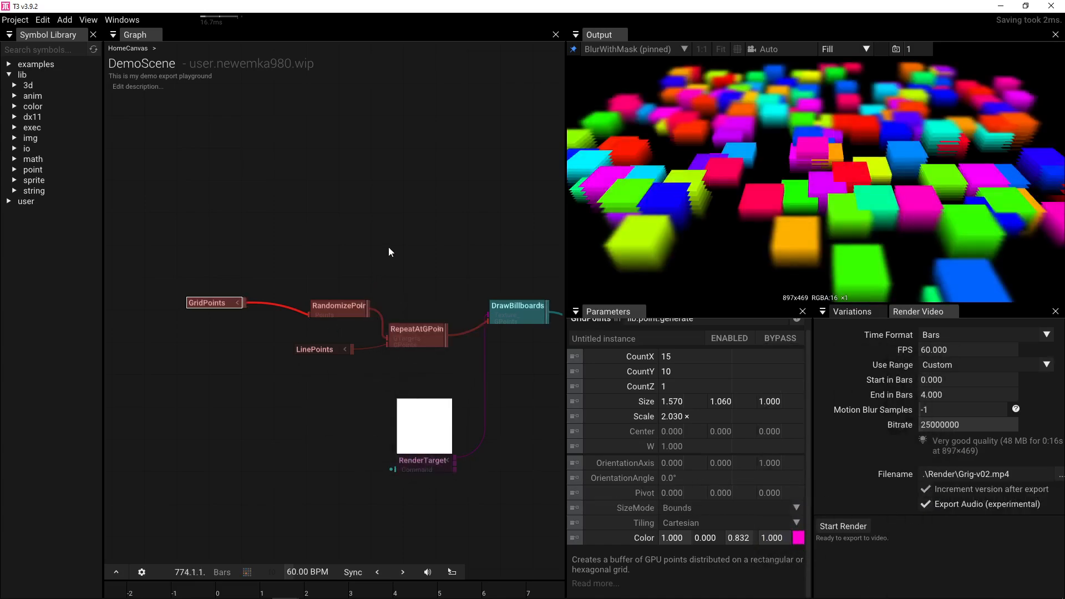
left_click_drag(397, 240, 312, 247)
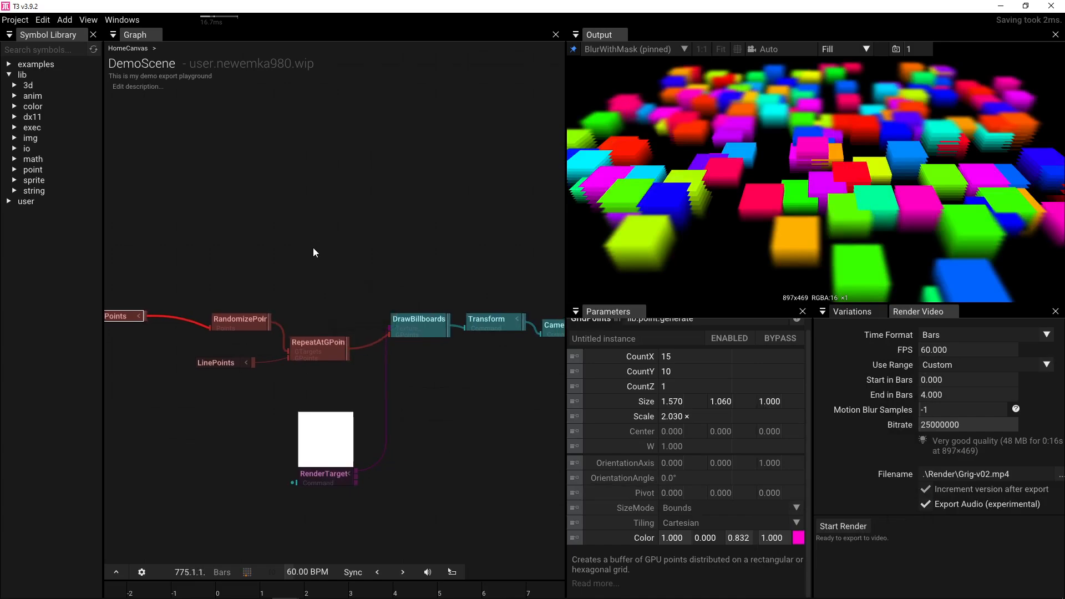
left_click(214, 363)
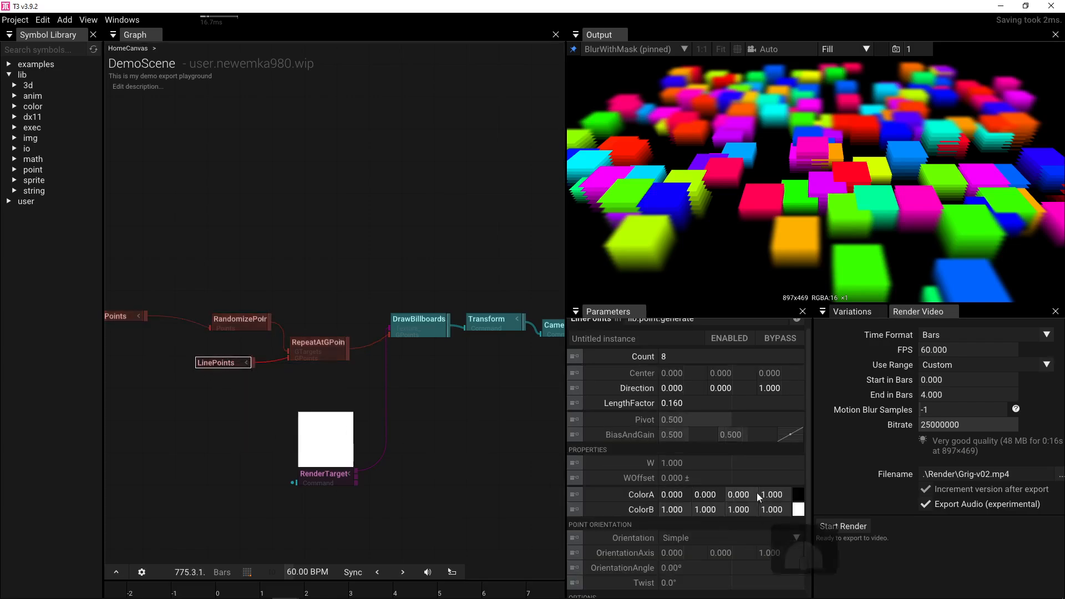
- Lower the LinePoints ColorA alpha to 0.000
left_click_drag(775, 495, 489, 481)
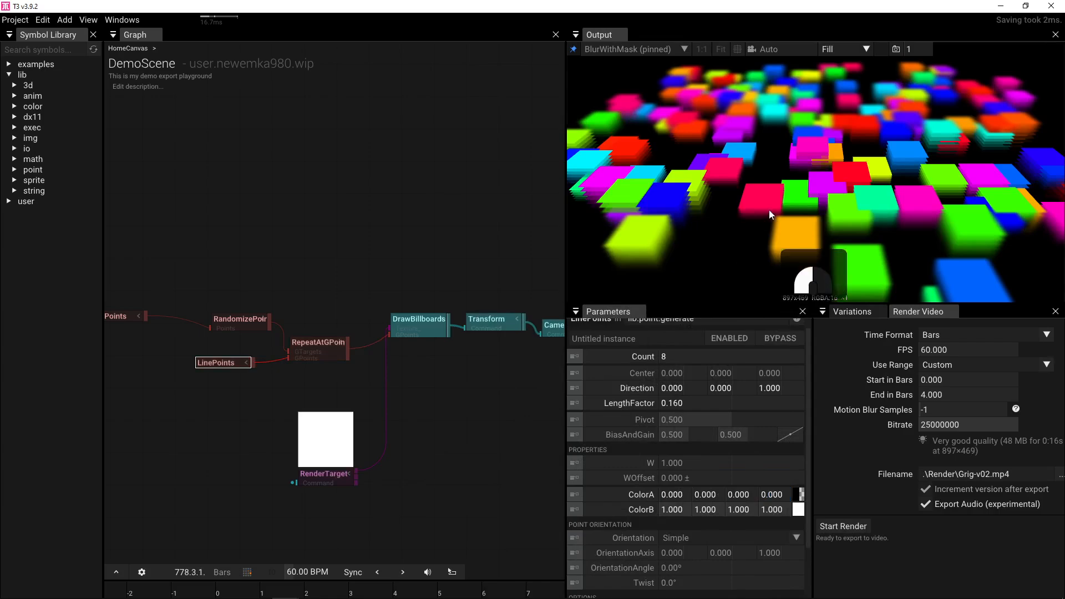
left_click_drag(381, 292, 328, 275)
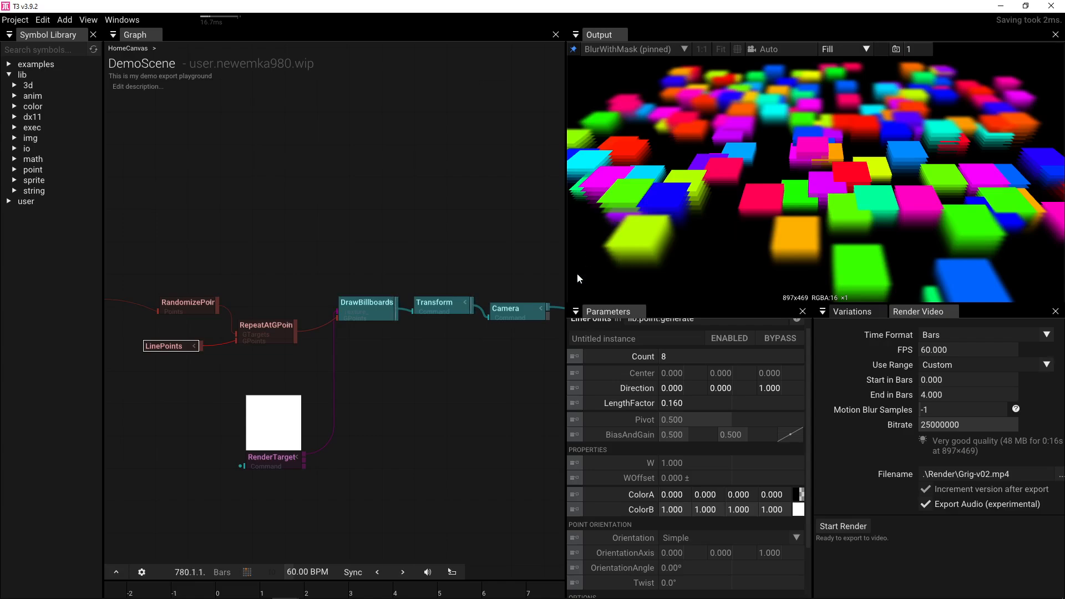
left_click_drag(437, 279, 359, 277)
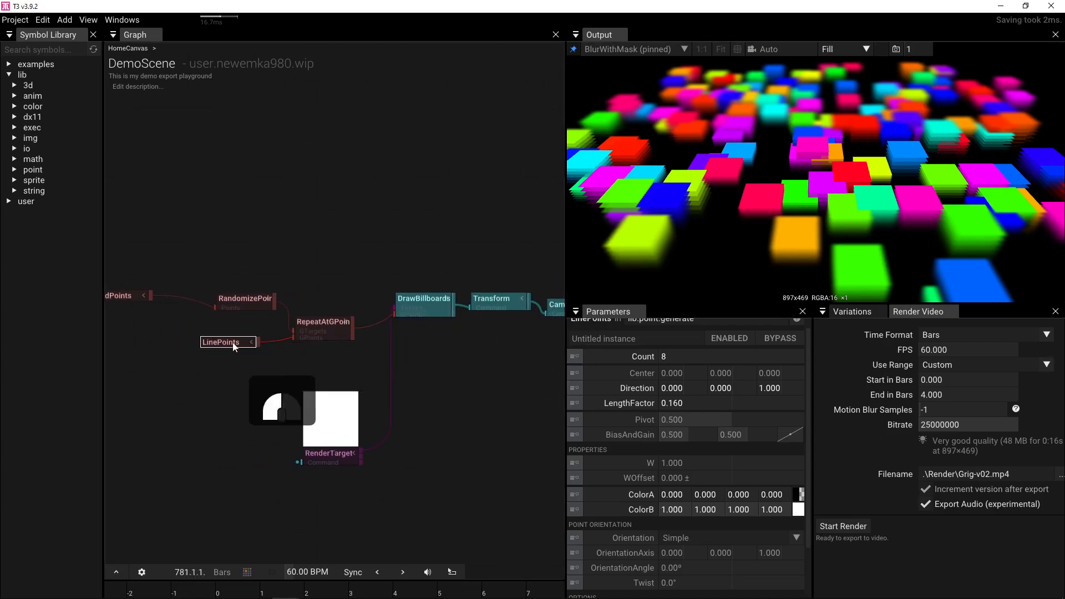
- Set LinePoints LengthFactor to 0.500 and Center Z to -0.500
mouse_move(673, 403)
left_mouse_down()
mouse_move(653, 401)
mouse_move(674, 404)
left_mouse_up()
left_click(685, 402)
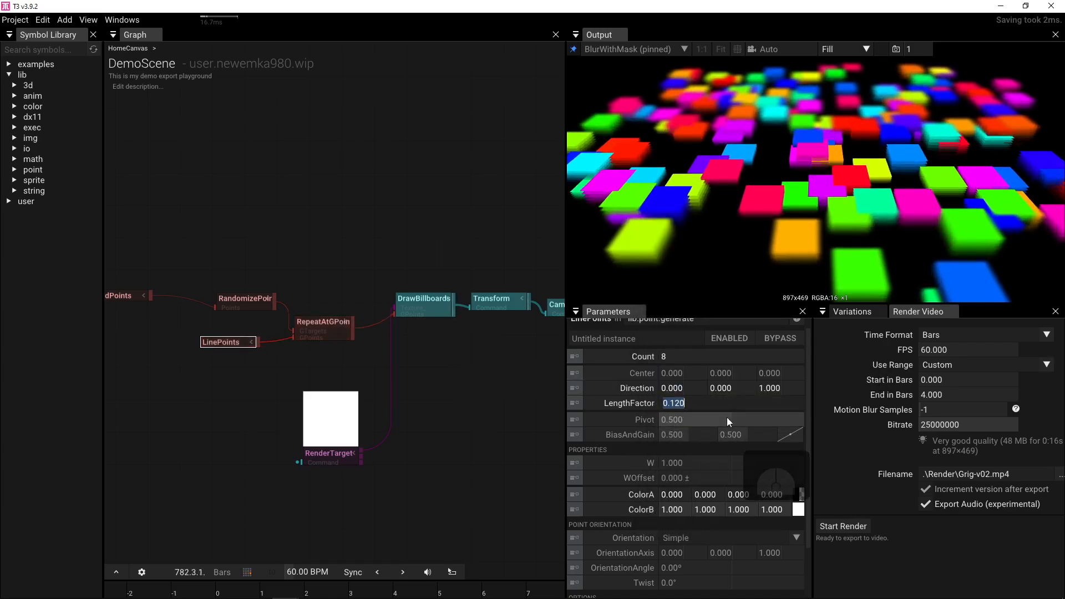
type("0.5")
key("Return")
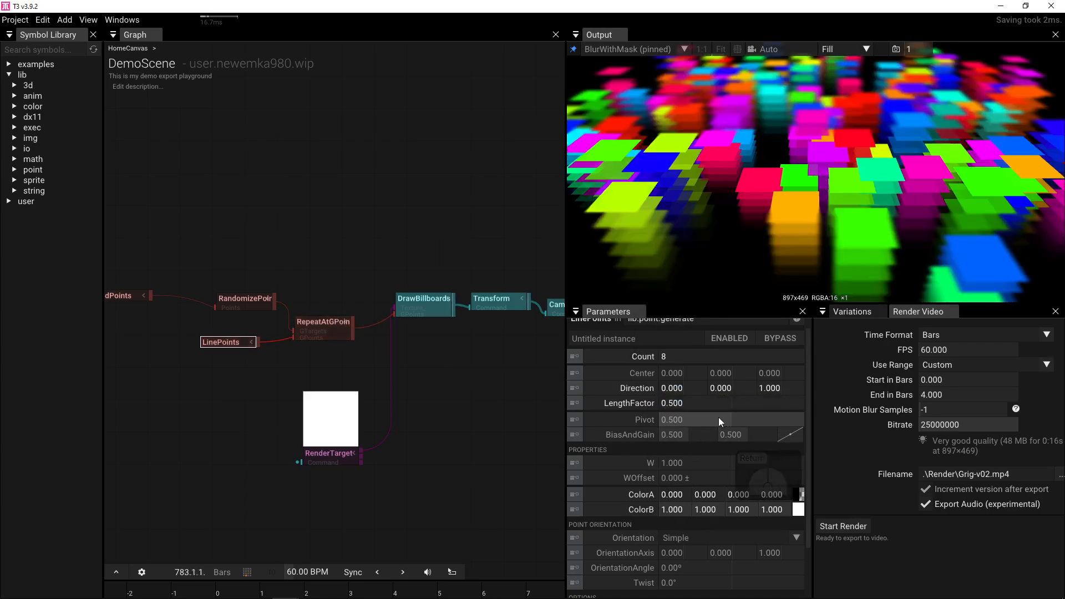
left_click_drag(777, 373, 684, 376)
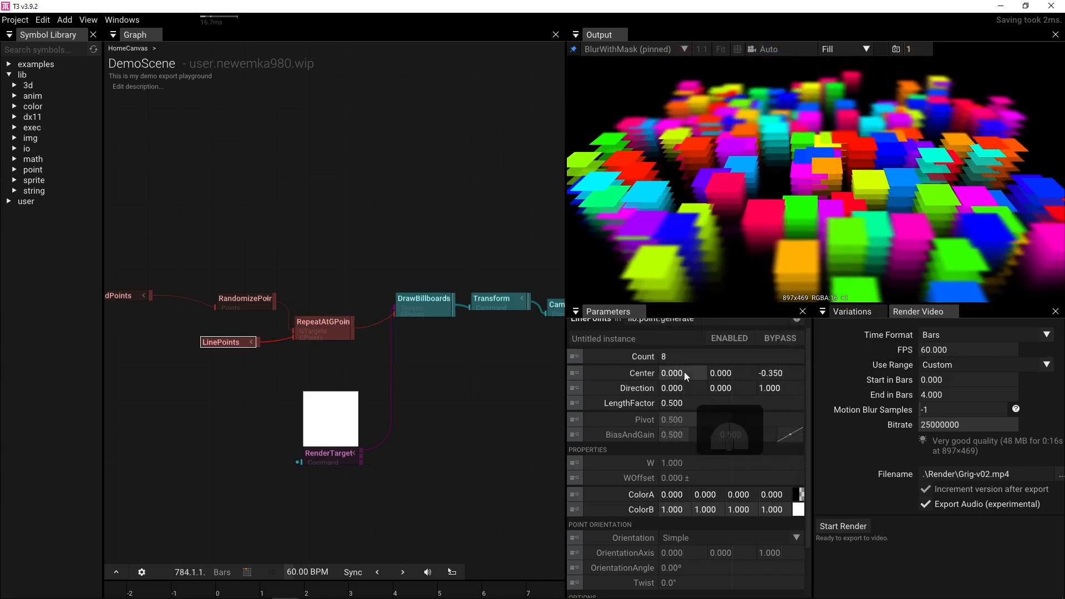
left_click(773, 373)
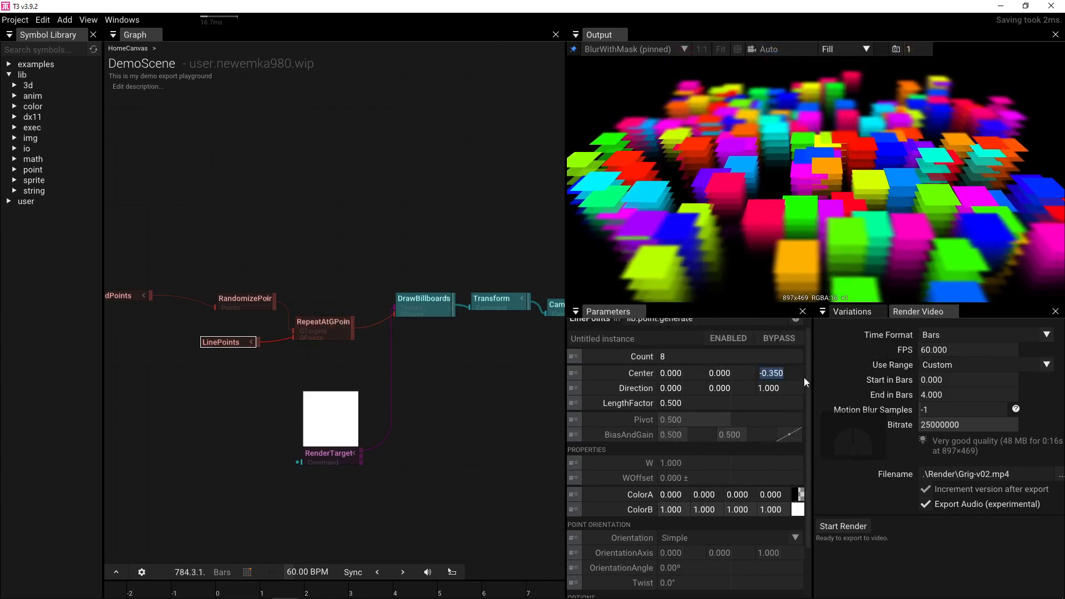
type("-.5")
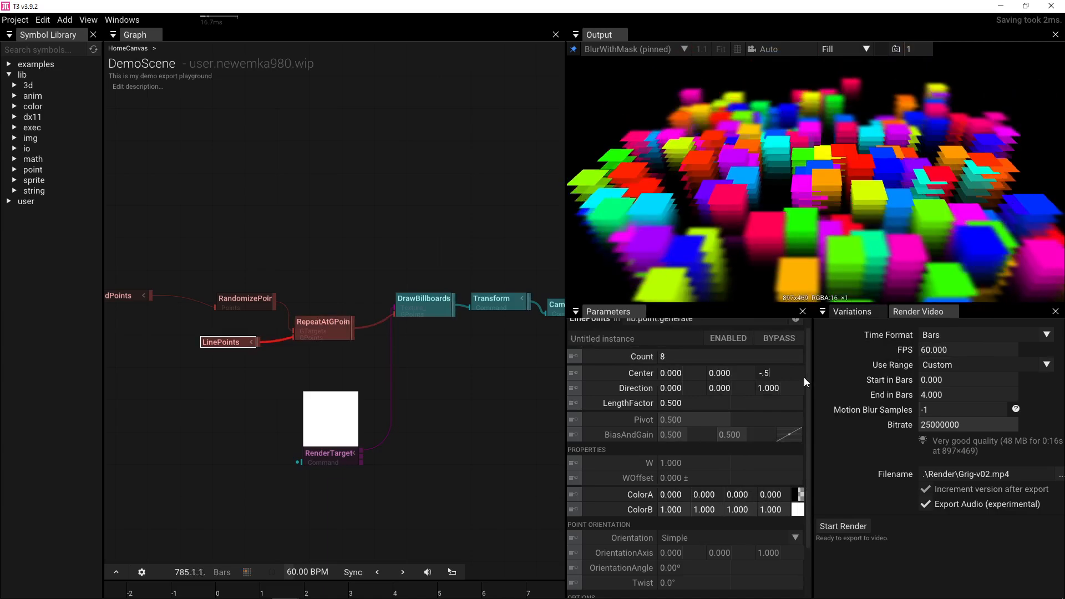
key("Return")
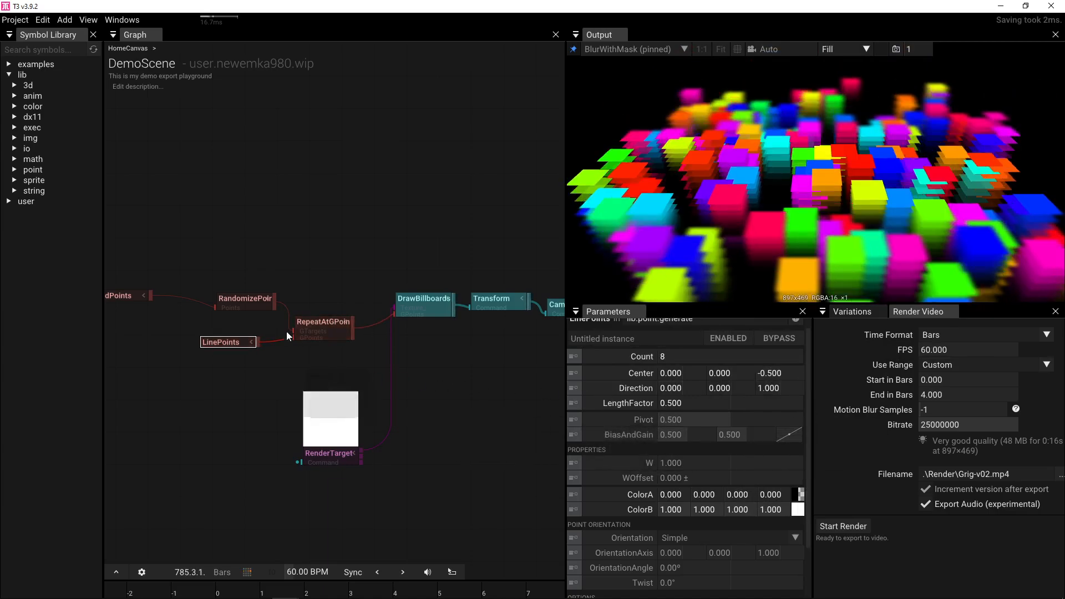
- Compare RandomizePoints versus RepeatAtGPoints feeding DrawBillboards, and Center Z 0.5 against -0.5
left_click_drag(275, 301, 396, 309)
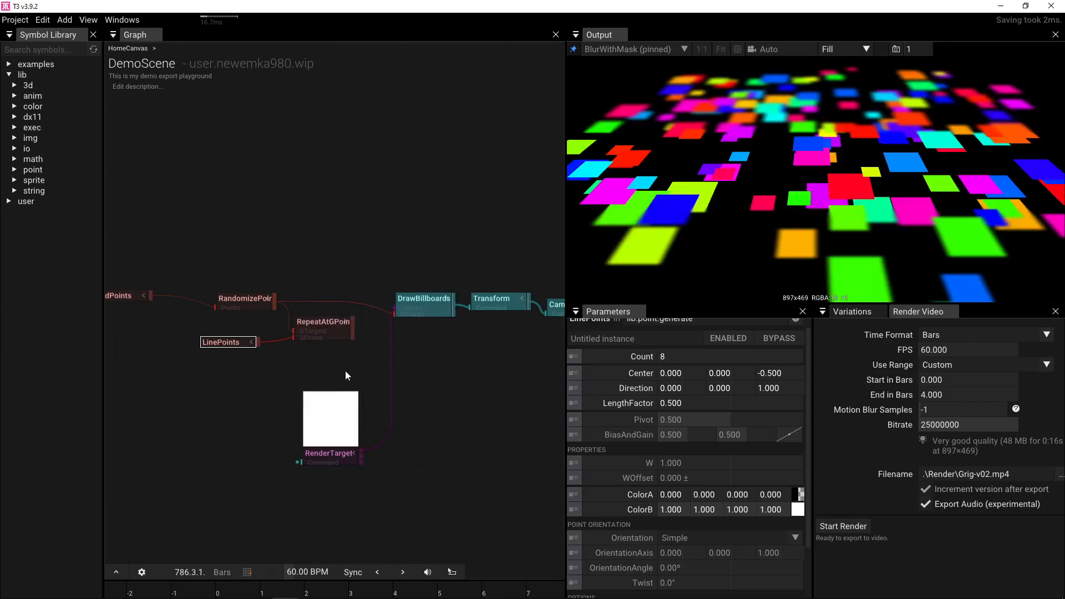
left_click_drag(351, 331, 394, 312)
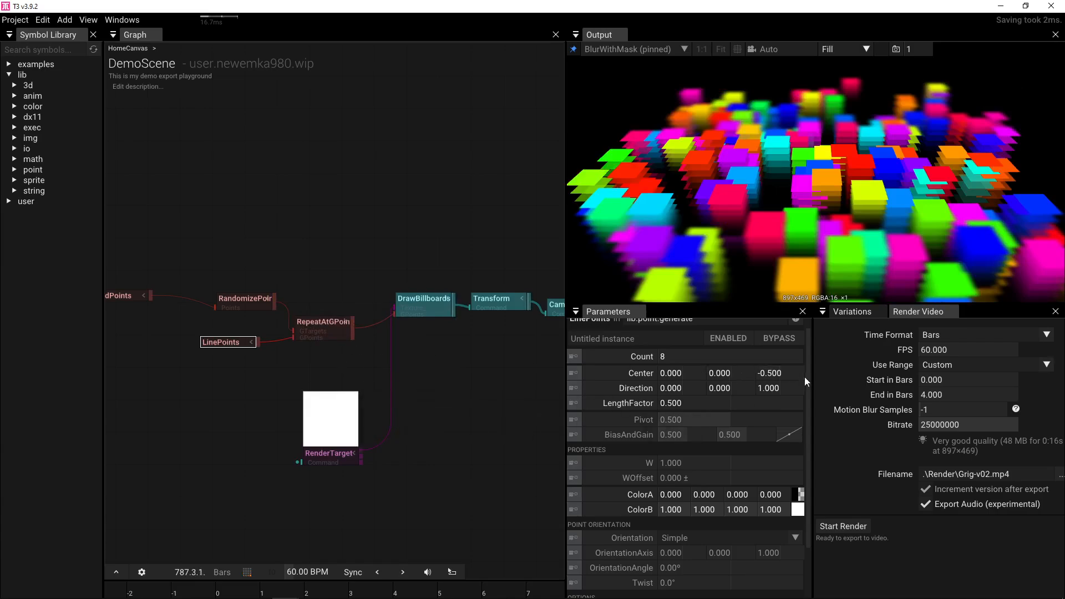
left_click(784, 376)
type("0.5")
key("Return")
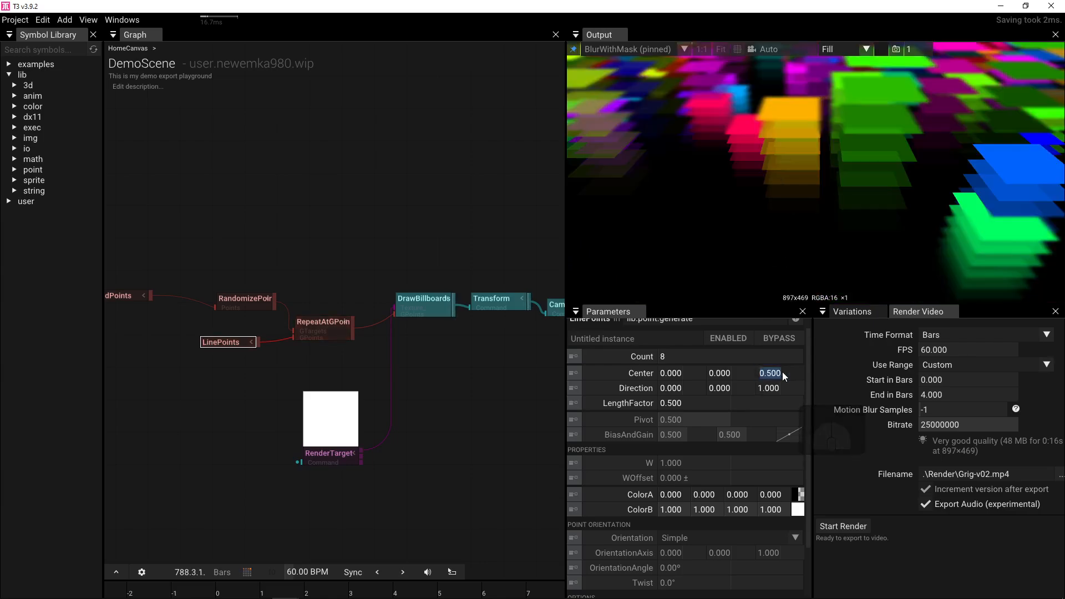
type("-")
type("0.5")
key("Return")
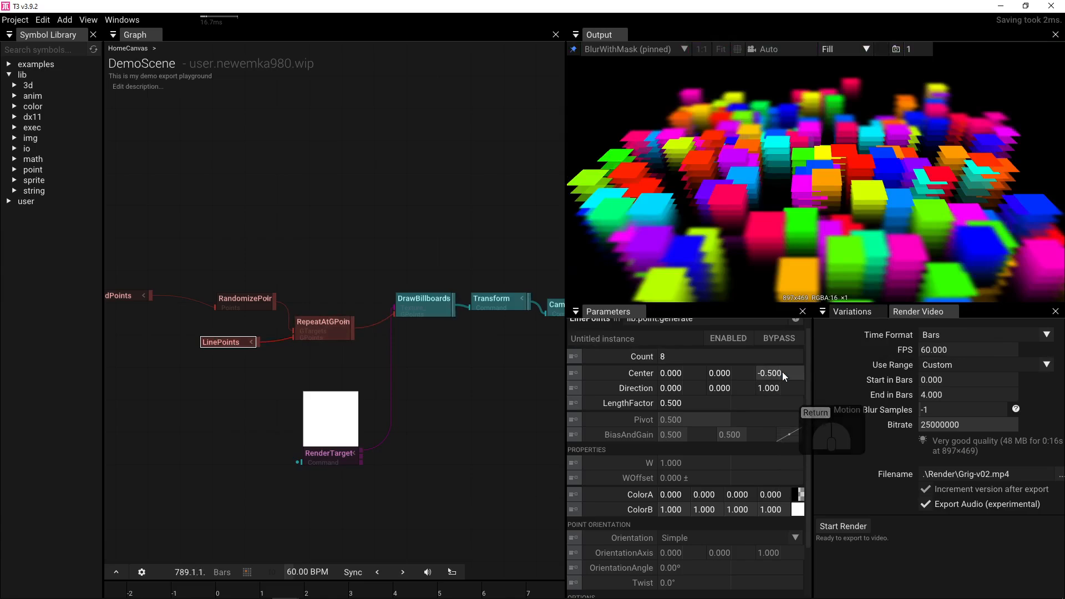
left_click_drag(275, 299, 395, 312)
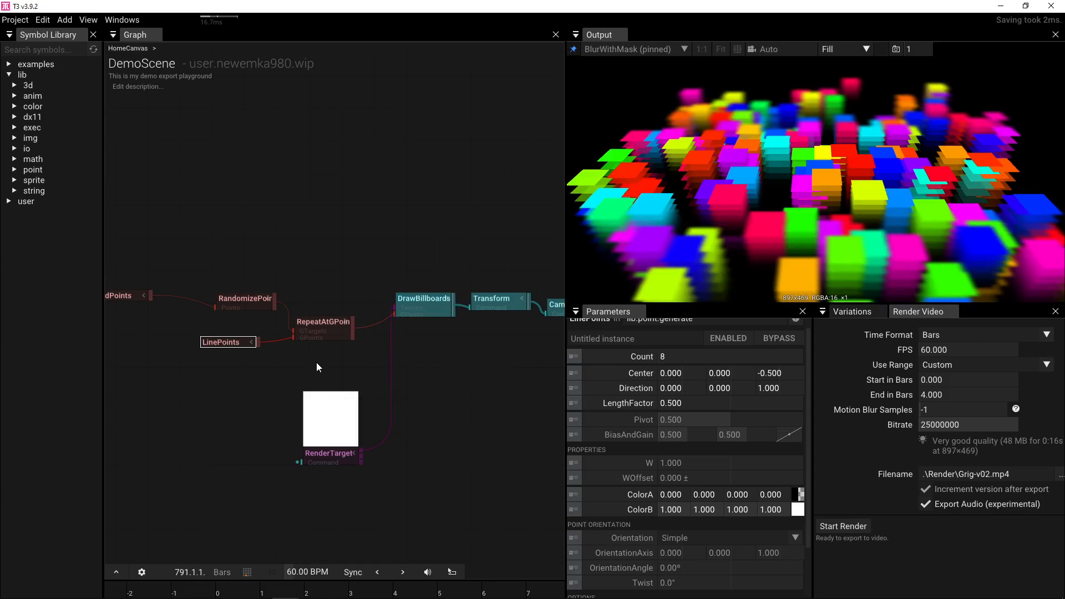
- Uncheck ApplyTargetOrientation and ApplyTargetScaleW on RepeatAtGPoints, then select LinePoints
left_click(323, 336)
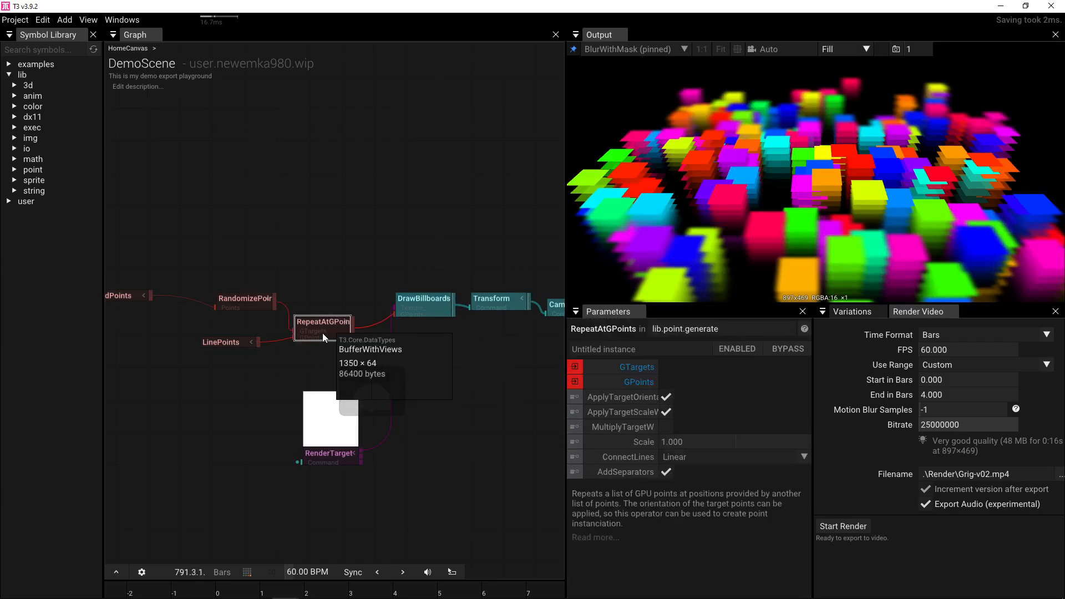
left_click(667, 413)
left_click(667, 398)
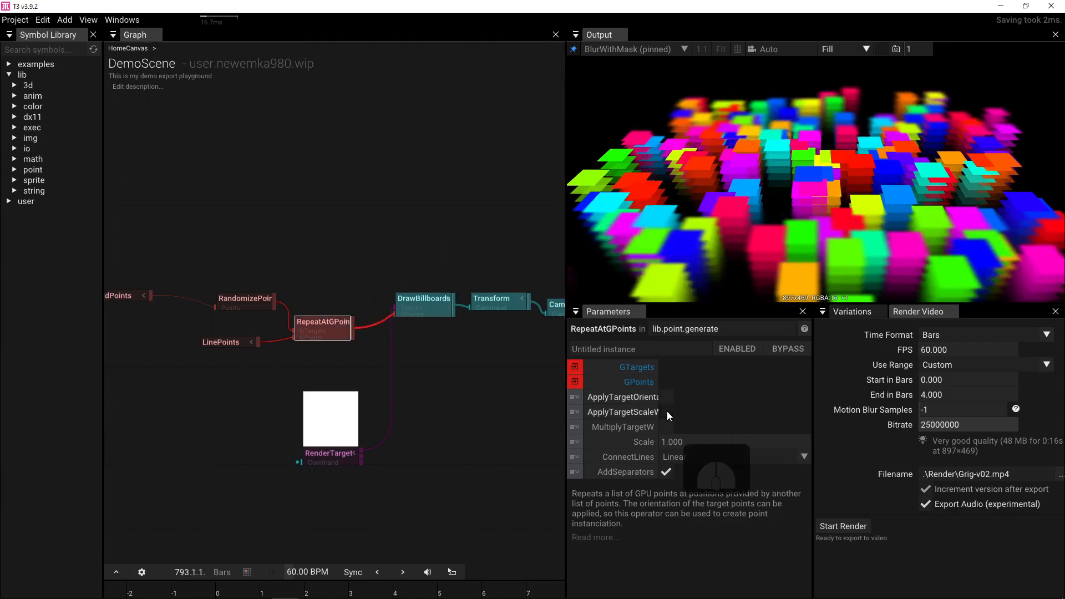
left_click(668, 412)
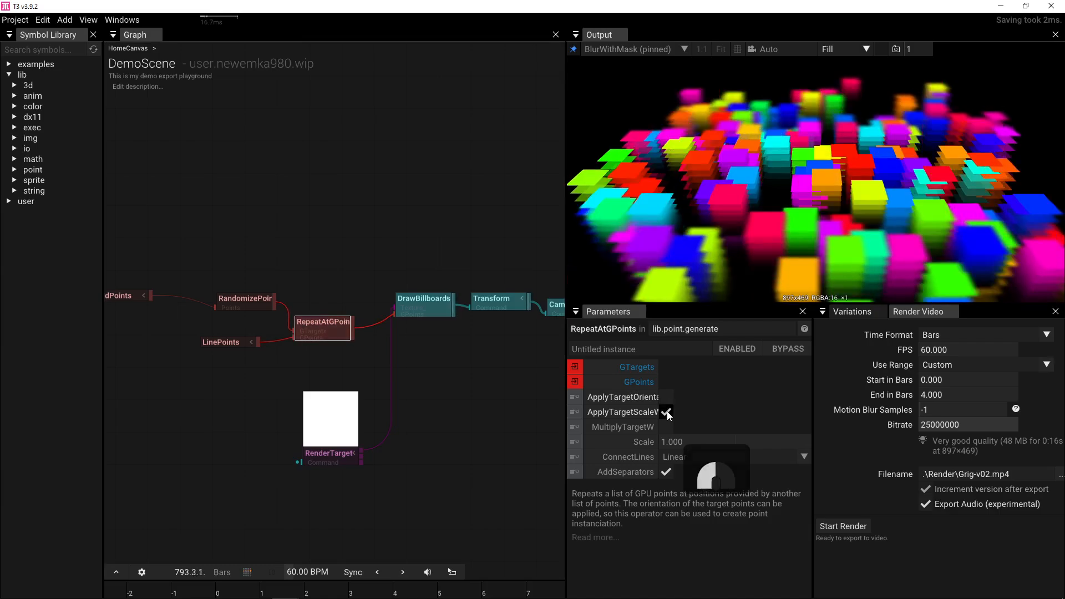
left_click(667, 412)
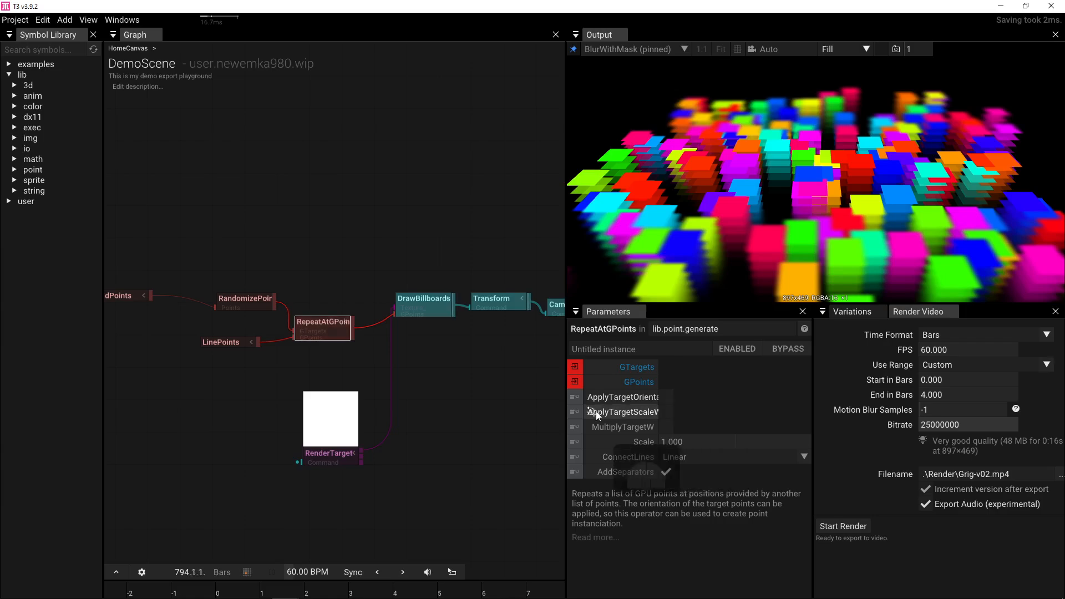
left_click_drag(402, 224, 318, 225)
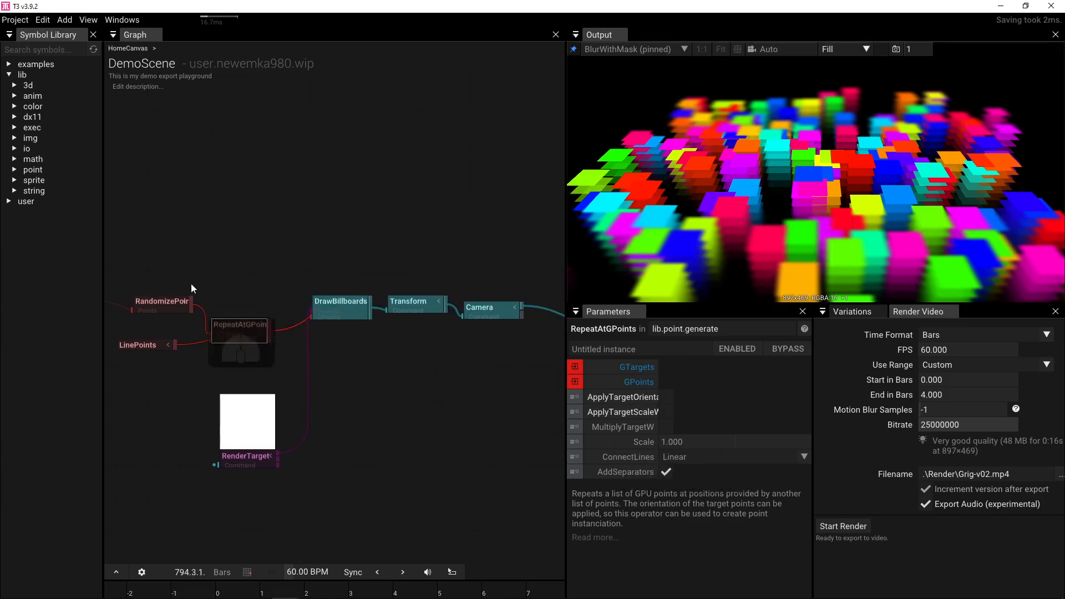
left_click_drag(191, 284, 364, 276)
left_click(303, 334)
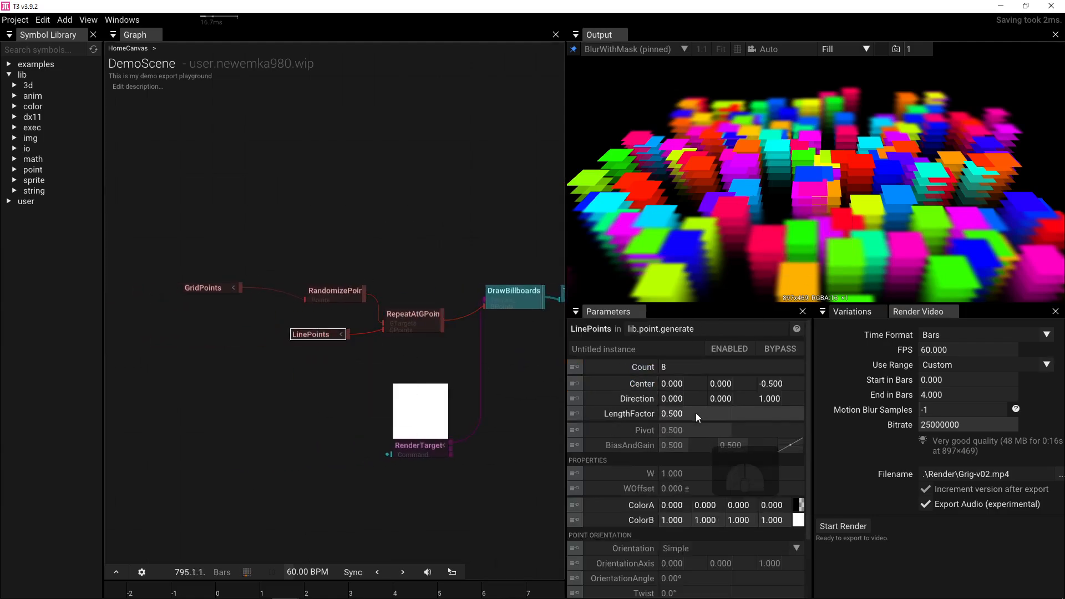
- Set LinePoints LengthFactor 0.16, Direction Z -1 and Center Z -0.5
left_click_drag(695, 412, 646, 408)
left_click(687, 411)
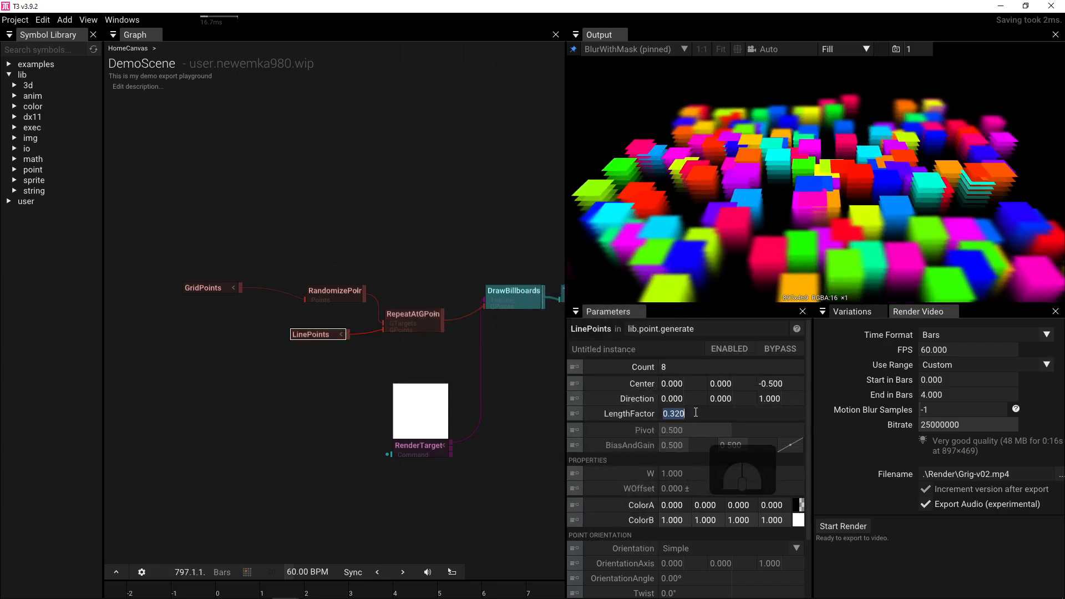
type("0.16")
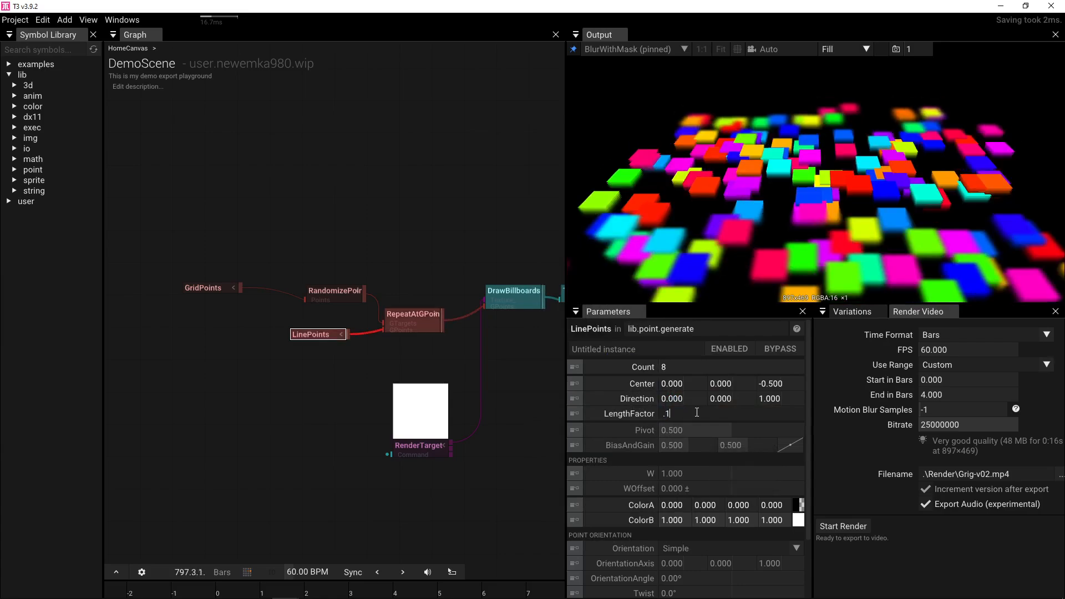
key("Return")
left_click(770, 399)
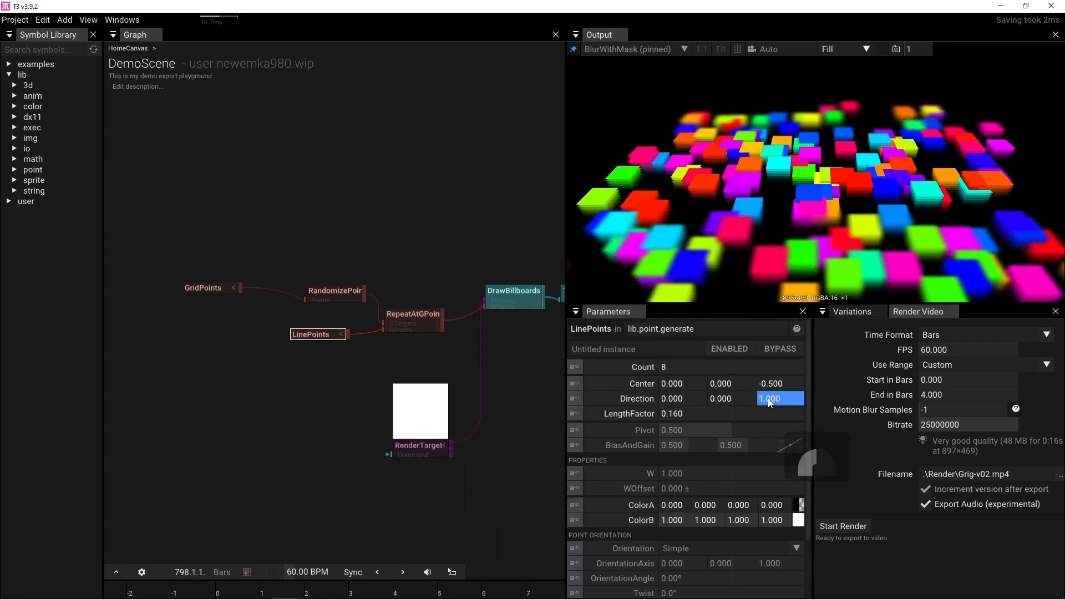
type("-1")
key("Return")
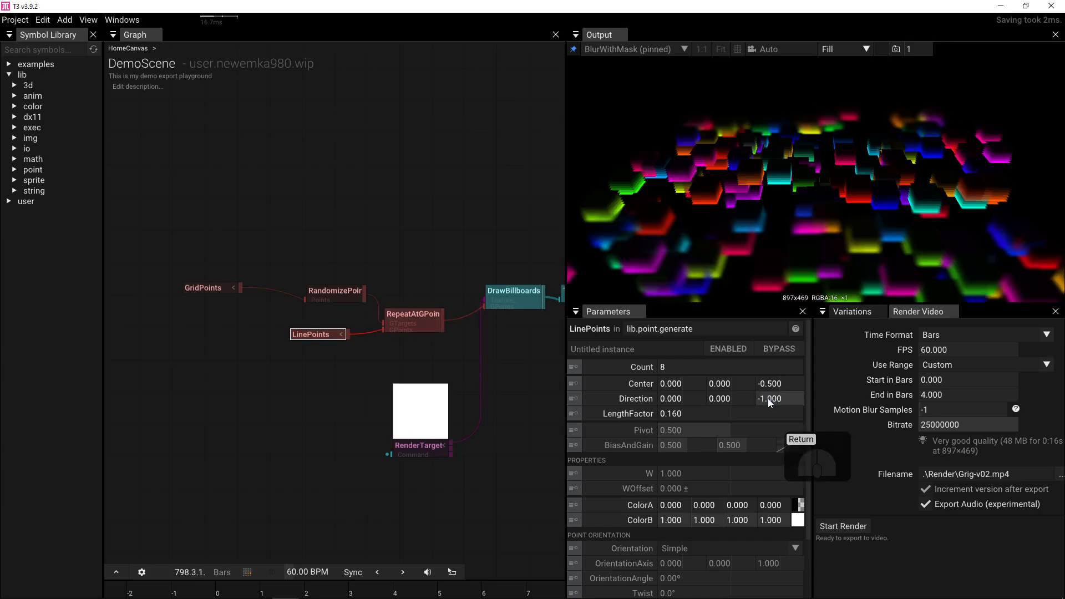
left_click_drag(781, 383, 783, 383)
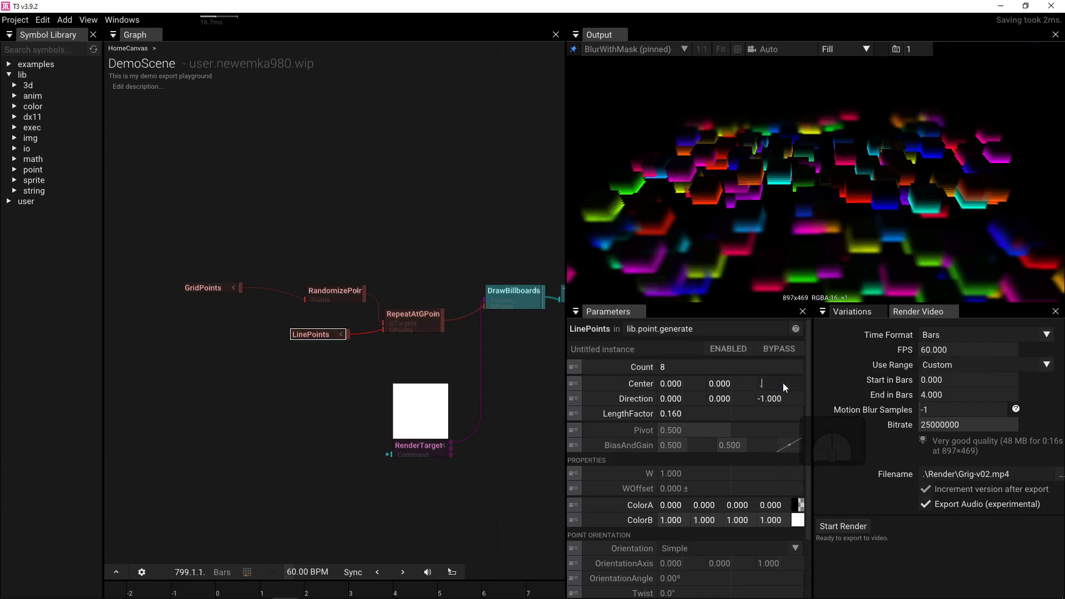
left_click(783, 383)
type("-")
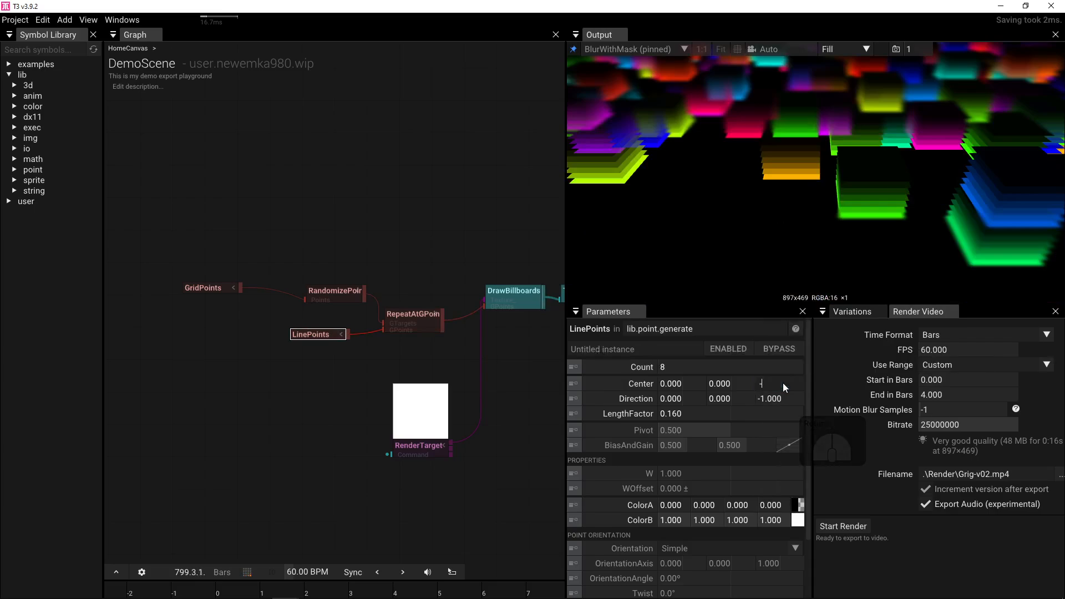
type("0.5")
key("Return")
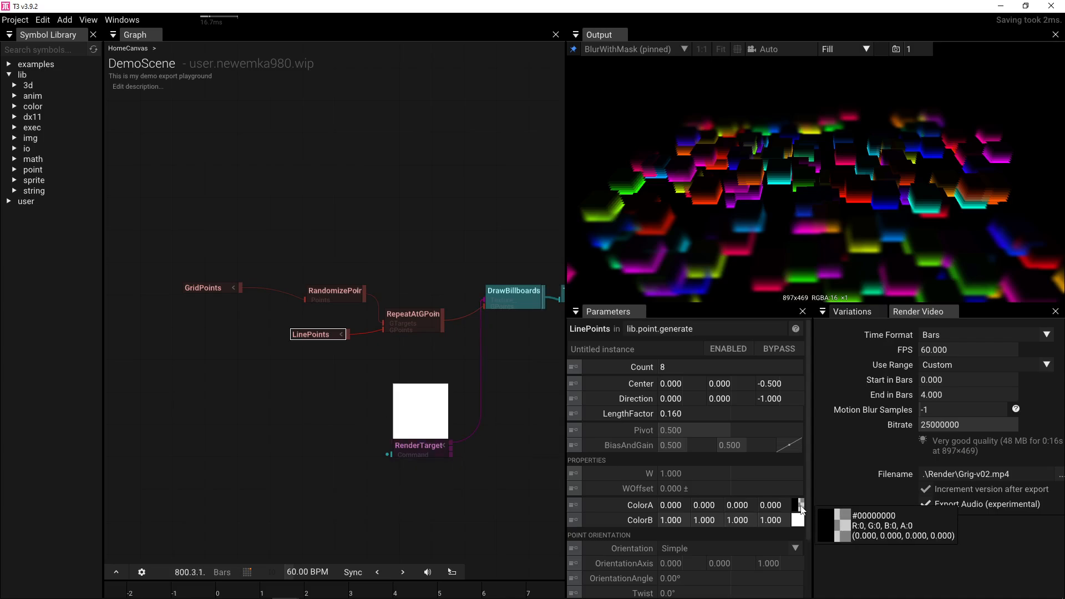
- Make ColorA opaque white, ColorB alpha 0, and wire RandomizePoints into DrawBillboards
left_click(799, 504)
left_click_drag(937, 526, 947, 340)
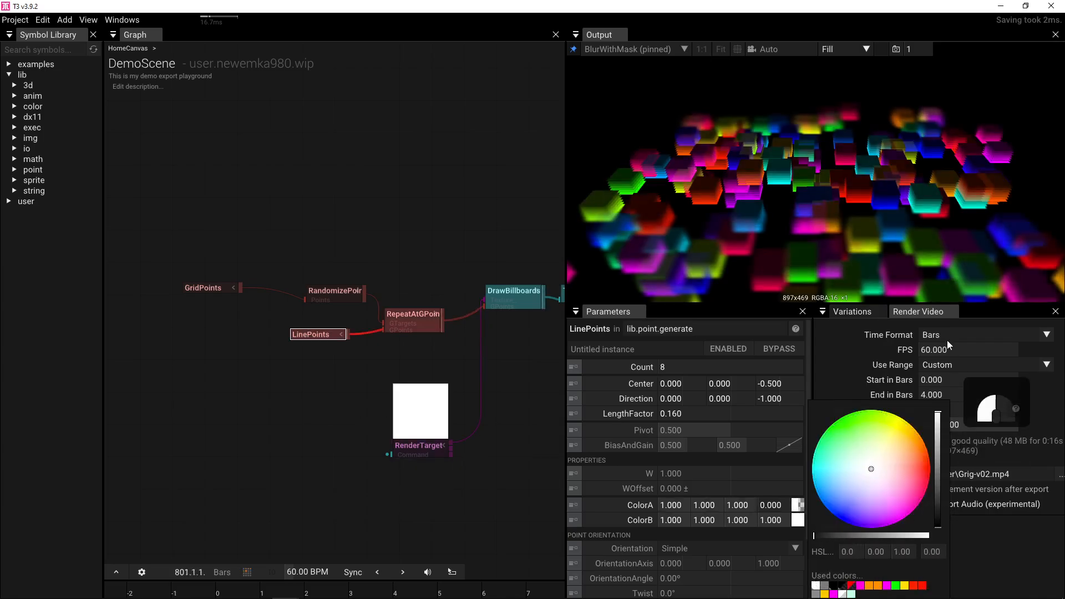
left_click(775, 507)
left_click_drag(770, 506, 991, 500)
left_click_drag(771, 505, 893, 495)
left_click_drag(778, 519, 325, 528)
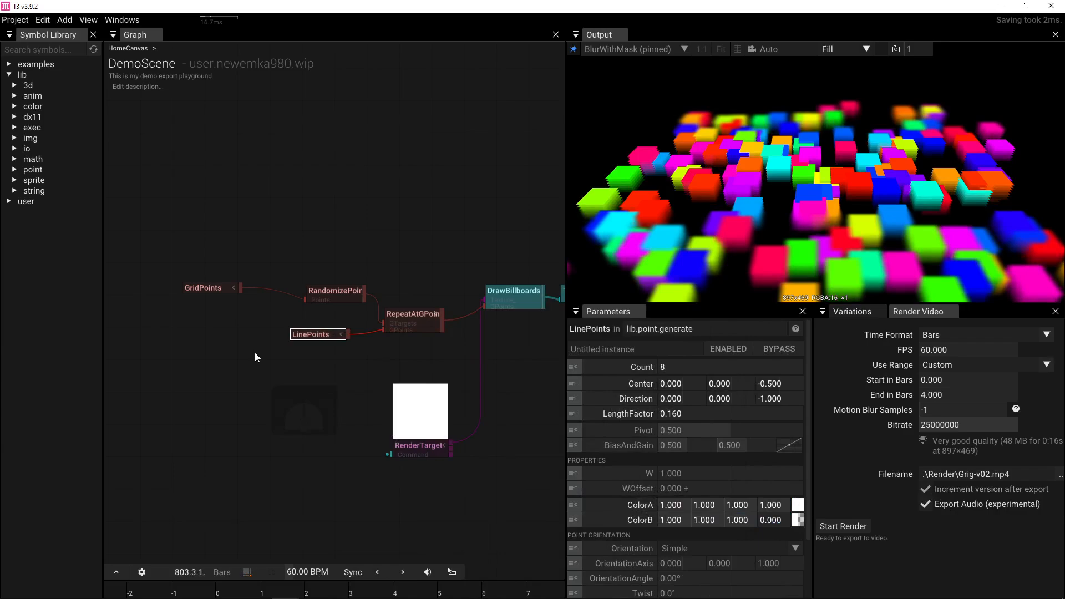
left_click_drag(364, 292, 467, 298)
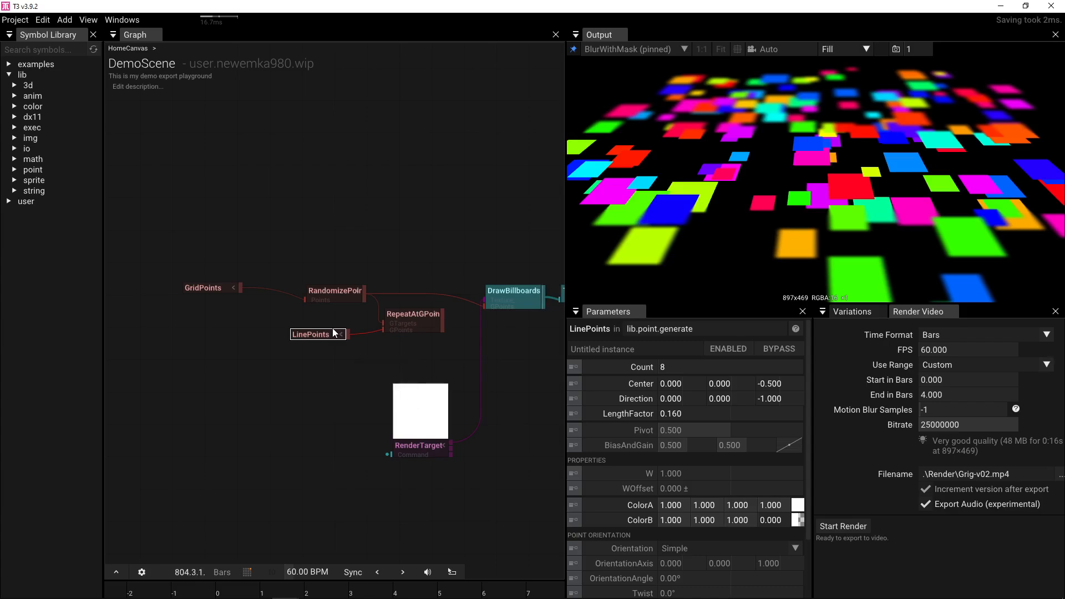
- Reconnect RepeatAtGPoints to DrawBillboards' GPoints after testing a direct RandomizePoints link
left_click(339, 294)
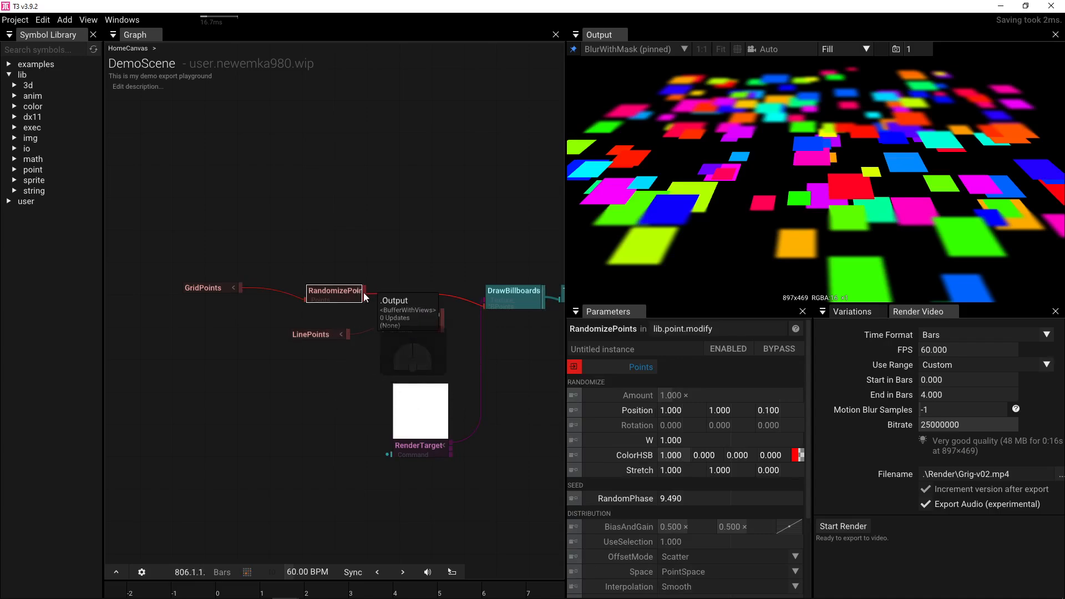
left_click_drag(441, 318, 473, 305)
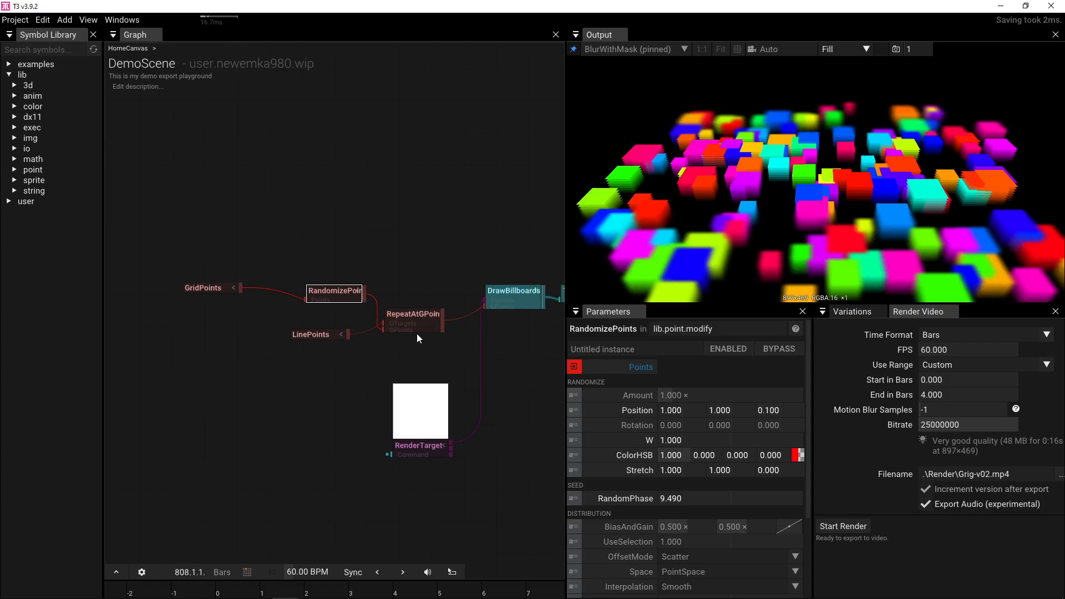
left_click_drag(417, 334, 398, 308)
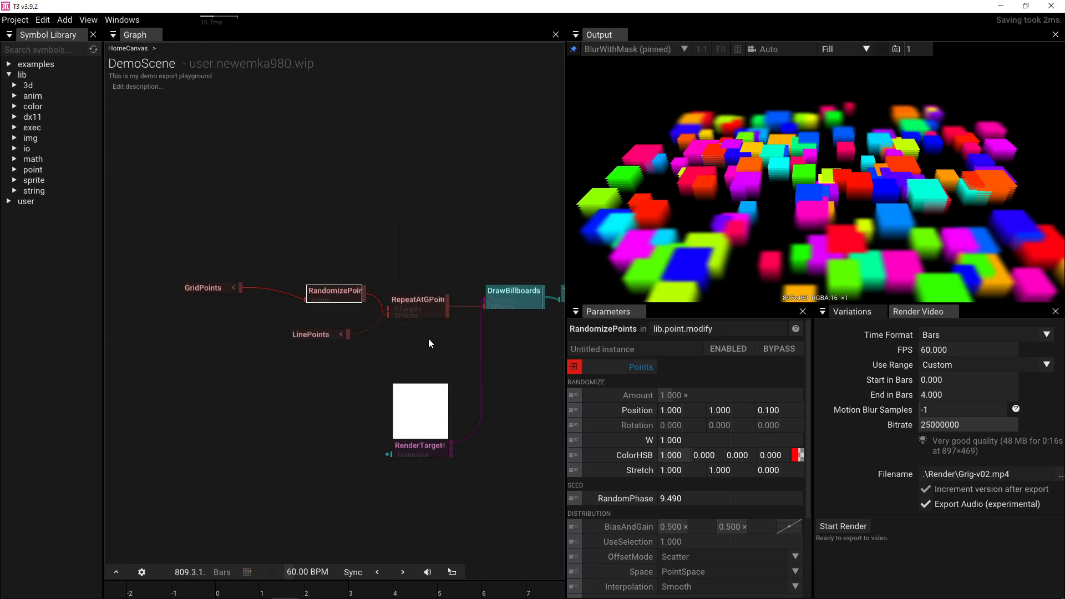
left_click_drag(364, 297, 468, 303)
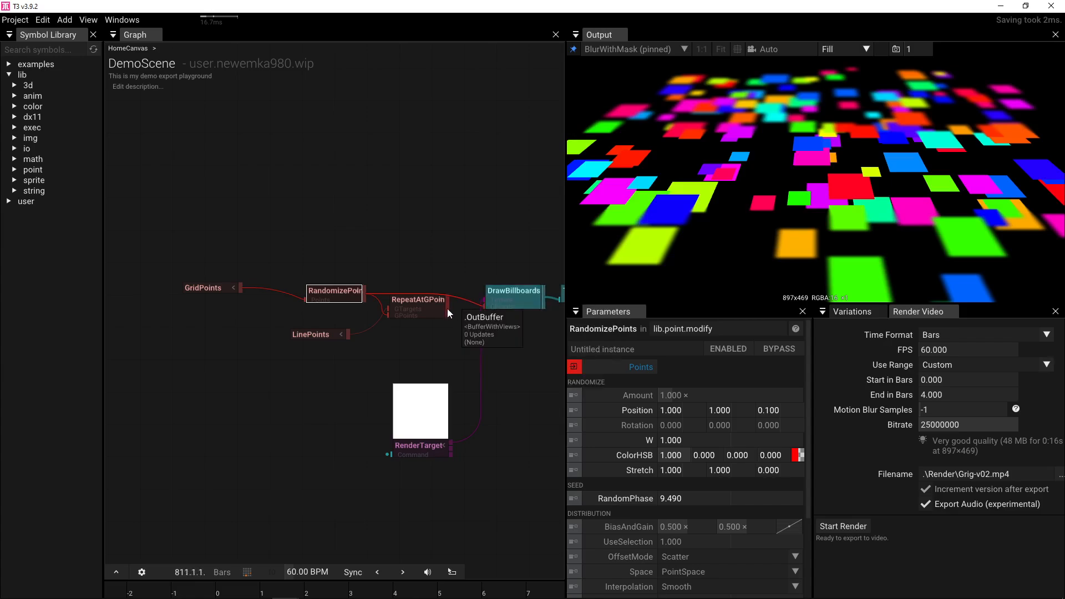
left_click_drag(447, 308, 485, 306)
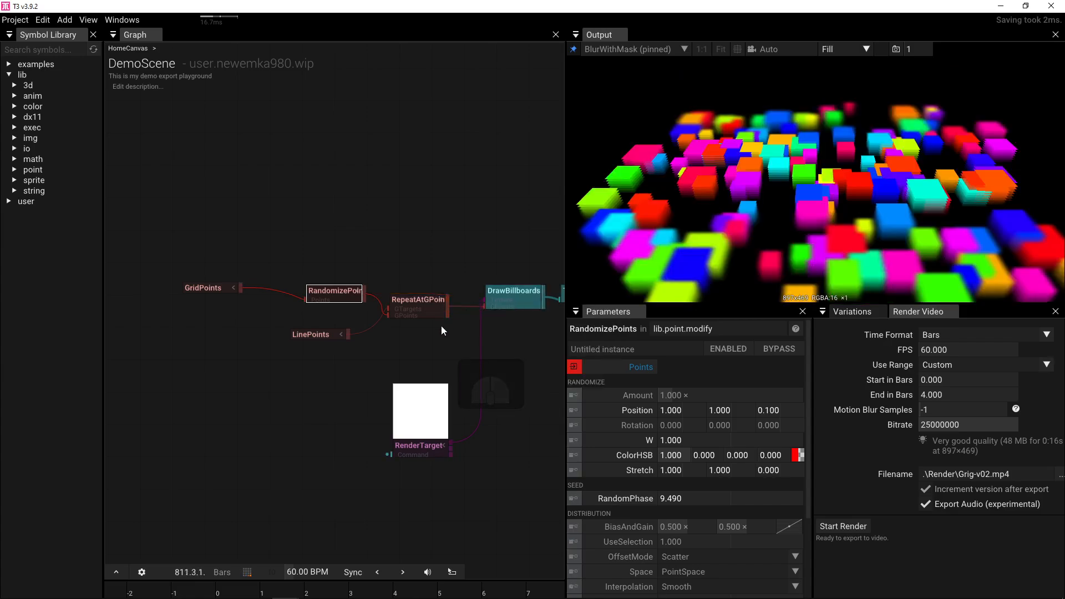
left_click(439, 314)
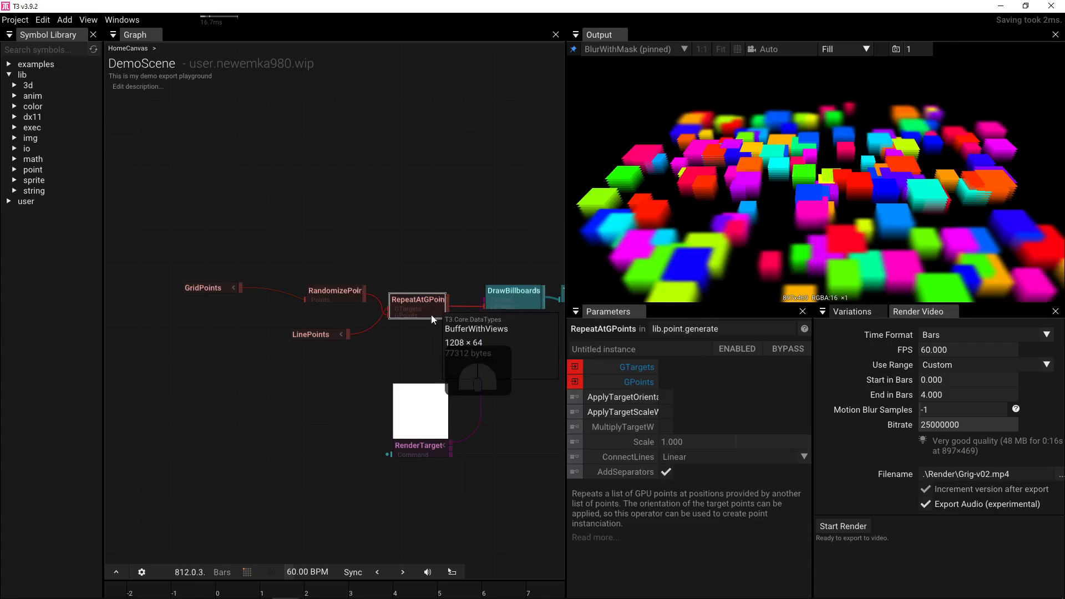
left_click(665, 411)
left_click(665, 396)
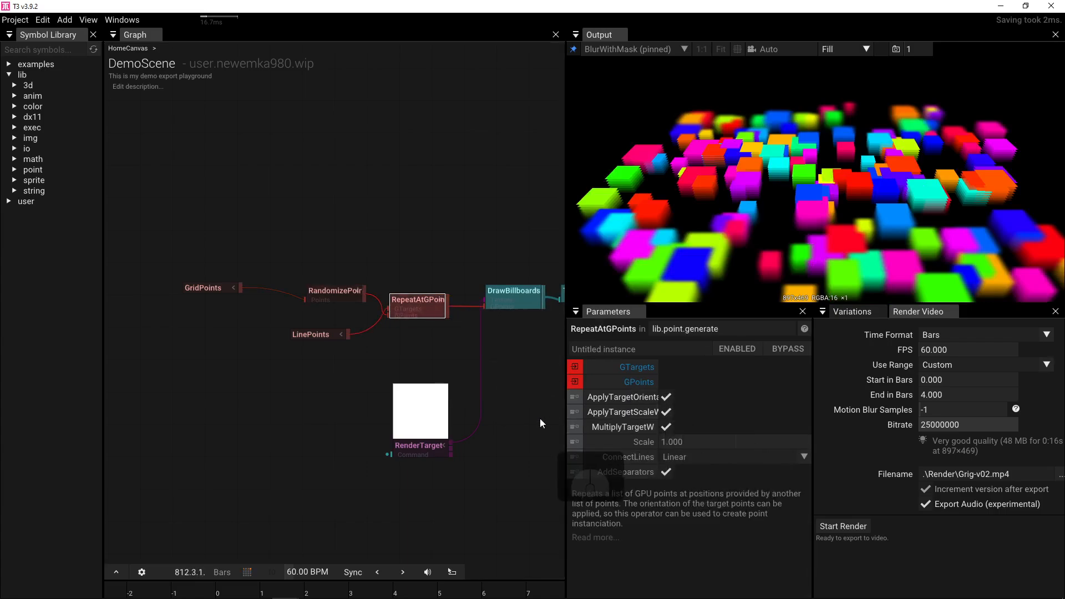
left_click(668, 474)
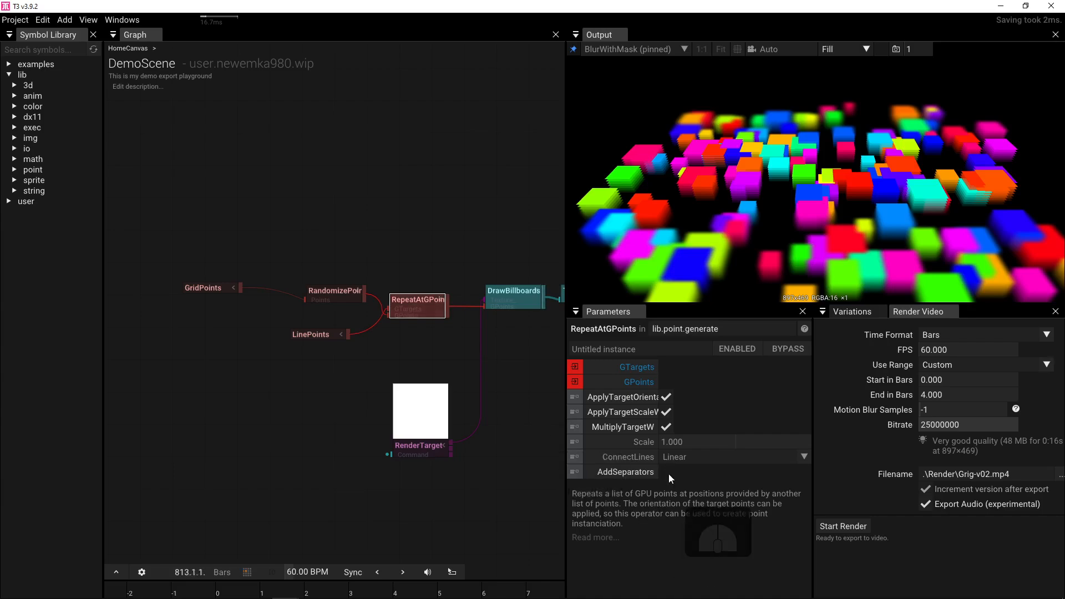
left_click(668, 473)
left_click(801, 458)
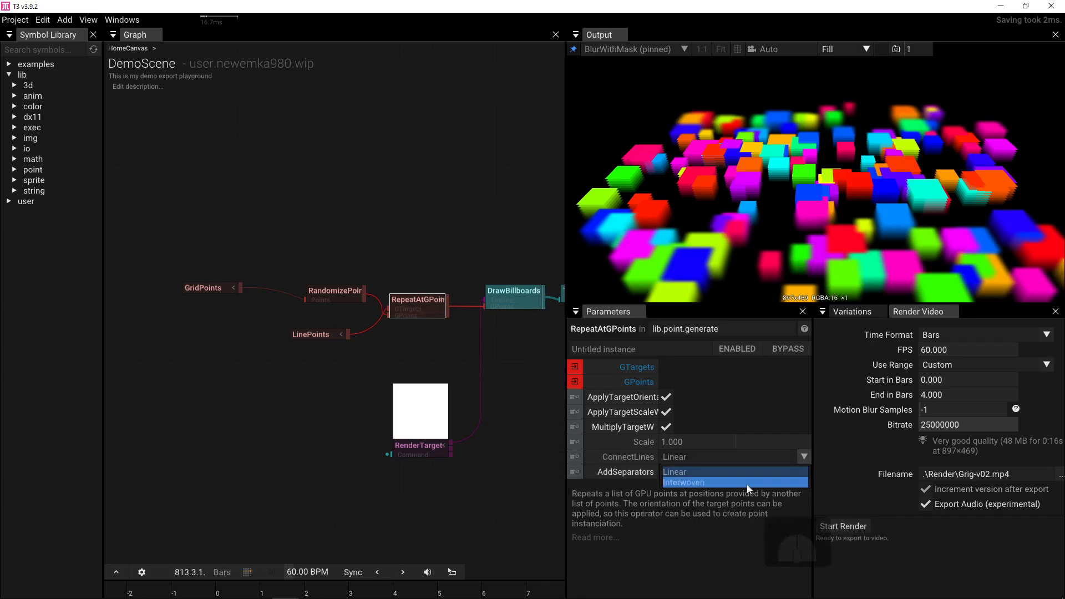
left_click(746, 484)
left_click(802, 461)
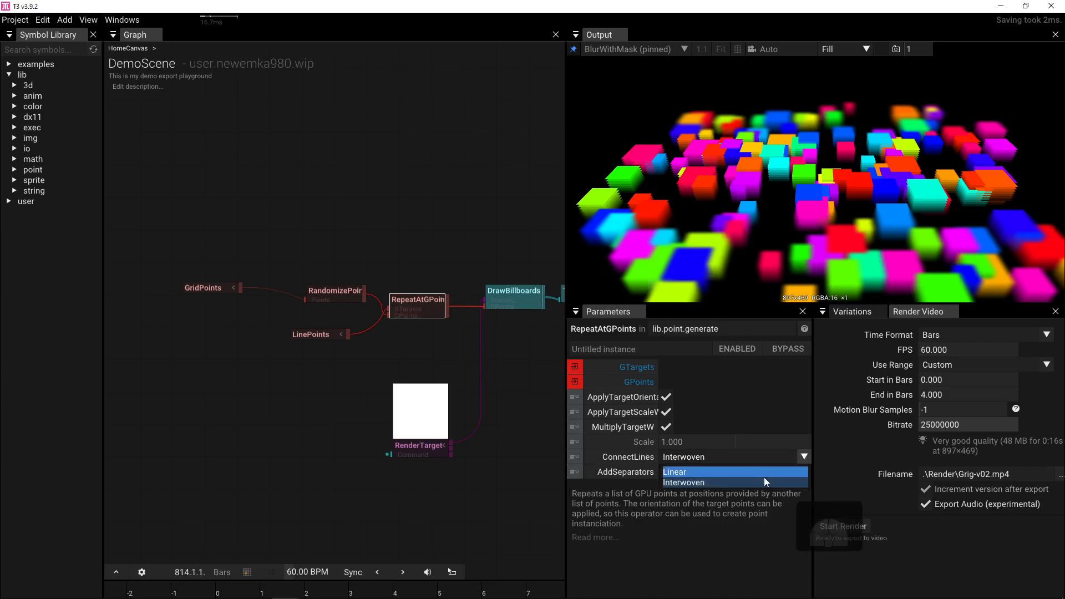
left_click(750, 474)
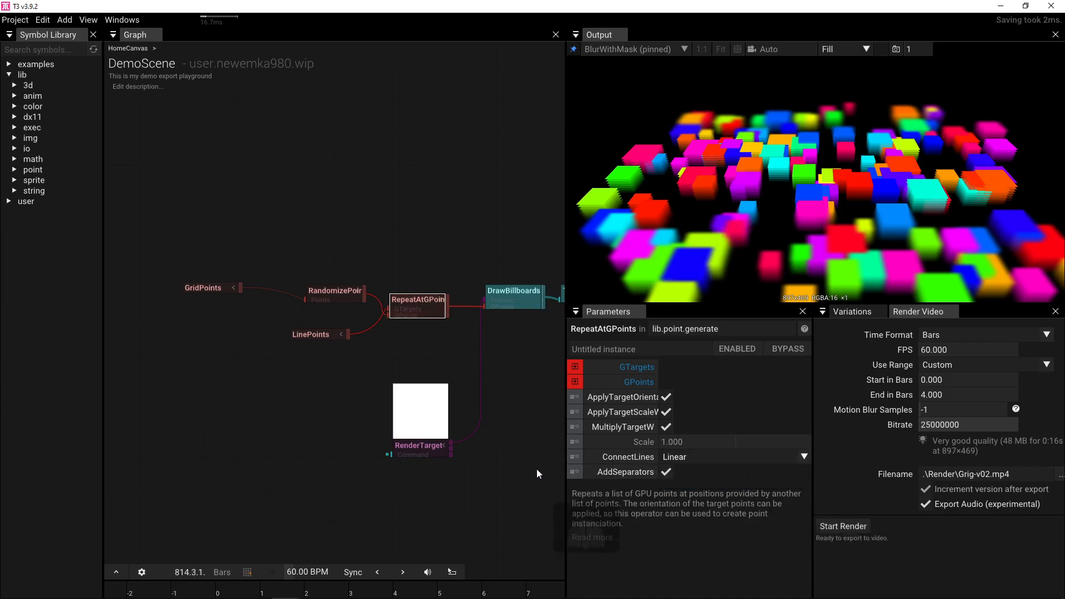
left_click(665, 398)
left_click(664, 412)
left_click(665, 426)
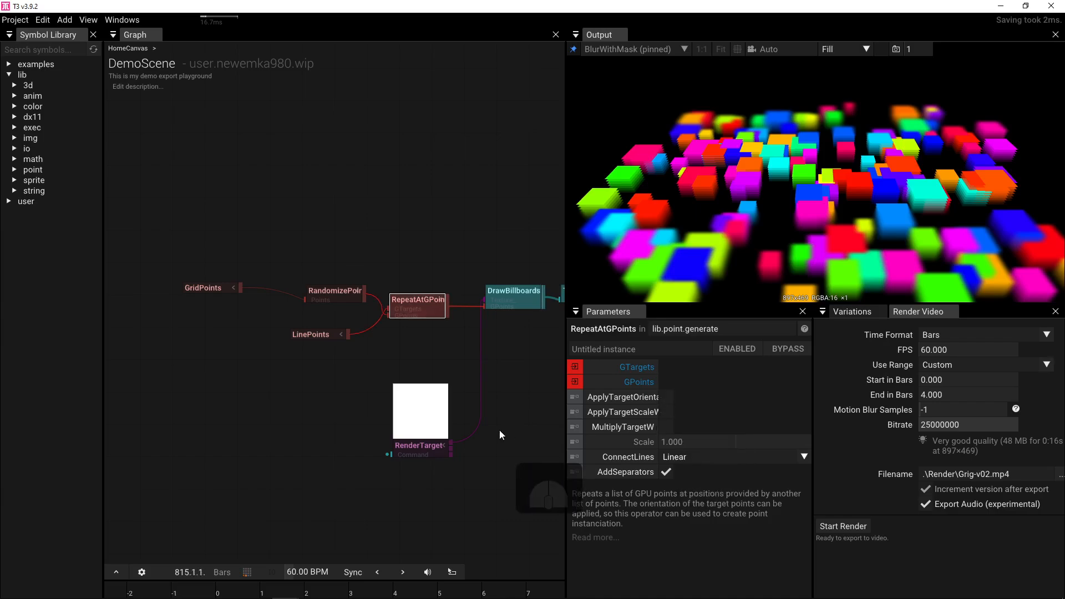
left_click(665, 424)
left_click(664, 425)
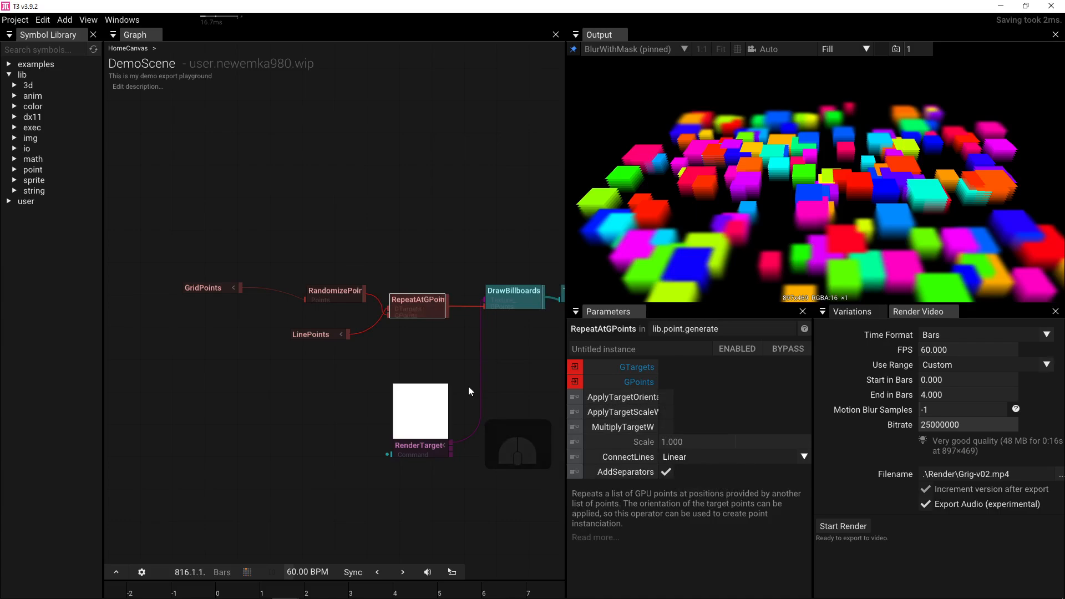
- Pull Transform out of the chain and orbit the Camera to position -3.539, -0.060, 1.448
left_click_drag(444, 353, 339, 362)
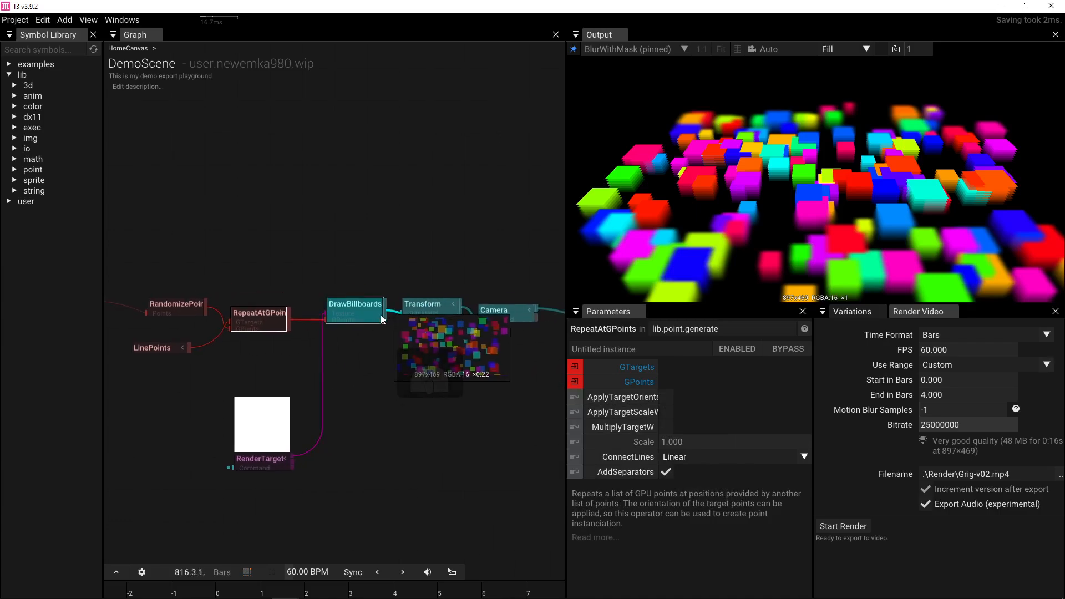
left_click_drag(438, 305, 449, 222)
left_click(493, 313)
left_click_drag(746, 152, 813, 148)
scroll(813, 149, "down", 3)
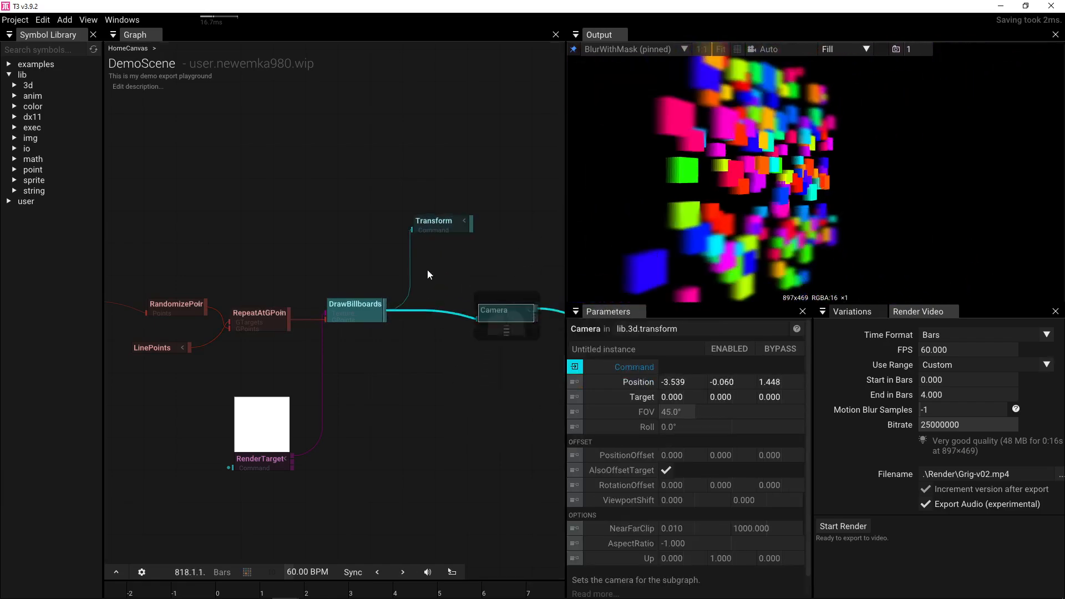
left_click_drag(249, 278, 337, 271)
left_click_drag(296, 305, 386, 307)
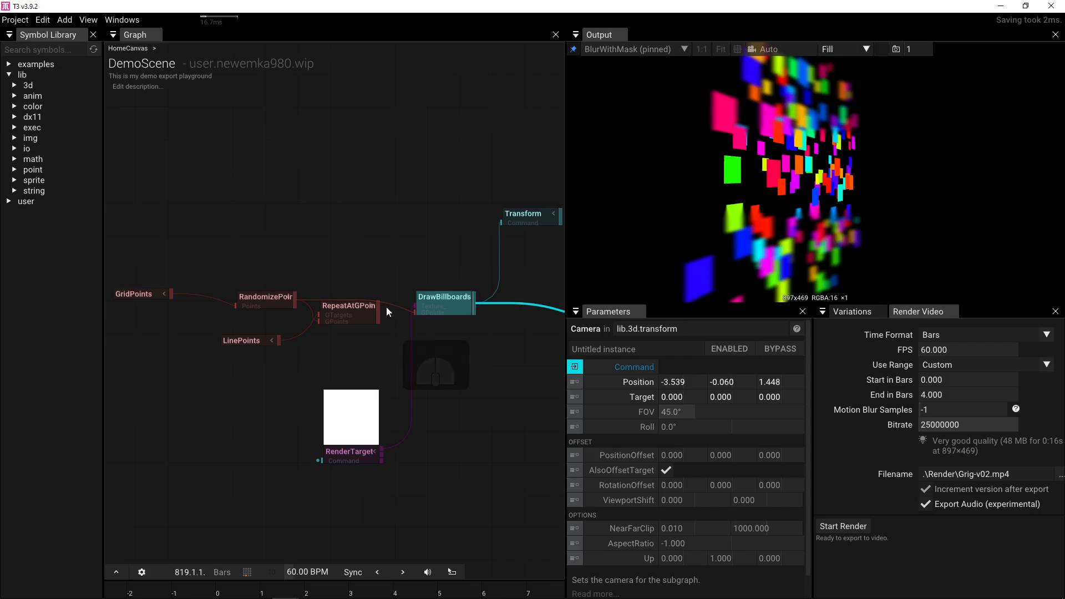
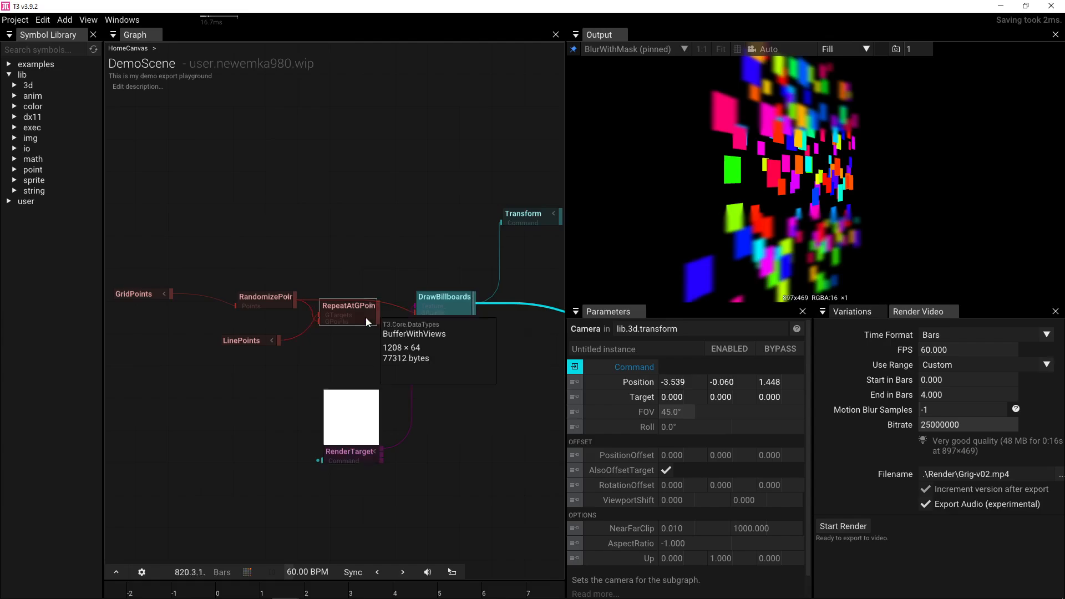
- Feed RepeatAtGPoints into DrawBillboards' GPoints and select LinePoints to show its parameters
left_click_drag(378, 314, 402, 312)
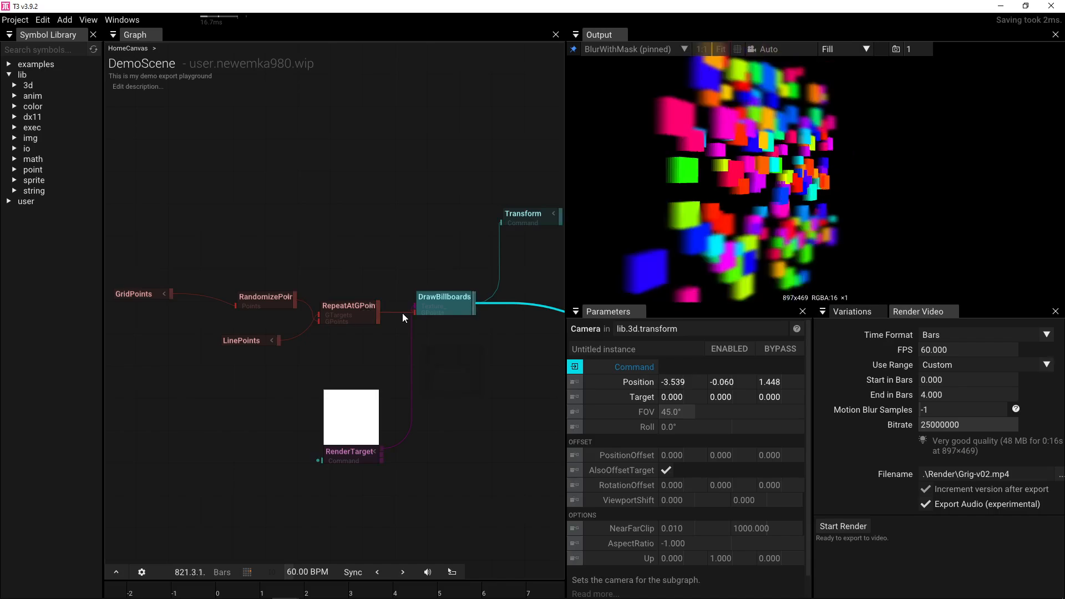
left_click(258, 341)
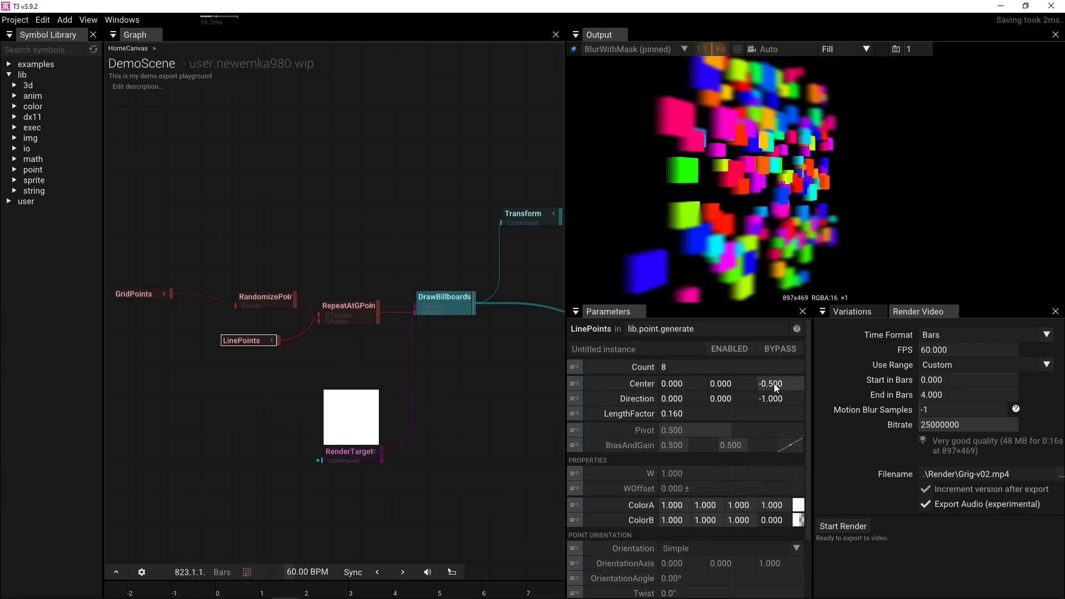
- Set LinePoints' Center Z to 0 and try wiring RandomizePoints into DrawBillboards
left_click_drag(773, 384, 940, 383)
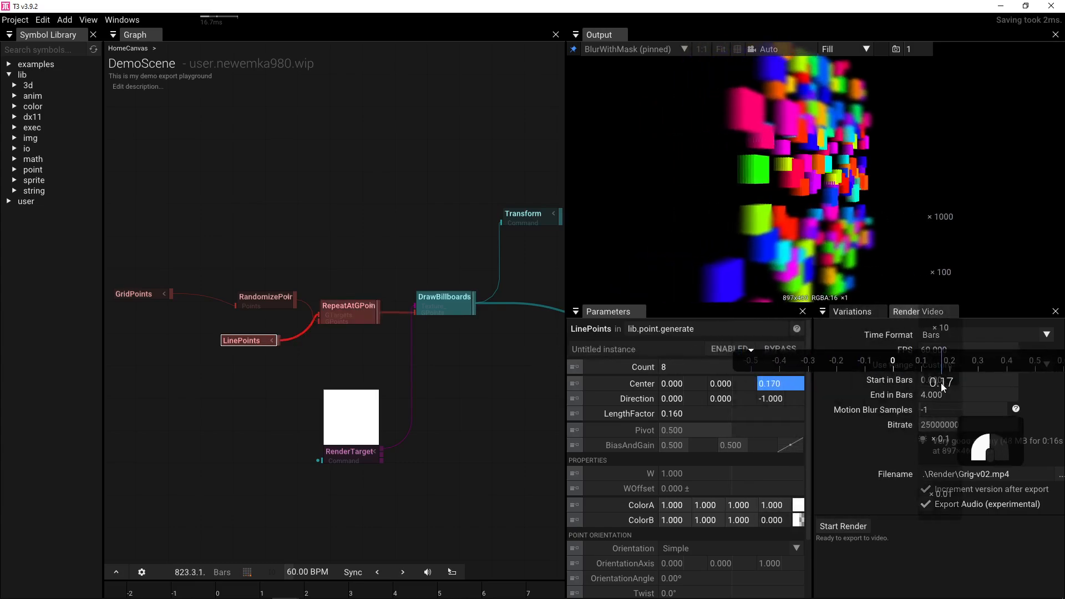
left_click(793, 381)
type("0")
key("Return")
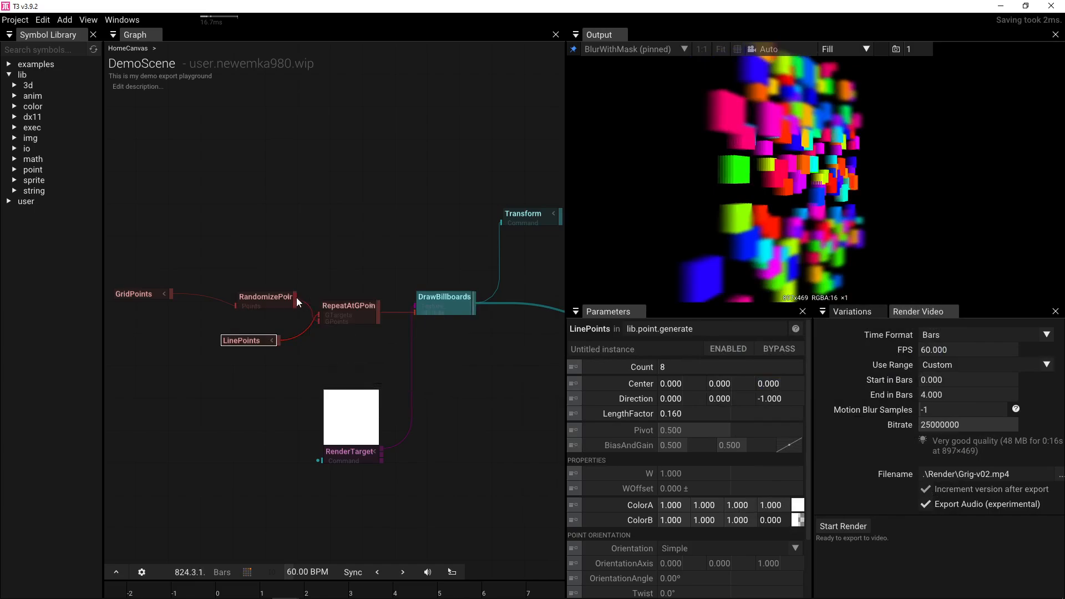
left_click_drag(294, 300, 395, 306)
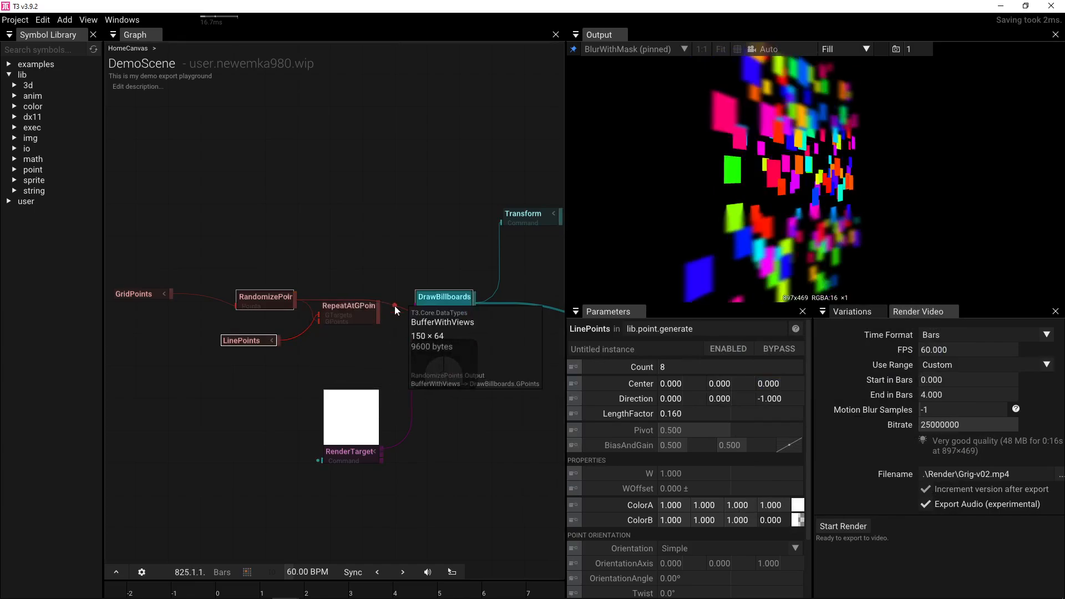
left_click(398, 311)
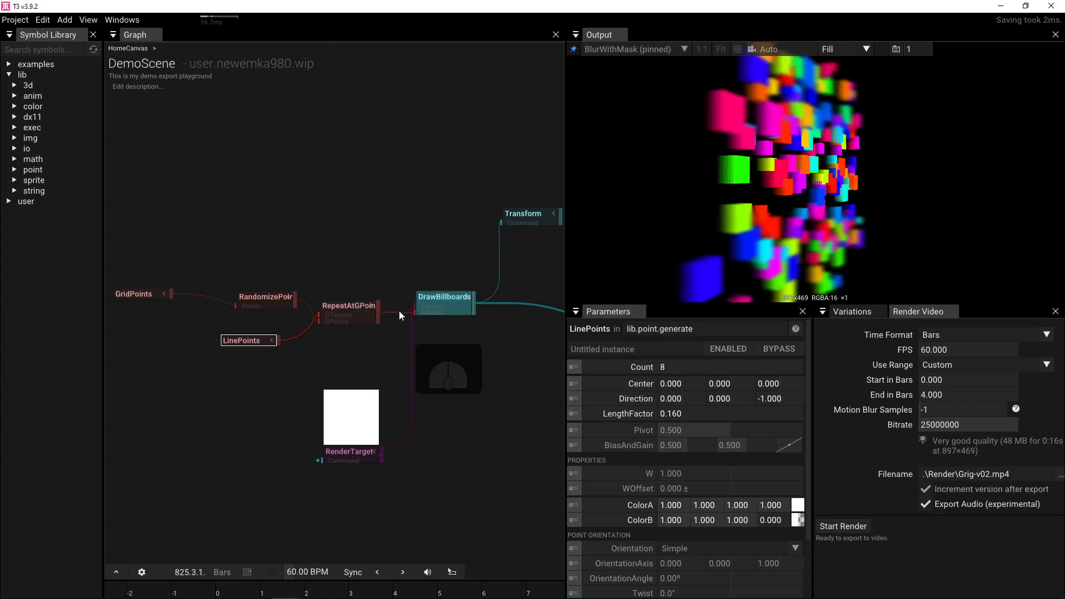
- Set LinePoints Direction Z to 1, ColorB alpha to 1 and ColorA alpha to 0
mouse_move(254, 341)
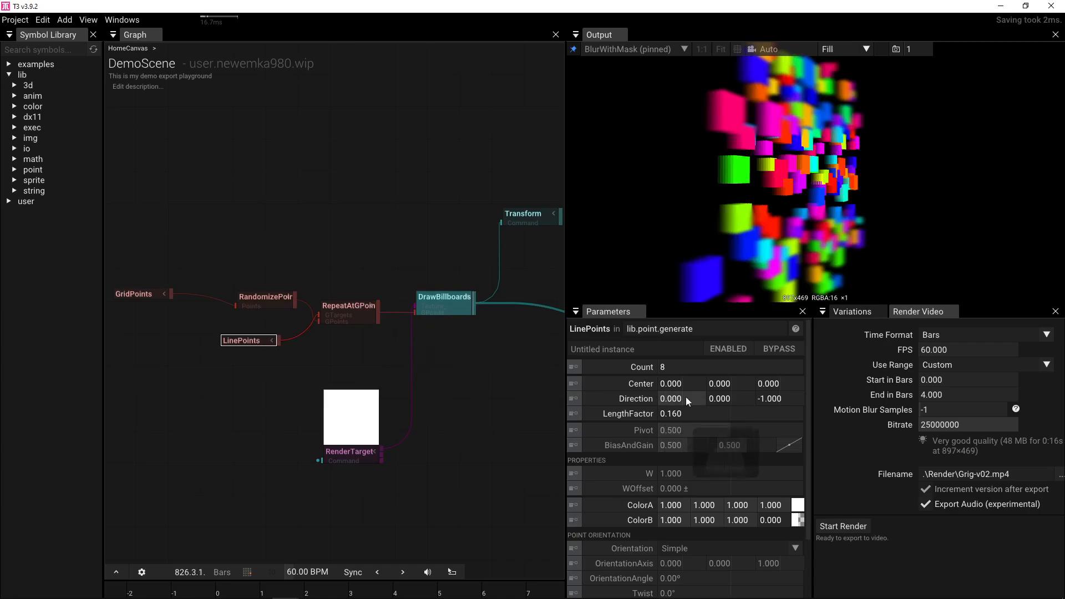
mouse_move(767, 399)
left_mouse_down()
mouse_move(571, 405)
mouse_move(643, 384)
mouse_move(910, 383)
mouse_move(1004, 344)
mouse_move(898, 401)
mouse_move(784, 404)
left_mouse_up()
type("1")
key("Return")
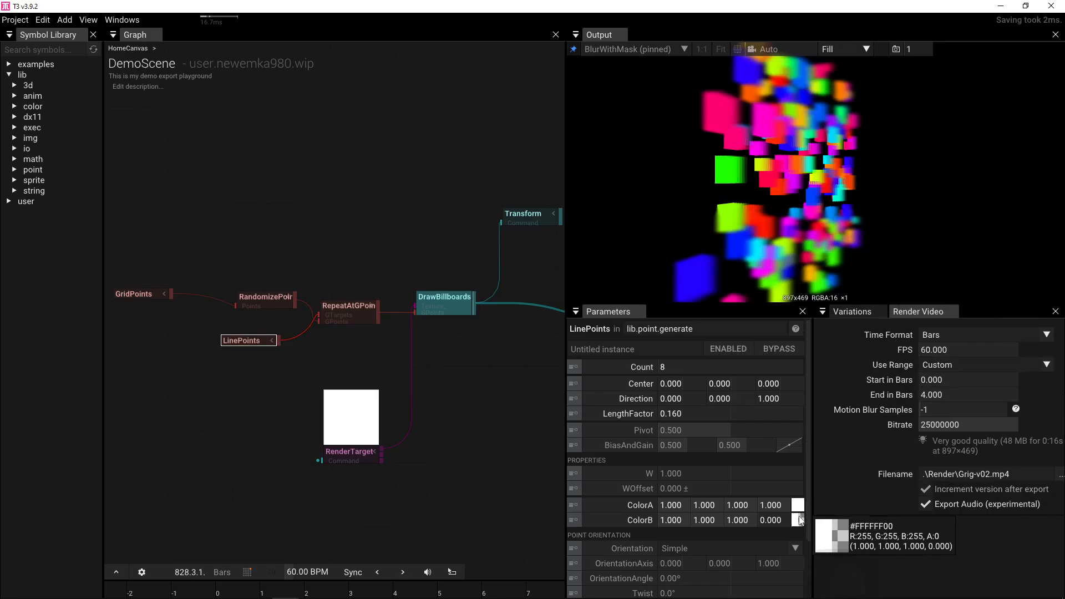
left_click(775, 520)
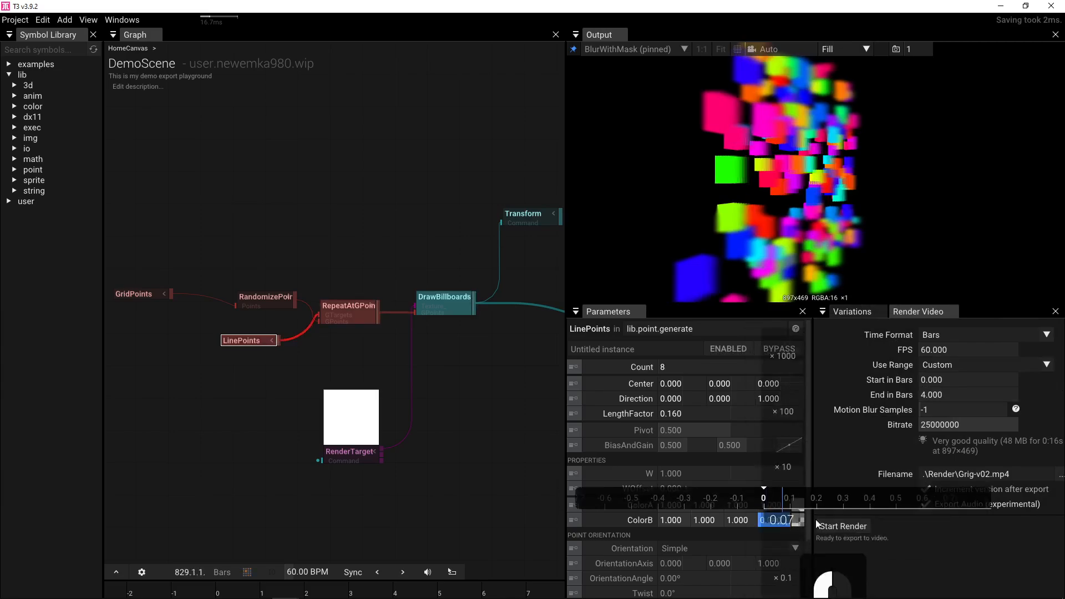
type("1")
key("Return")
left_click_drag(775, 506, 272, 479)
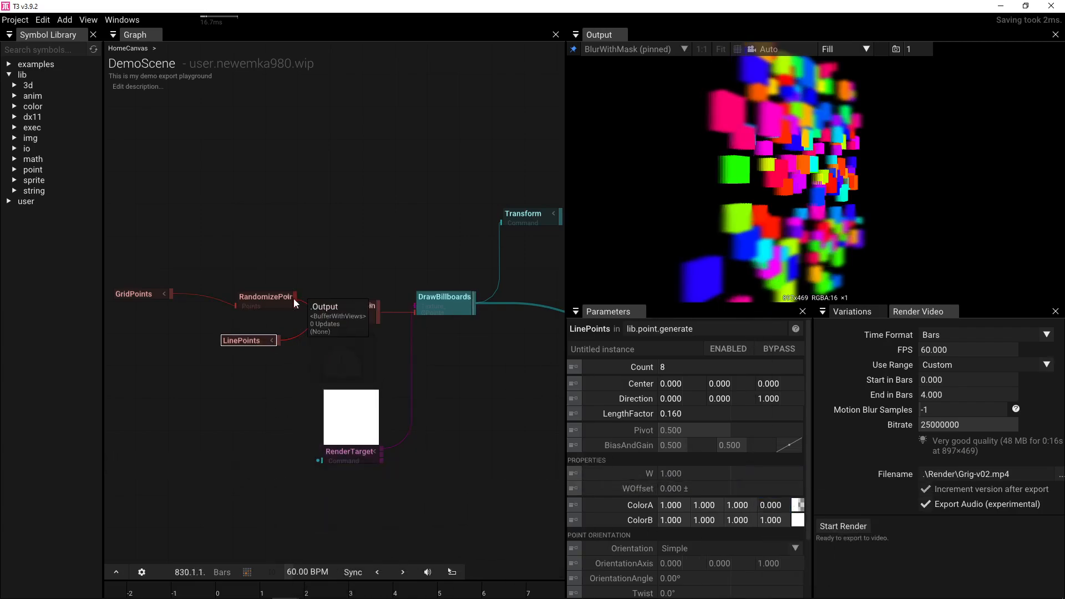
- Wire RandomizePoints into DrawBillboards, LinePoints into RepeatAtGPoints, and lower Center Z
left_click_drag(294, 299, 392, 312)
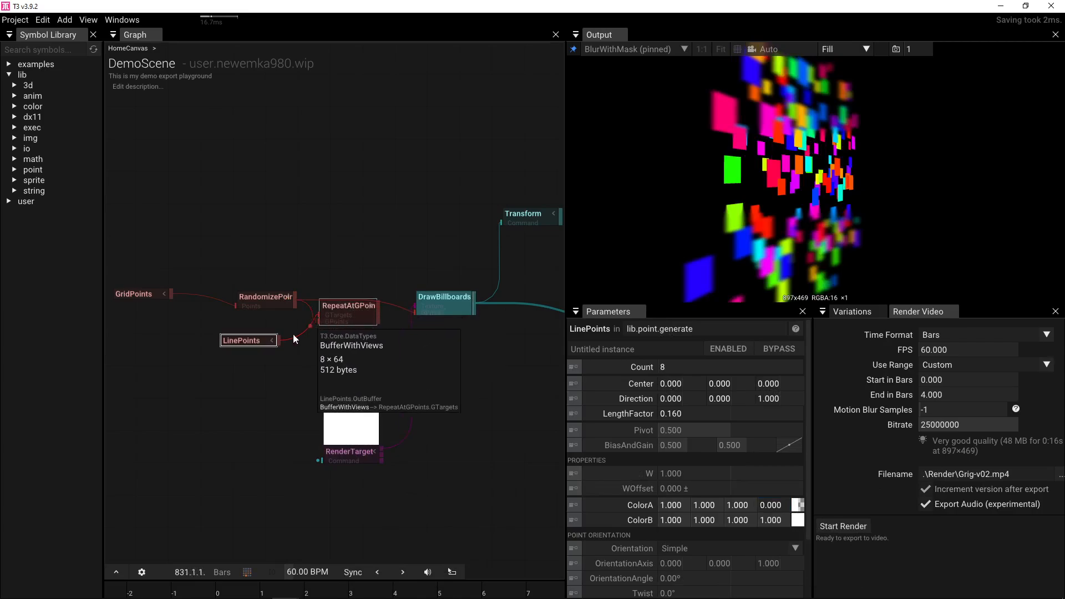
left_click_drag(277, 339, 398, 314)
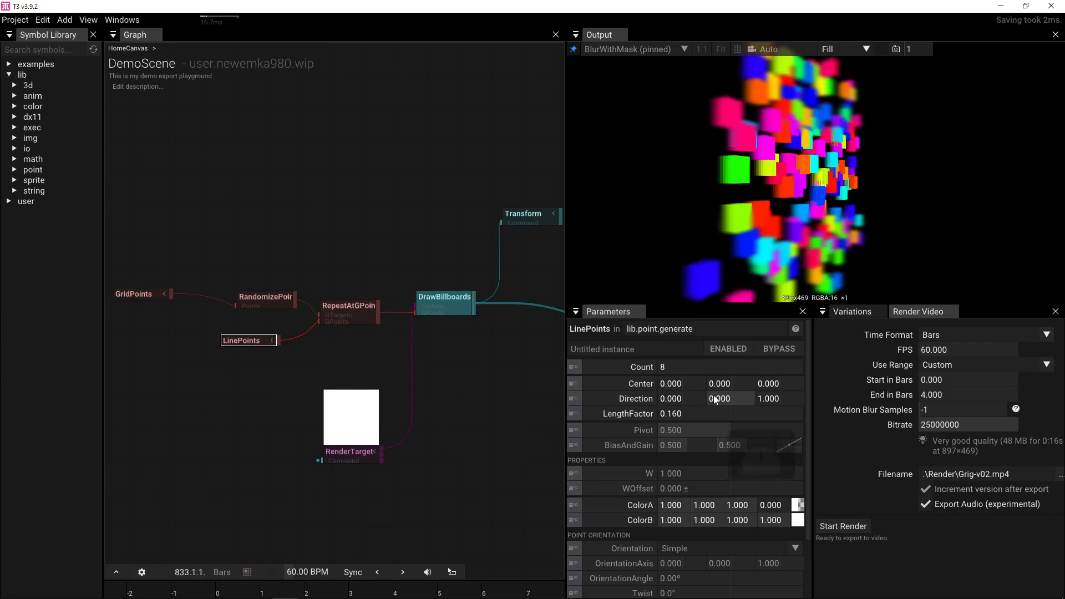
left_click_drag(770, 384, 645, 391)
- Reset LinePoints' Center and LengthFactor to their defaults
left_click(589, 383)
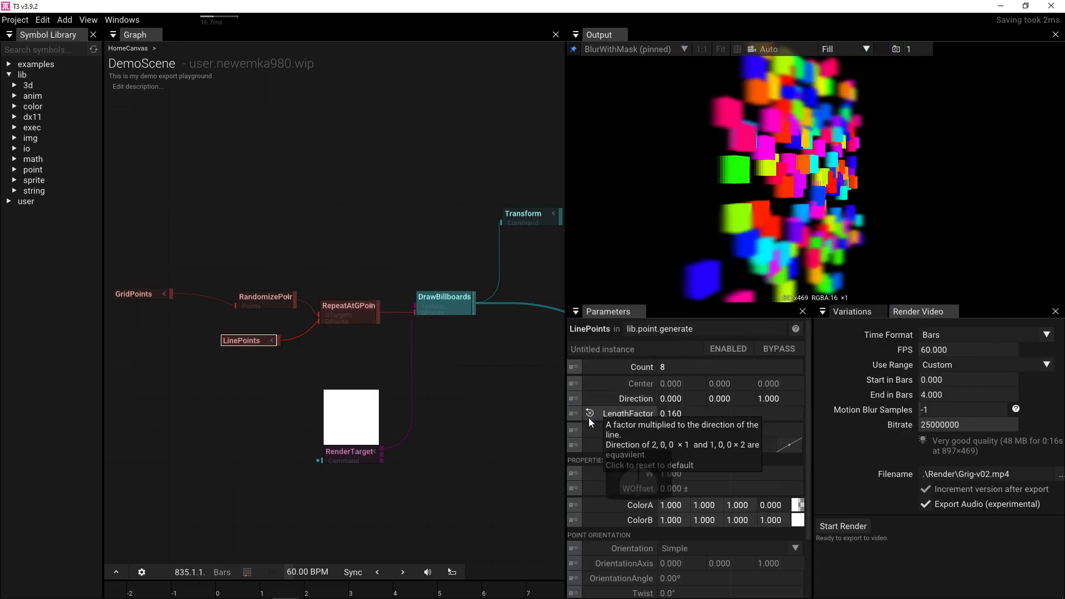
left_click(587, 414)
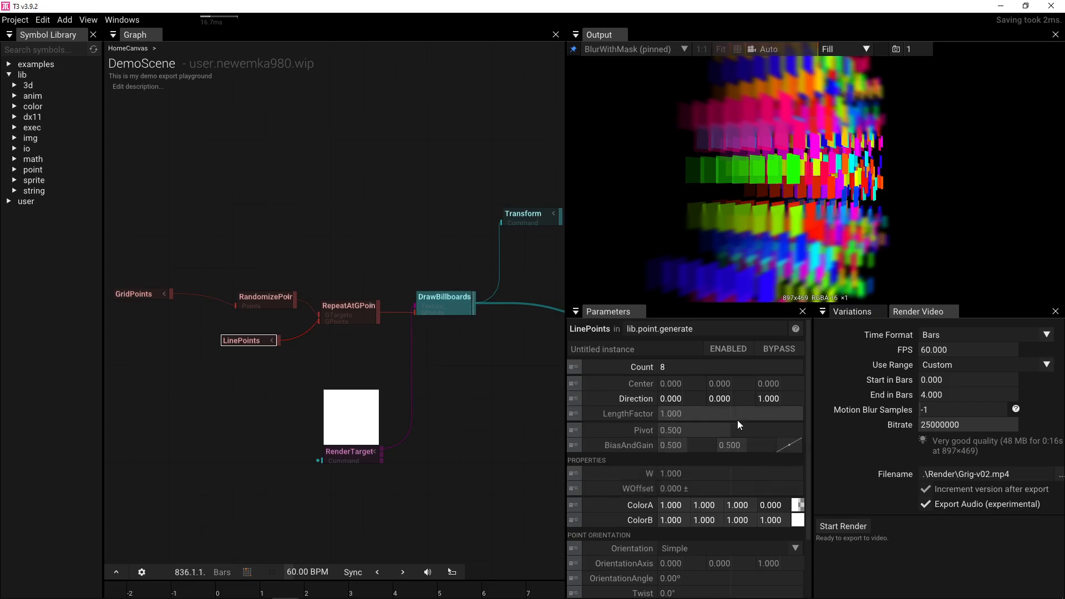
scroll(688, 505, "down", 2)
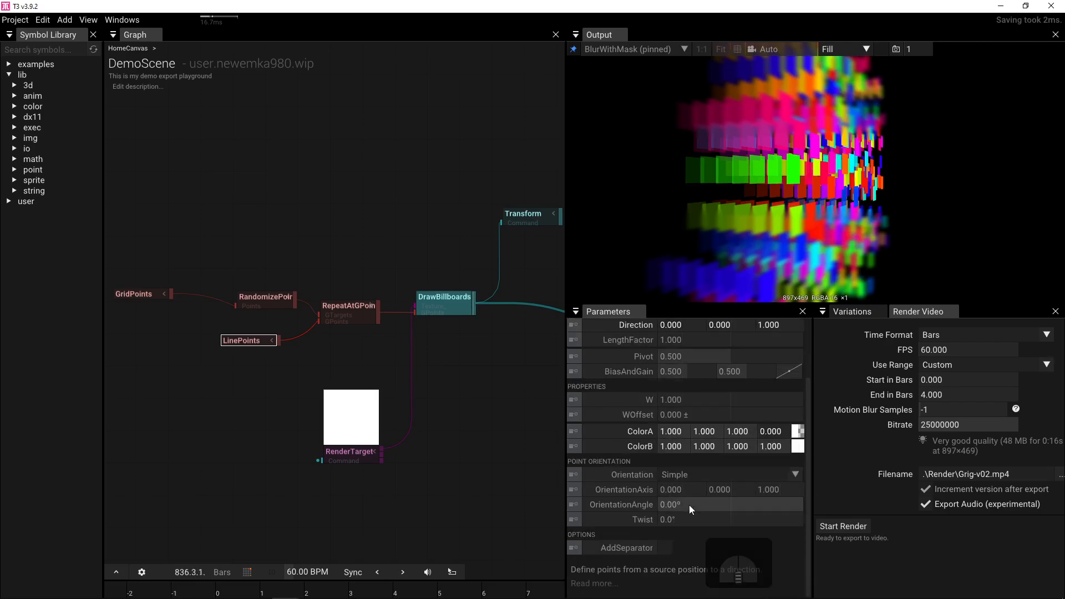
scroll(689, 505, "up", 2)
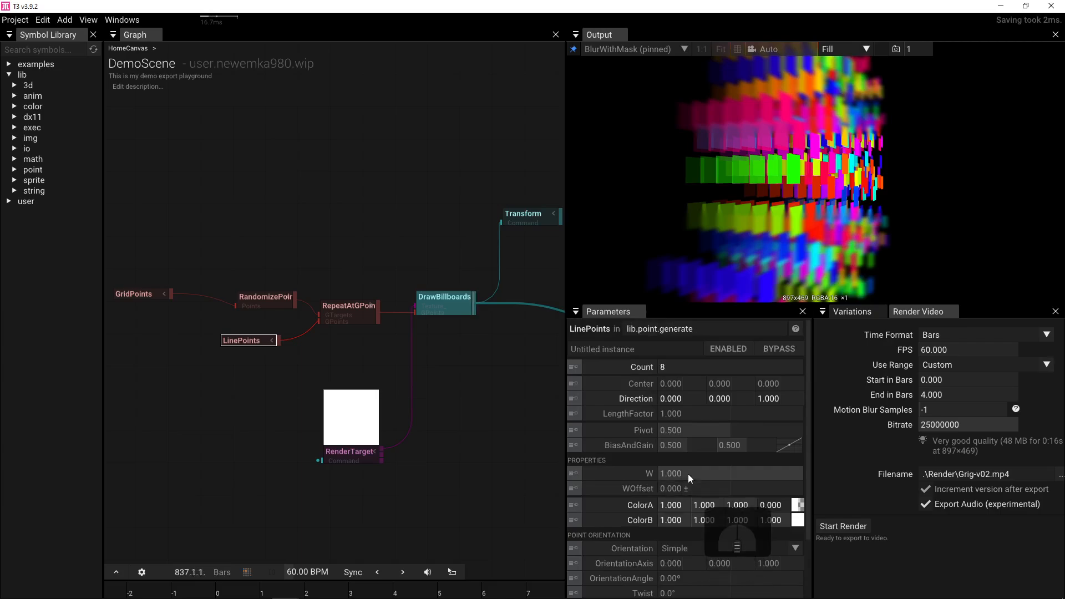
- Set LinePoints' Center Z to -0.500 and LengthFactor to 0.160
left_click_drag(760, 387, 678, 381)
left_click(782, 384)
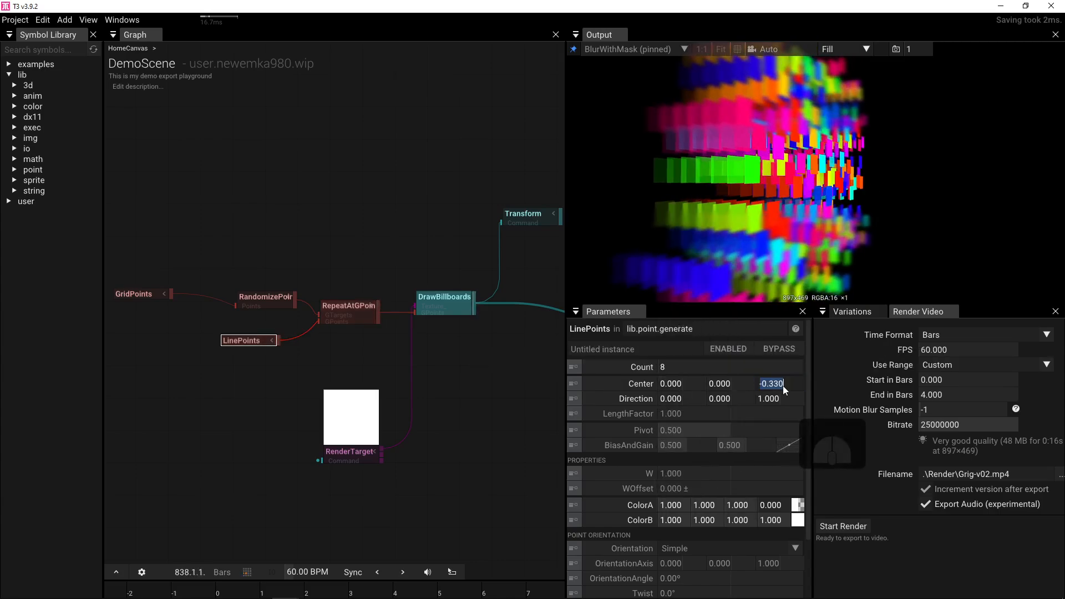
type("-0.5")
key("Return")
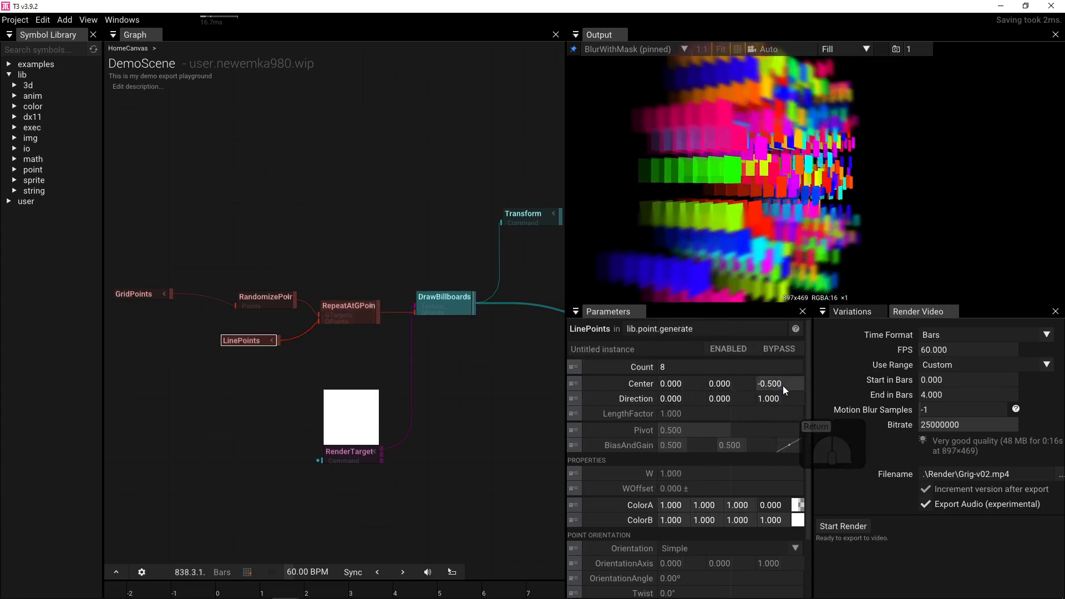
left_click(703, 414)
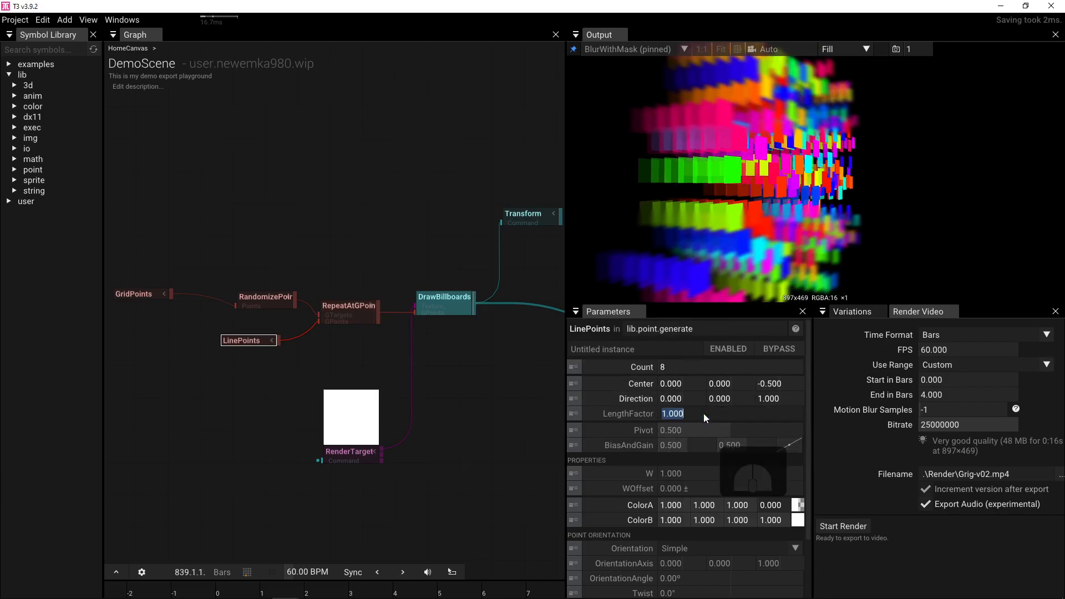
type("0.16")
key("Return")
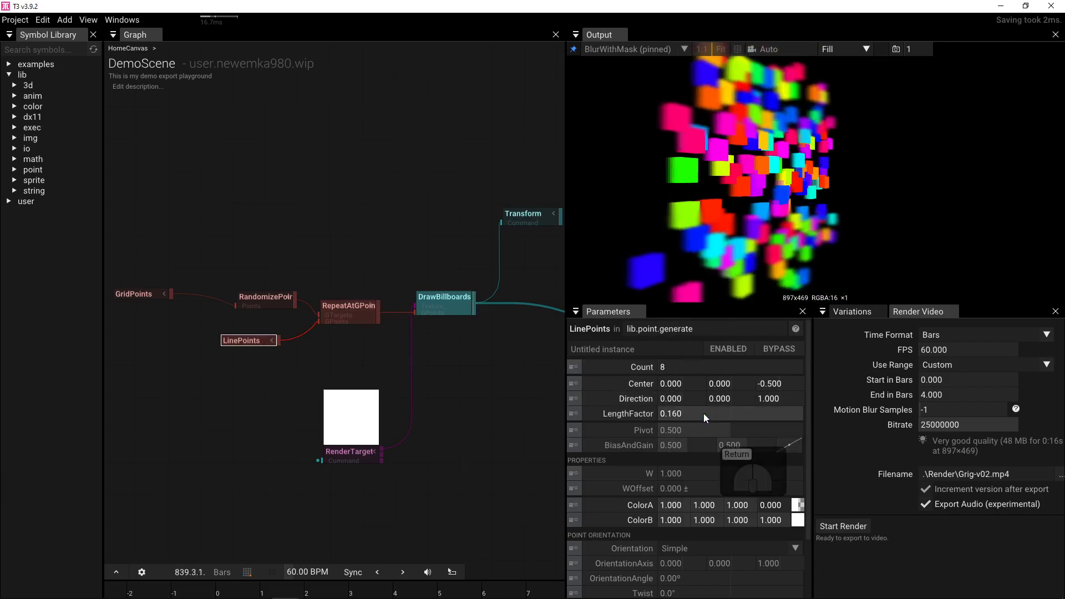
- Rewire DrawBillboards back to RepeatAtGPoints and pull a new link from RandomizePoints' output
left_click_drag(295, 301, 410, 307)
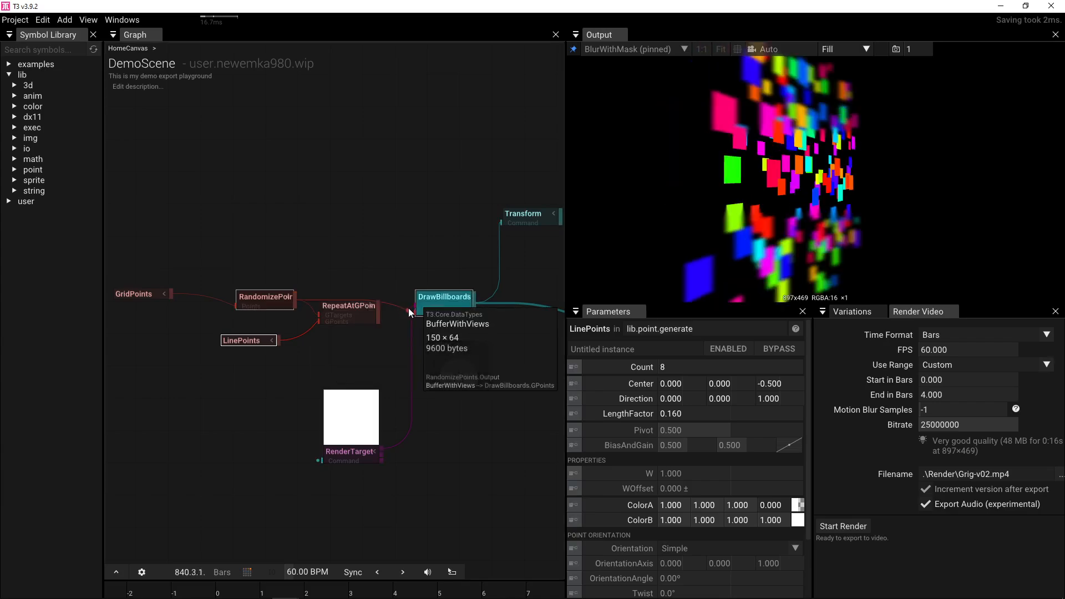
left_click_drag(378, 315, 415, 312)
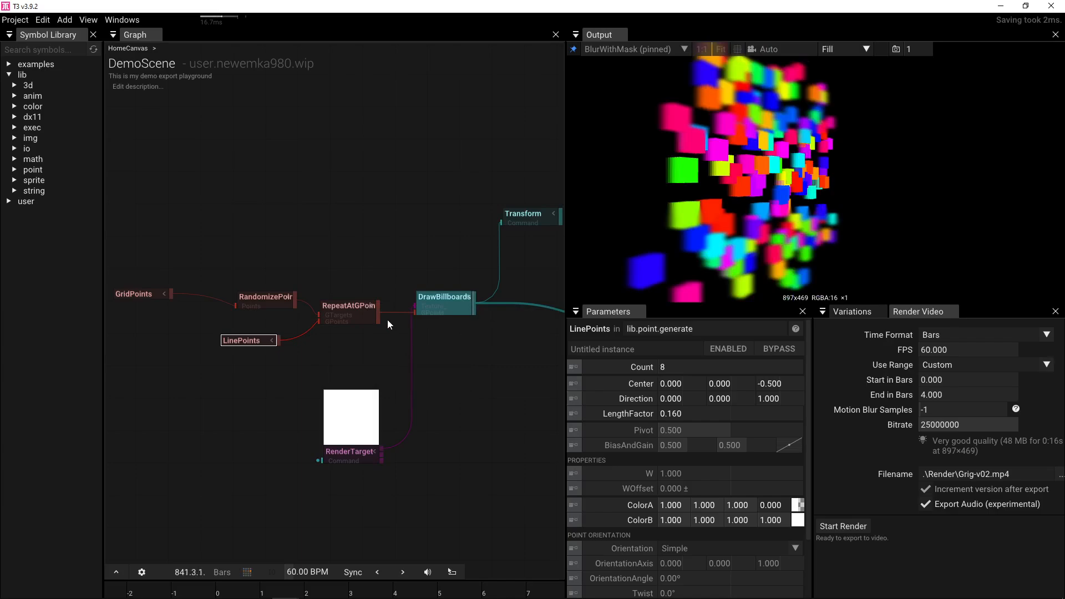
left_click_drag(318, 321, 397, 313)
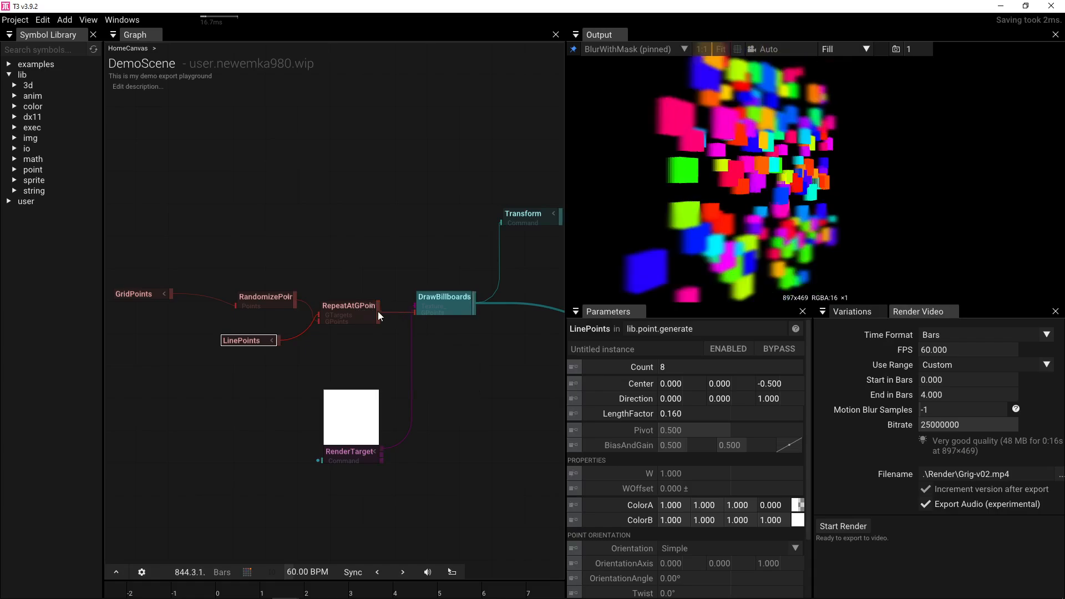
mouse_move(328, 306)
left_click_drag(295, 300, 347, 244)
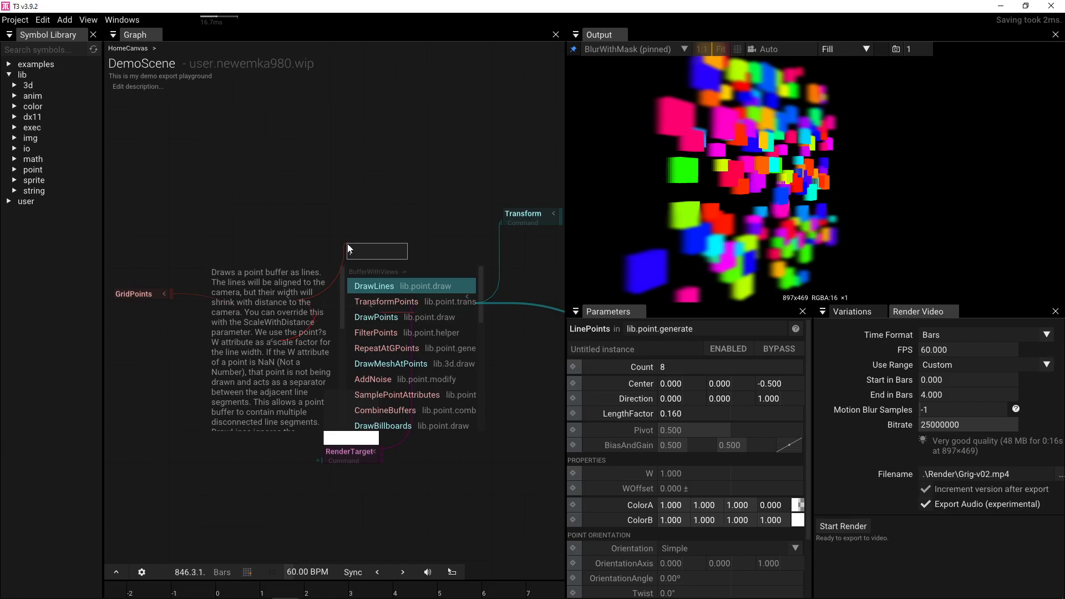
- Add a CombineBuffers node fed by RepeatAtGPoints and move RandomizePoints up beside it
type("combine")
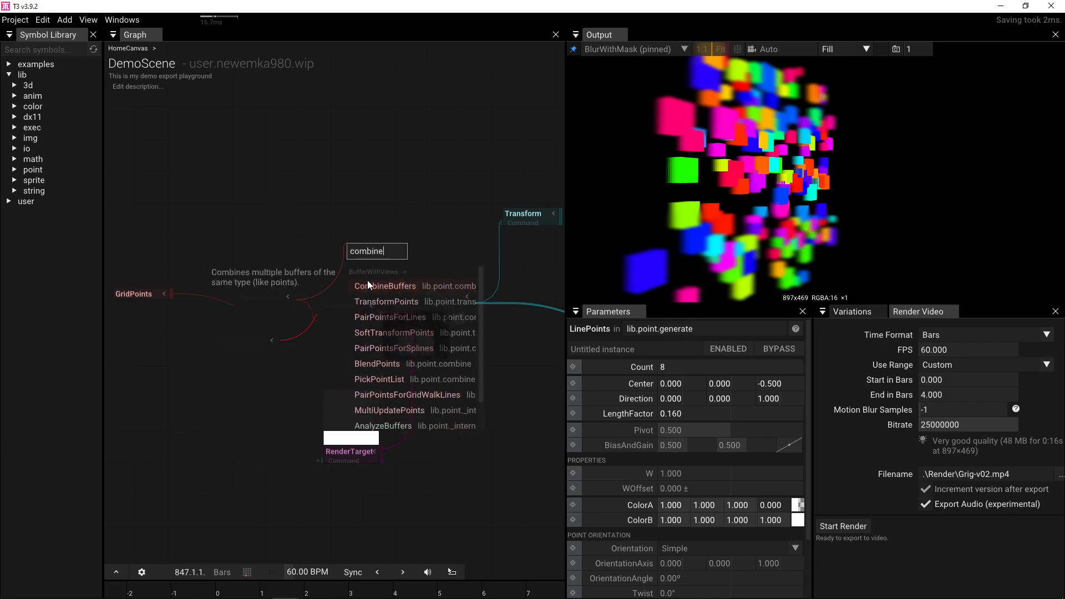
left_click(369, 284)
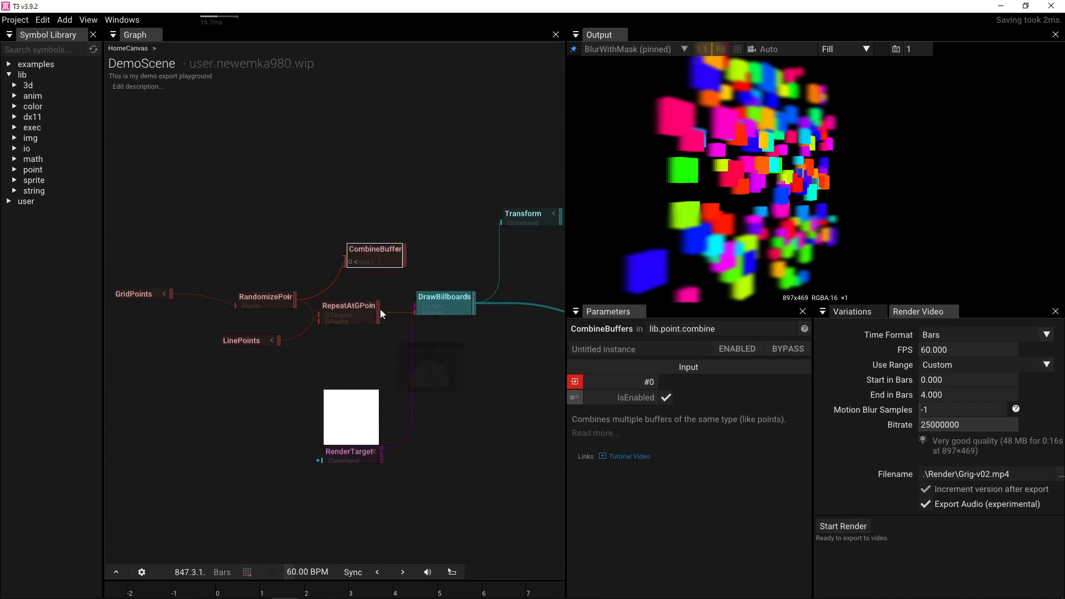
left_click_drag(381, 308, 408, 304)
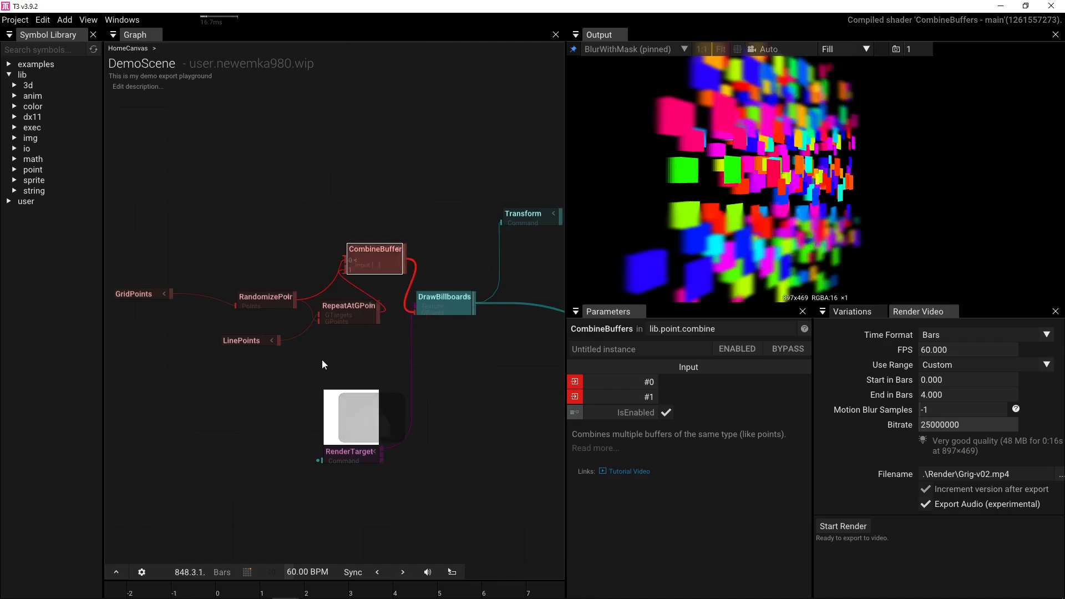
left_click_drag(267, 305, 253, 265)
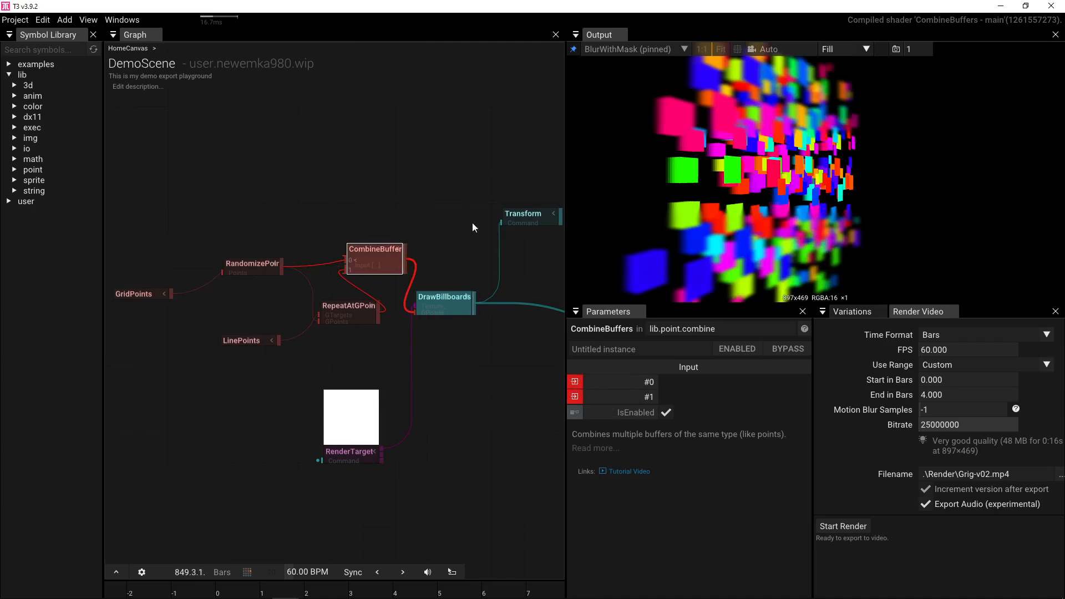
left_click(258, 264)
left_click(347, 312)
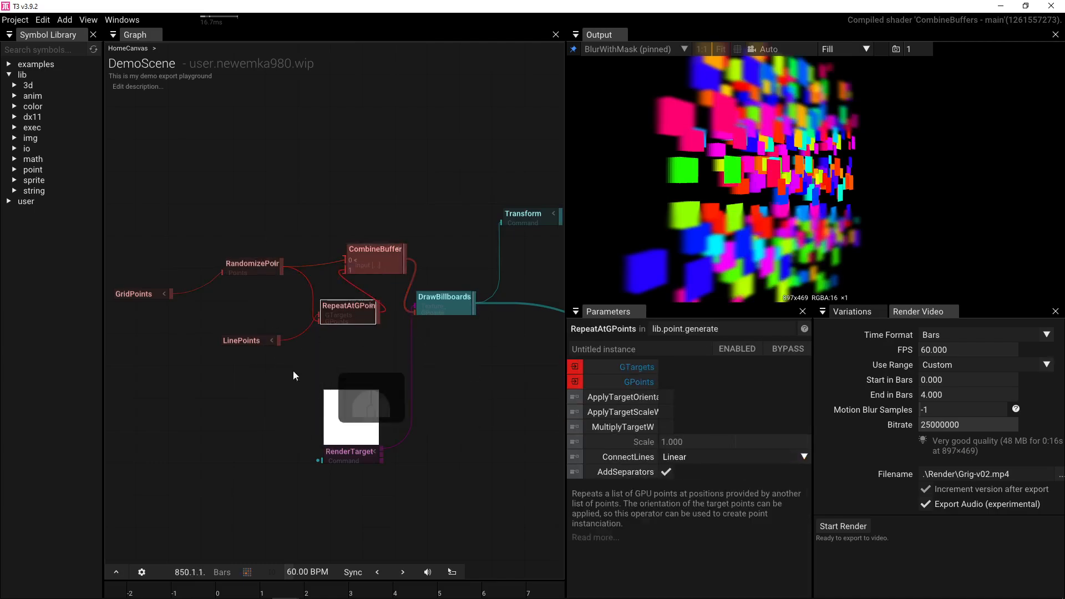
left_click_drag(226, 367, 307, 305)
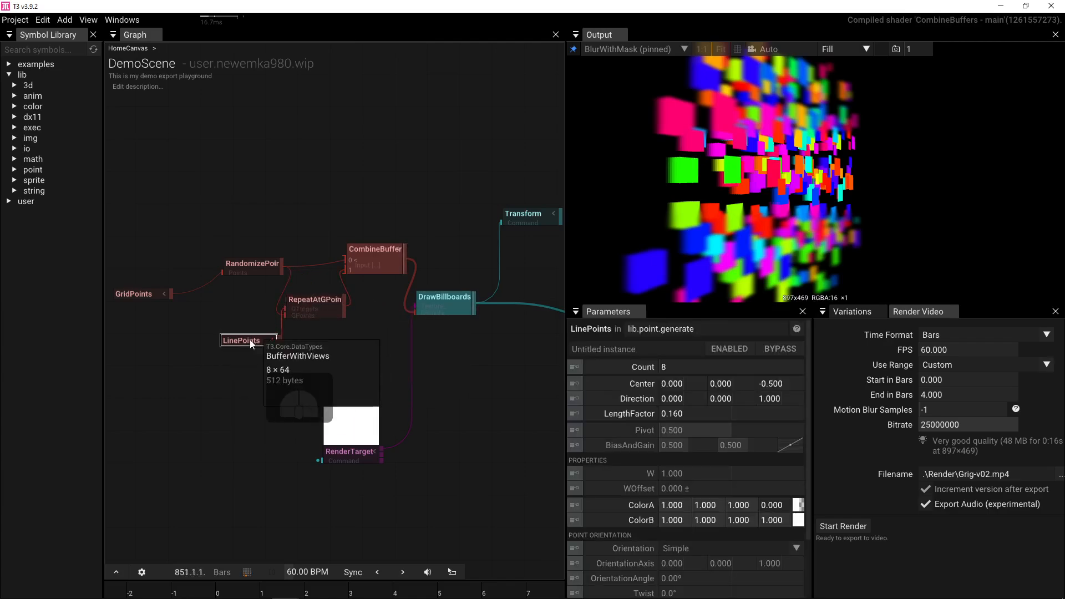
- Set LinePoints' Center Z to 0 and LengthFactor to 0.16
left_click_drag(678, 413, 724, 417)
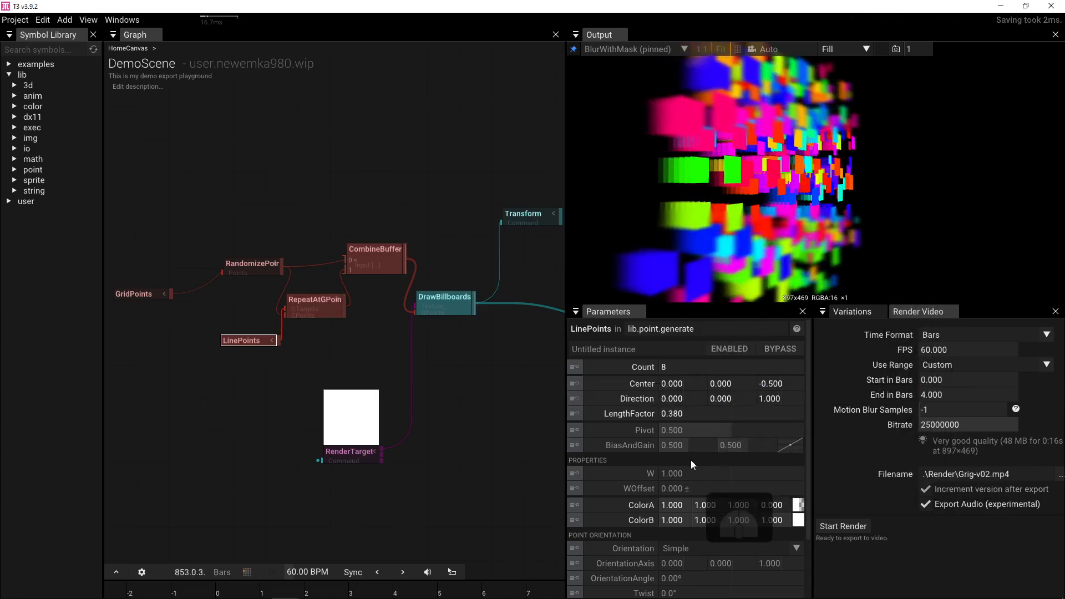
left_click_drag(777, 384, 851, 371)
left_click(780, 383)
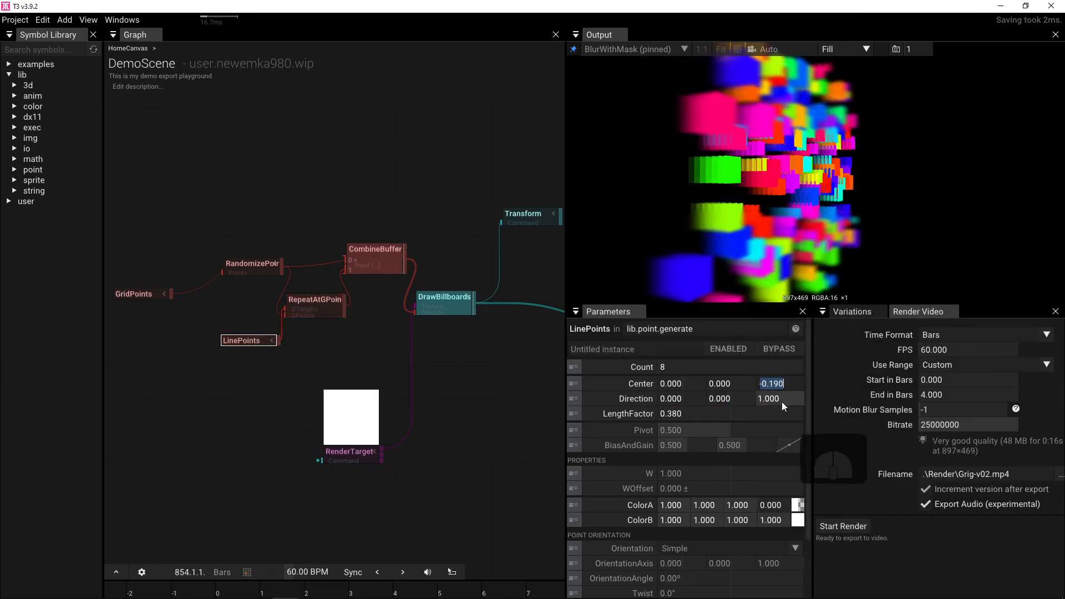
type("0")
key("Return")
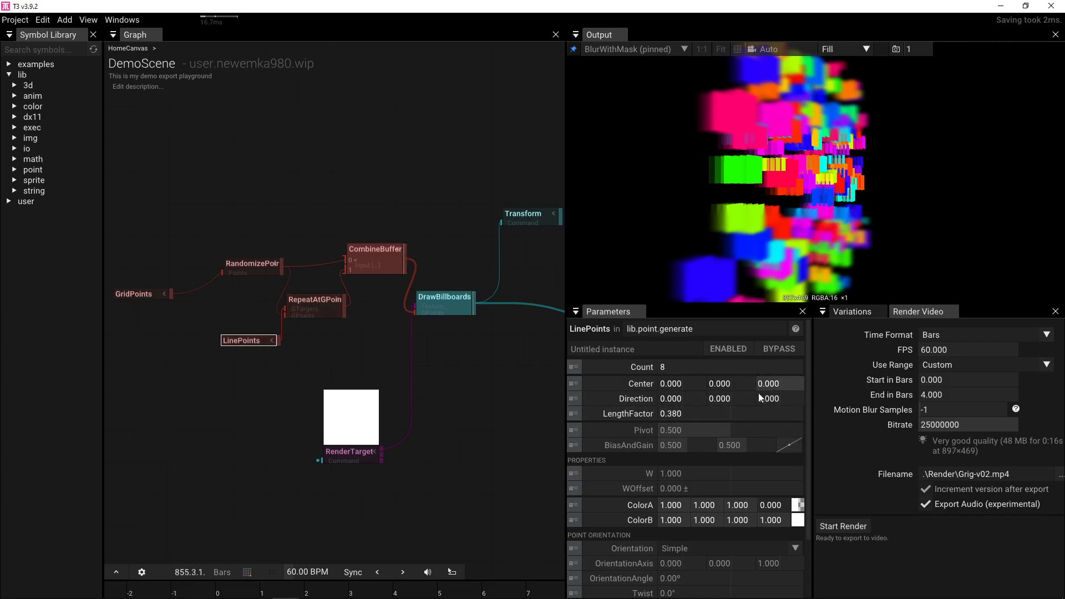
left_click(696, 415)
type("0.16")
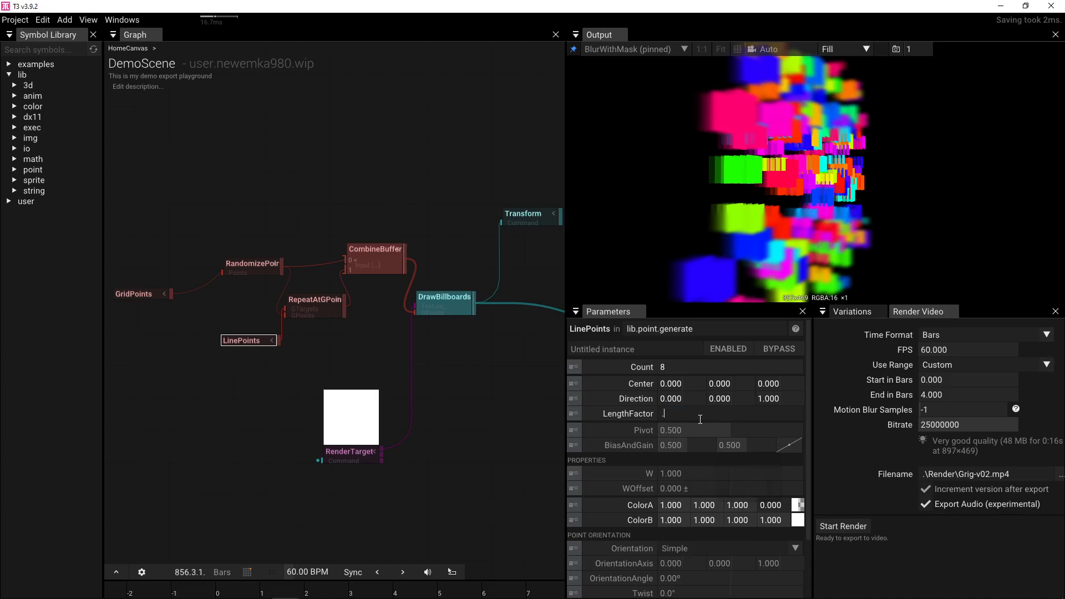
key("Return")
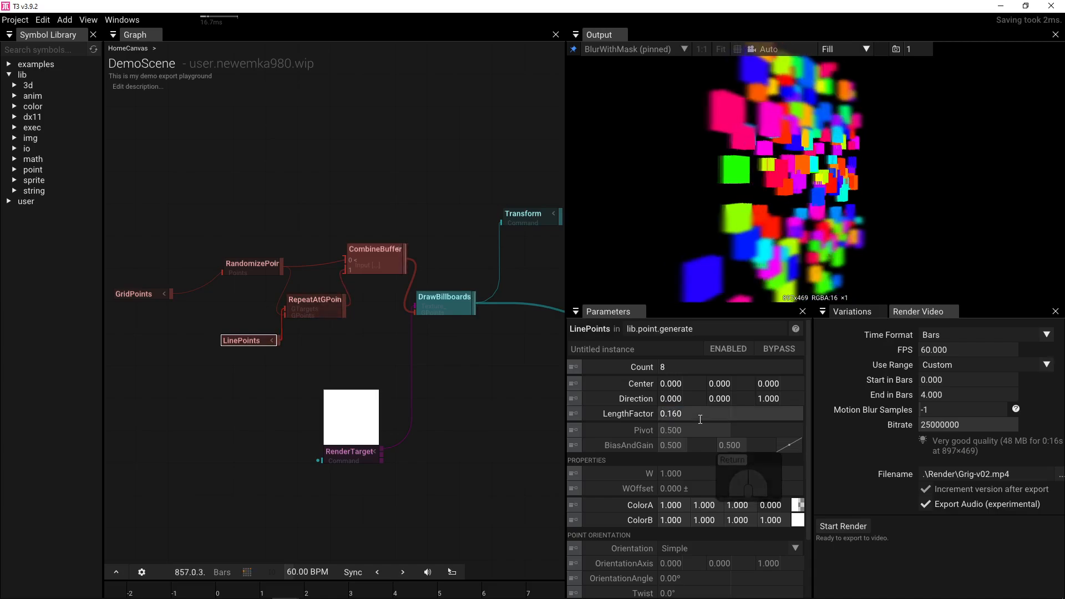
- Set Center Z to -0.080 and link RepeatAtGPoints directly to DrawBillboards
left_click(783, 385)
type("-0.8")
key("Return")
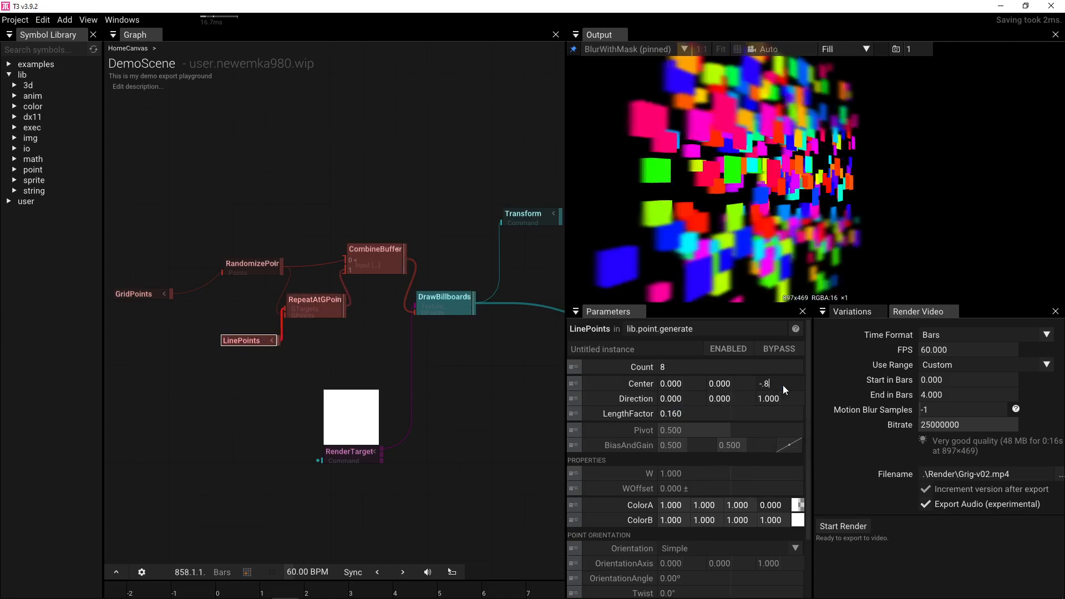
left_click_drag(783, 385, 779, 387)
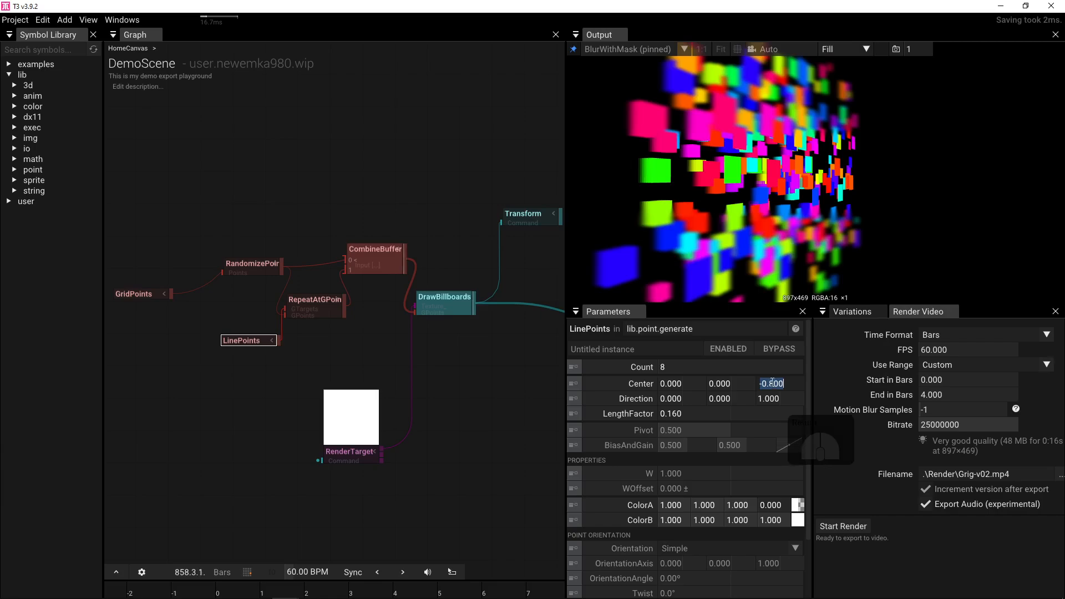
left_click(770, 384)
type("0")
key("Return")
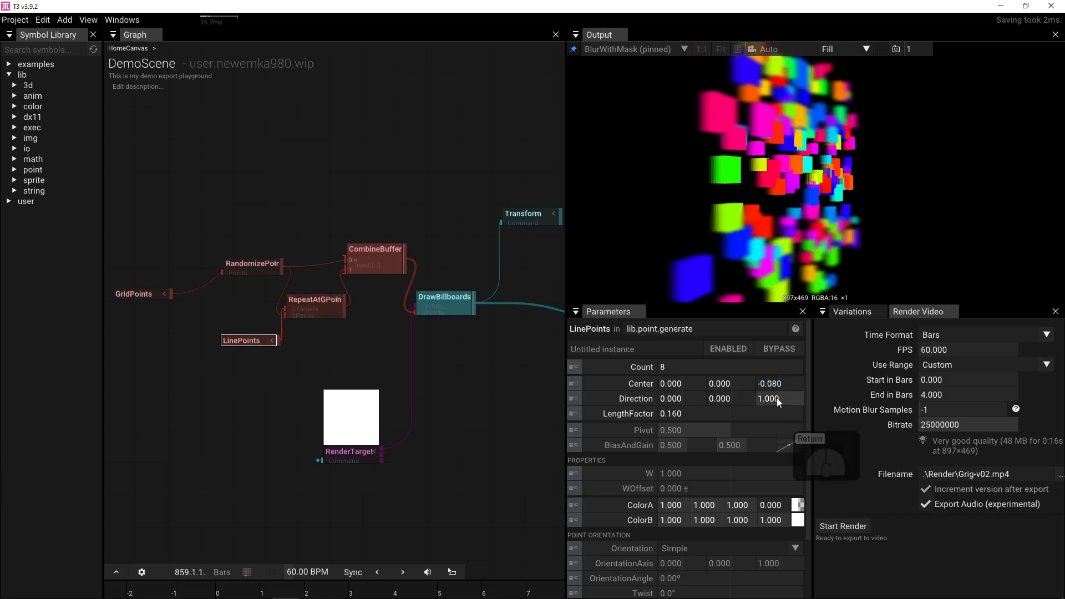
left_click_drag(345, 305, 416, 312)
left_click(374, 261)
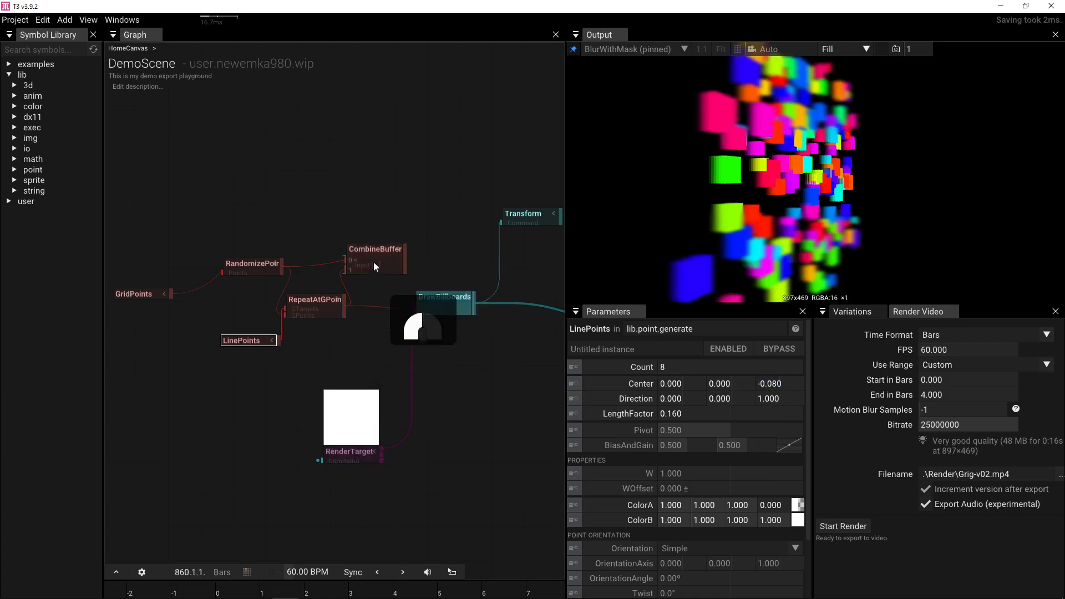
- Delete the CombineBuffer node and rewire DrawBillboards from RepeatAtGPoints
key("Delete")
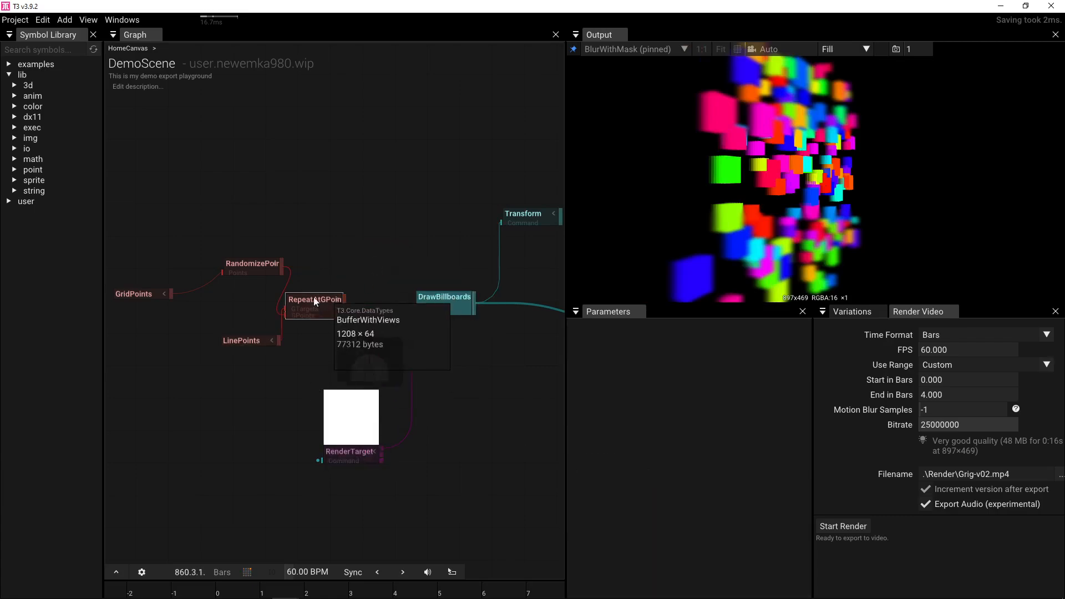
left_click_drag(281, 265, 431, 298)
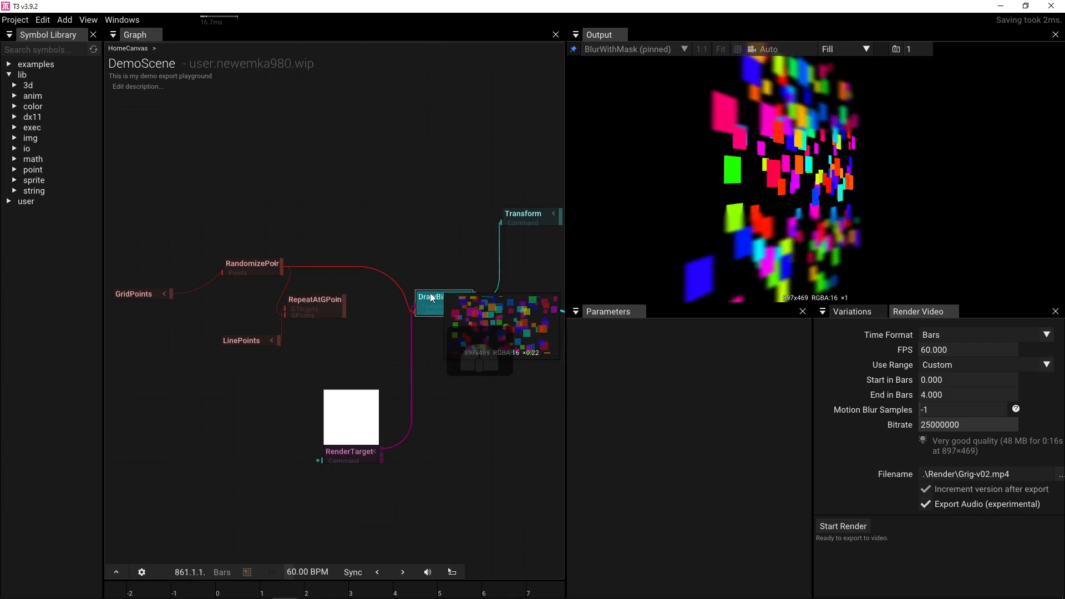
left_click_drag(345, 308, 417, 309)
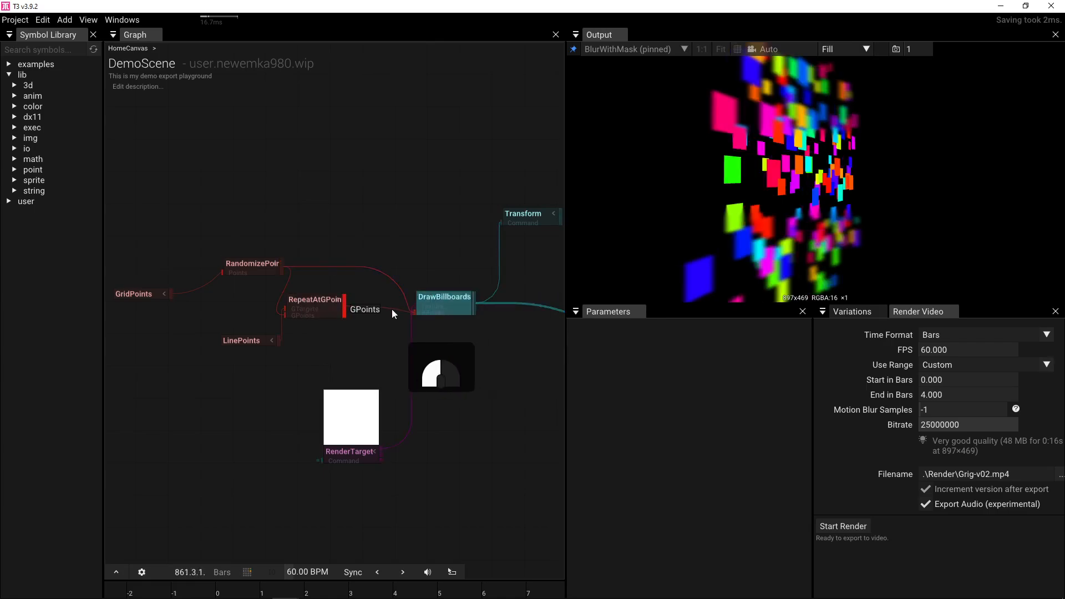
- Drive LinePoints' Center with a new Vector3 node and extract LengthFactor into its own node
left_click(235, 341)
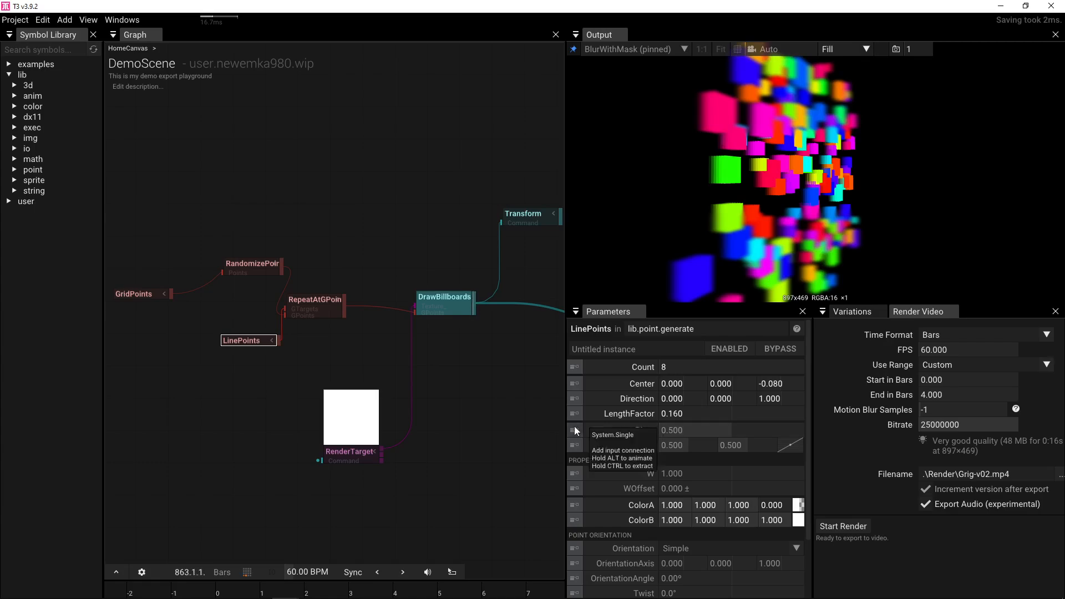
left_click(575, 384)
left_click(341, 349)
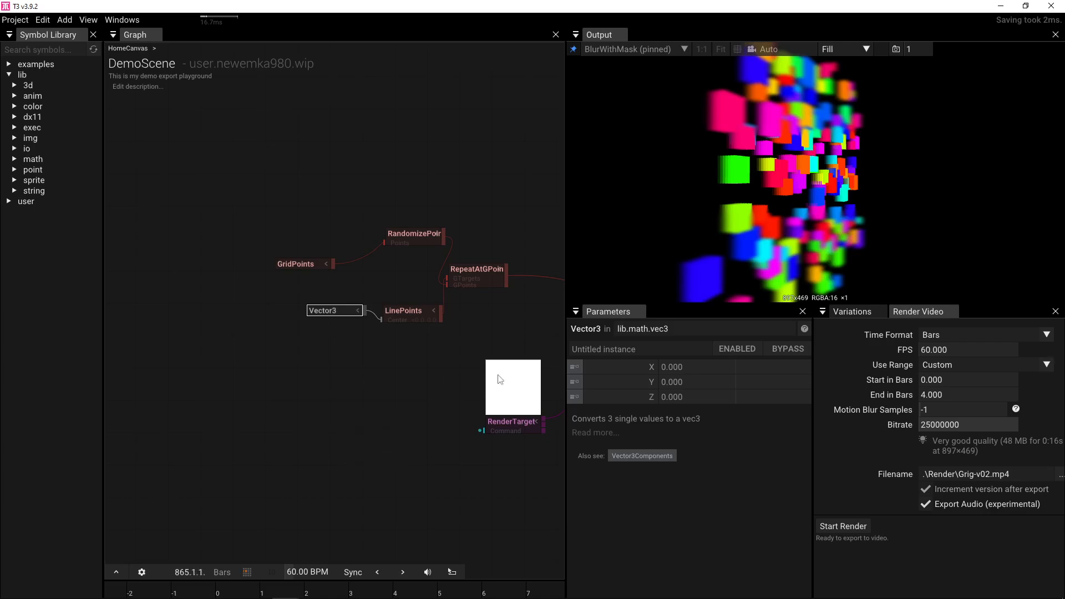
left_click(414, 315)
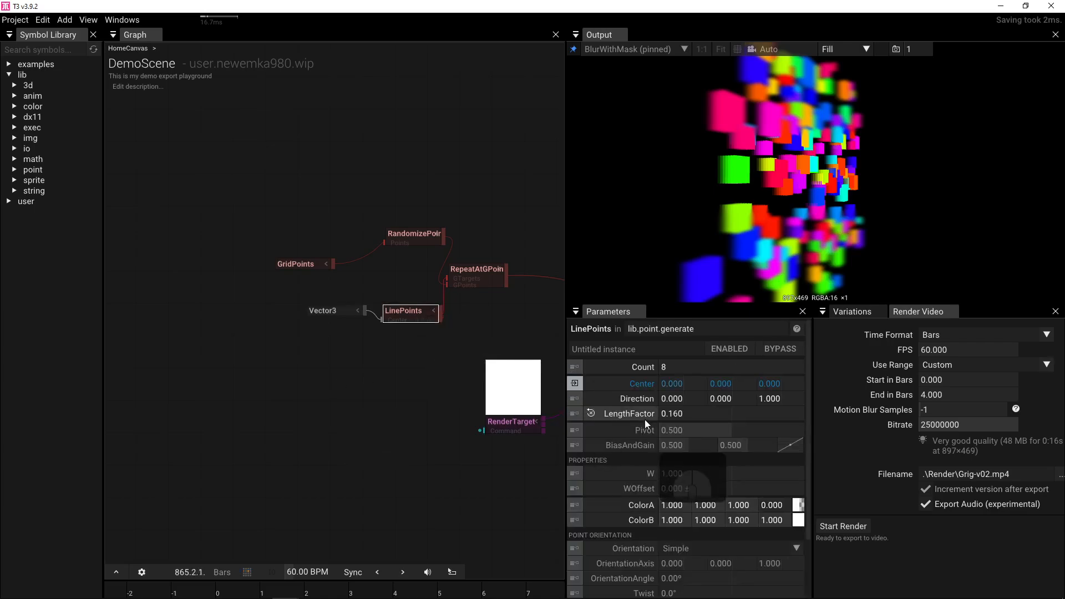
left_click(575, 413, "ctrl")
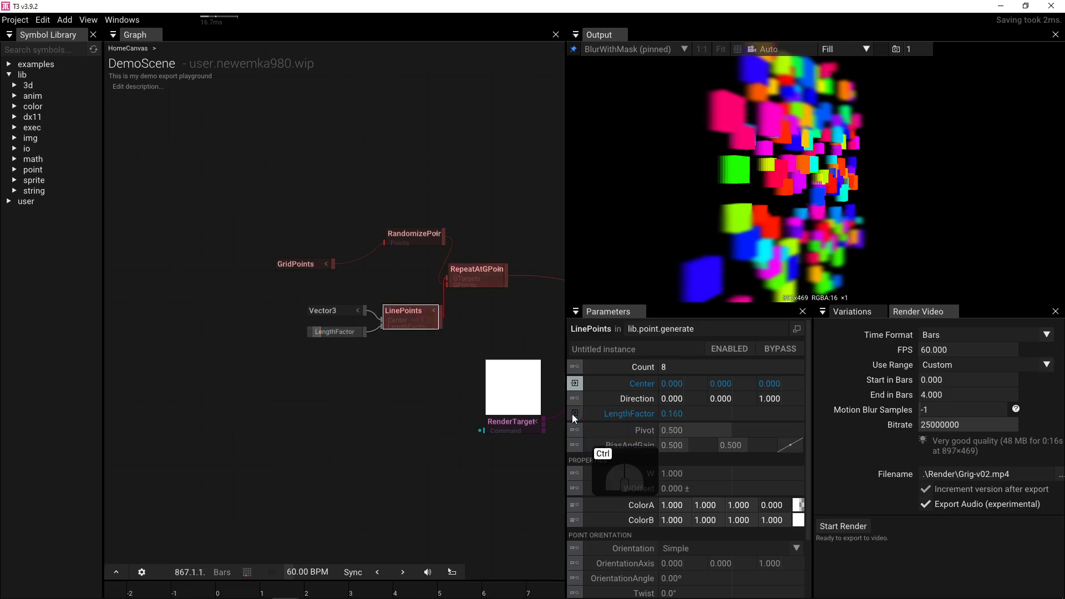
left_click_drag(331, 334, 258, 307)
scroll(266, 312, "up", 2)
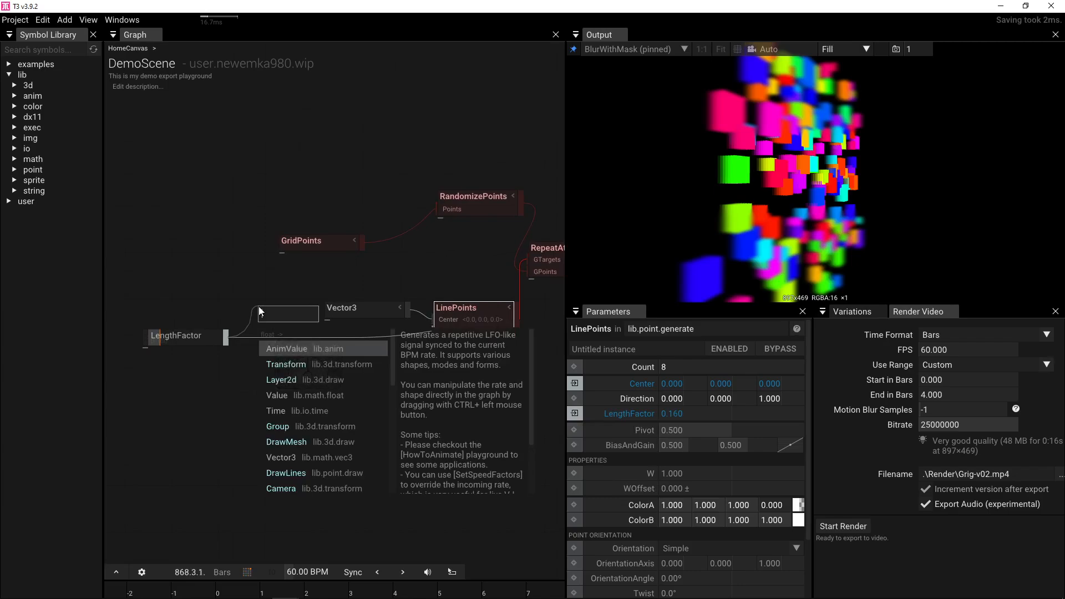
- Add a Multiply node with B -0.5 after LengthFactor and wire it into Vector3's Z
type("mul")
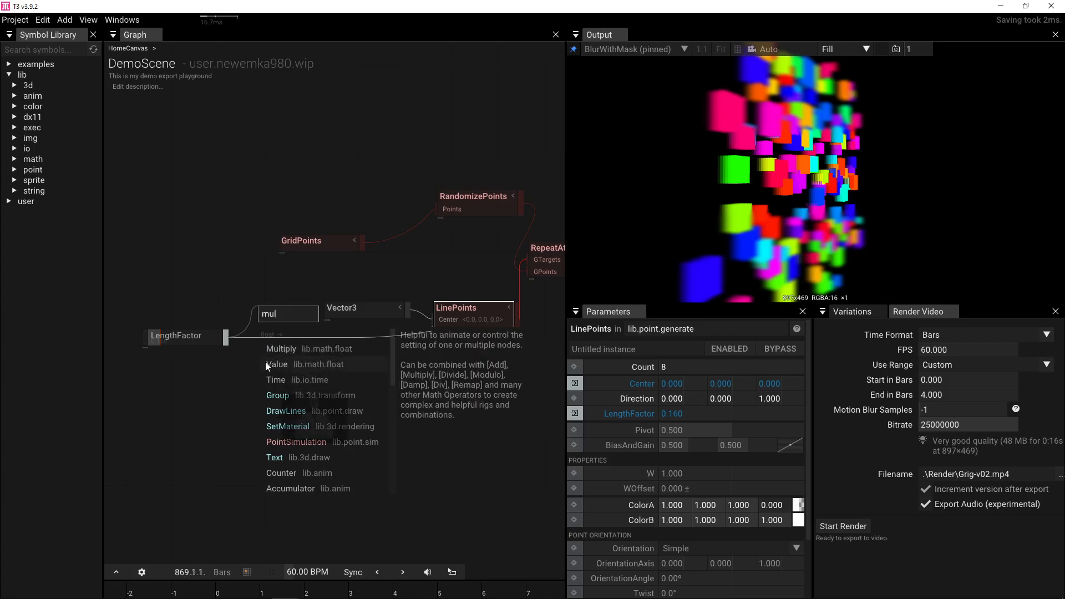
left_click(276, 349)
left_click_drag(362, 304, 365, 279)
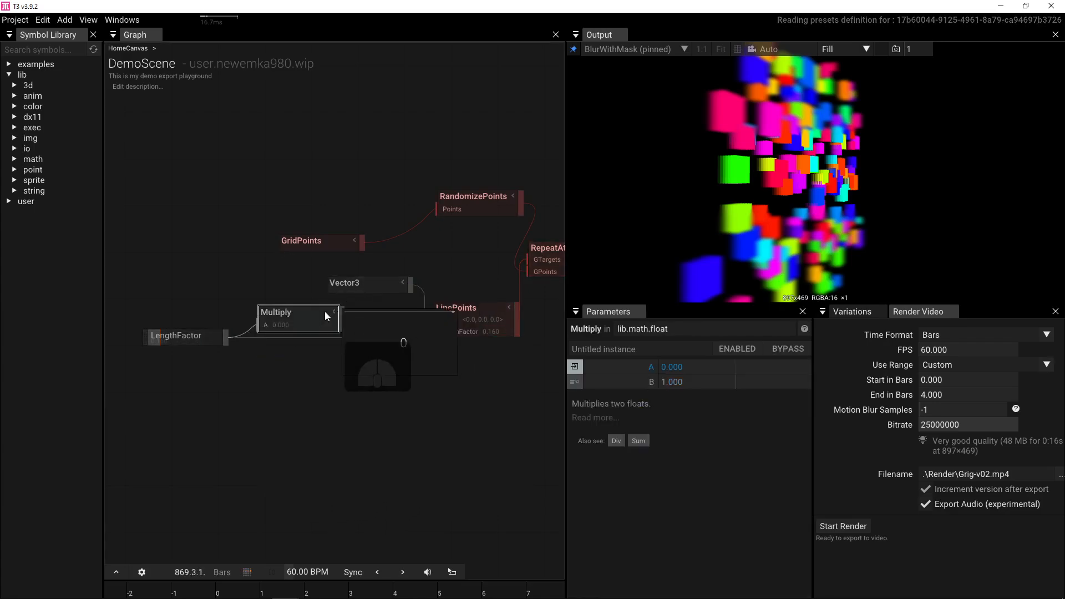
left_click_drag(308, 315, 284, 310)
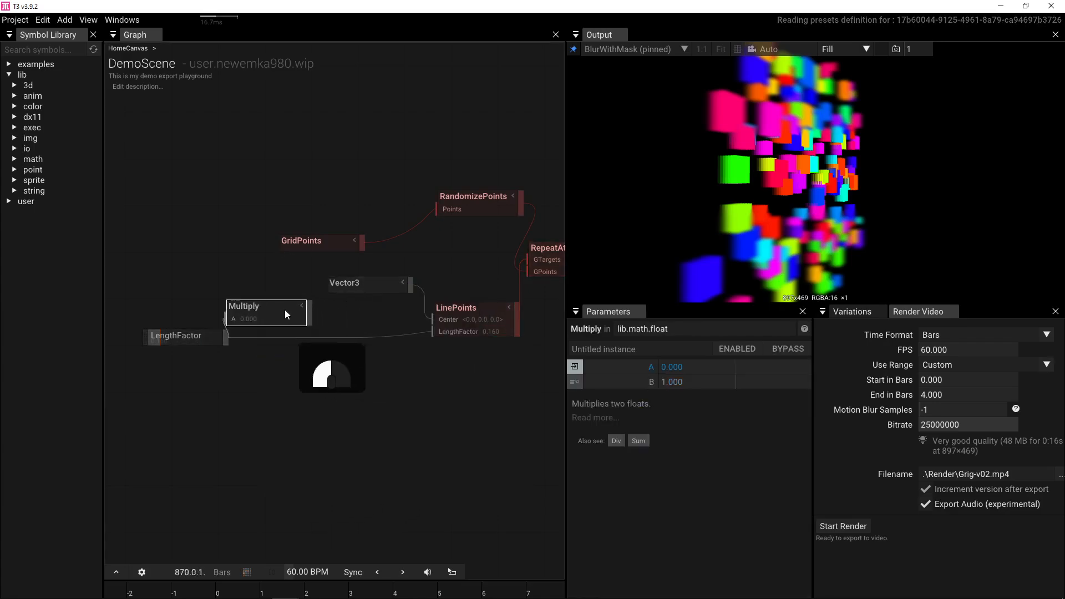
left_click(691, 383)
type("-0.5")
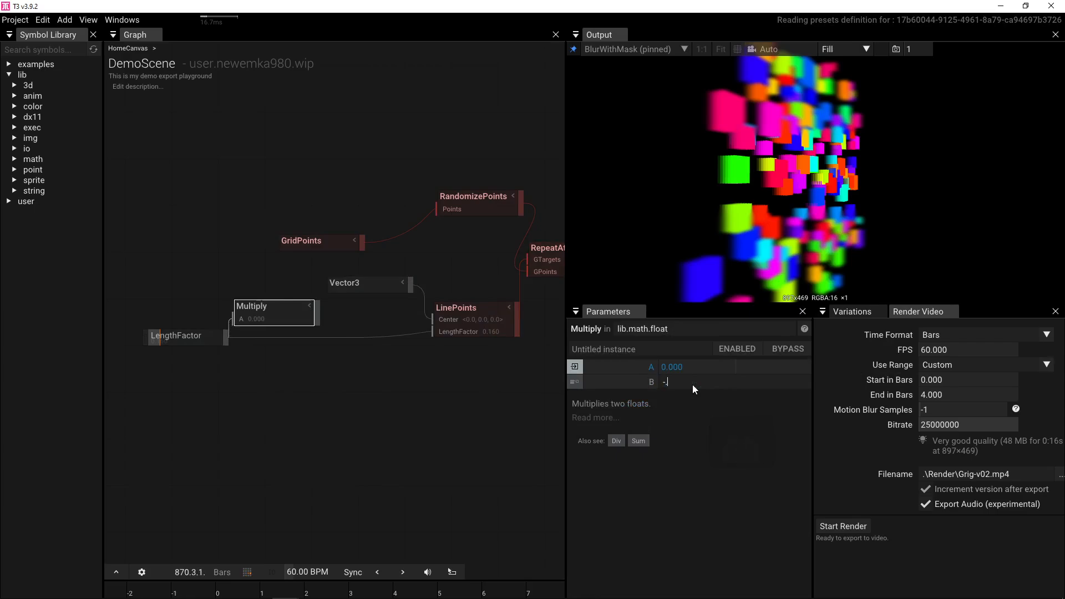
key("Return")
left_click_drag(370, 291, 370, 275)
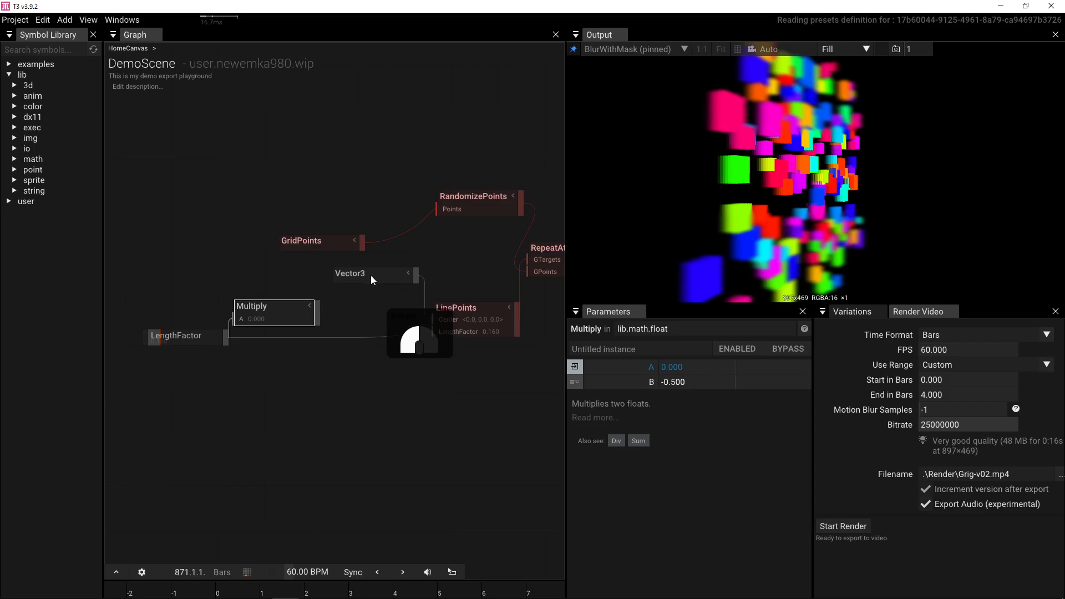
left_click_drag(317, 314, 339, 299)
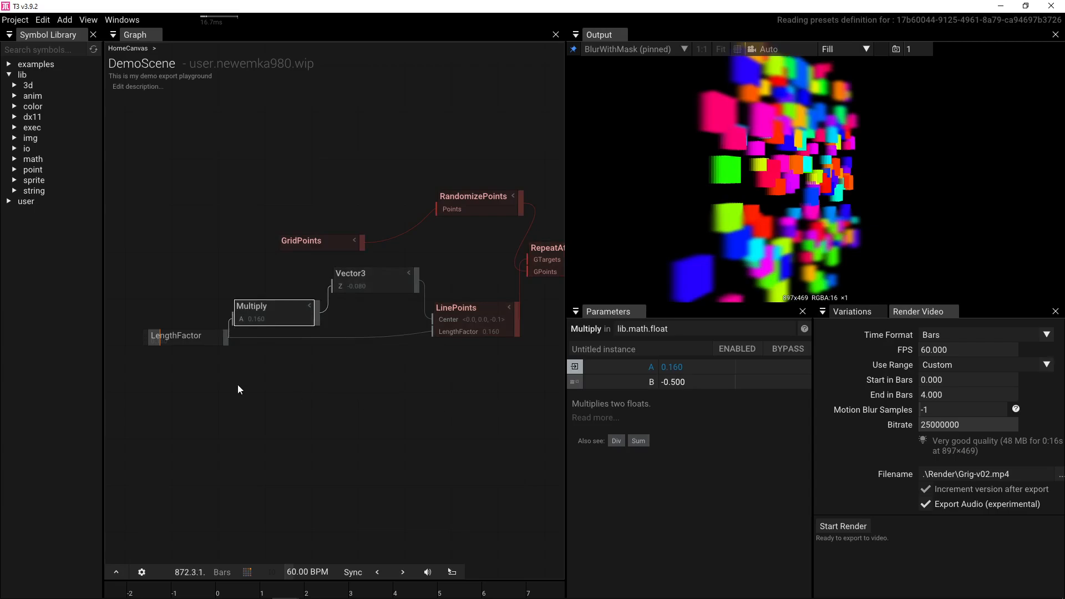
left_click_drag(359, 381, 247, 406)
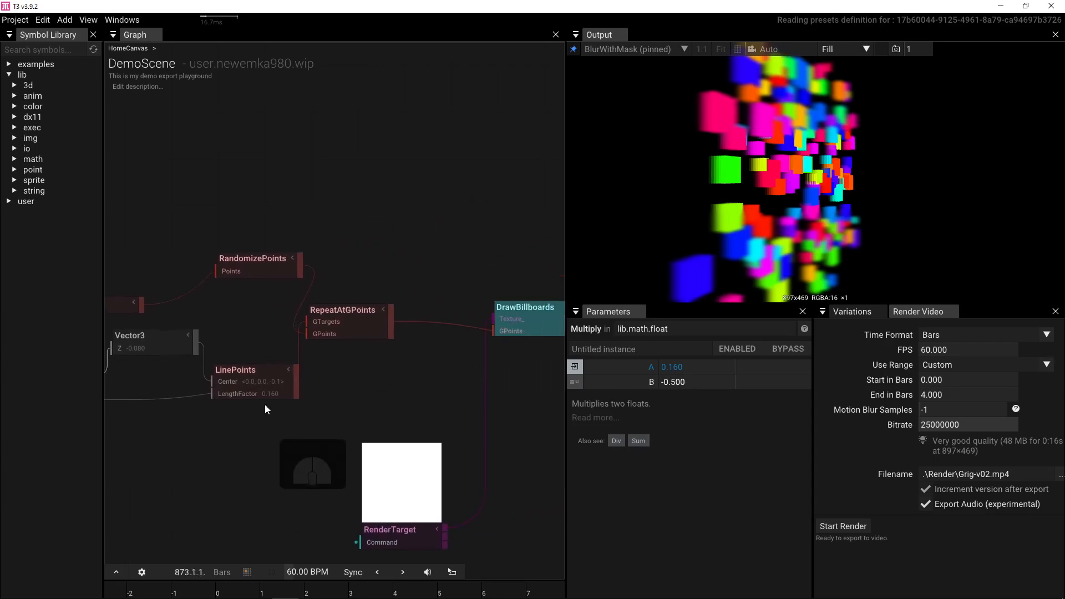
- Connect RandomizePoints to DrawBillboards' GPoints and widen the graph by closing the symbol library
scroll(322, 372, "down", 1)
left_click_drag(290, 284, 427, 339)
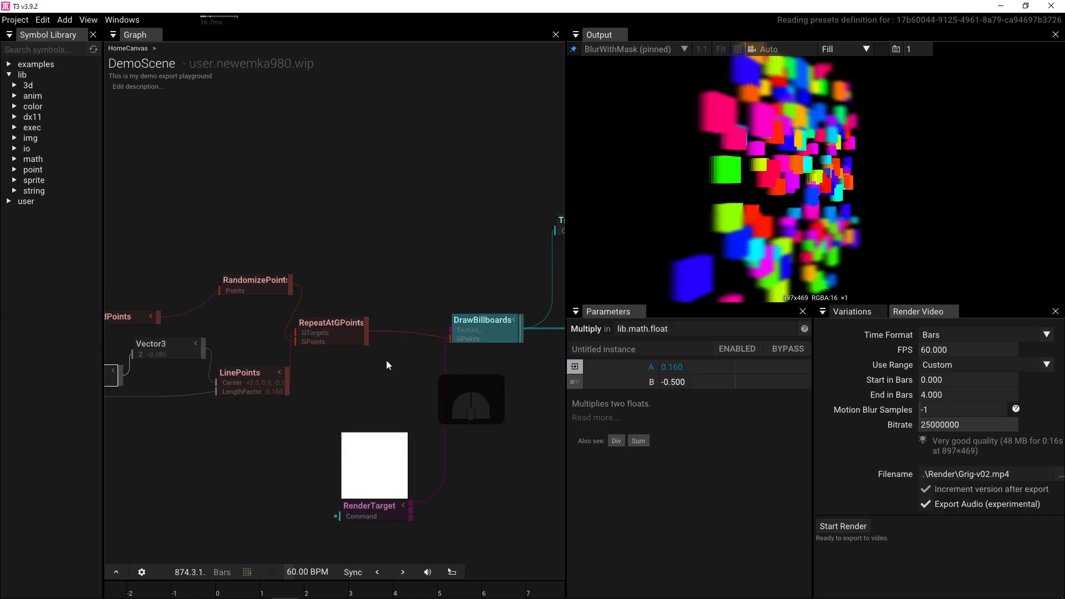
left_click_drag(219, 436, 316, 426)
left_click_drag(173, 426, 264, 424)
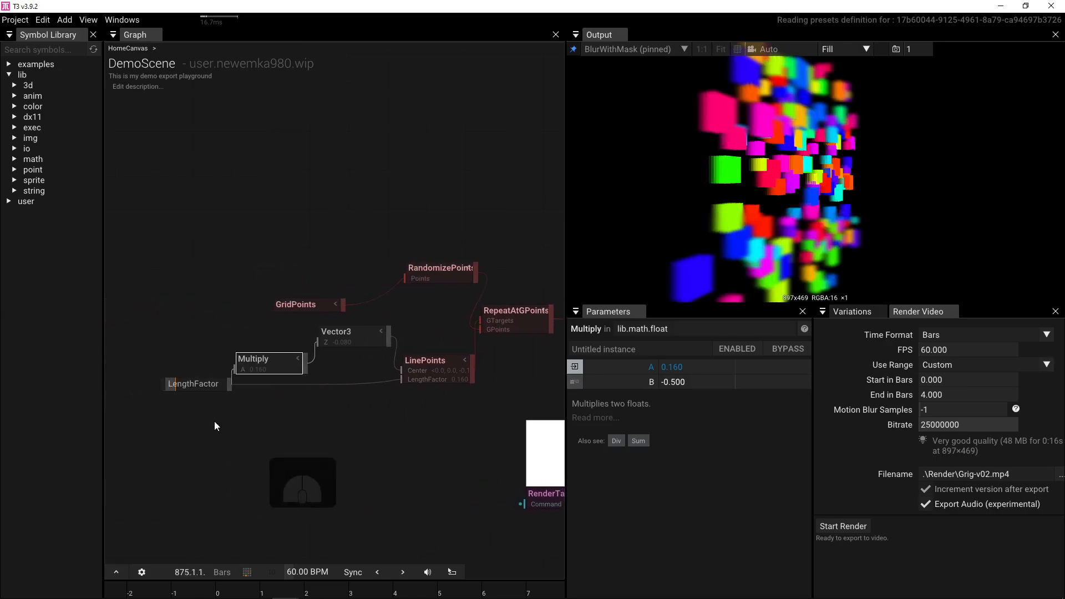
left_click(94, 35)
left_click_drag(201, 325, 252, 275)
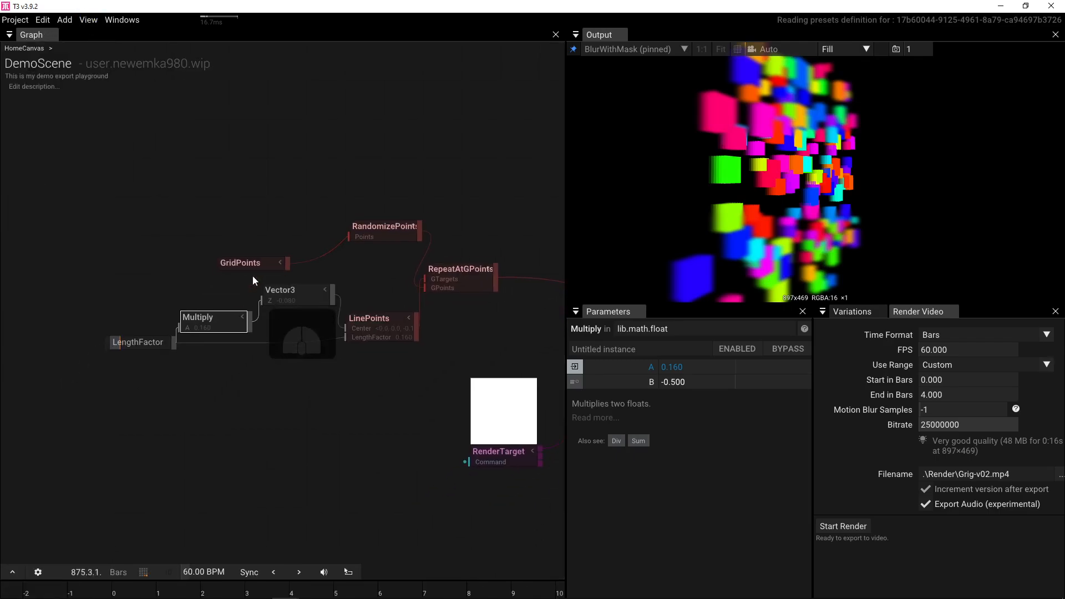
- Set the LengthFactor node's value to 0.170 and select DrawBillboards
left_click(135, 337)
mouse_move(689, 379)
left_mouse_down()
mouse_move(752, 382)
mouse_move(699, 380)
left_mouse_up()
left_click_drag(525, 350, 266, 351)
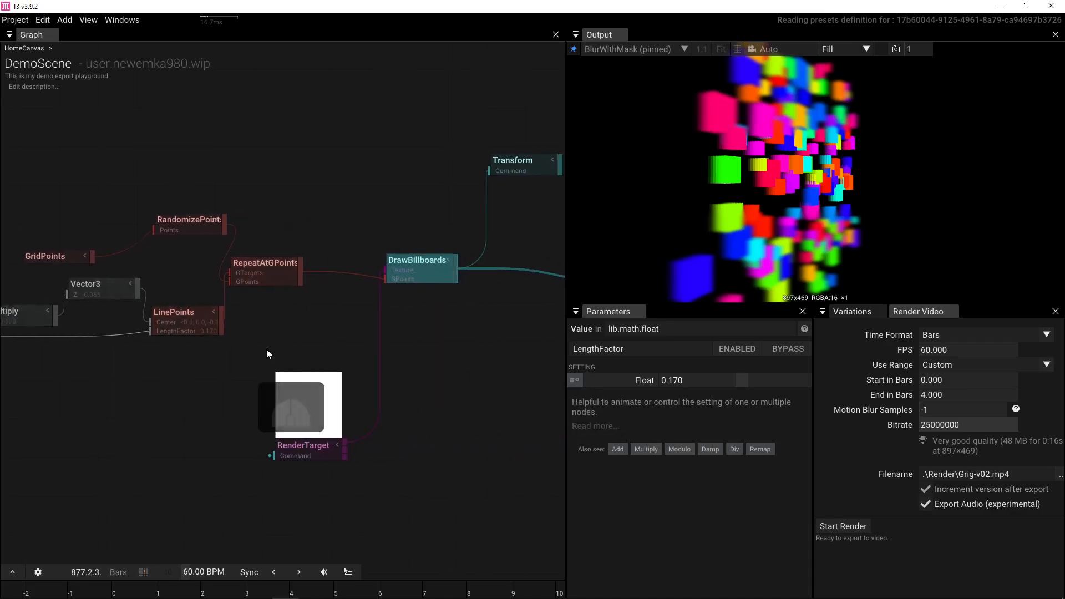
left_click(404, 268)
- Wire Transform into Camera's Command input and reset the camera view
left_click_drag(466, 235, 382, 275)
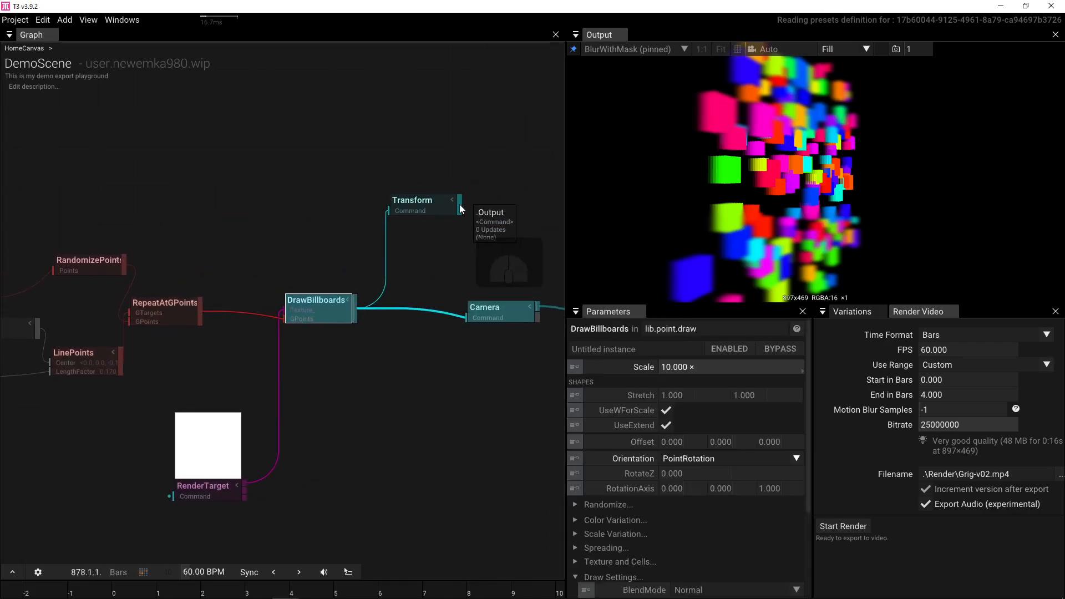
left_click_drag(461, 206, 490, 315)
left_click(490, 315)
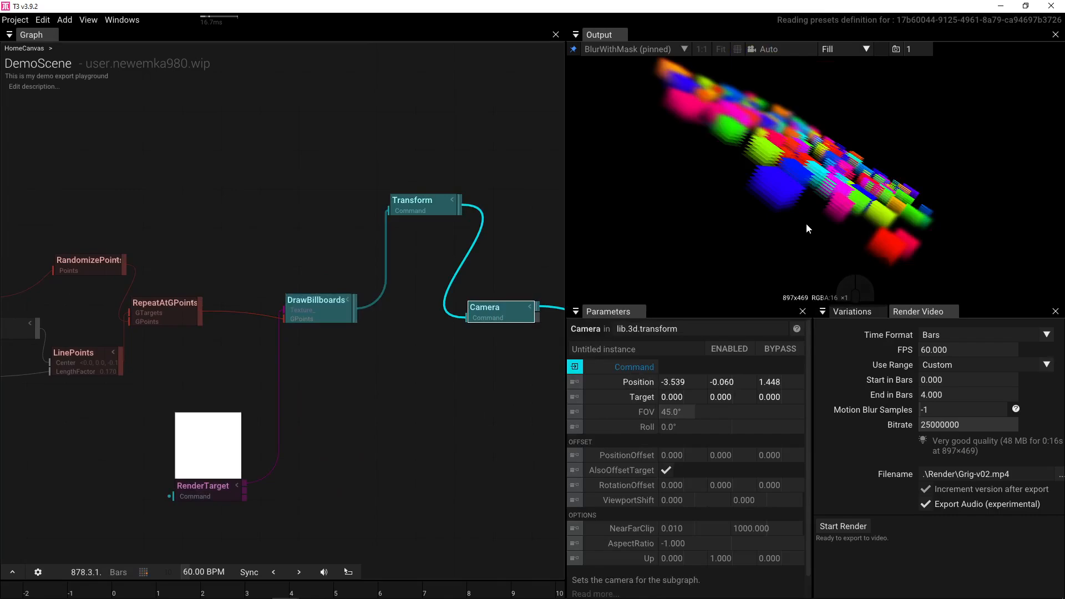
key("f")
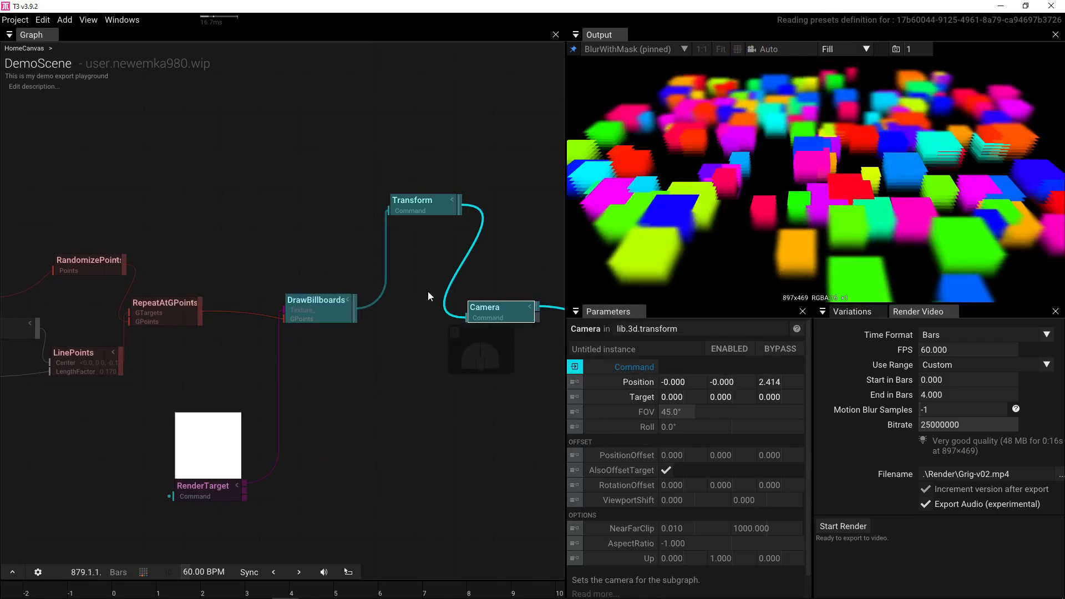
- Place Transform between DrawBillboards and Camera with Rotation X at -60°
left_click(422, 207)
left_click_drag(422, 209, 409, 311)
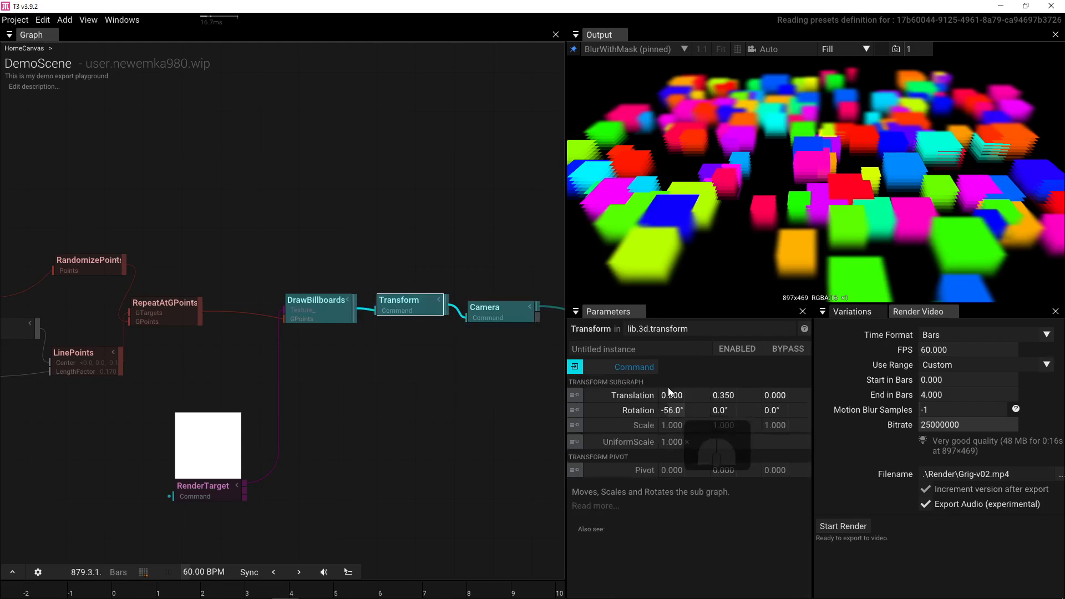
left_click_drag(672, 411, 633, 402)
left_click_drag(438, 396, 229, 399)
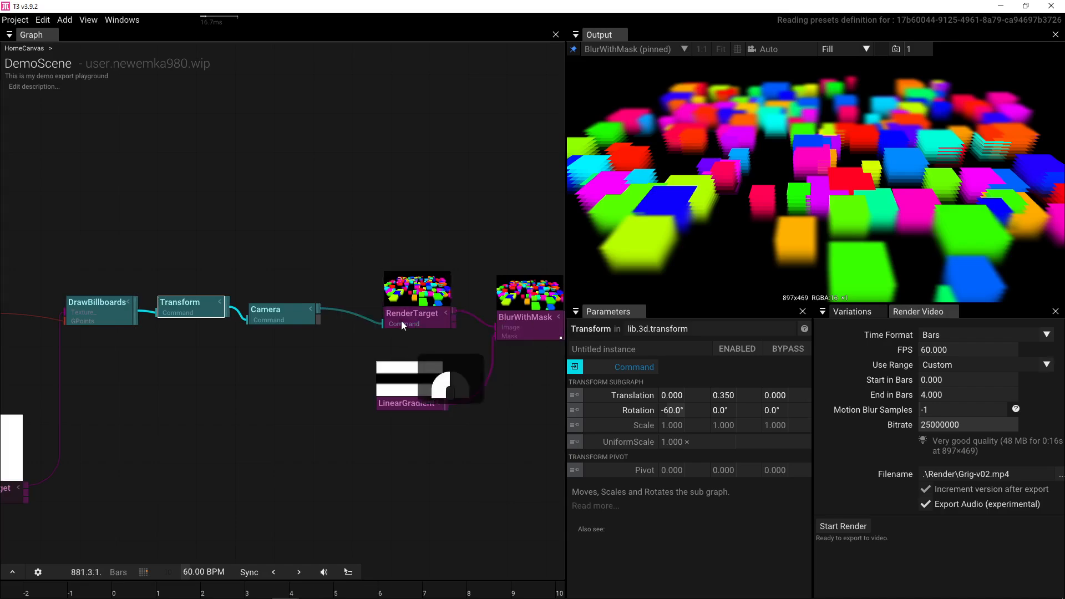
- Shift RenderTarget left and cancel a trial connection from BlurWithMask
left_click_drag(401, 321, 242, 356)
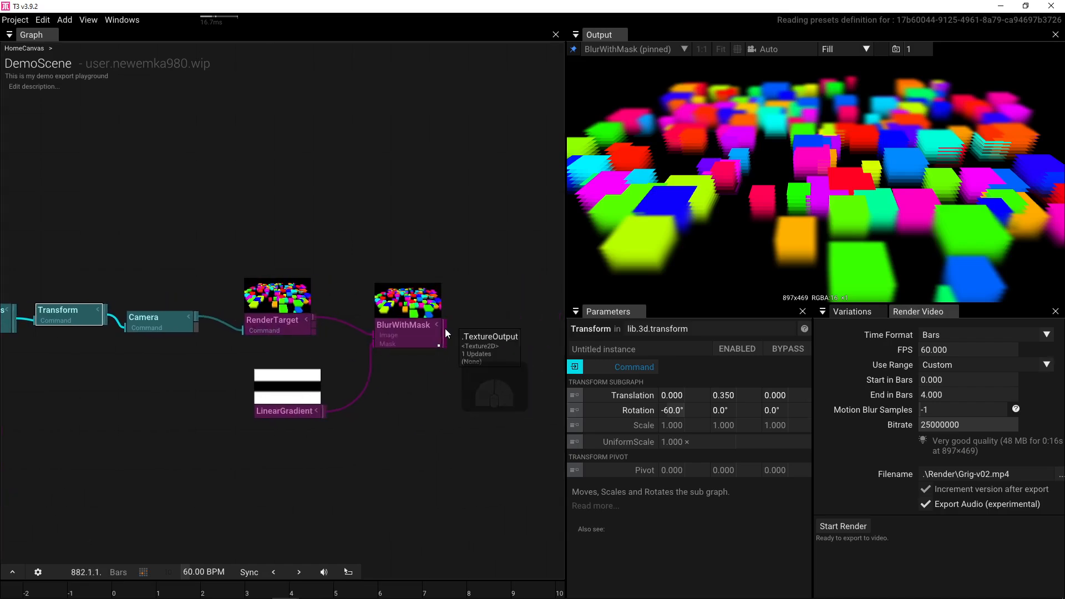
left_click_drag(445, 330, 481, 329)
left_click(410, 273)
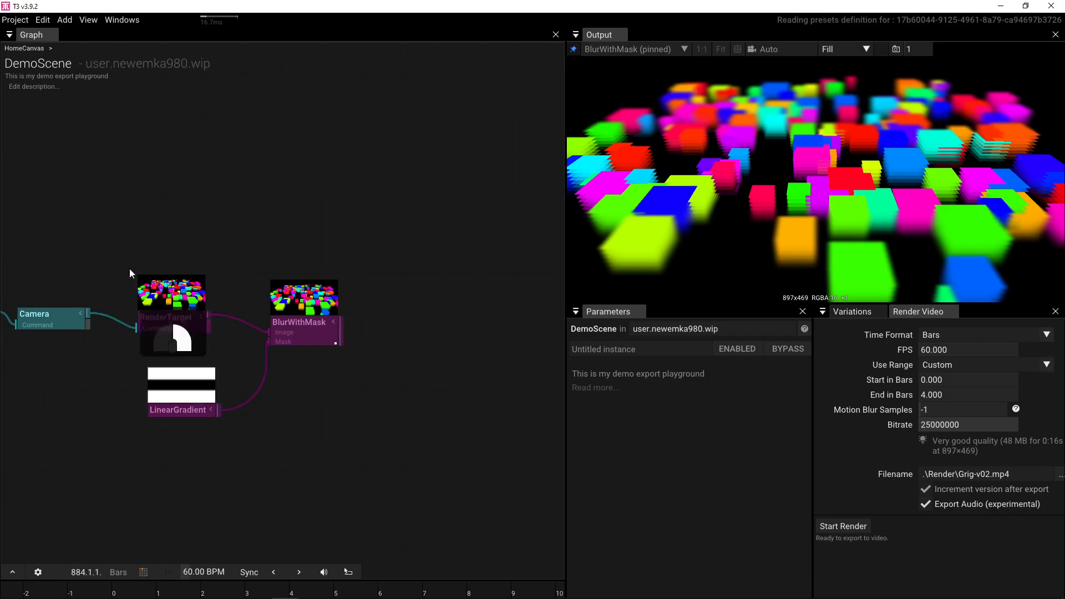
left_click_drag(131, 273, 404, 214)
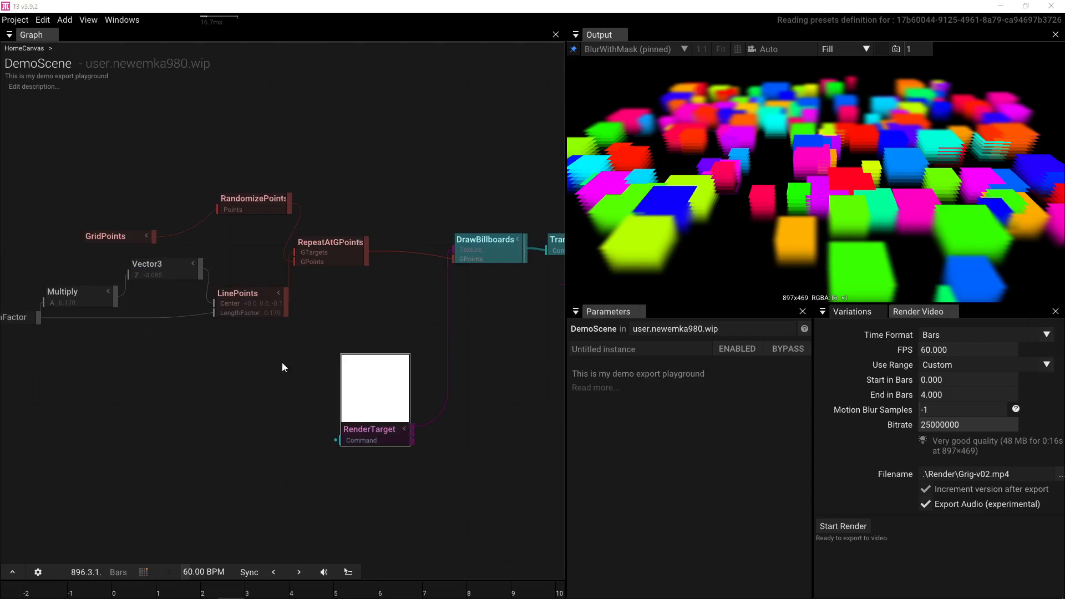
- Darken LinePoints' ColorA to a 0.191 grey with zero alpha, keeping ColorB opaque white
left_click(244, 300)
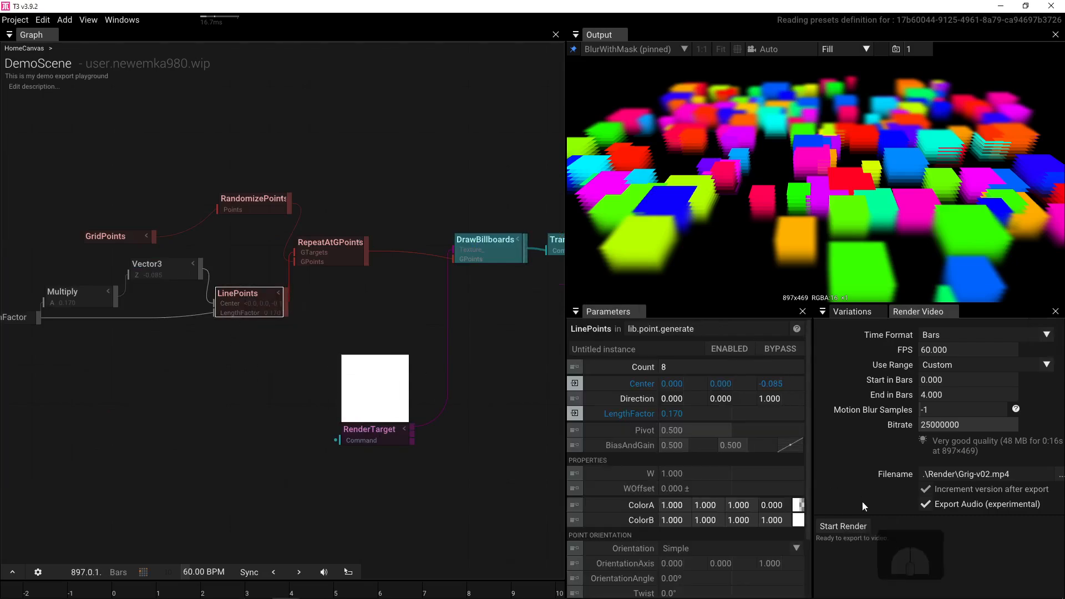
left_click(797, 525)
left_click_drag(939, 482, 941, 392)
left_click(797, 504)
left_click(797, 505)
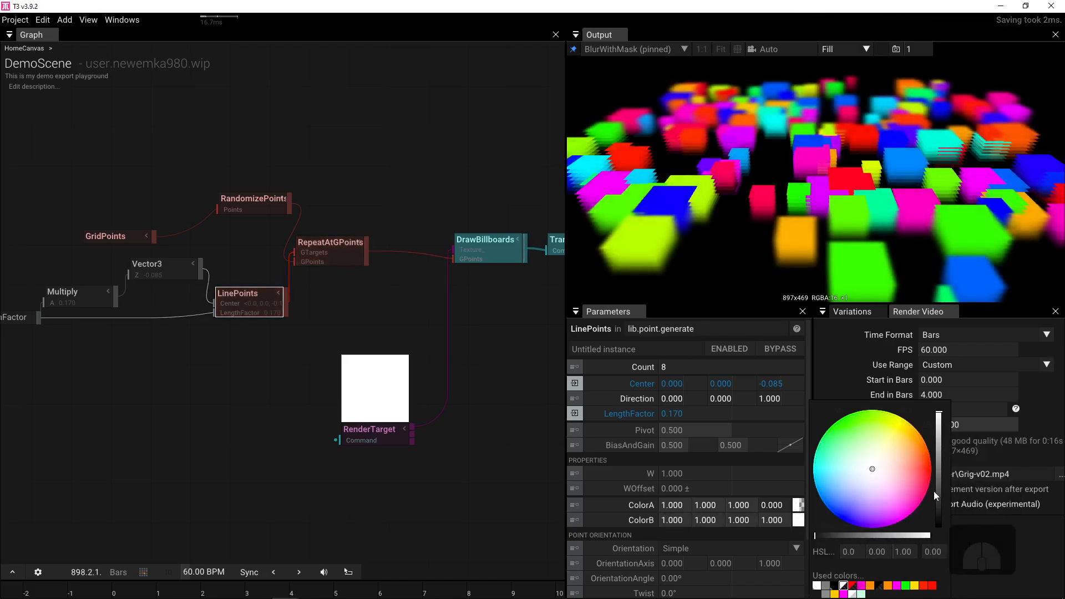
left_click_drag(939, 491, 946, 527)
left_click(801, 523)
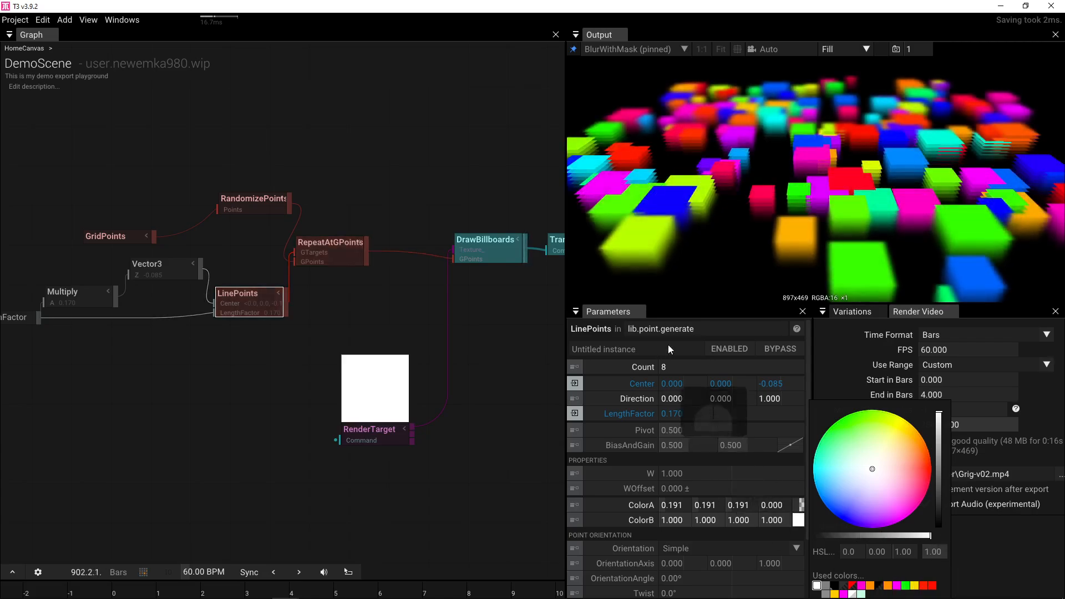
left_click_drag(352, 158, 393, 119)
scroll(394, 118, "down", 2)
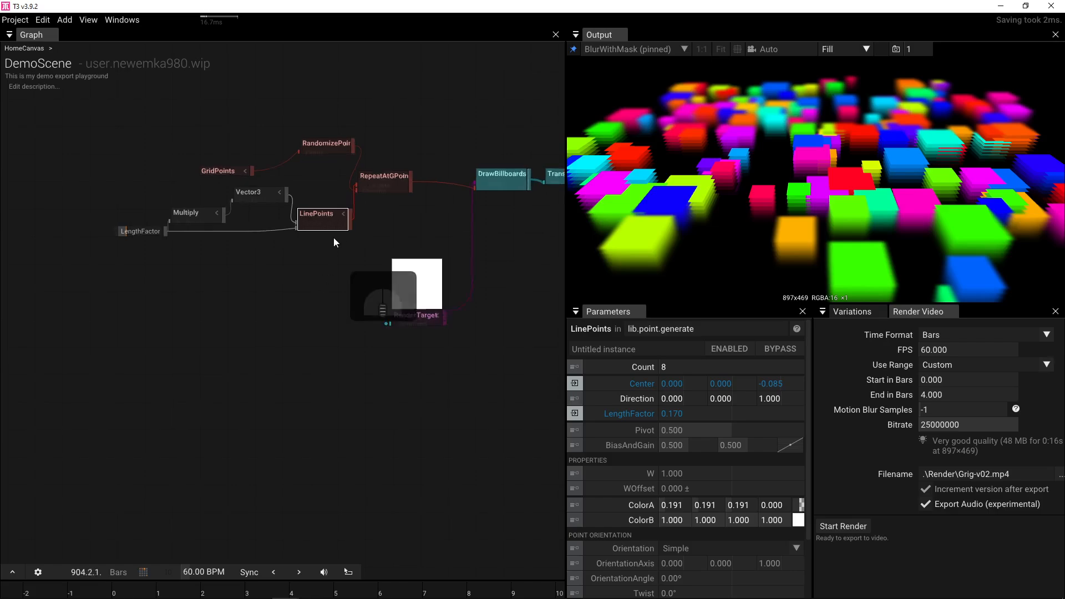
- Wire RandomizePoints straight into DrawBillboards and regroup GridPoints, the point nodes and RenderTarget
scroll(334, 238, "up", 2)
left_click_drag(355, 131, 492, 178)
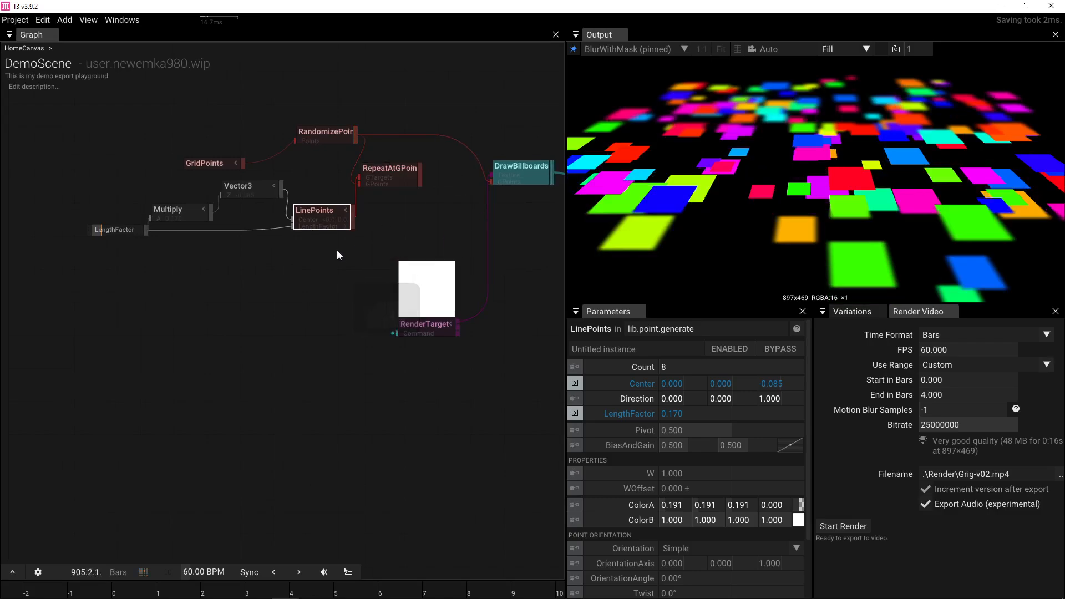
left_click_drag(220, 163, 254, 131)
left_click_drag(106, 177, 399, 235)
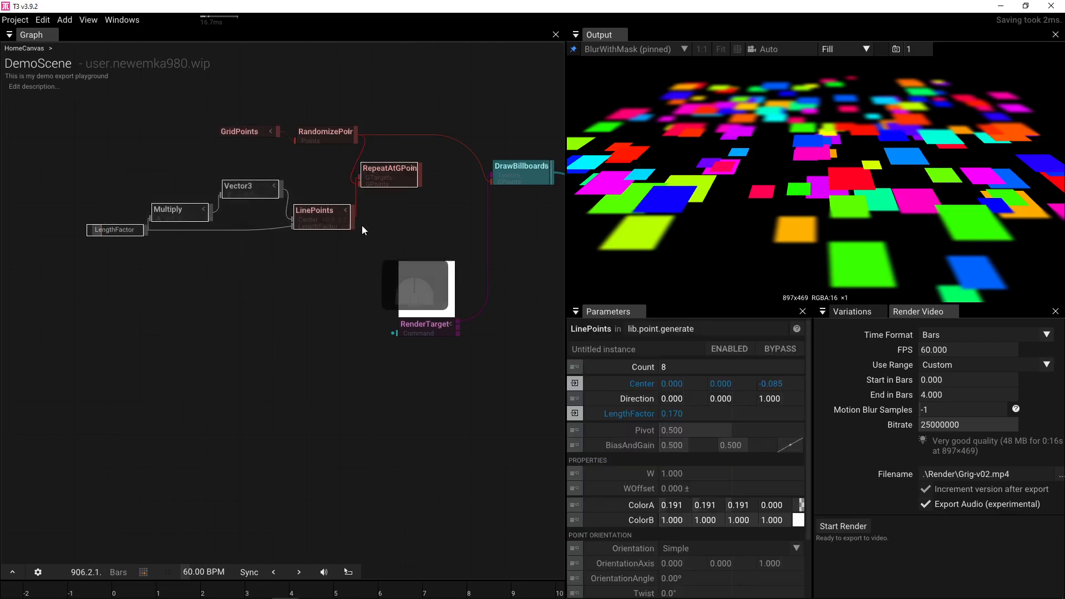
mouse_move(327, 218)
left_mouse_down()
mouse_move(244, 229)
mouse_move(330, 220)
left_mouse_up()
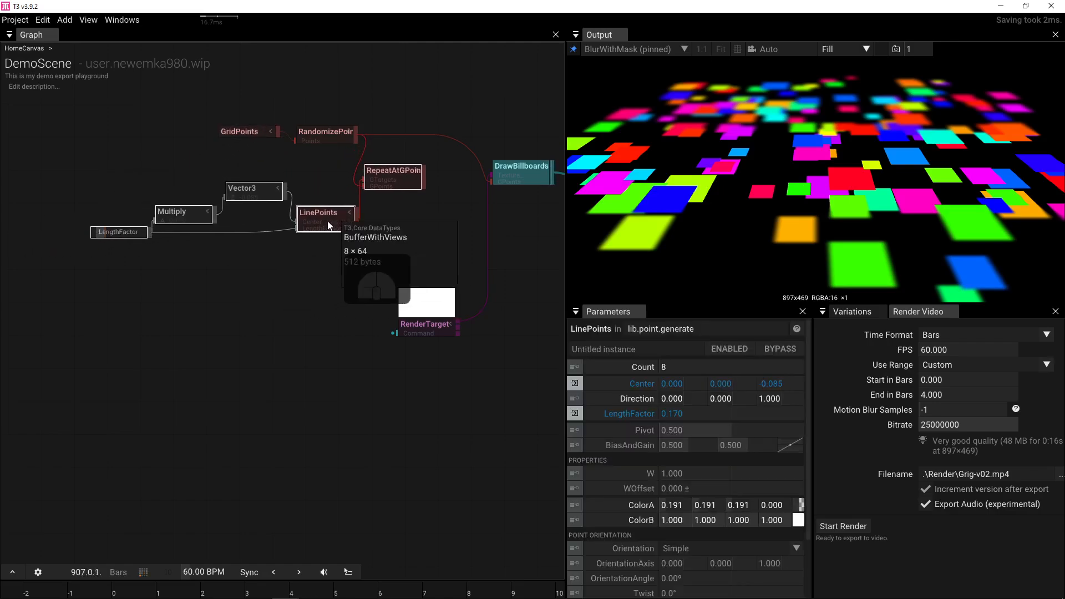
left_click_drag(435, 241, 330, 242)
left_click_drag(300, 293, 318, 244)
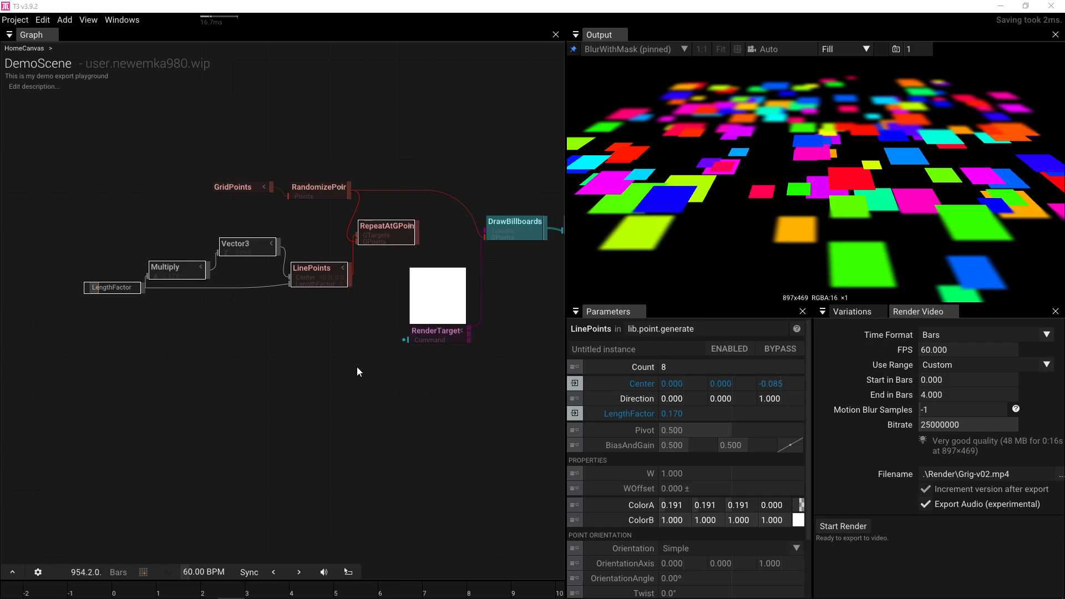
scroll(354, 360, "down", 2)
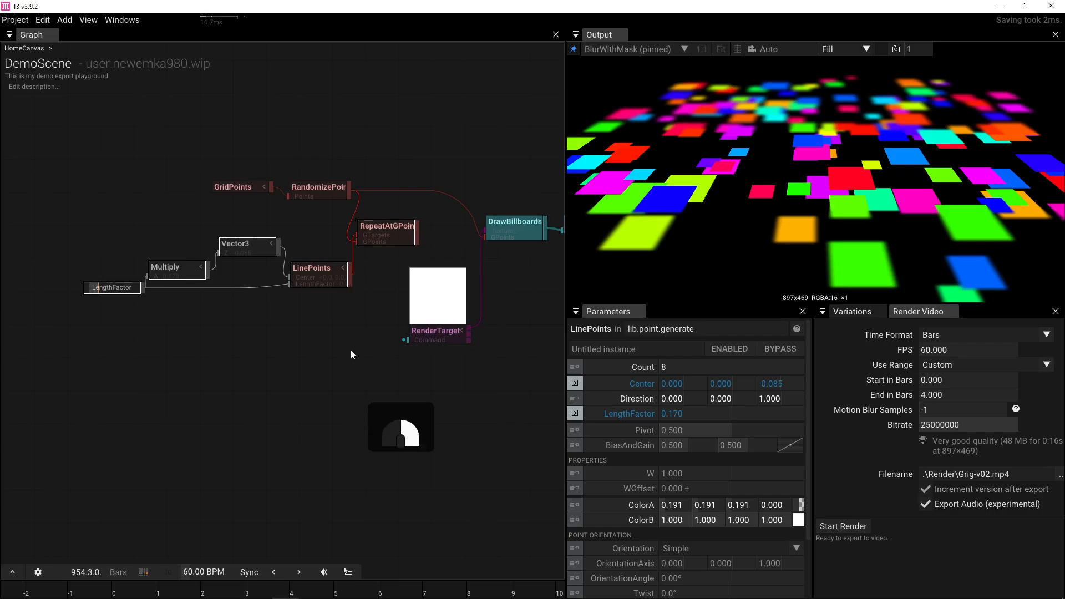
- Add a GridPoints node and set its CountZ to 1
double_click(318, 358)
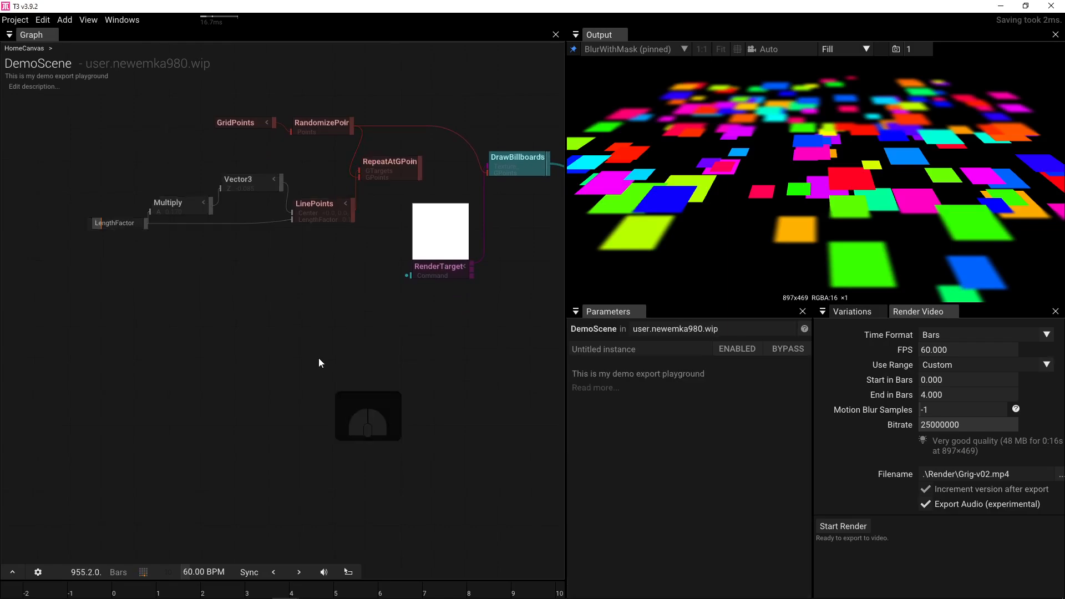
type("grid")
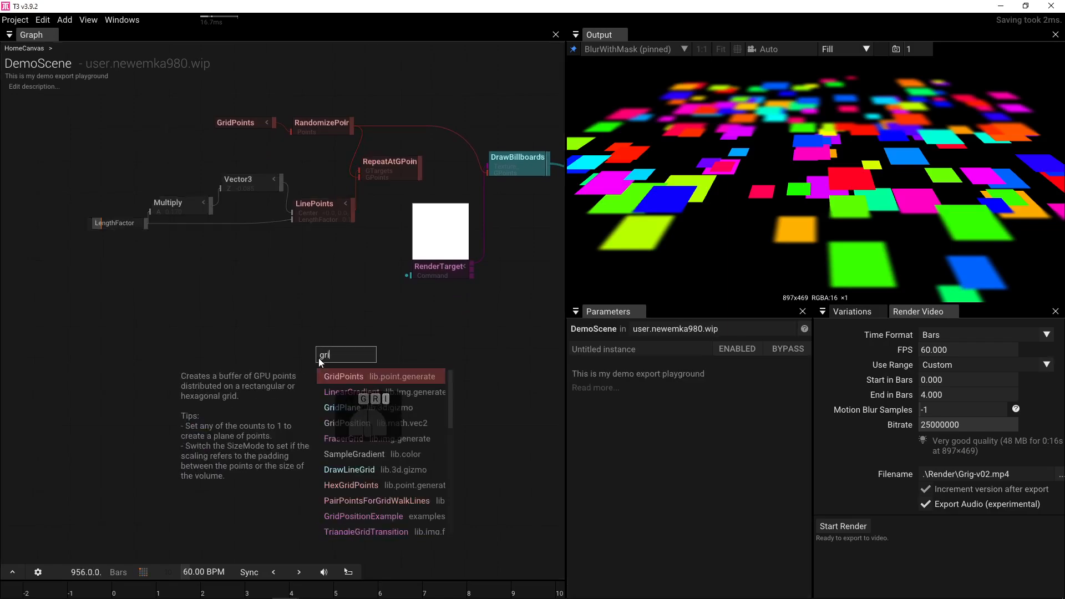
left_click(357, 377)
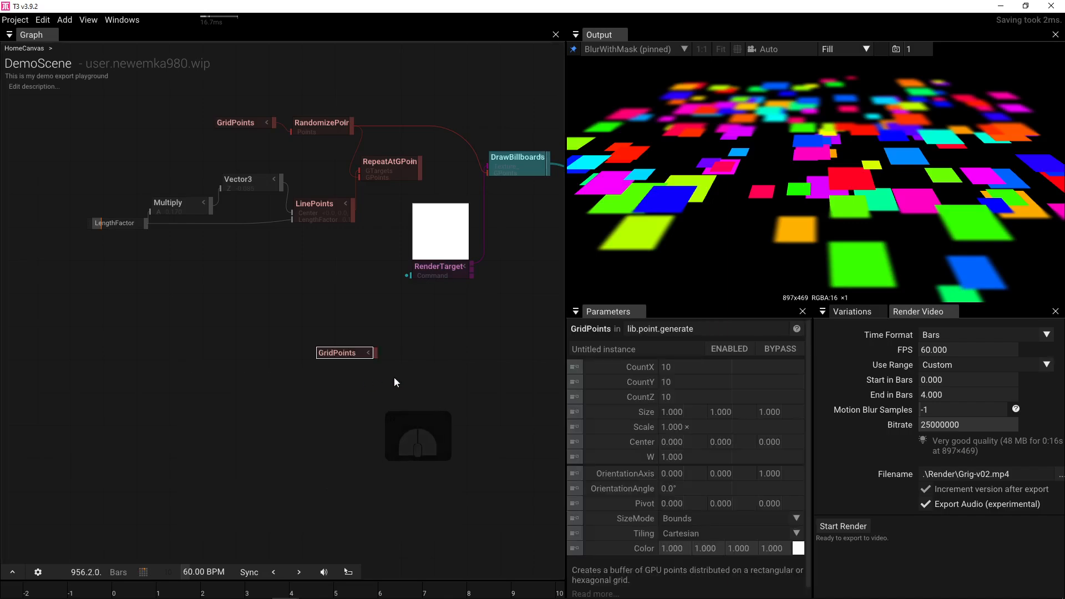
left_click(687, 399)
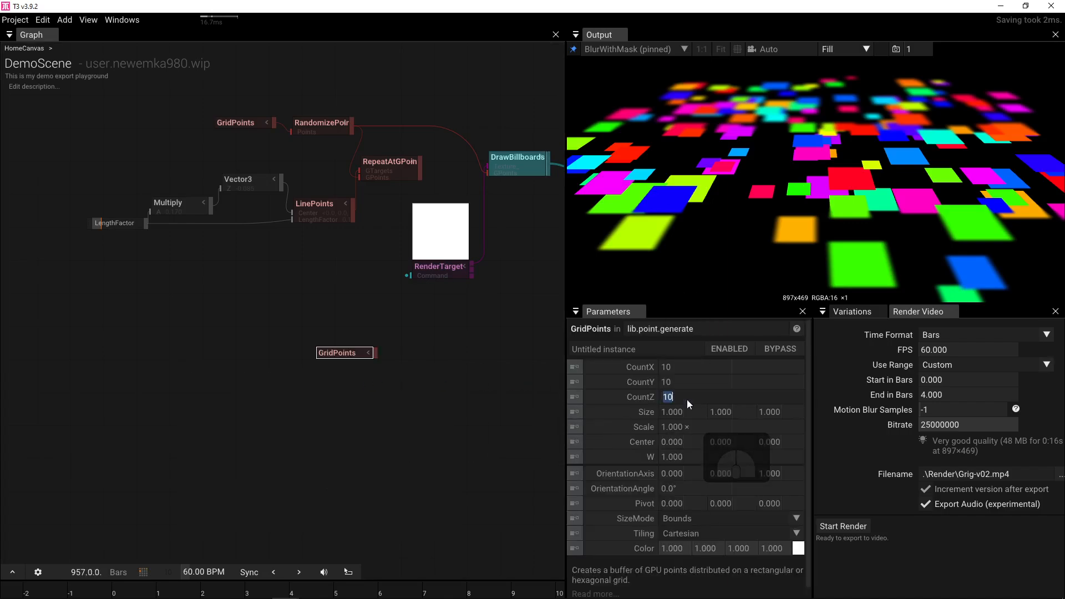
type("1")
key("Return")
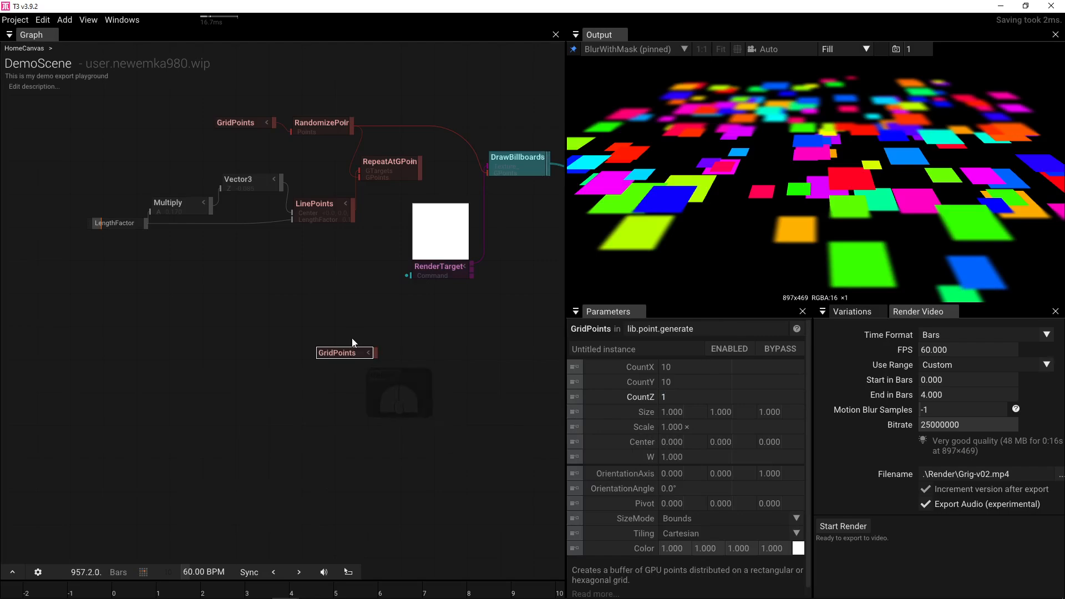
- Add a DrawPoints node fed by GridPoints, link RenderTarget to its Texture_ input, and pin it
left_click_drag(375, 355, 411, 355)
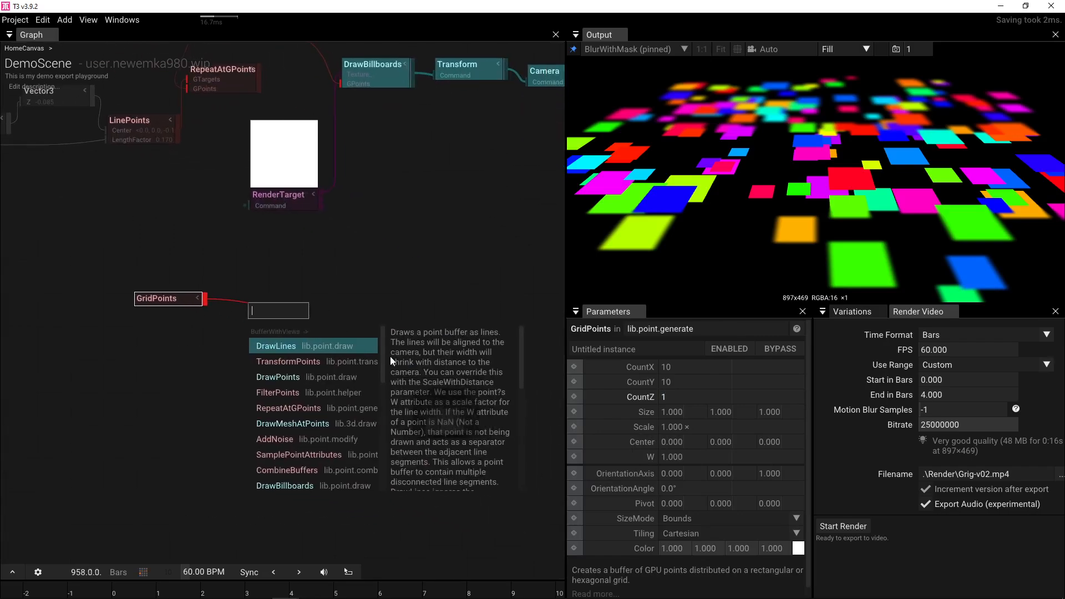
left_click(316, 377)
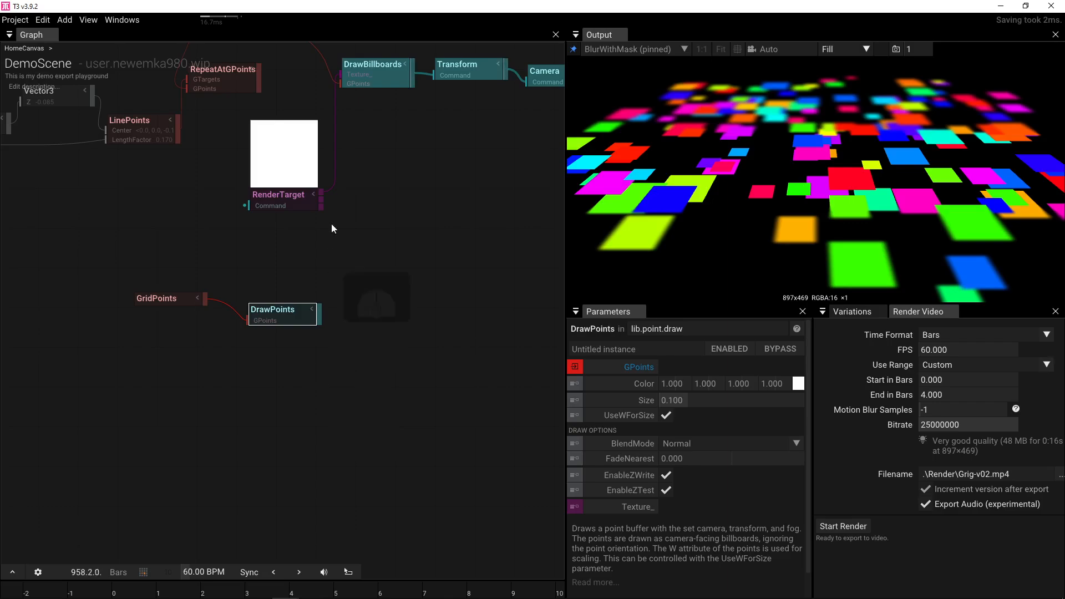
left_click_drag(321, 197, 299, 320)
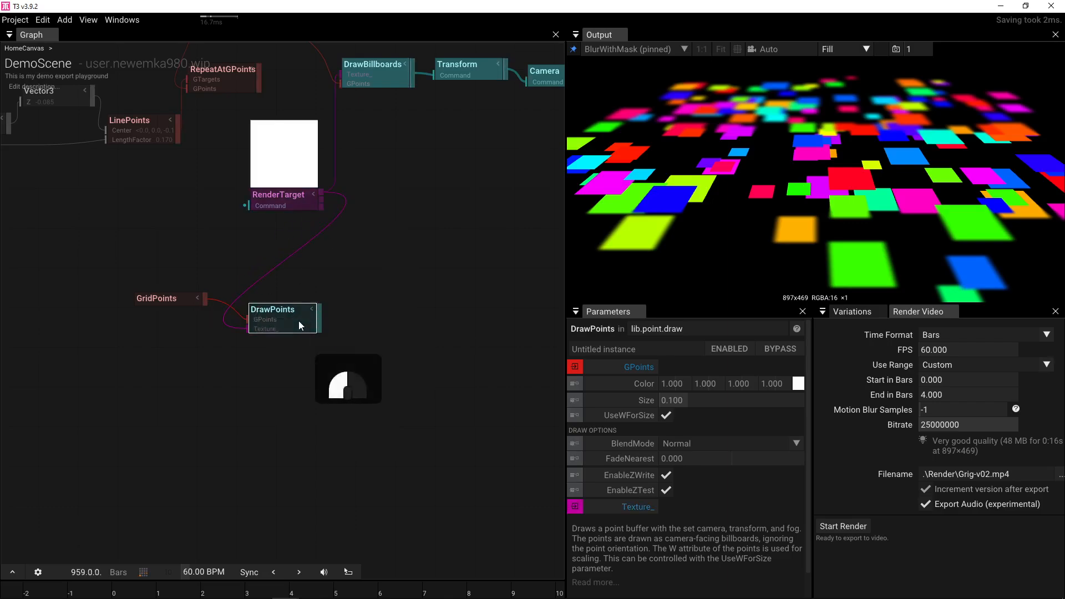
key("p")
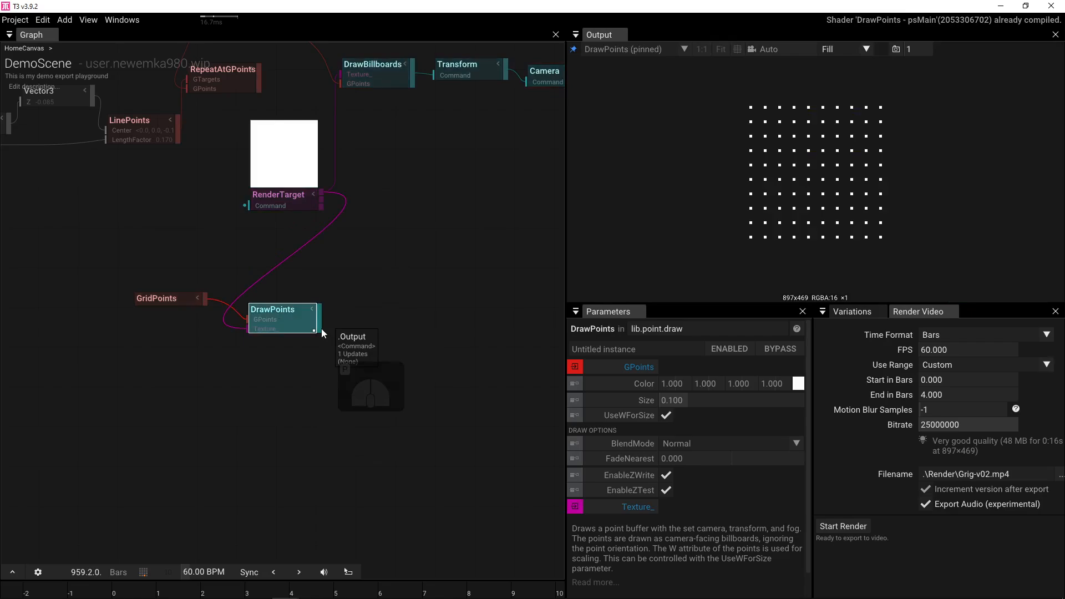
left_click_drag(284, 314, 373, 292)
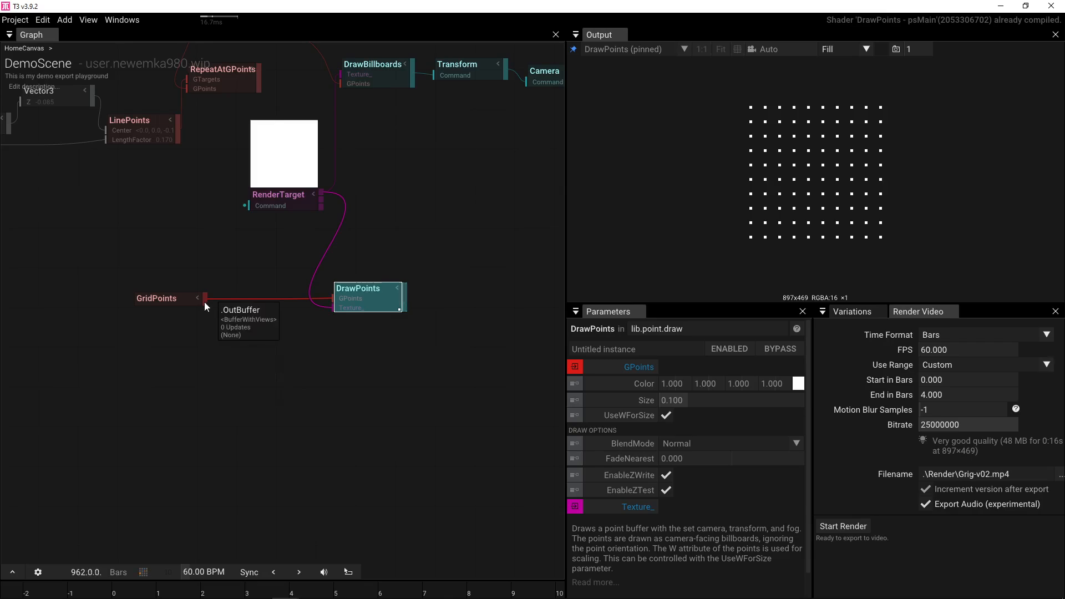
left_click_drag(204, 302, 237, 344)
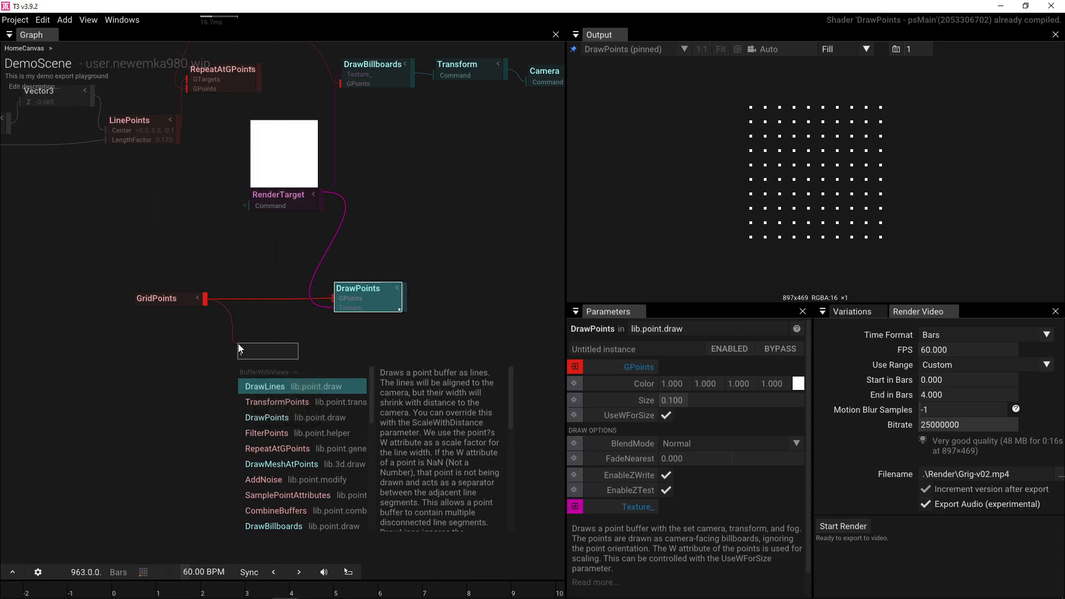
- Insert a FilterPoints node between GridPoints and DrawPoints and tune its ScatterSelect to 0.125
type("fil")
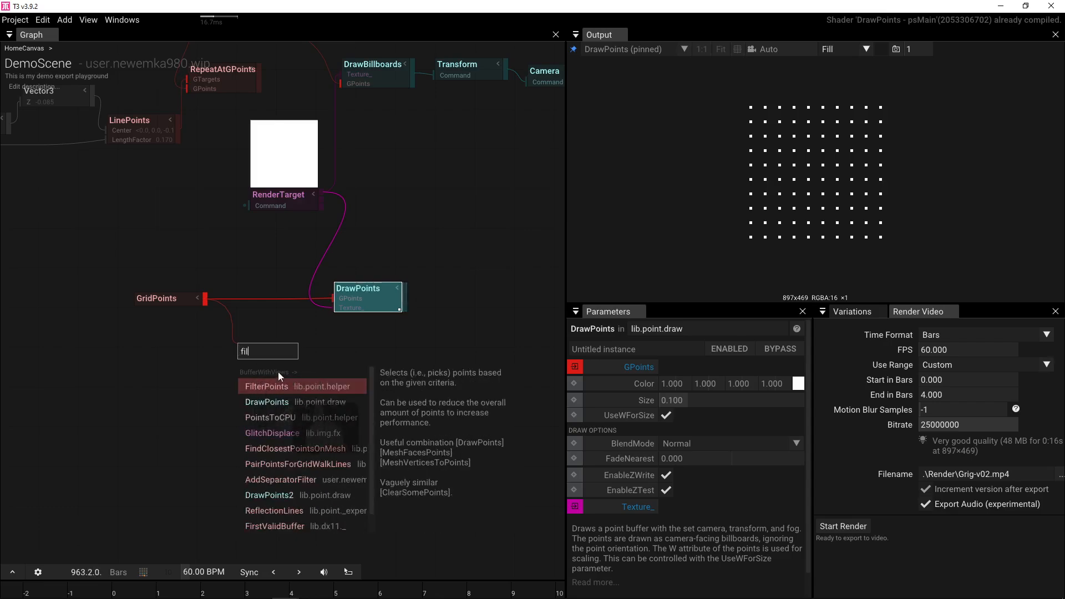
left_click(283, 384)
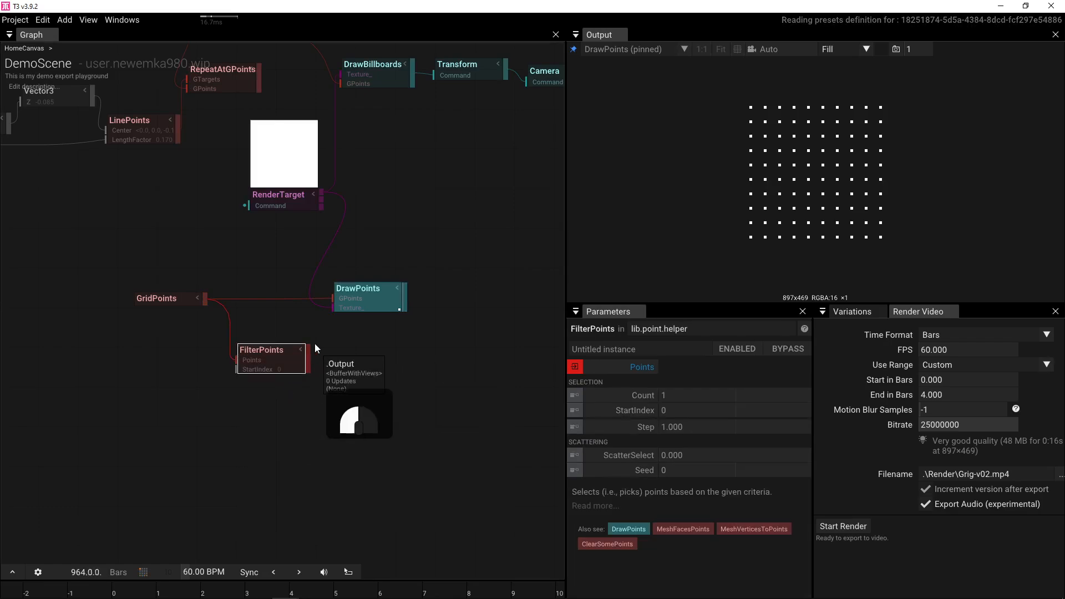
left_click_drag(315, 344, 332, 304)
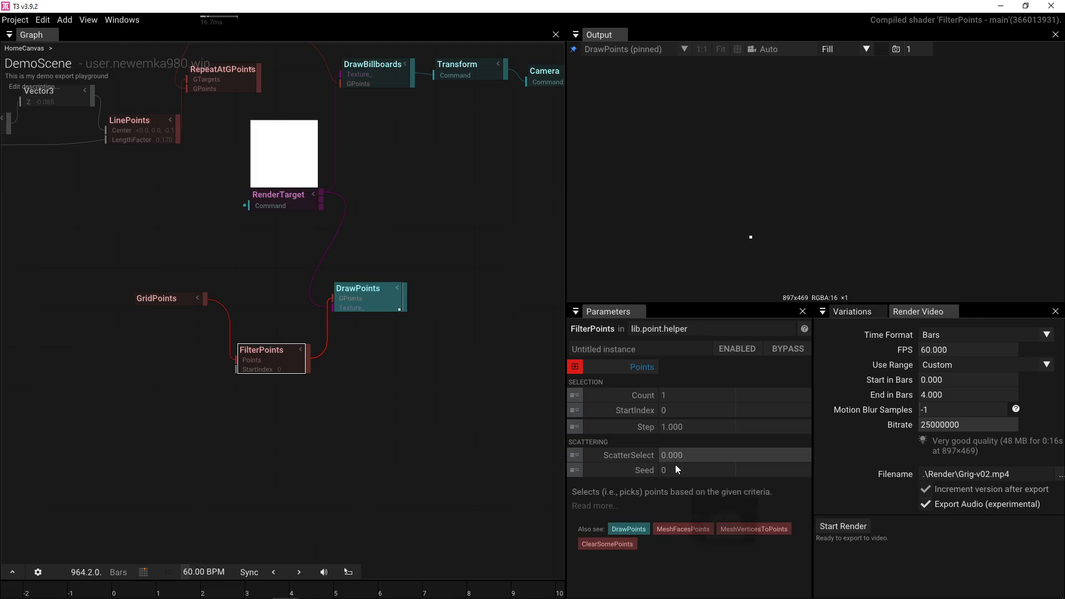
left_click_drag(679, 454, 883, 442)
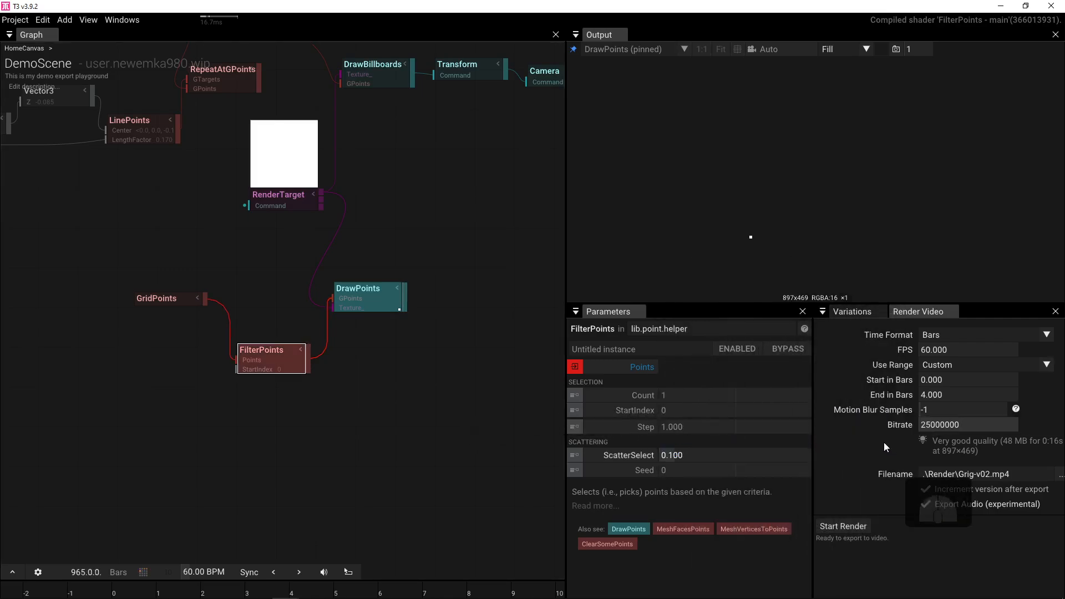
left_click_drag(669, 396, 765, 389)
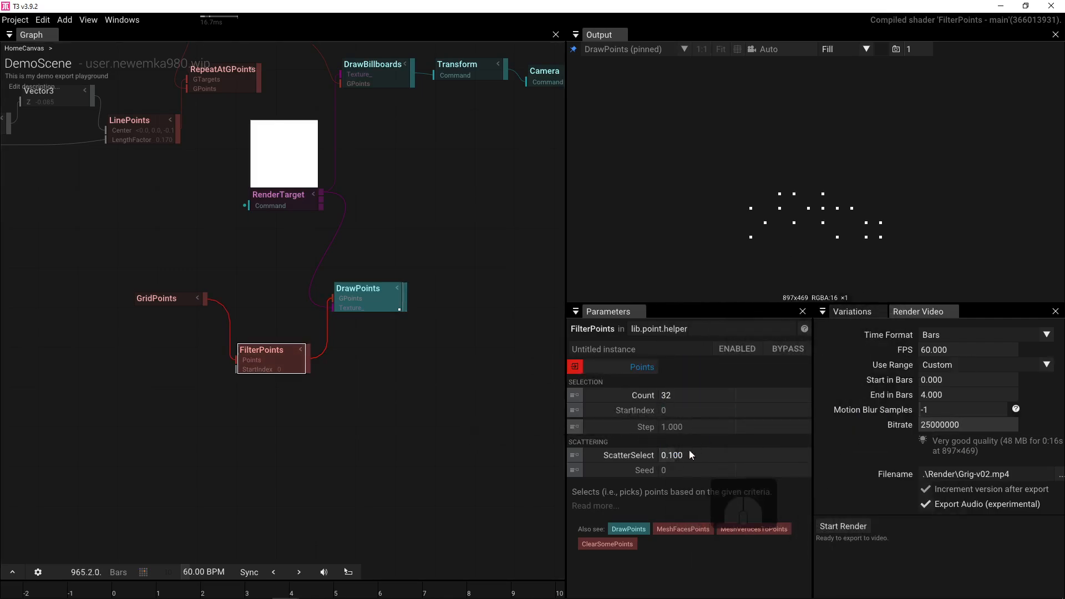
left_click_drag(690, 455, 655, 475)
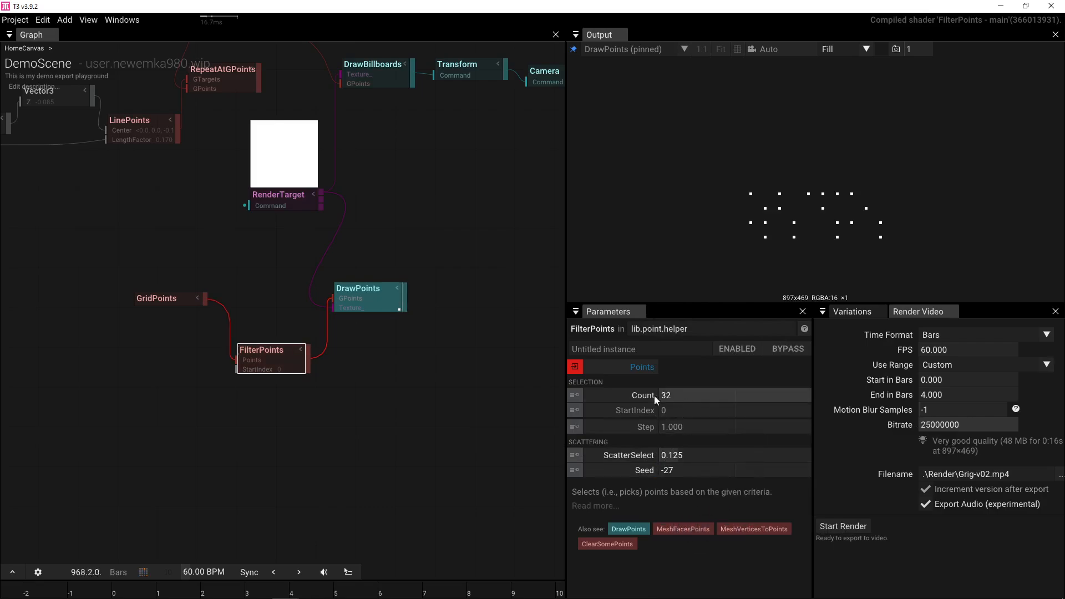
- Set the FilterPoints Count to 50
left_click(173, 302)
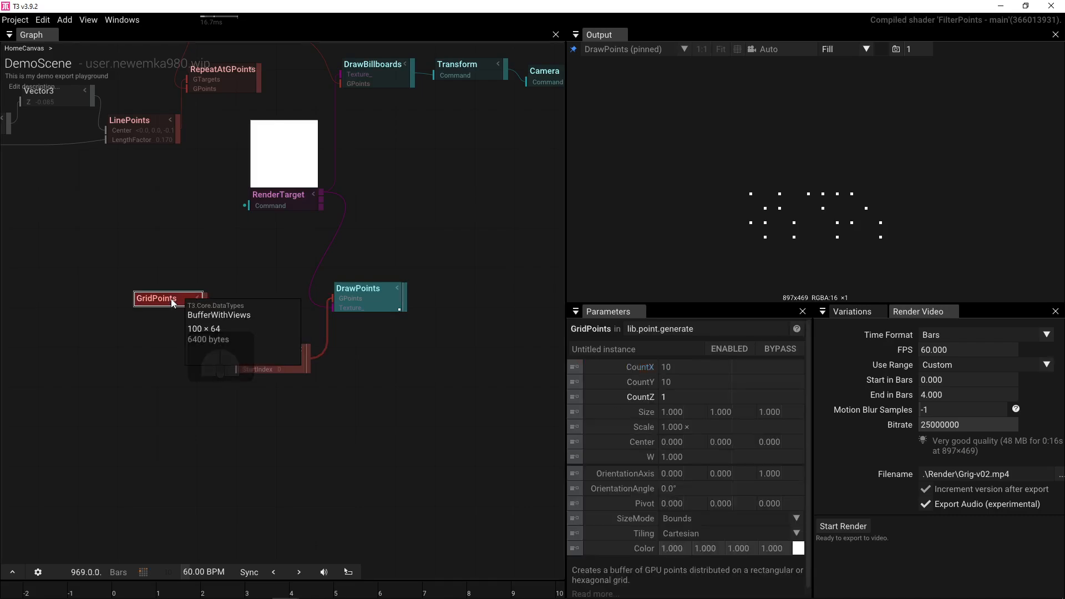
left_click(261, 358)
left_click(687, 395)
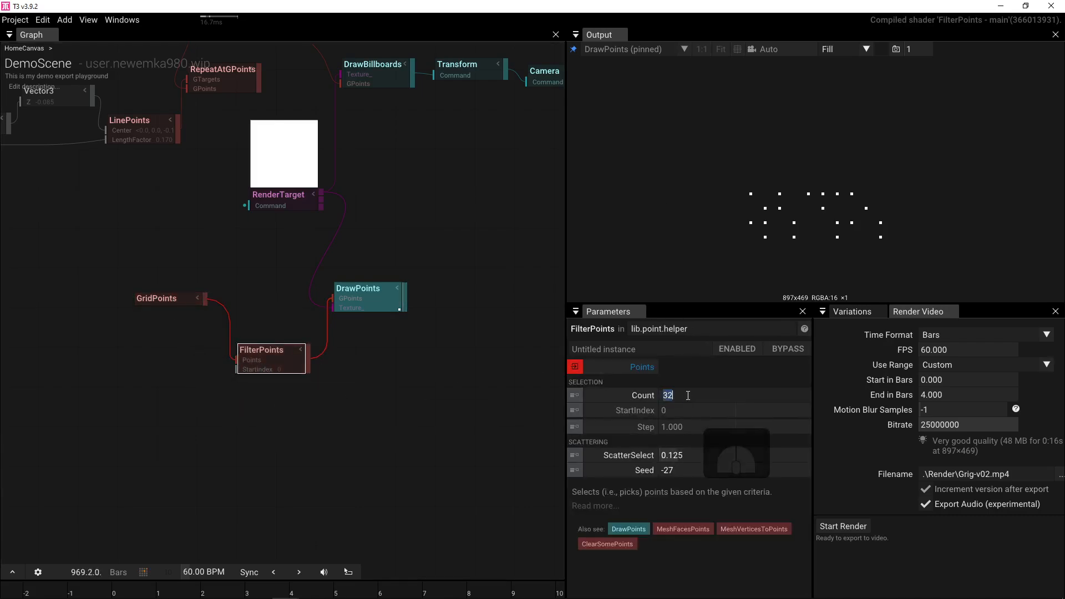
type("50")
key("Return")
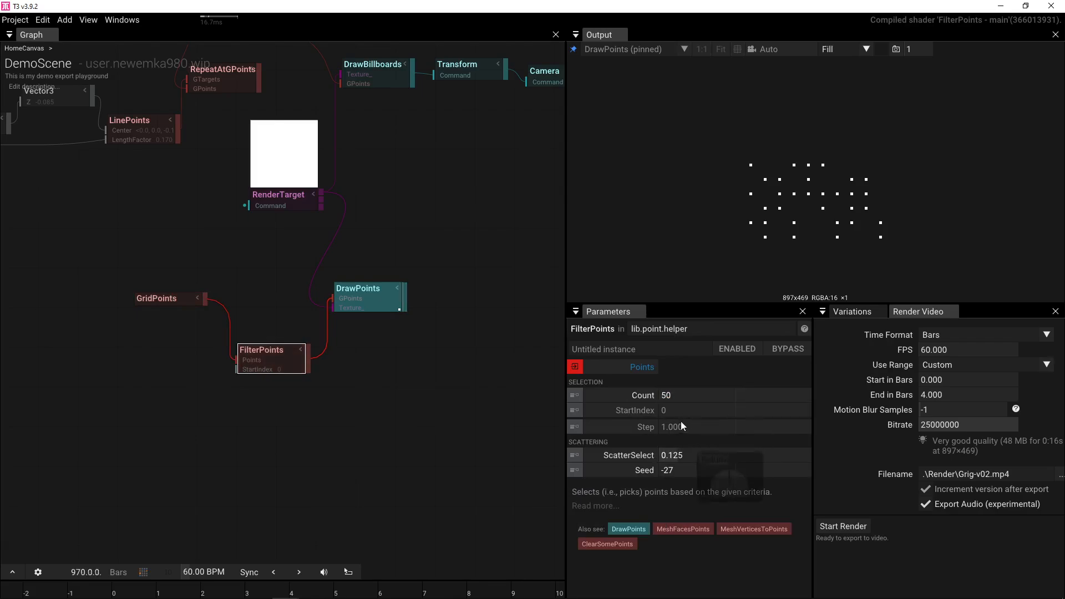
- Set FilterPoints Step to 2 and scrub its Seed to -7
left_click_drag(683, 429, 819, 428)
left_click(707, 428)
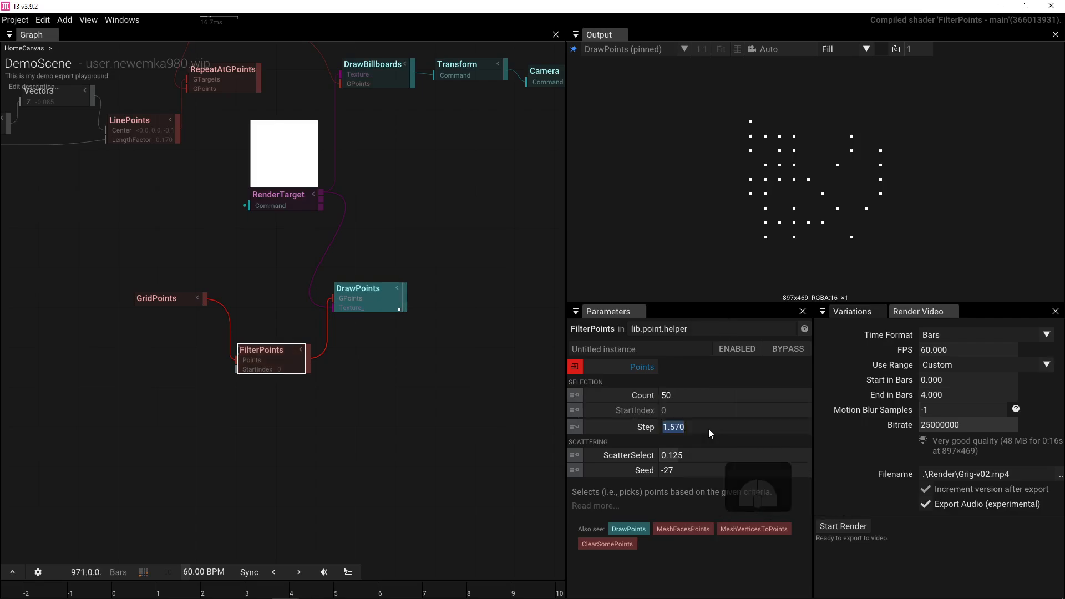
type("2")
key("Return")
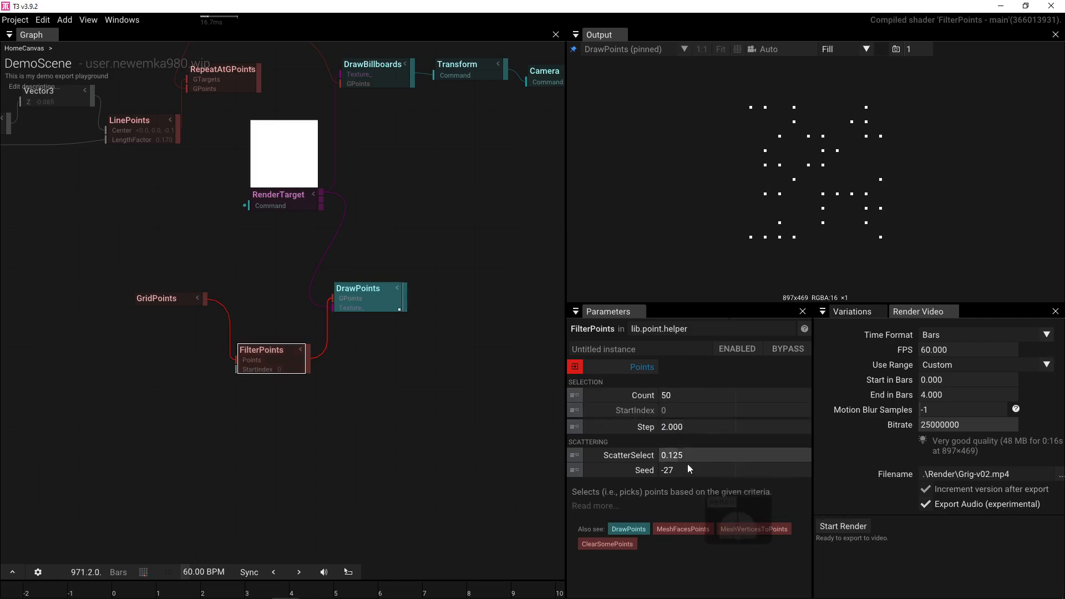
left_click_drag(673, 470, 739, 467)
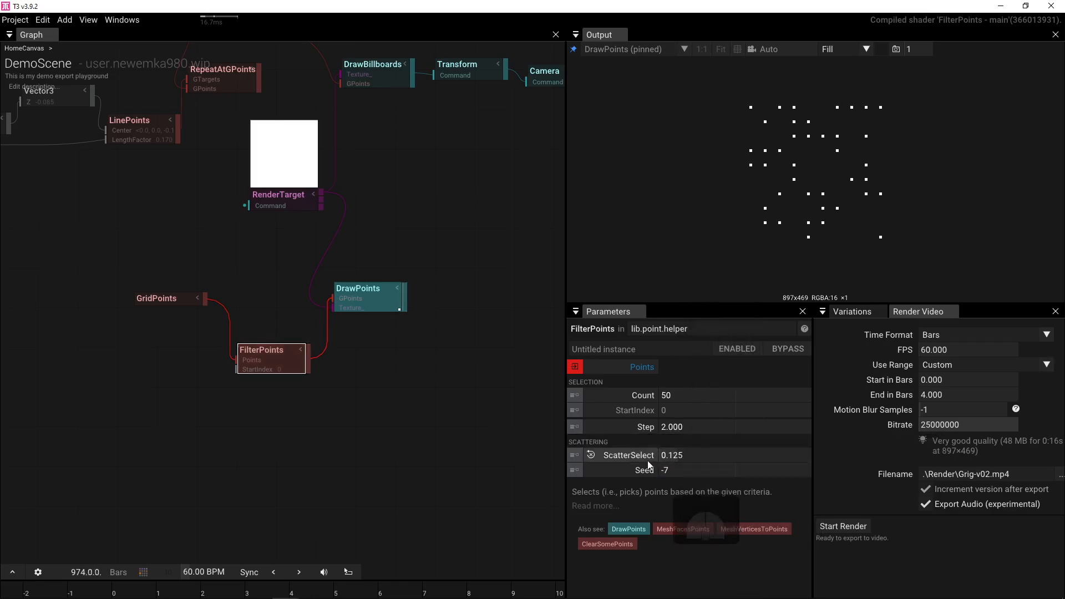
left_click_drag(448, 383, 375, 460)
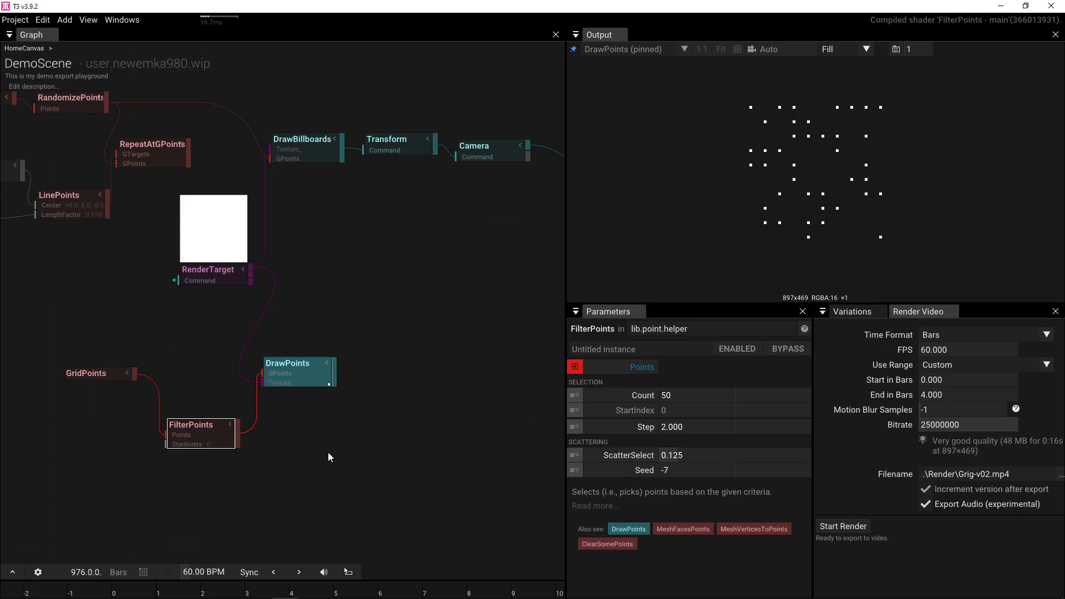
left_click_drag(182, 443, 173, 415)
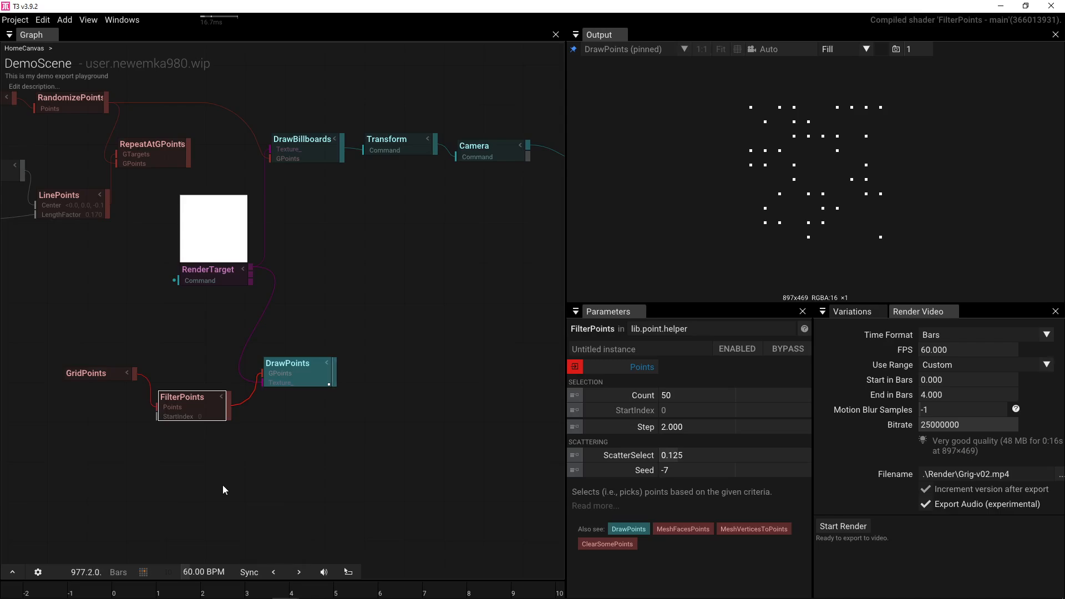
- Duplicate the 10×10 GridPoints node and place the unconnected copy below FilterPoints
key("Tab")
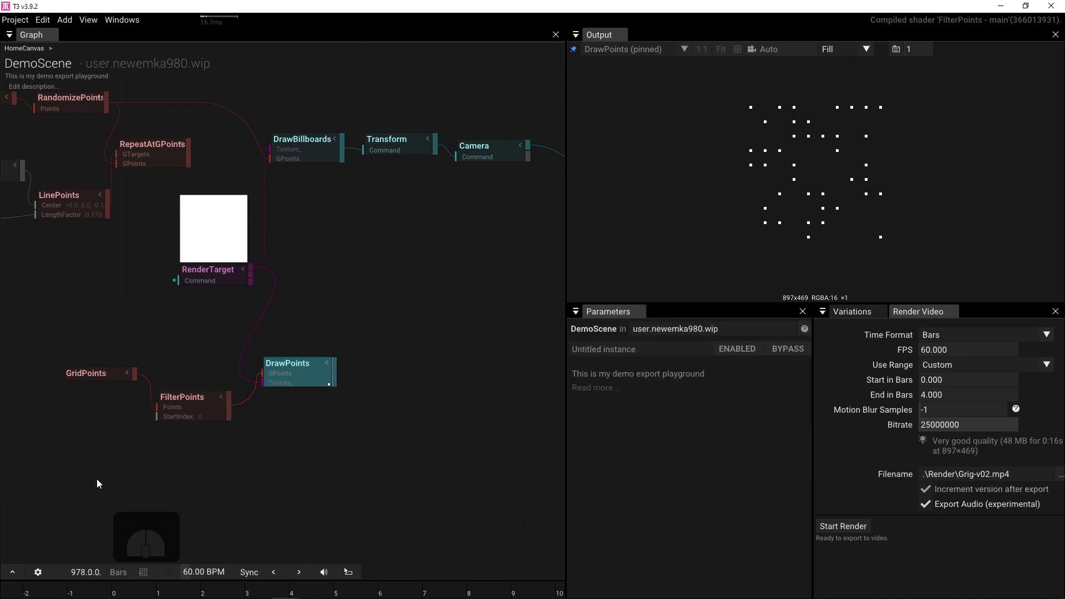
type("fil")
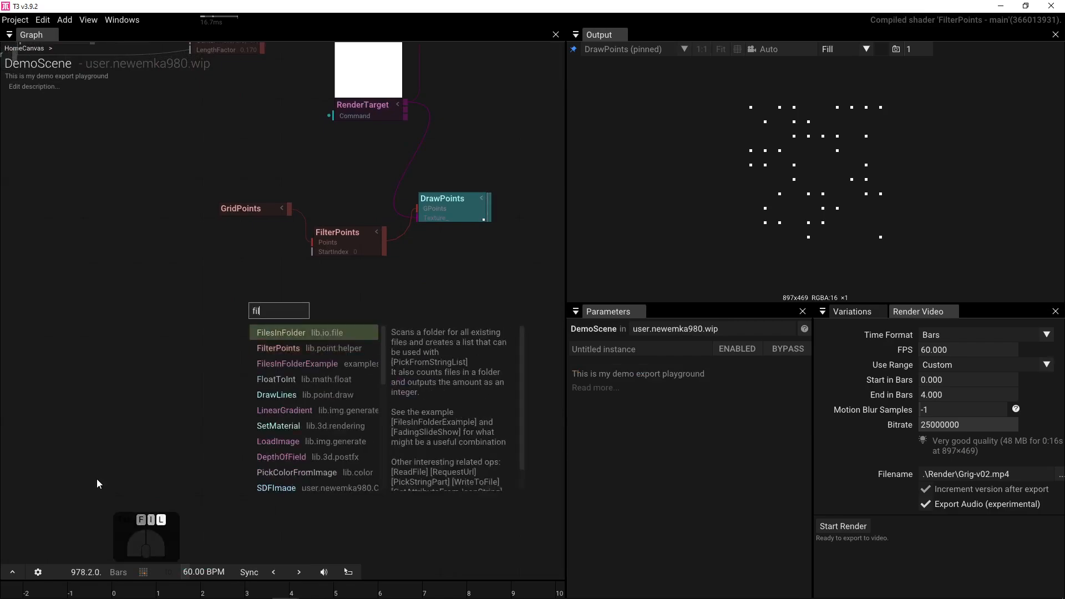
key("BackSpace")
key("BackSpace")
key("BackSpace")
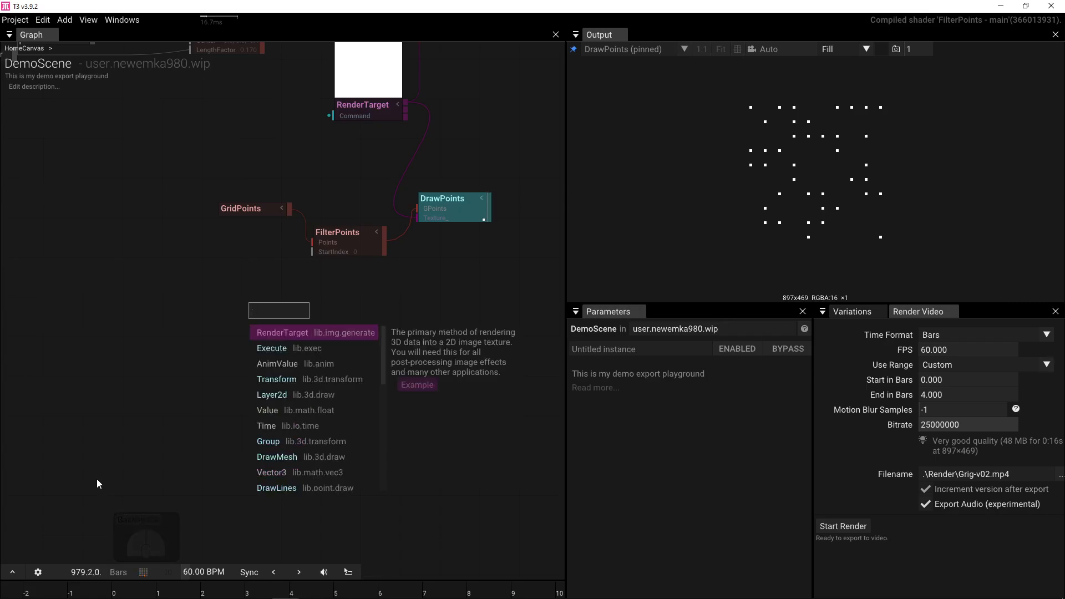
left_click(200, 324)
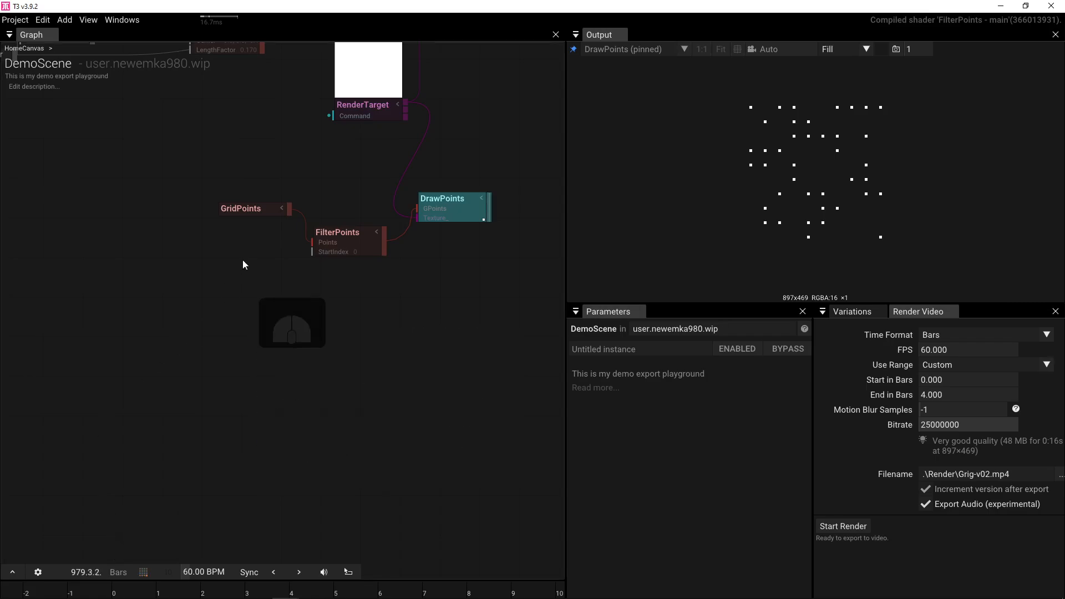
left_click(239, 209)
key("ctrl+d")
left_click(265, 309)
left_click(665, 366)
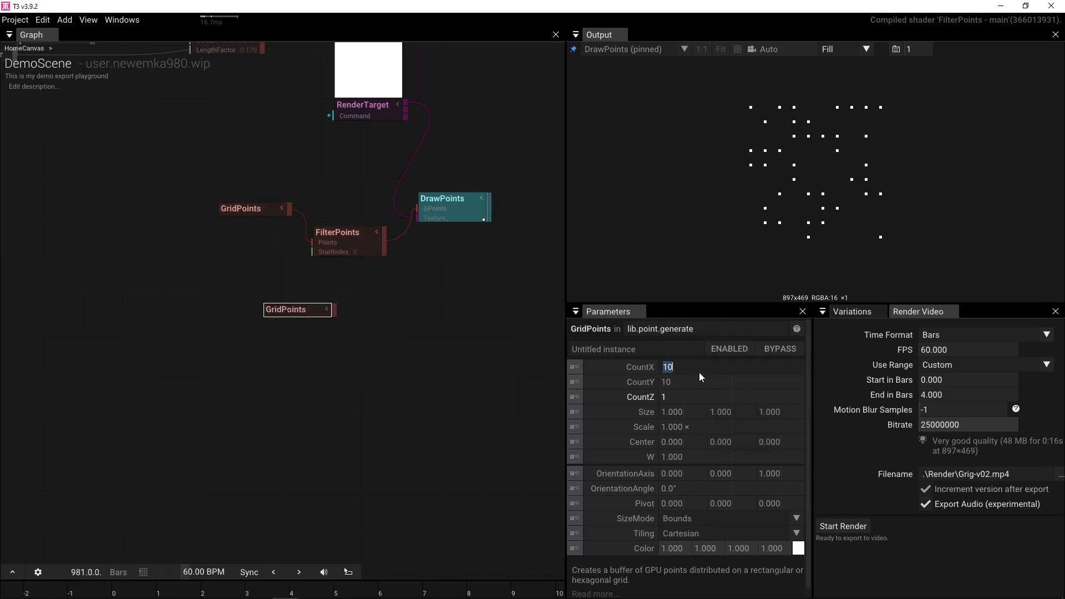
left_click(366, 349)
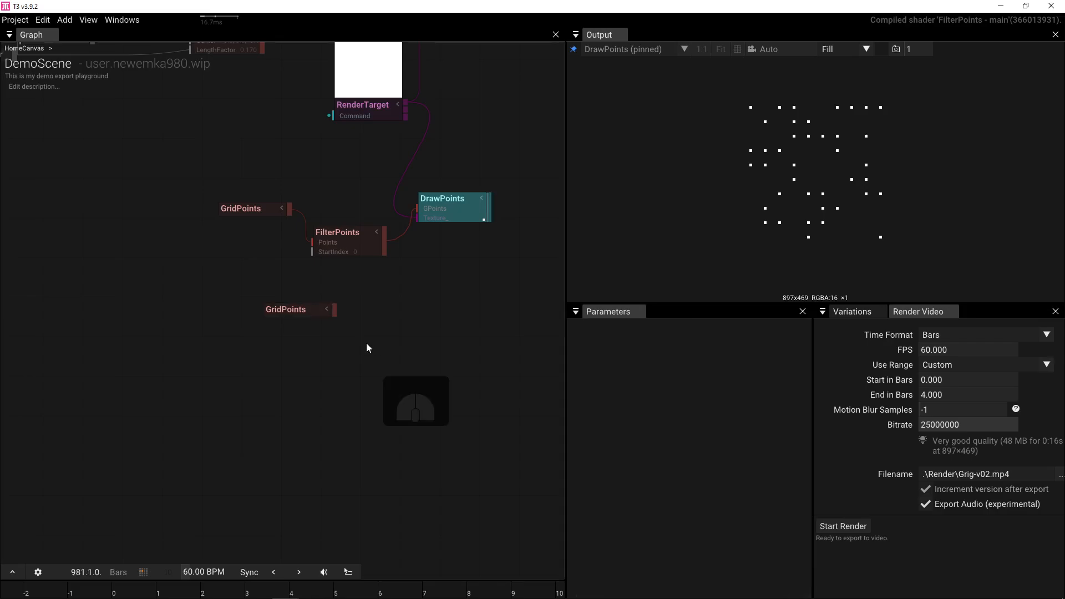
left_click(300, 310)
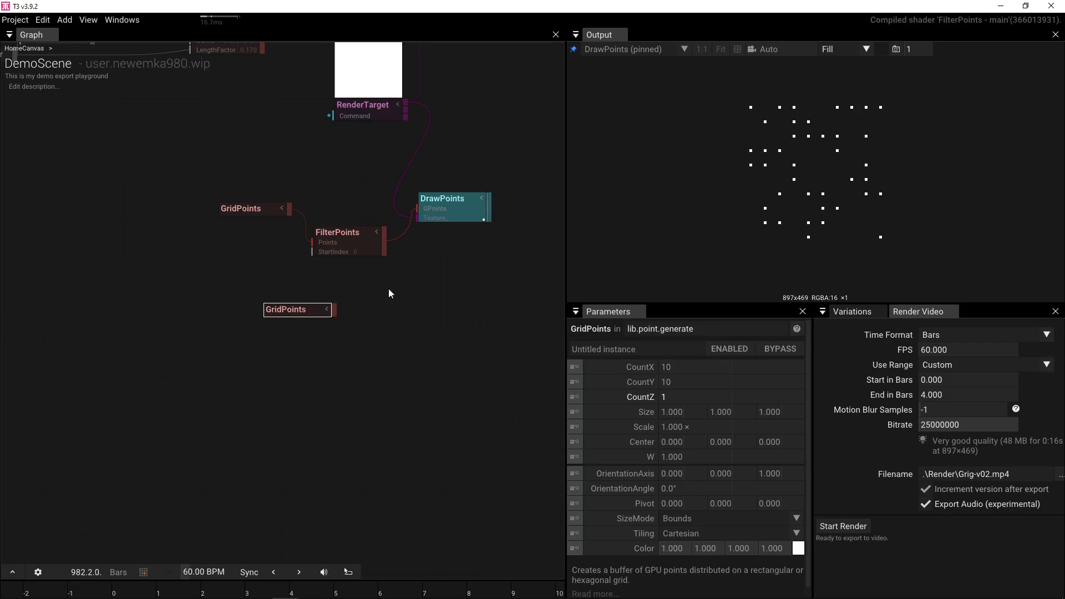
left_click_drag(386, 301, 347, 431)
left_click(264, 138)
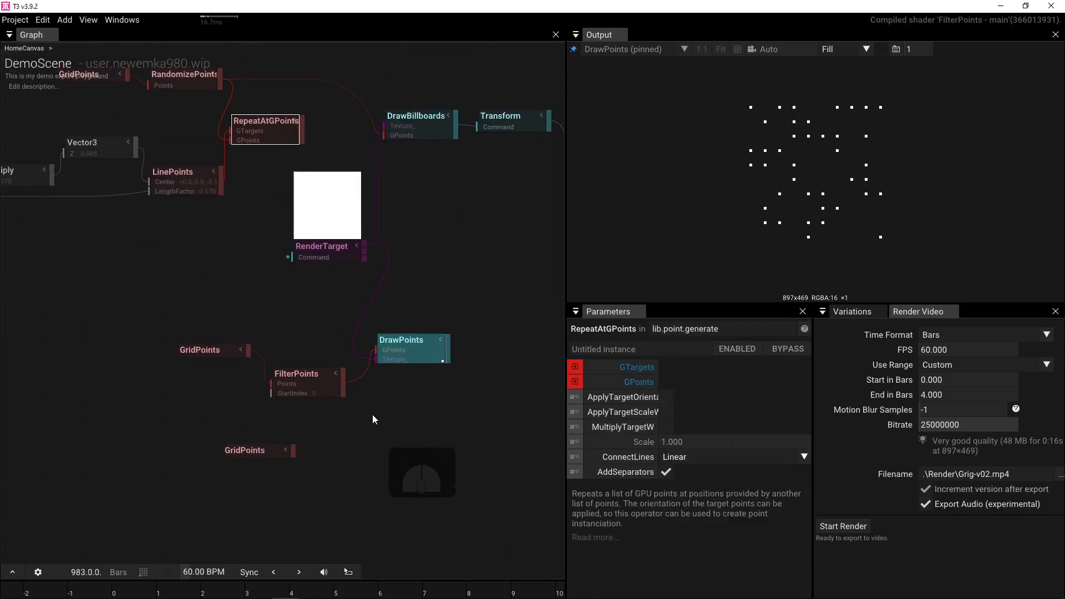
- Duplicate RepeatAtGPoints, wiring FilterPoints to GTargets, the new GridPoints to GPoints, and its output to DrawPoints
key("ctrl+v")
left_click_drag(343, 394, 365, 420)
left_click_drag(294, 454, 341, 443)
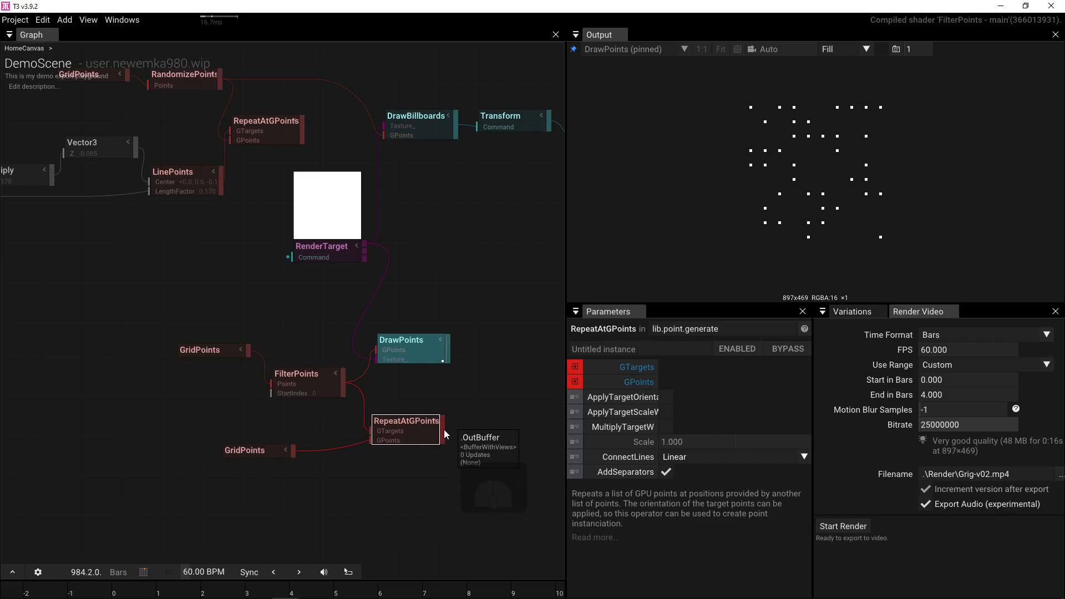
left_click_drag(444, 429, 377, 350)
mouse_move(341, 445)
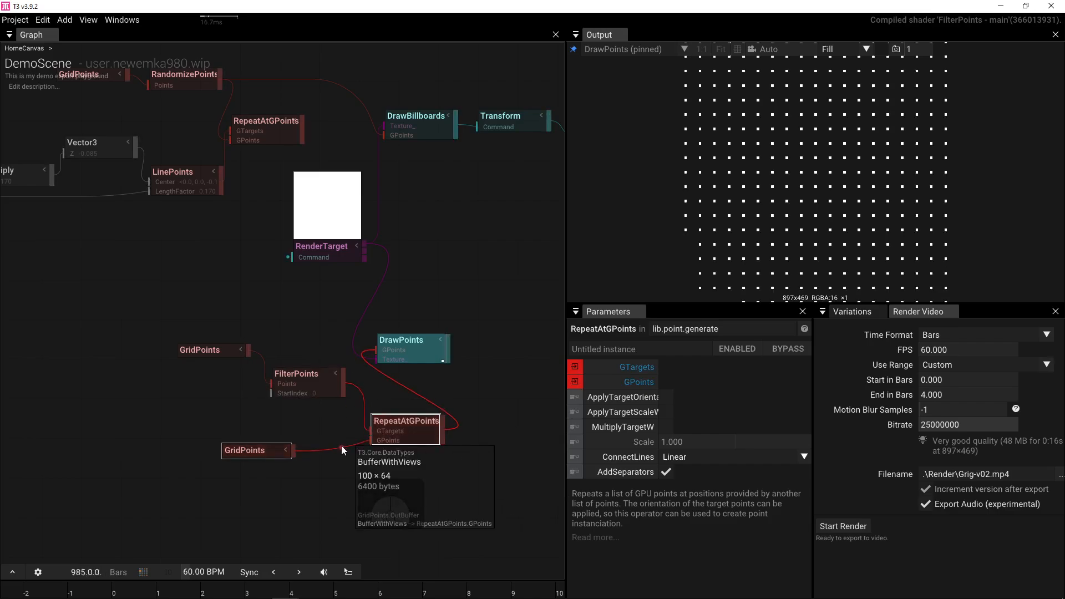
- Shrink the lower GridPoints Scale to 0.2
left_click(266, 453)
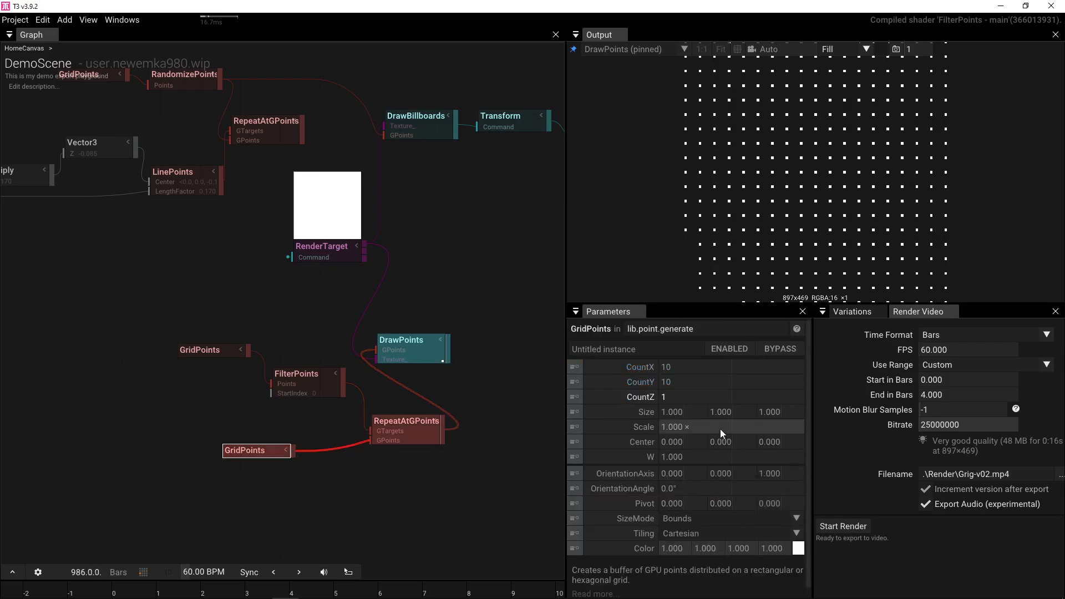
left_click_drag(720, 428, 487, 430)
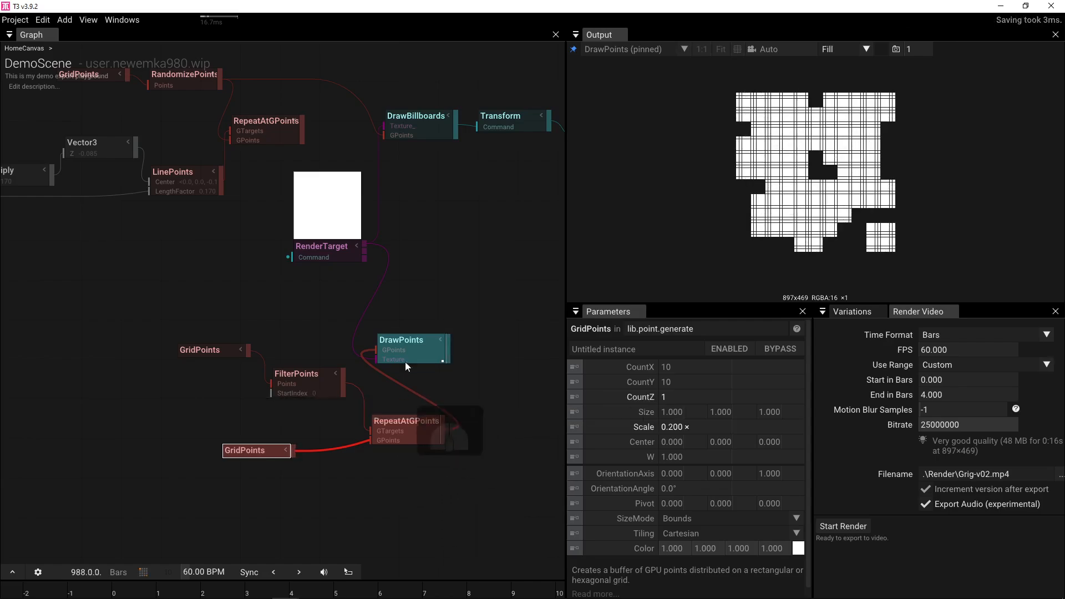
left_click_drag(419, 344, 528, 337)
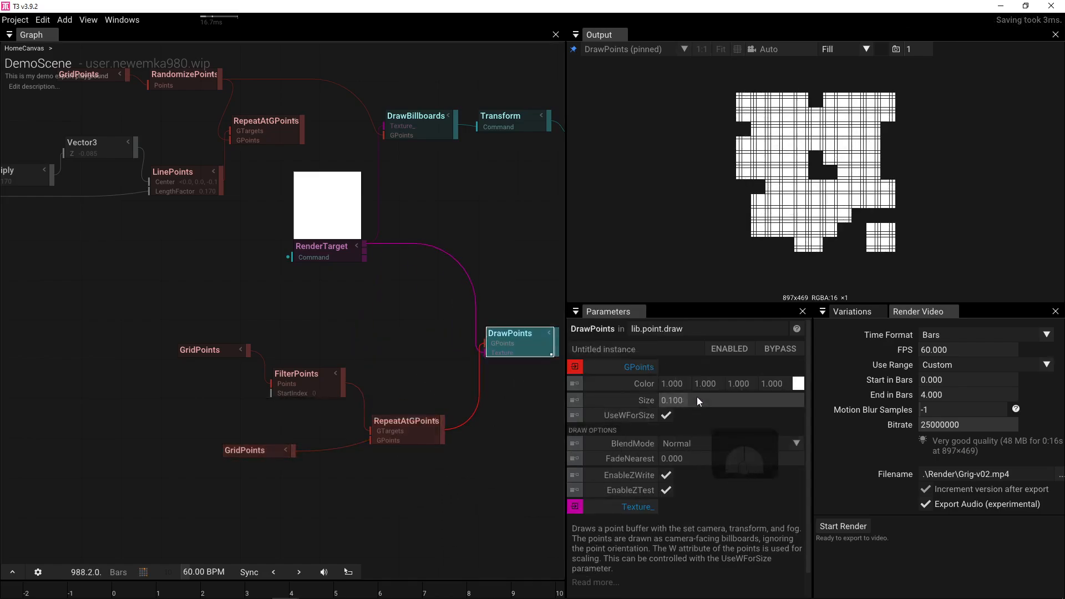
- Set the drawn point Size to 0.1
mouse_move(695, 399)
left_mouse_down()
mouse_move(648, 400)
mouse_move(707, 401)
left_mouse_up()
left_click(678, 399)
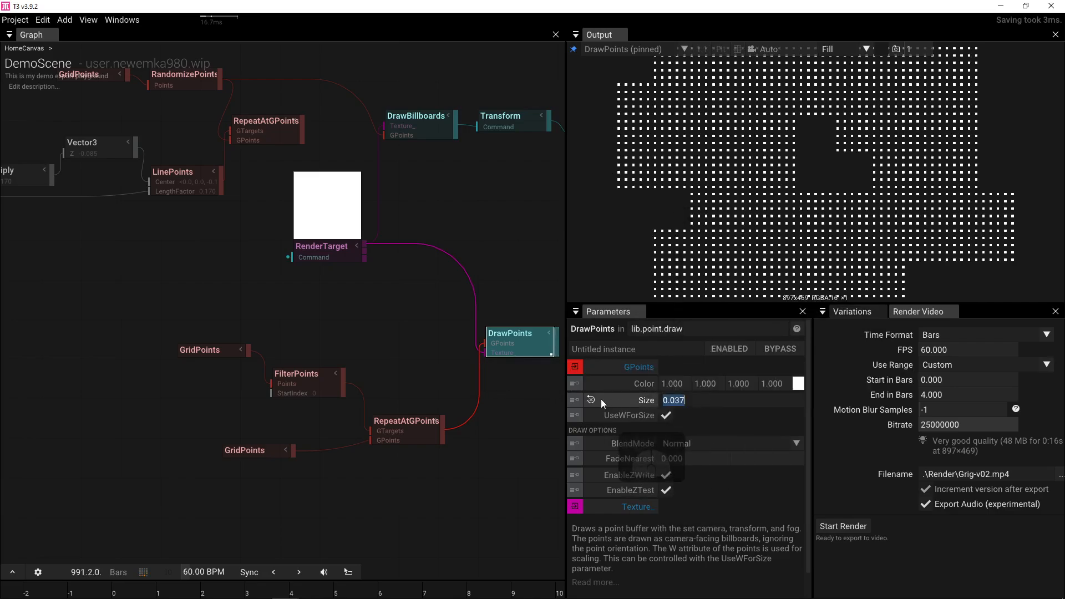
type("0.1")
key("Return")
scroll(336, 349, "down", 2)
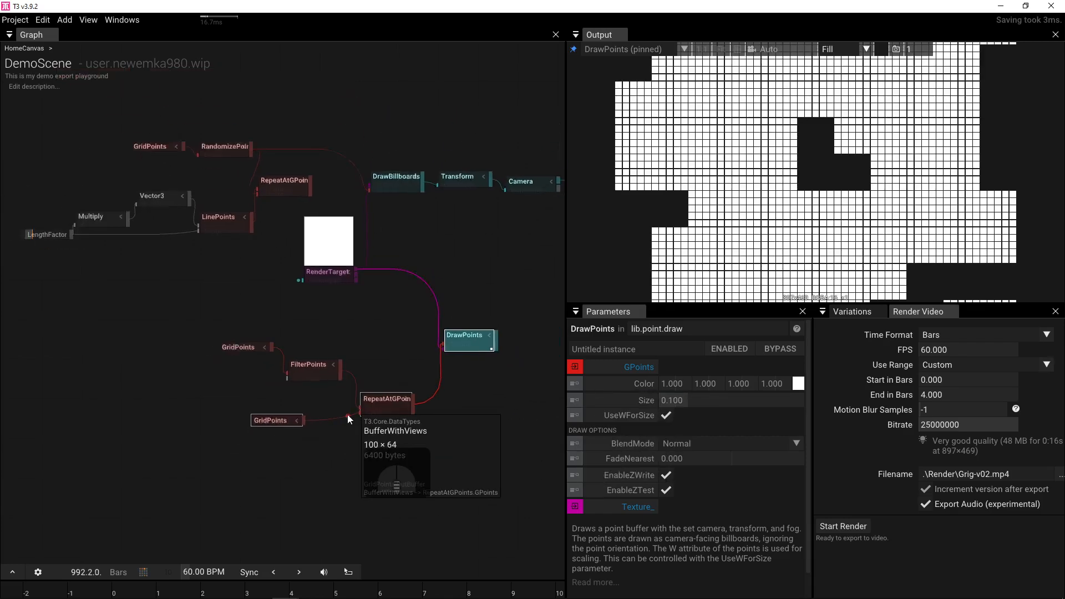
scroll(347, 414, "up", 2)
- Swap RepeatAtGPoints inputs (lower GridPoints to GTargets, FilterPoints to GPoints), making that grid 4×4 at Scale 1
left_click_drag(372, 411, 371, 392)
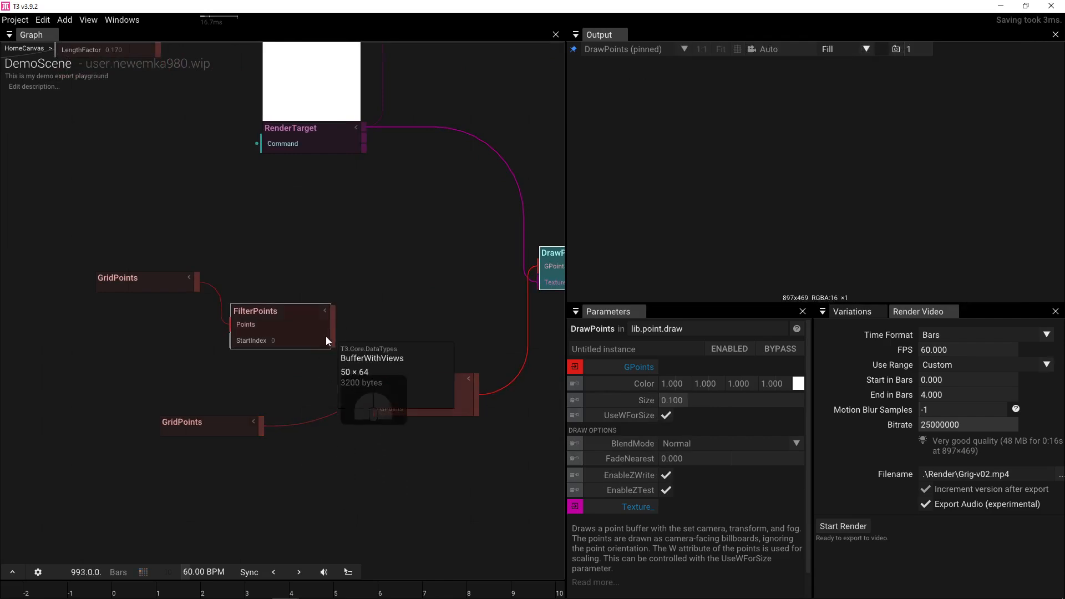
left_click_drag(333, 328, 372, 409)
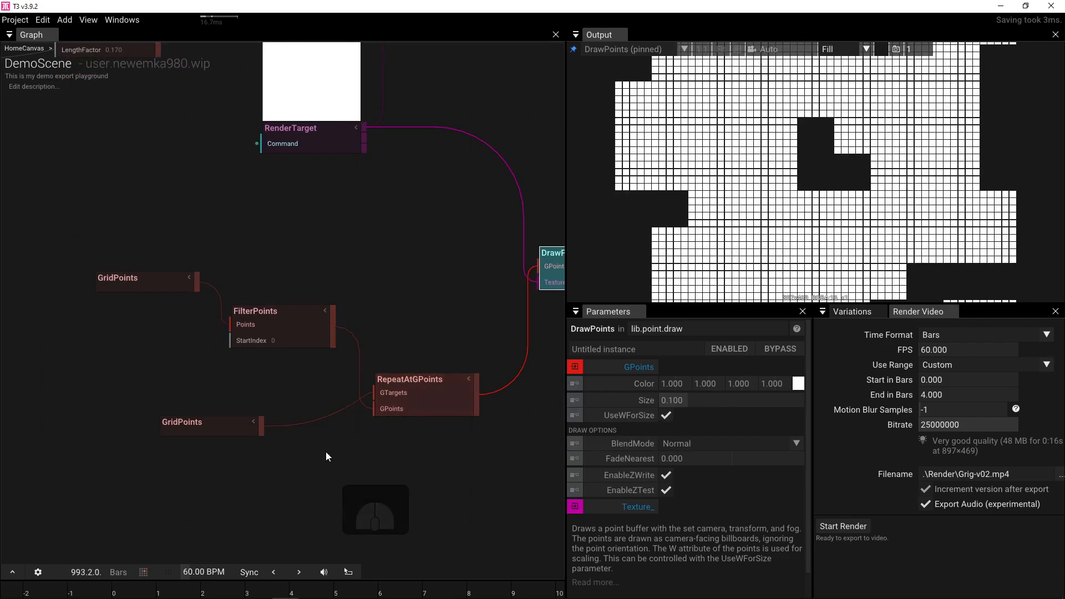
left_click(240, 431)
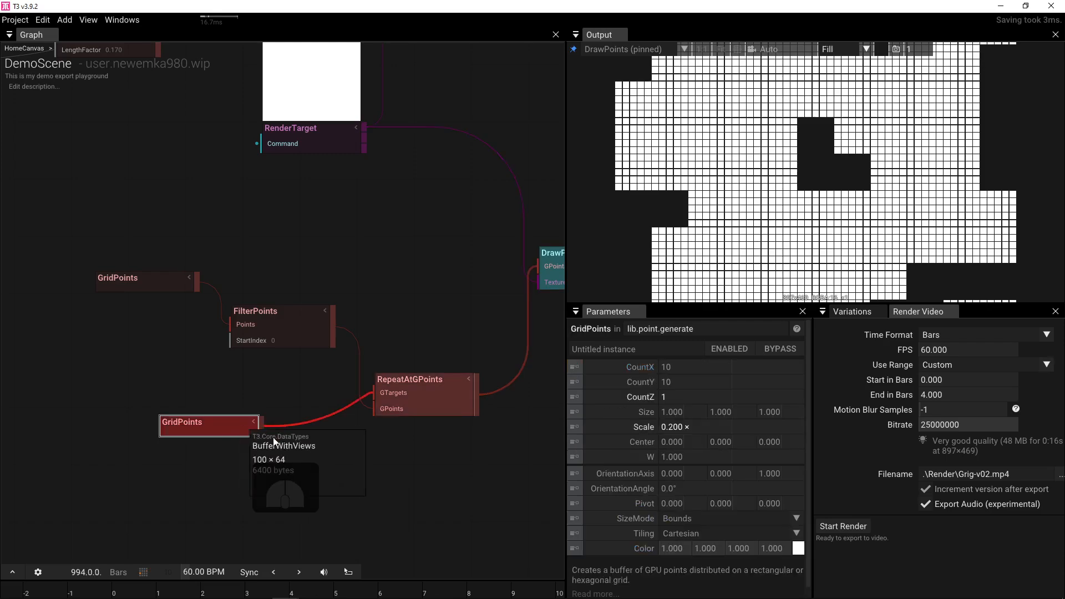
left_click(716, 370)
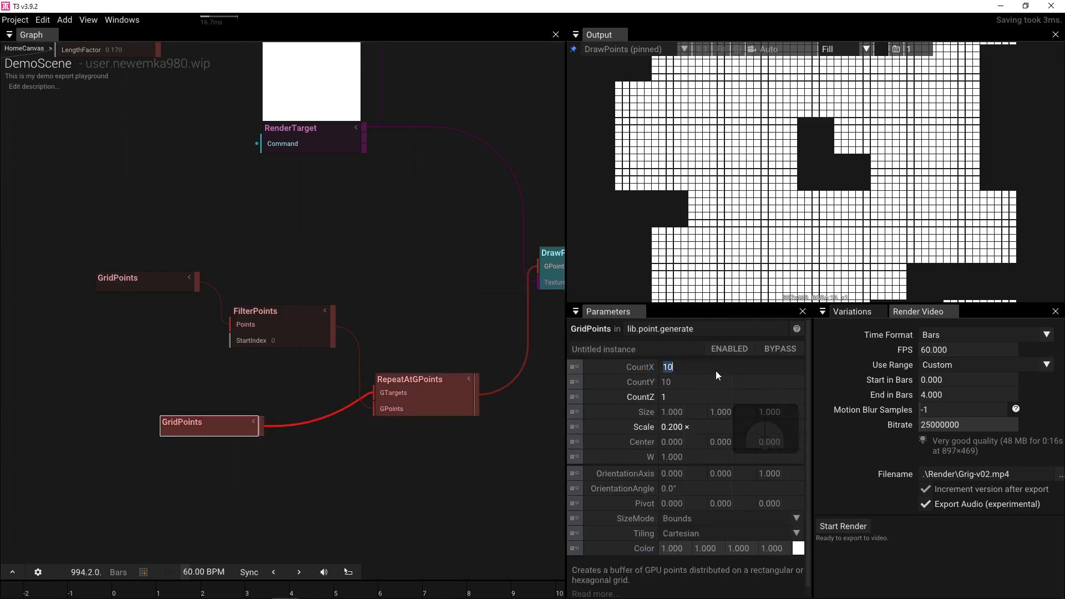
type("4")
left_click(694, 385)
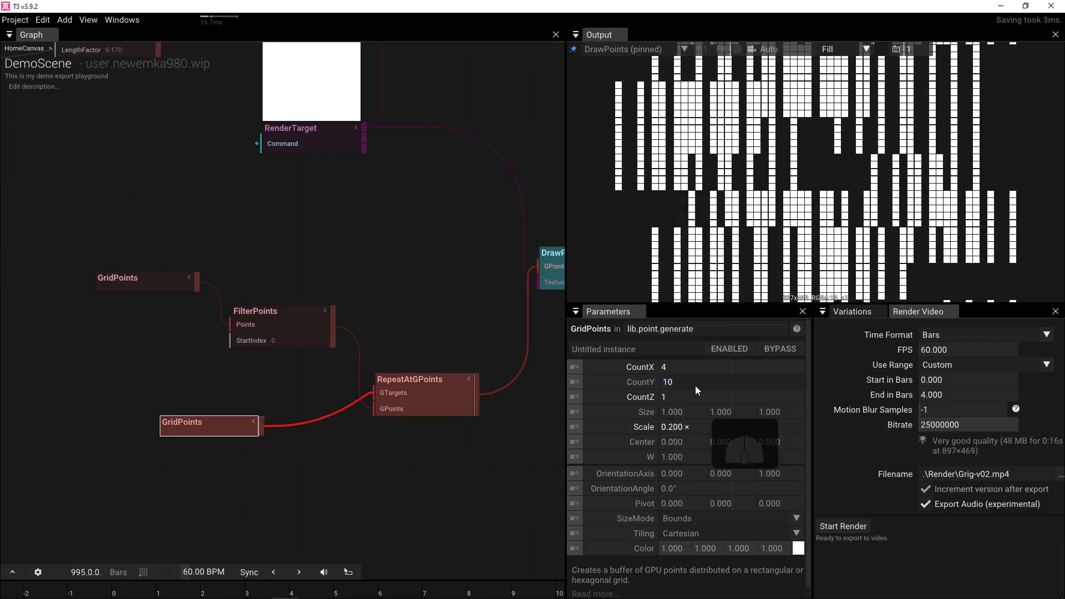
type("4")
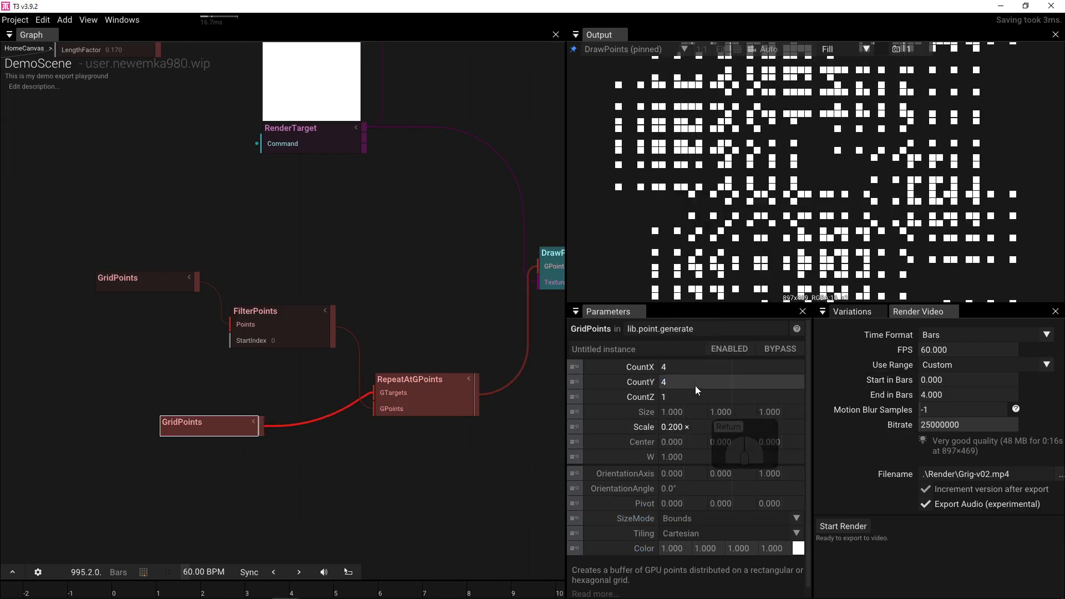
left_click_drag(697, 426, 887, 410)
left_click(592, 429)
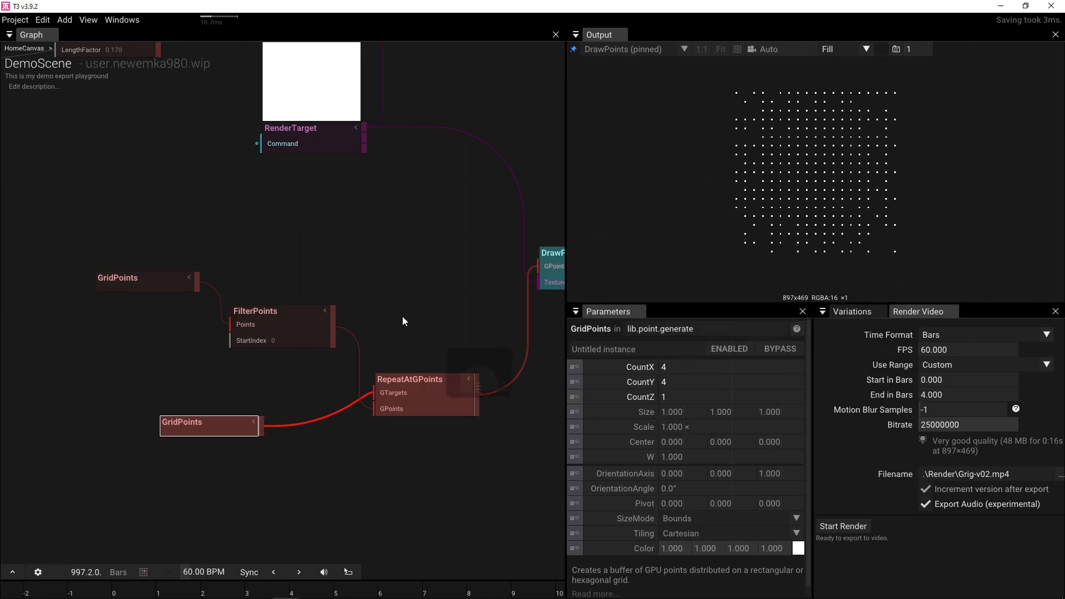
- Raise the upper GridPoints Scale to 12.9
left_click(158, 286)
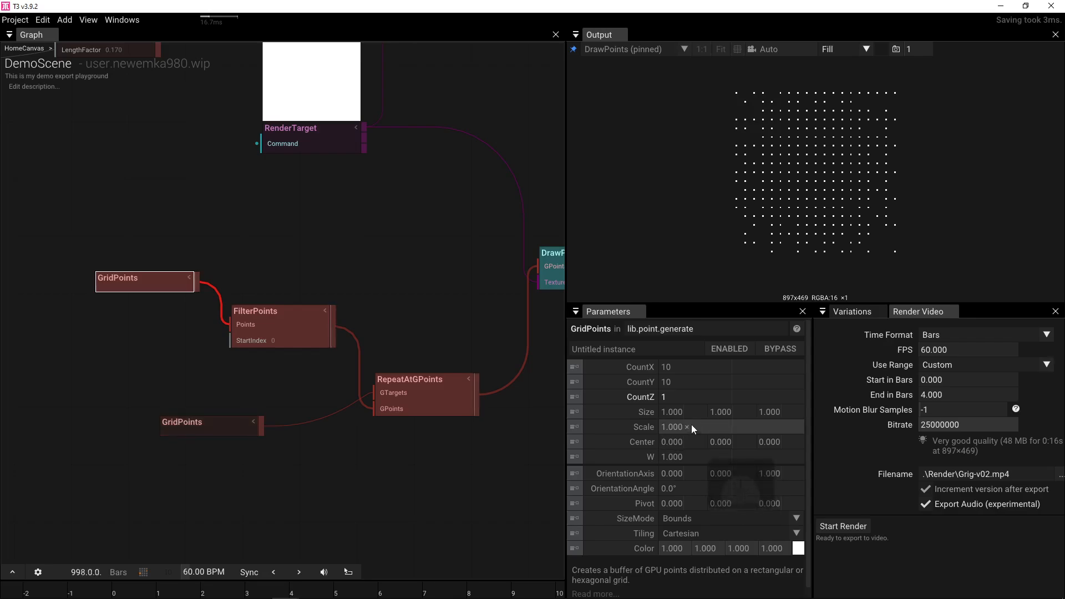
left_click_drag(691, 426, 1063, 327)
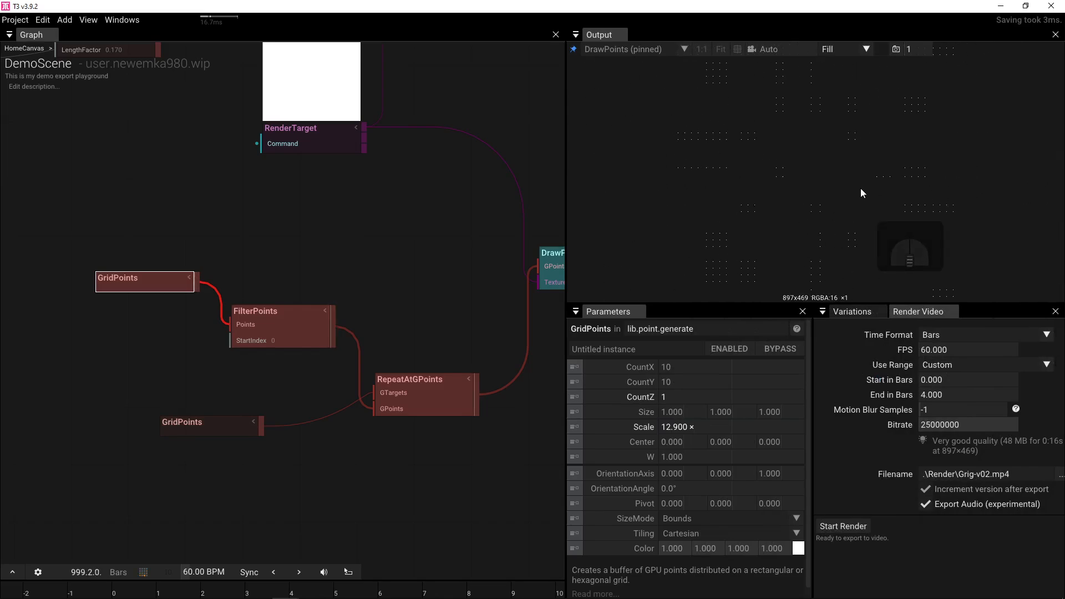
left_click_drag(491, 299, 401, 302)
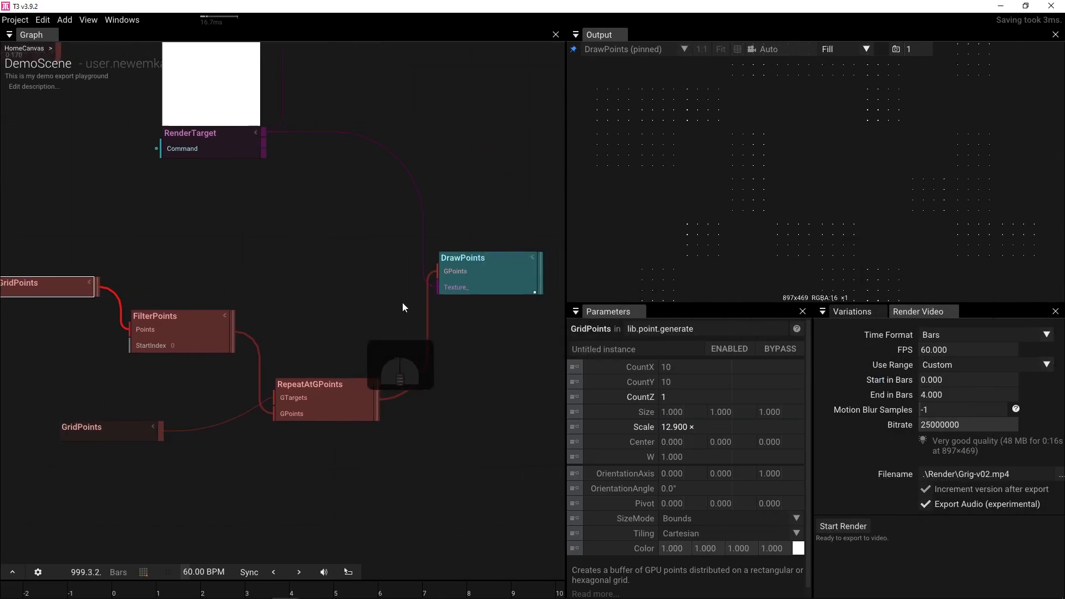
- Set DrawPoints Size to 1, then reduce it to 0.797
left_click(468, 280)
left_click(683, 397)
type("100")
key("Return")
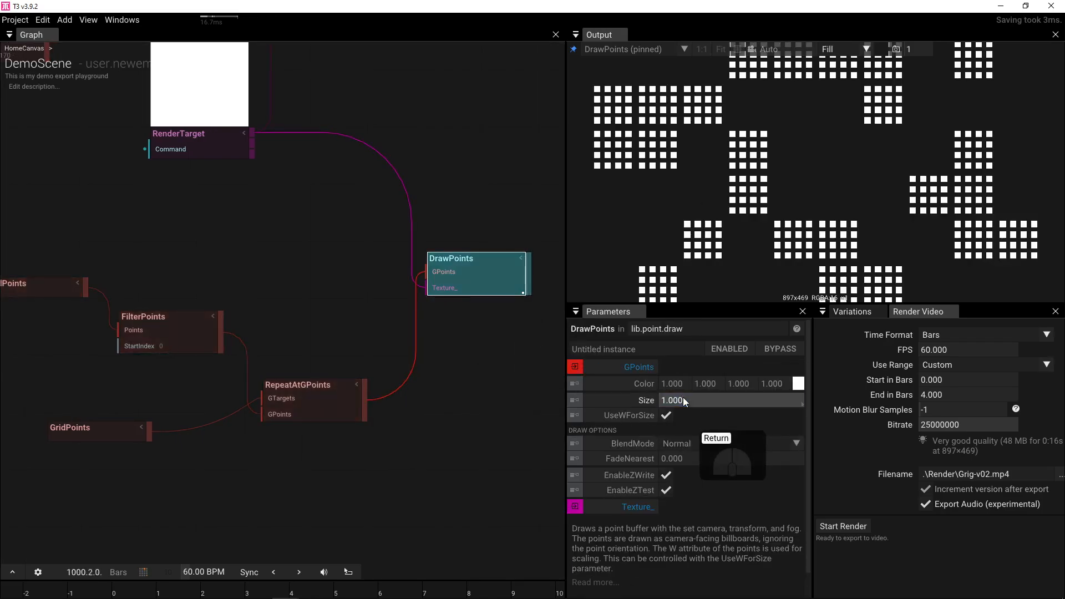
left_click_drag(682, 401, 580, 400)
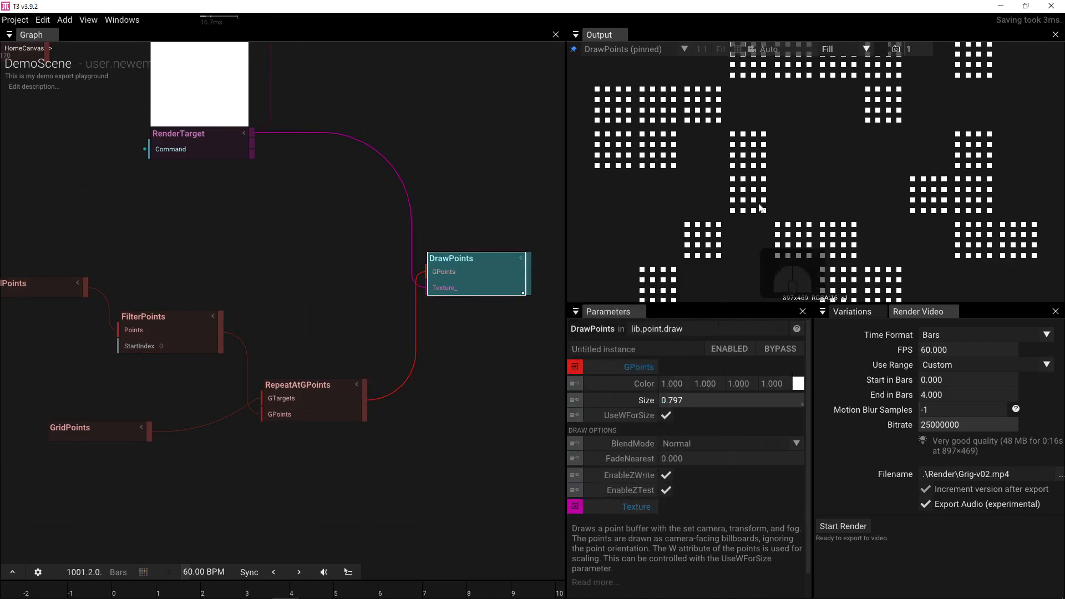
- Orbit the output into a tilted perspective and tidy the graph layout
left_click_drag(767, 203, 805, 201)
scroll(801, 184, "up", 3)
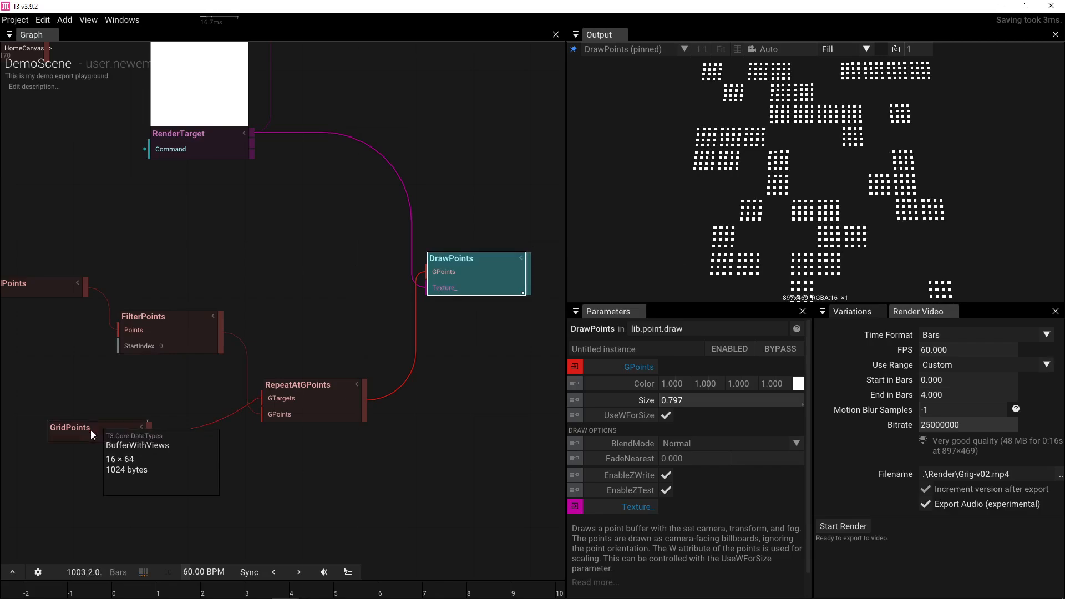
left_click_drag(165, 332, 165, 354)
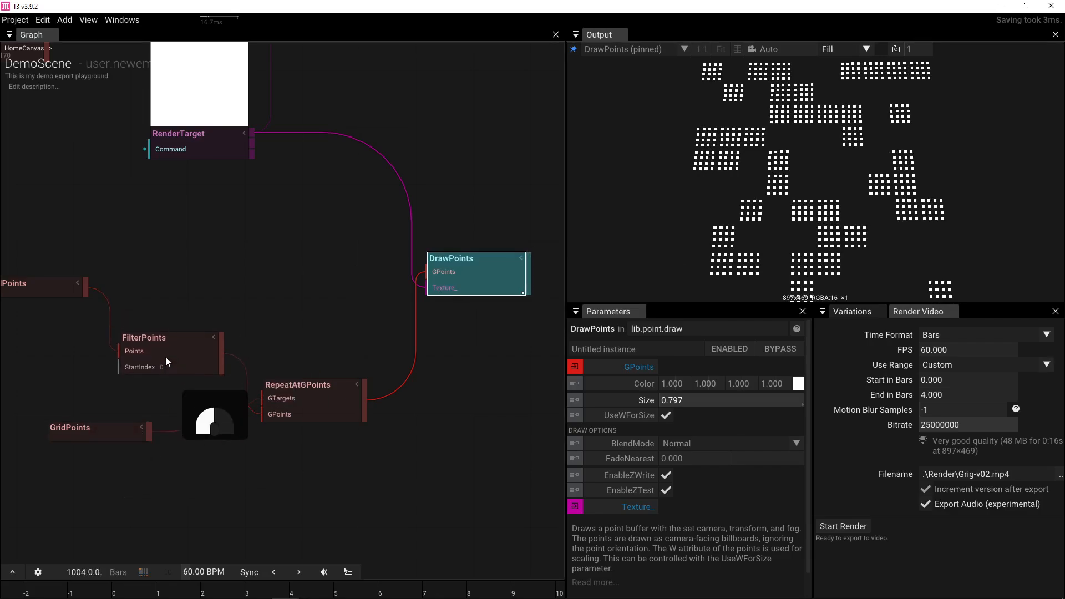
left_click_drag(236, 302, 294, 287)
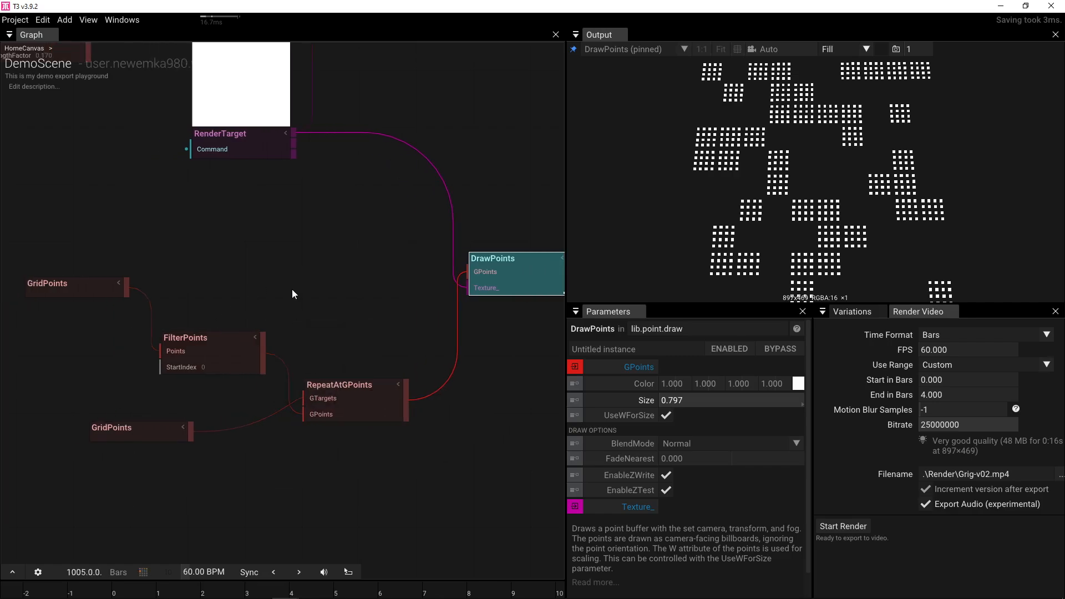
left_click_drag(732, 153, 784, 170)
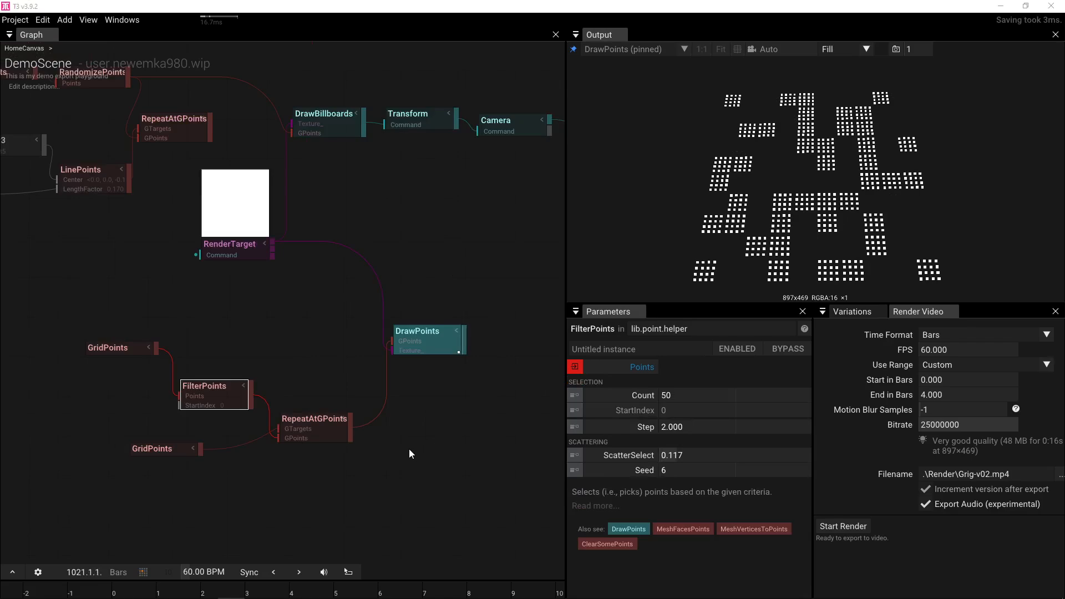
- Add a Loop node taking DrawPoints' output and set its Count to 16
left_click_drag(464, 355, 502, 364)
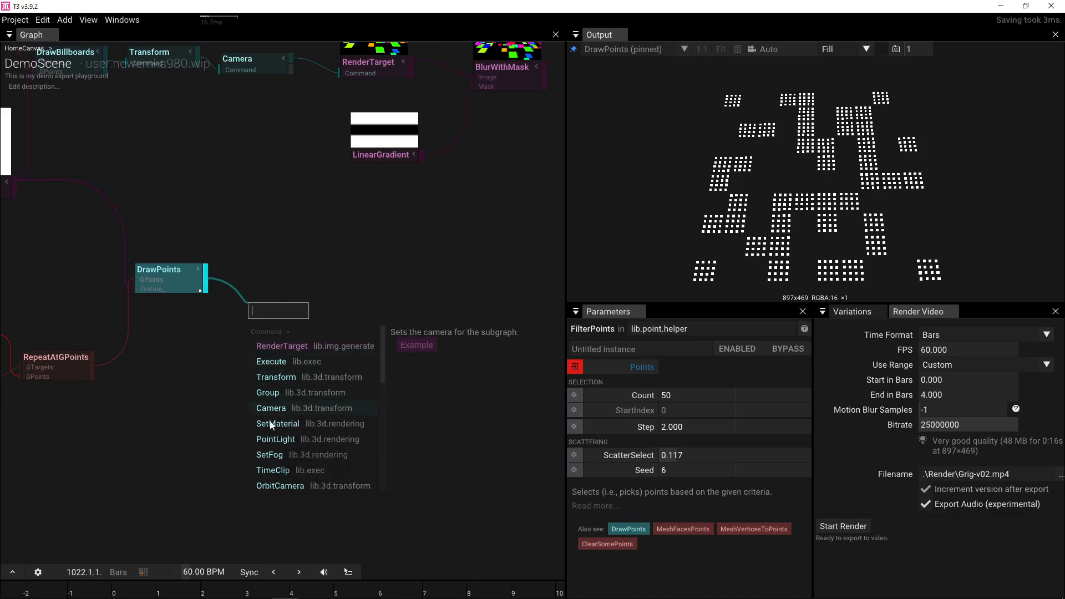
type("loo")
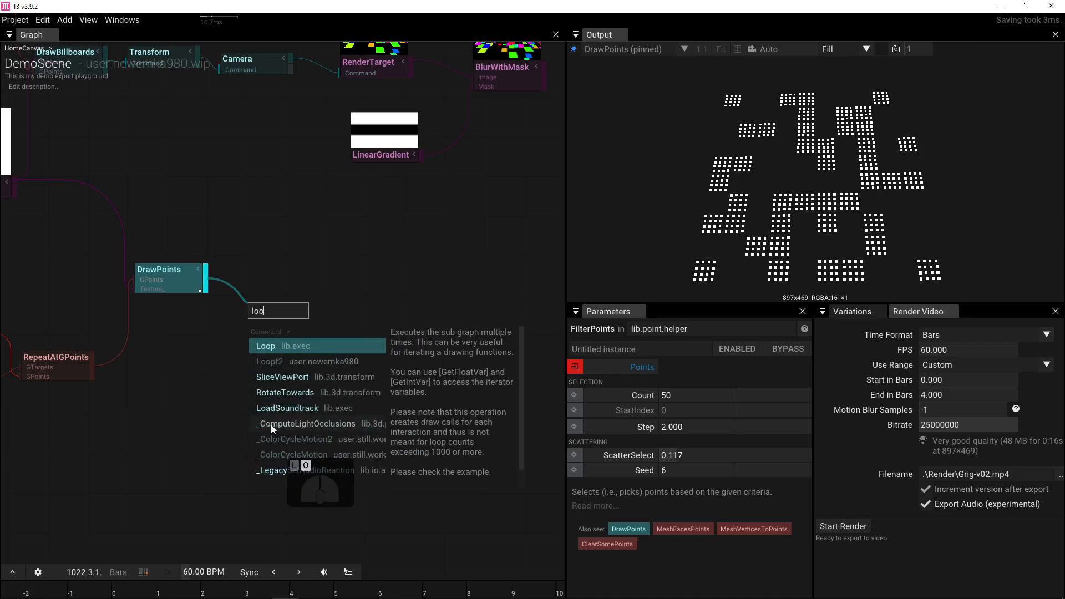
left_click(265, 346)
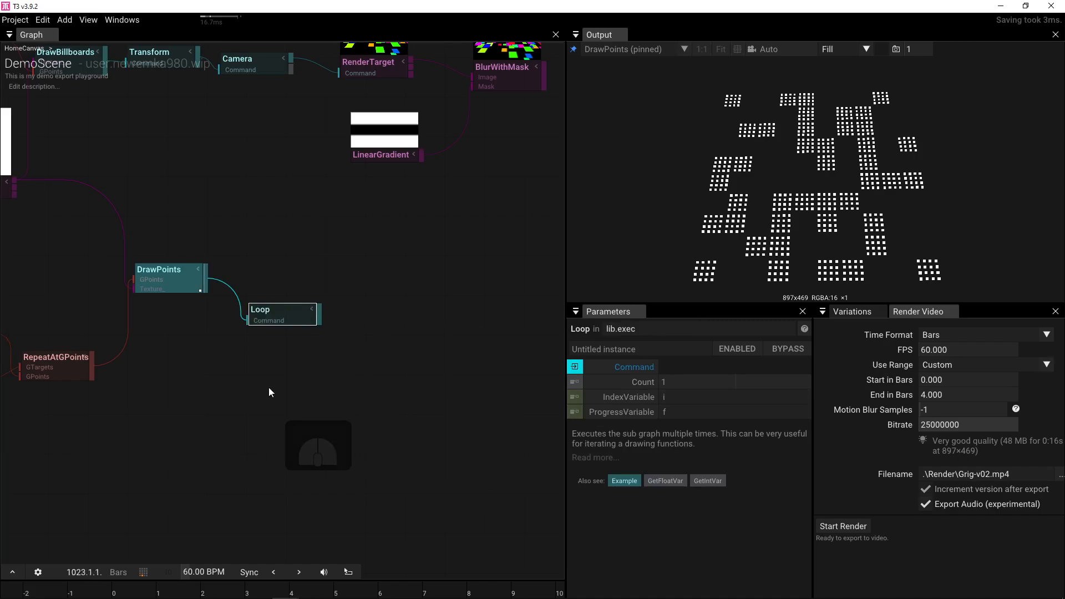
left_click_drag(261, 381, 431, 389)
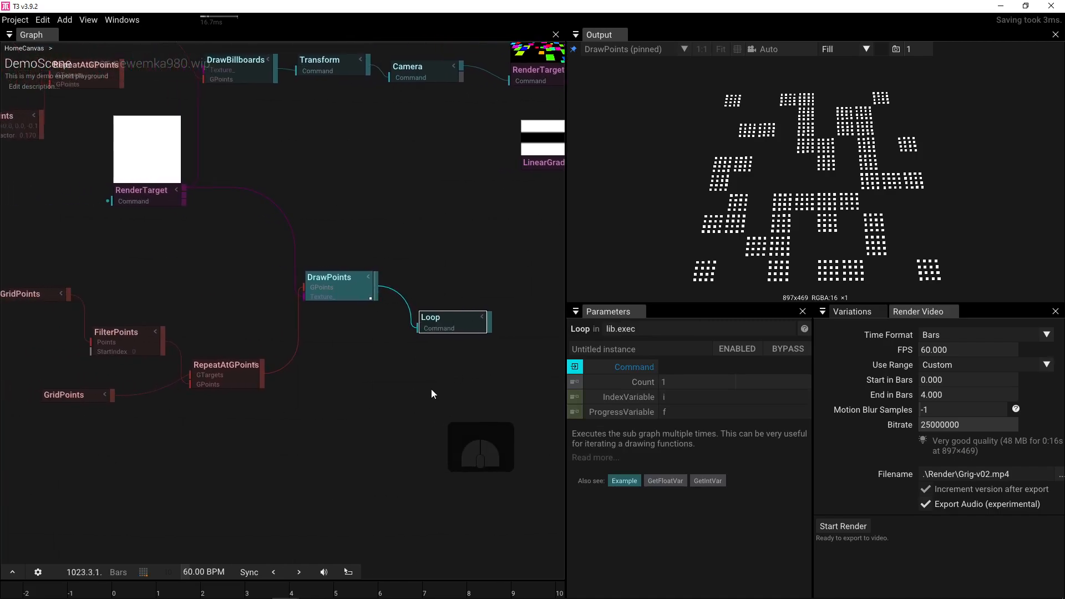
left_click(701, 383)
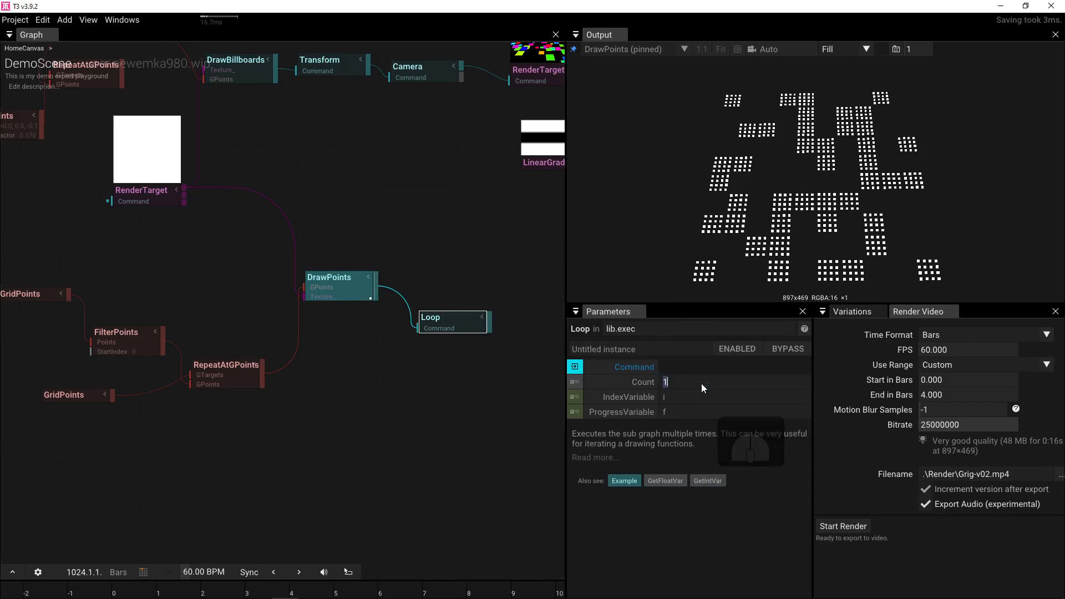
type("16")
key("Return")
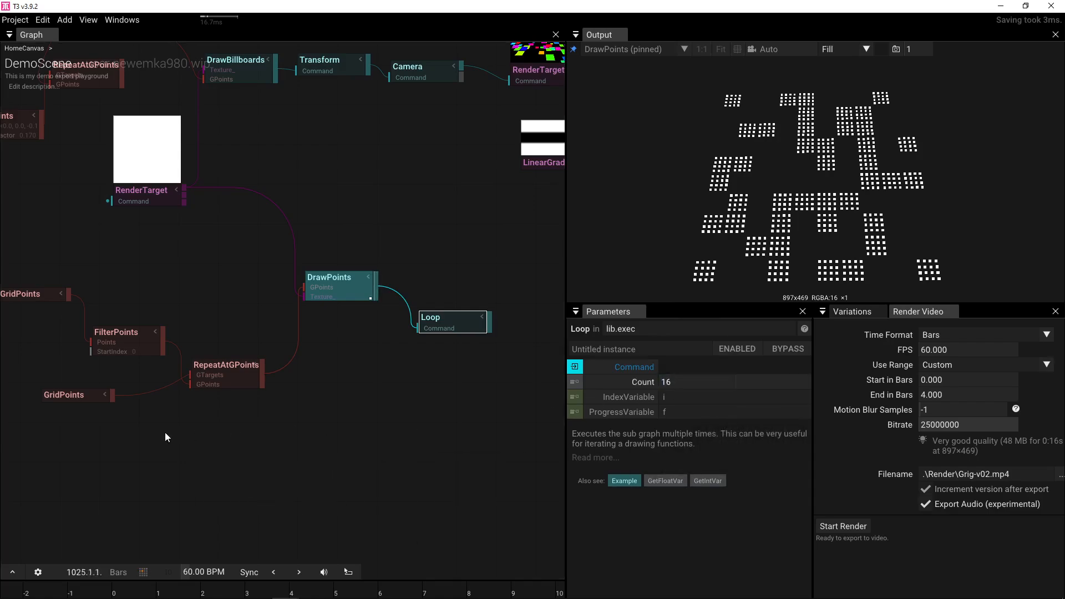
left_click_drag(165, 431, 188, 433)
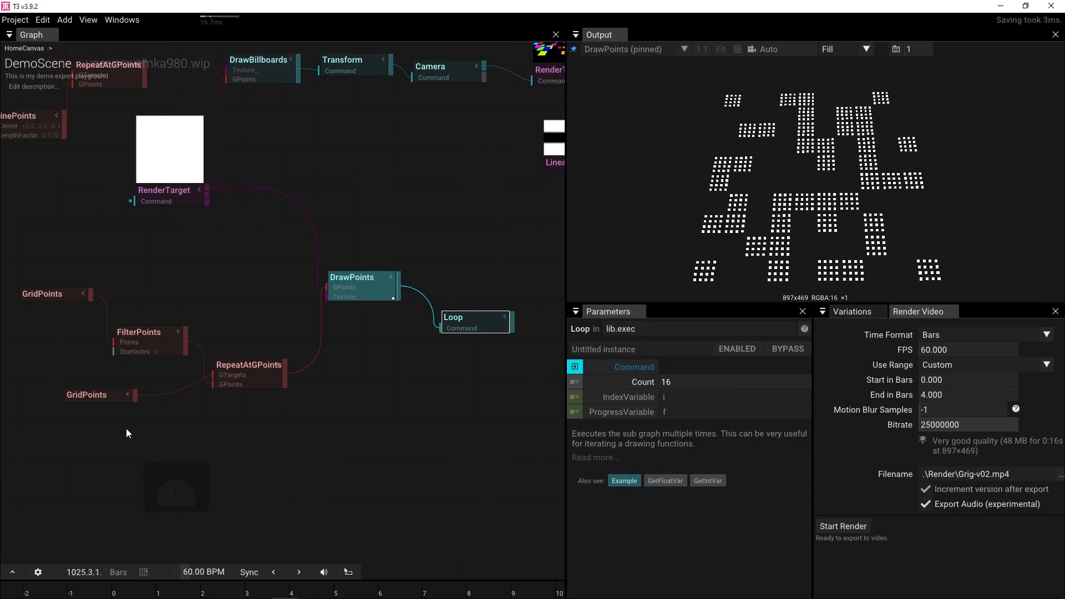
left_click_drag(102, 398, 72, 399)
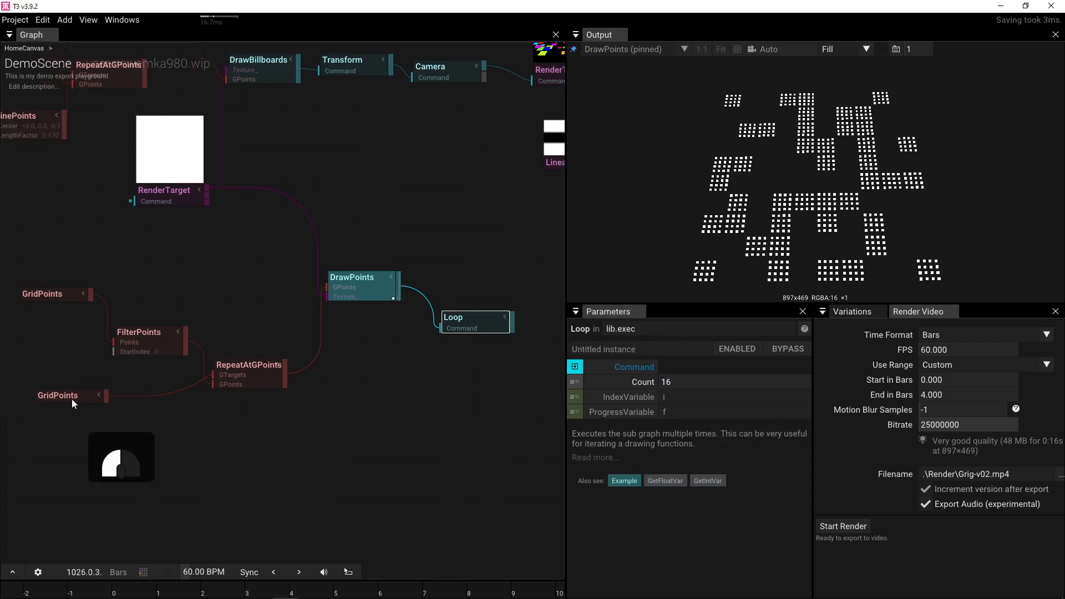
left_click(142, 349)
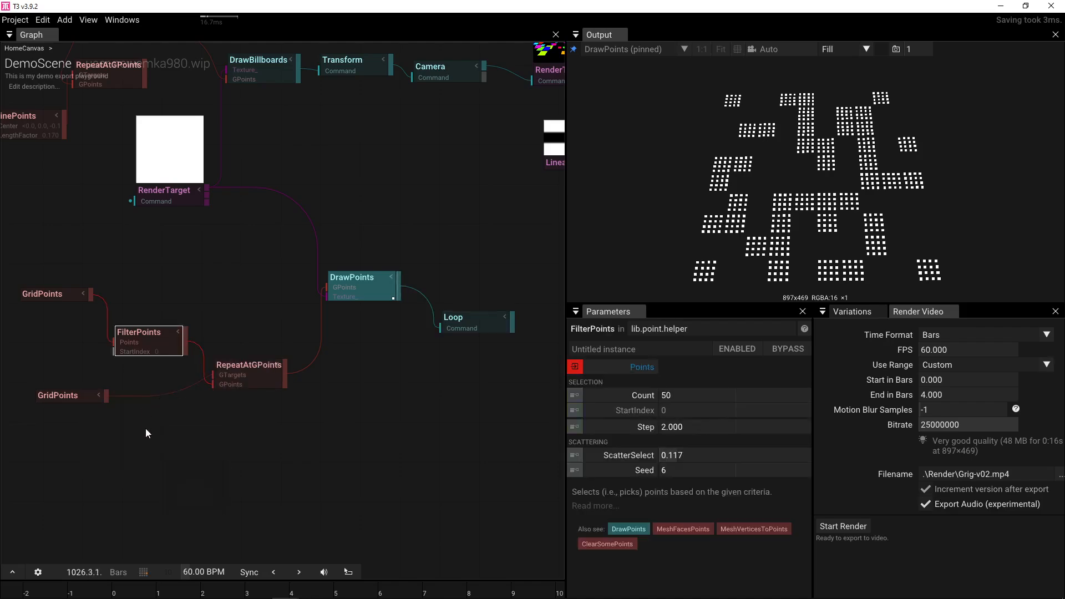
- Duplicate FilterPoints, feeding it the lower GridPoints and routing it into RepeatAtGPoints' GPoints
left_click(144, 424)
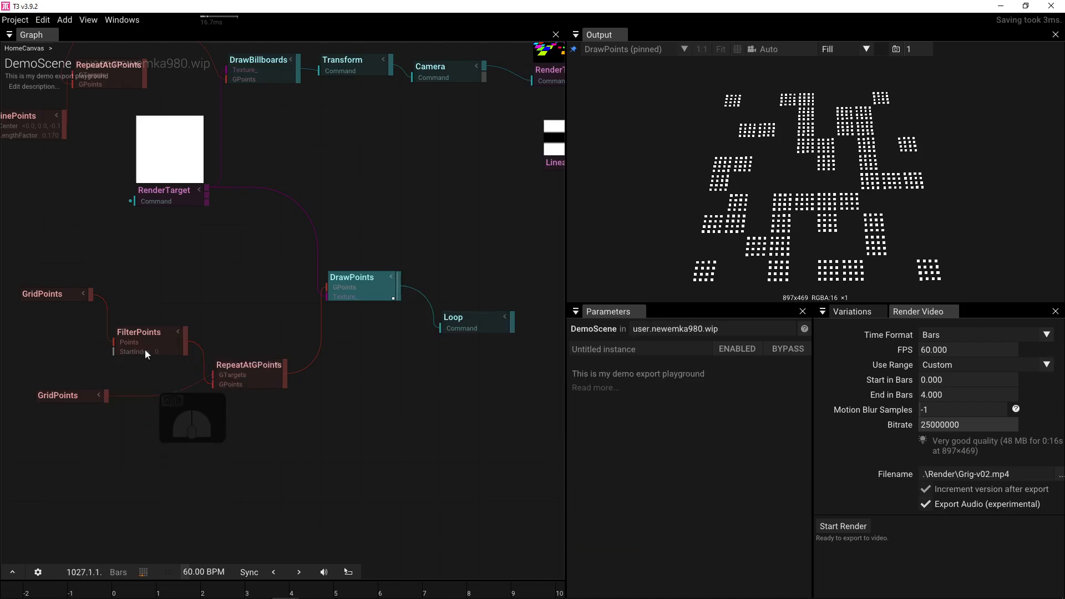
left_click(144, 349)
key("ctrl+d")
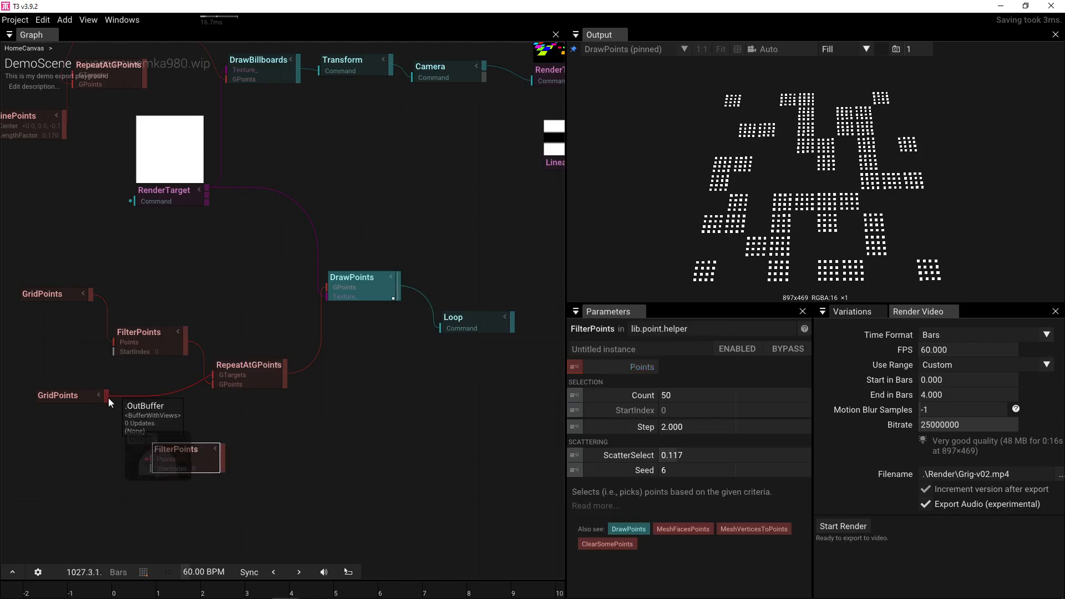
left_click_drag(107, 396, 151, 459)
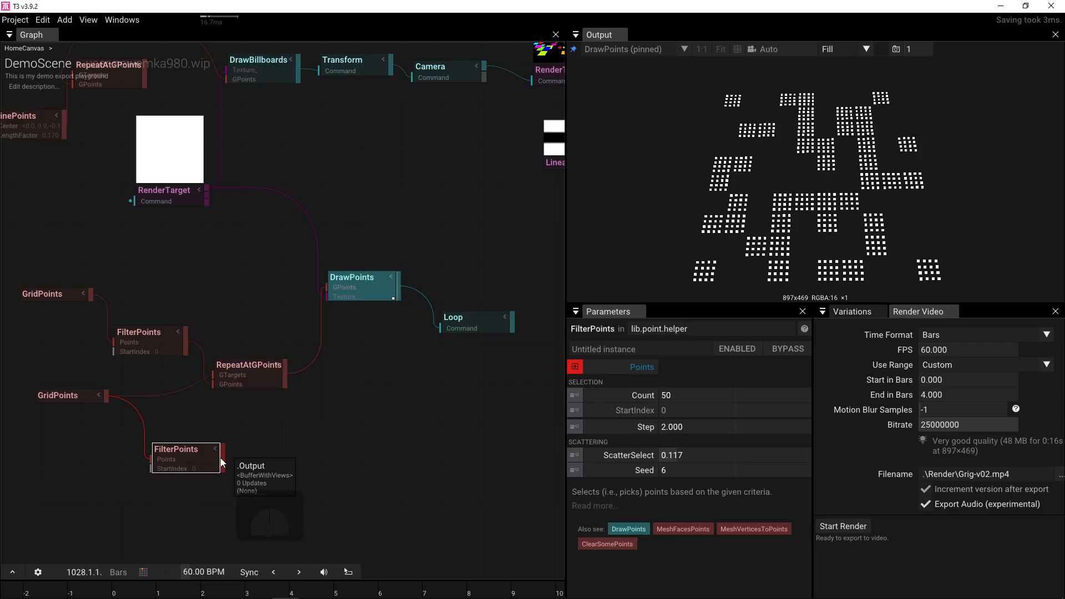
left_click_drag(224, 462, 201, 370)
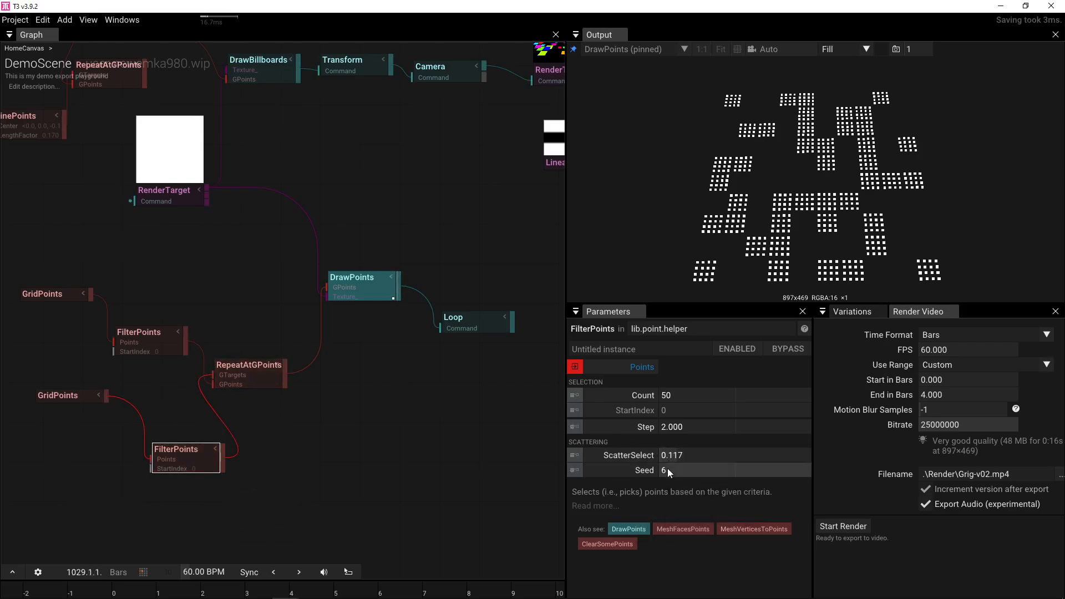
- Add a Get i node reading the Loop's index variable below FilterPoints
left_click(497, 315)
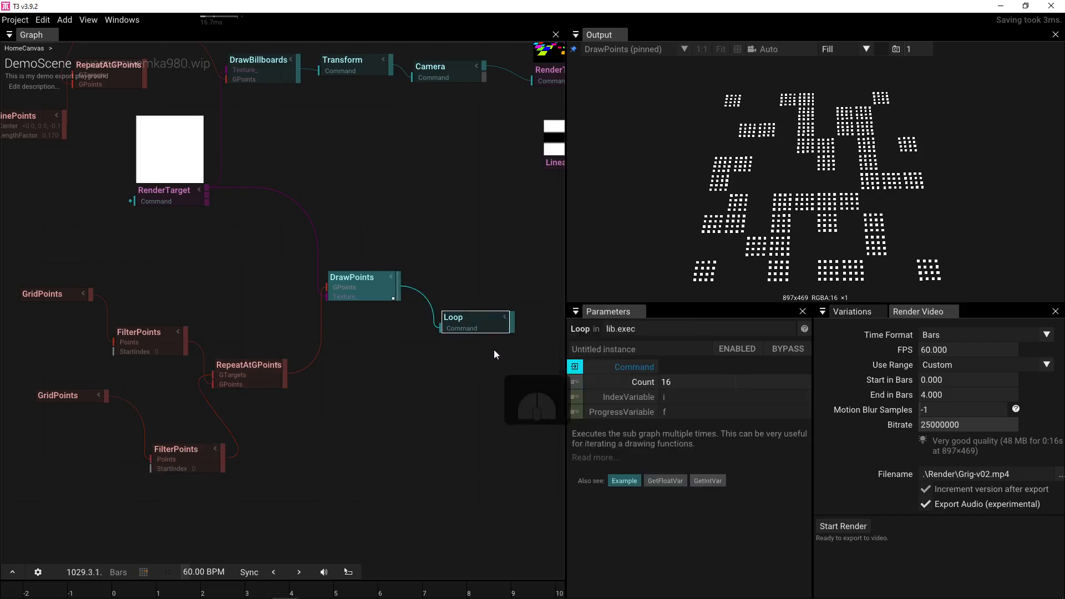
left_click(80, 464)
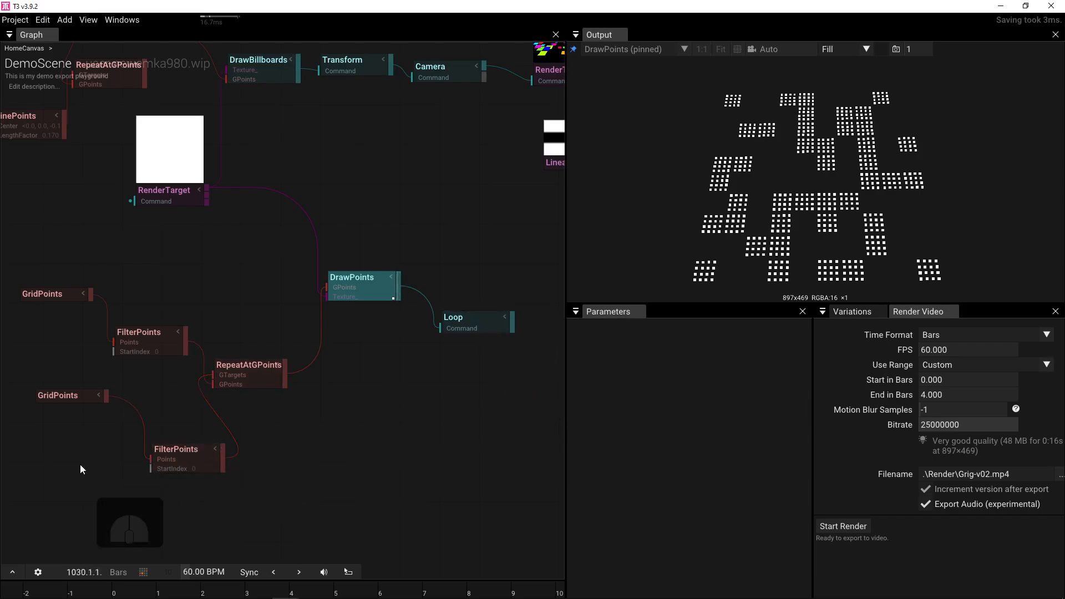
key("Tab")
type("get")
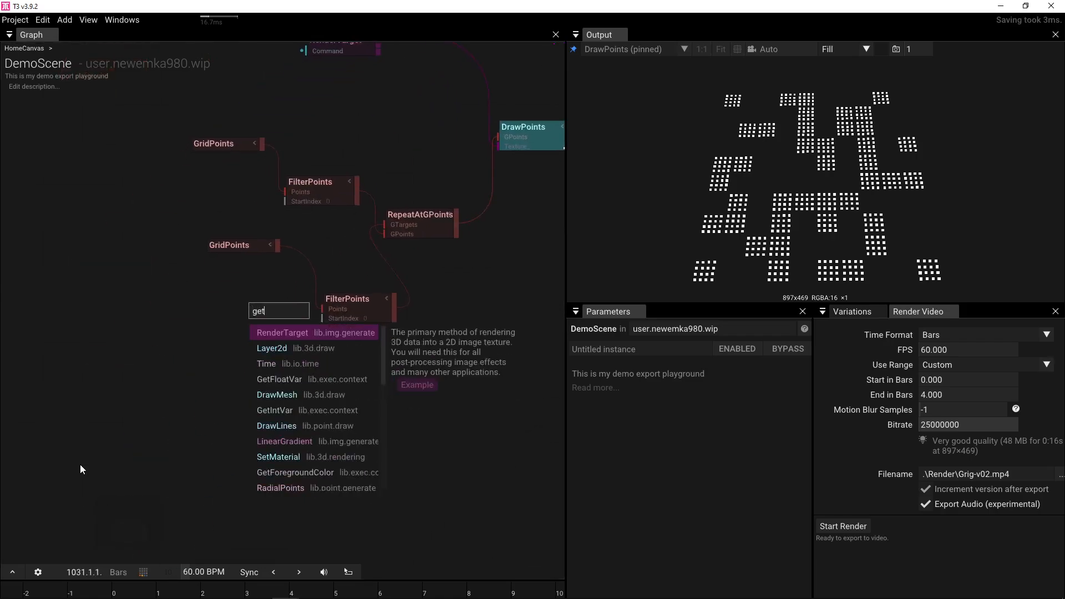
left_click(271, 411)
left_click_drag(282, 319, 245, 352)
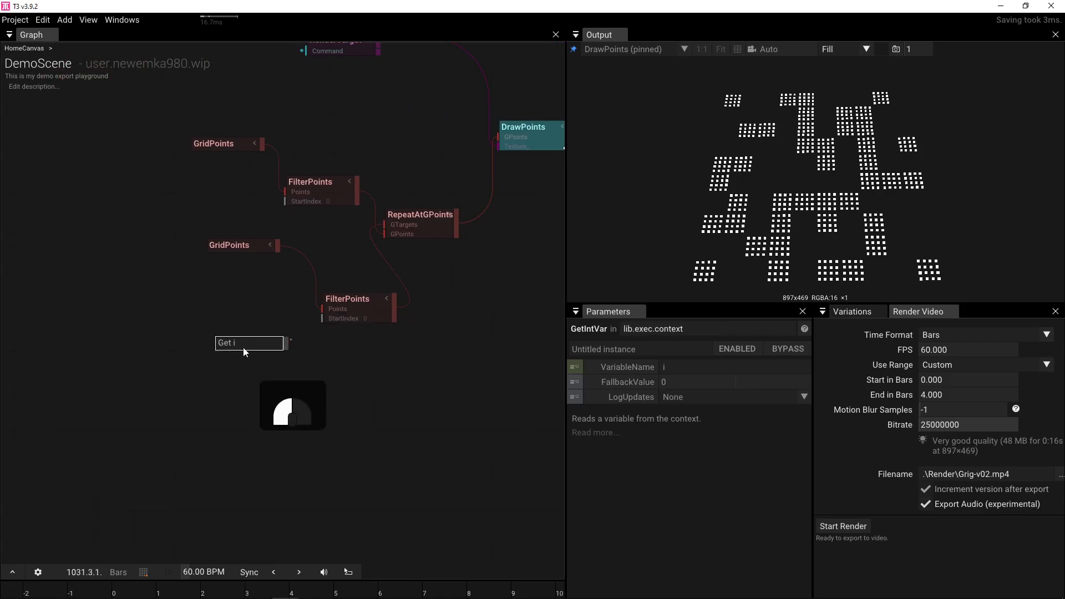
left_click_drag(497, 207, 299, 308)
left_click(434, 285)
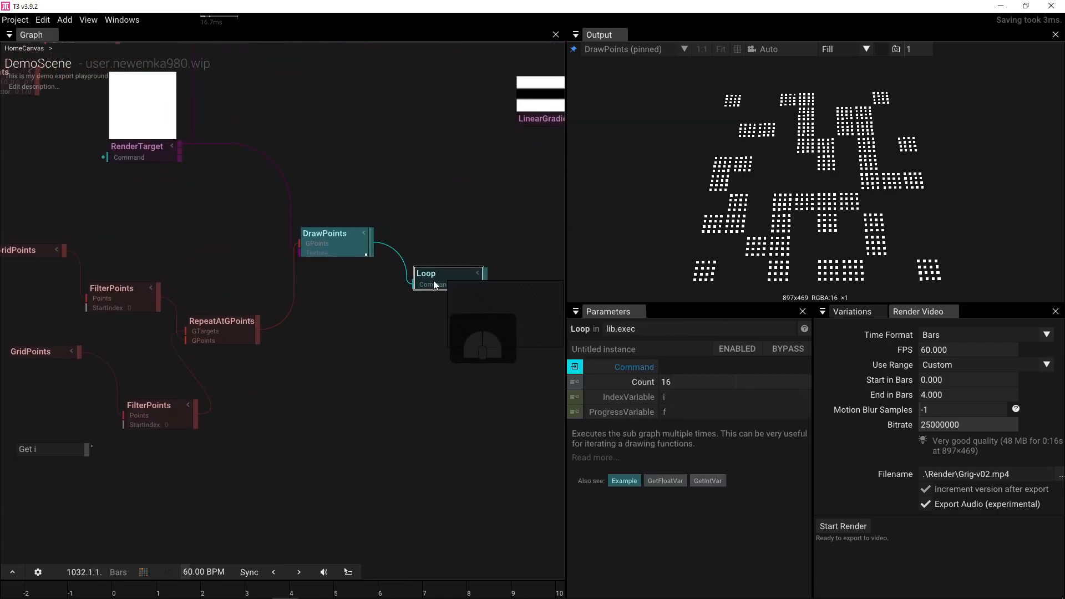
left_click(262, 454)
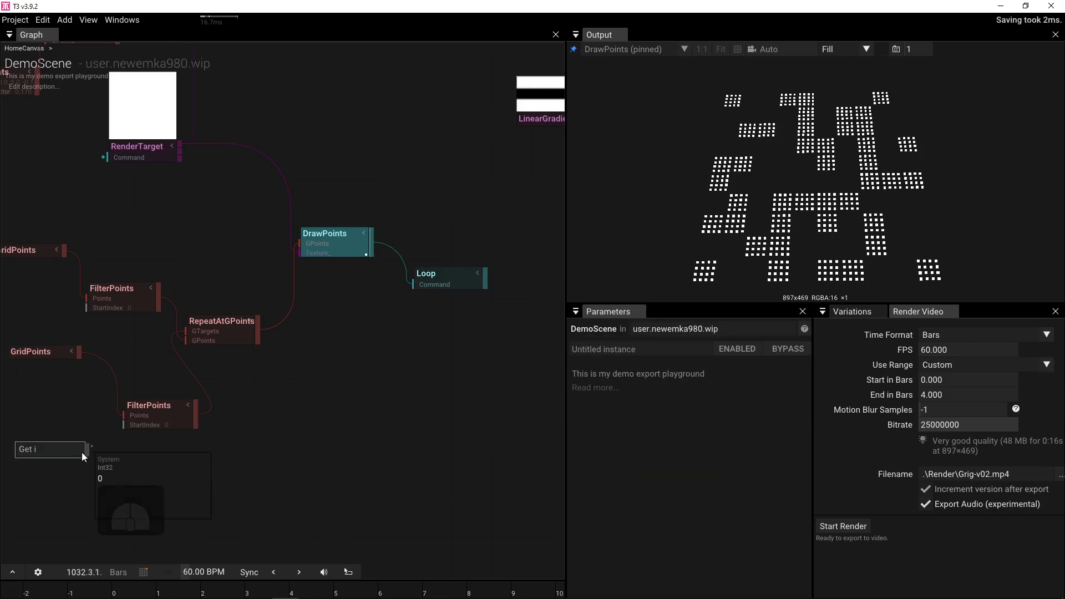
- Connect Get i to the lower FilterPoints' Seed input and preview the Loop output
left_click_drag(81, 452, 124, 421)
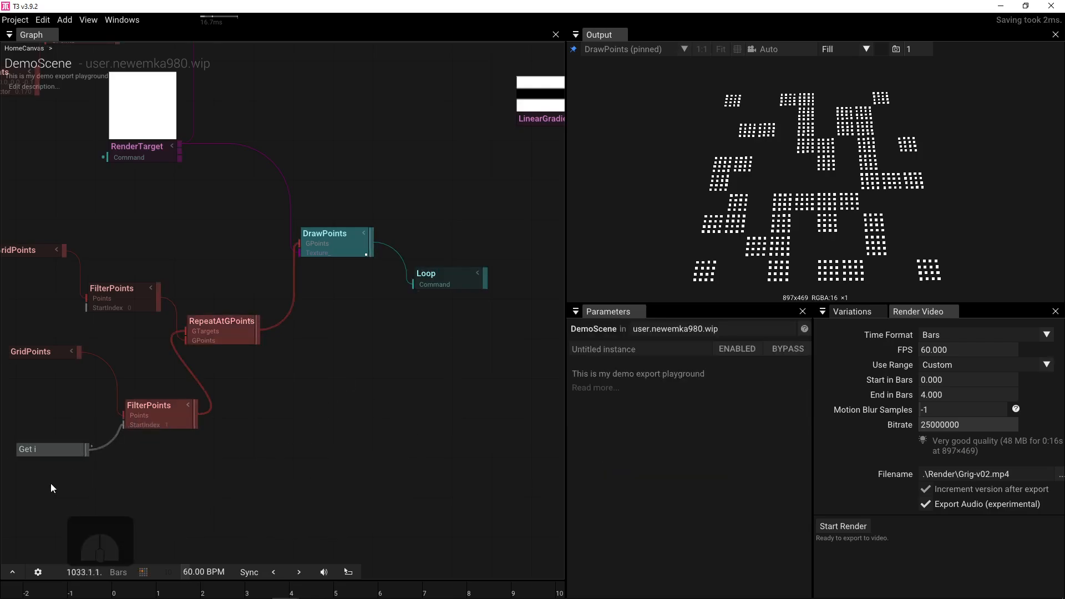
scroll(162, 452, "up", 5)
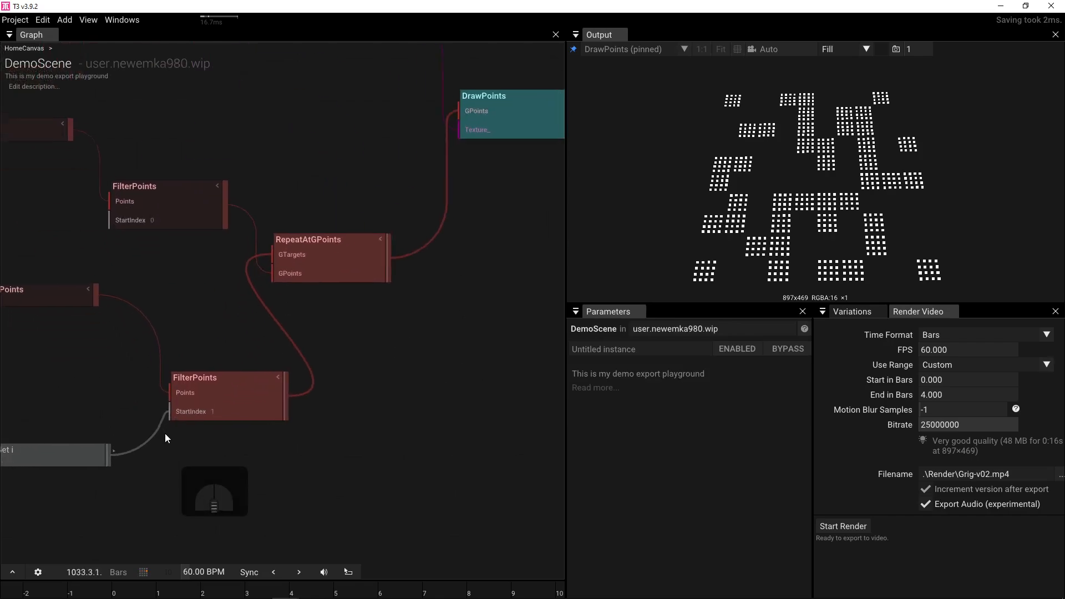
left_click_drag(171, 409, 178, 439)
left_click(227, 414)
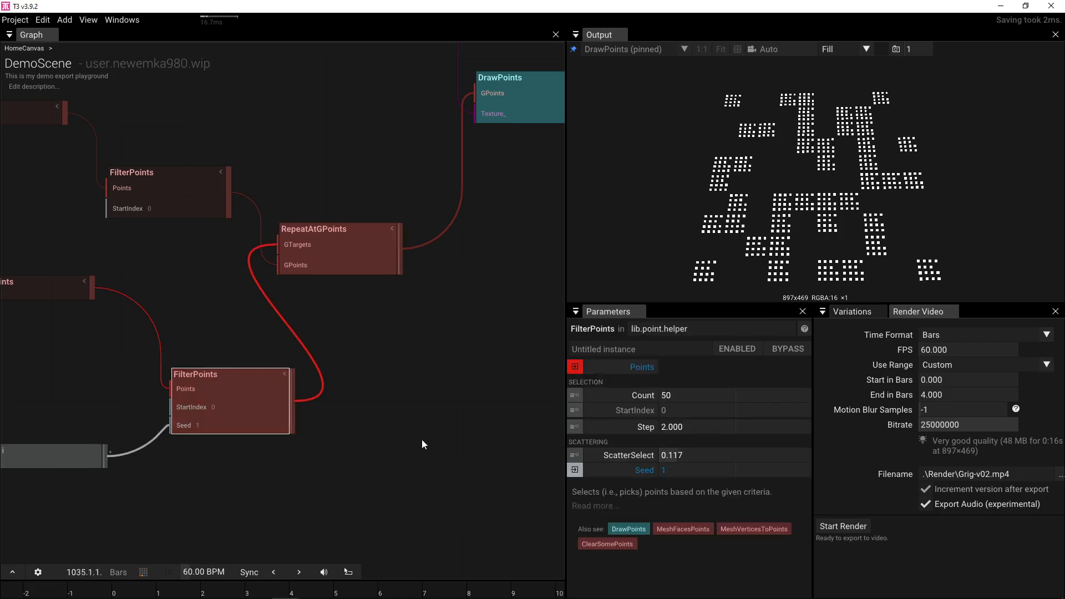
scroll(340, 400, "down", 2)
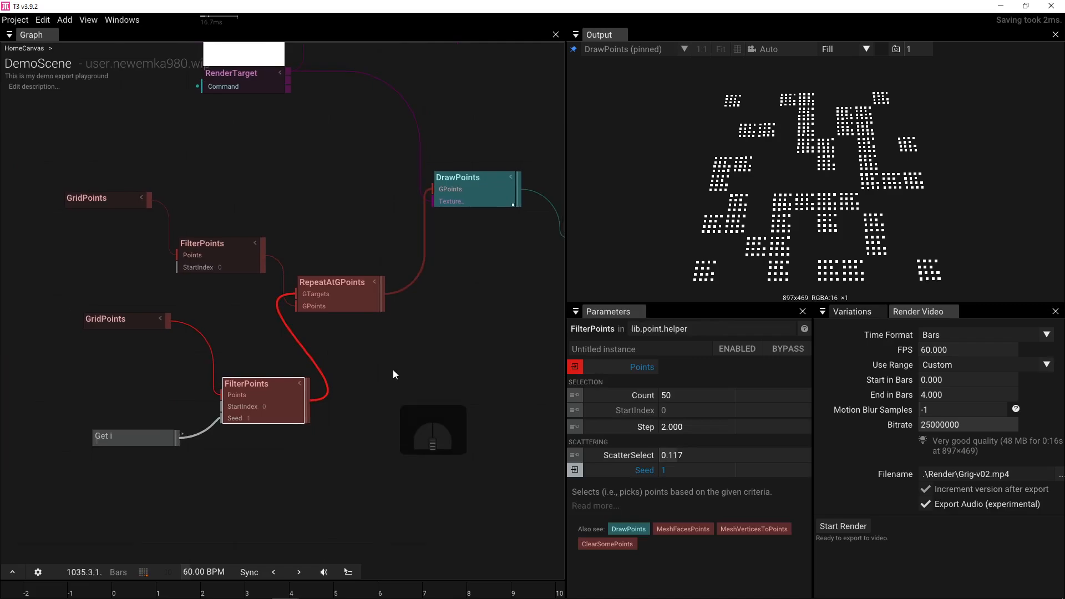
mouse_move(393, 379)
left_mouse_down()
mouse_move(351, 409)
mouse_move(322, 415)
mouse_move(318, 395)
left_mouse_up()
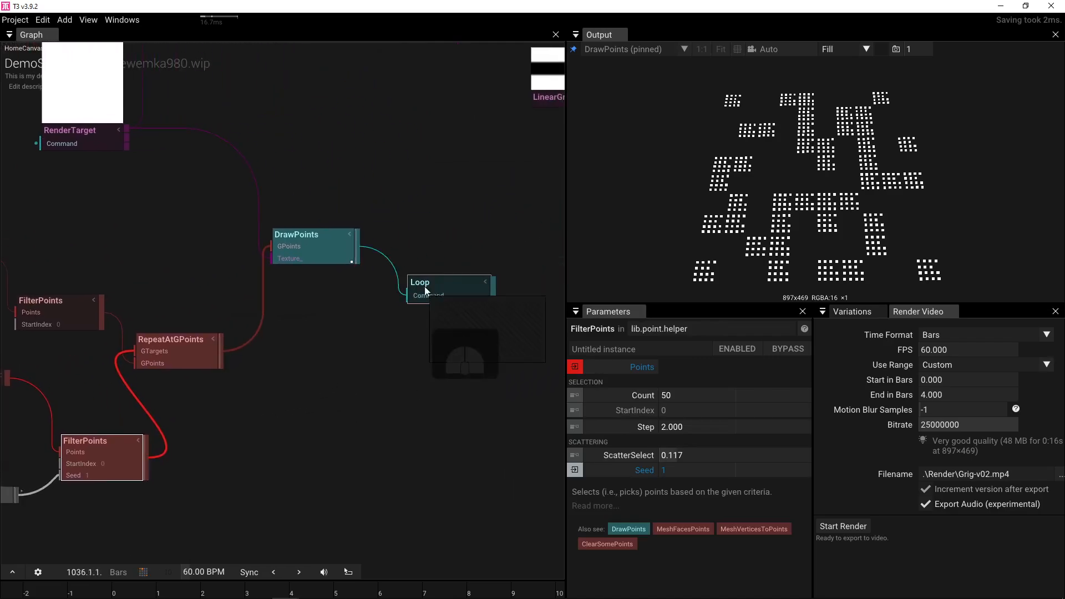
left_click(451, 290)
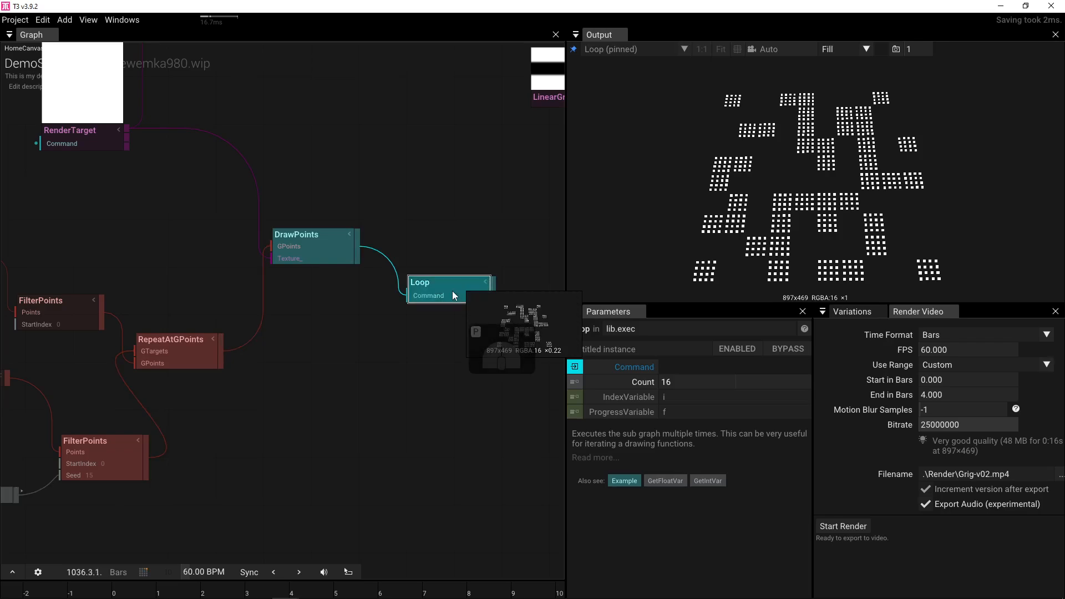
left_click_drag(286, 369, 402, 366)
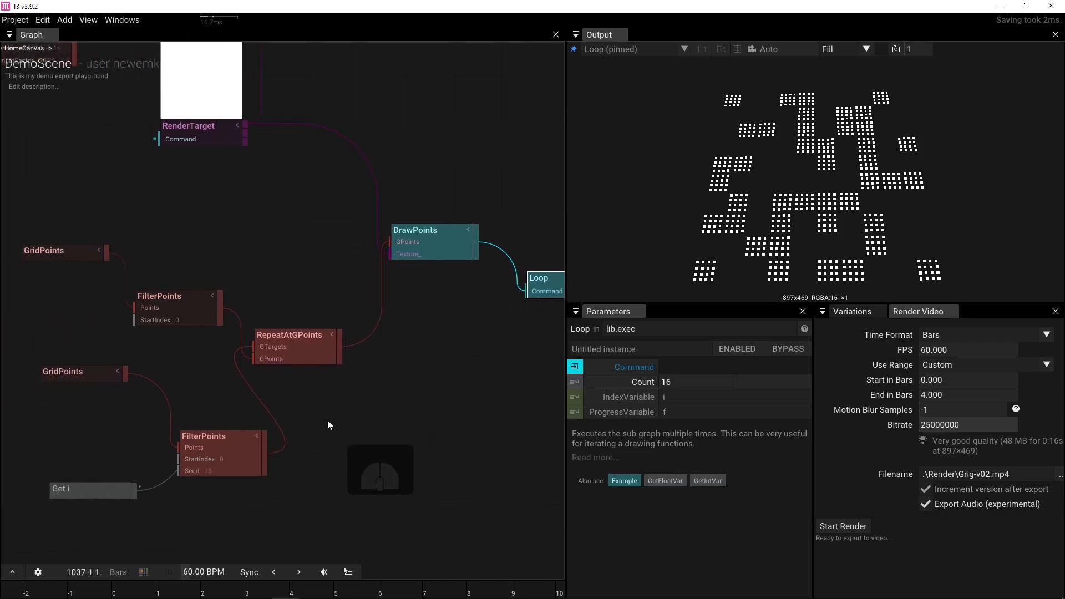
- Give the lower FilterPoints ScatterSelect 0.285, Count 8 and Step -0.940
left_click(227, 459)
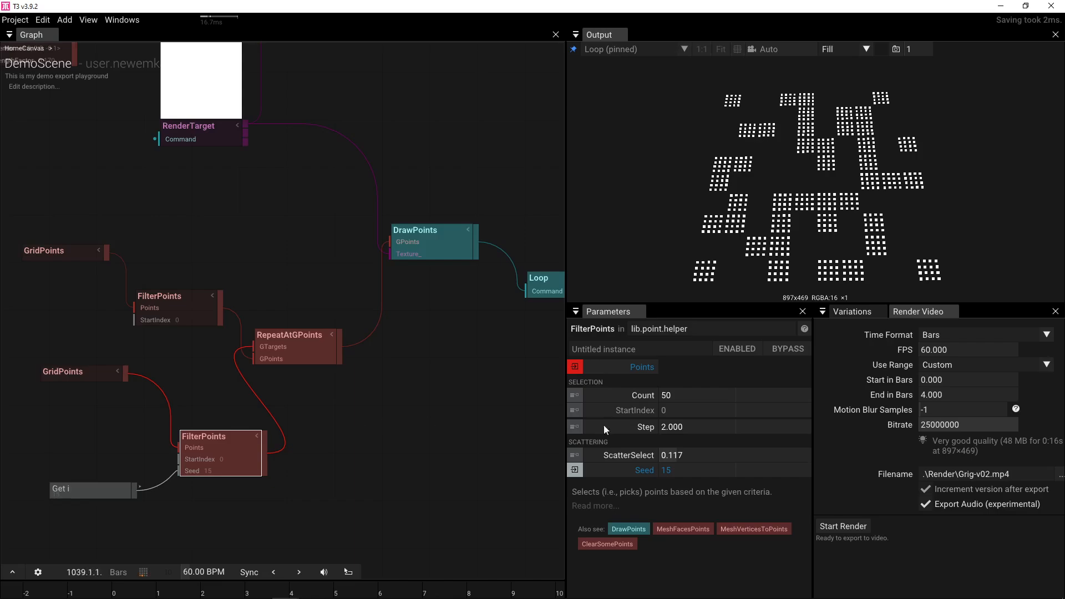
left_click_drag(677, 455, 932, 433)
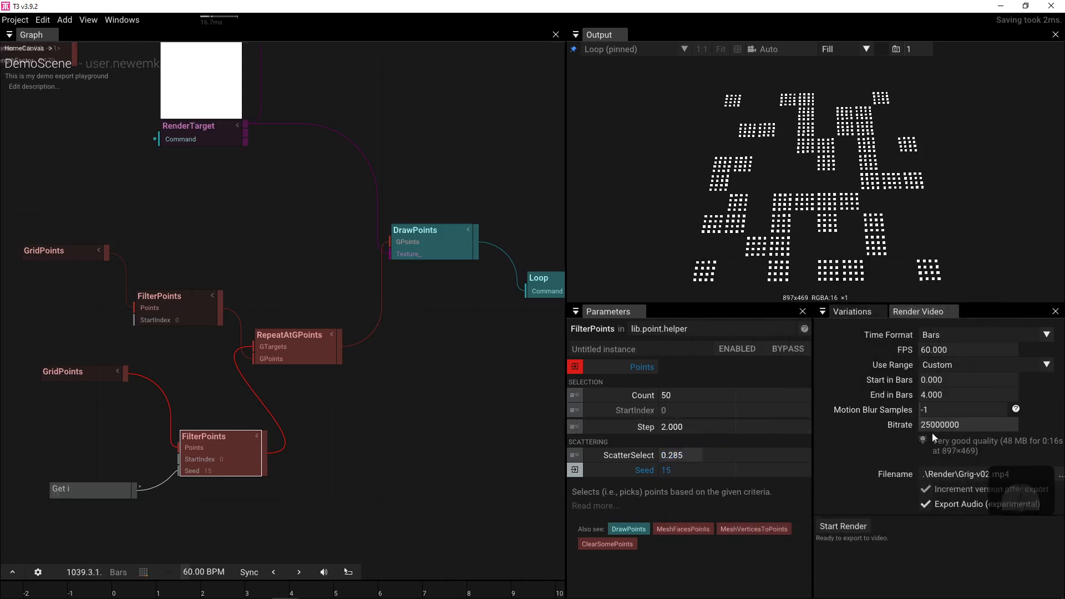
left_click(691, 396)
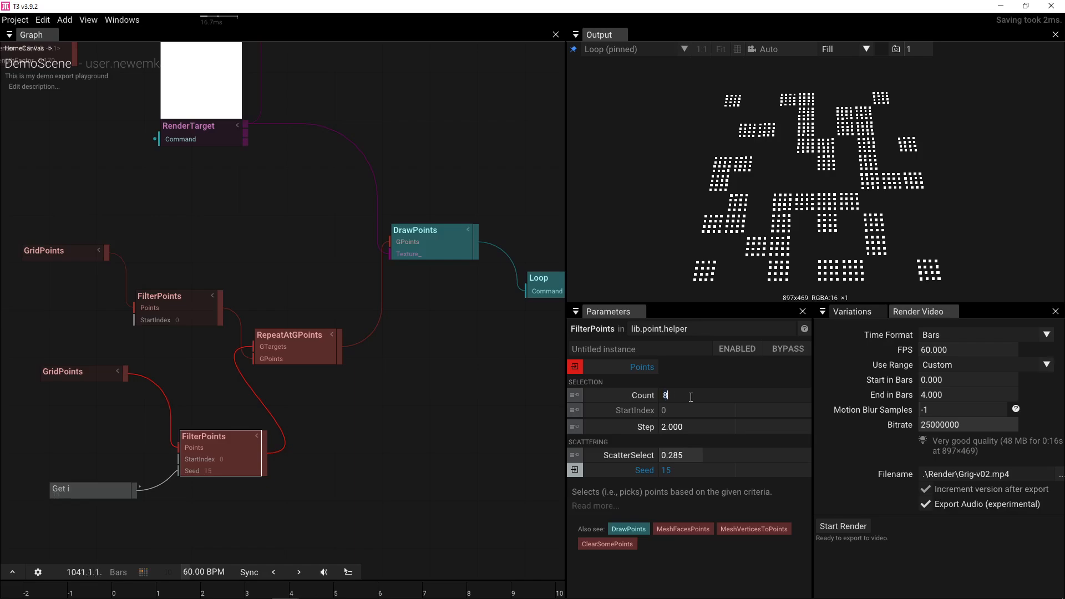
key("Return")
left_click(677, 428)
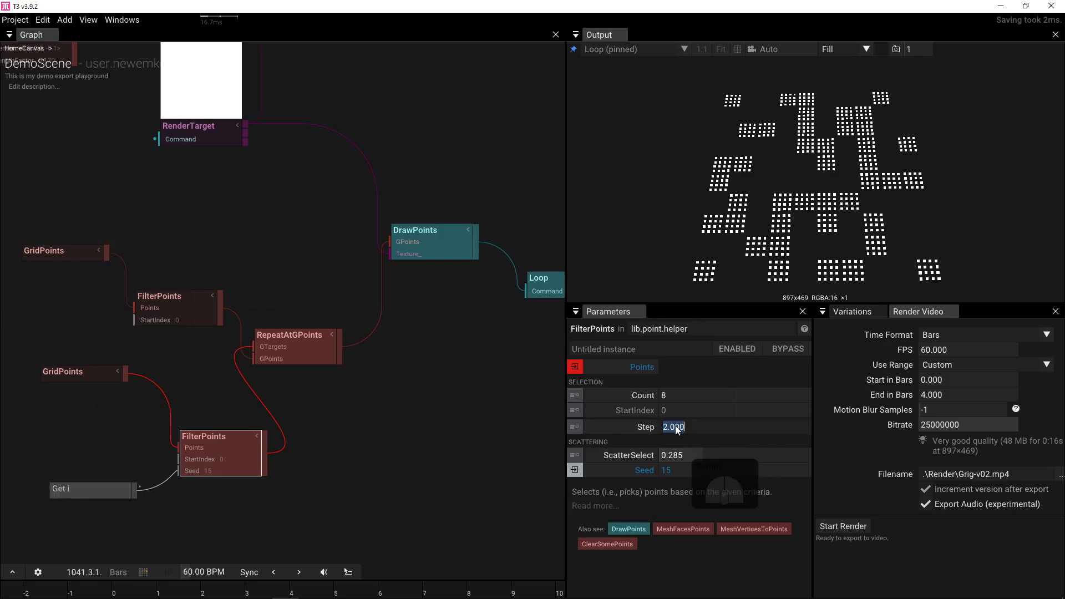
type("1")
key("Return")
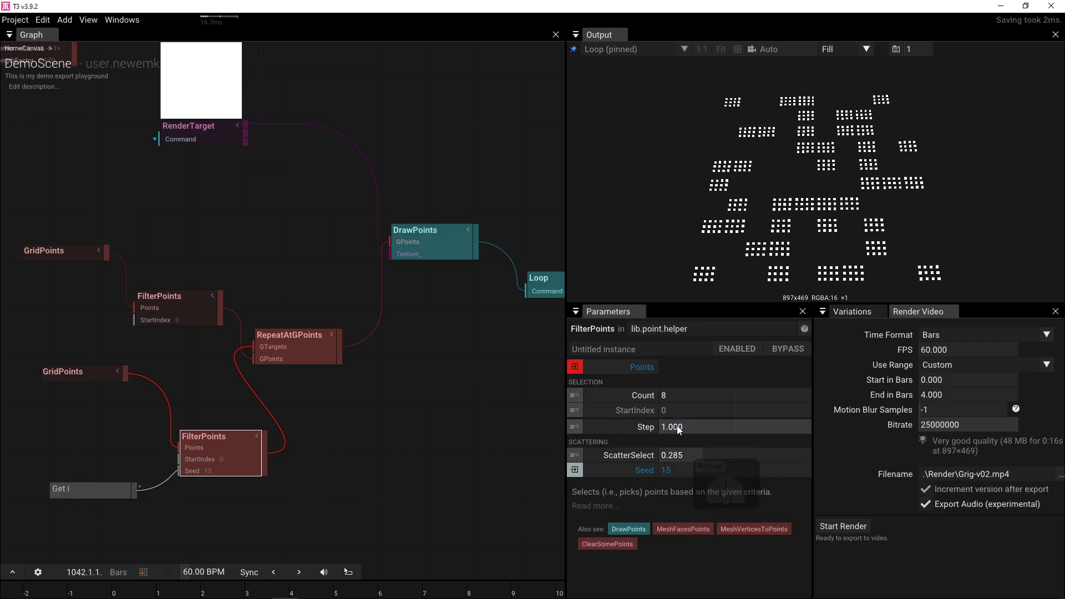
left_click_drag(679, 430, 335, 415)
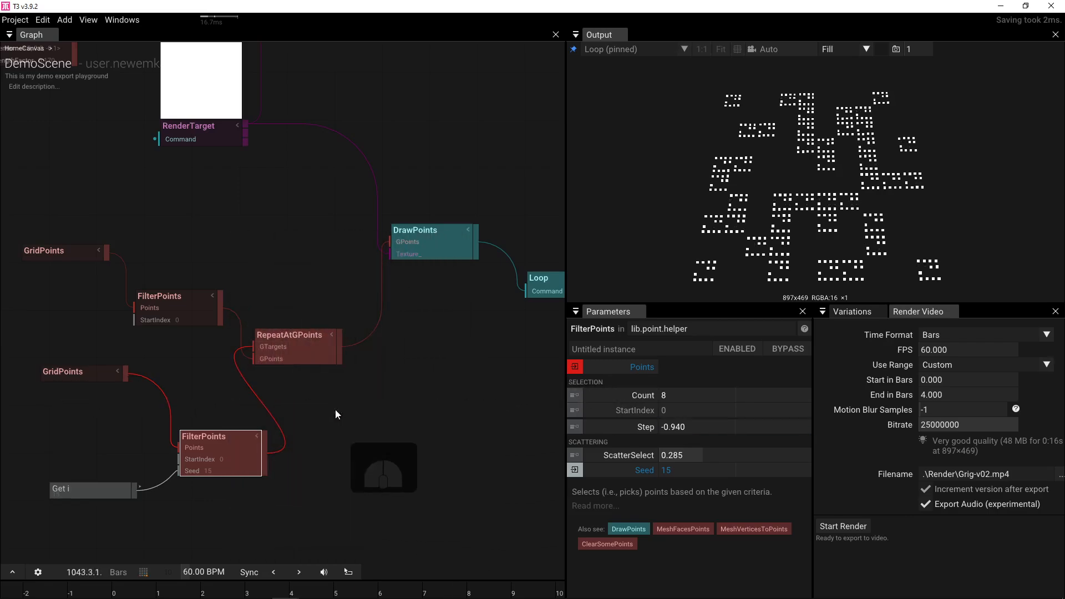
scroll(321, 407, "down", 5)
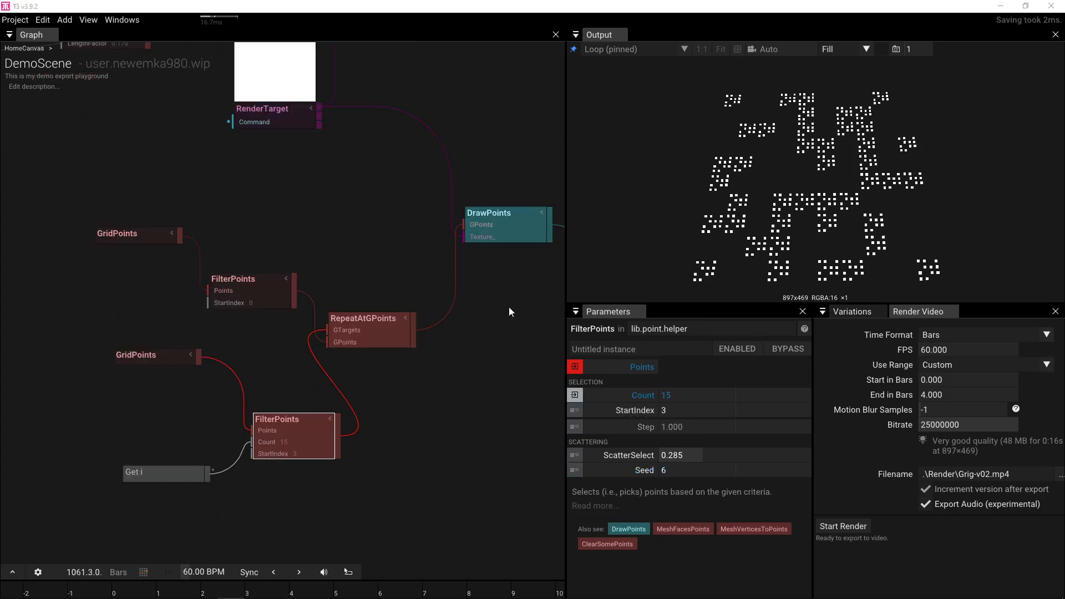
- Insert a SliceViewPort node between DrawPoints and Loop
left_click_drag(508, 307, 273, 324)
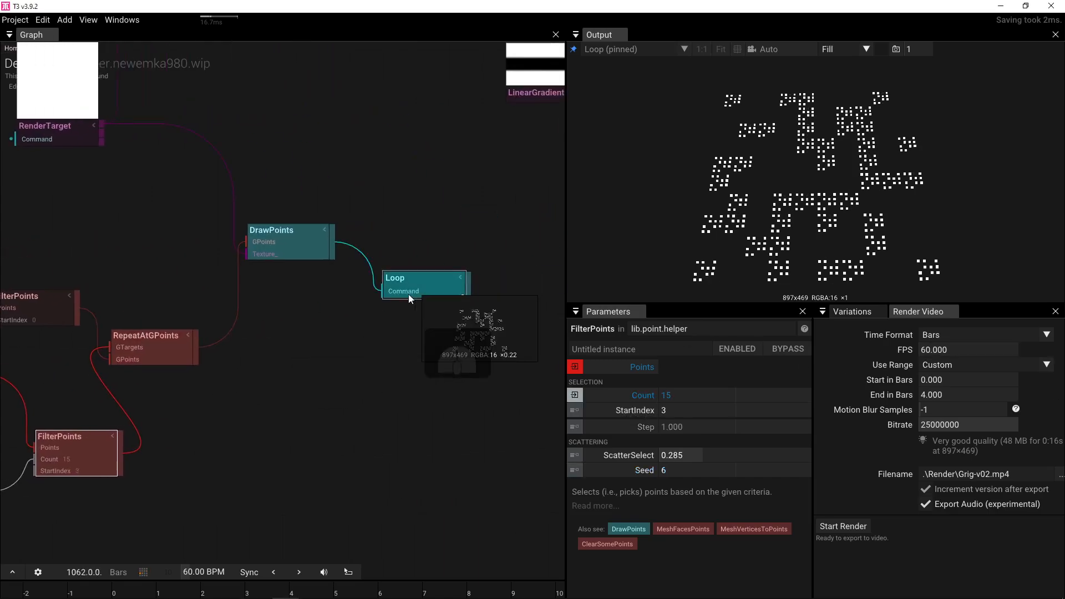
left_click_drag(409, 294, 532, 270)
left_click_drag(332, 249, 358, 275)
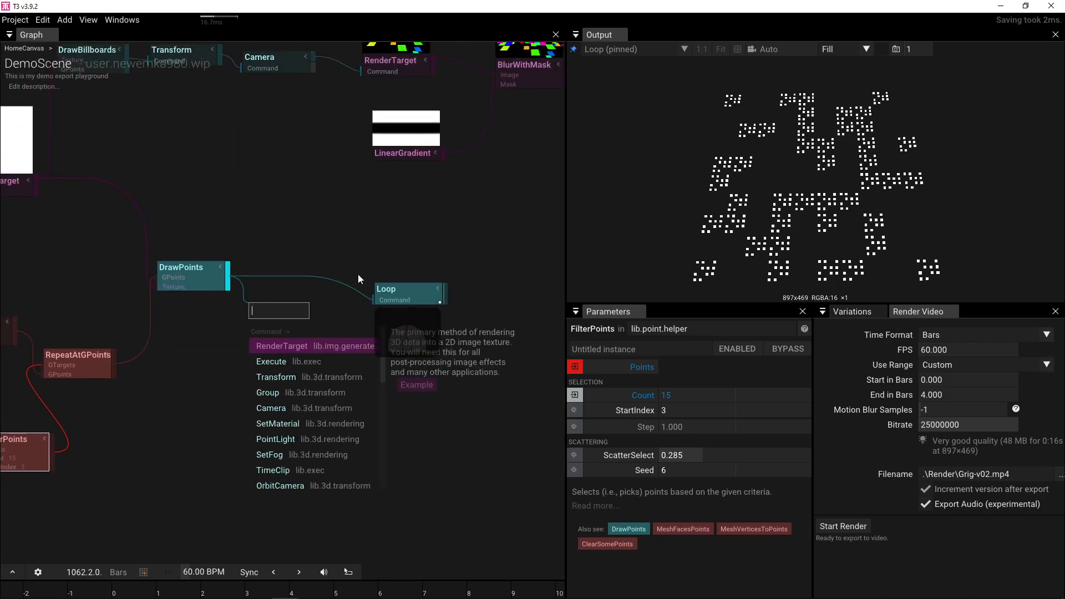
type("slice")
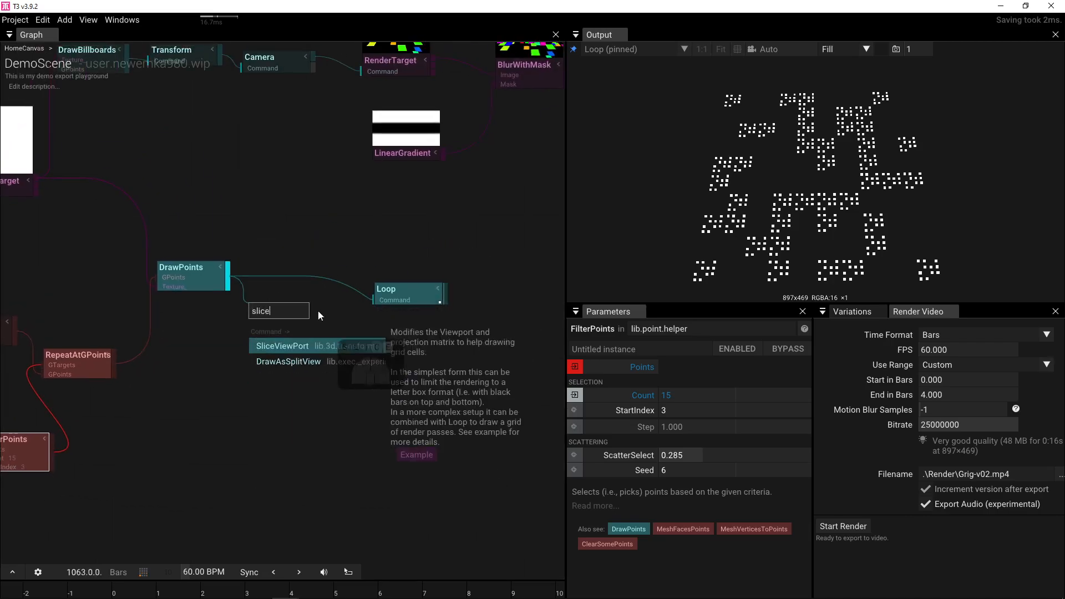
left_click(286, 346)
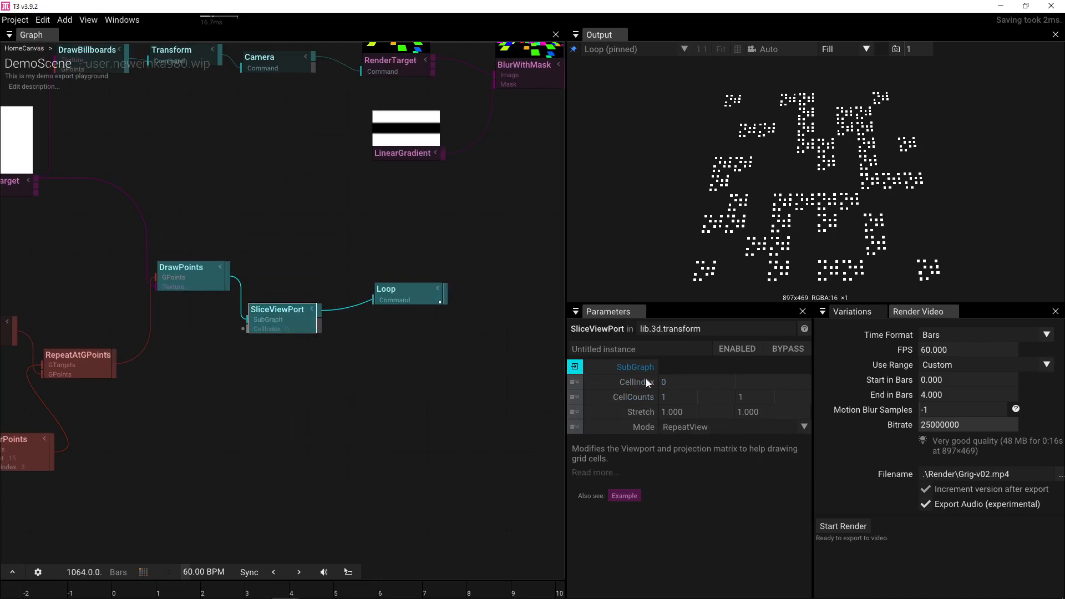
- Set the SliceViewPort CellCounts to 8 by 8
left_click(690, 399)
type("8")
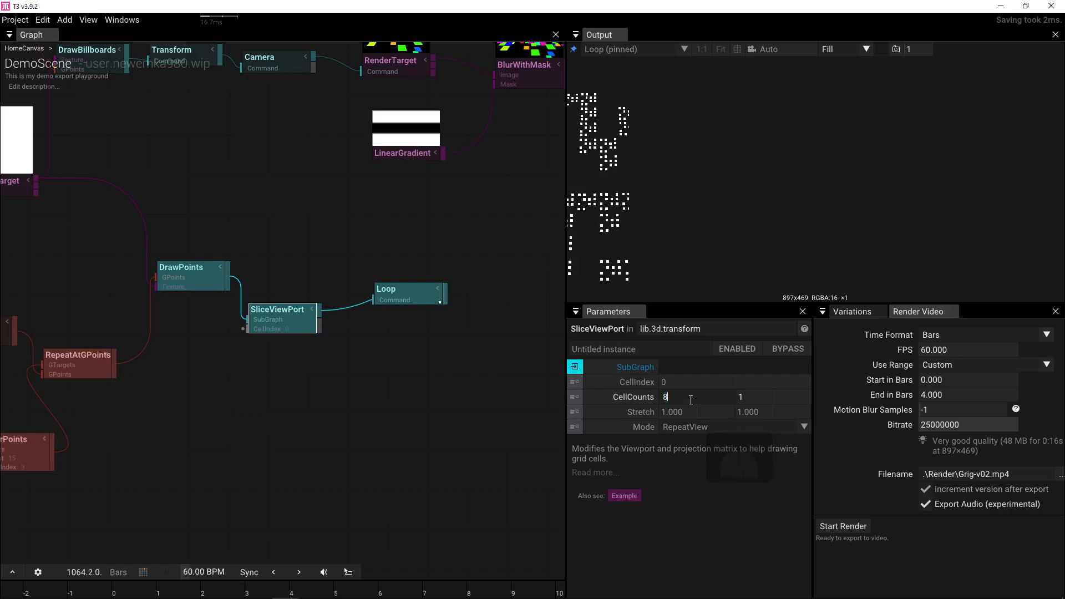
key("Tab")
type("8")
key("Tab")
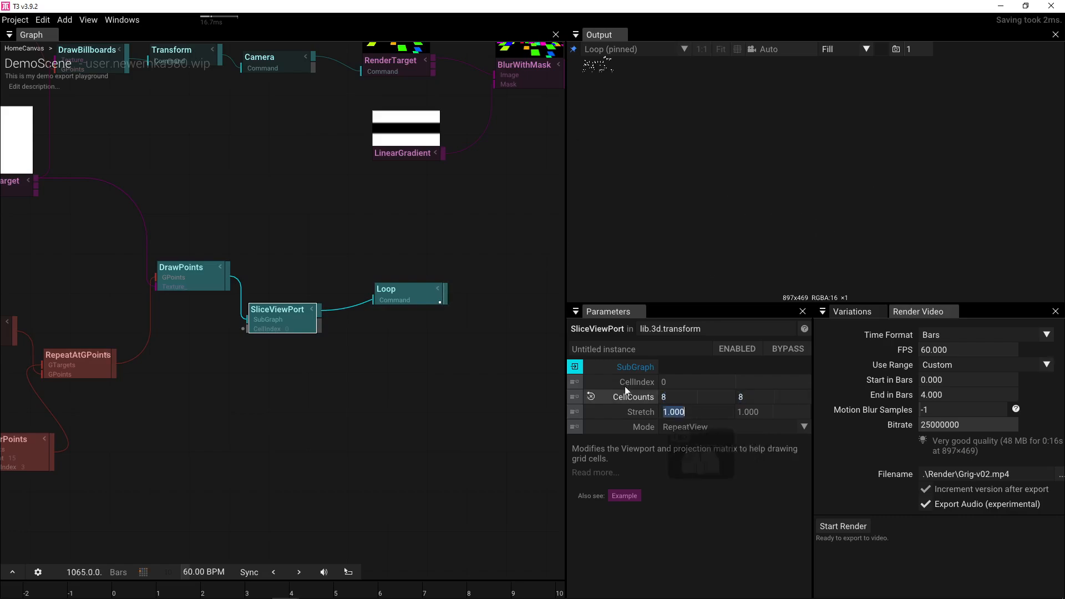
left_click(807, 181)
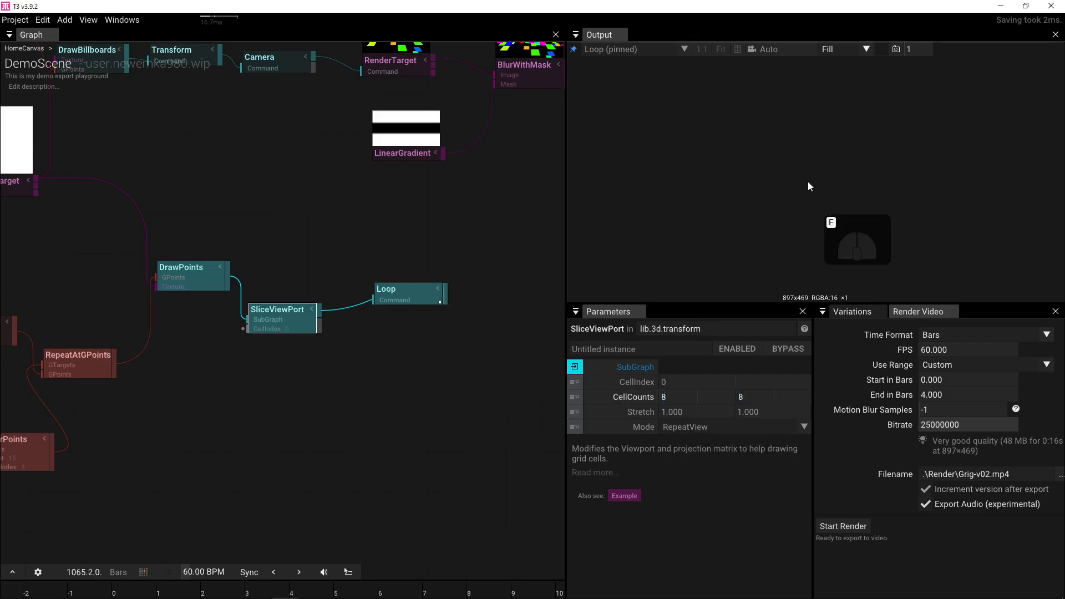
left_click_drag(439, 303, 488, 294)
- Move the Get i wire from the lower FilterPoints' Count to SliceViewPort's CellIndex
left_click(311, 348)
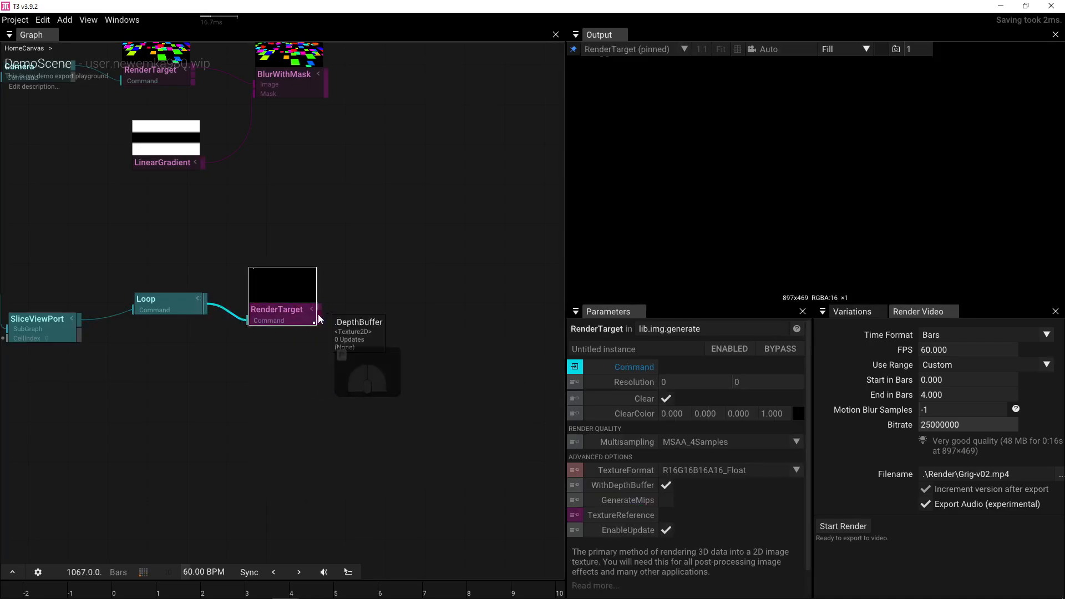
left_click_drag(326, 359, 493, 354)
left_click(208, 324)
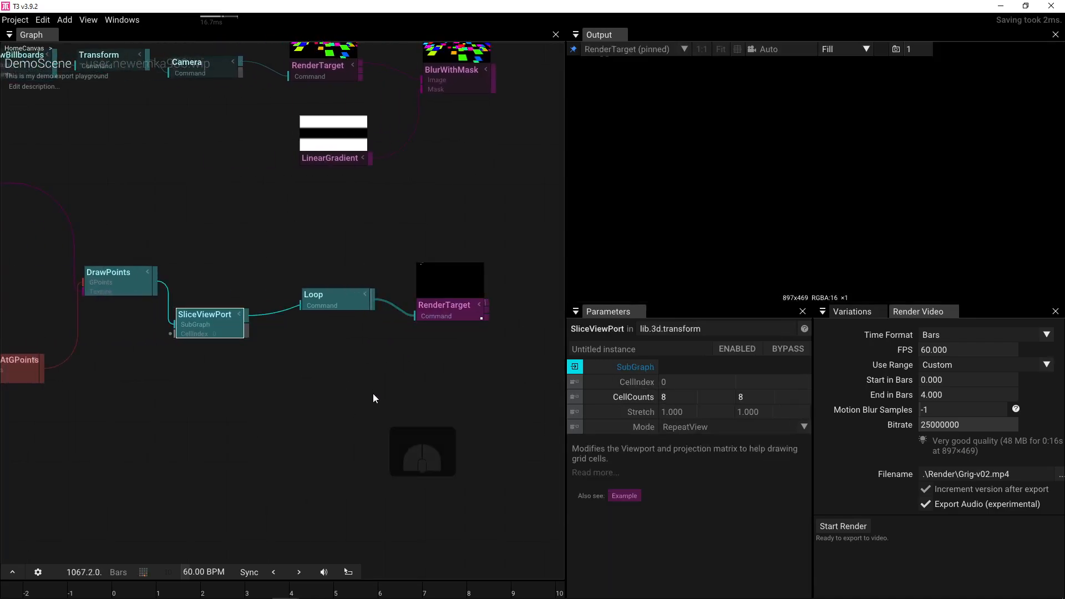
left_click_drag(234, 393, 338, 364)
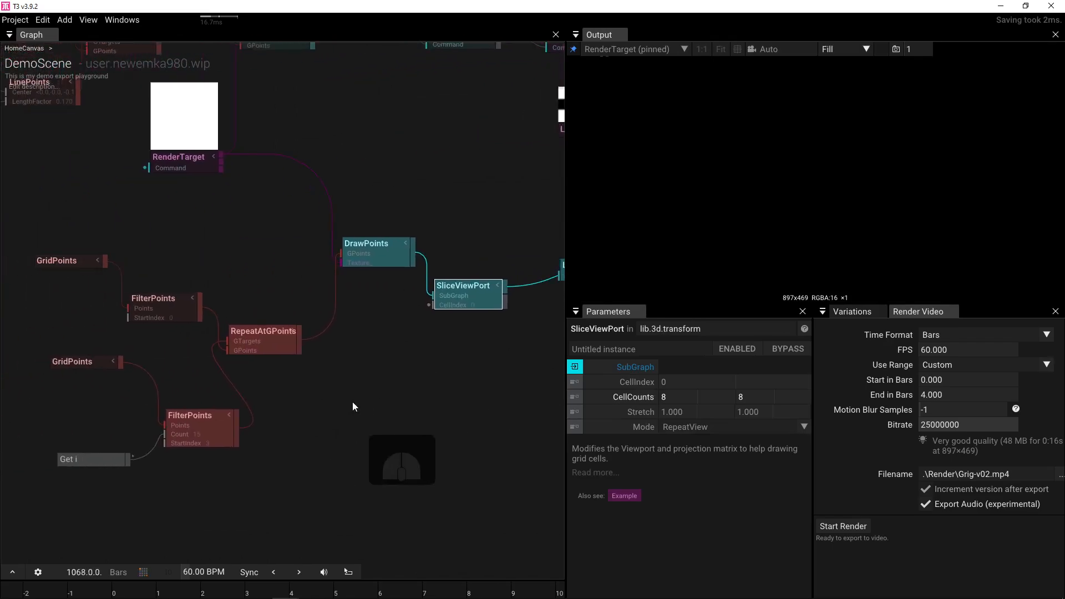
left_click_drag(193, 434, 462, 304)
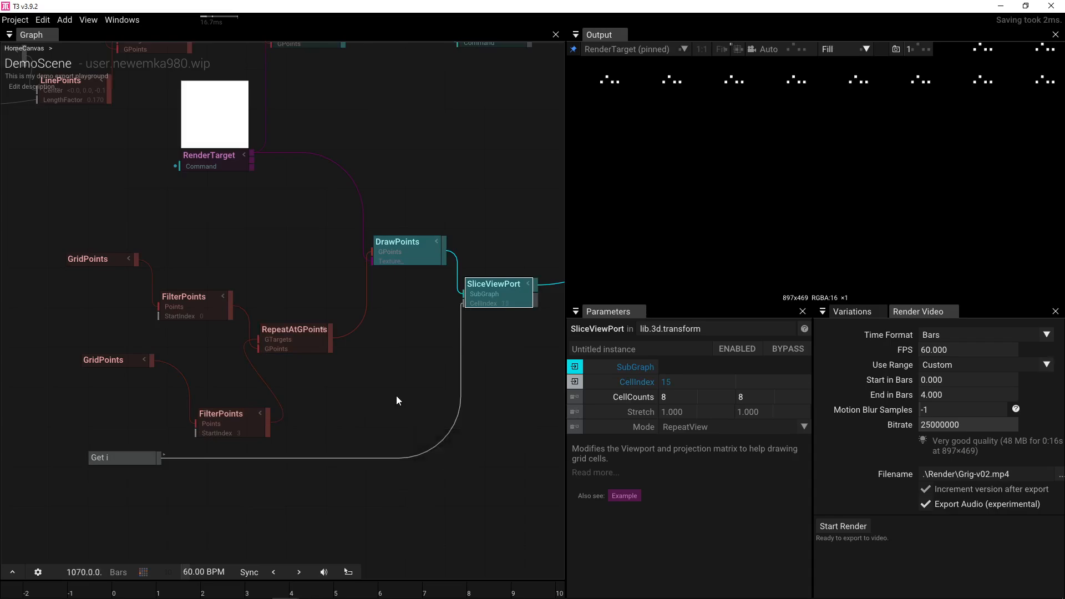
left_click_drag(396, 396, 180, 447)
left_click(414, 326)
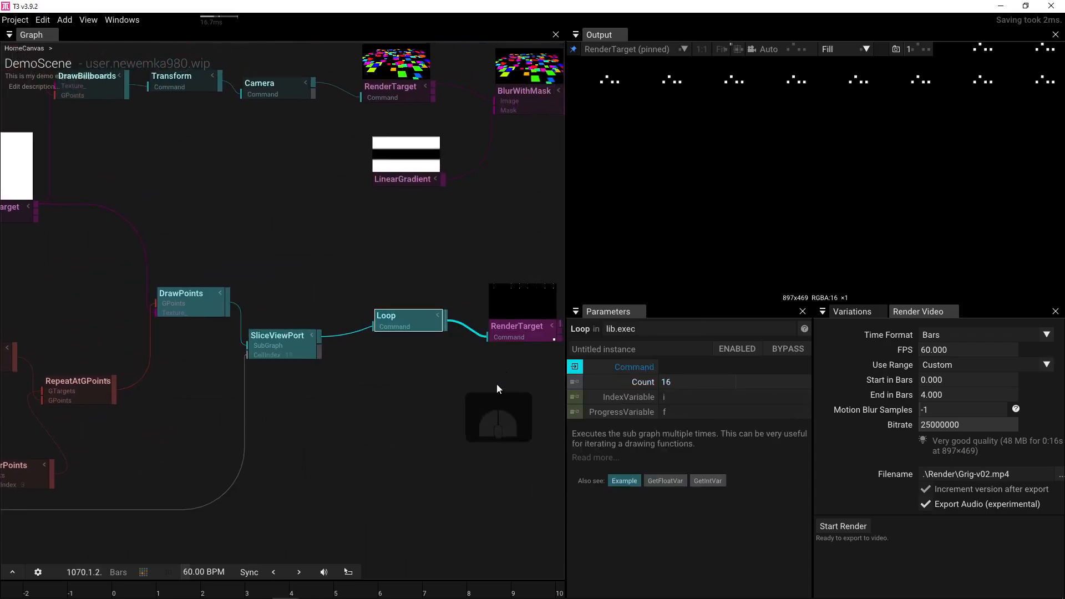
- Set the Loop's Count to 64
left_click(676, 381)
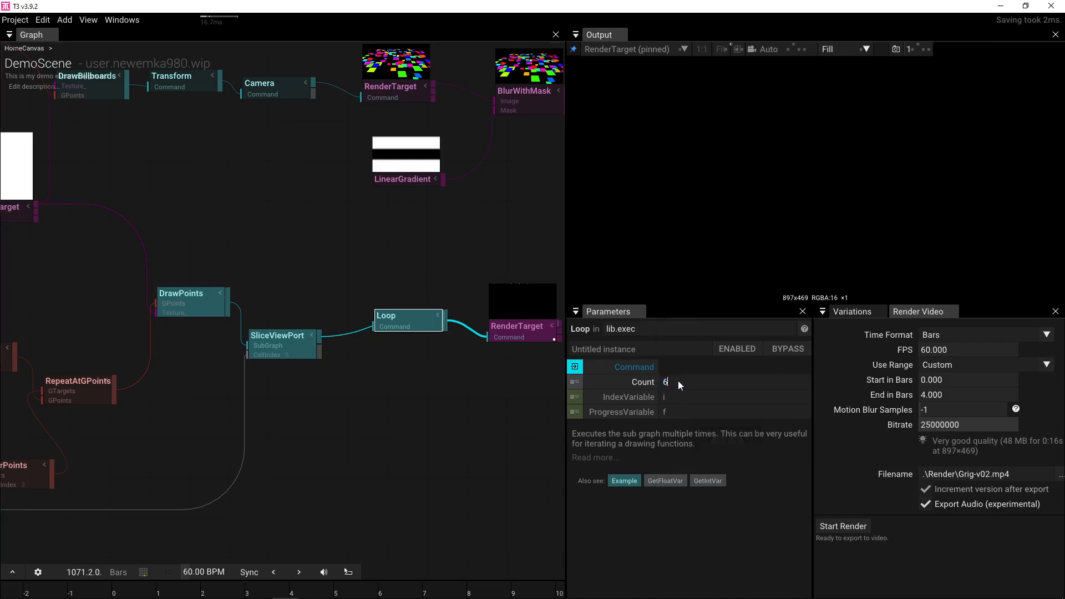
type("64")
key("Return")
- Wire Get i into the lower FilterPoints' Seed and enlarge the output preview
left_click_drag(392, 399, 518, 392)
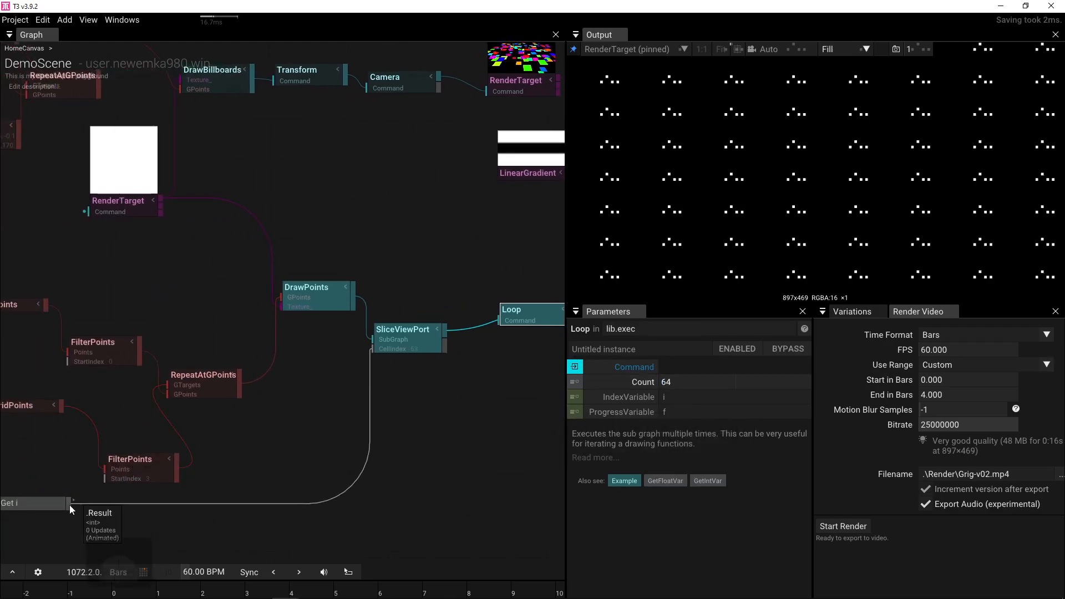
left_click_drag(69, 505, 106, 493)
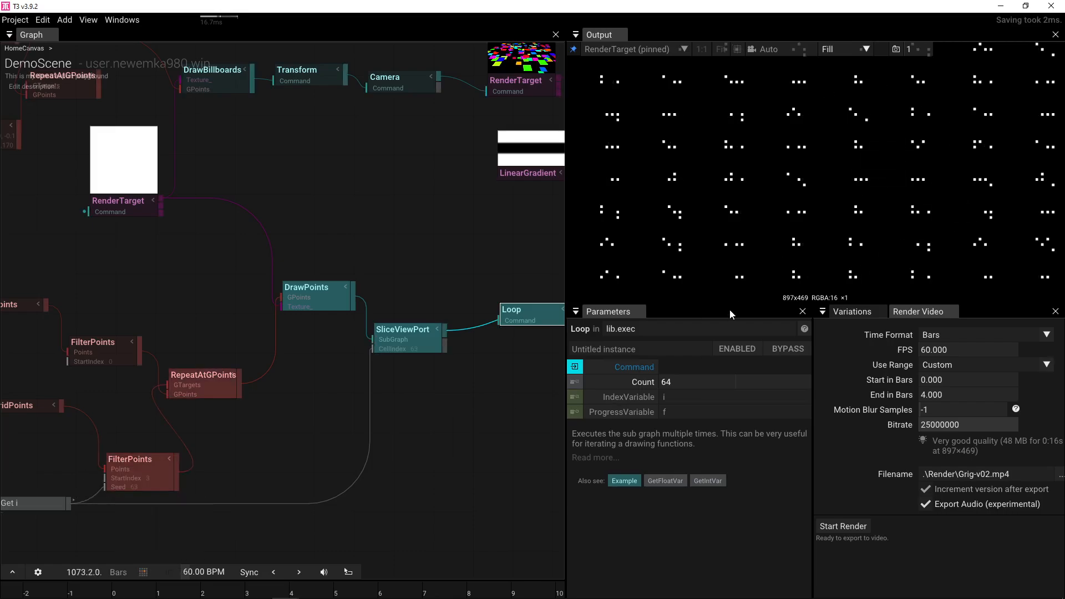
left_click_drag(712, 305, 716, 460)
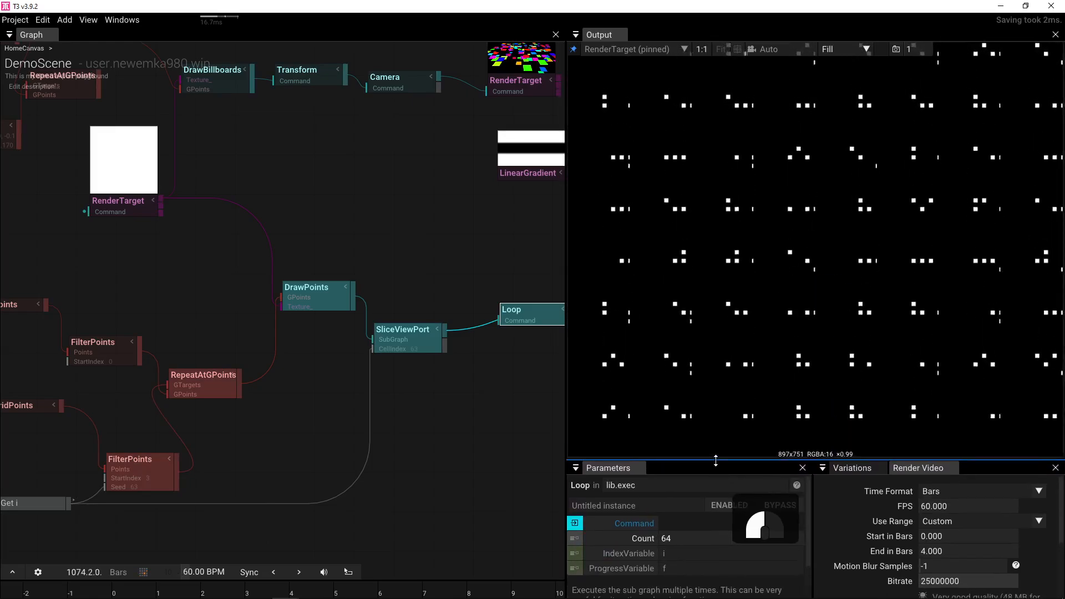
- Set the final RenderTarget's resolution to 512×512
left_click_drag(447, 409, 240, 389)
left_click(447, 289)
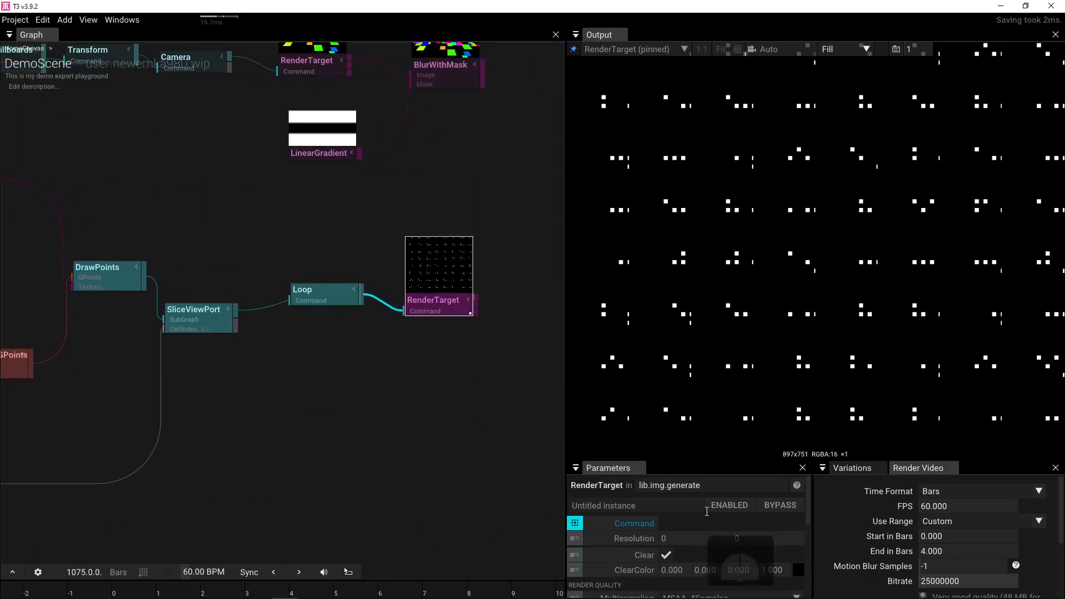
left_click(674, 536)
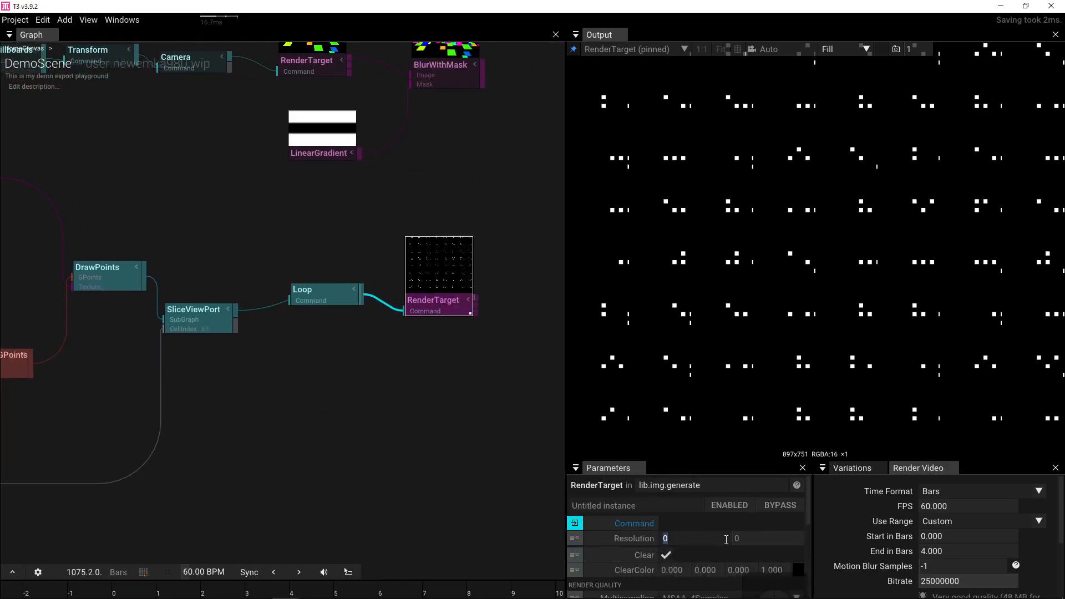
type("512")
left_click(787, 541)
type("521")
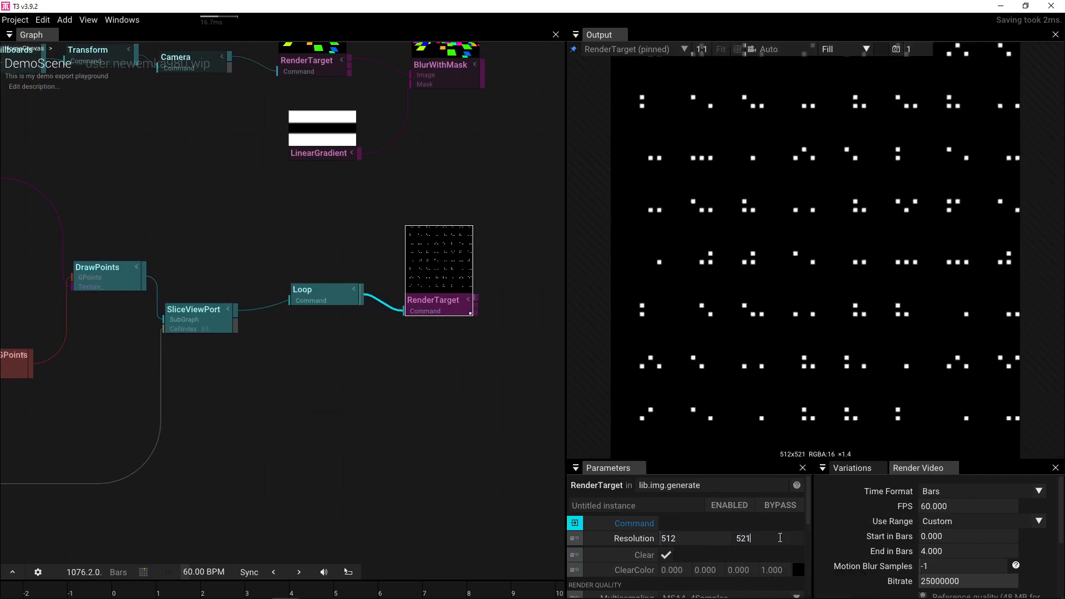
key("BackSpace")
key("BackSpace")
type("12")
key("Return")
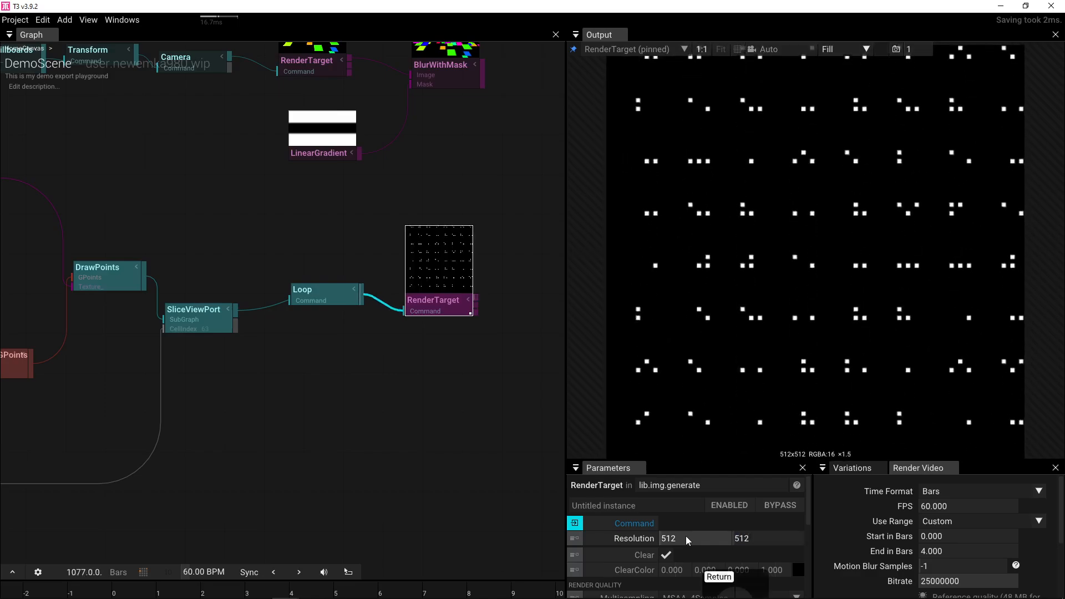
- Drag the lower FilterPoints' Count up to 20
scroll(383, 397, "down", 3)
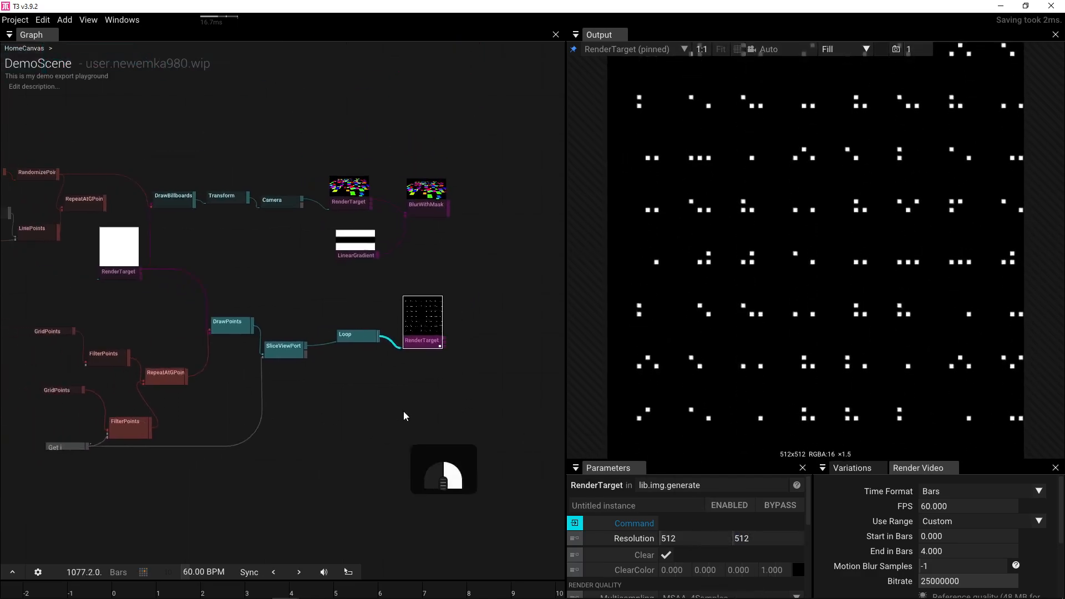
left_click(223, 424)
left_click_drag(671, 551, 728, 550)
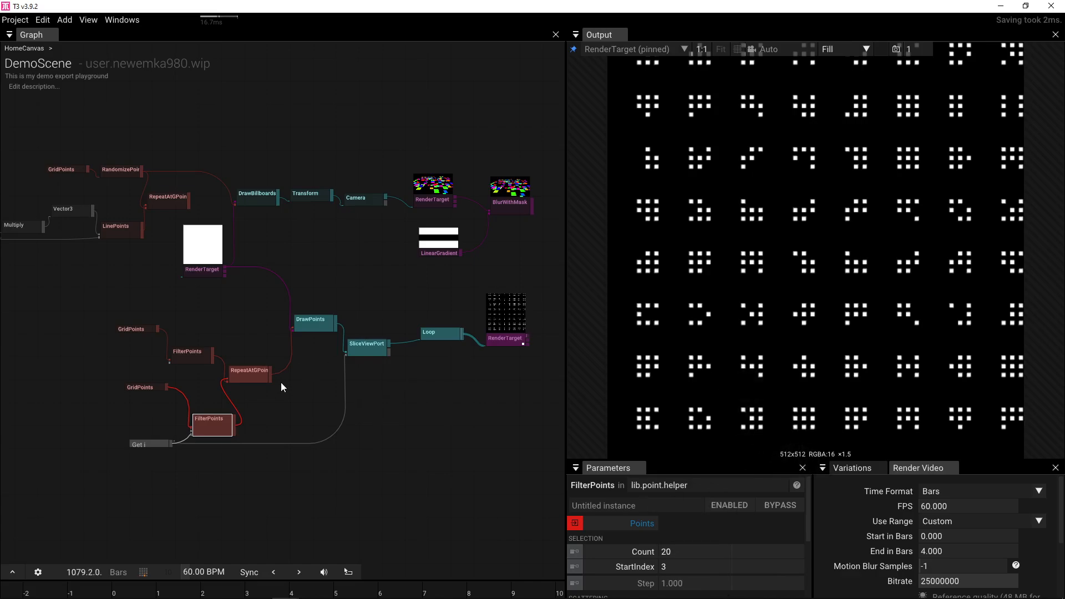
- Select the lower GridPoints node and begin editing its CountX
scroll(193, 416, "up", 4)
left_click(101, 369)
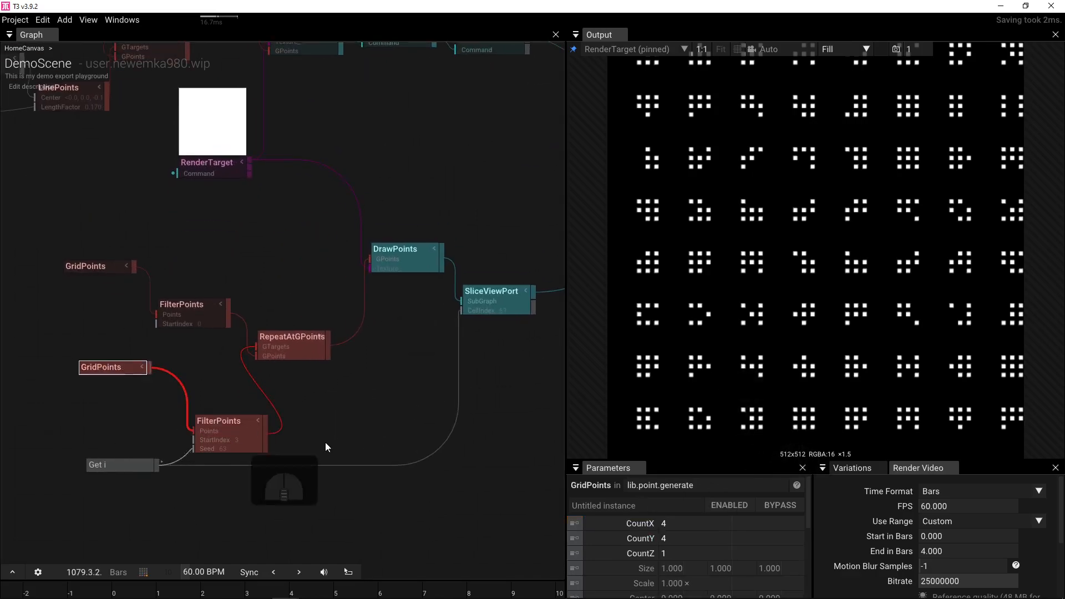
left_click(683, 524)
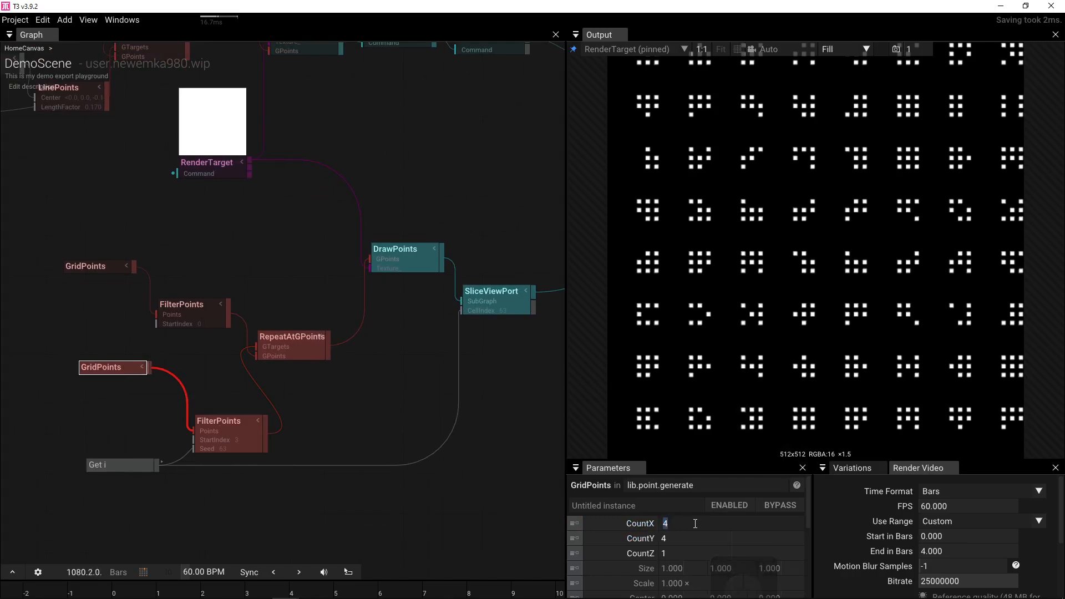
- Set the lower GridPoints' CountX and CountY to 8
type("8")
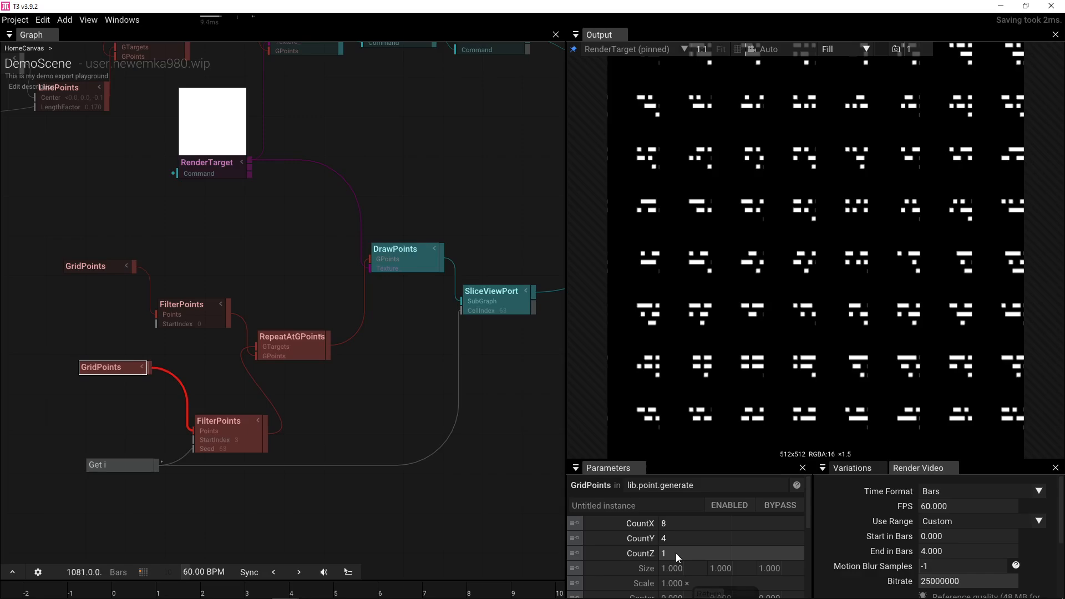
left_click(683, 541)
type("8")
key("Return")
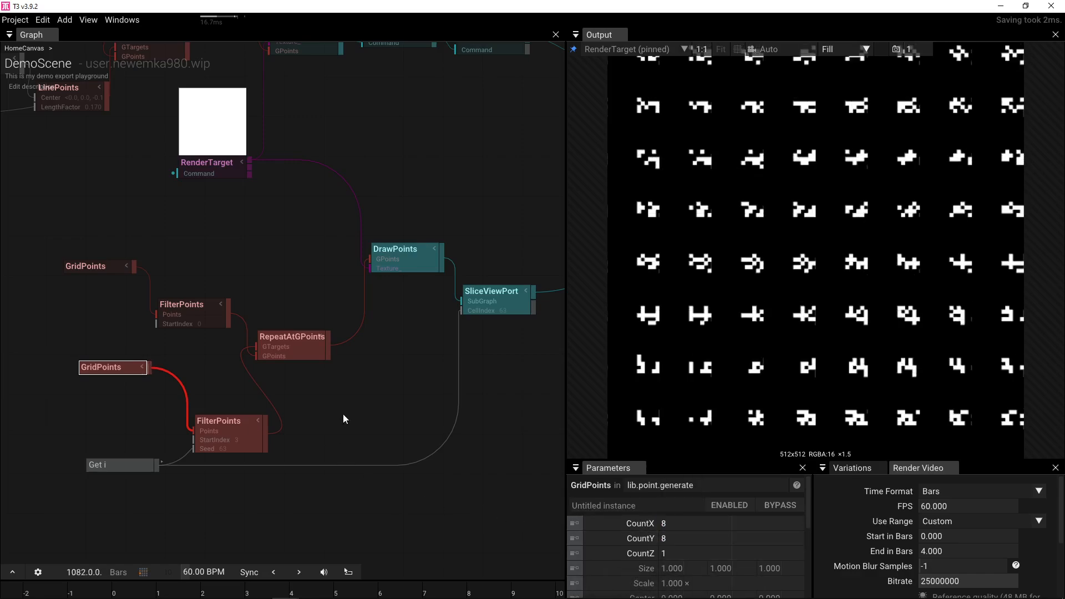
- Shrink the DrawPoints dots, then set the lower GridPoints' Scale to 2
left_click(413, 265)
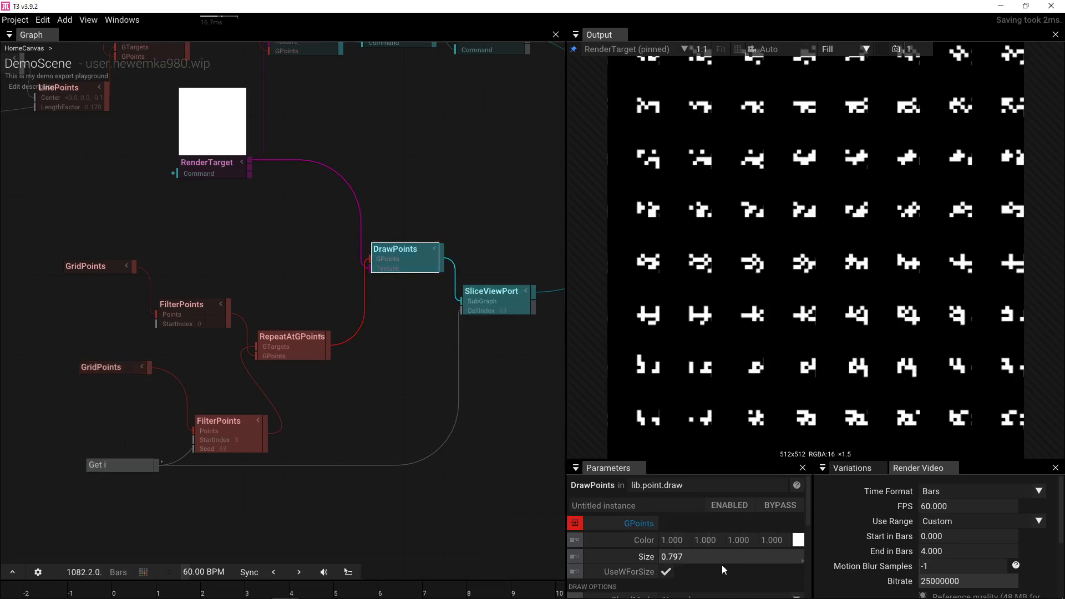
left_click_drag(721, 559, 529, 563)
left_click(108, 368)
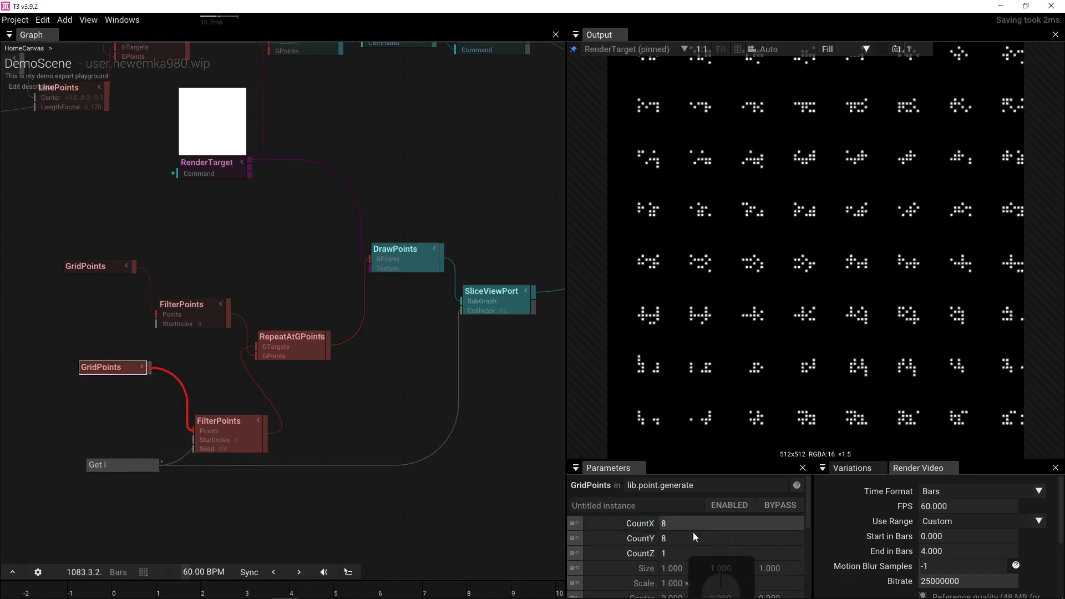
left_click(683, 584)
type("2")
key("Return")
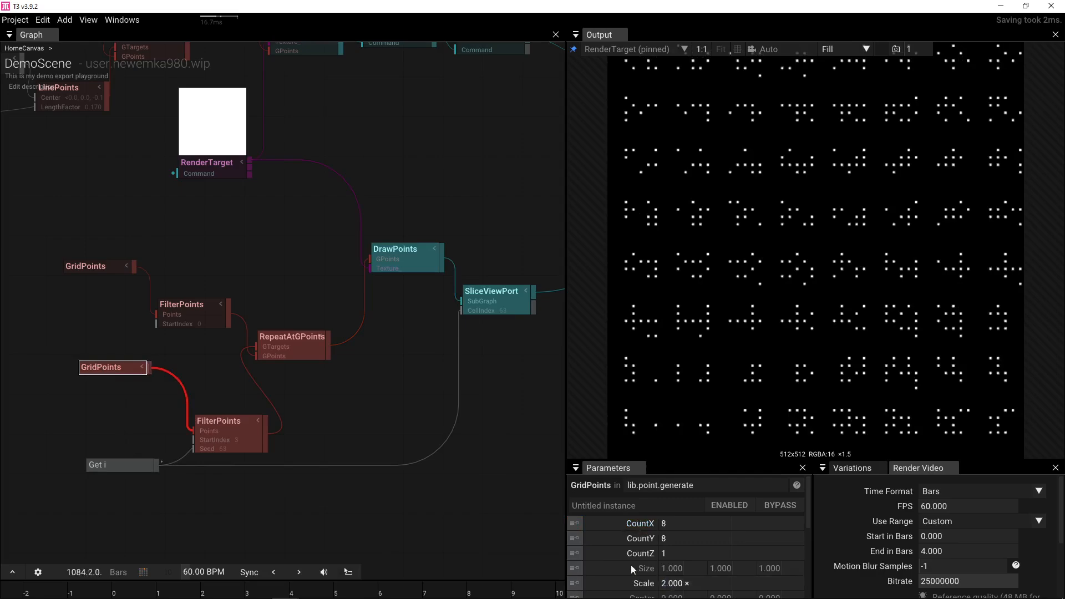
- Set DrawPoints Size to 1 and fit the whole 512×512 image in the output view
left_click(409, 250)
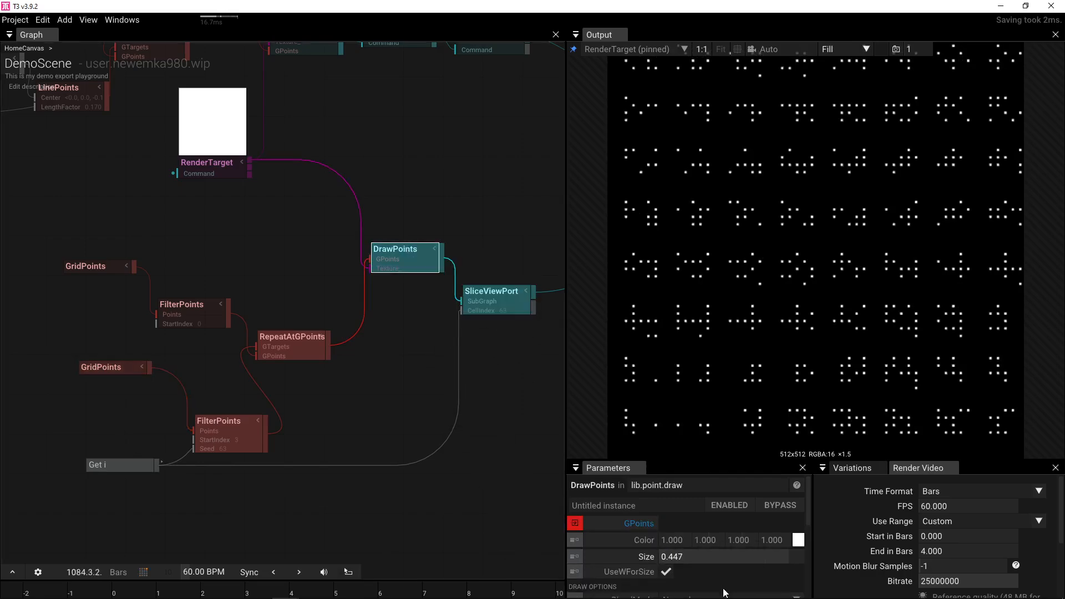
left_click(671, 560)
type("1")
key("Return")
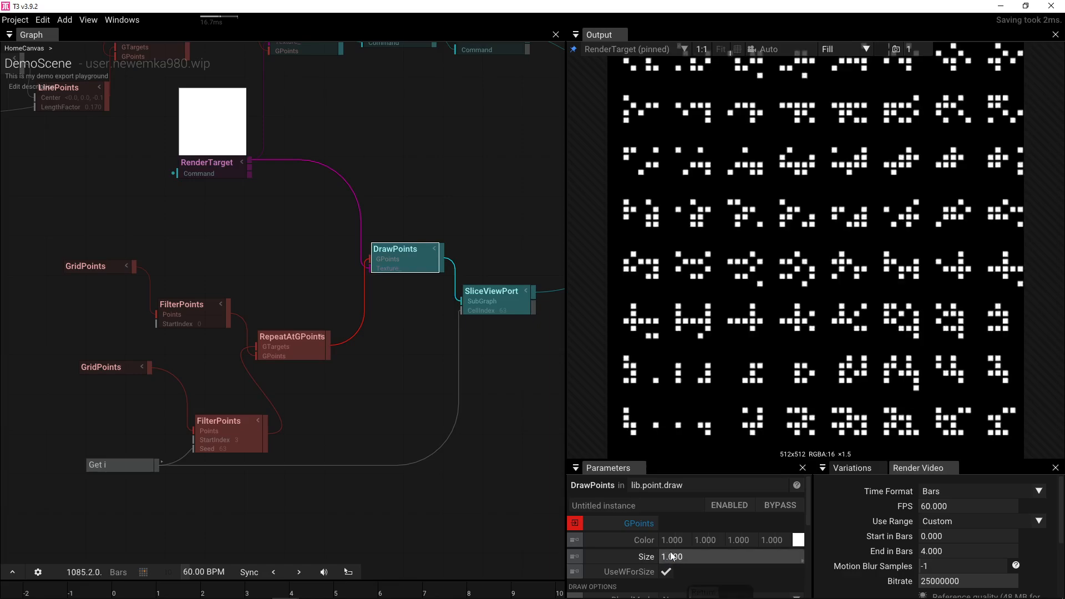
key("f")
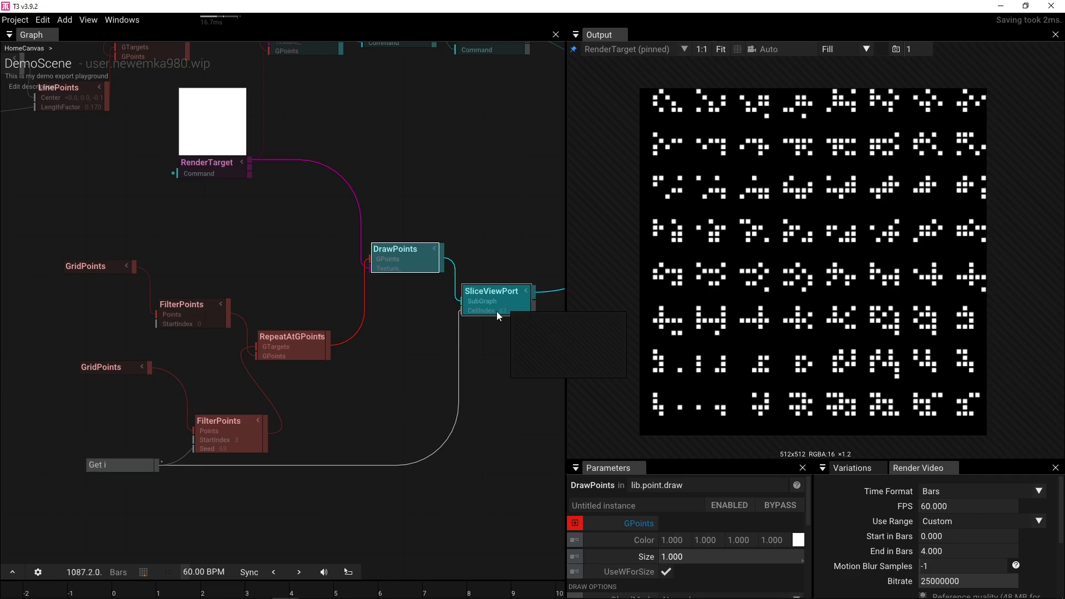
left_click(237, 442)
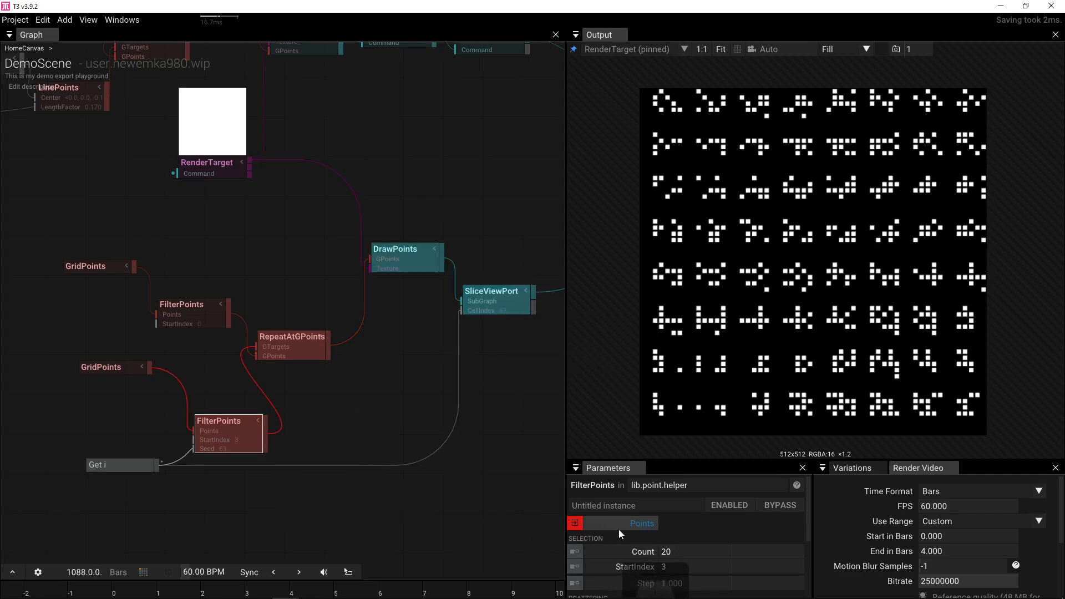
- Add a GetFloatVar node reading i and check the Loop's variables
scroll(621, 530, "down", 3)
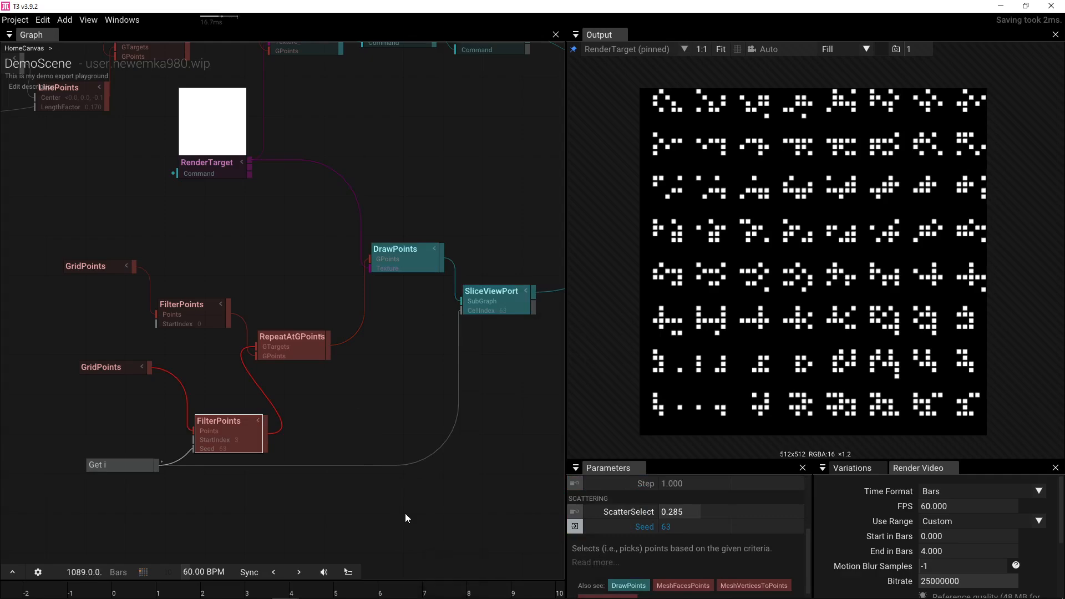
double_click(72, 417)
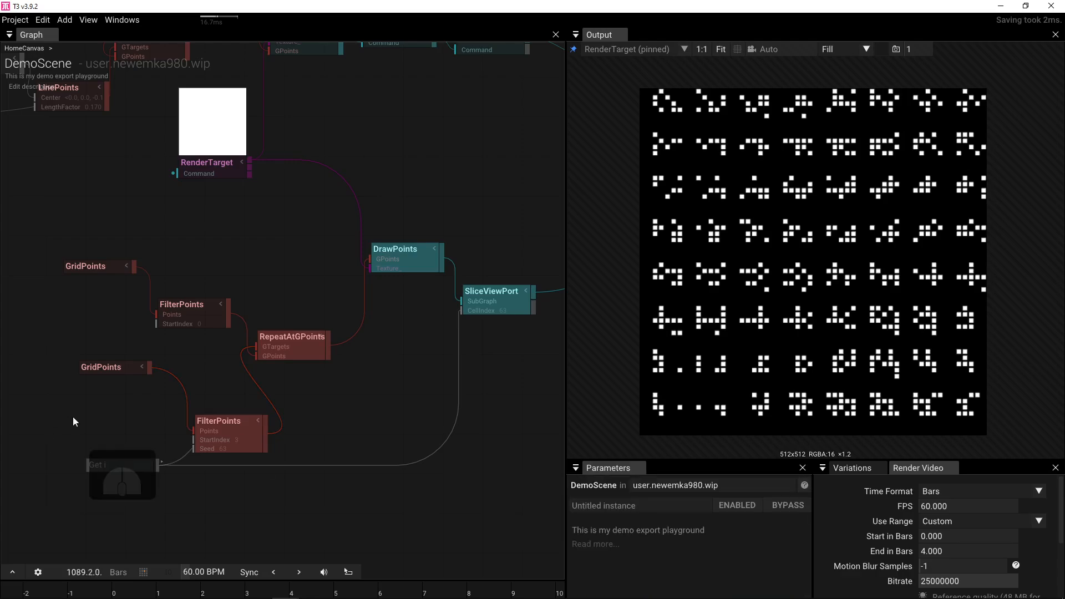
type("get")
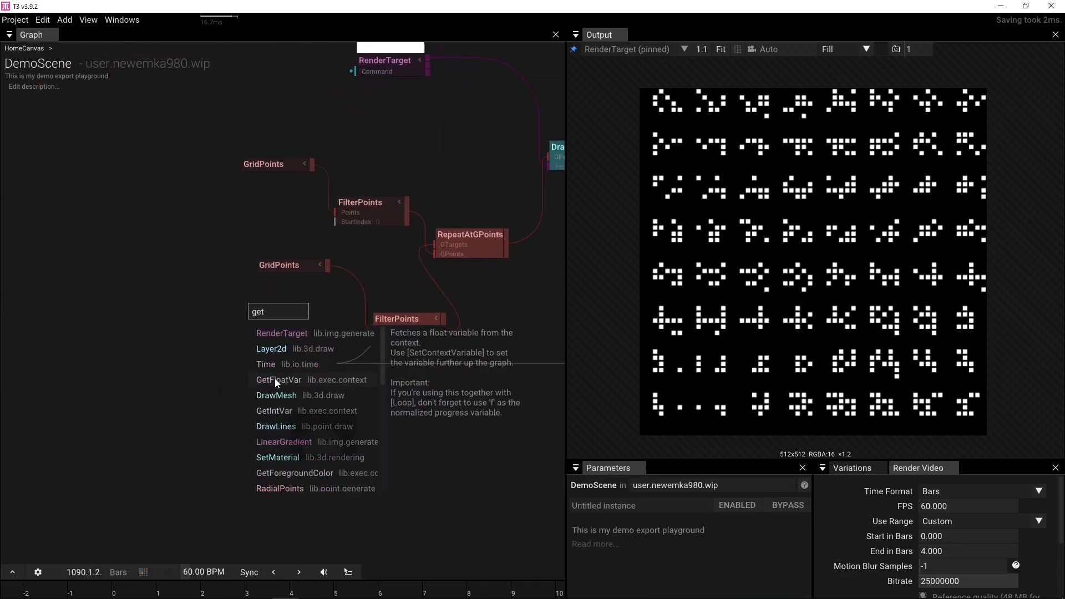
left_click(275, 380)
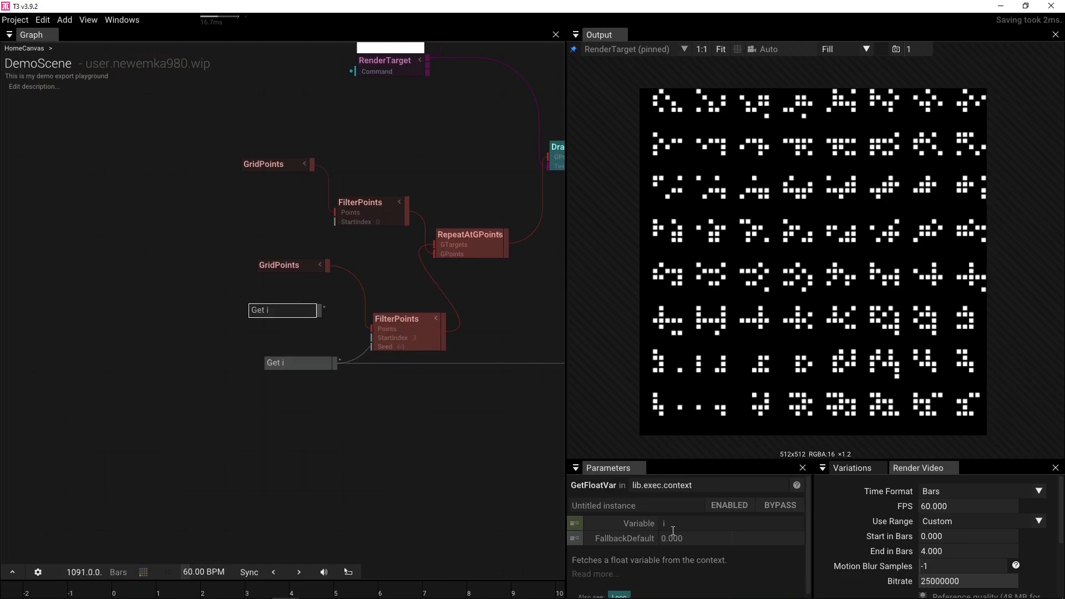
left_click_drag(500, 332, 170, 375)
left_click(458, 225)
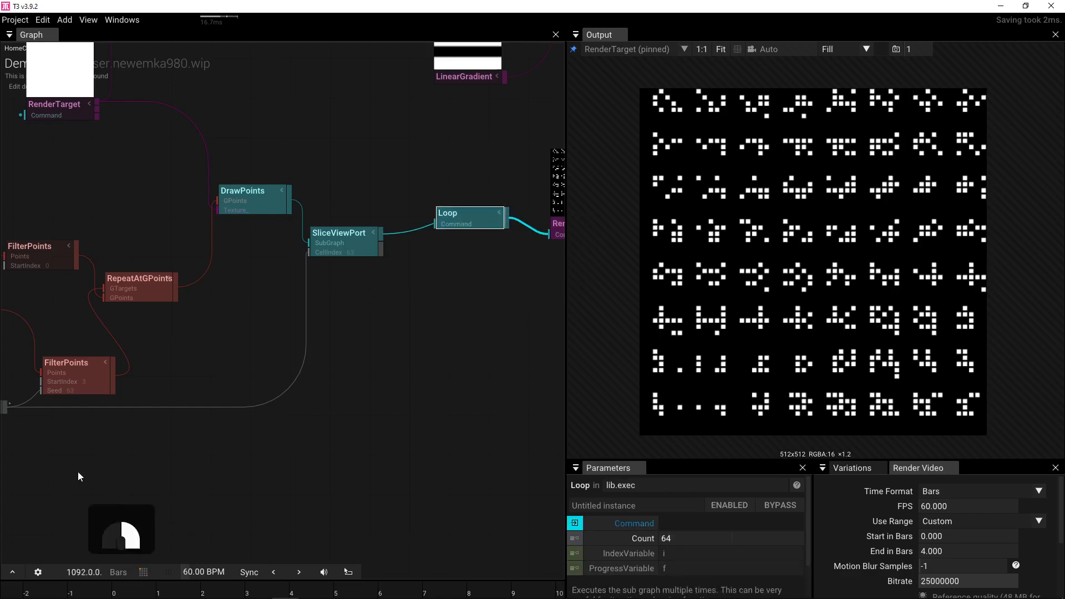
- Change the upper loop-variable node to read variable f
left_click_drag(78, 471, 295, 479)
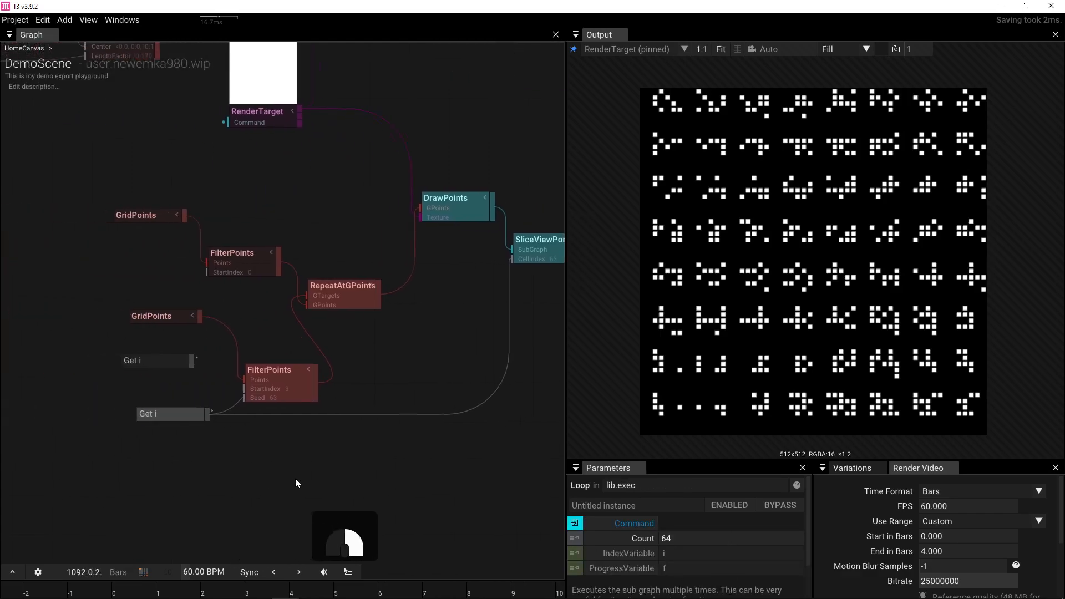
left_click(167, 365)
double_click(664, 522)
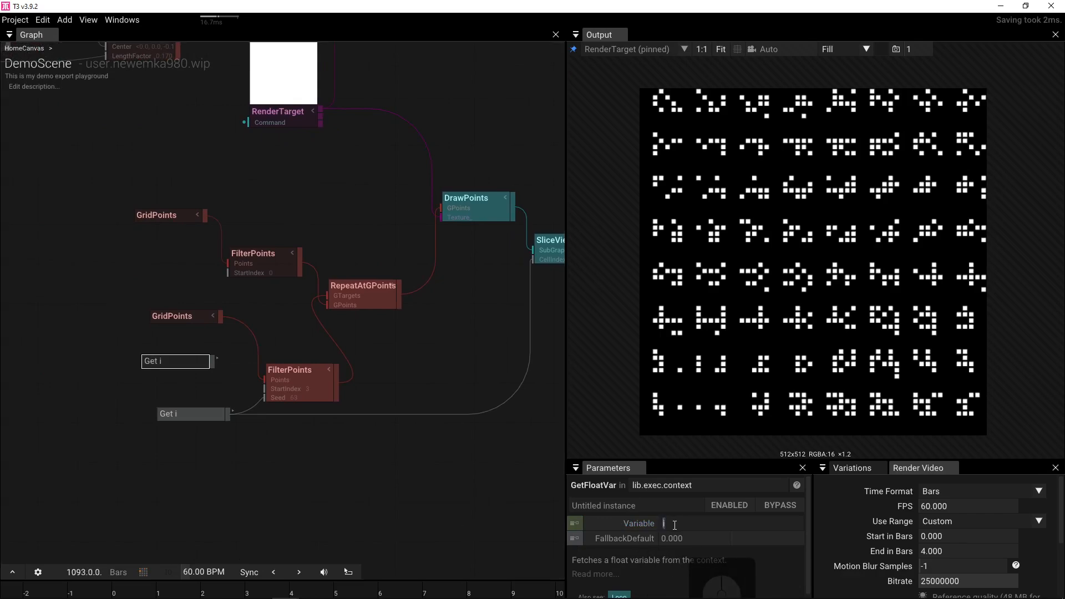
type("f")
left_click(203, 387)
- Wire Get f into FilterPoints' ScatterSelect and disconnect Get i from Seed
left_click(309, 390)
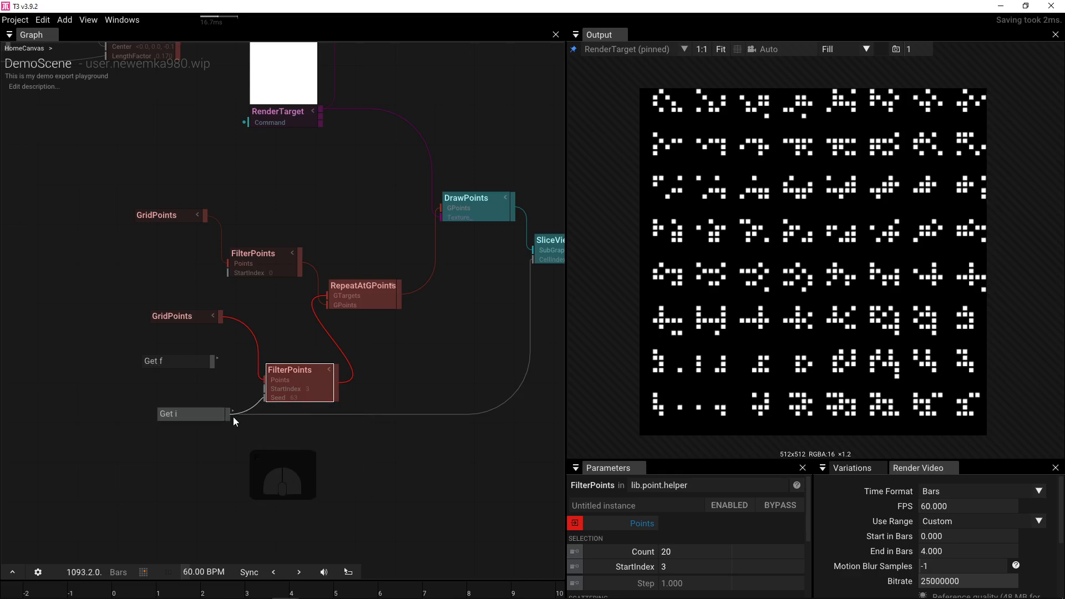
scroll(673, 538, "down", 2)
scroll(671, 541, "up", 1)
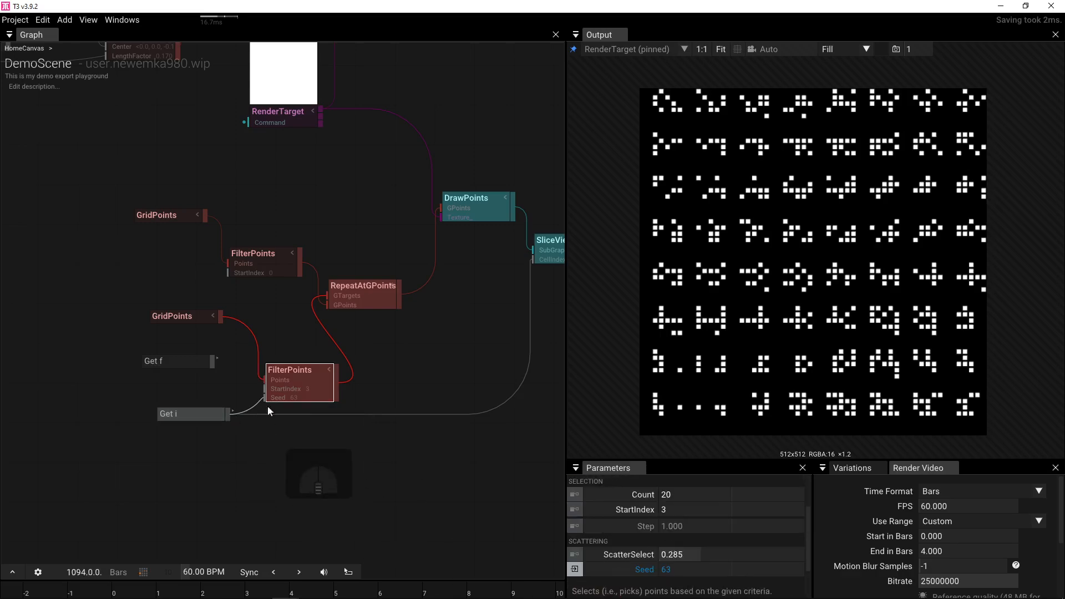
left_click_drag(213, 364, 268, 411)
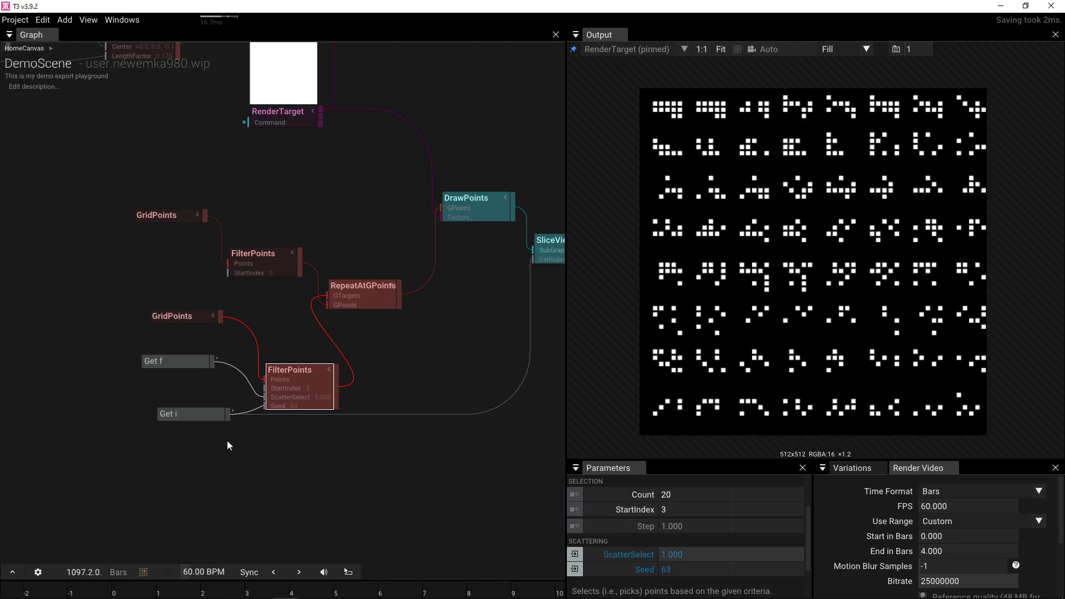
left_click_drag(265, 406, 142, 433)
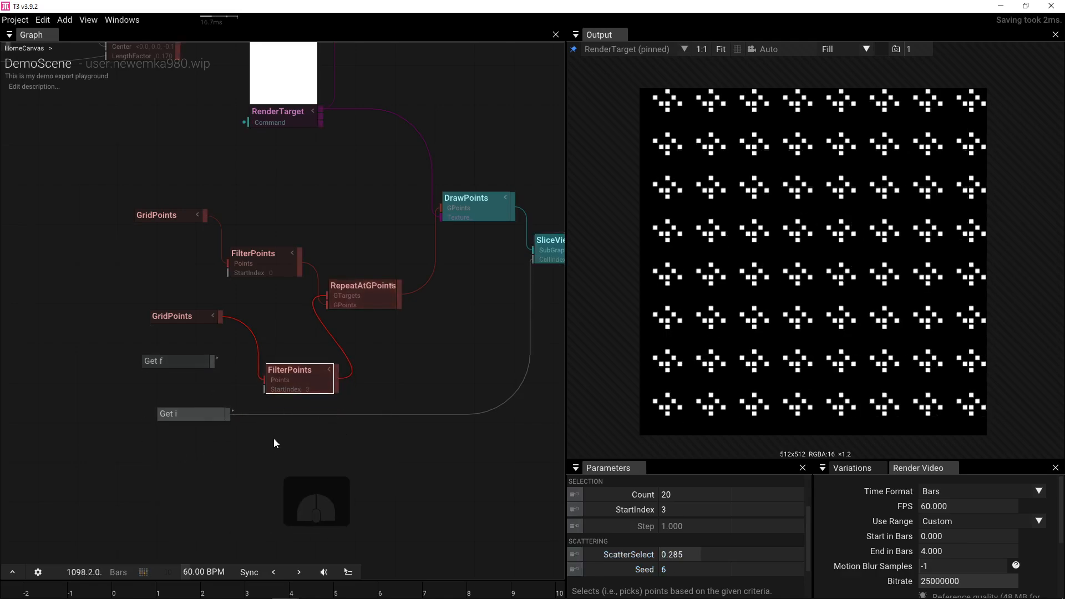
- Connect the lower GridPoints to FilterPoints' Points and set Count to 64
left_click(178, 316)
left_click_drag(177, 316, 302, 383)
left_click(691, 491)
type("8*")
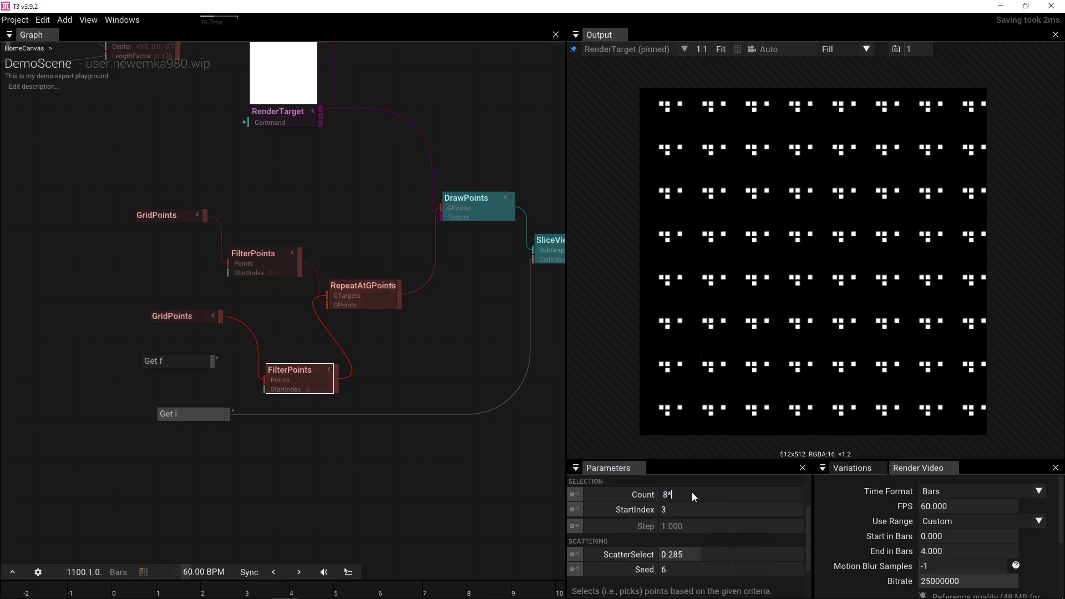
key("BackSpace")
type("64")
key("Return")
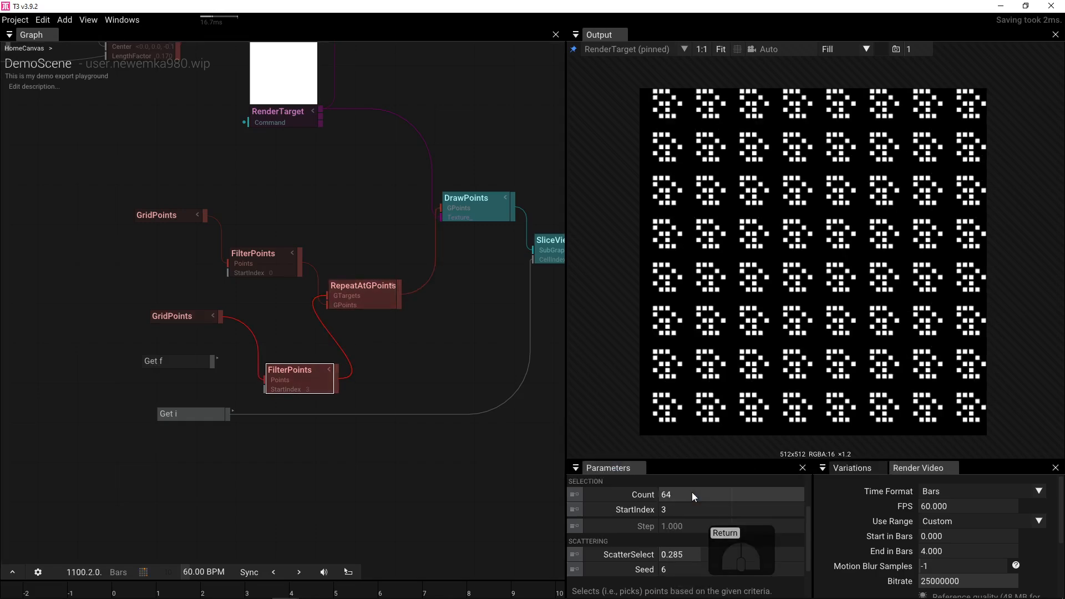
- Reset FilterPoints' StartIndex and ScatterSelect to 0
left_click(595, 510)
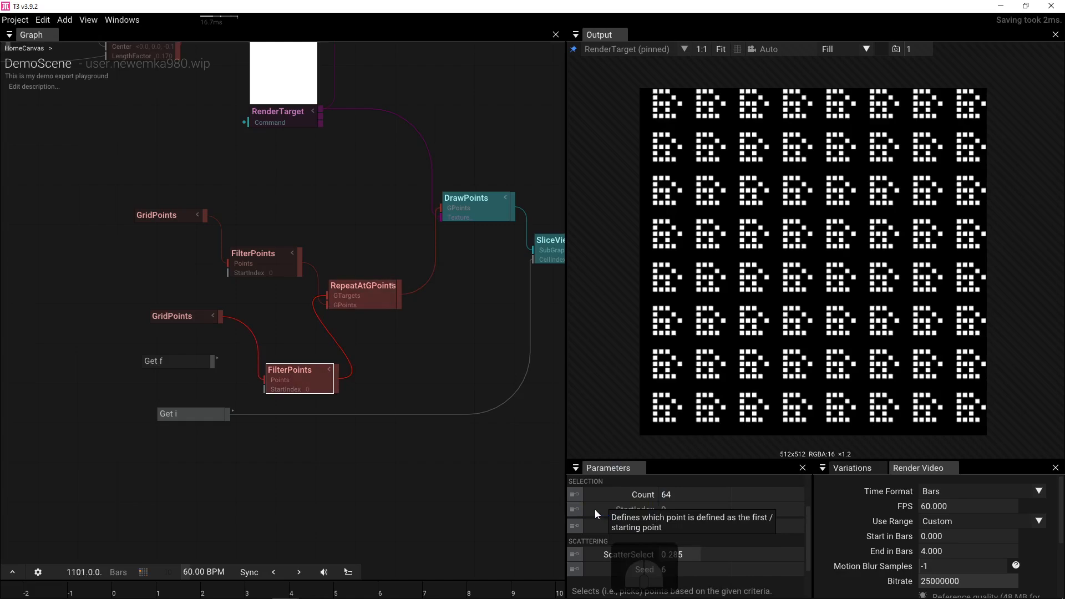
left_click(593, 554)
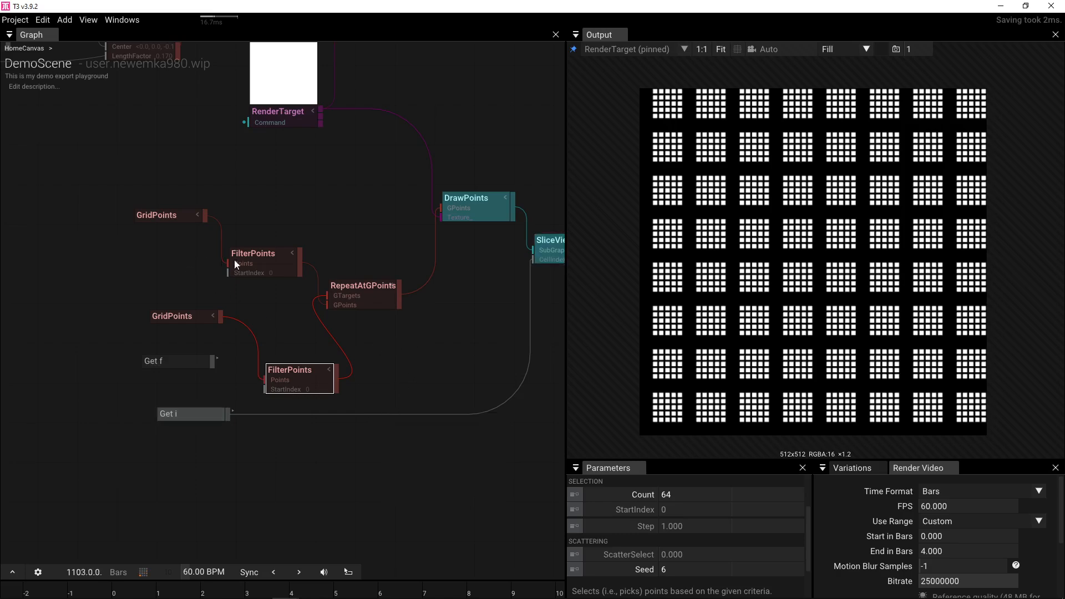
mouse_move(366, 294)
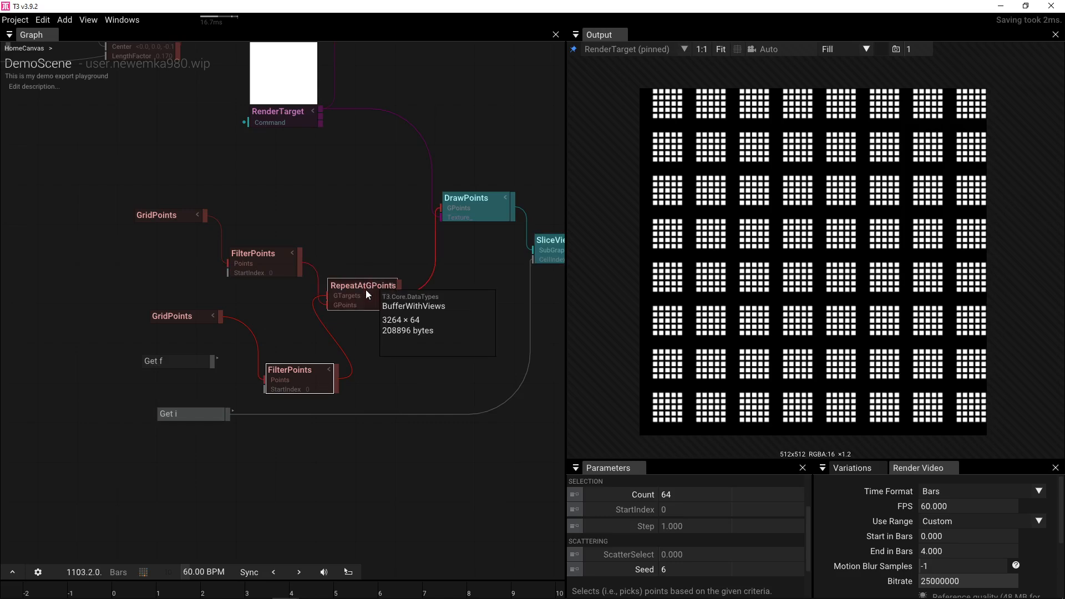
left_click(157, 217)
- Reset the upper GridPoints' Scale, then drag it larger
mouse_move(311, 281)
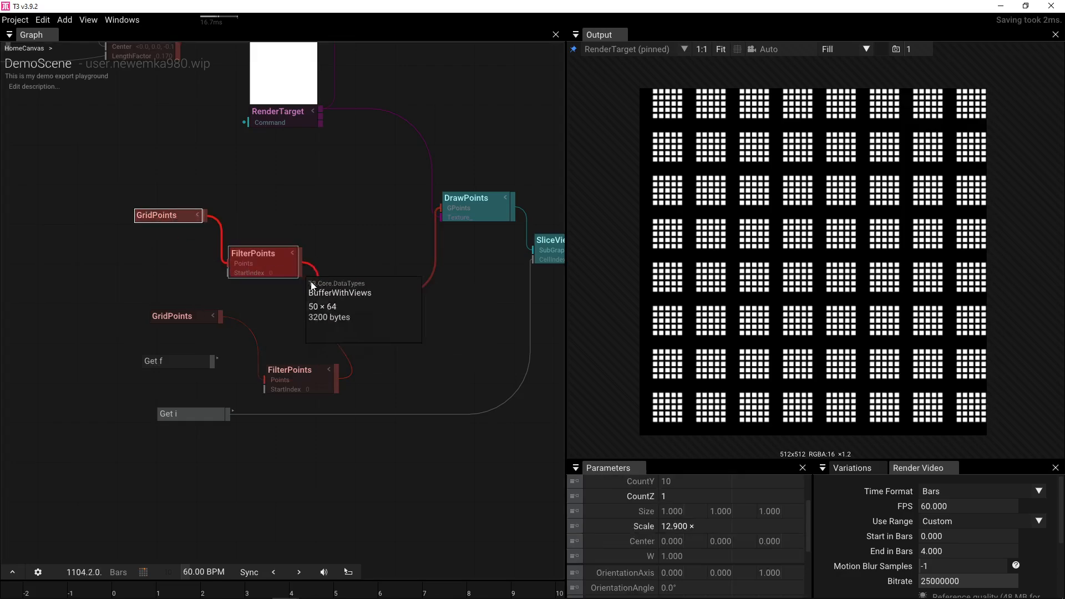
left_click(591, 526)
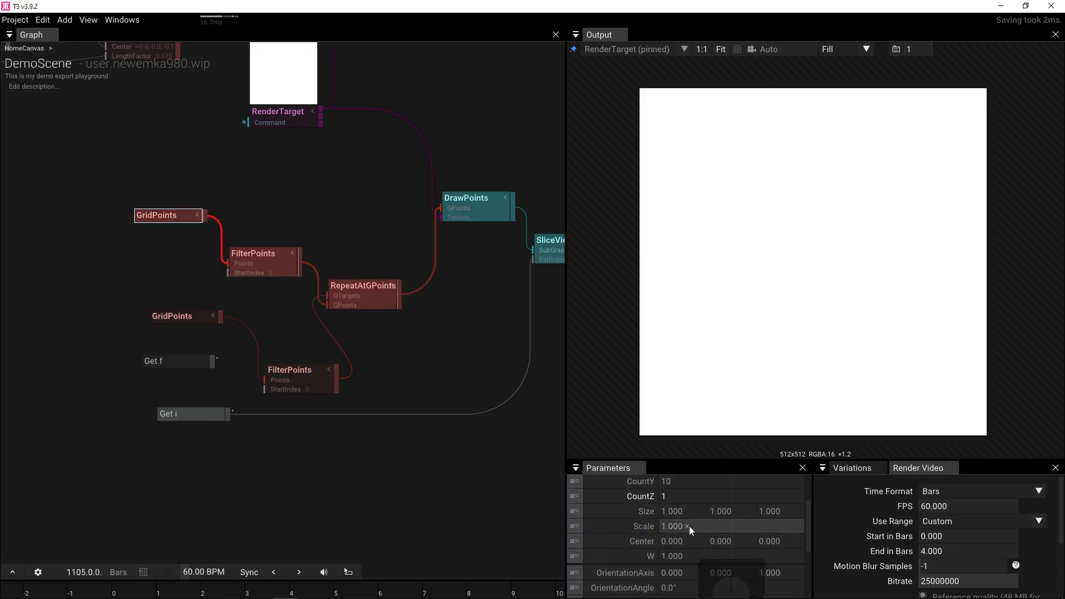
left_click_drag(689, 526, 1054, 486)
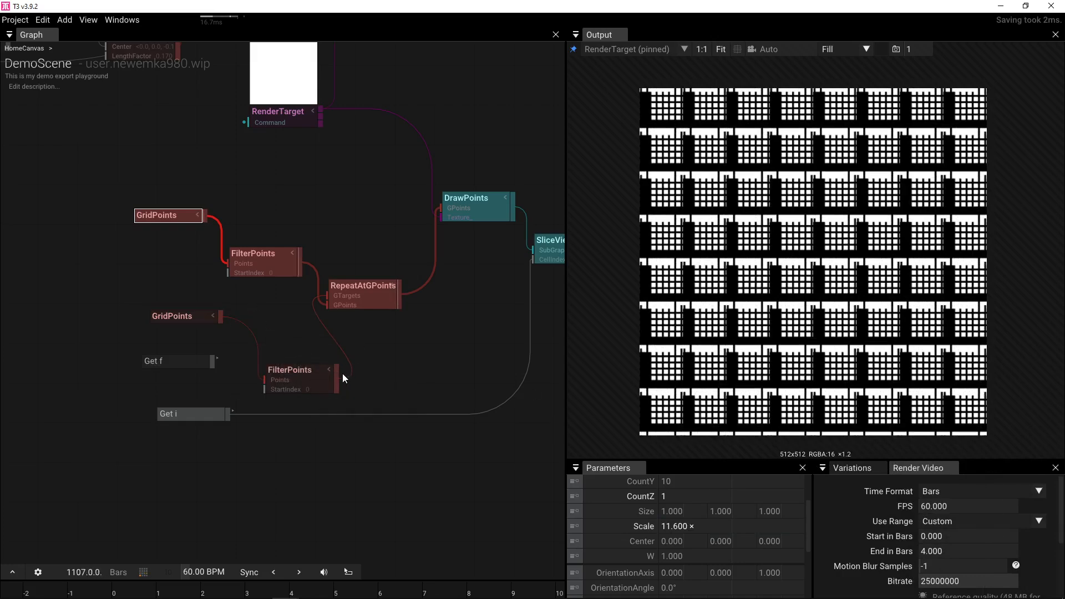
- Feed the lower FilterPoints into DrawPoints; delete RepeatAtGPoints, upper FilterPoints and upper GridPoints
left_click_drag(377, 284, 429, 209)
left_click(374, 297)
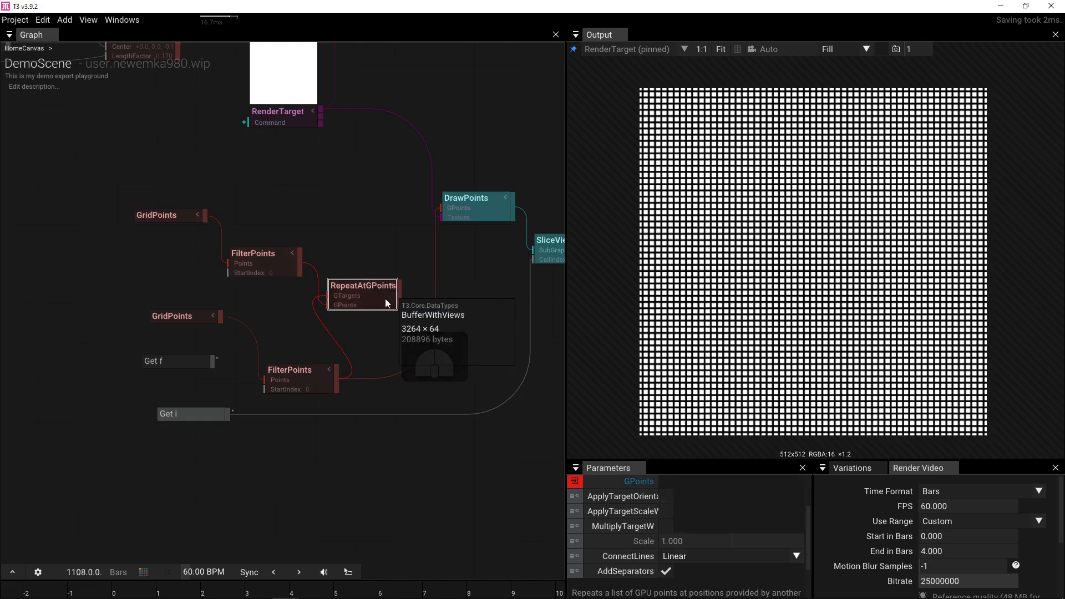
key("Delete")
left_click(244, 254)
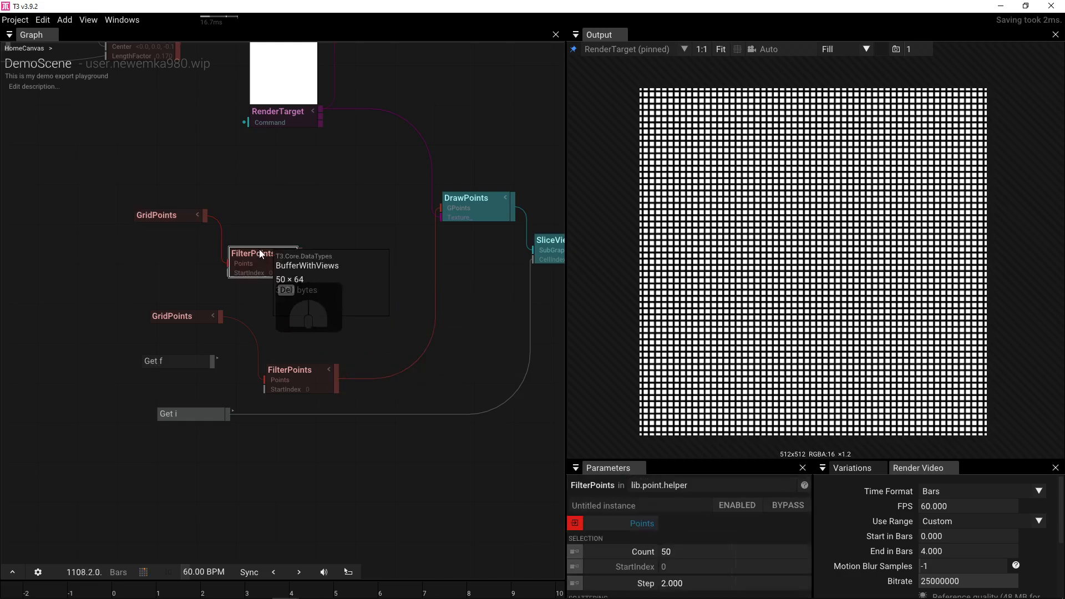
key("Delete")
left_click(155, 213)
key("Delete")
left_click(284, 368)
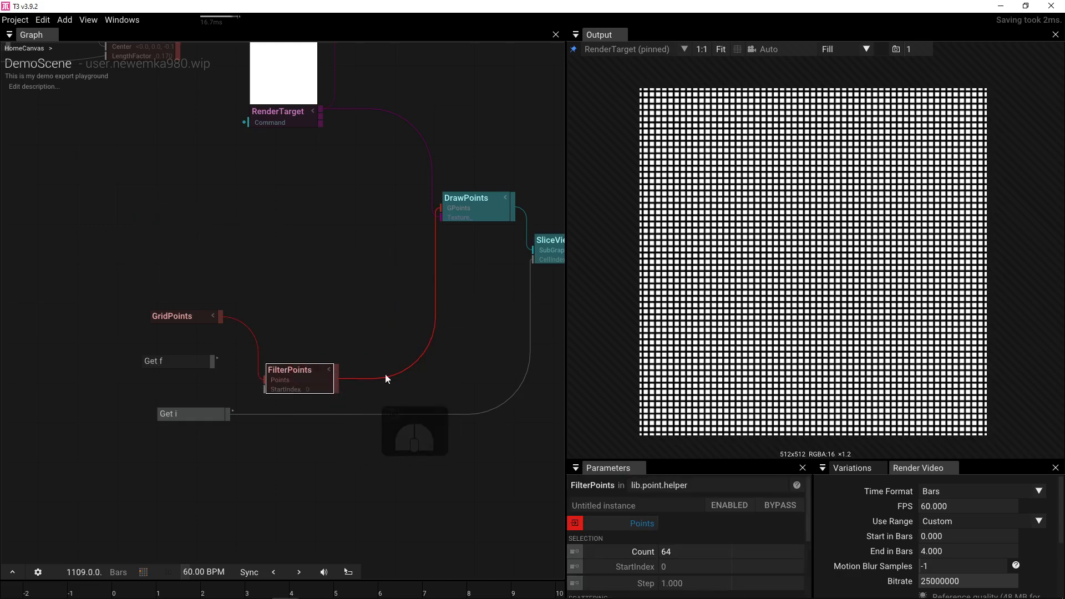
left_click(188, 317)
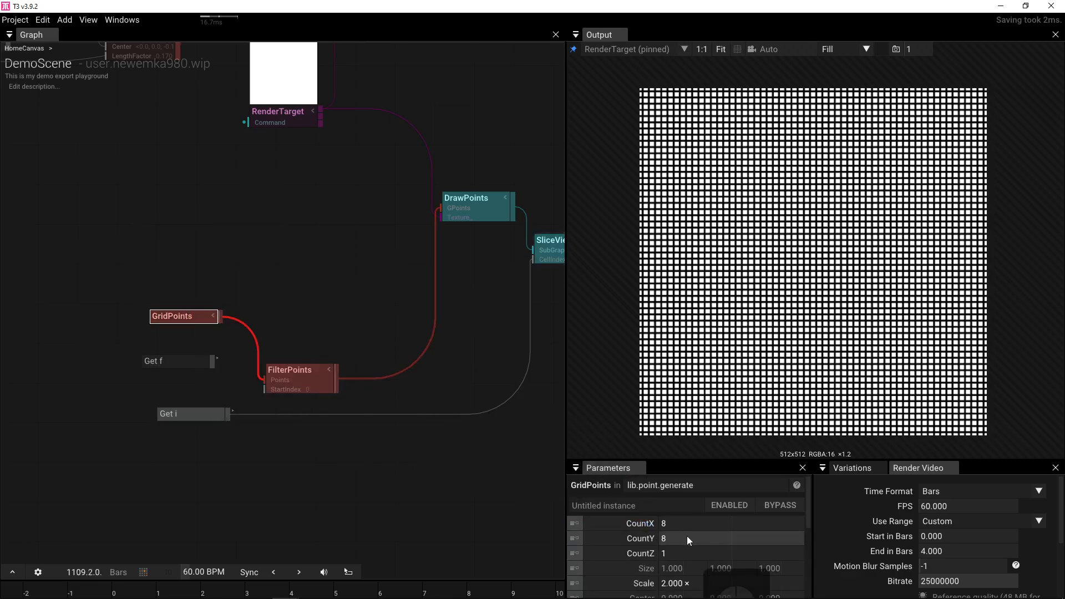
- Set GridPoints Scale to 1.73 and wire Get f into FilterPoints' ScatterSelect
scroll(687, 536, "down", 2)
left_click_drag(687, 536, 590, 520)
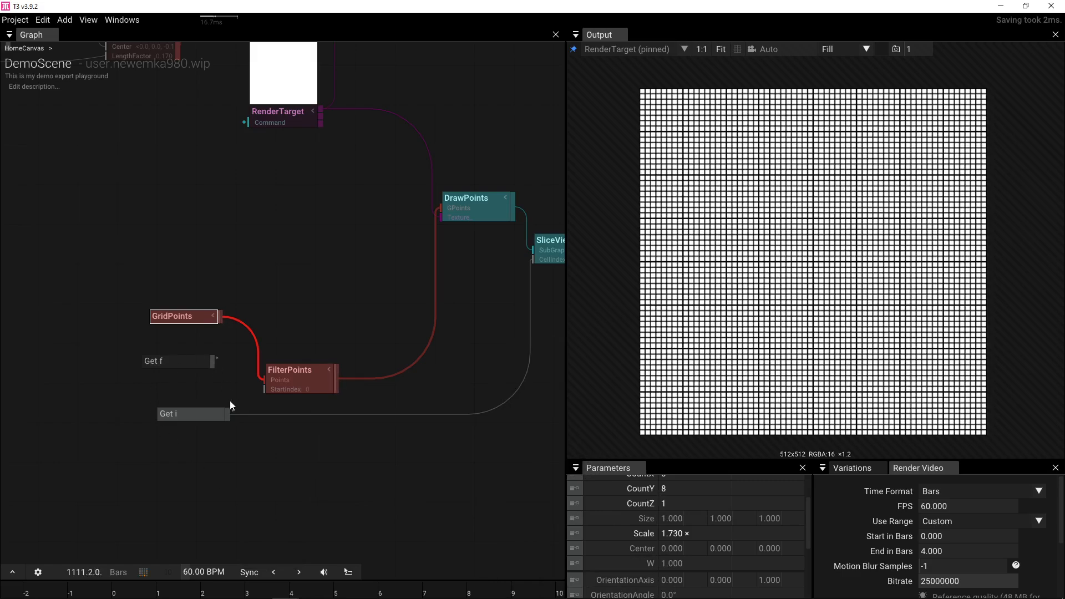
left_click_drag(212, 364, 277, 392)
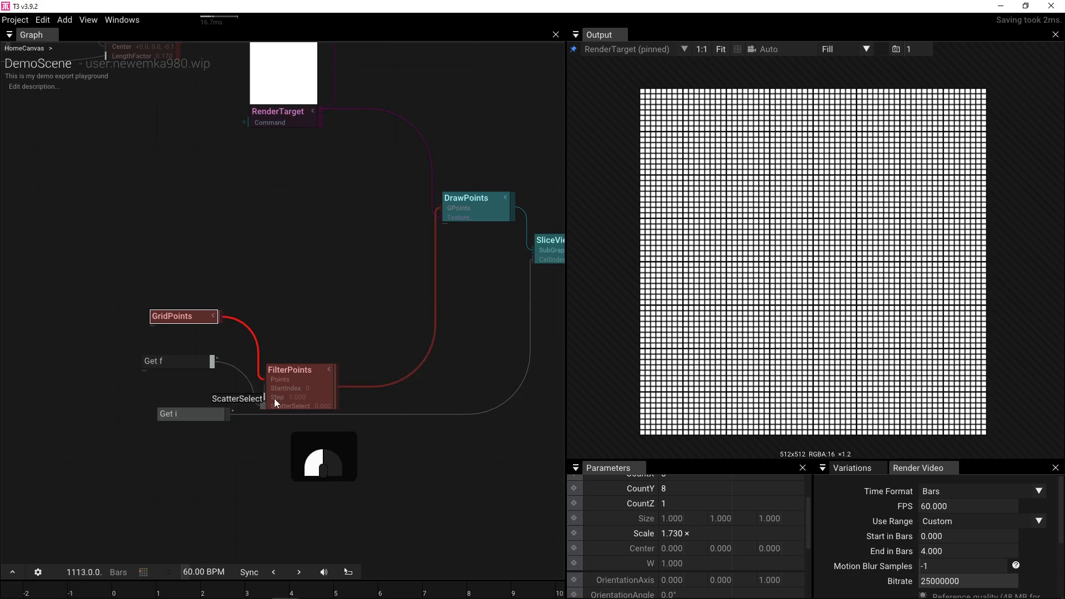
left_click_drag(274, 399, 274, 398)
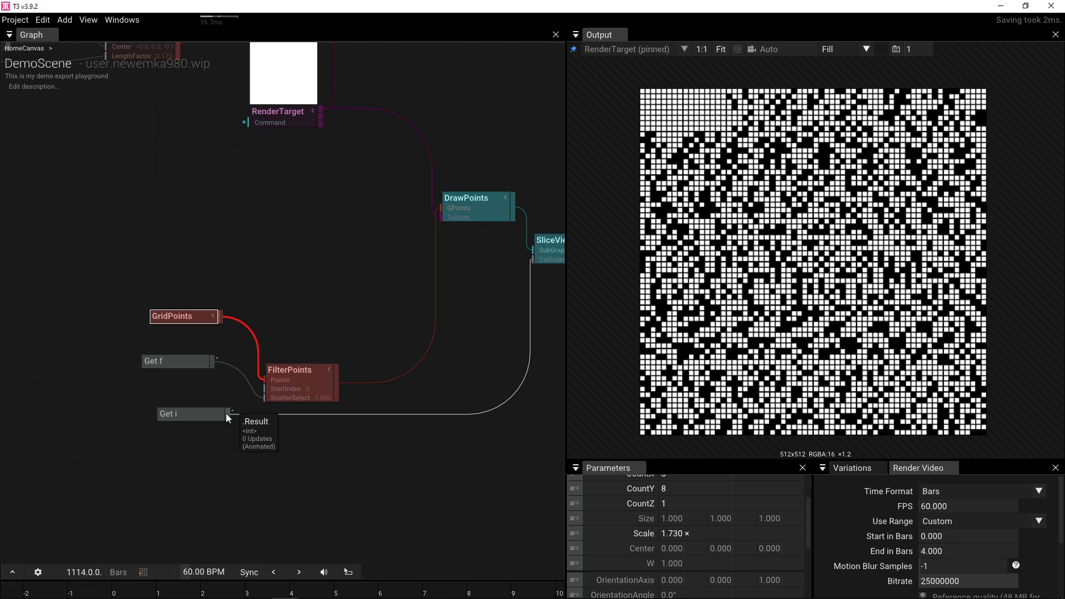
- Wire Get i into FilterPoints' Count and Seed
left_click(296, 381)
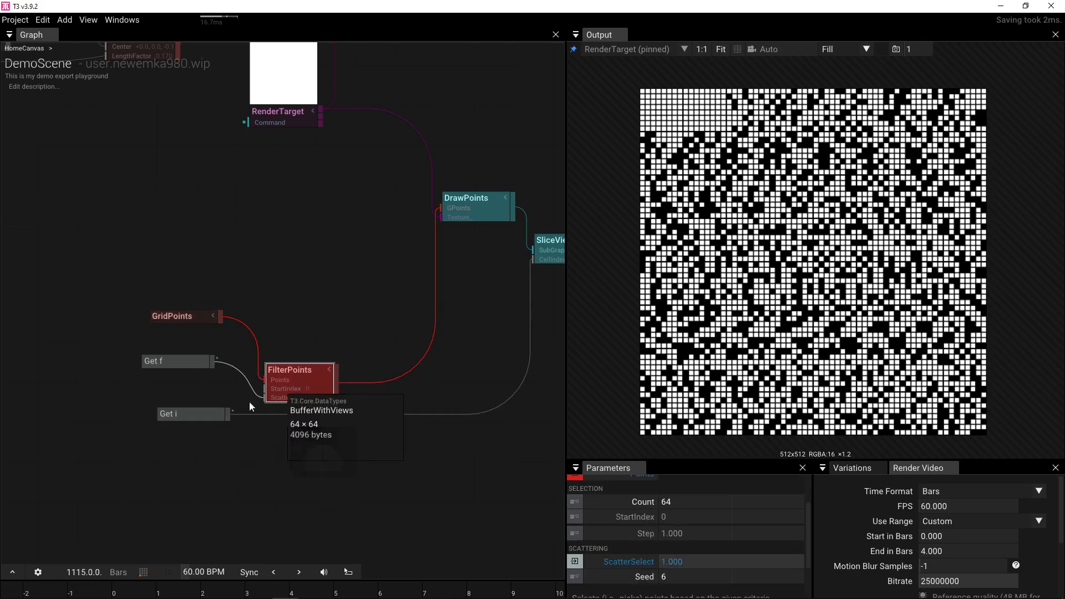
left_click_drag(230, 414, 271, 379)
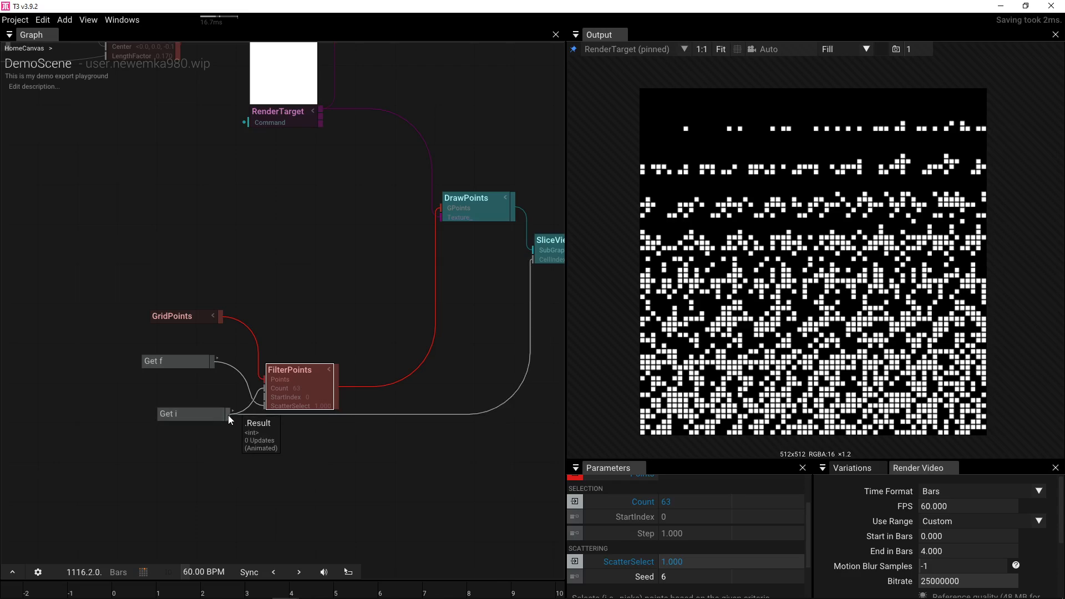
left_click_drag(228, 414, 274, 414)
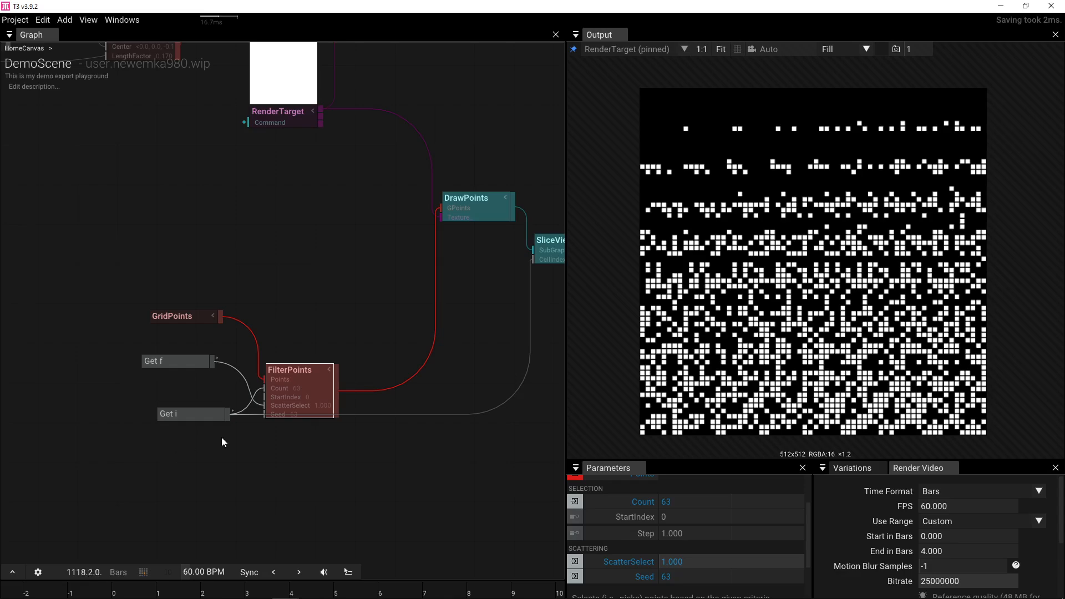
- Box-select the dot-tile node group and move it, placing the RenderTarget beside it
left_click_drag(425, 347, 158, 405)
scroll(158, 404, "down", 3)
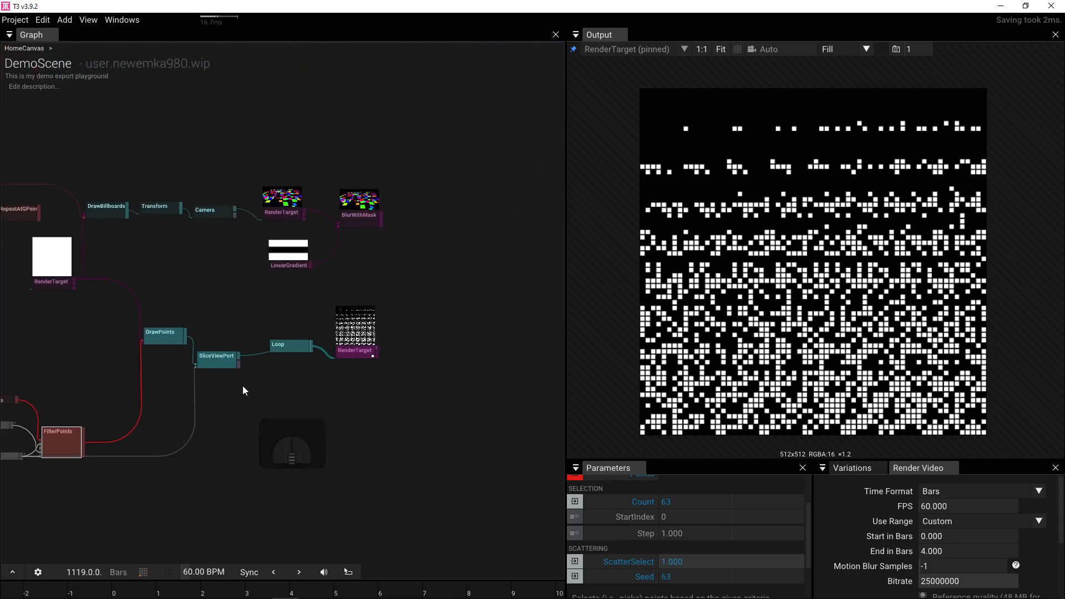
left_click_drag(102, 324, 539, 478)
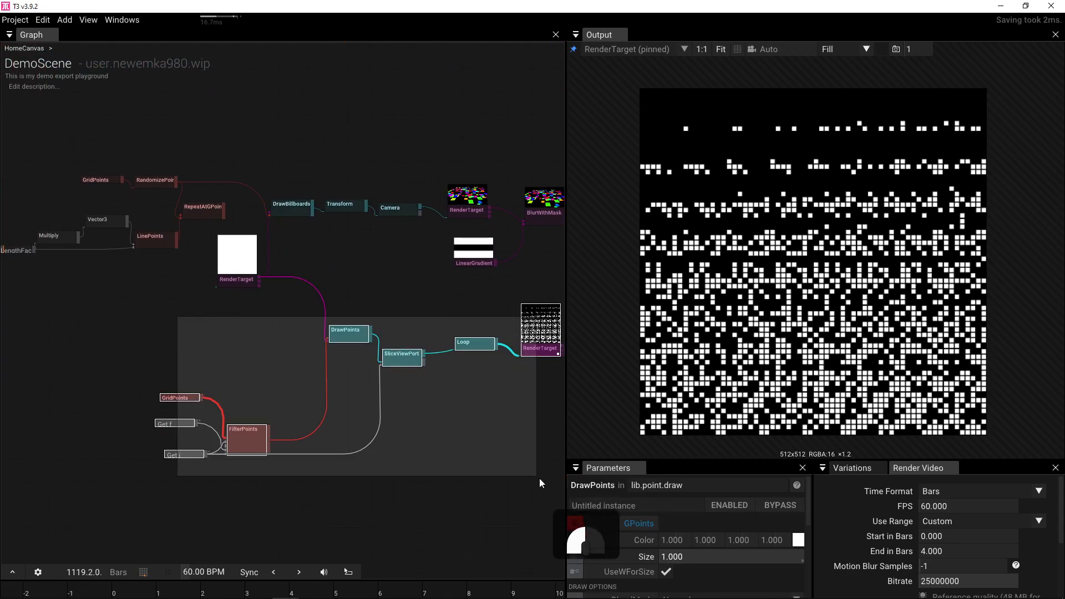
left_click_drag(537, 348, 367, 384)
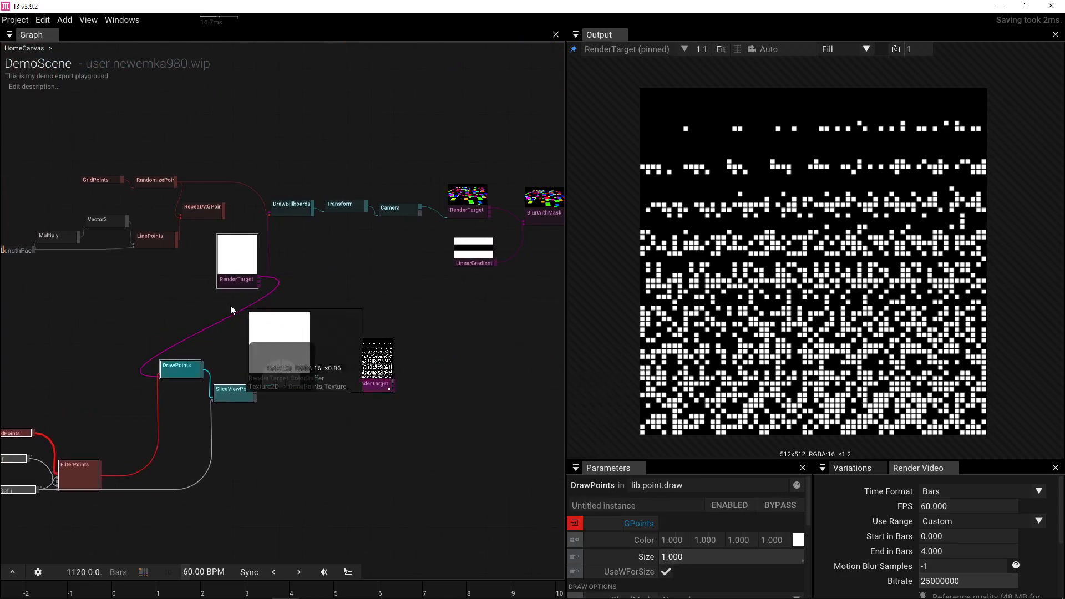
left_click_drag(221, 283, 33, 330)
left_click_drag(288, 315, 320, 312)
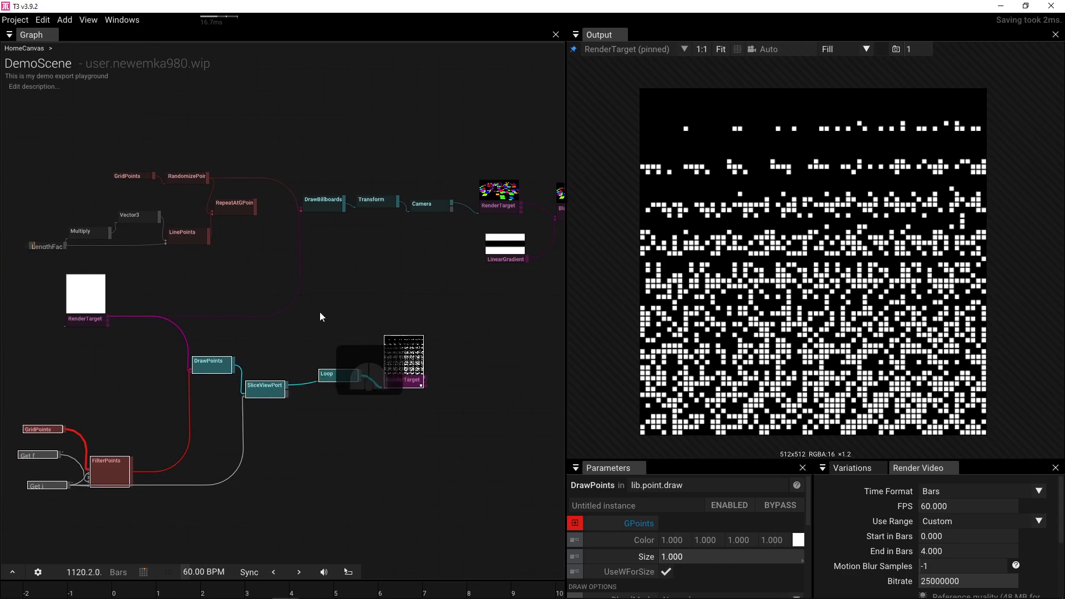
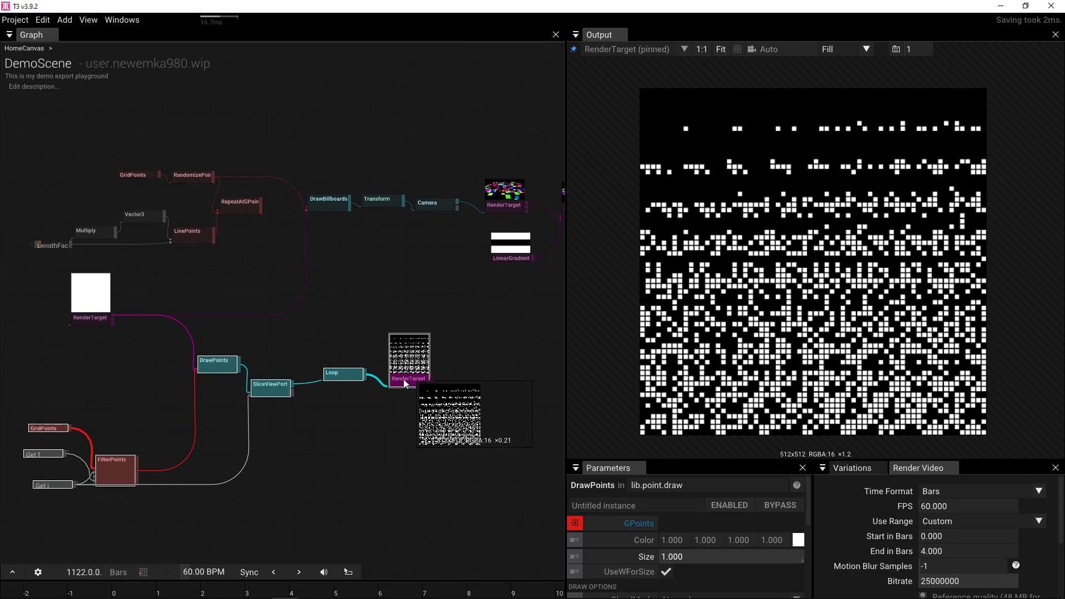
- Nudge the GridPoints-to-RenderTarget chain lower and select the DrawBillboards node
left_click_drag(403, 380, 401, 400)
left_click_drag(350, 355, 275, 367)
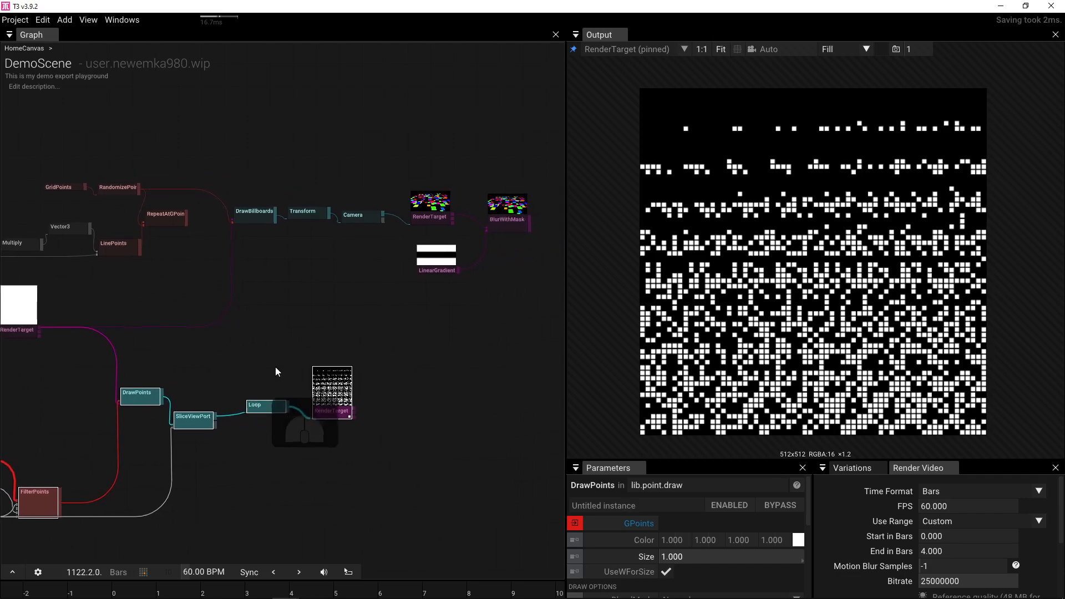
left_click(247, 214)
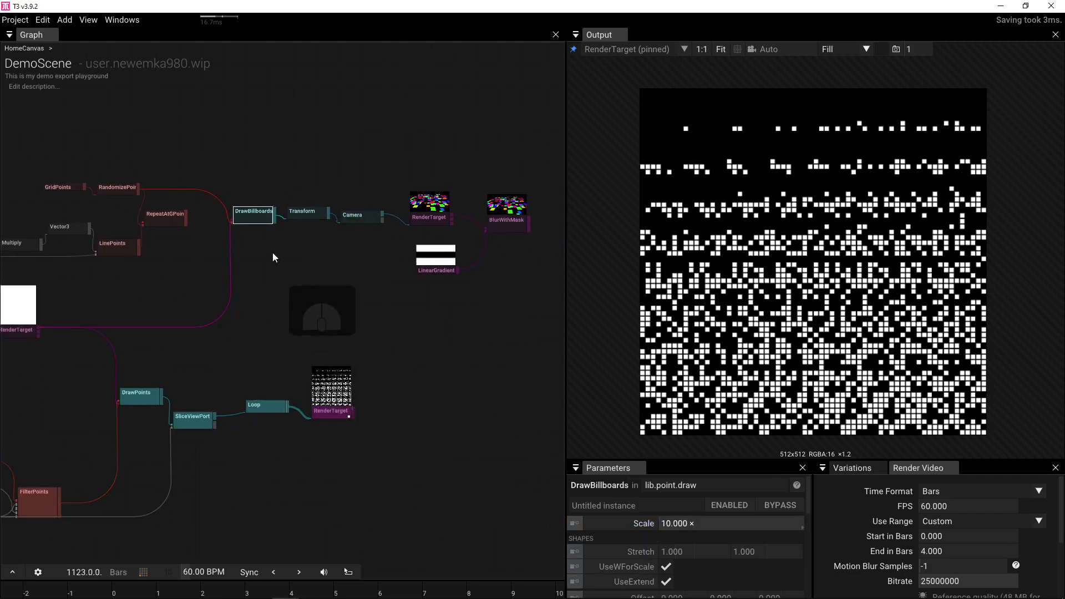
- Duplicate DrawBillboards and feed the dot-glyph RenderTarget into the copy's Texture input
key("ctrl+d")
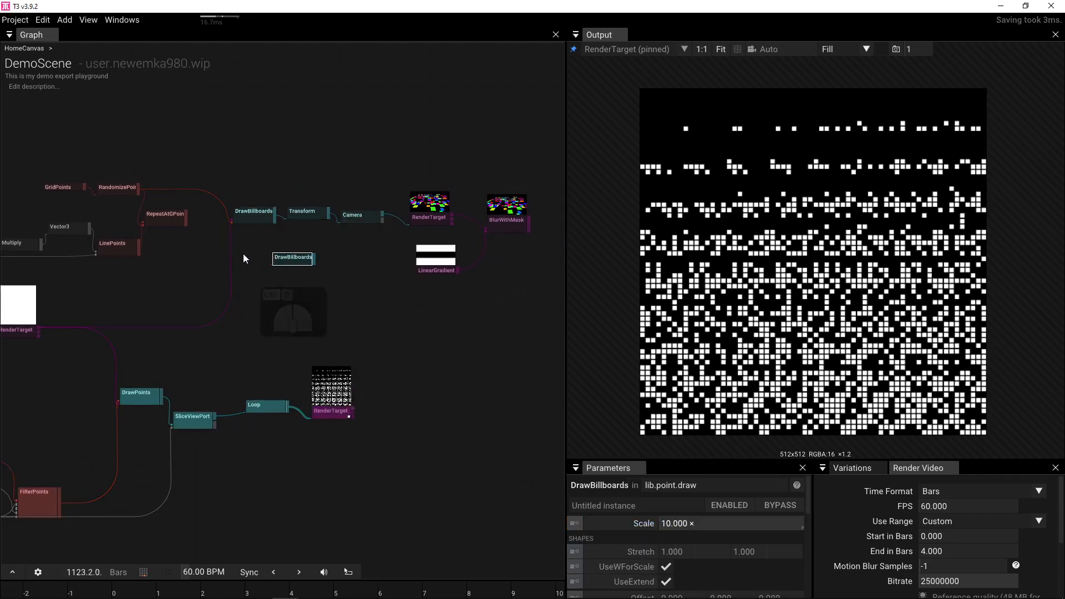
left_click_drag(243, 254, 286, 272)
scroll(412, 415, "up", 3)
left_click_drag(379, 442, 210, 136)
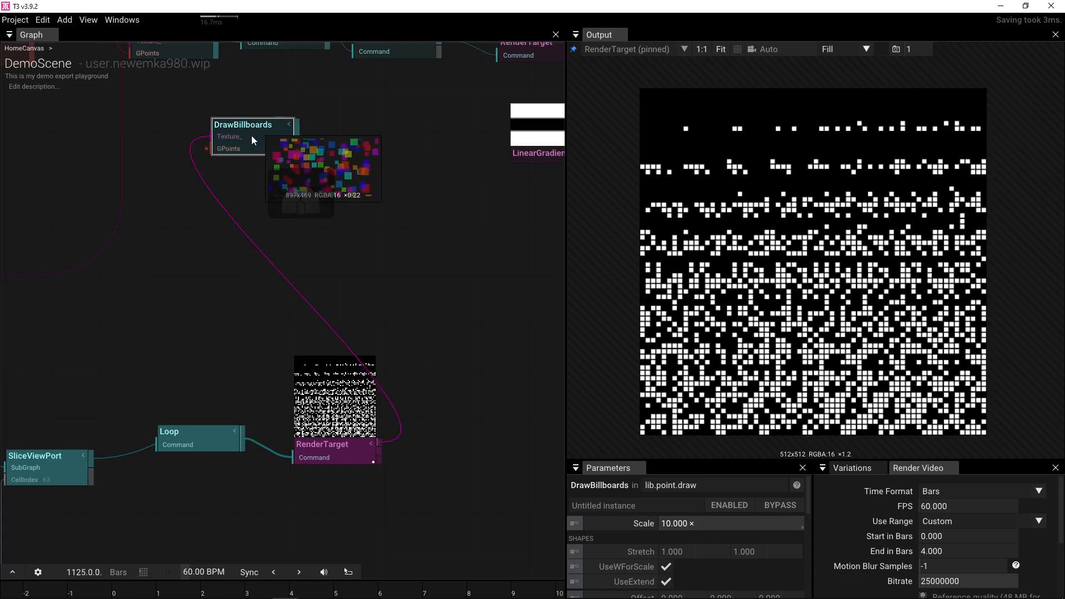
left_click_drag(87, 397, 273, 383)
left_click(249, 450)
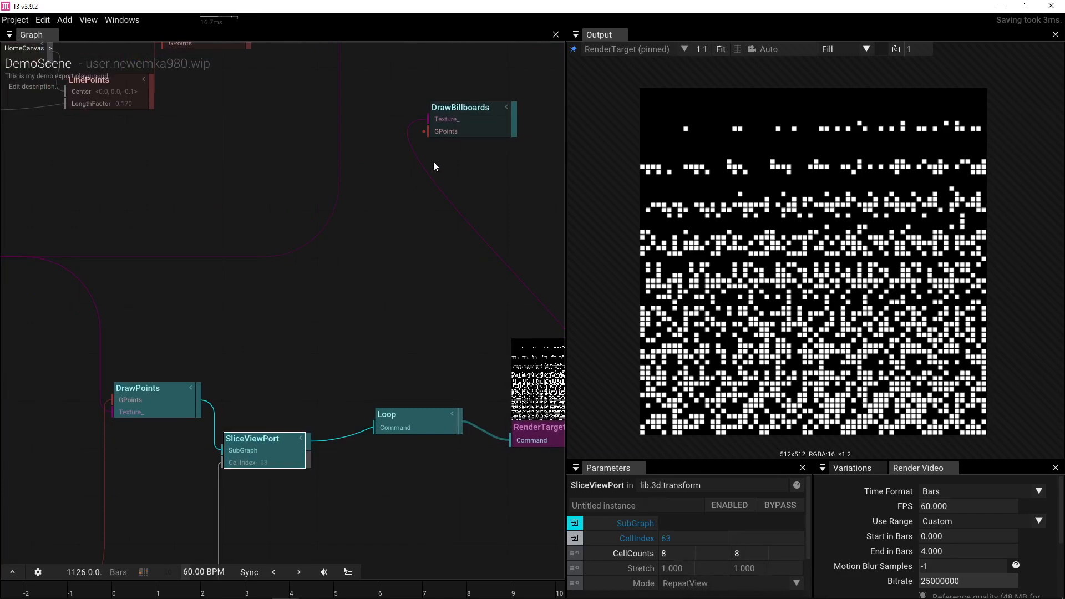
- Set the new DrawBillboards' AtlasSize to 8 × 8
left_click_drag(434, 161, 299, 312)
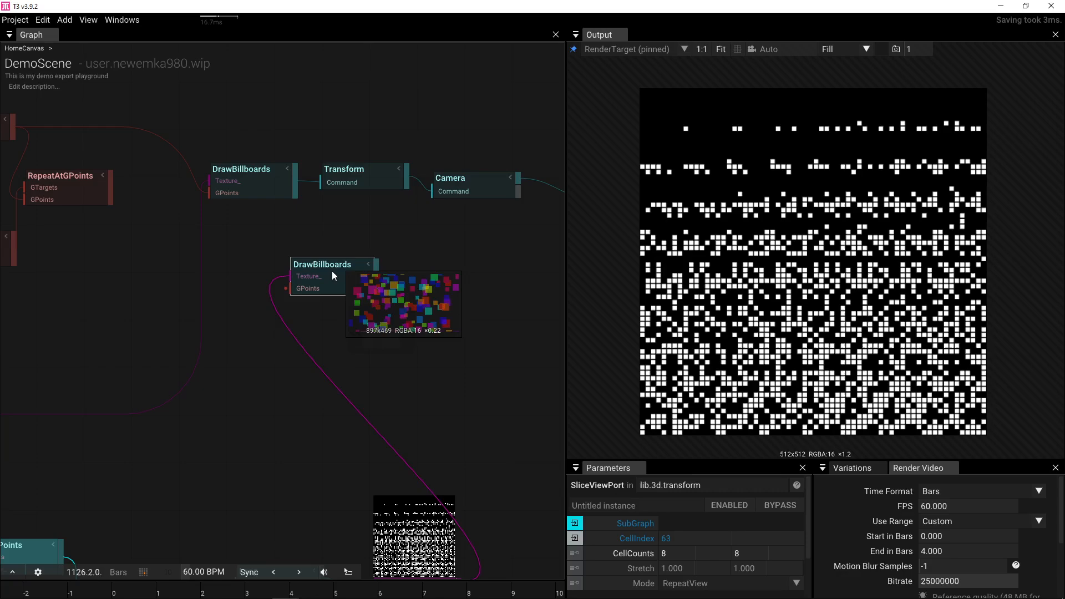
left_click(331, 270)
scroll(699, 533, "down", 5)
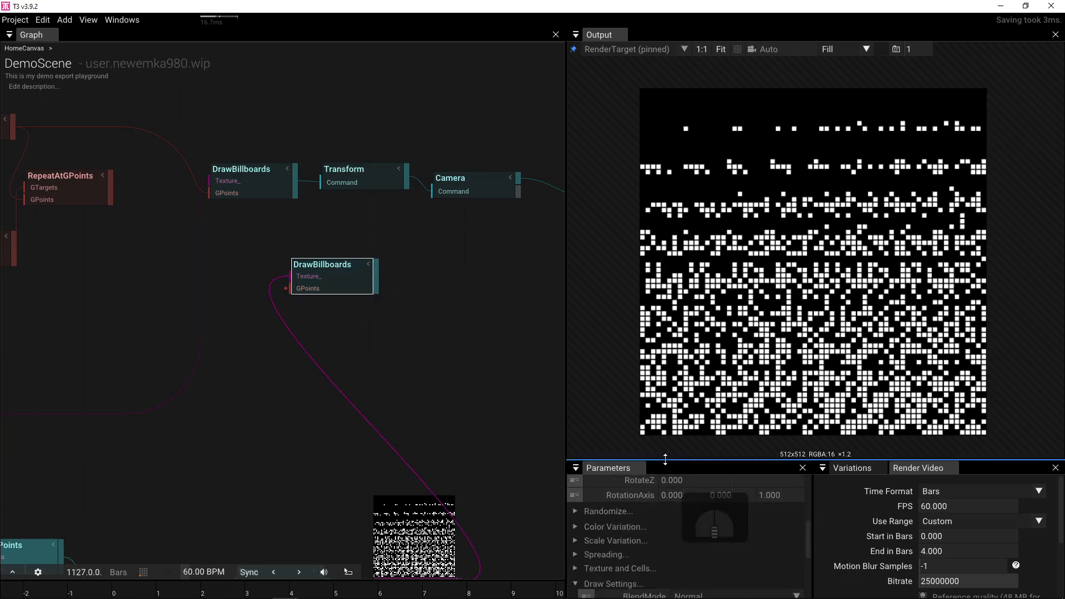
left_click_drag(665, 459, 665, 277)
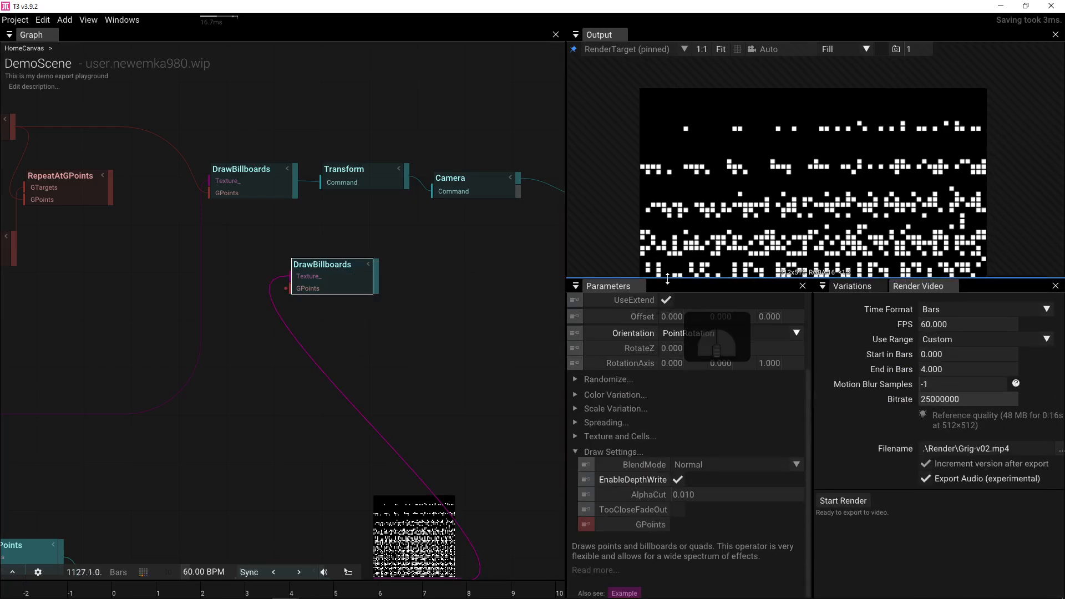
left_click(574, 437)
left_click(705, 481)
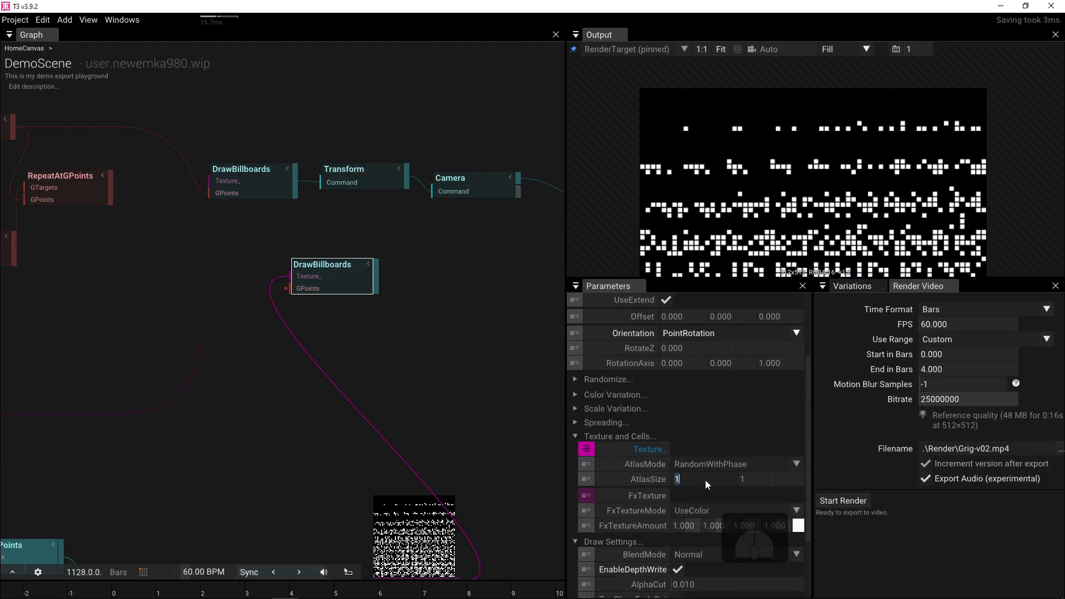
type("8")
key("Tab")
type("8")
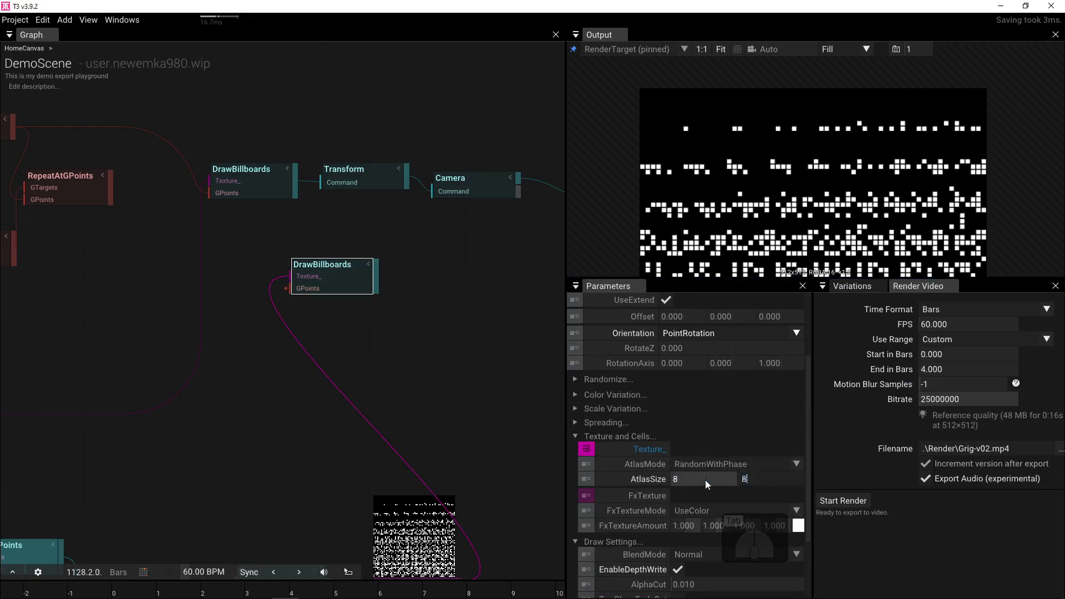
key("Tab")
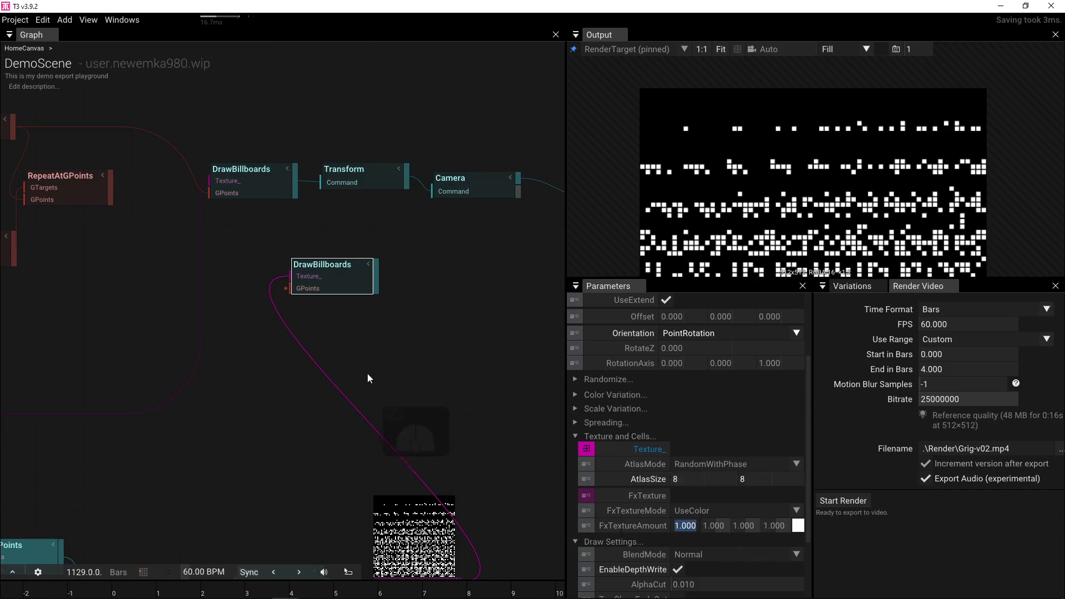
- Pan to the point generators and box-select GridPoints and RandomizePoints
left_click_drag(367, 374, 352, 446)
left_click_drag(159, 364, 337, 381)
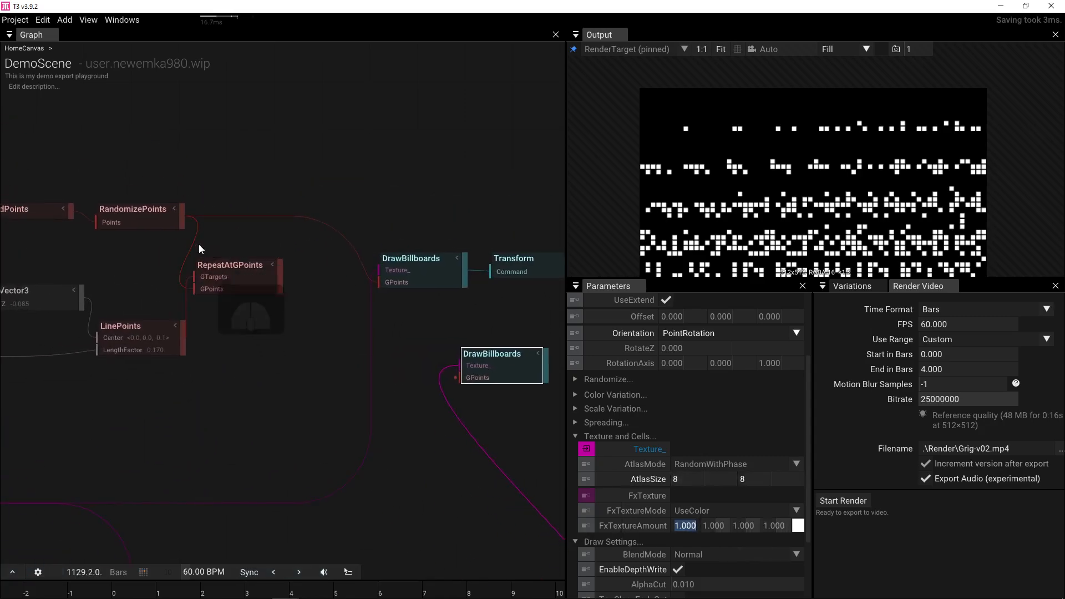
left_click_drag(247, 334, 328, 331)
left_click_drag(128, 248, 297, 181)
- Duplicate GridPoints and RandomizePoints and set the copy's RandomPhase to 18.700
key("ctrl+d")
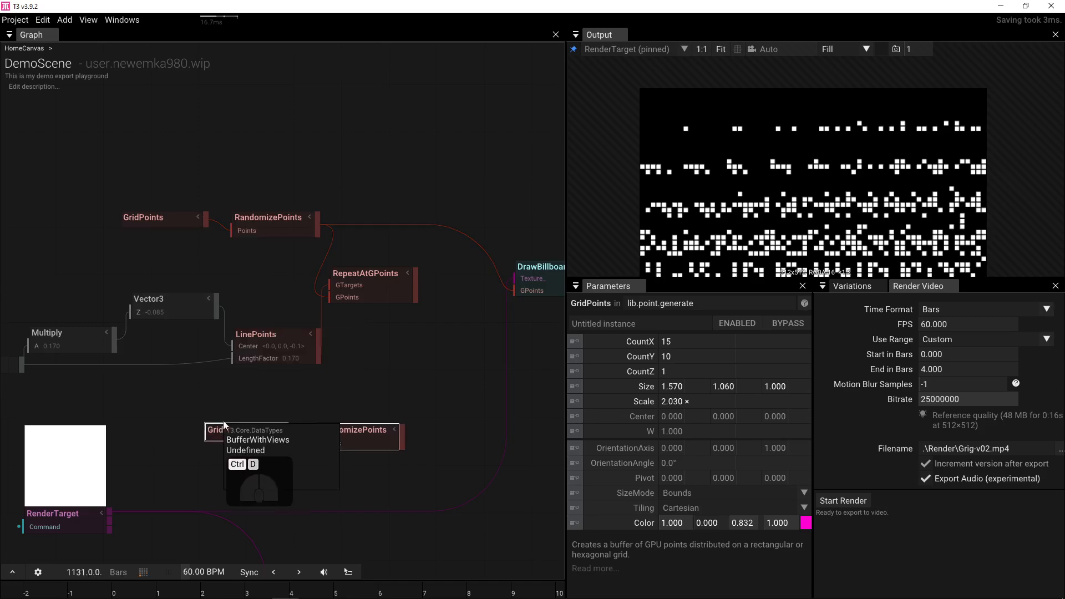
left_click(271, 408)
left_click(363, 445)
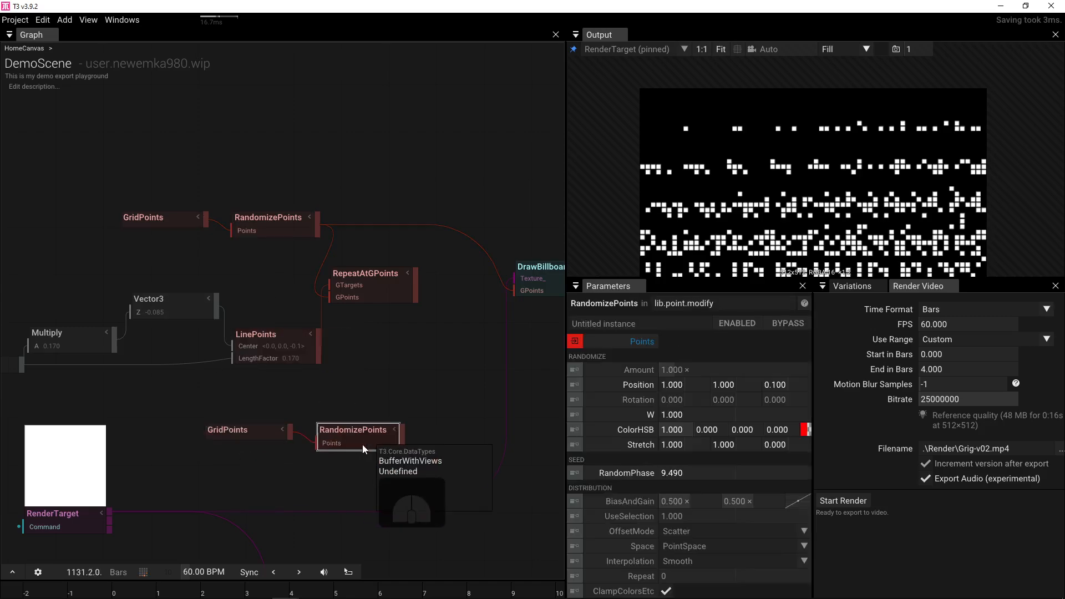
left_click(708, 473)
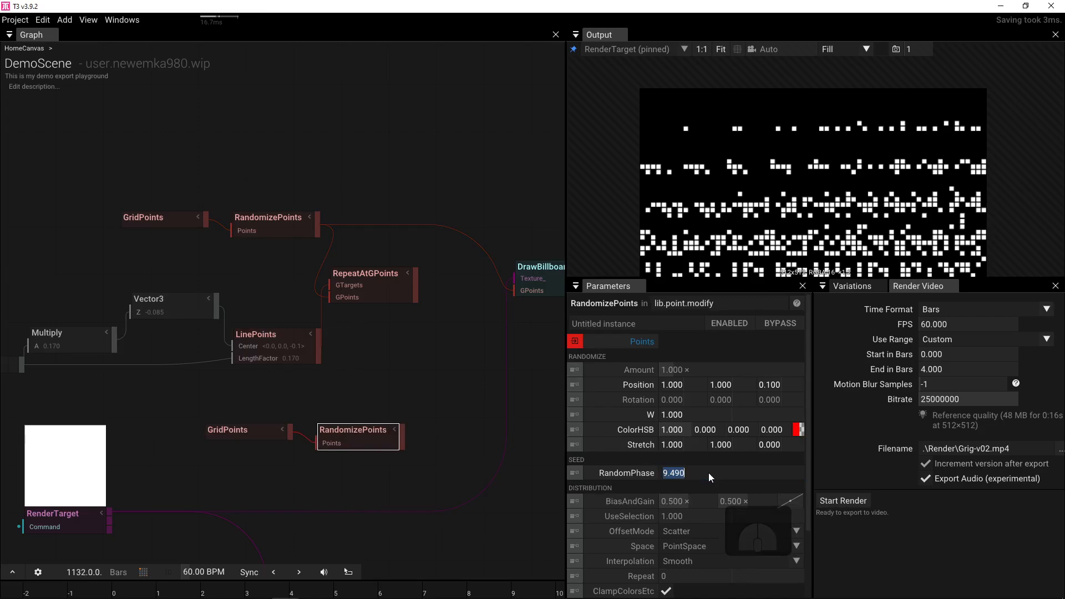
type("0")
key("Return")
left_click_drag(700, 473, 1052, 358)
left_click_drag(462, 425, 258, 410)
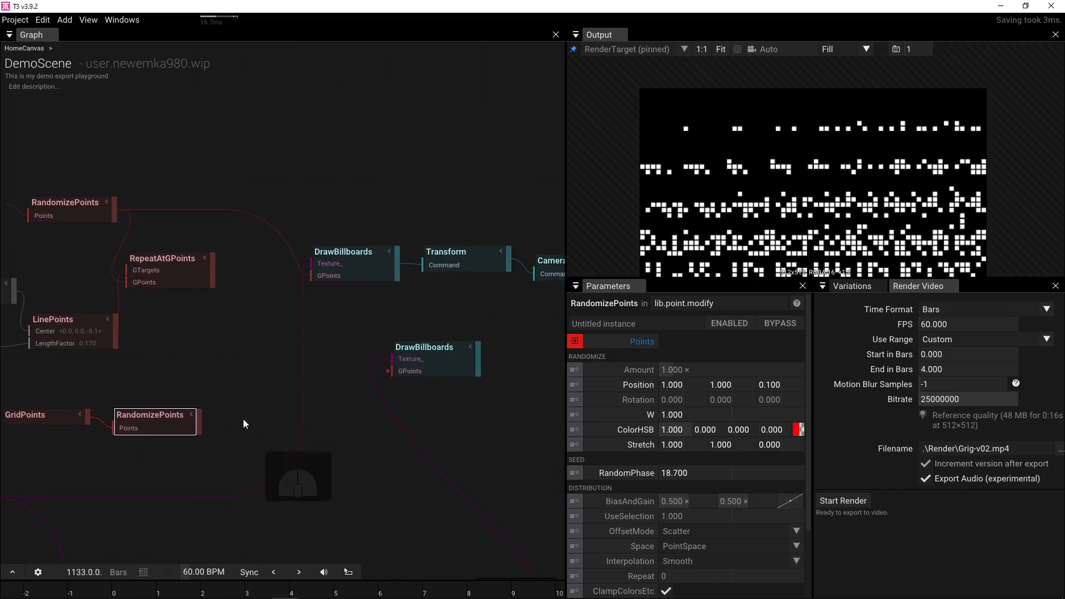
- Wire the copied points into the second DrawBillboards, merge both layers in a Group, and delete Transform
left_click_drag(200, 426, 362, 375)
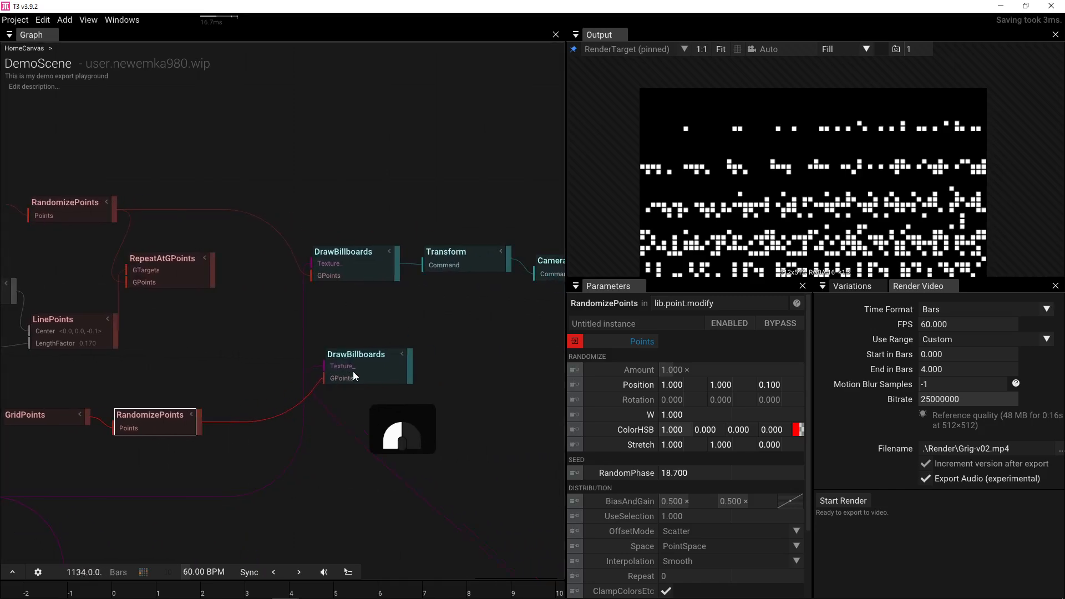
left_click_drag(398, 275, 441, 308)
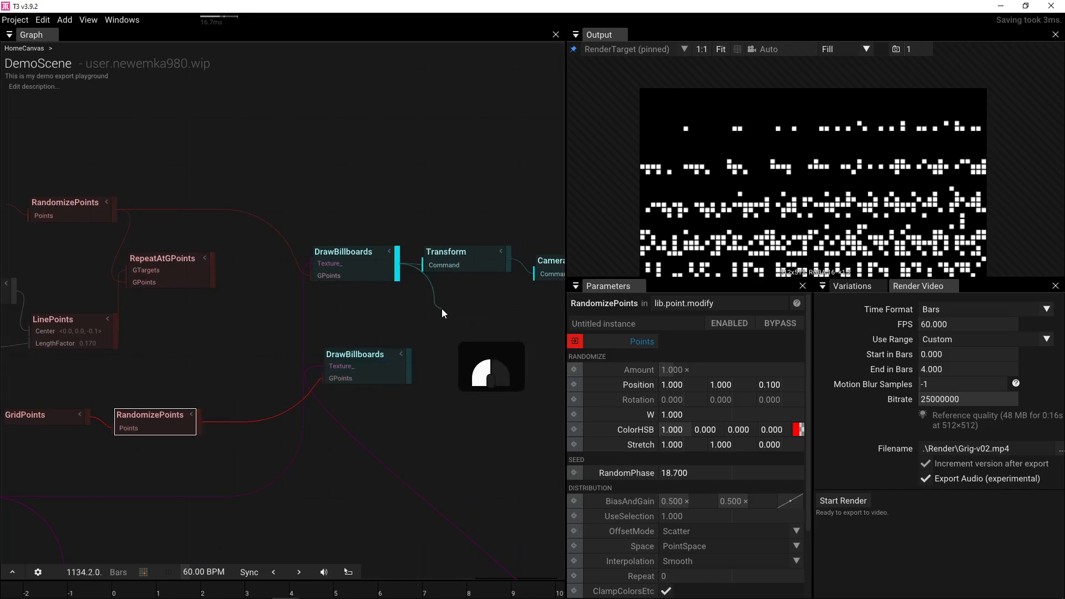
type("grou")
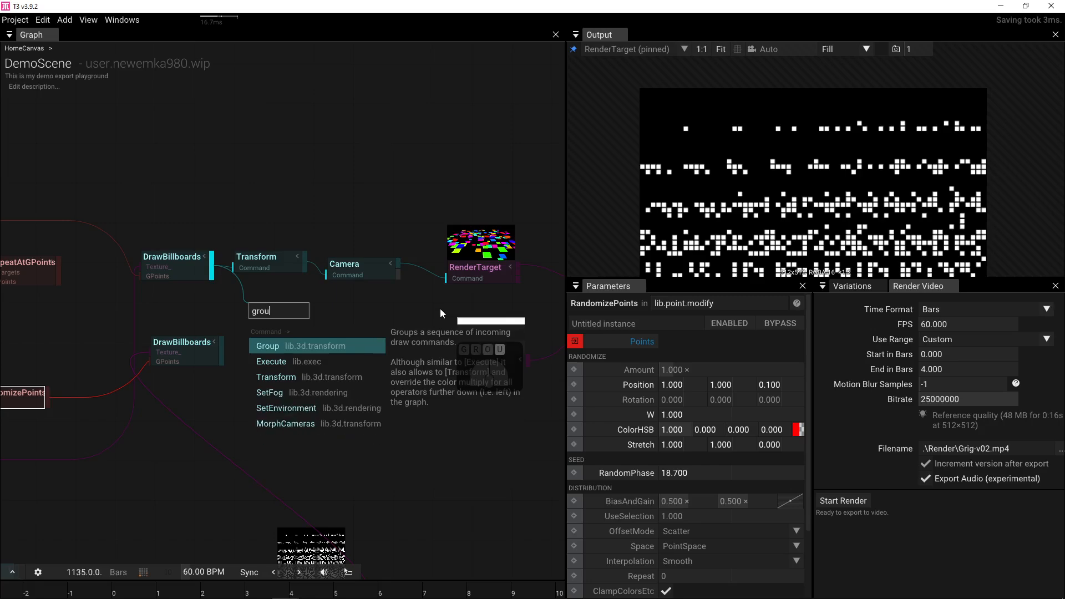
left_click(350, 344)
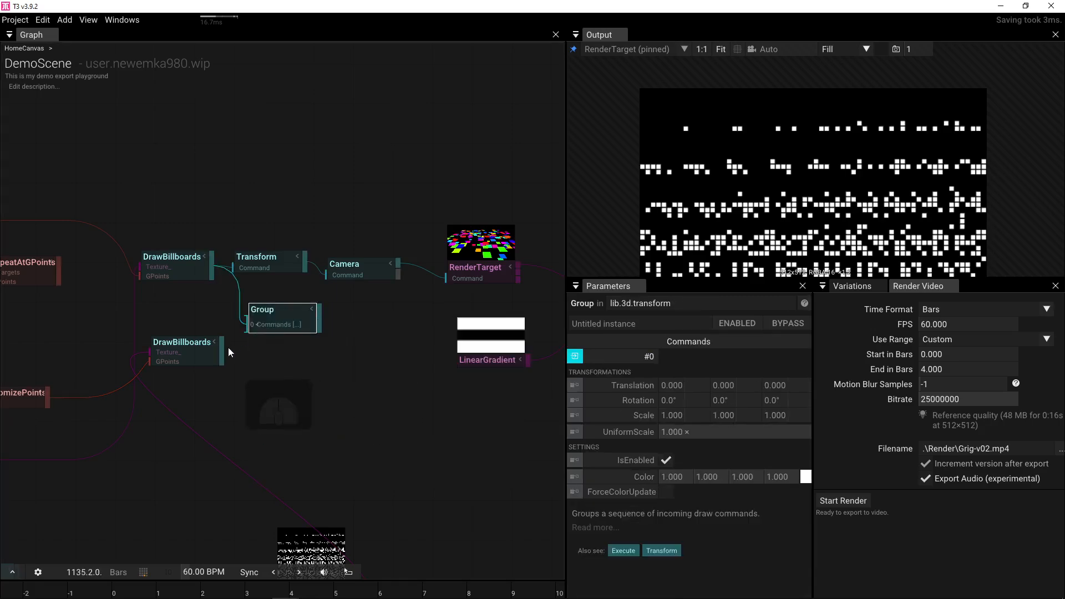
left_click_drag(221, 348, 248, 333)
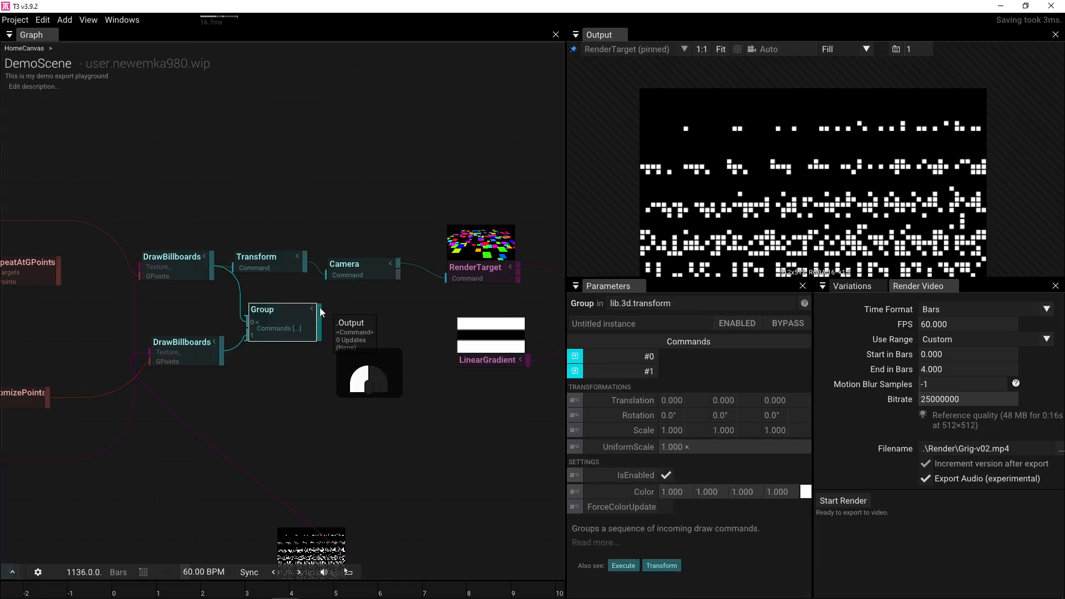
left_click(277, 260)
key("Delete")
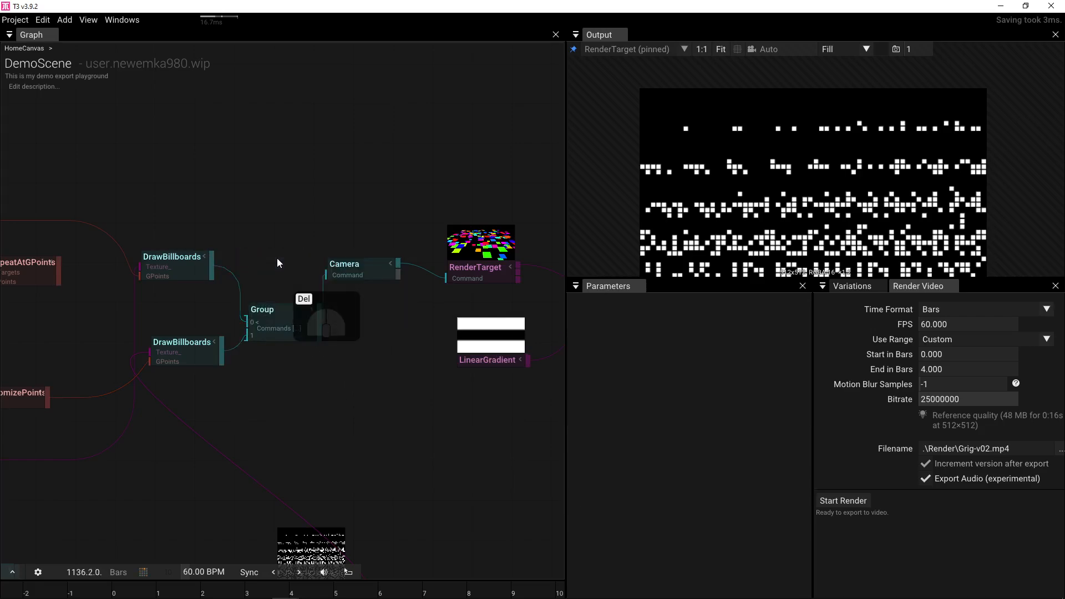
left_click_drag(551, 247, 277, 246)
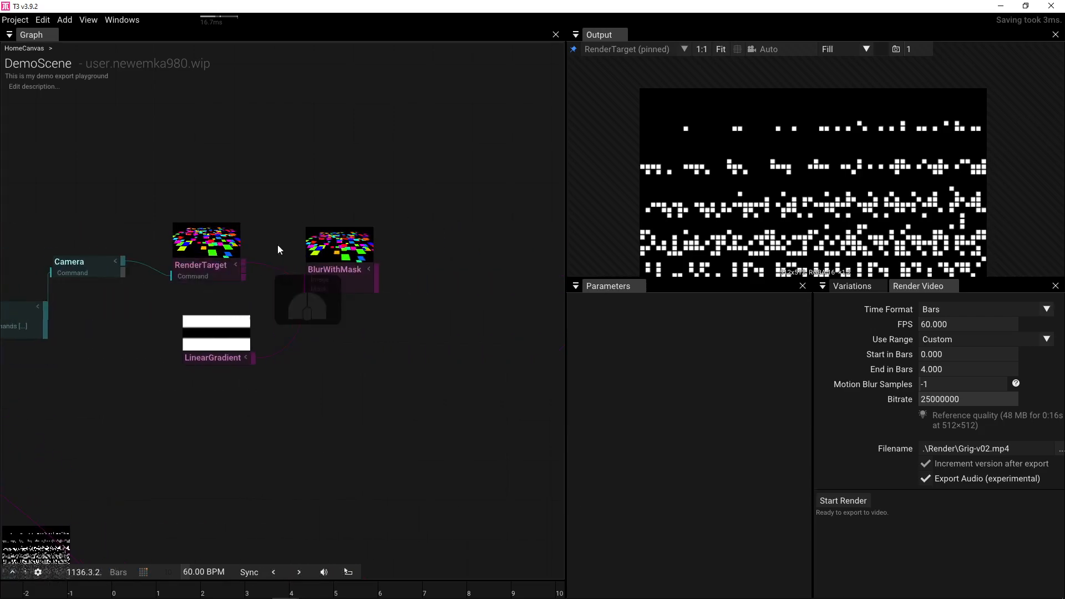
- Show the BlurWithMask result in an enlarged output preview at 16:9
left_click(321, 259)
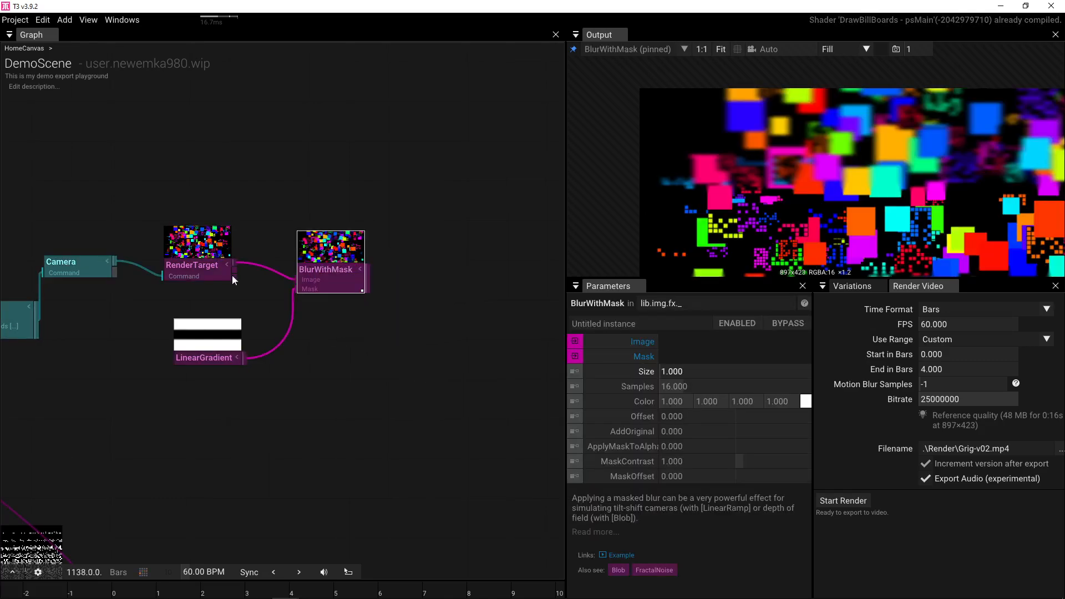
left_click_drag(35, 300, 218, 304)
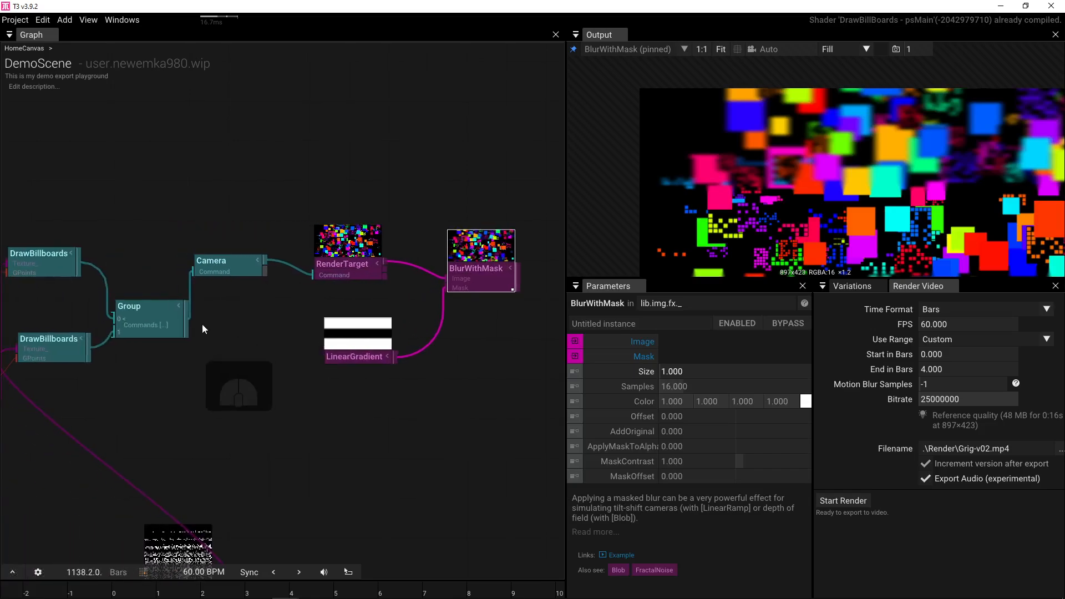
key("f")
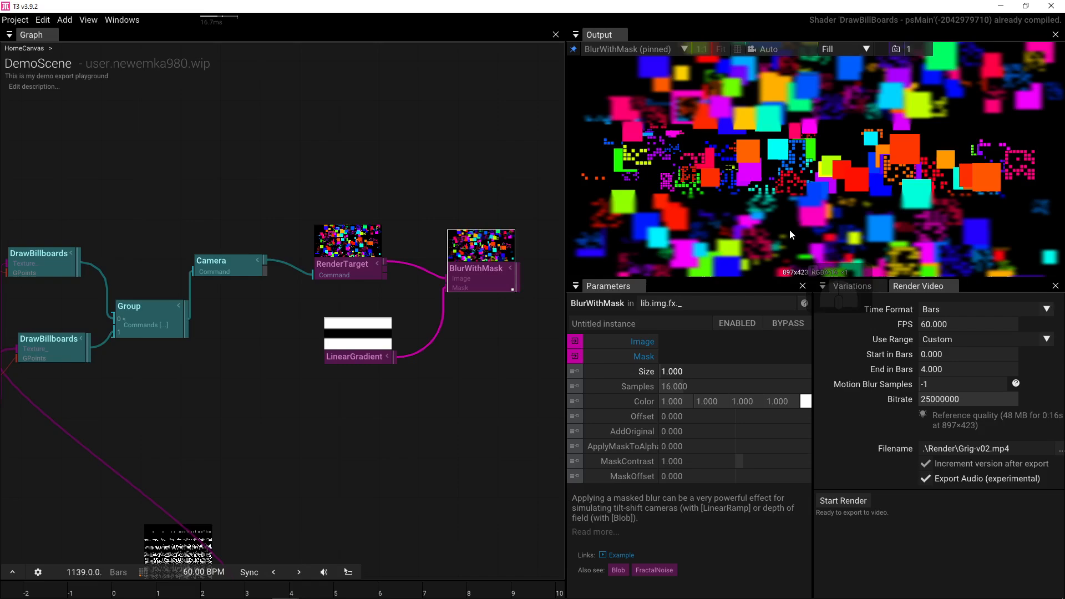
left_click_drag(755, 278, 755, 393)
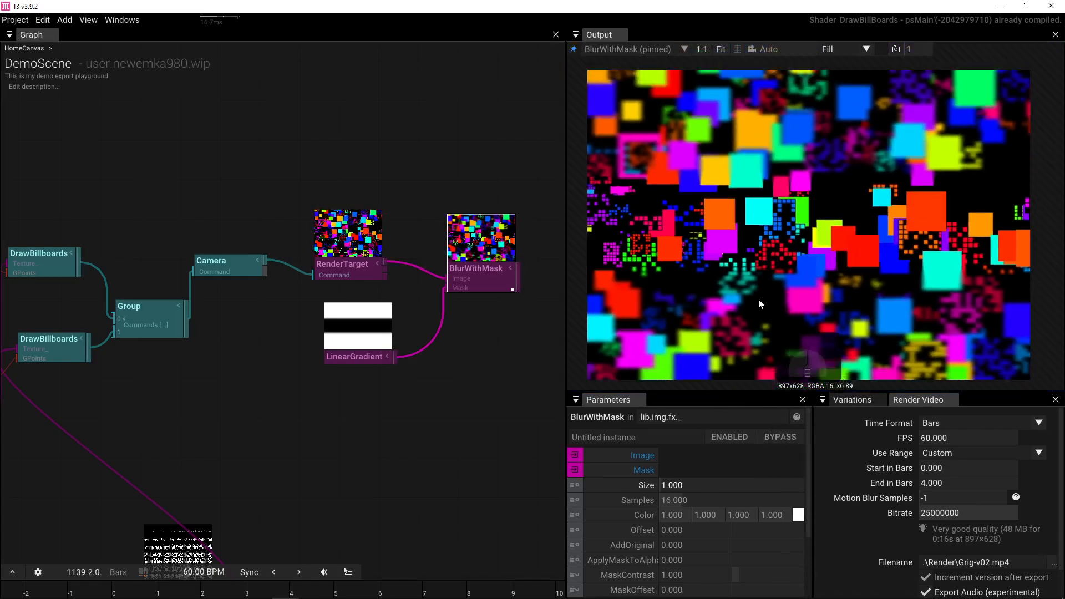
left_click(843, 48)
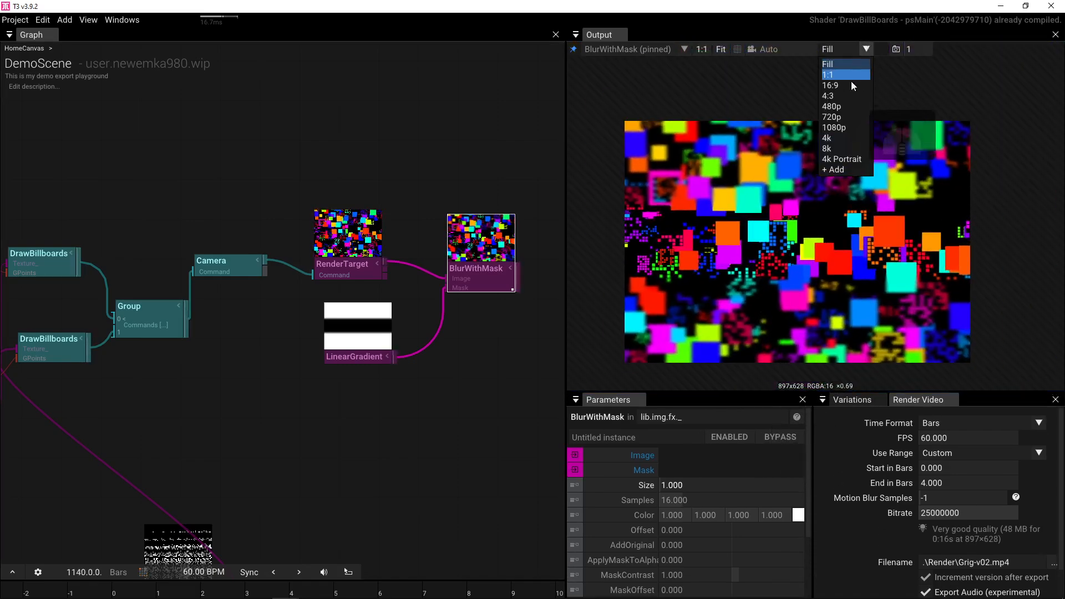
left_click(849, 85)
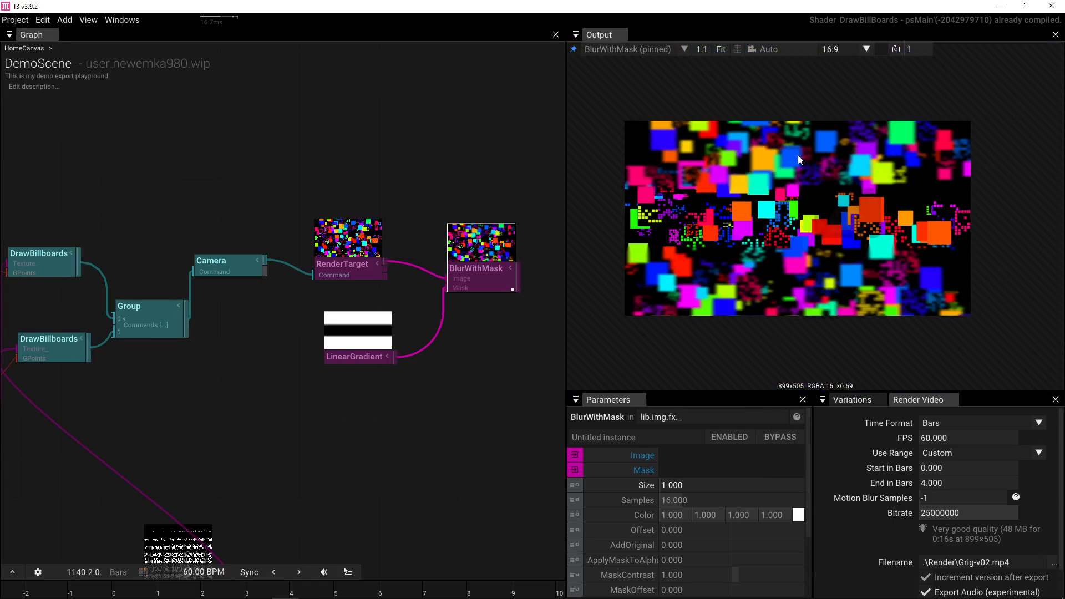
key("f")
- Tilt the Group to -40° X rotation and shift it to Y 0.100, Z -0.110
left_click(147, 310)
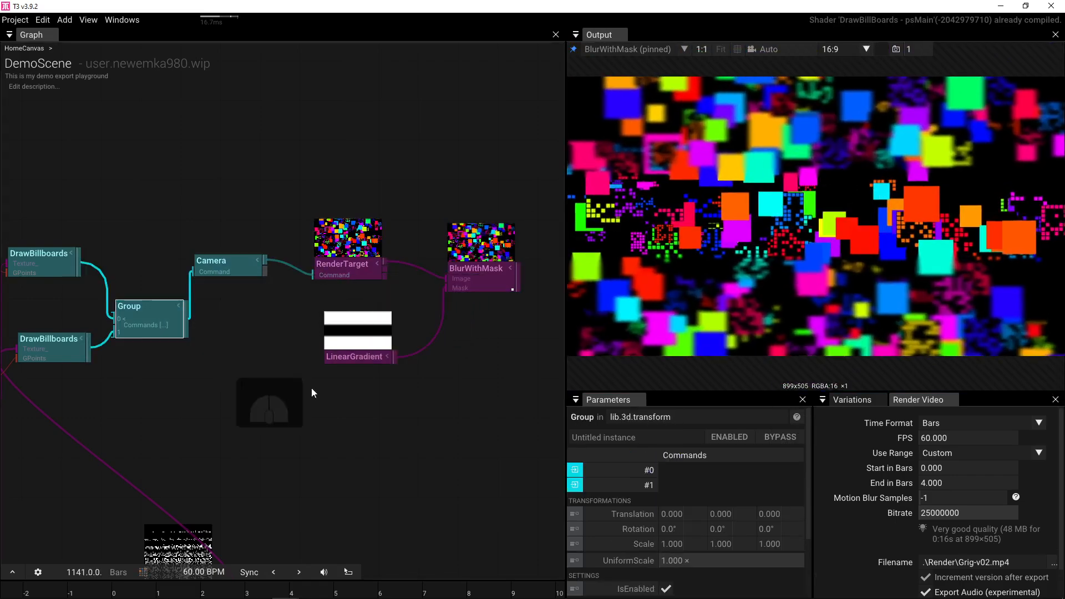
left_click_drag(683, 529, 614, 531)
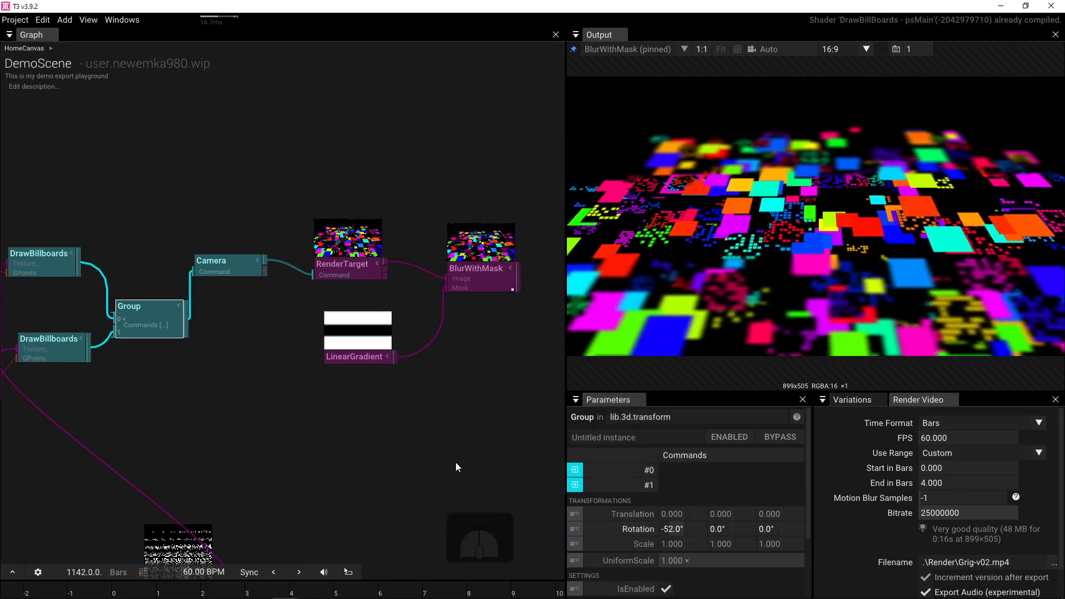
left_click_drag(679, 525, 686, 535)
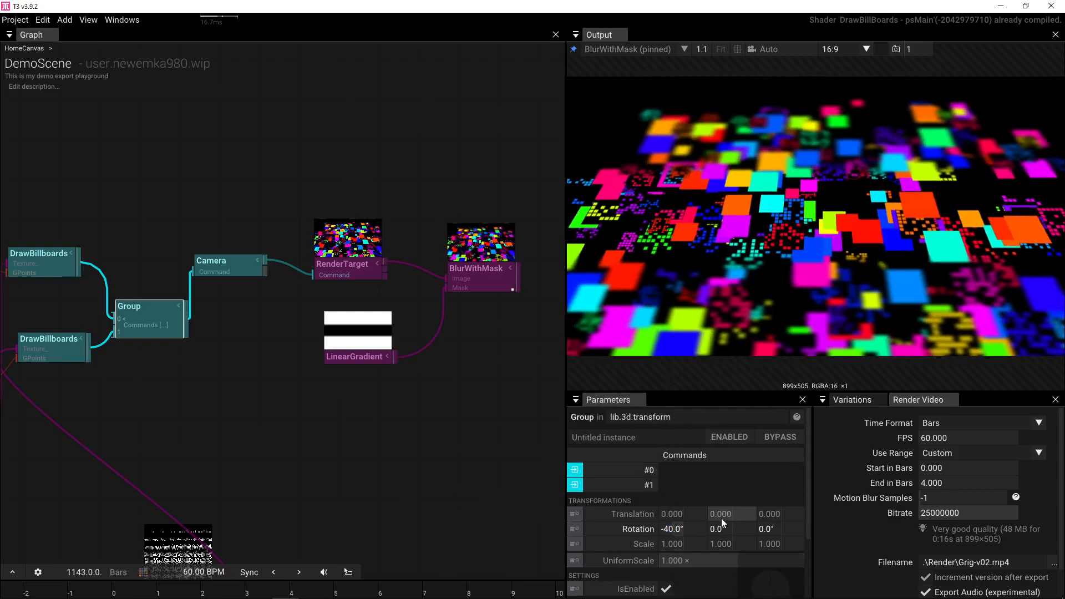
mouse_move(780, 514)
left_mouse_down()
mouse_move(715, 514)
mouse_move(929, 491)
mouse_move(757, 498)
mouse_move(768, 499)
left_mouse_up()
left_click(356, 362)
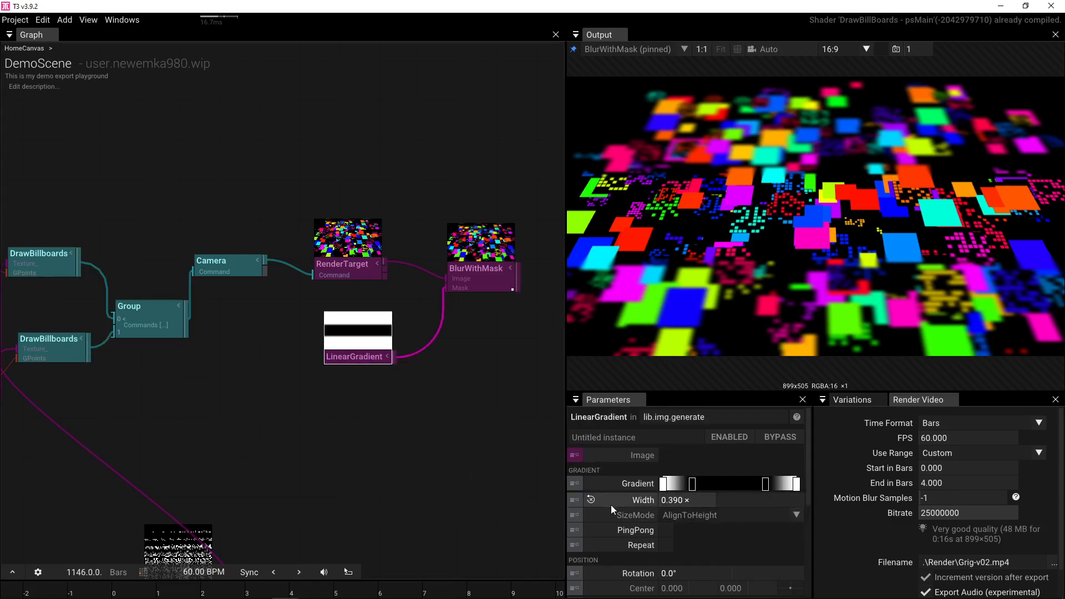
- Reset LinearGradient Width to 1.000 and add a gradient stop right of centre
left_click(591, 498)
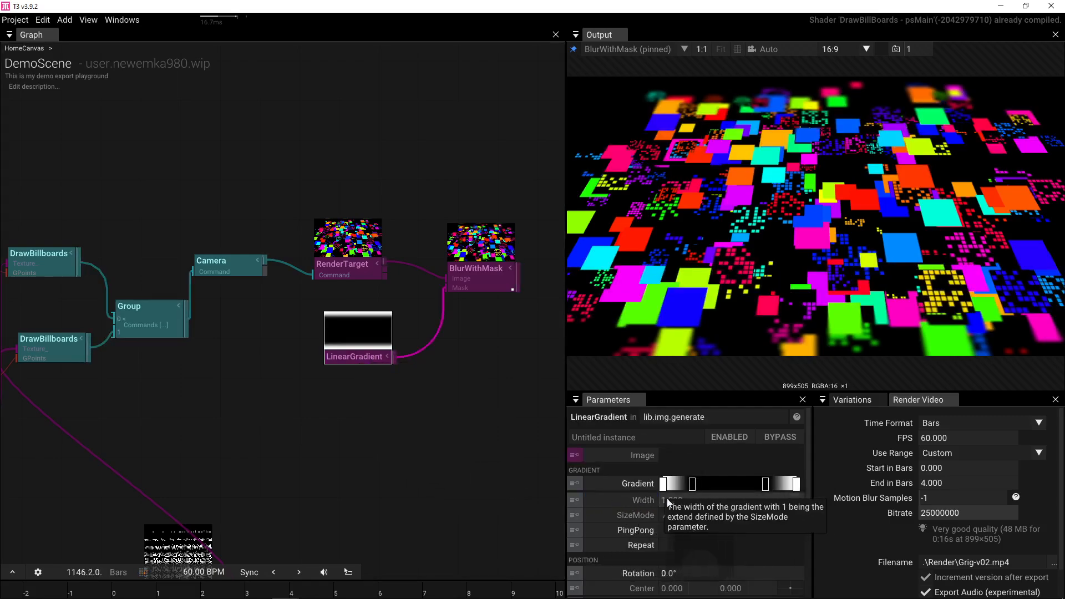
left_click(730, 485)
left_click_drag(698, 487, 743, 488)
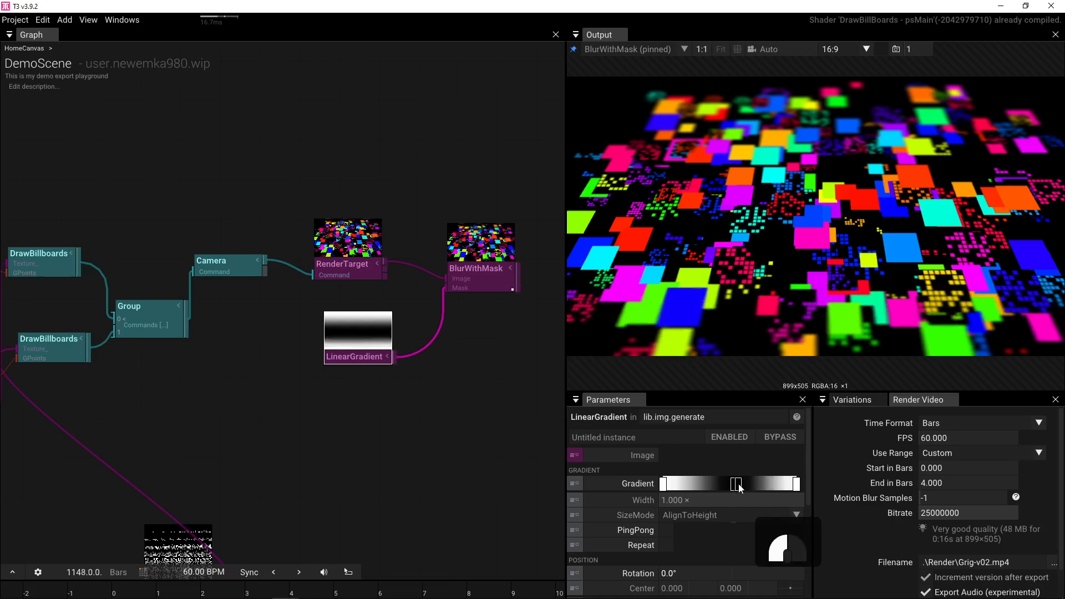
- Raise BlurWithMask Size to 1.500
left_click(475, 278)
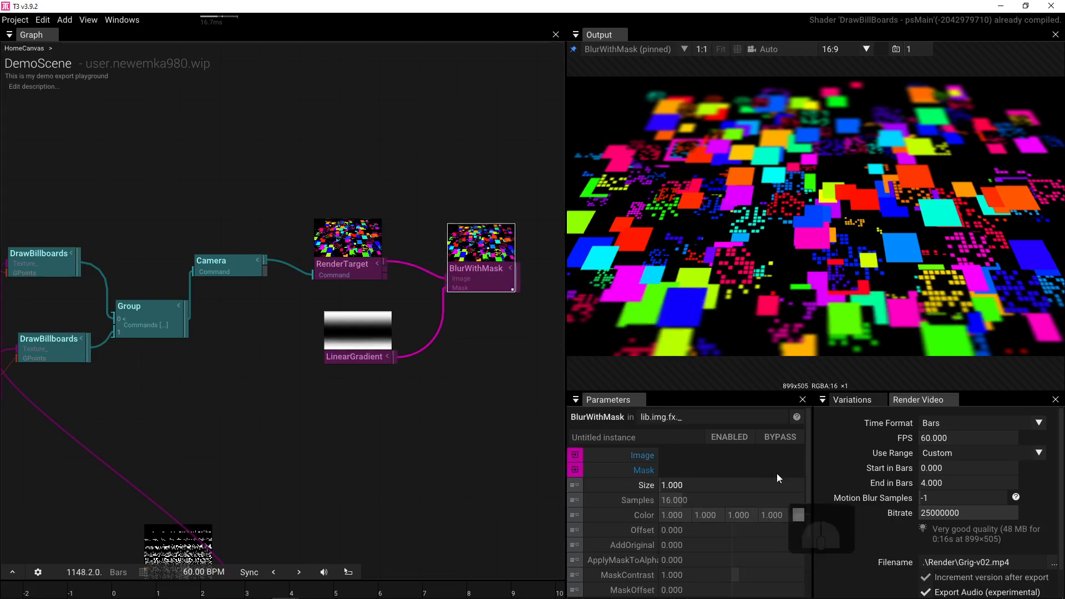
left_click_drag(678, 485, 711, 485)
left_click_drag(431, 469, 580, 461)
left_click_drag(337, 452, 436, 448)
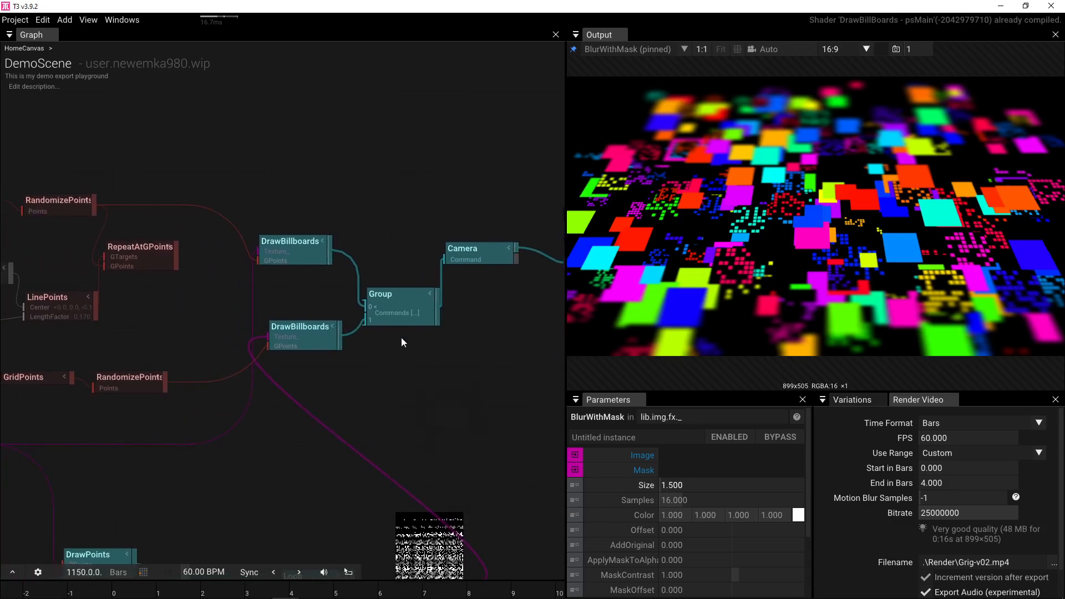
left_click(409, 302)
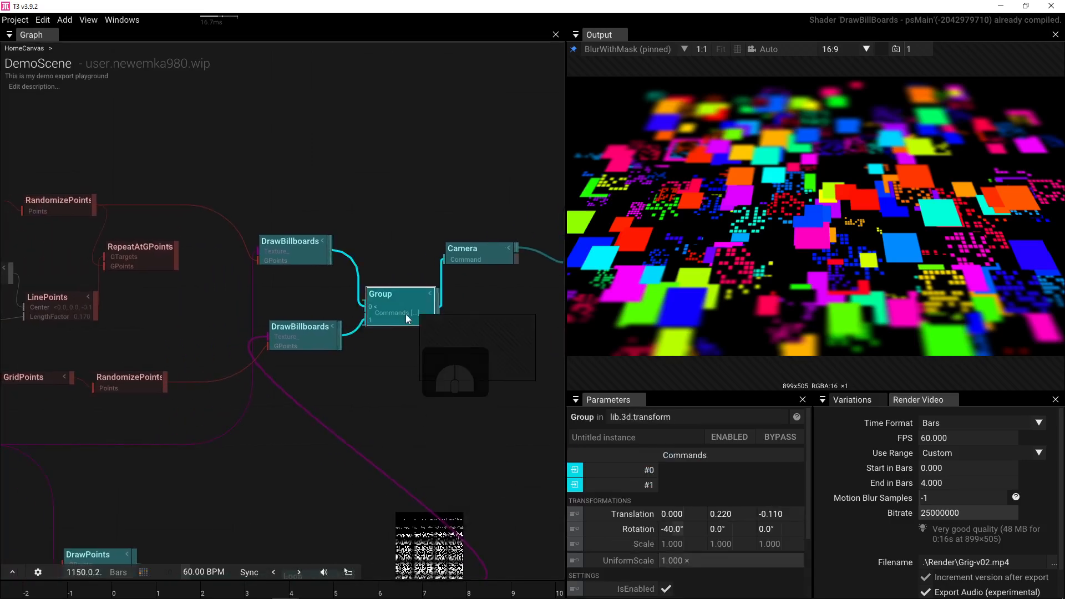
- Try Multiply blending on the lower DrawBillboards, then revert it to Normal
left_click(315, 336)
scroll(688, 501, "down", 5)
scroll(687, 501, "down", 3)
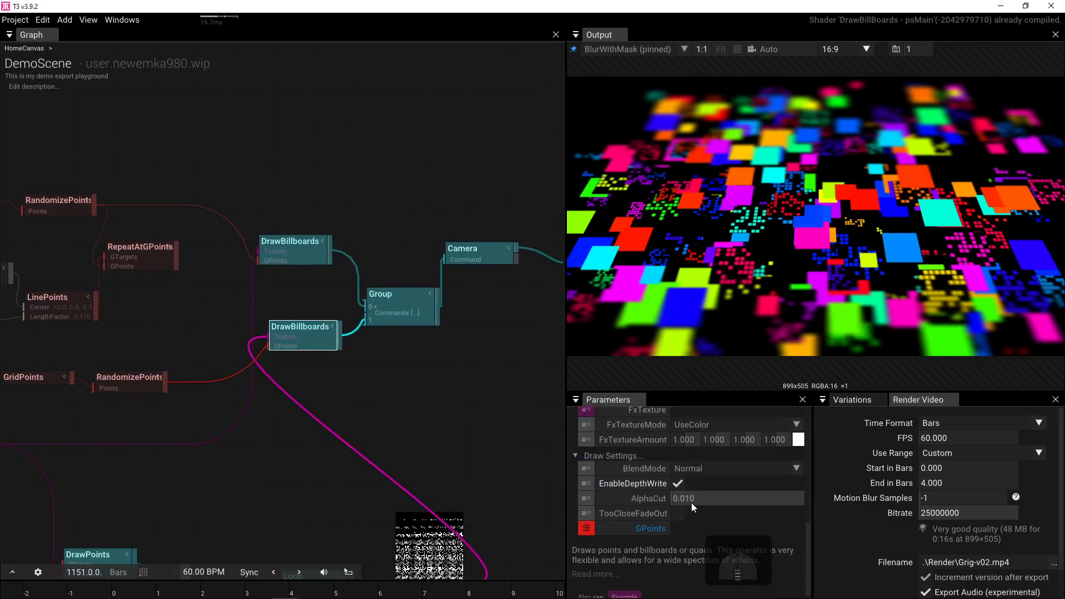
left_click(796, 468)
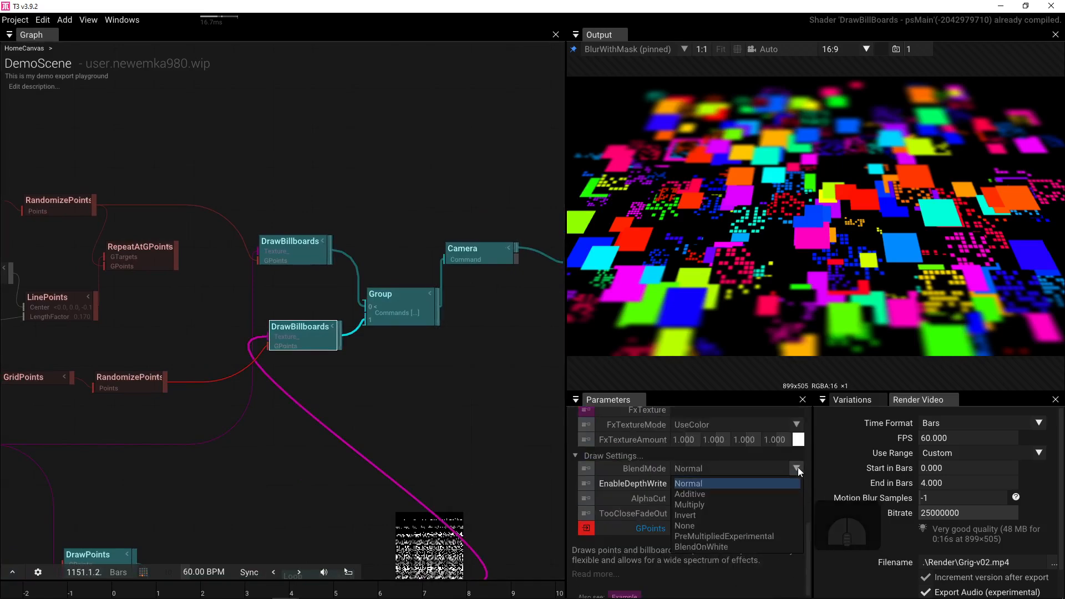
left_click(770, 504)
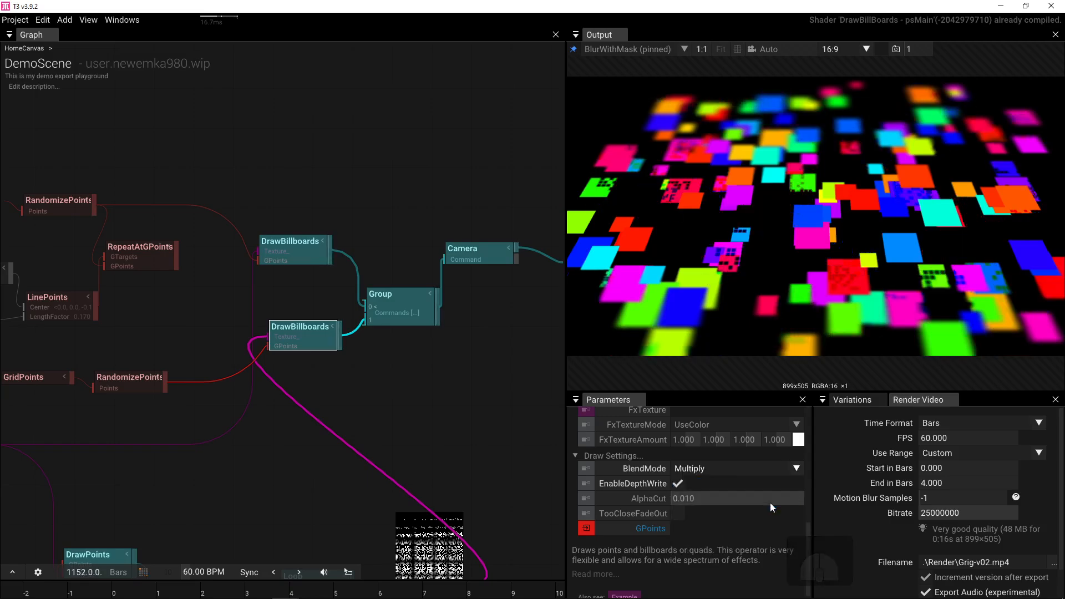
left_click(798, 467)
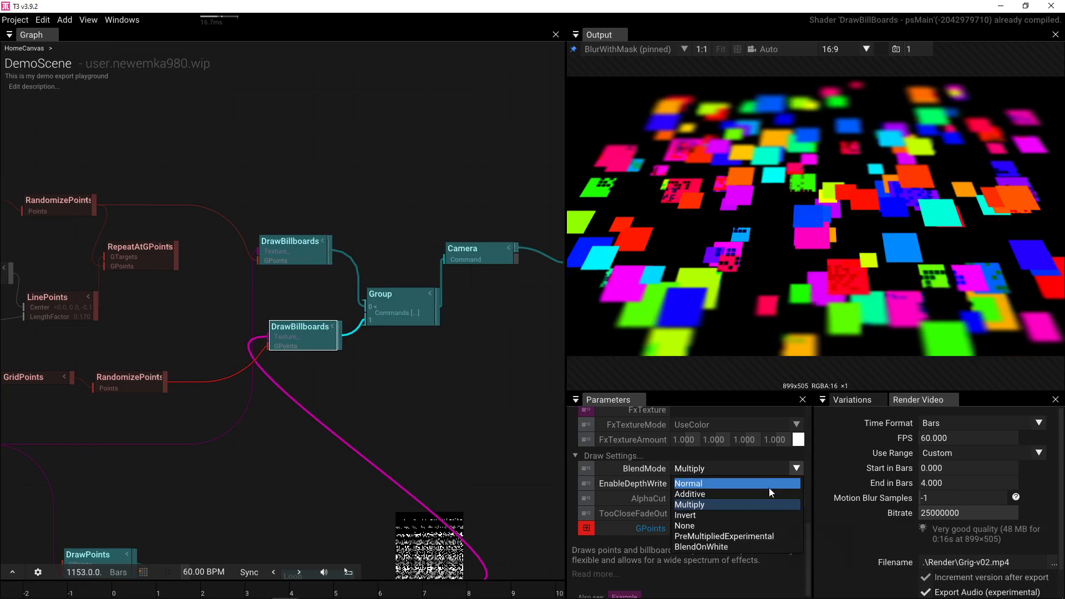
left_click(769, 488)
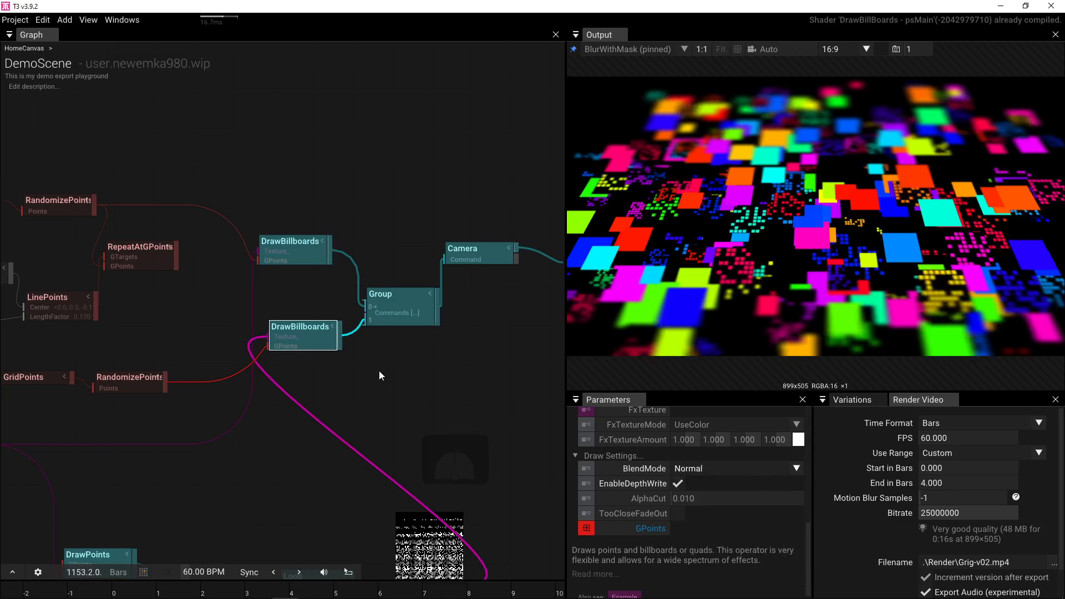
- Swap the two billboard layers' order in the Group and give the upper layer Multiply blending
left_click_drag(365, 321, 363, 300)
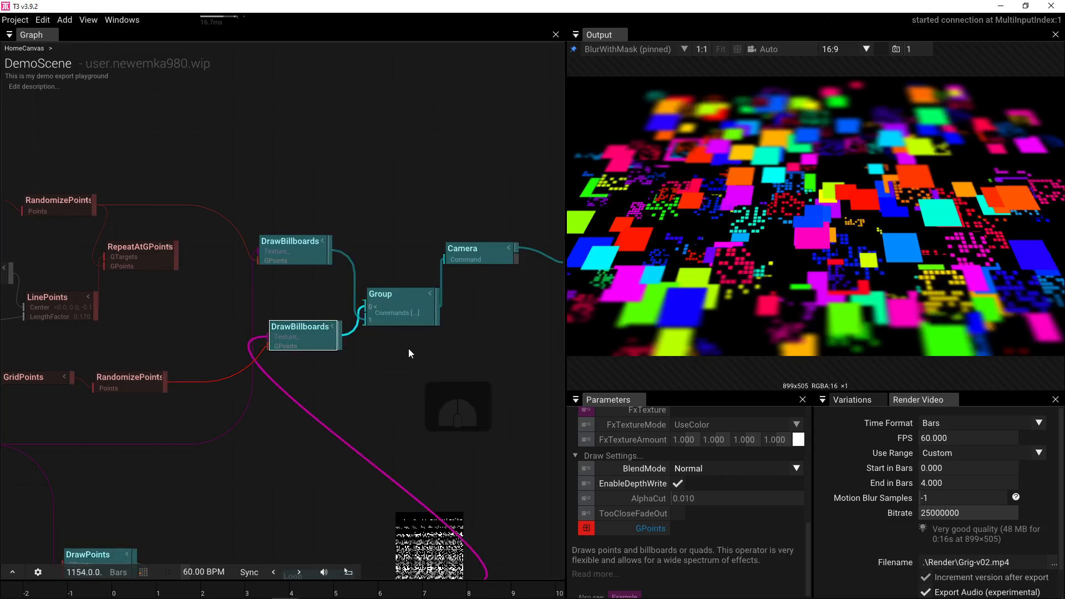
left_click(291, 244)
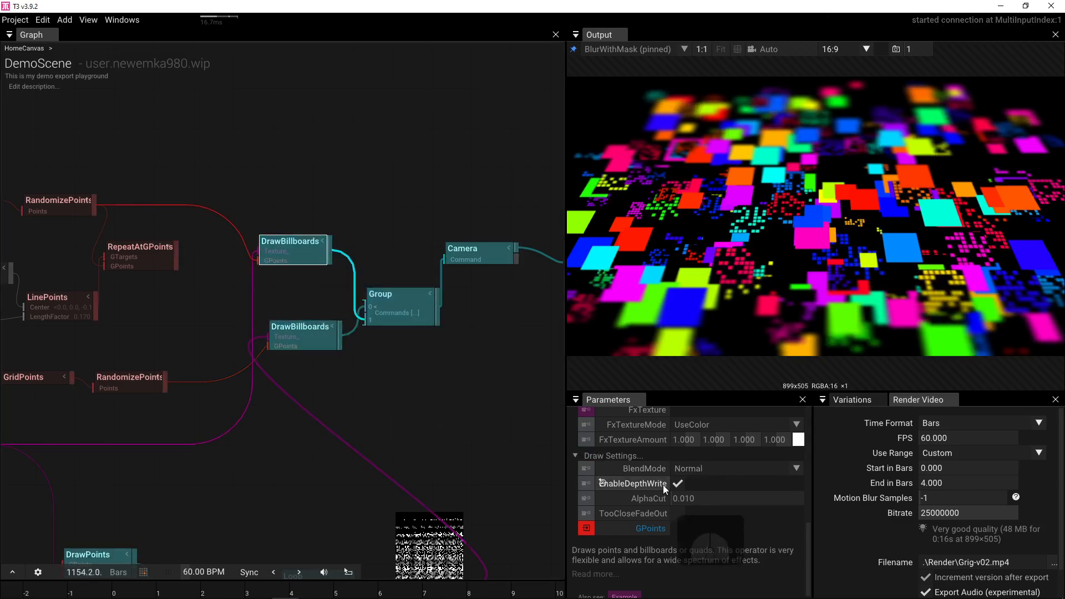
left_click(787, 468)
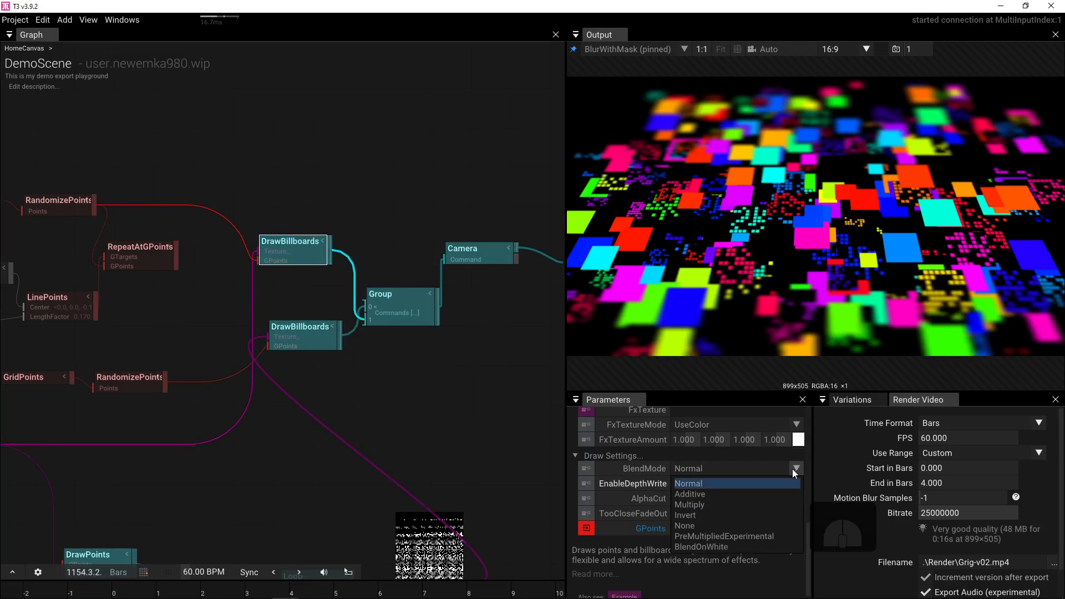
left_click(734, 503)
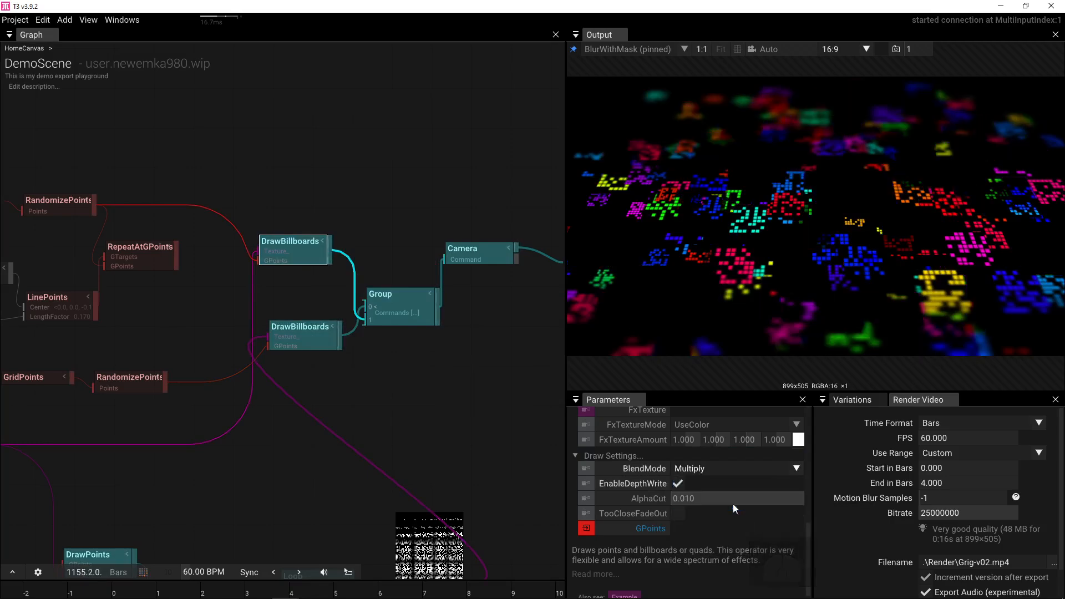
left_click_drag(486, 298, 337, 328)
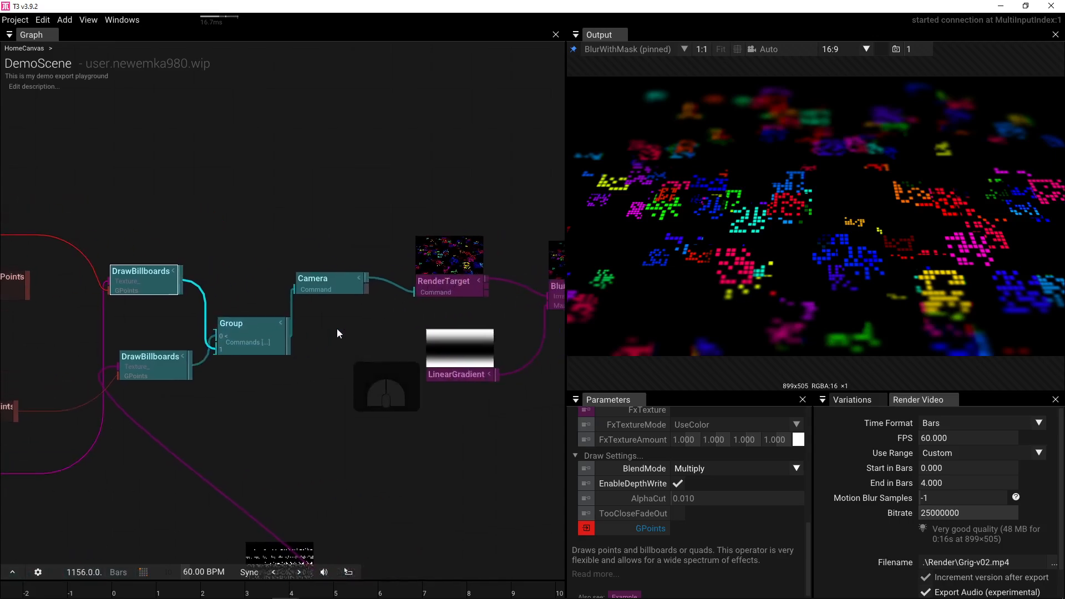
left_click(333, 279)
left_click_drag(815, 289, 777, 290)
left_click_drag(771, 257, 768, 253)
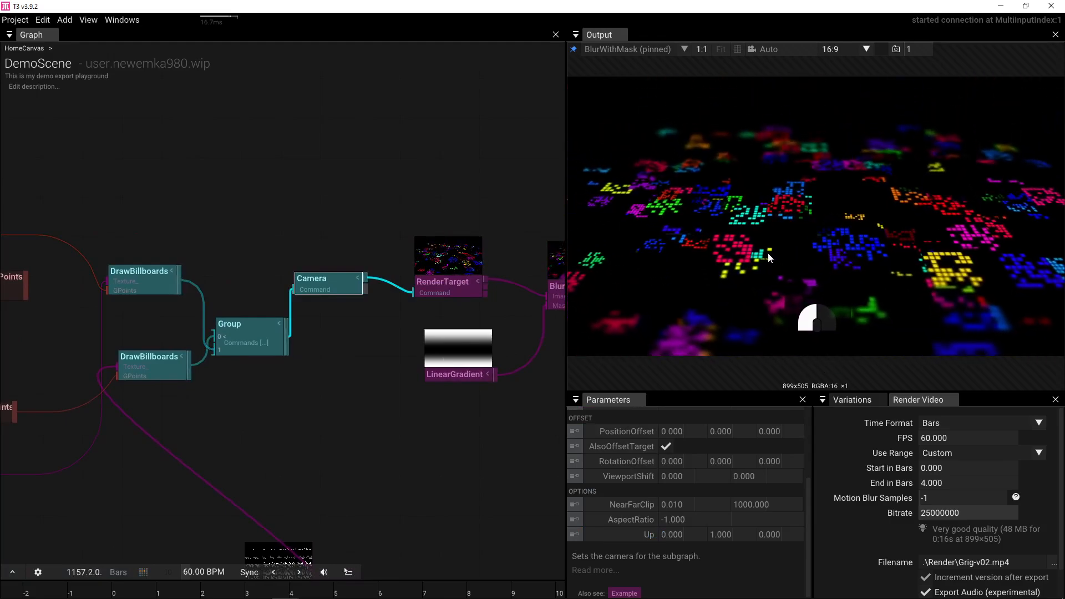
- Feed RepeatAtGPoints into the upper DrawBillboards' GPoints input
left_click_drag(400, 363, 595, 362)
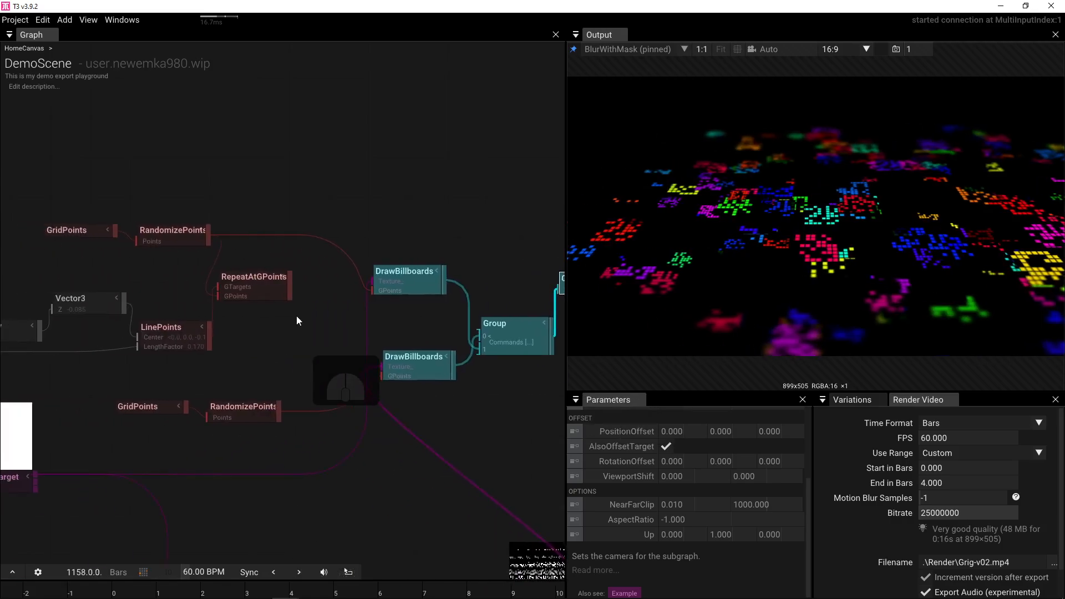
left_click_drag(290, 292, 375, 290)
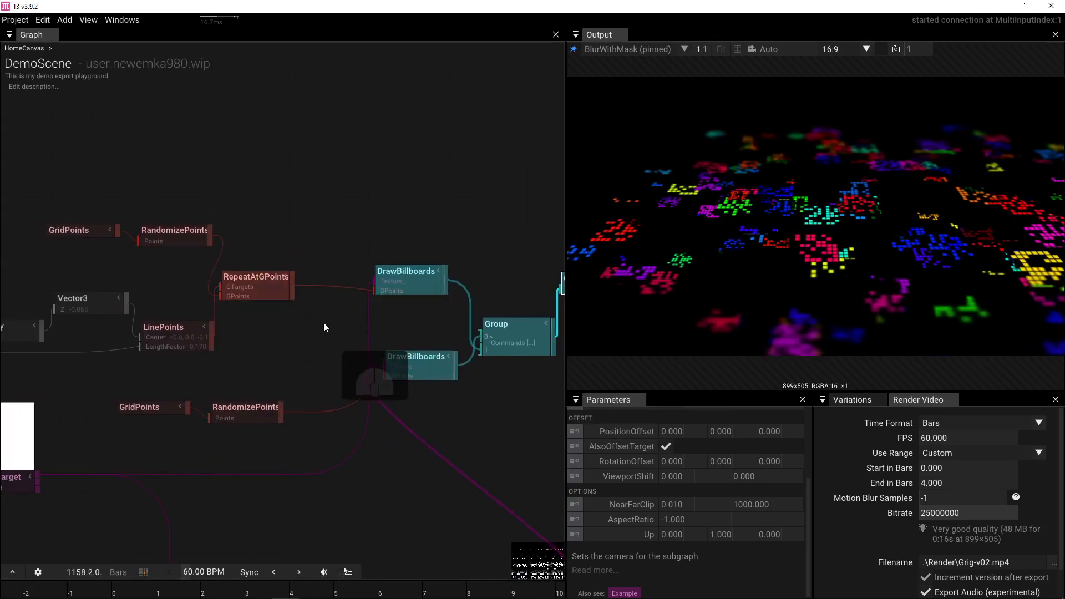
left_click(408, 283)
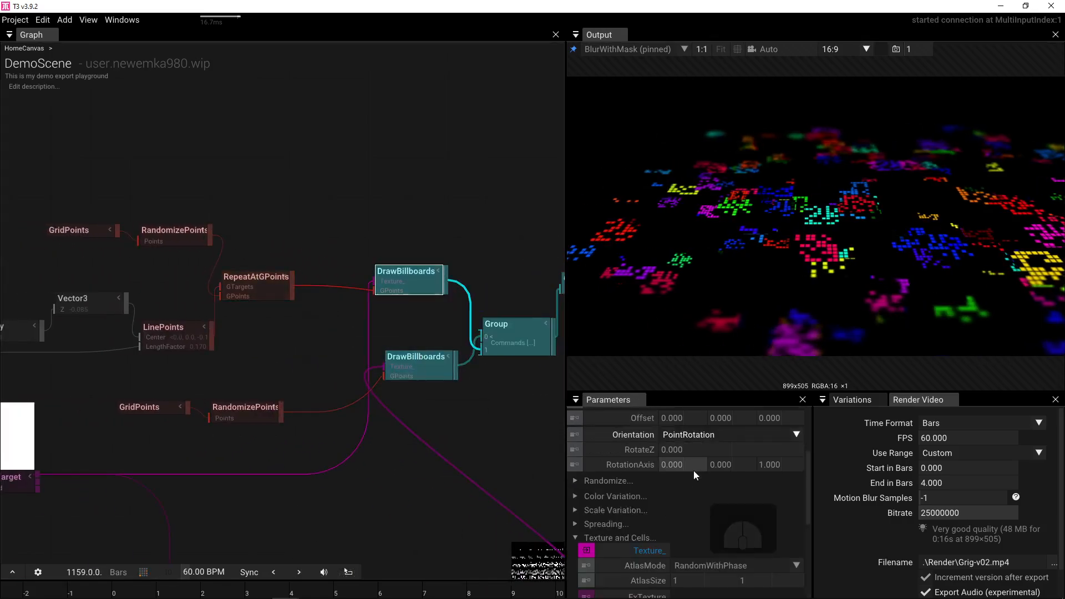
scroll(770, 543, "down", 4)
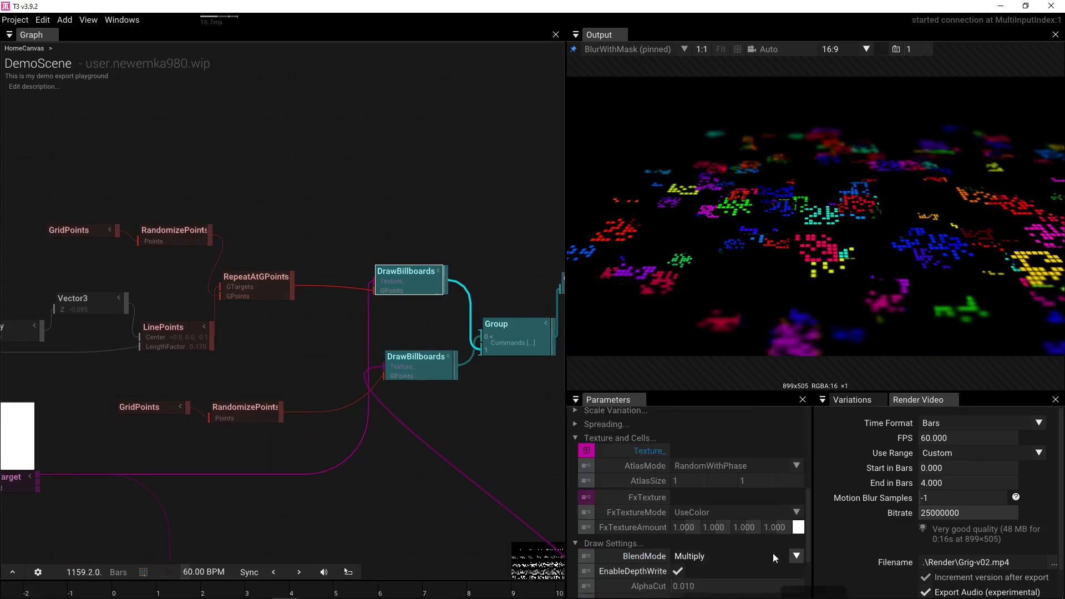
left_click(796, 556)
- Set the upper DrawBillboards back to Normal blending
left_click(721, 478)
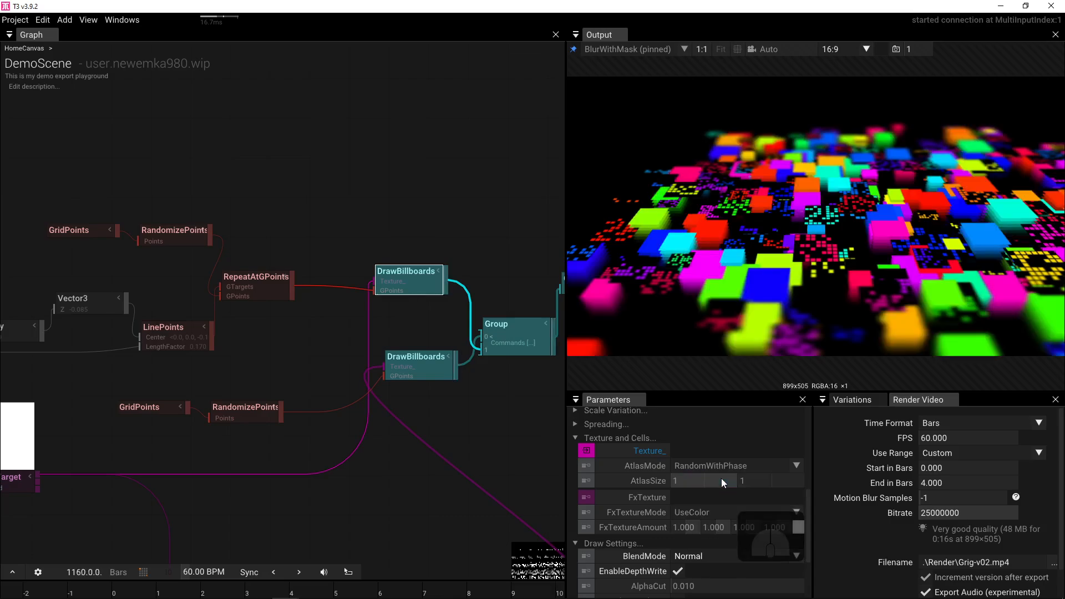
mouse_move(396, 369)
left_click_drag(441, 410, 334, 259)
scroll(331, 252, "down", 1)
left_click(313, 221)
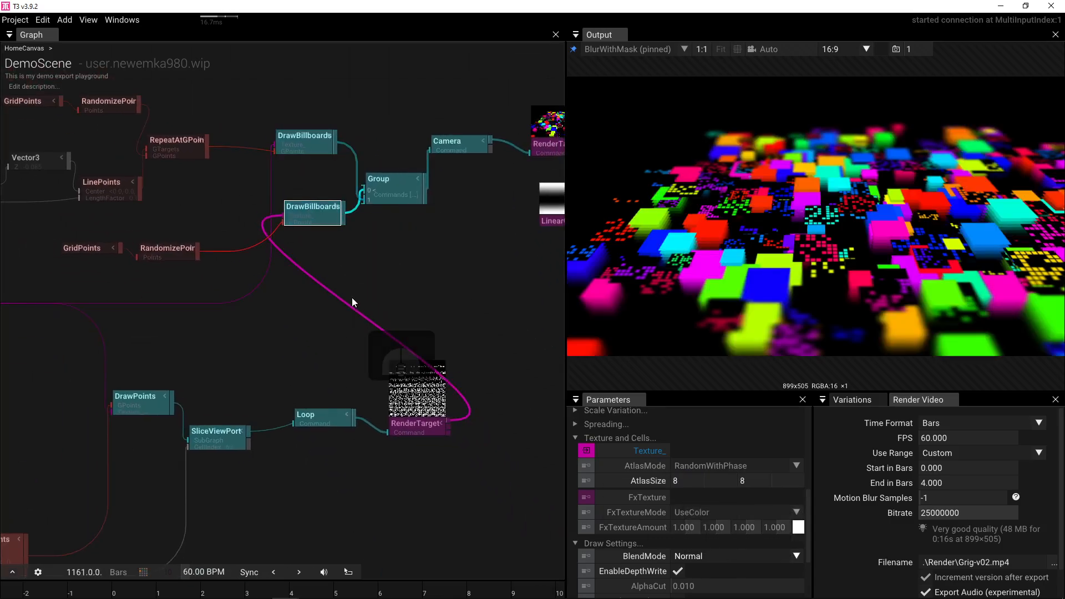
scroll(107, 257, "up", 3)
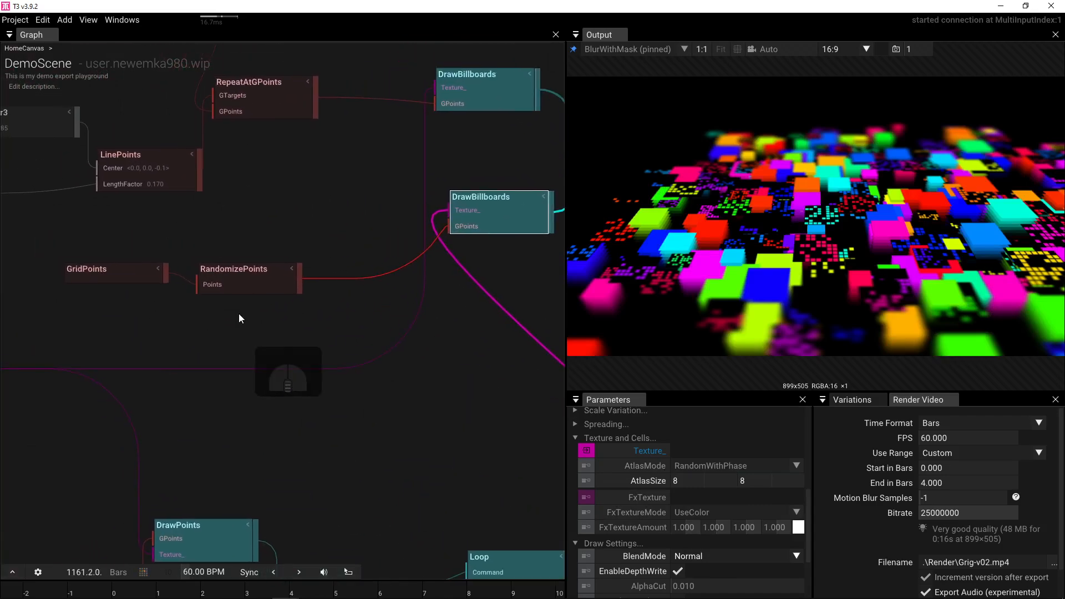
- Reset the GridPoints colour to white and RandomizePoints ColorHSB to 0.000
left_click(205, 280)
left_click(148, 277)
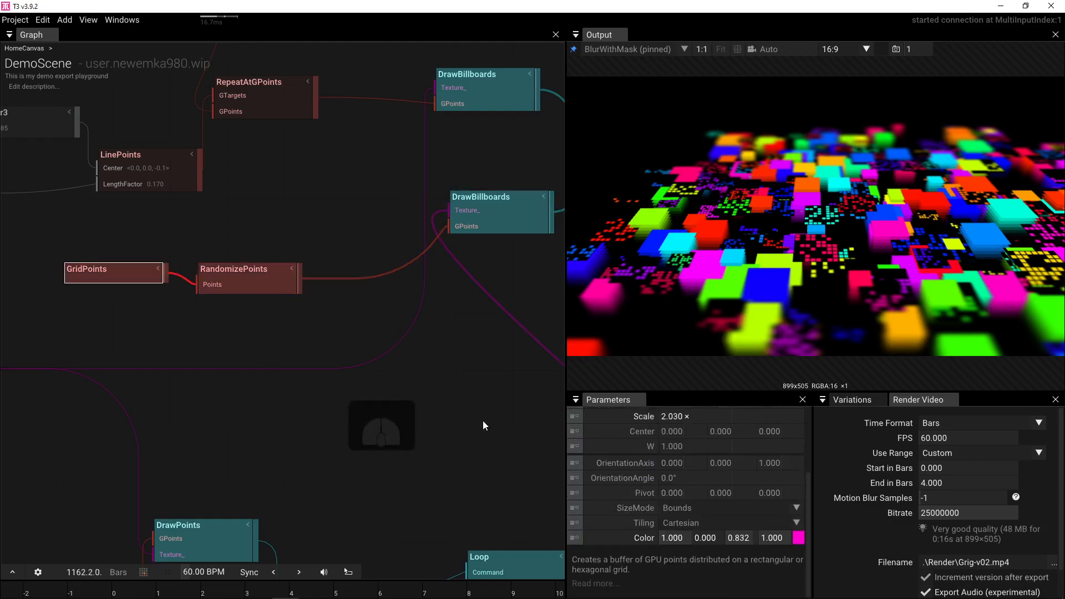
left_click(591, 538)
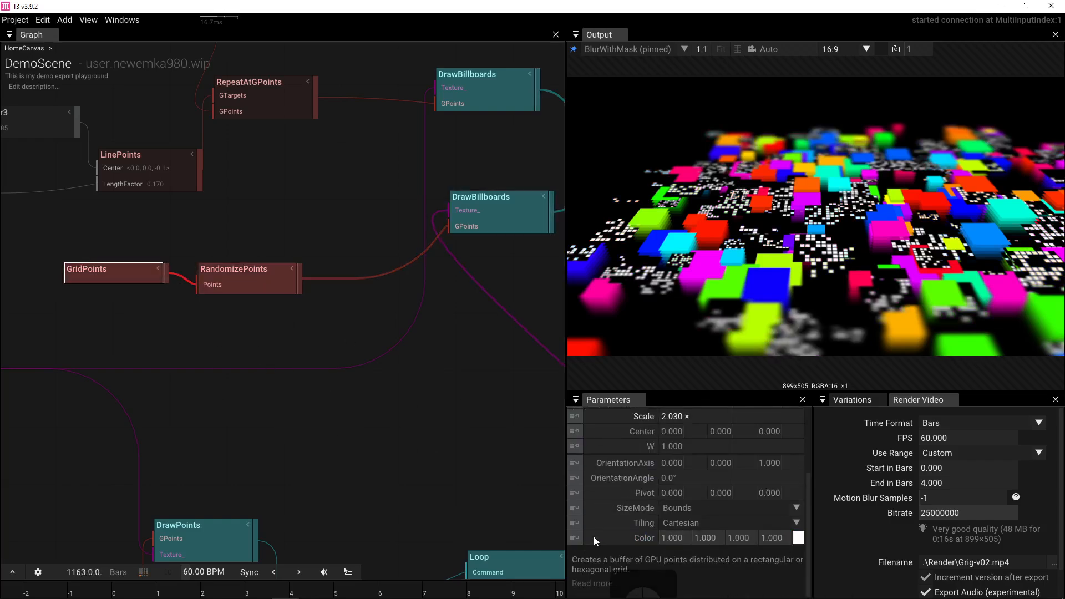
left_click(231, 290)
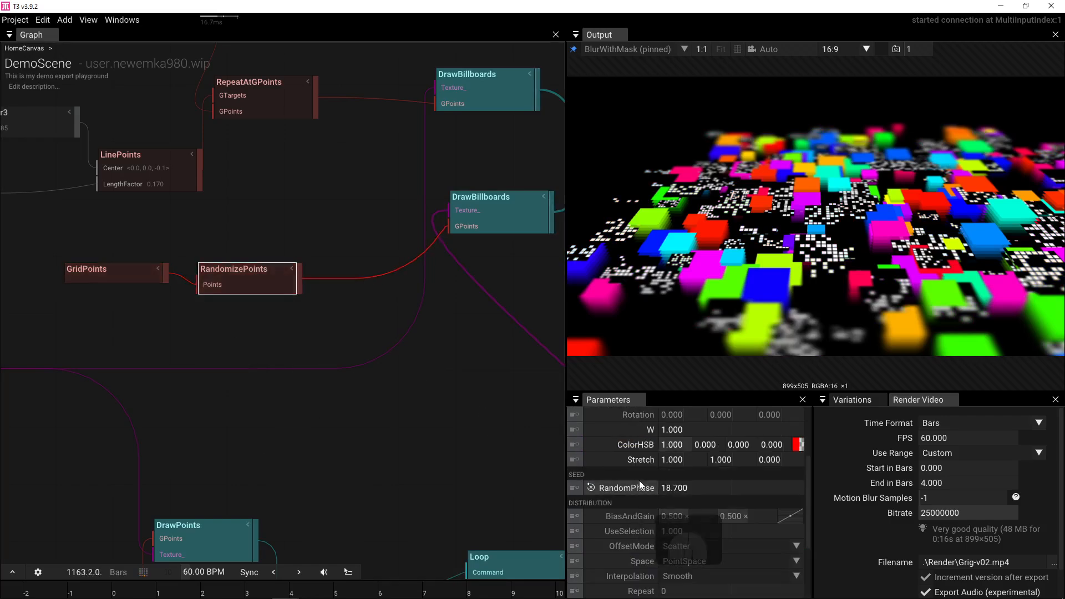
left_click(591, 444)
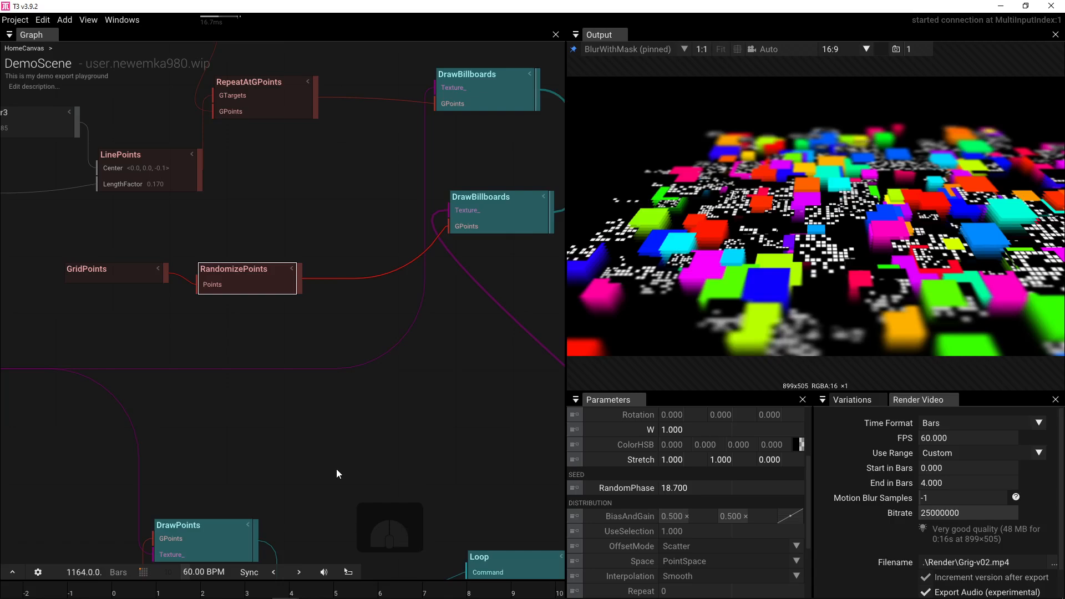
left_click_drag(368, 392, 106, 203)
left_click(389, 436)
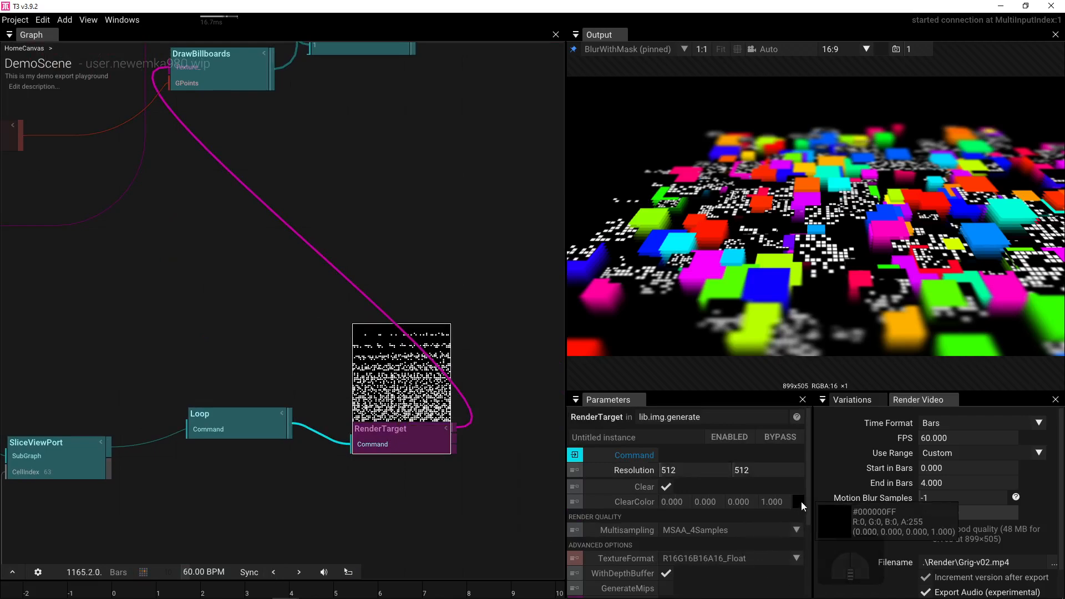
- Drop RenderTarget's ClearColor alpha to 0.000 for a transparent dot-glyph background
left_click_drag(800, 502, 806, 584)
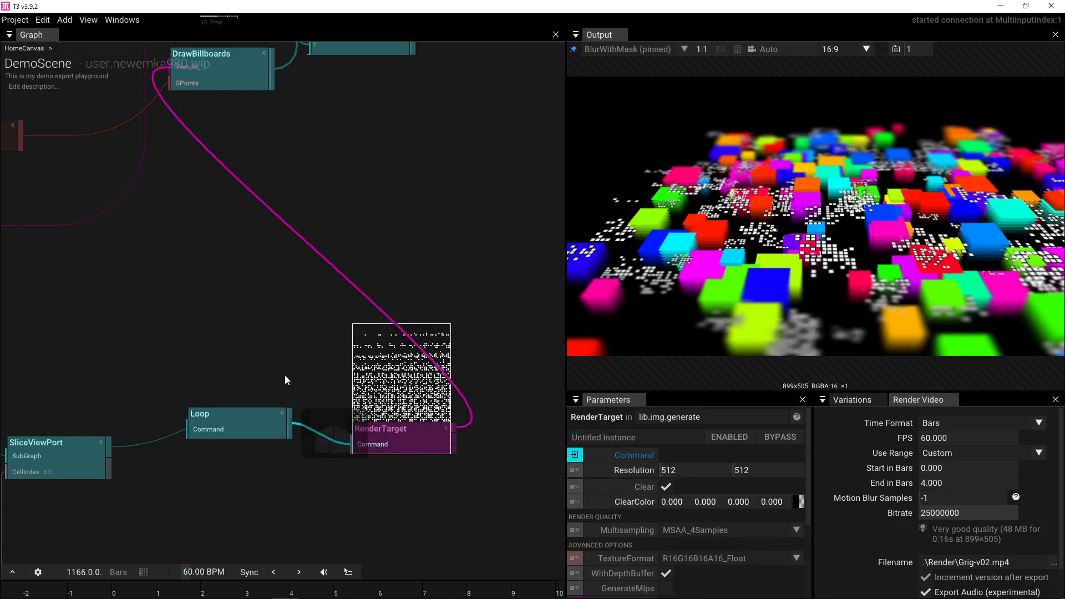
scroll(417, 412, "up", 14)
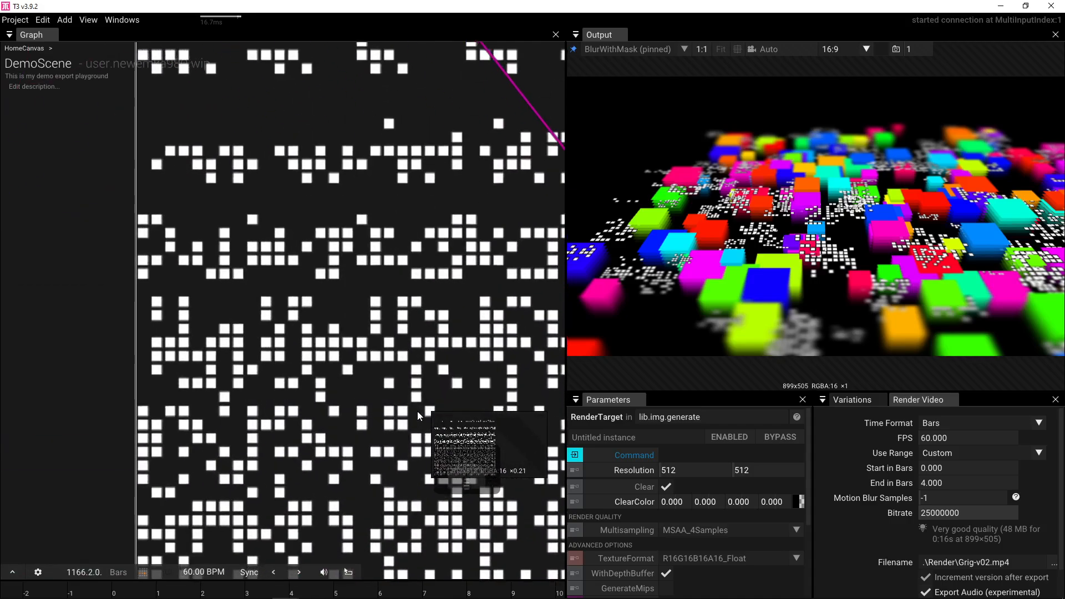
scroll(417, 411, "down", 10)
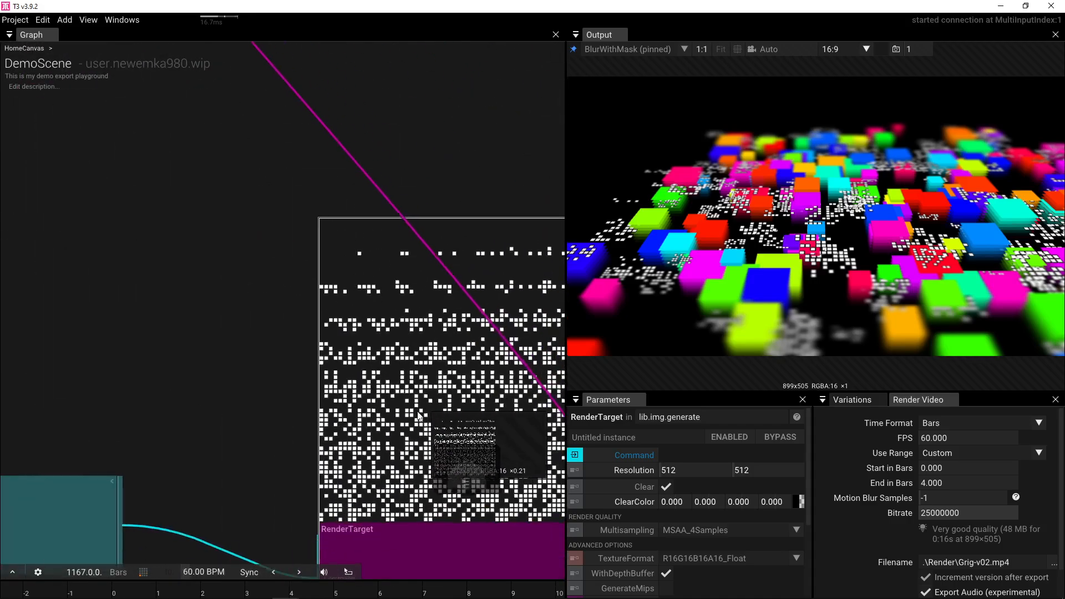
scroll(417, 411, "down", 2)
left_click_drag(269, 339, 265, 282)
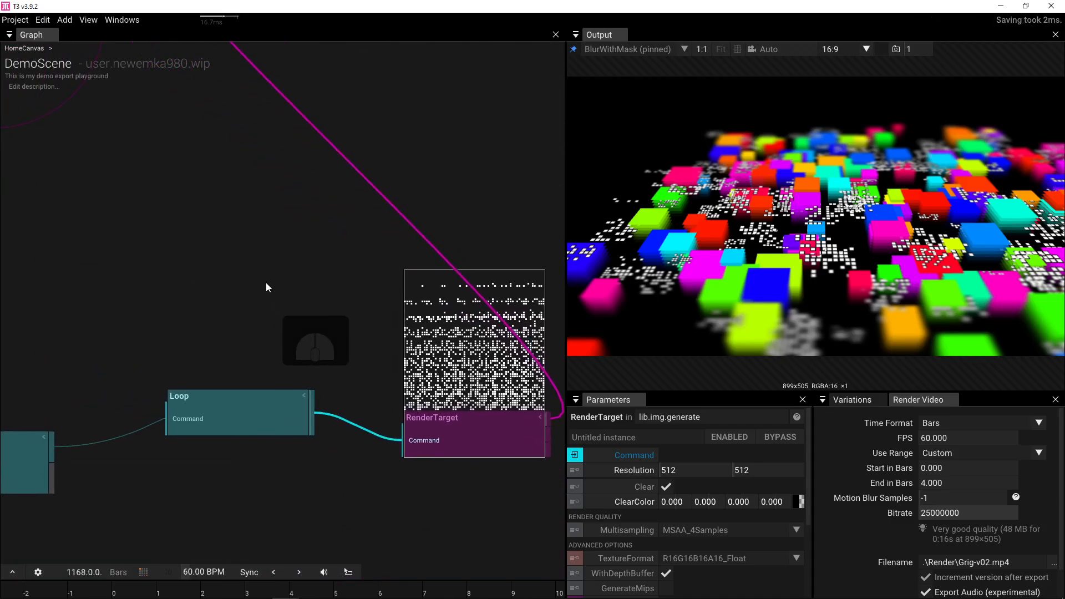
left_click_drag(229, 219, 401, 271)
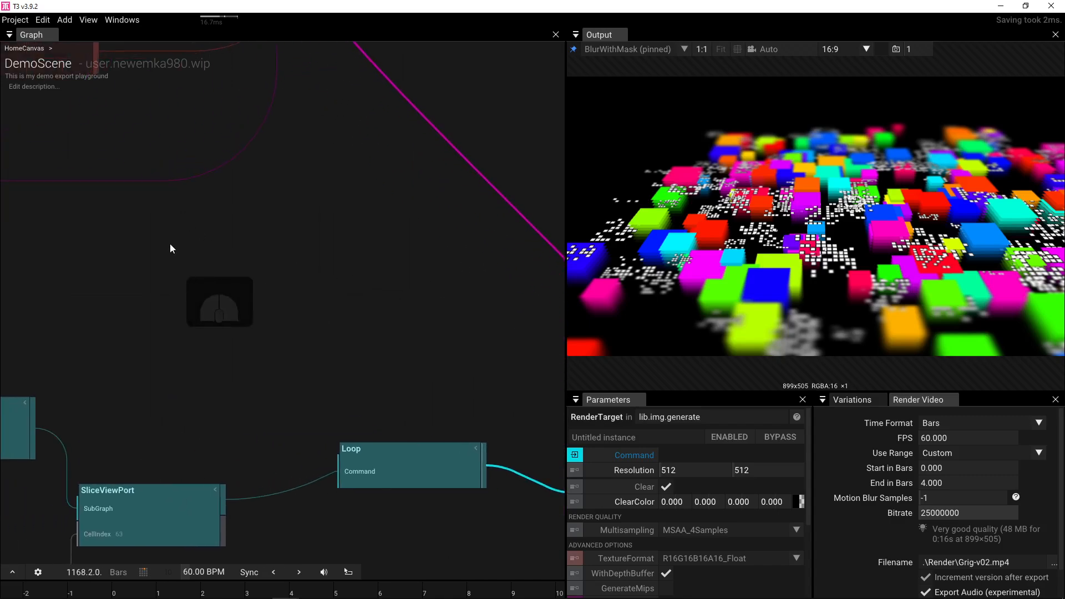
left_click_drag(168, 244, 341, 248)
left_click_drag(254, 235, 326, 286)
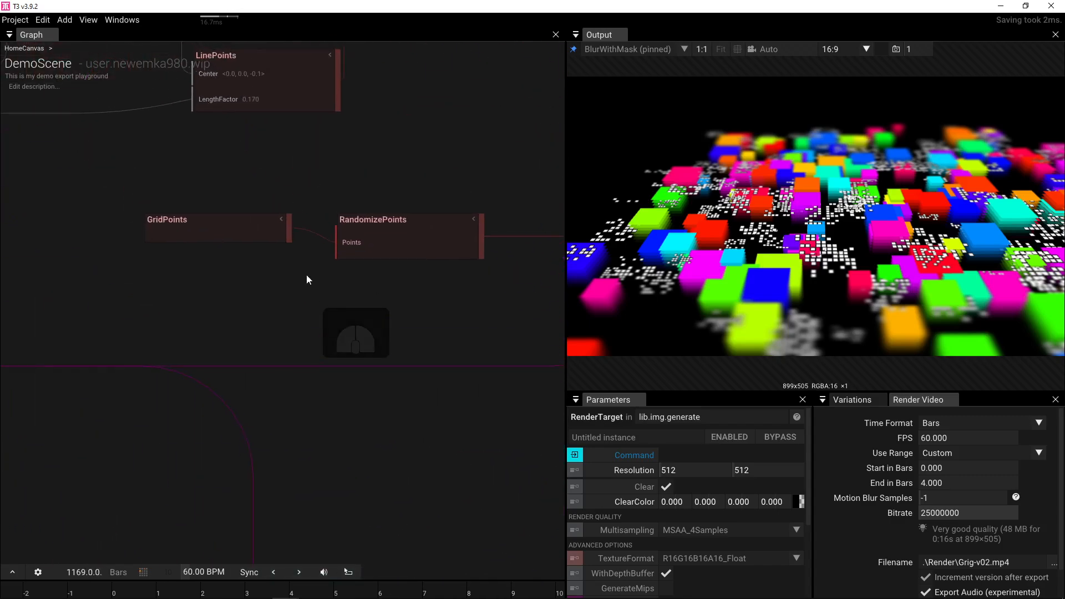
- Set RandomizePoints' Position Z offset to 0.000
left_click(400, 241)
left_click(251, 229)
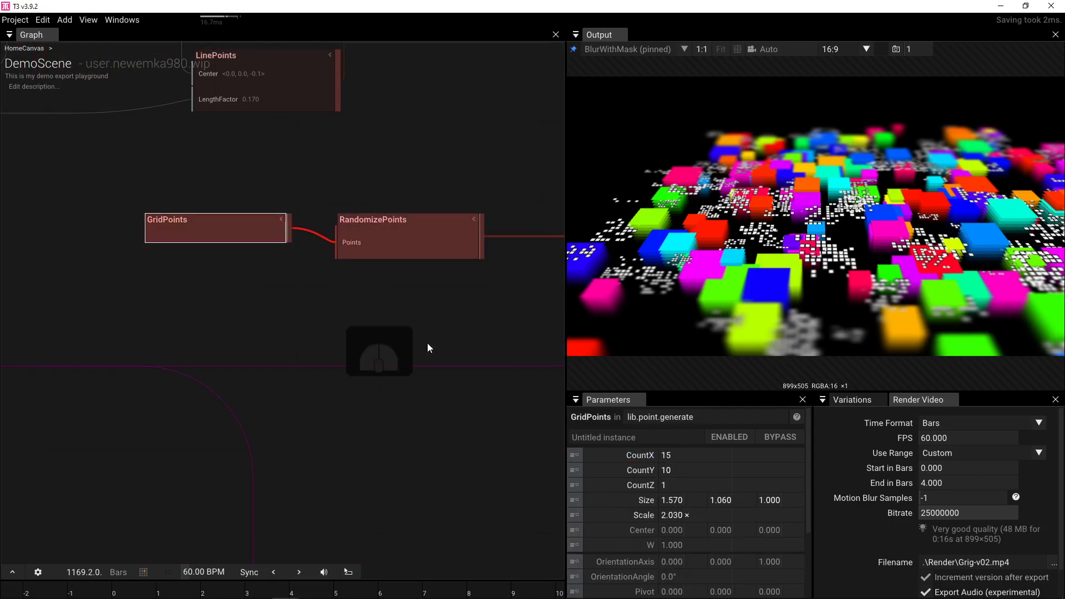
left_click(347, 222)
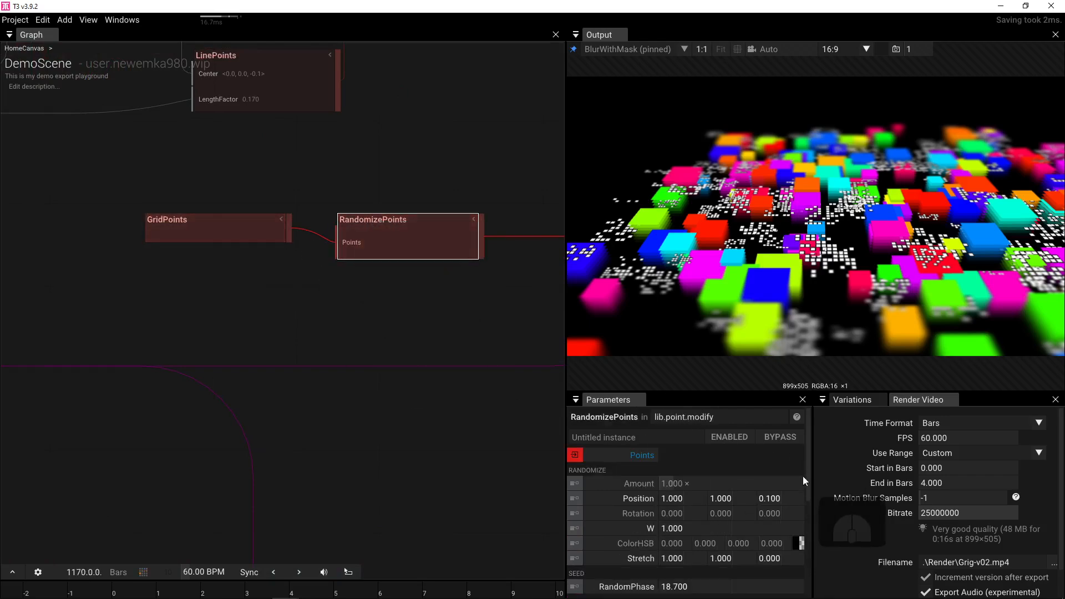
left_click(791, 498)
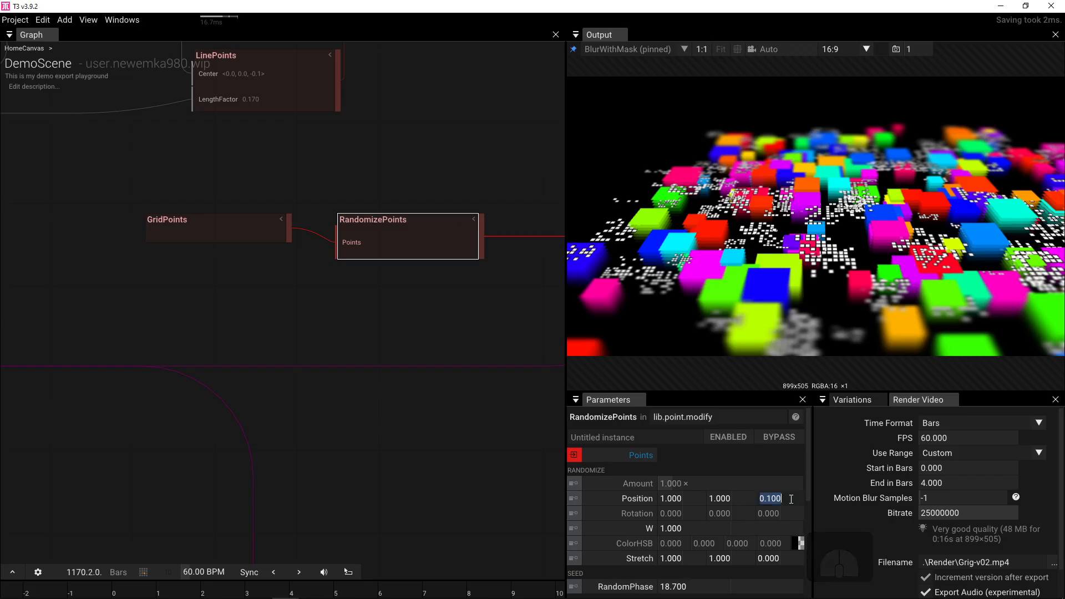
type("0")
key("Return")
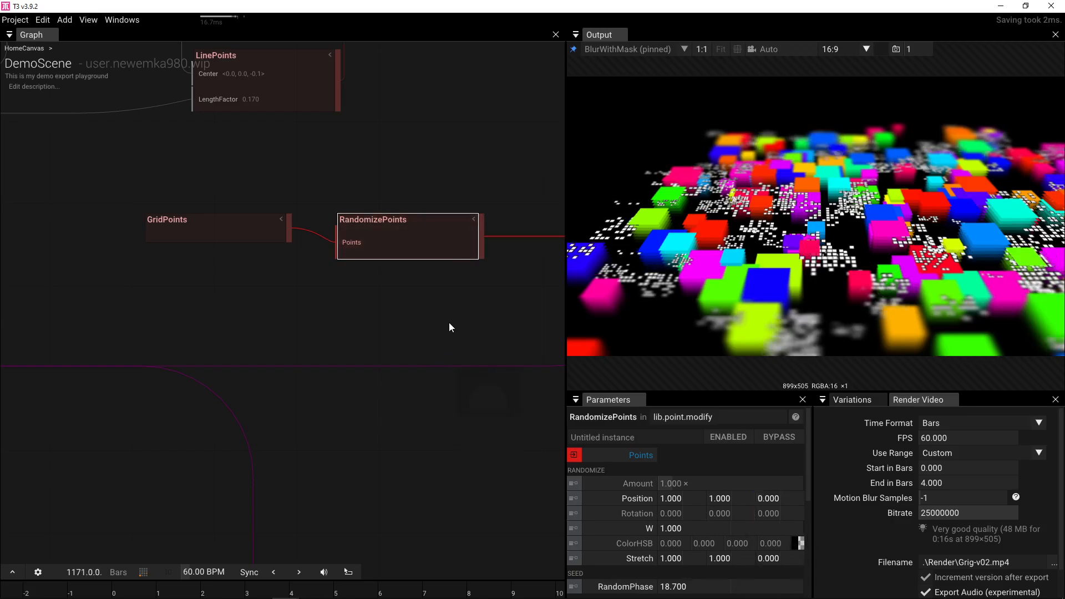
- Move the copied GridPoints' Center Z to 0.090
left_click_drag(448, 323, 183, 326)
left_click_drag(380, 286, 354, 311)
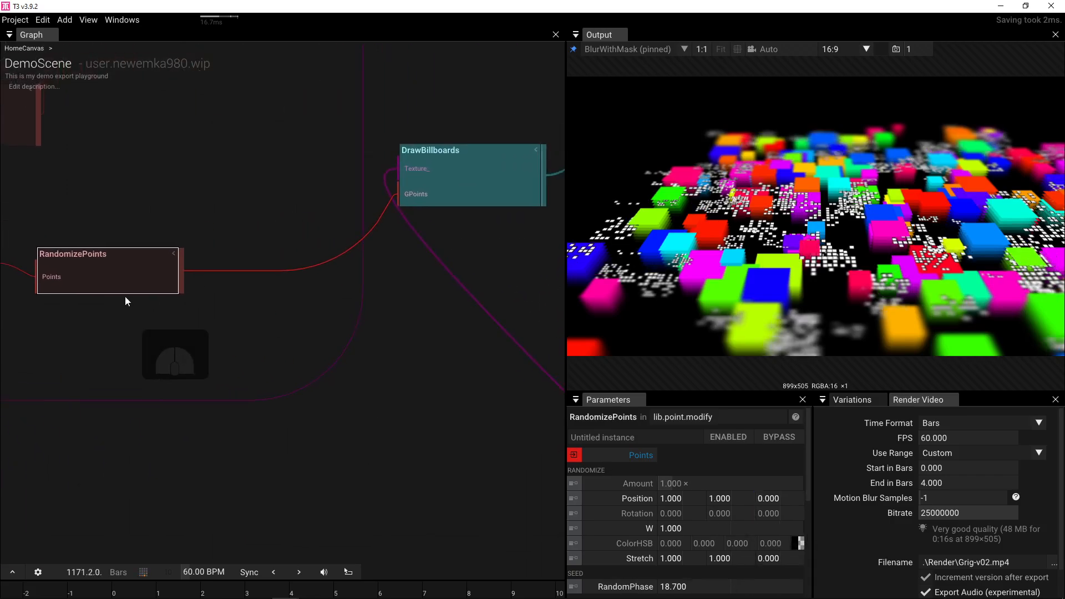
left_click_drag(125, 301, 221, 325)
scroll(210, 294, "down", 4)
key("Tab")
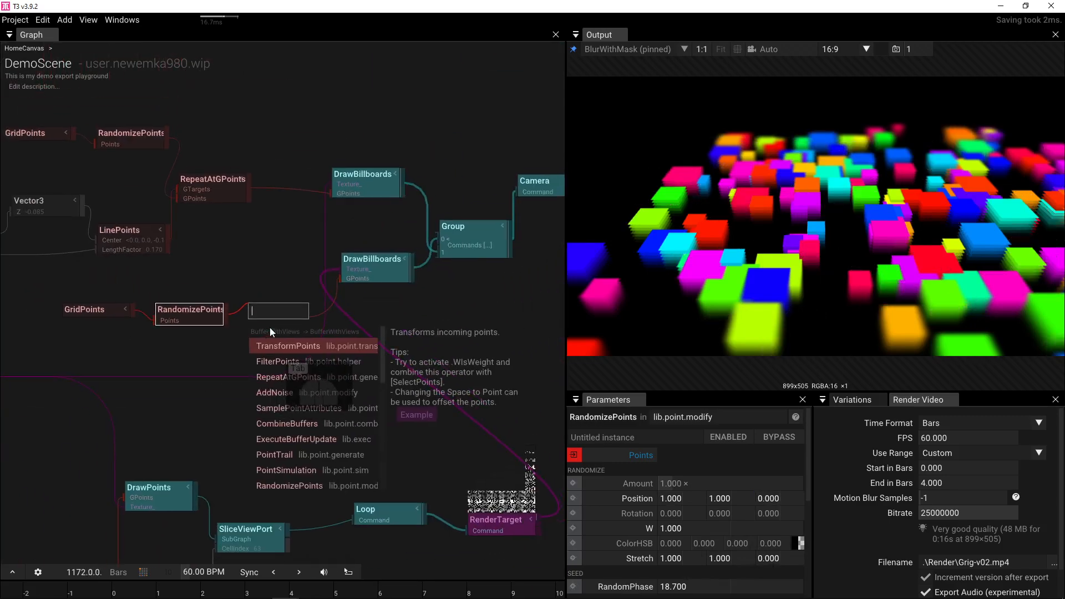
key("Escape")
left_click(112, 310)
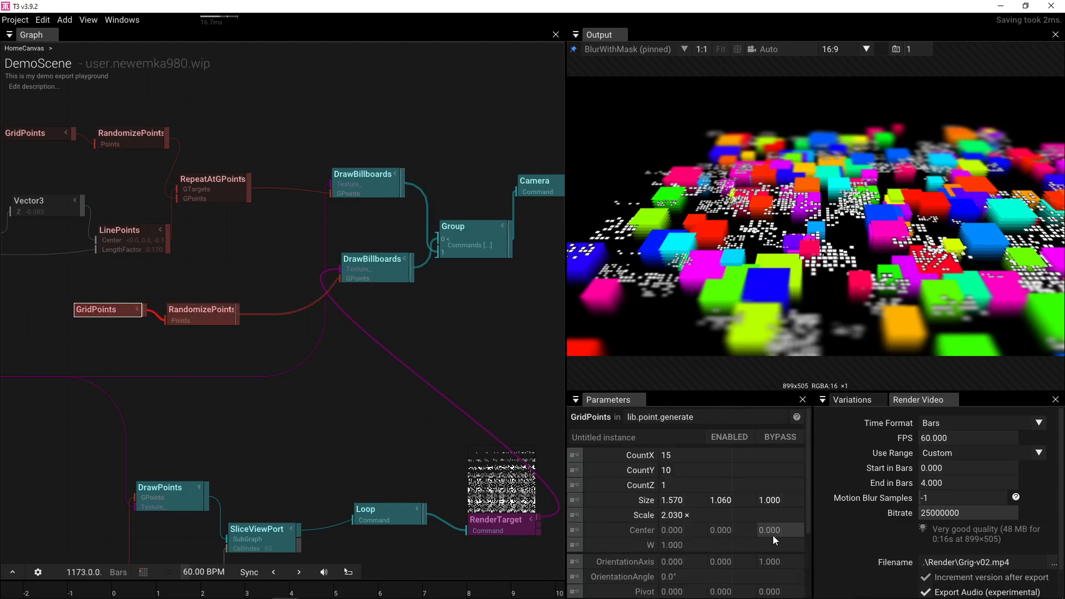
left_click_drag(773, 535, 821, 513)
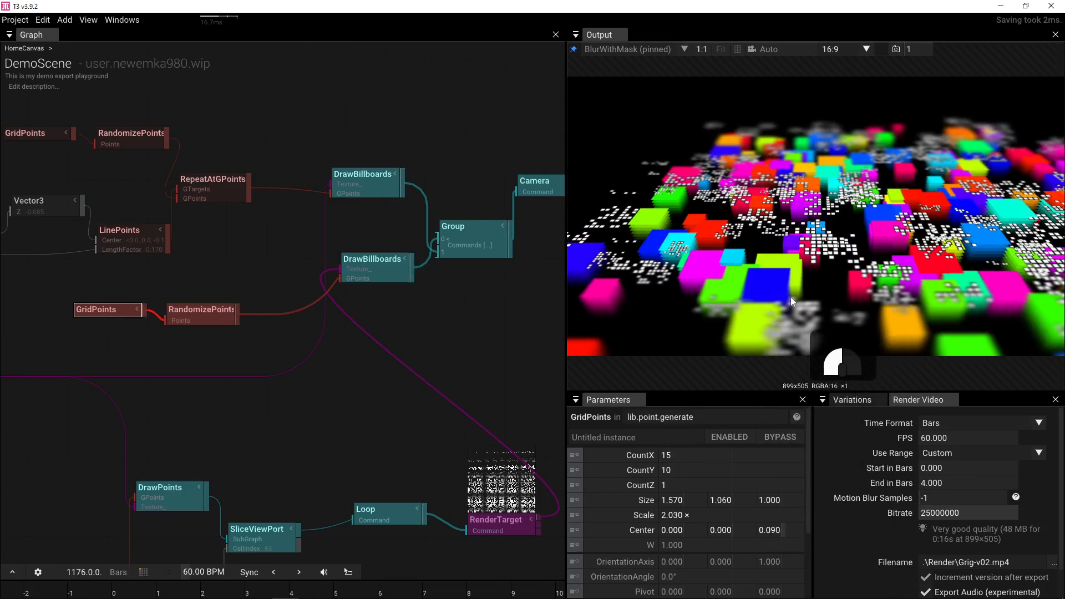
left_click_drag(419, 326, 202, 344)
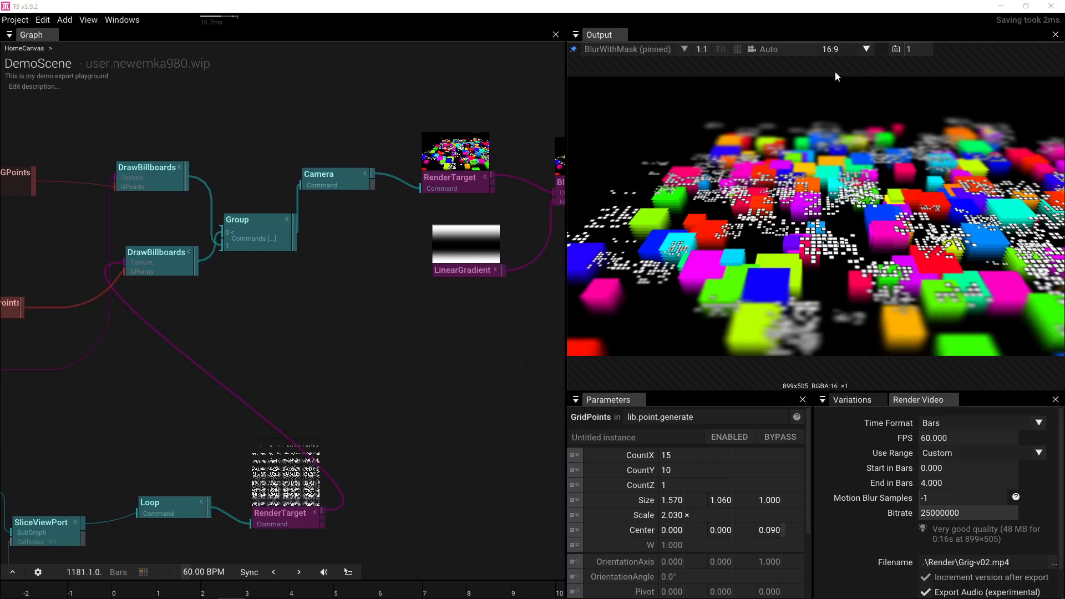
- Render the output preview at 1080p (1920×1080) and enlarge the Output panel
left_click(866, 49)
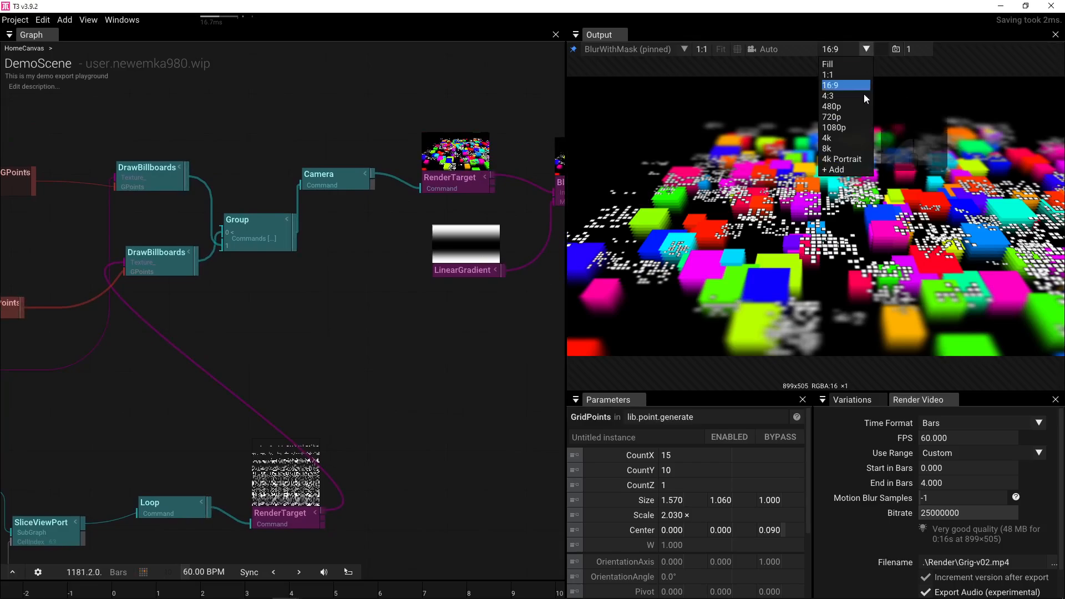
left_click(854, 128)
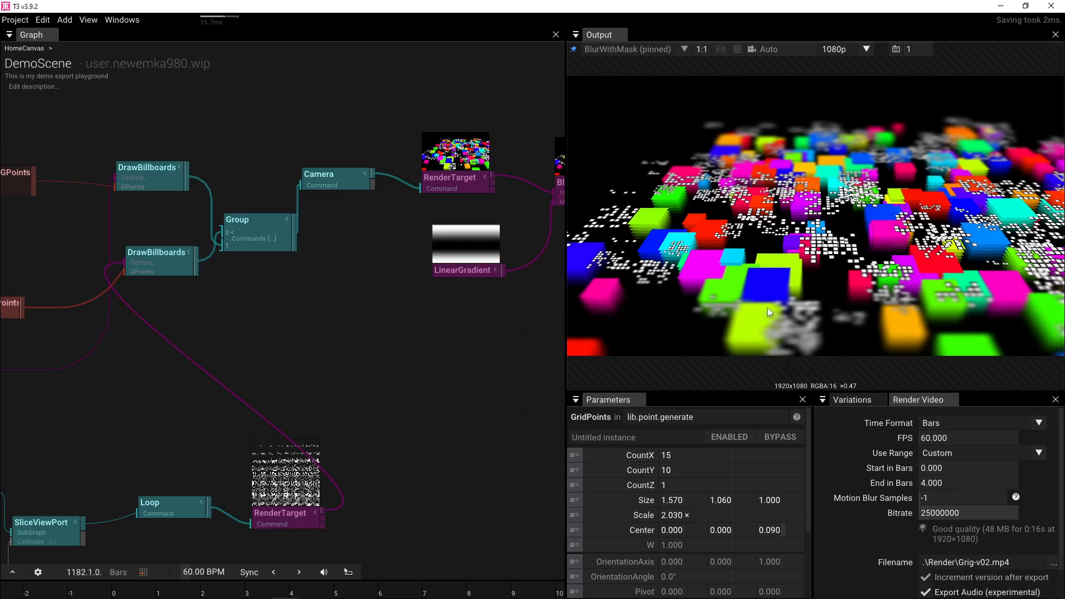
left_click_drag(756, 392, 756, 475)
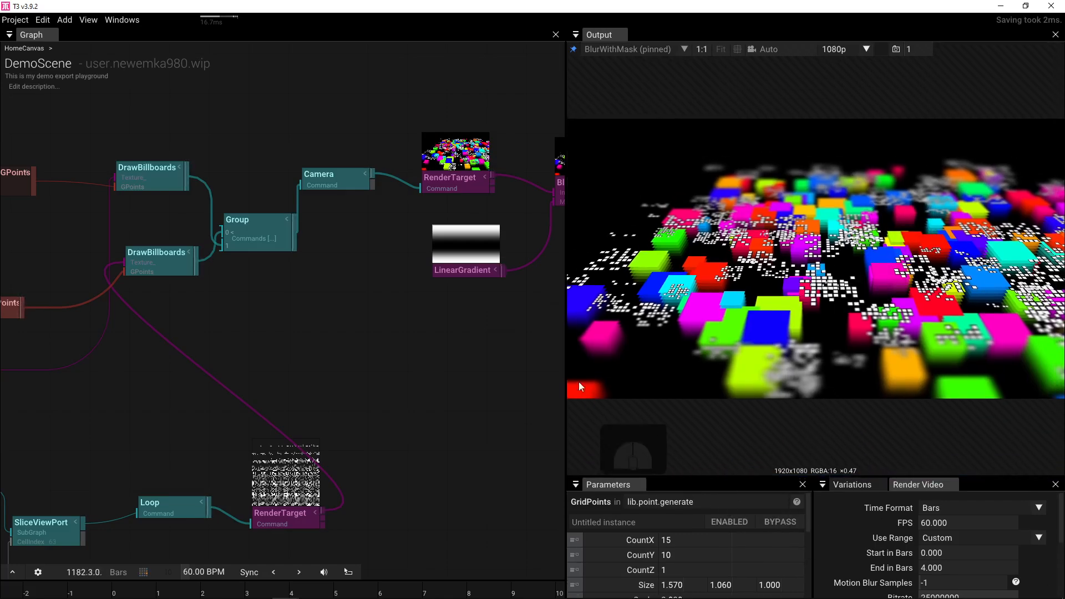
left_click_drag(565, 333, 387, 335)
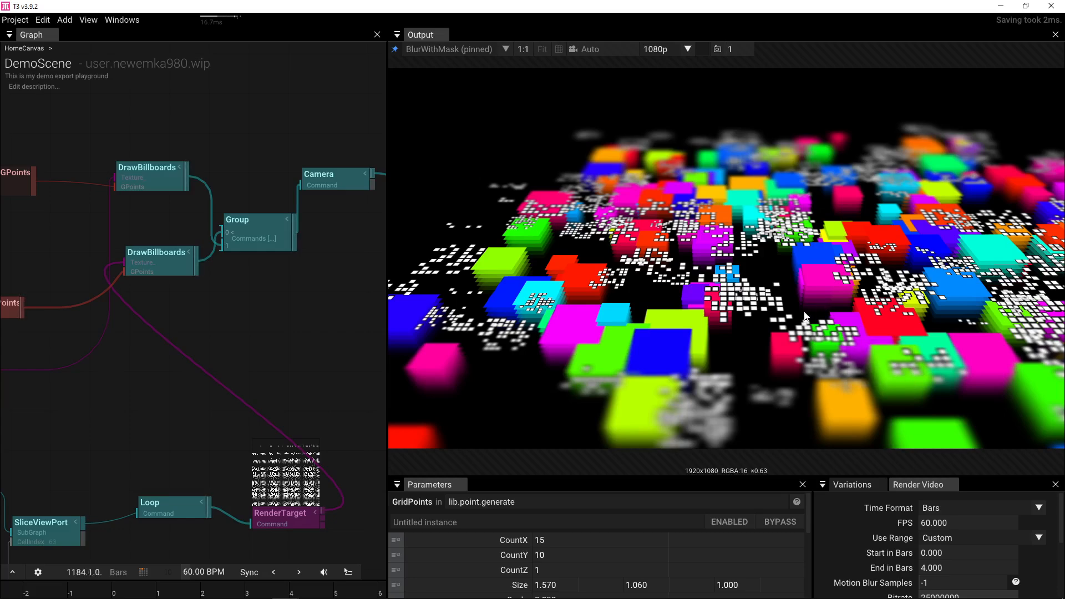
- Set the dot RenderTarget's clear colour to white (1.0, 1.0, 1.0), leaving alpha at 0
left_click_drag(318, 350, 307, 266)
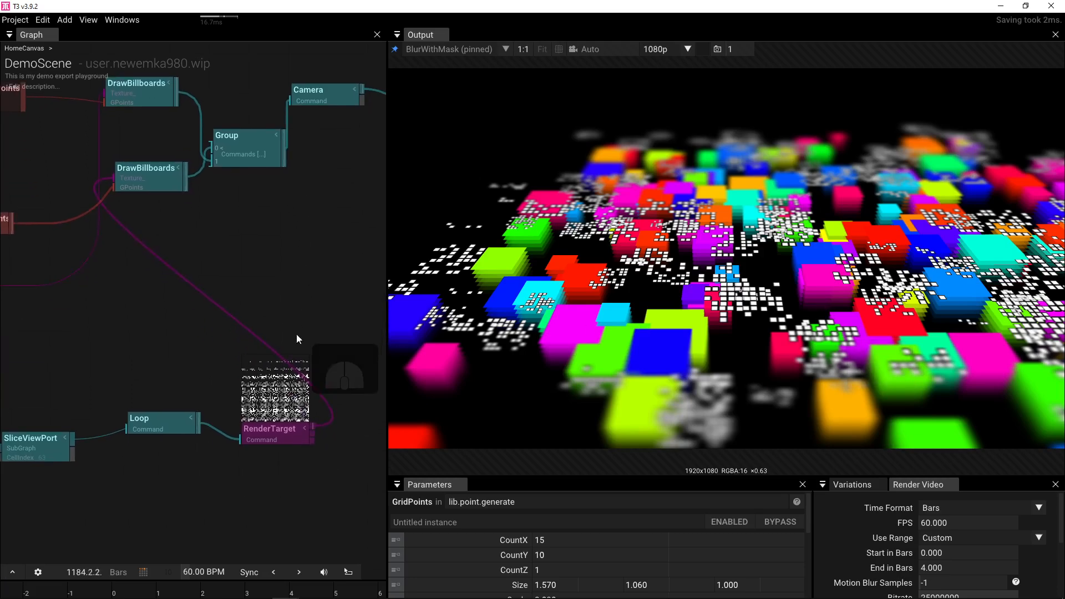
left_click(270, 432)
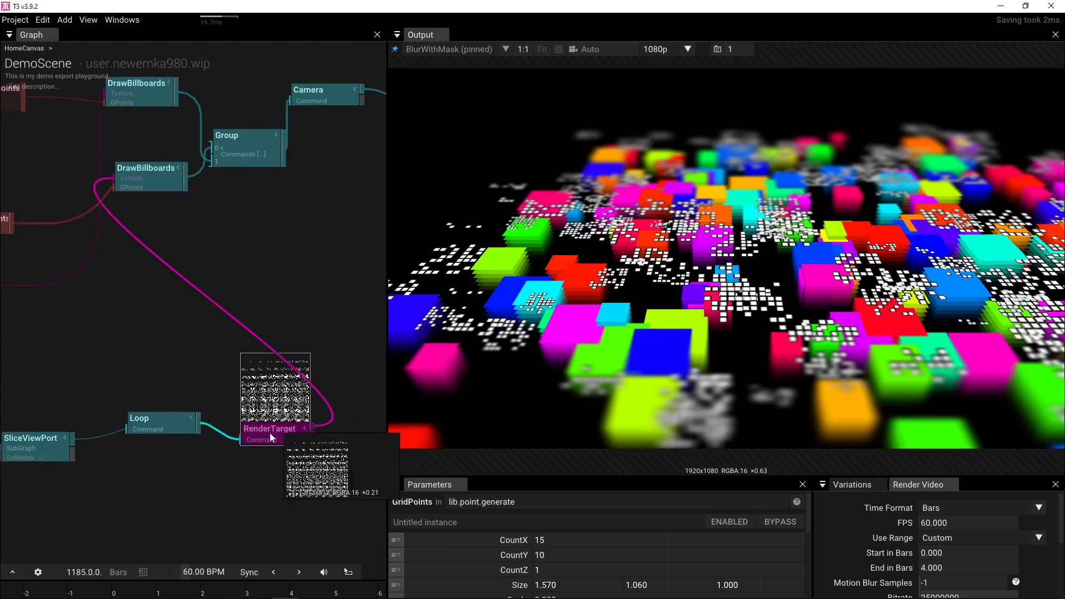
left_click(802, 584)
left_click_drag(939, 480, 942, 357)
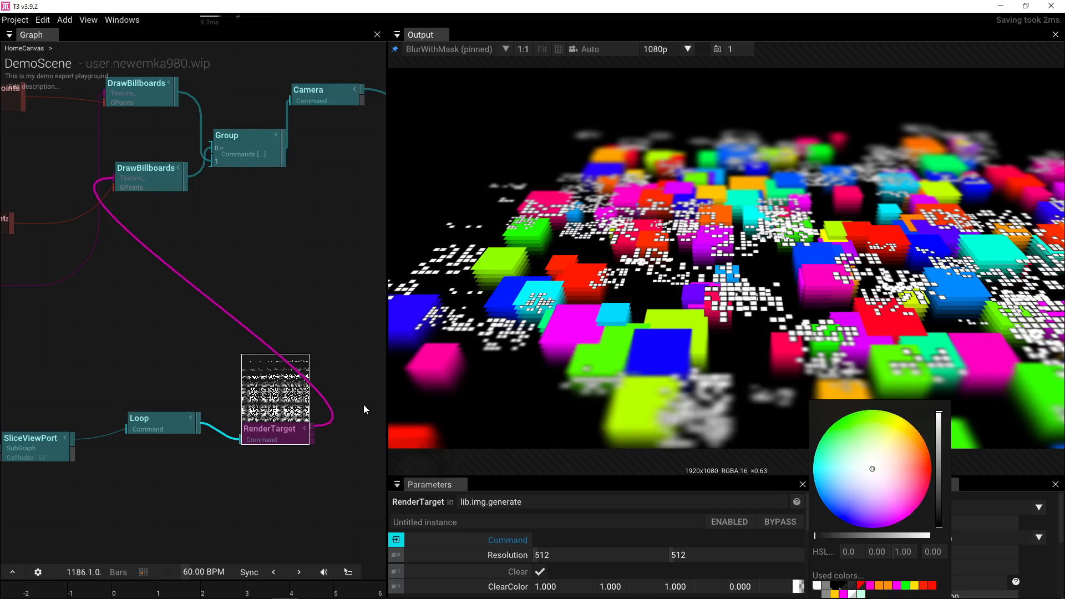
left_click(226, 464)
left_click_drag(155, 463, 166, 408)
left_click_drag(285, 358, 64, 418)
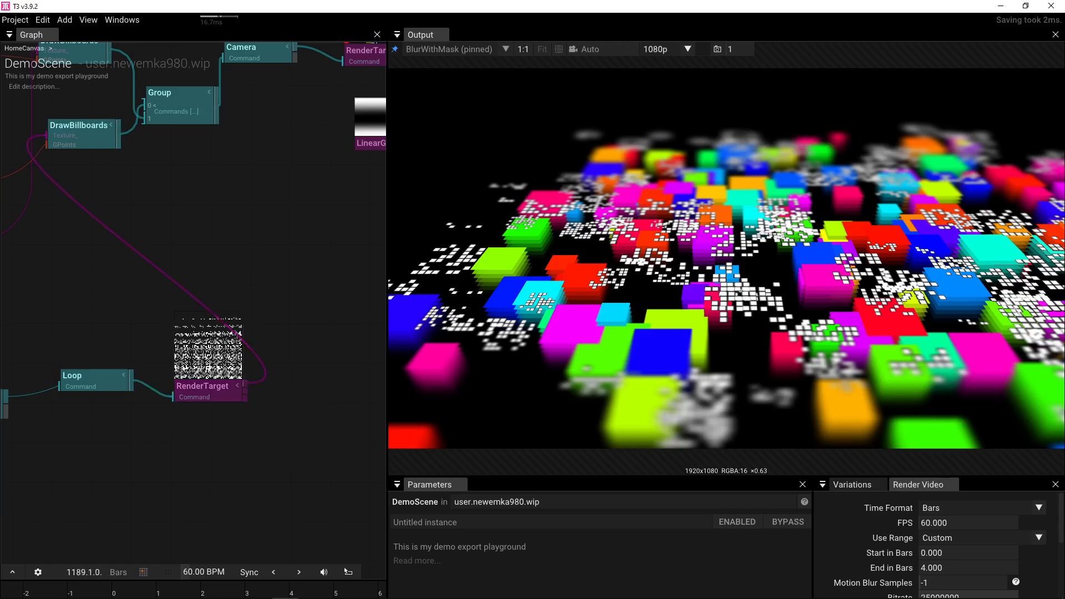
- Move the lower DrawBillboards output wire from Group's Commands input 0 to input 1
scroll(780, 316, "up", 10)
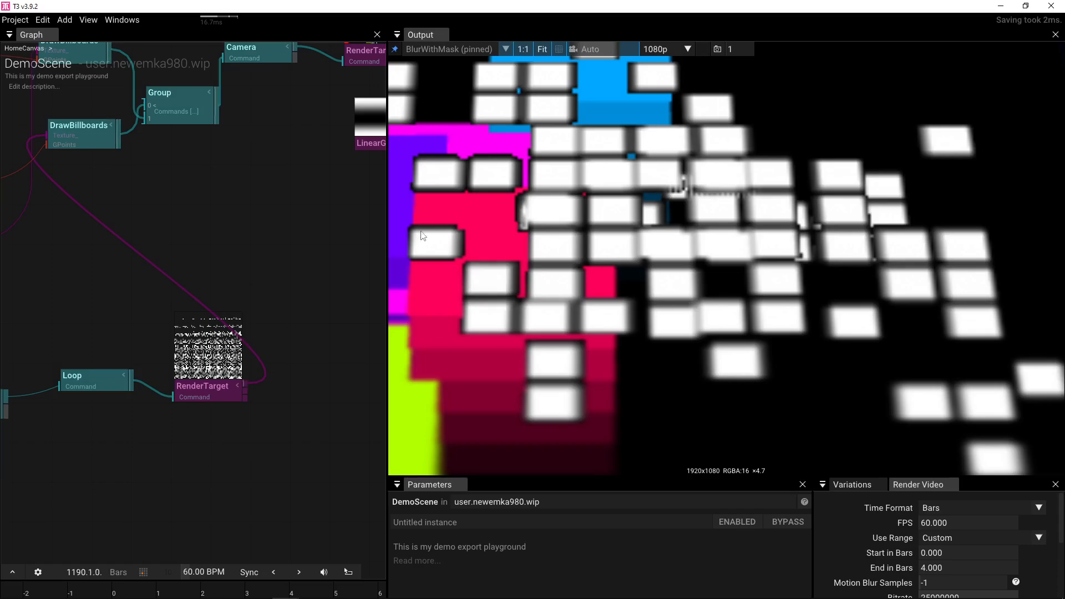
scroll(571, 269, "down", 10)
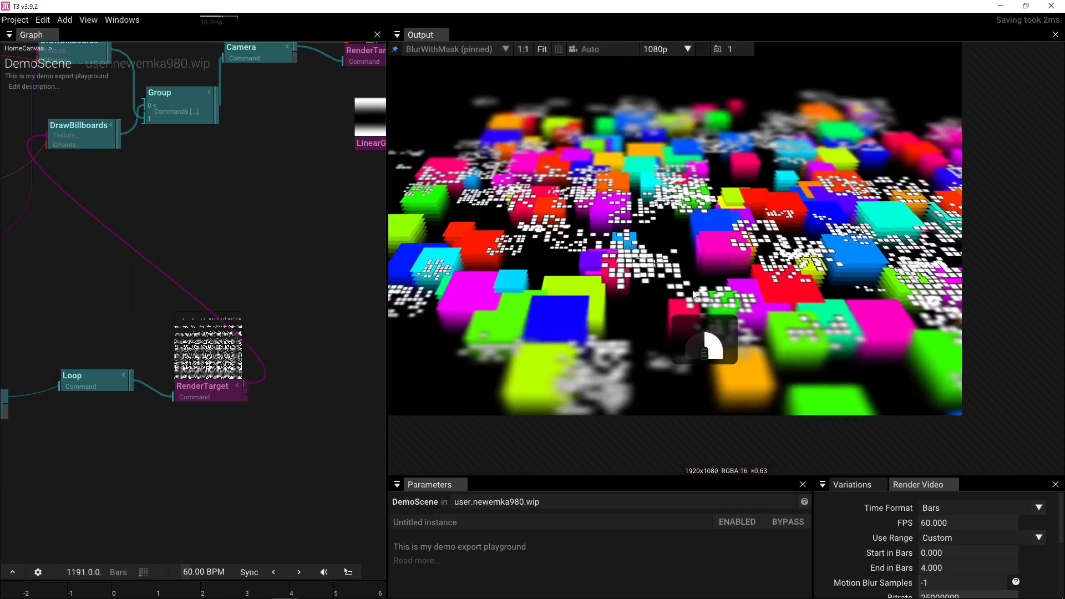
left_click_drag(692, 290, 703, 332)
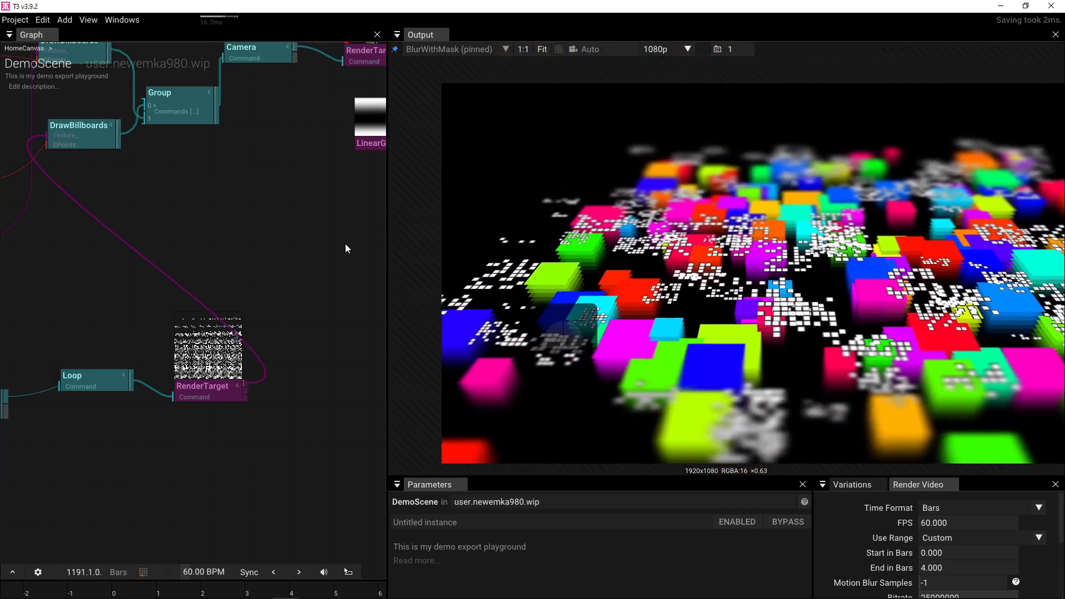
left_click_drag(259, 241, 358, 259)
left_click(192, 161)
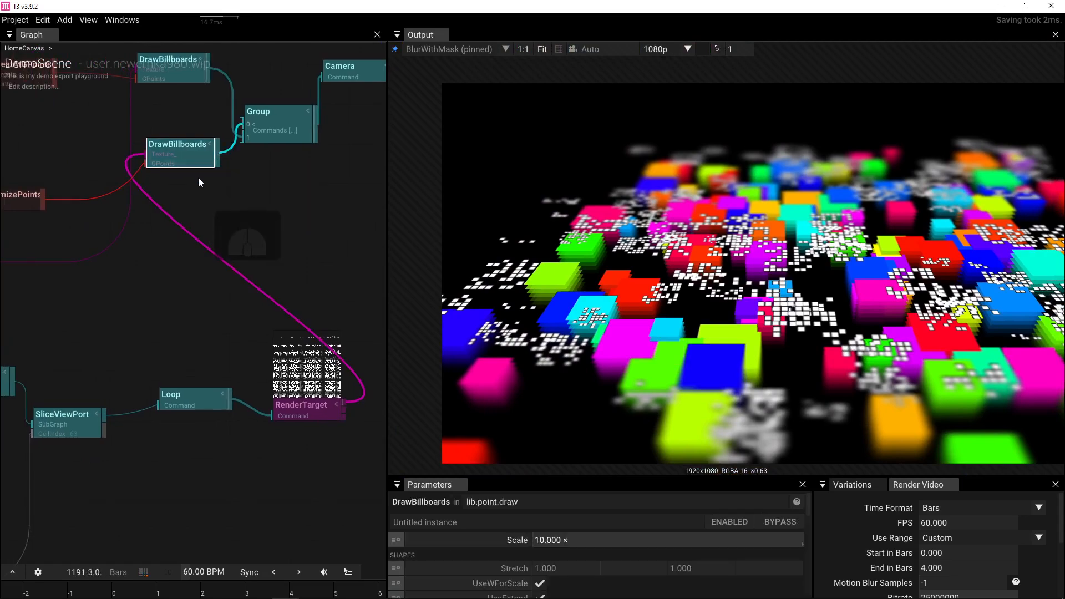
left_click_drag(242, 119, 241, 137)
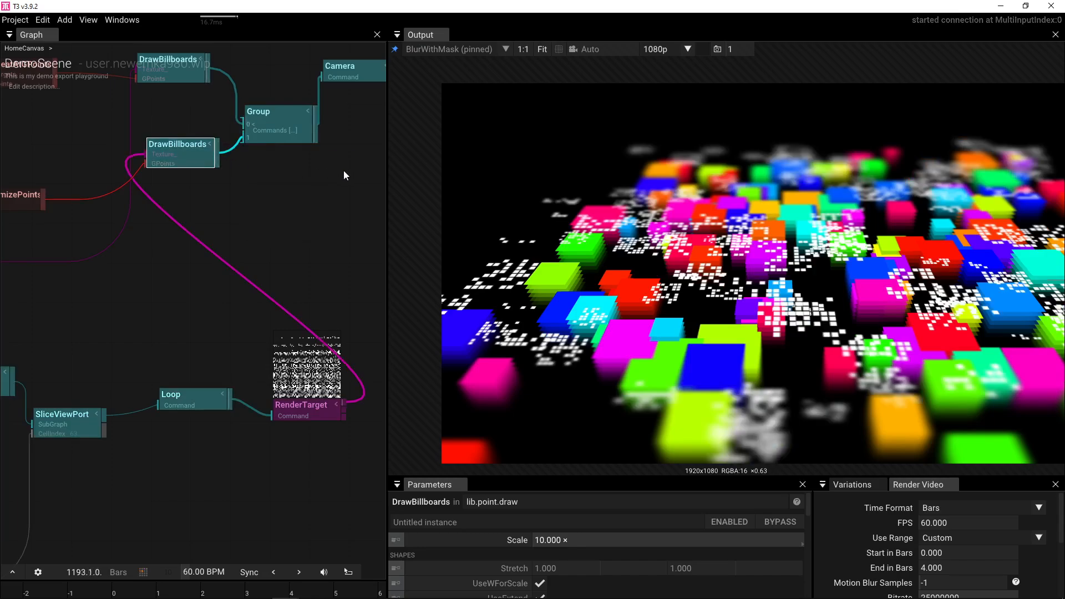
left_click_drag(200, 185, 336, 195)
- Enlarge the parameter area and set RandomizePoints' RandomPhase to 23.5
left_click(165, 210)
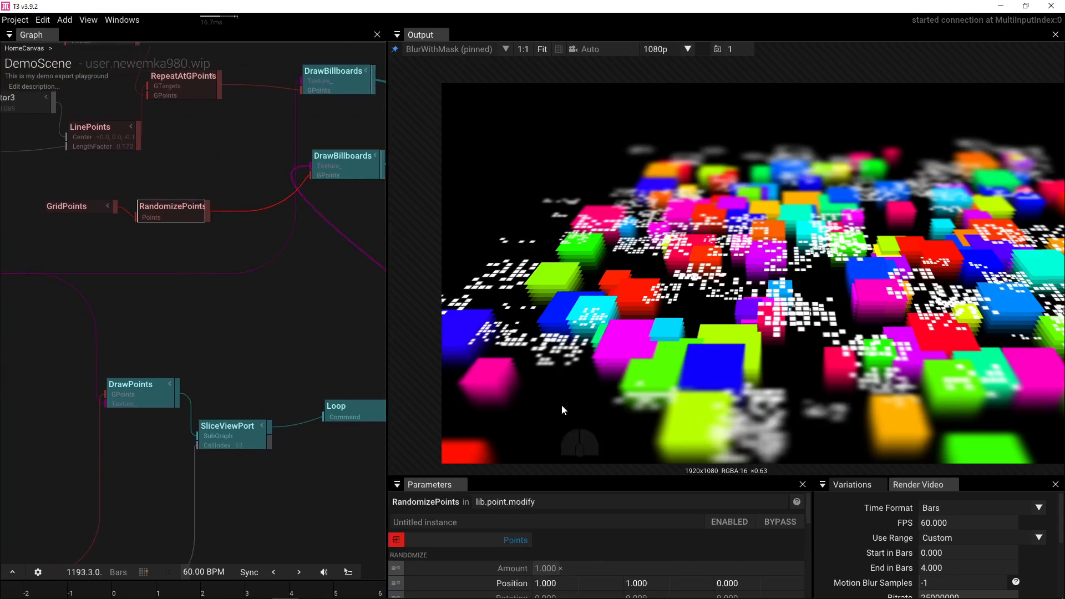
left_click_drag(584, 477, 584, 427)
key("f")
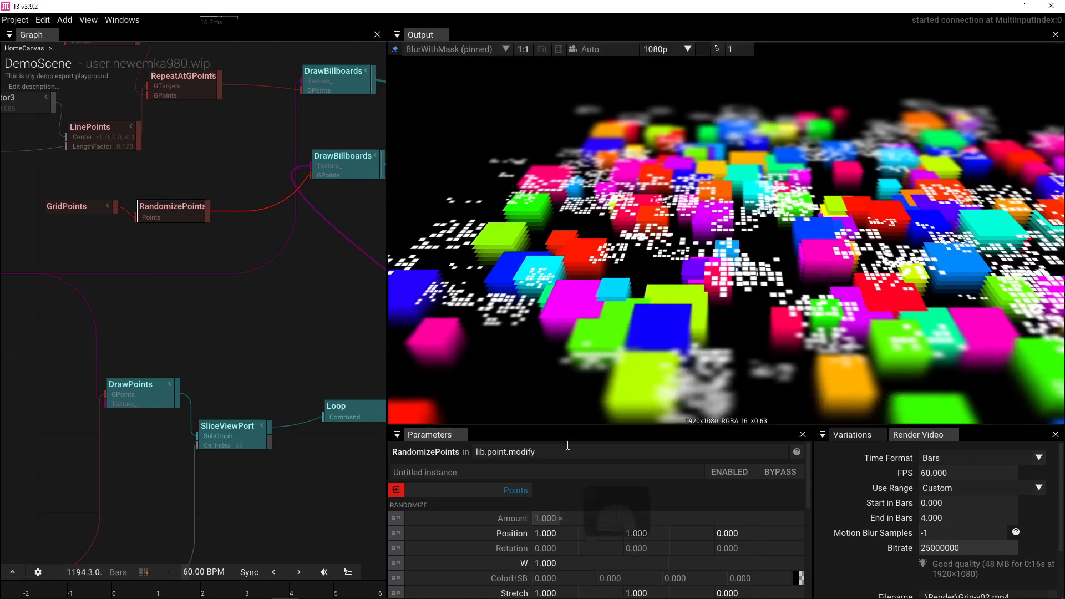
left_click_drag(567, 424, 568, 316)
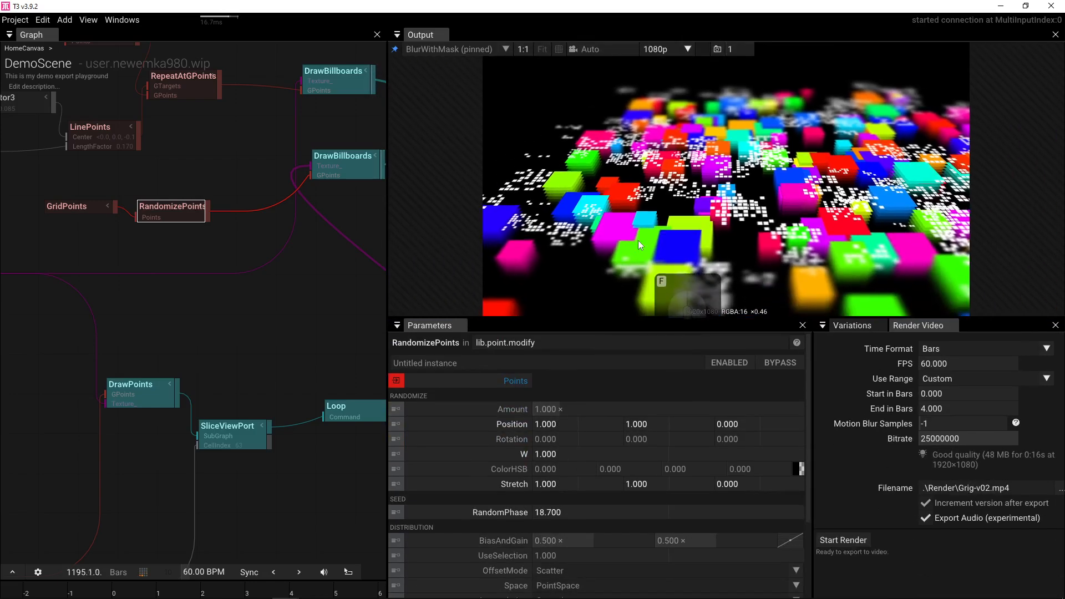
left_click_drag(567, 513, 528, 442)
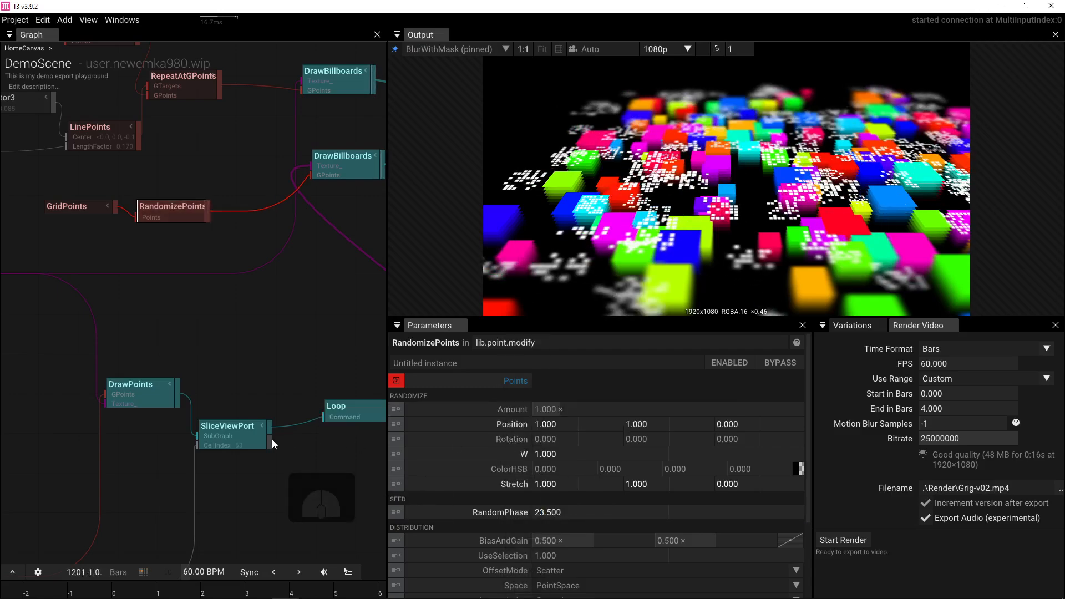
- Set RandomizePoints' W to 0, preview a higher W, then reset it to 0
left_click_drag(201, 312, 276, 320)
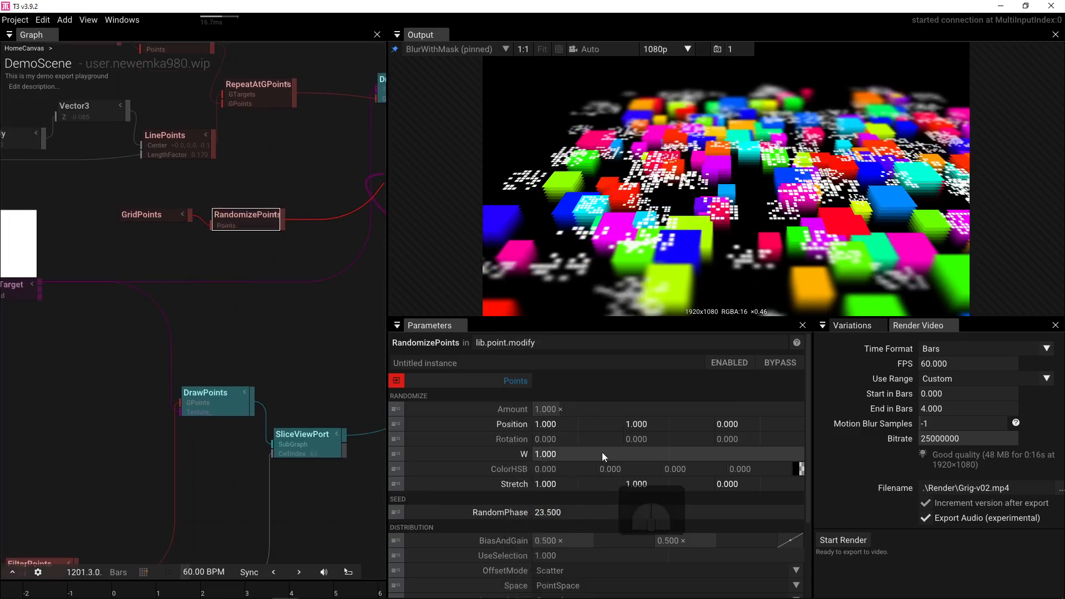
left_click(580, 454)
type("0")
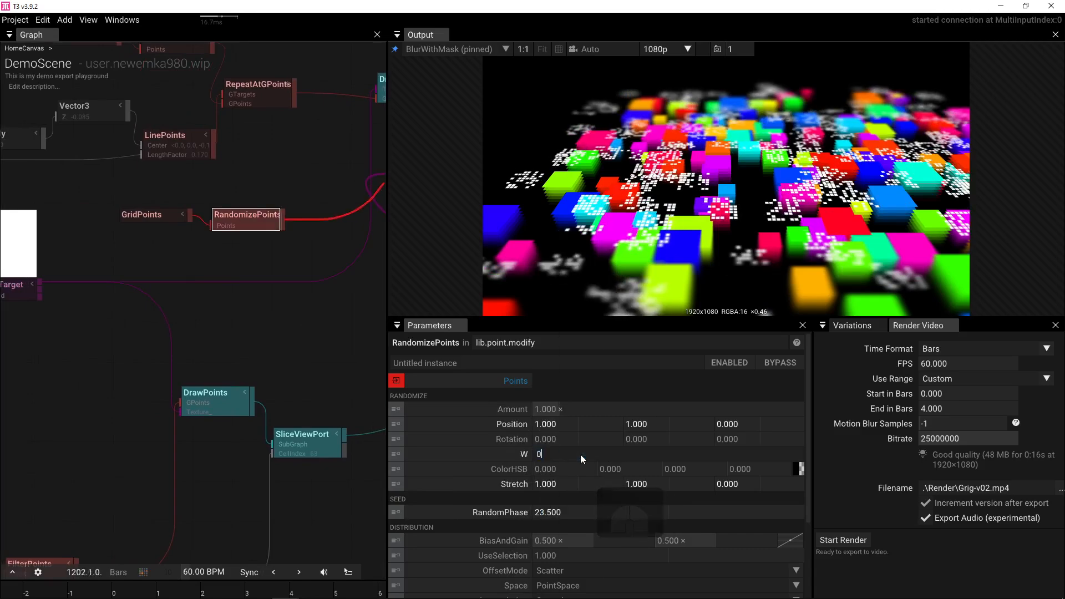
key("Return")
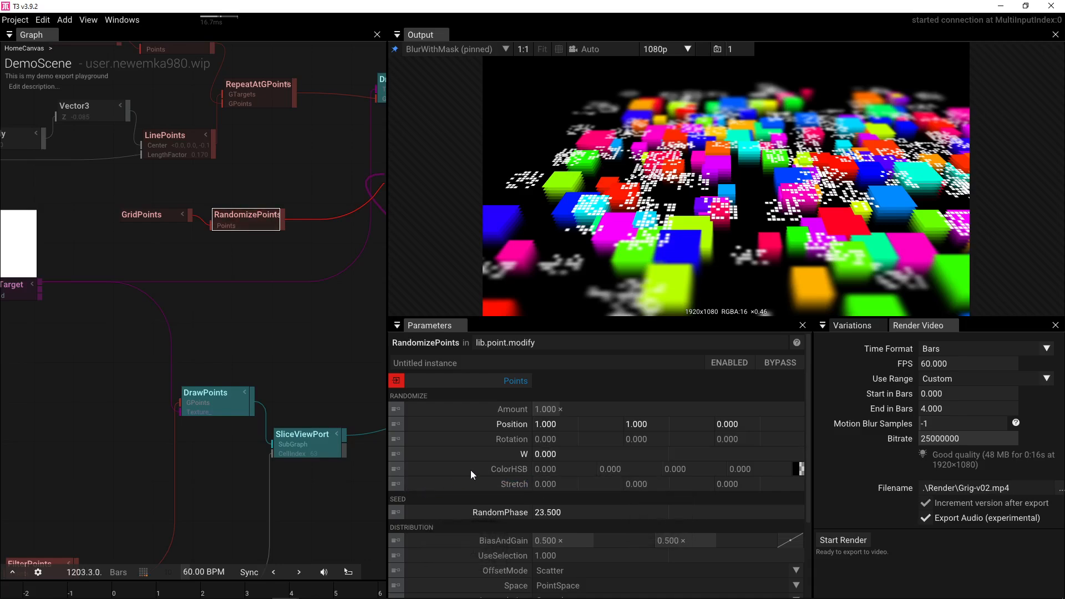
left_click_drag(546, 455, 490, 444)
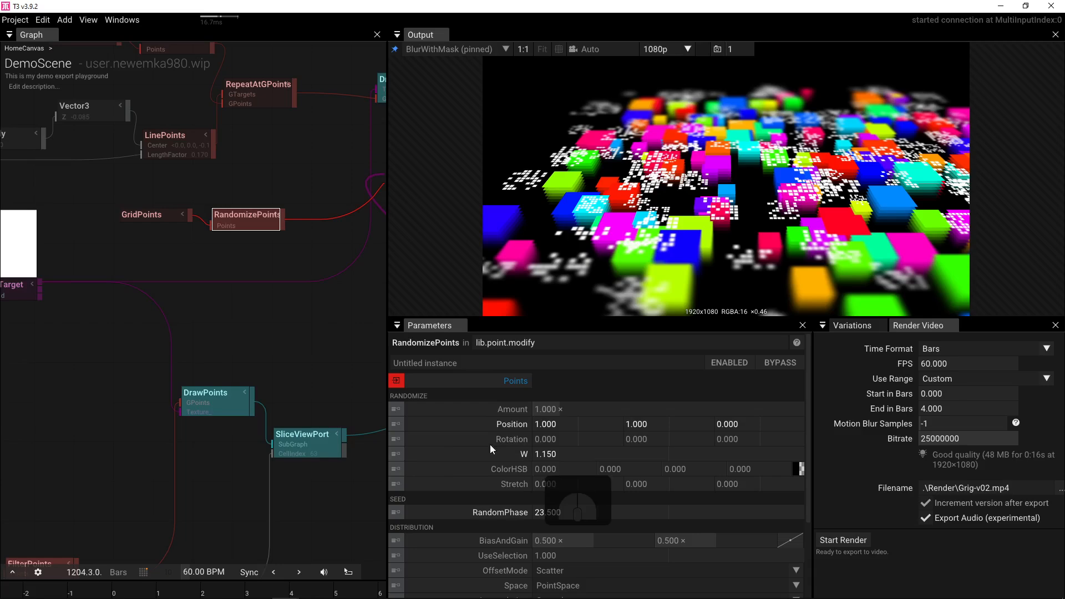
left_click(415, 455)
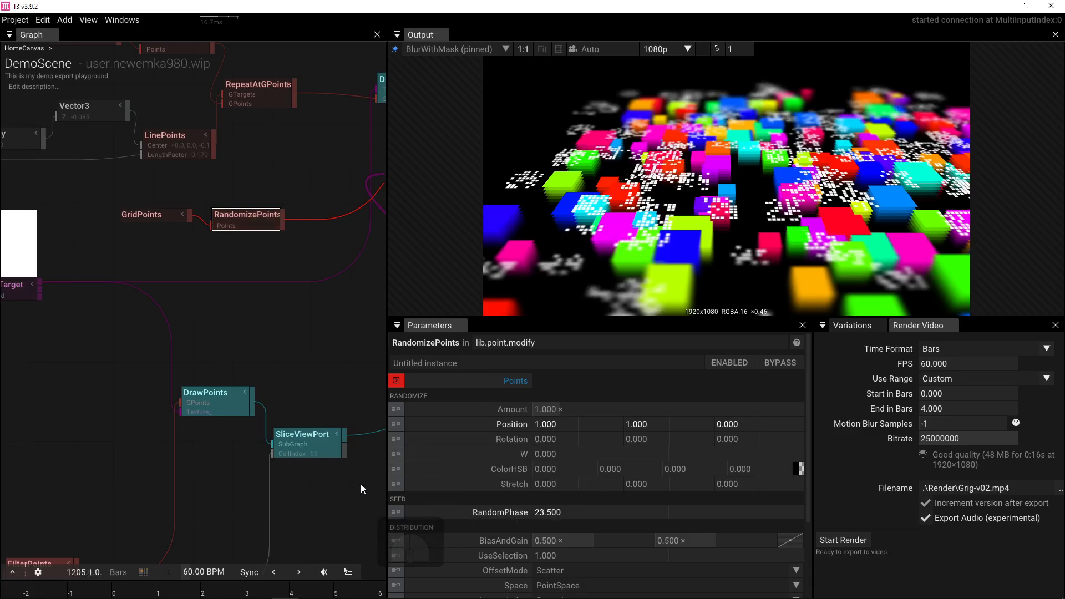
left_click_drag(170, 335, 314, 351)
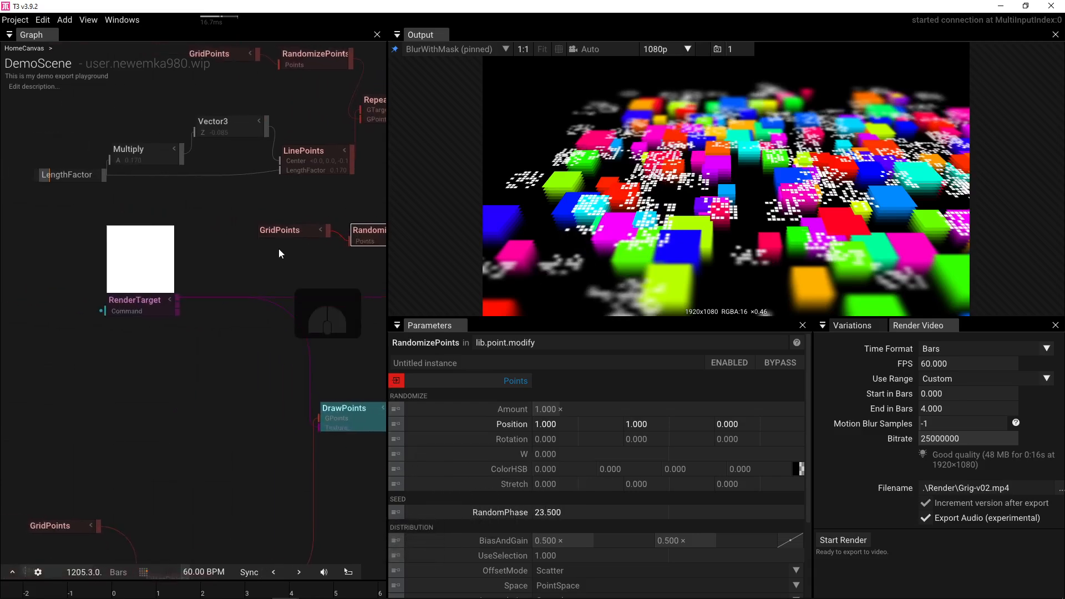
left_click(285, 232)
- Set the first GridPoints CountX and CountY to 15 for a 15×15 grid
left_click(561, 382)
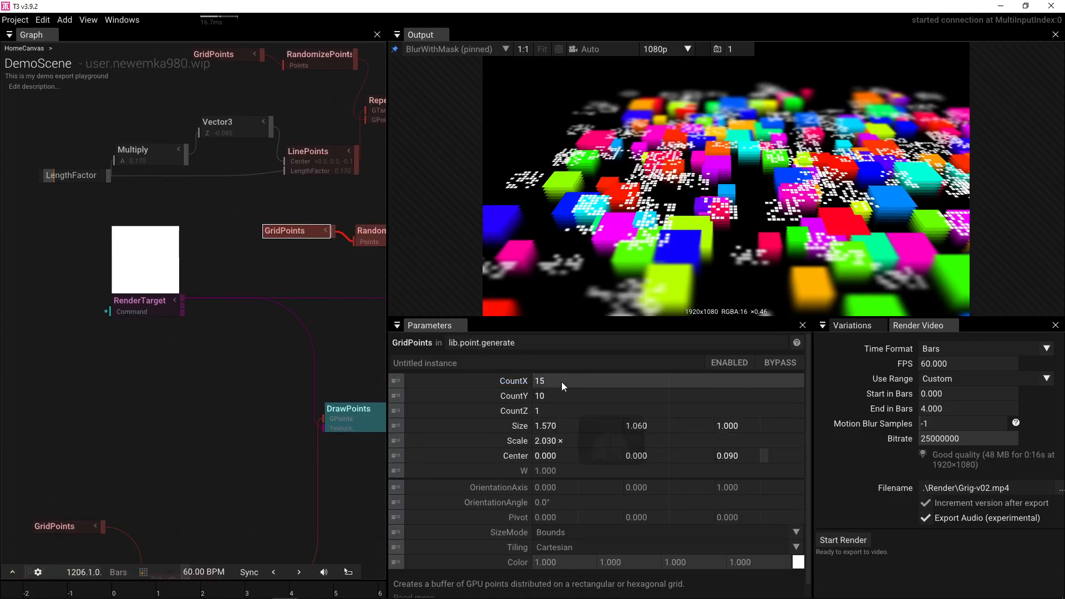
type("20")
key("Return")
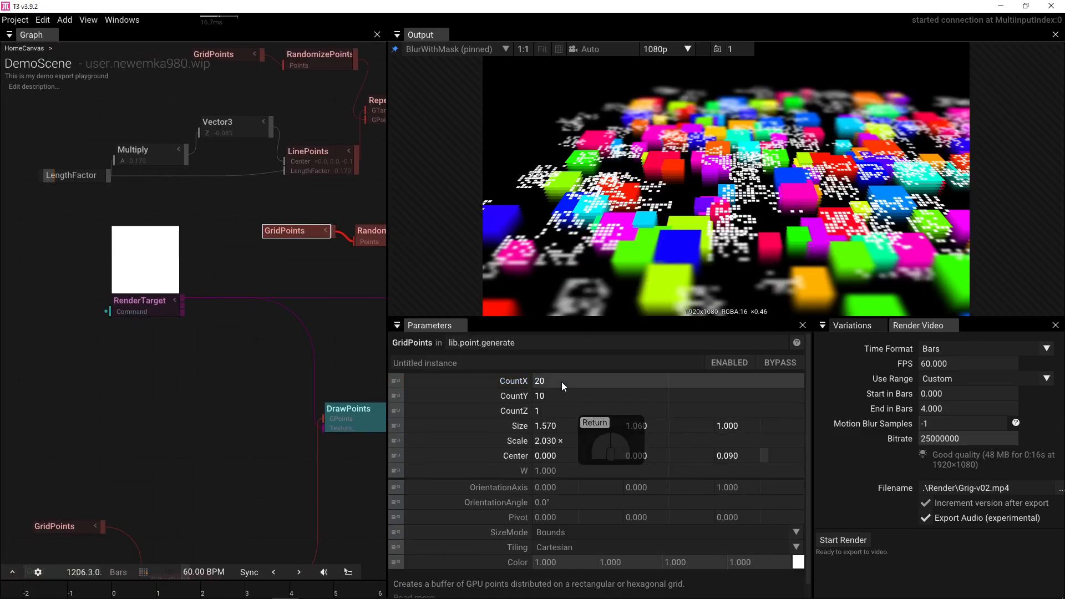
type("10")
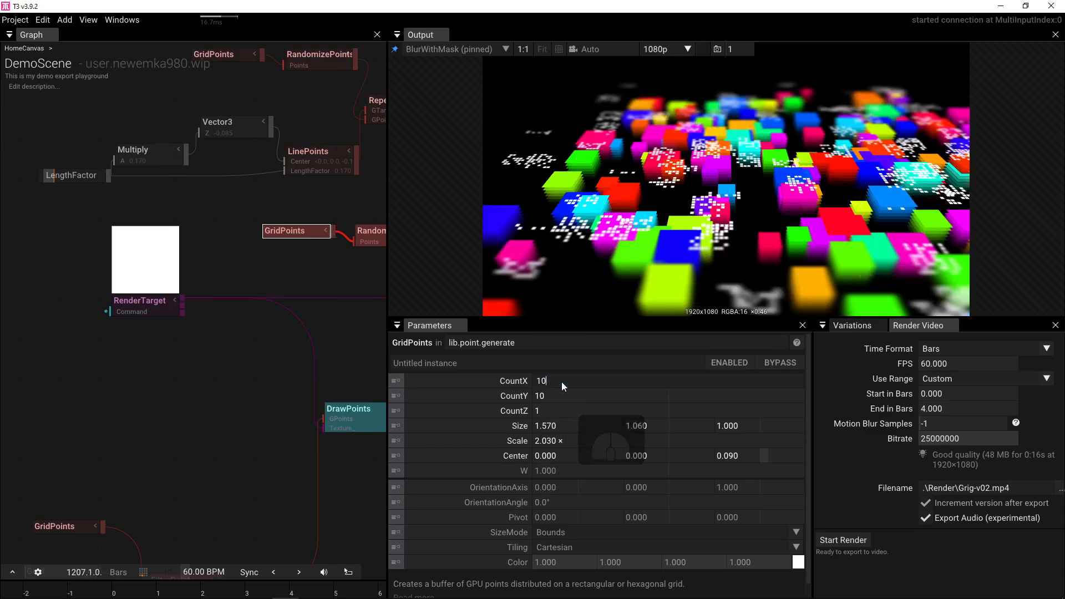
key("Return")
left_click(562, 382)
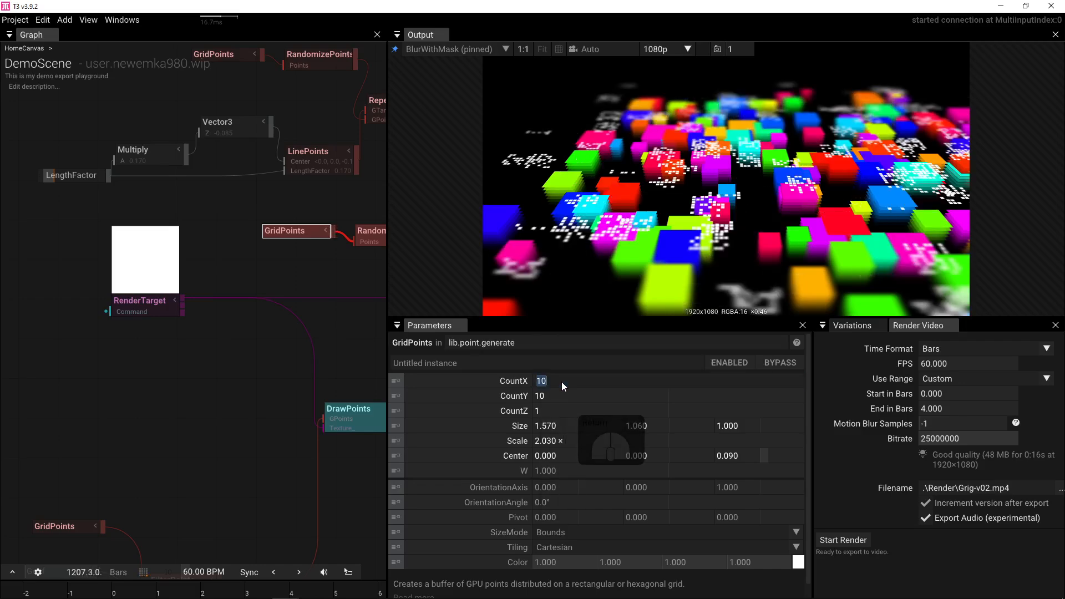
type("15")
key("Return")
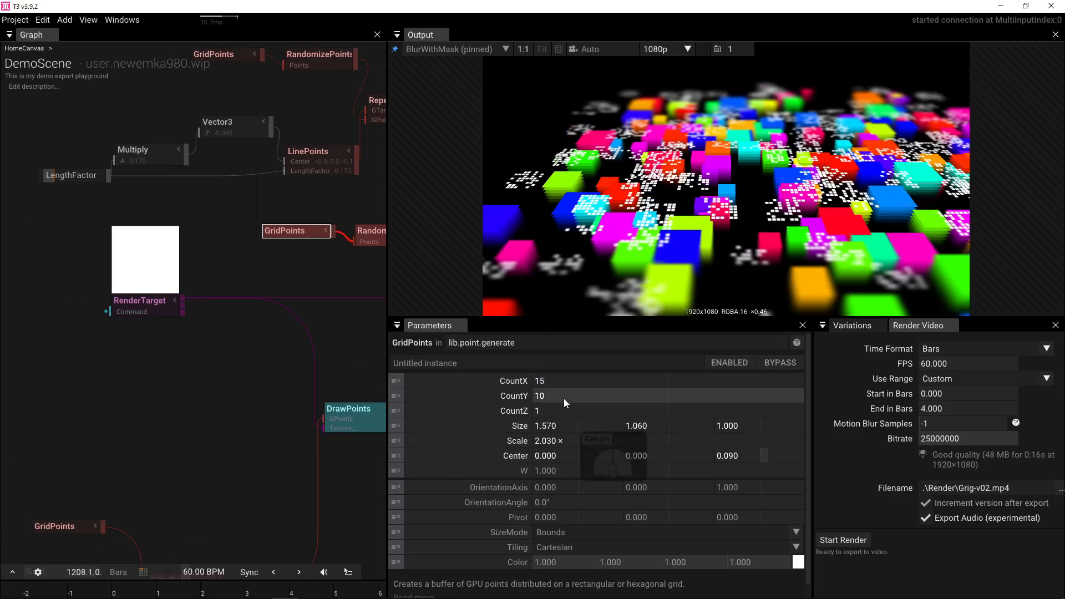
left_click(563, 398)
type("15")
key("Return")
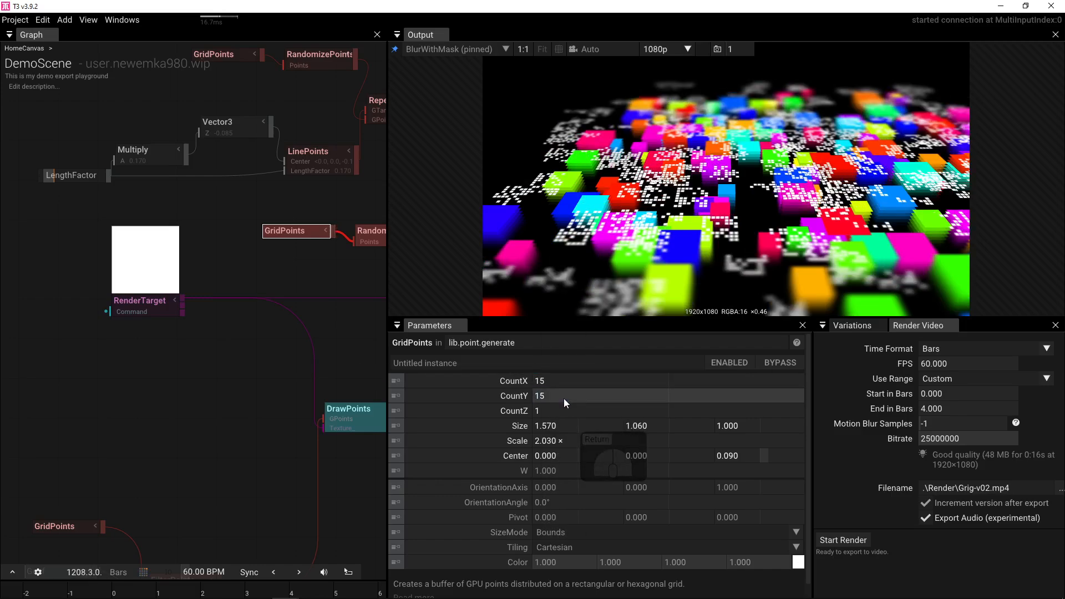
- Disconnect Get i's wire from FilterPoints' Count input
scroll(151, 260, "down", 5)
left_click_drag(296, 383, 216, 435)
scroll(255, 312, "up", 5)
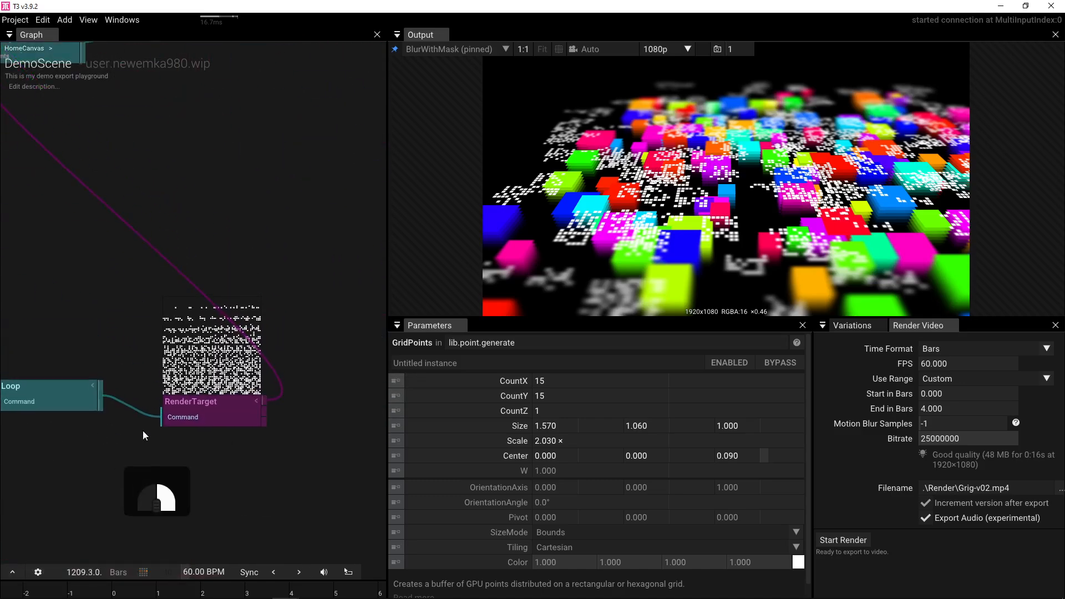
left_click_drag(103, 432, 219, 408)
scroll(167, 431, "up", 1)
scroll(219, 408, "down", 5)
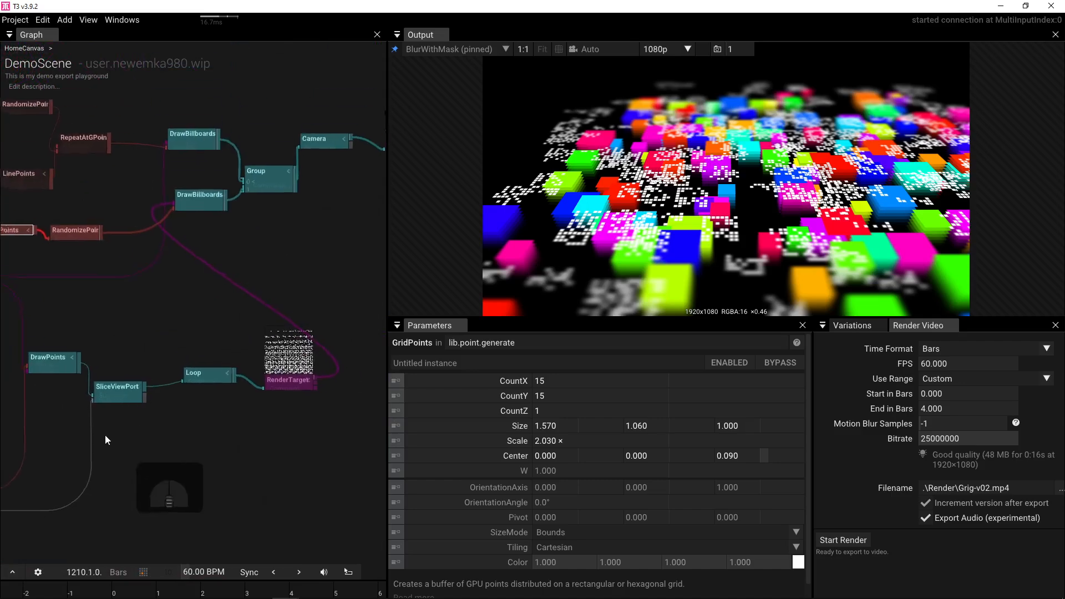
left_click_drag(56, 431, 172, 428)
scroll(77, 432, "up", 3)
left_click_drag(133, 394, 205, 377)
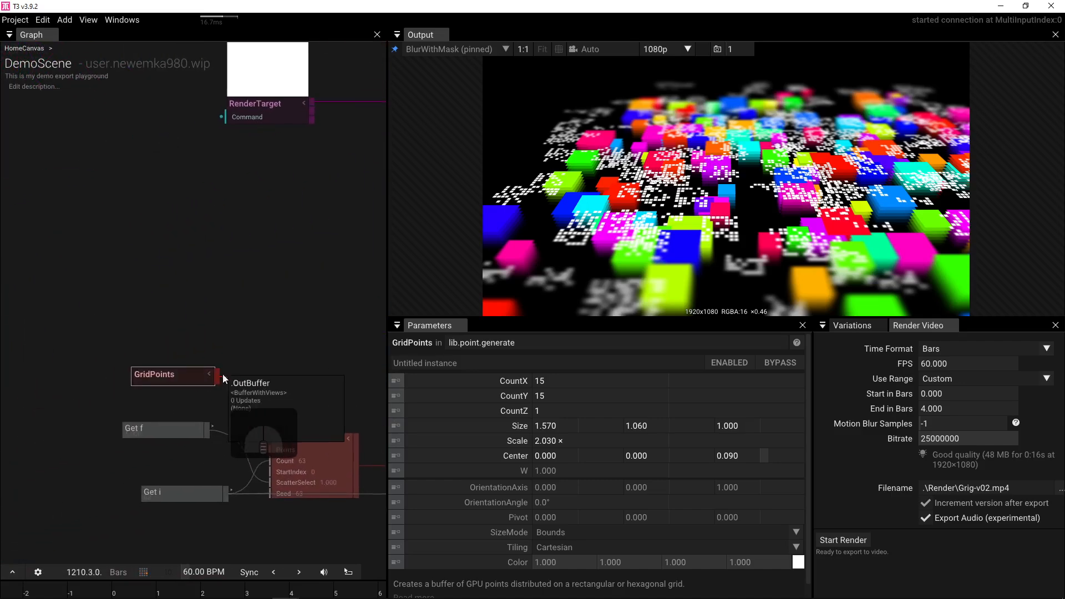
scroll(251, 378, "down", 2)
left_click_drag(264, 436, 217, 438)
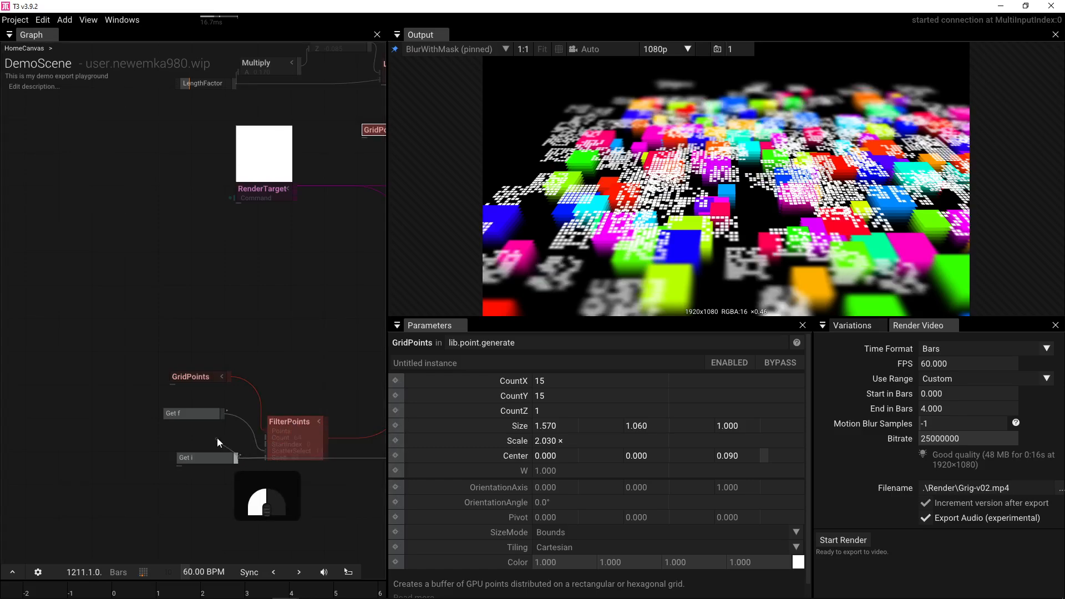
- Set the second GridPoints CountX and CountY to 6
left_click_drag(322, 344, 76, 342)
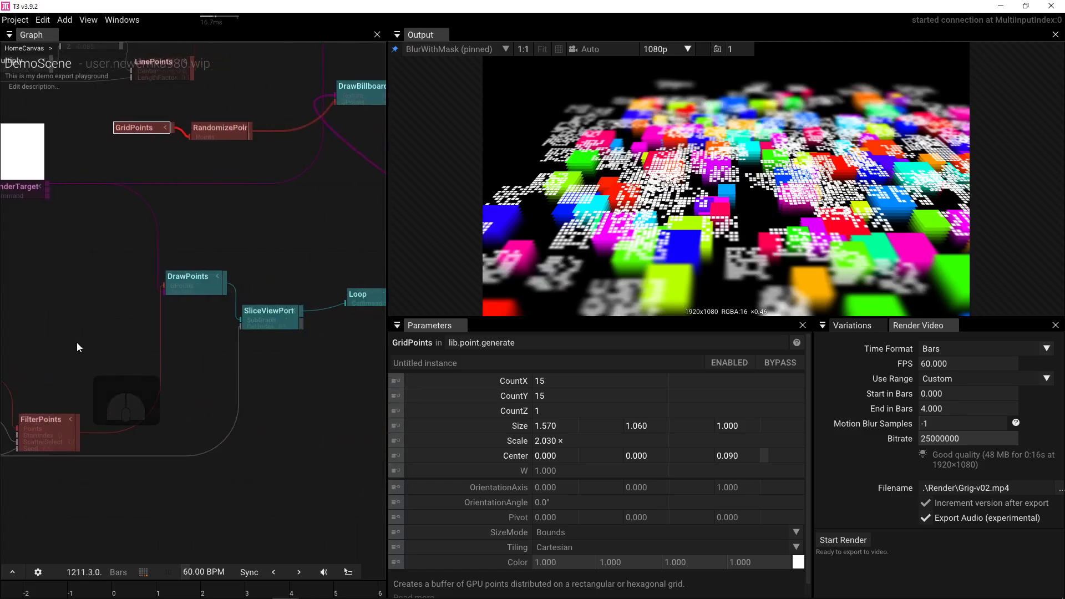
left_click_drag(298, 349, 215, 400)
scroll(216, 398, "up", 4)
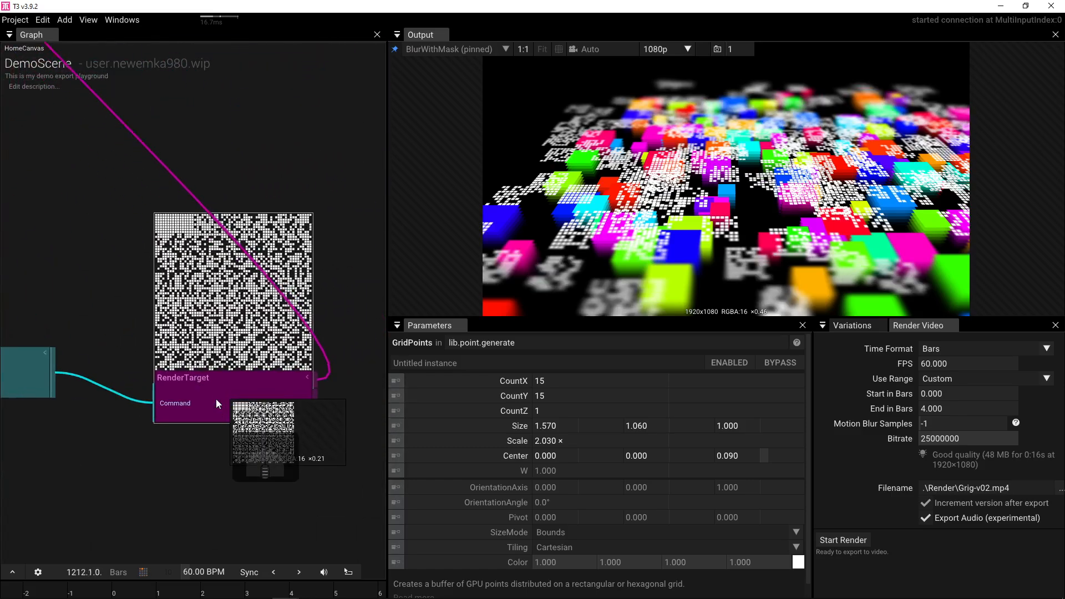
left_click_drag(92, 467, 181, 399)
left_click_drag(181, 400, 310, 390)
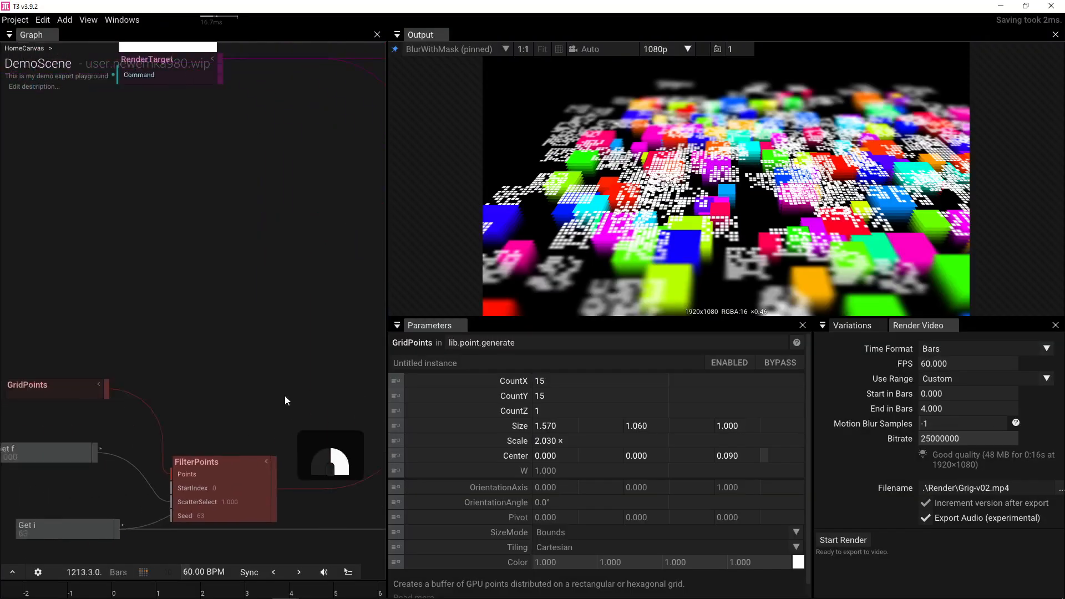
left_click(563, 384)
type("6")
key("Tab")
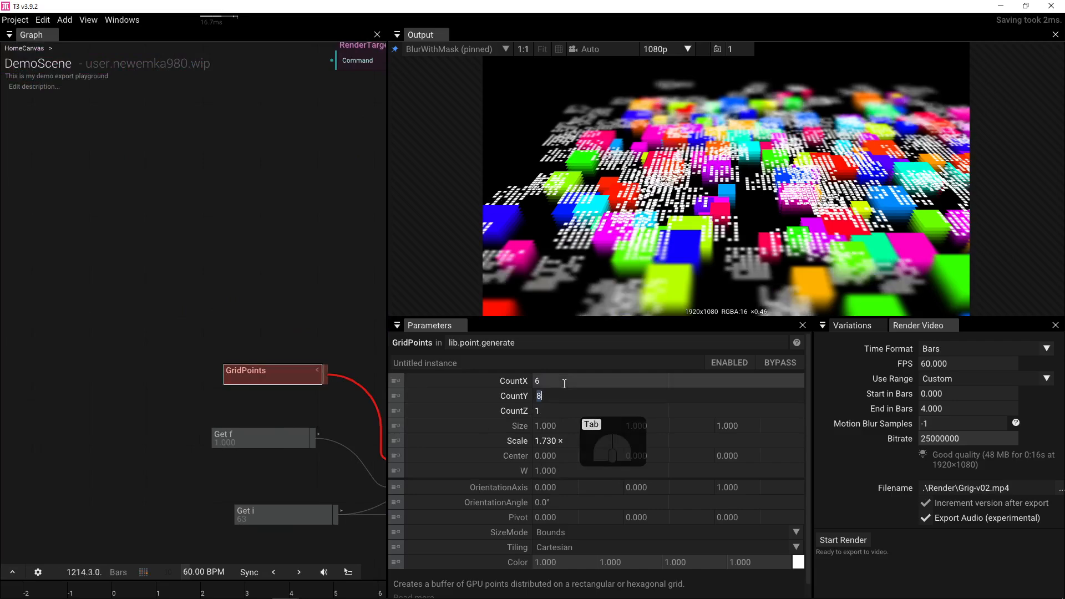
type("6")
key("Tab")
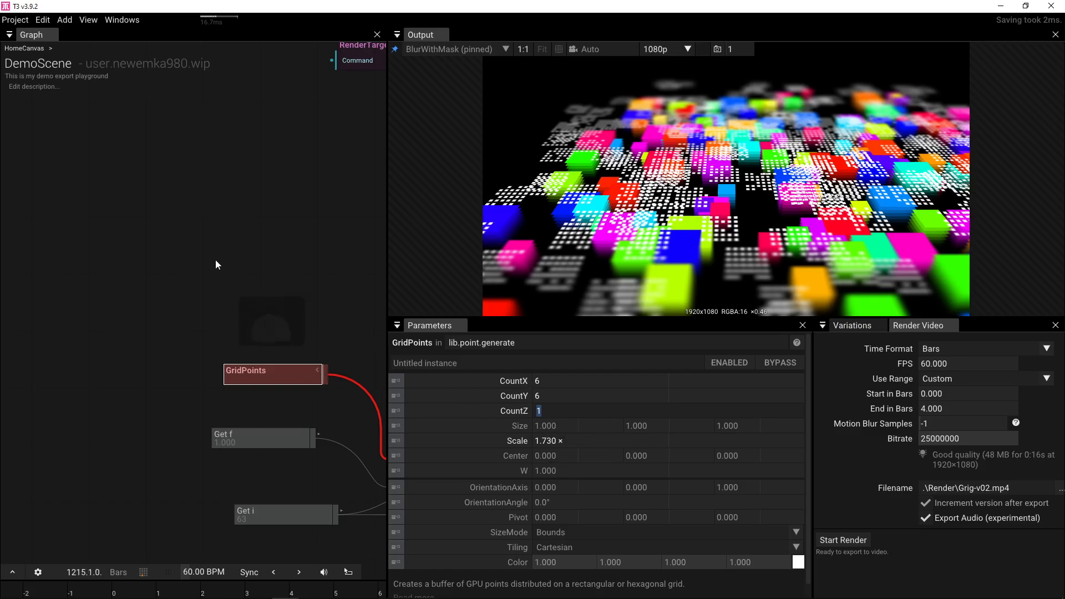
- Bring the lower RenderTarget node into view and select it
left_click_drag(289, 259, 143, 272)
left_click_drag(213, 278, 85, 254)
scroll(204, 268, "down", 3)
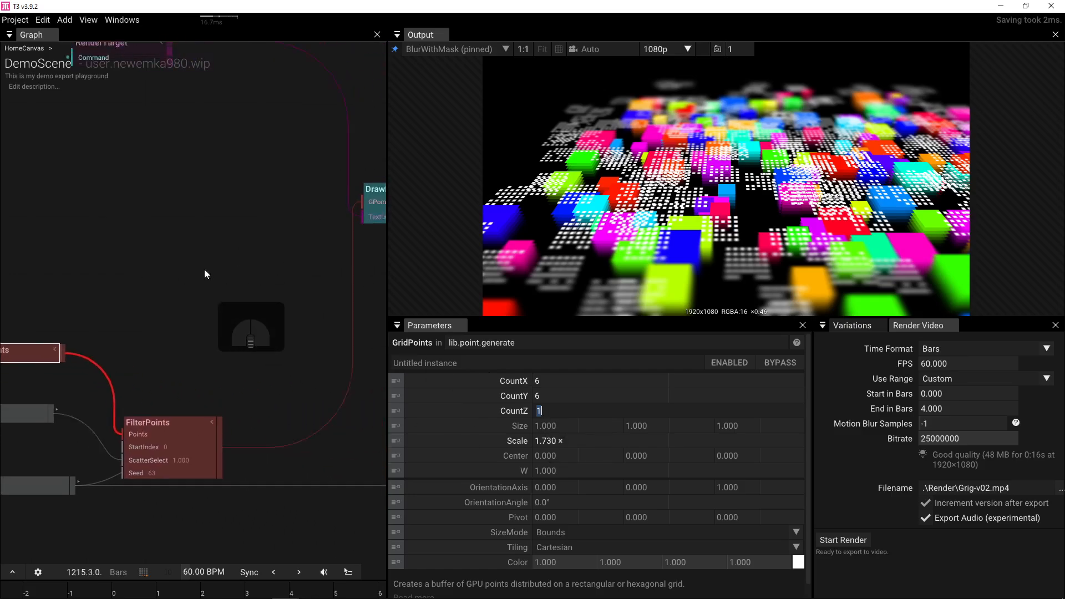
left_click_drag(158, 285, 32, 300)
left_click_drag(254, 293, 139, 349)
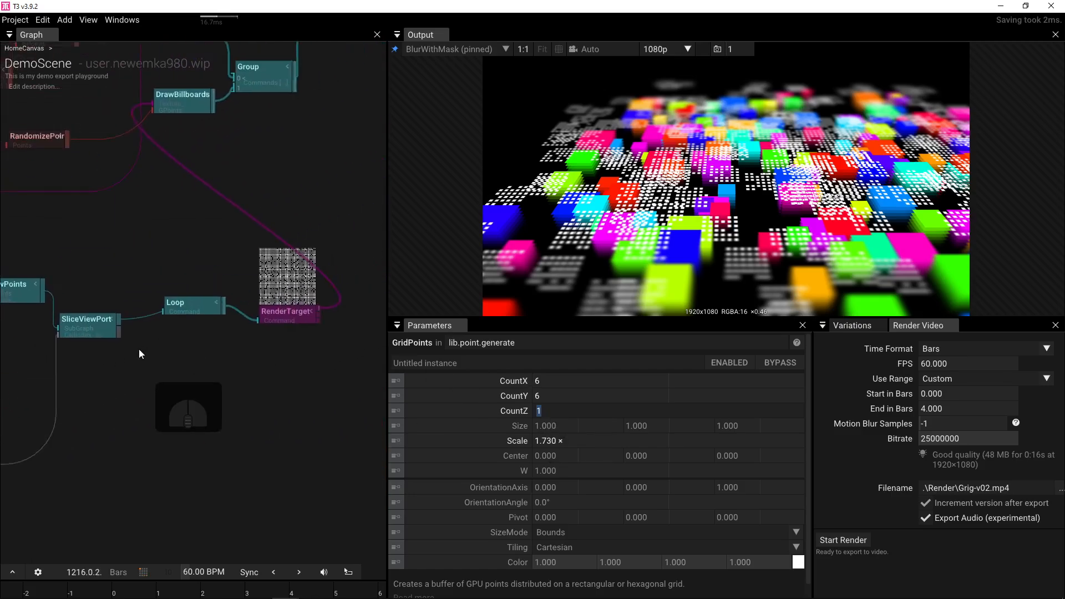
left_click(255, 316)
- Set the RenderTarget resolution to 1024×1024 with No_MSAA multisampling
key("p")
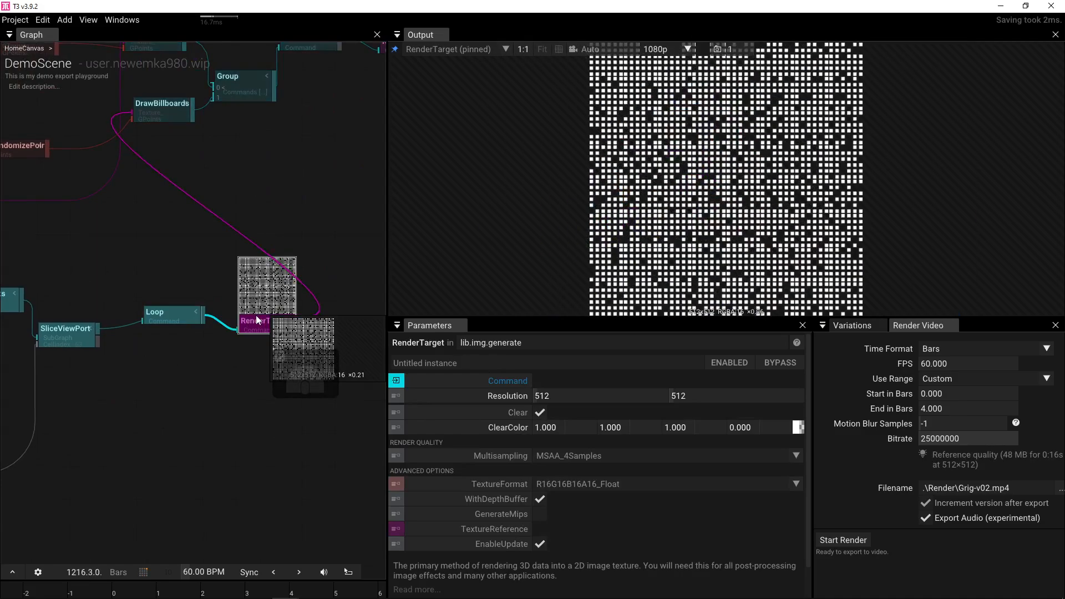
left_click_drag(68, 414, 244, 411)
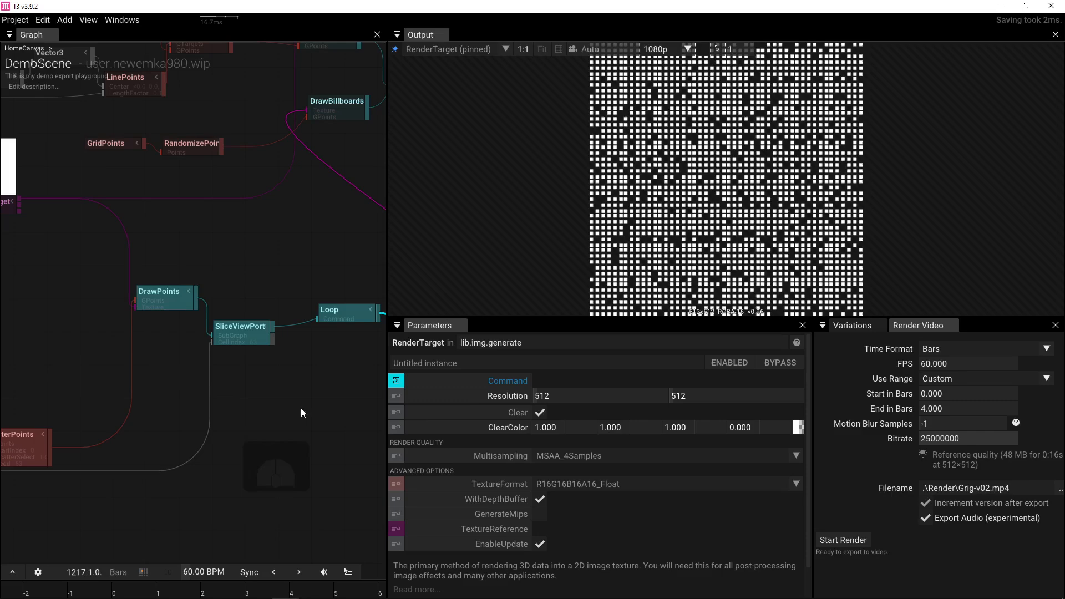
left_click(575, 394)
type("1024")
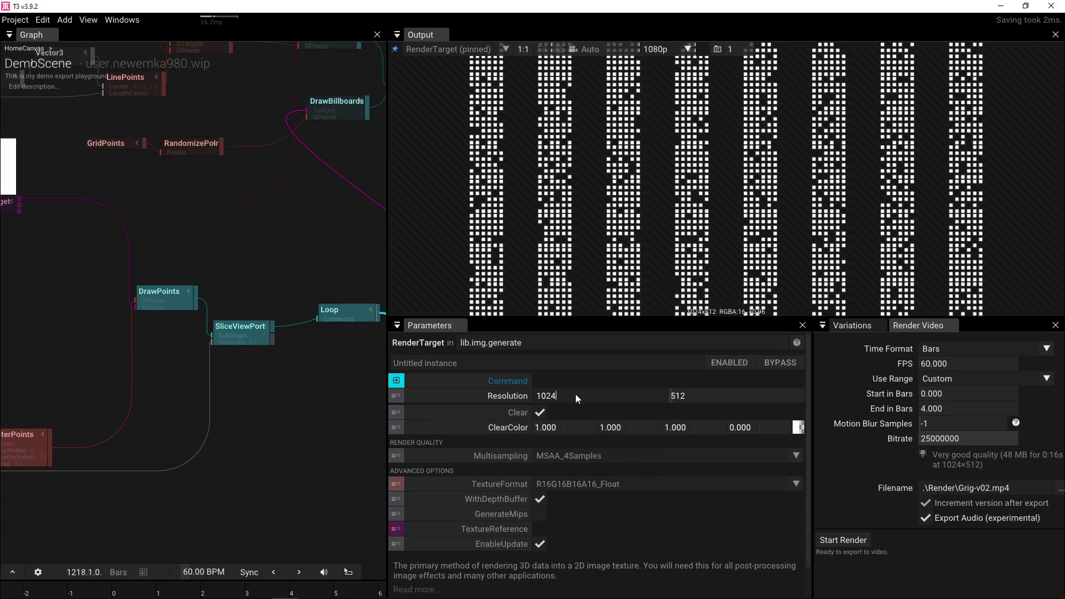
left_click(714, 394)
type("1024")
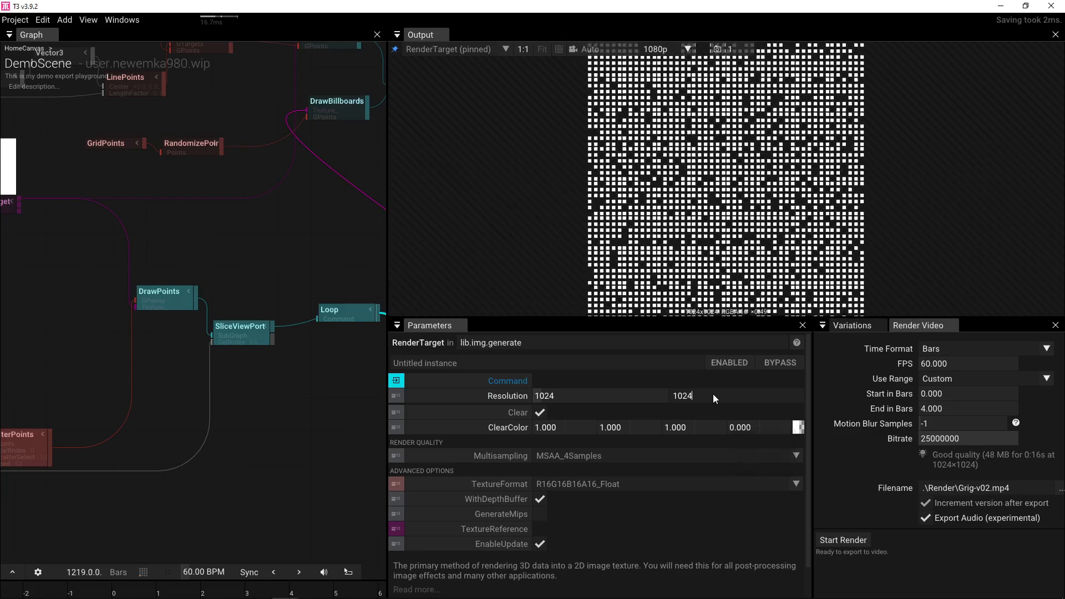
key("Return")
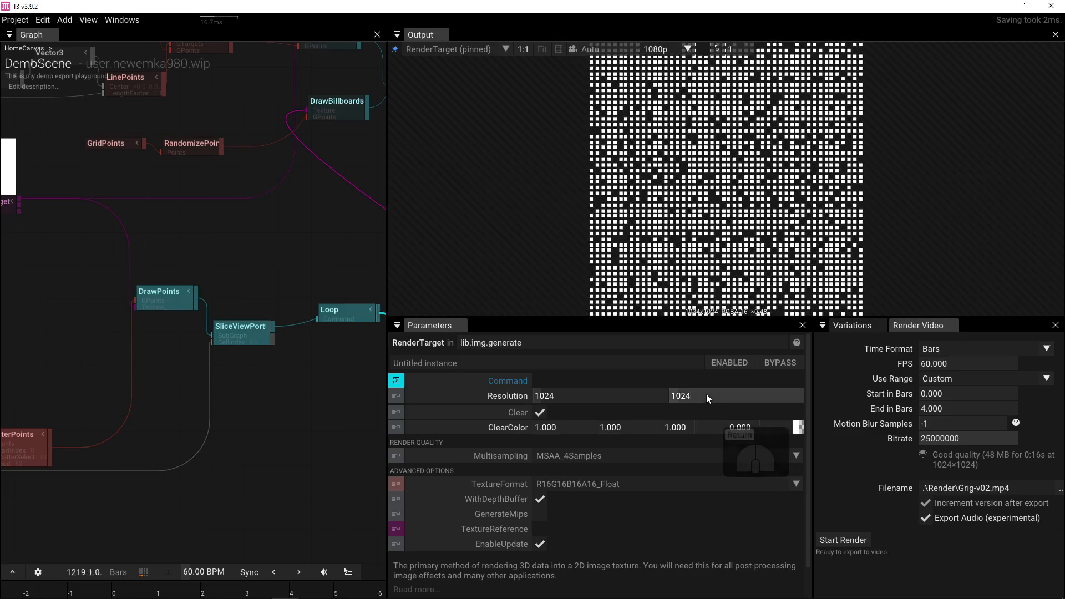
left_click_drag(174, 398, 339, 376)
left_click_drag(166, 371, 257, 362)
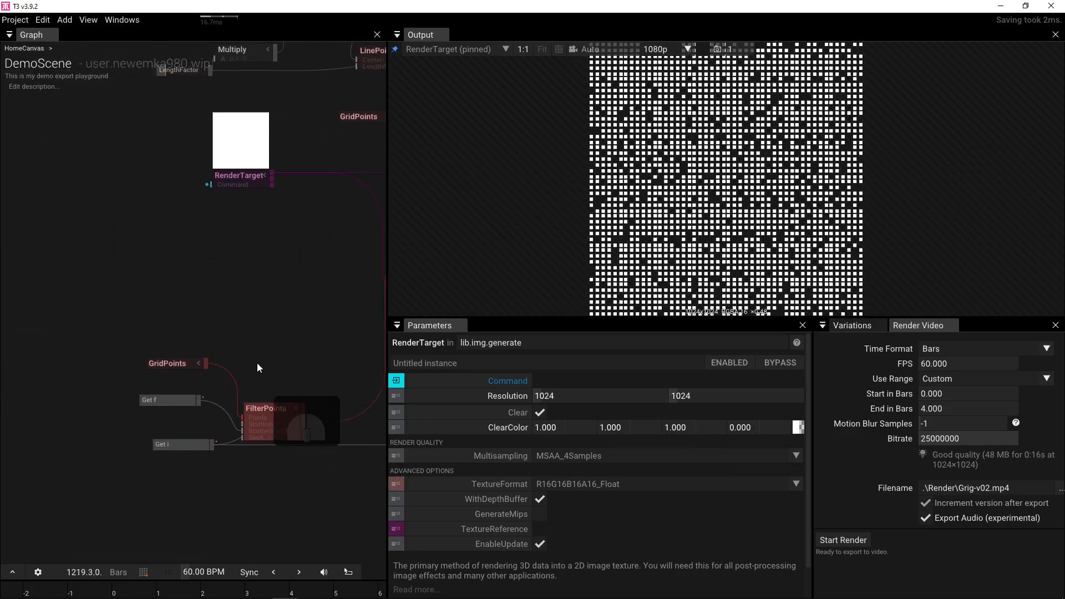
scroll(256, 363, "up", 2)
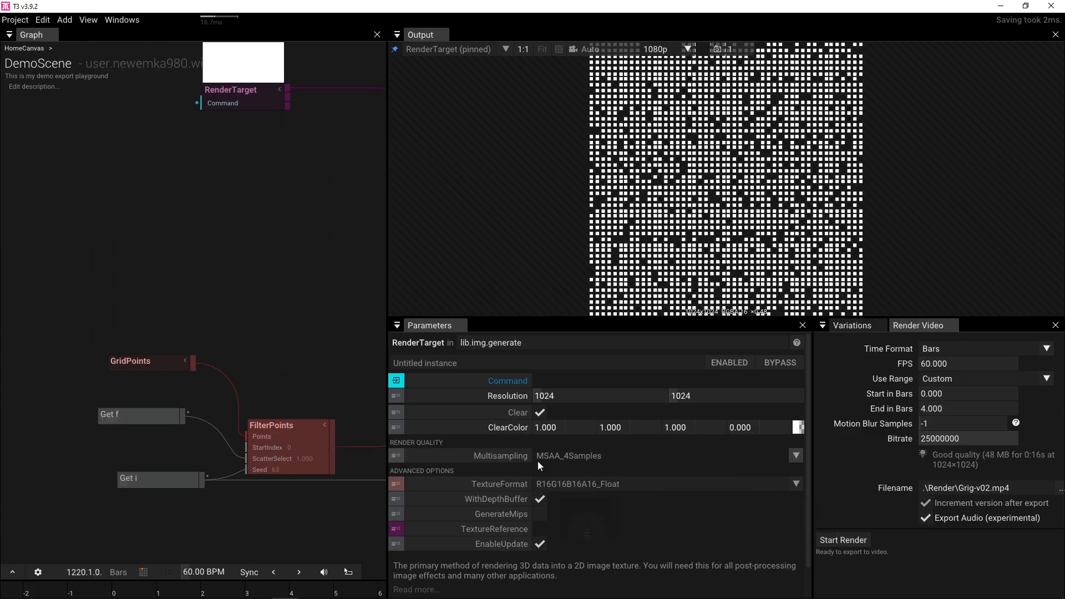
left_click(797, 455)
left_click(729, 471)
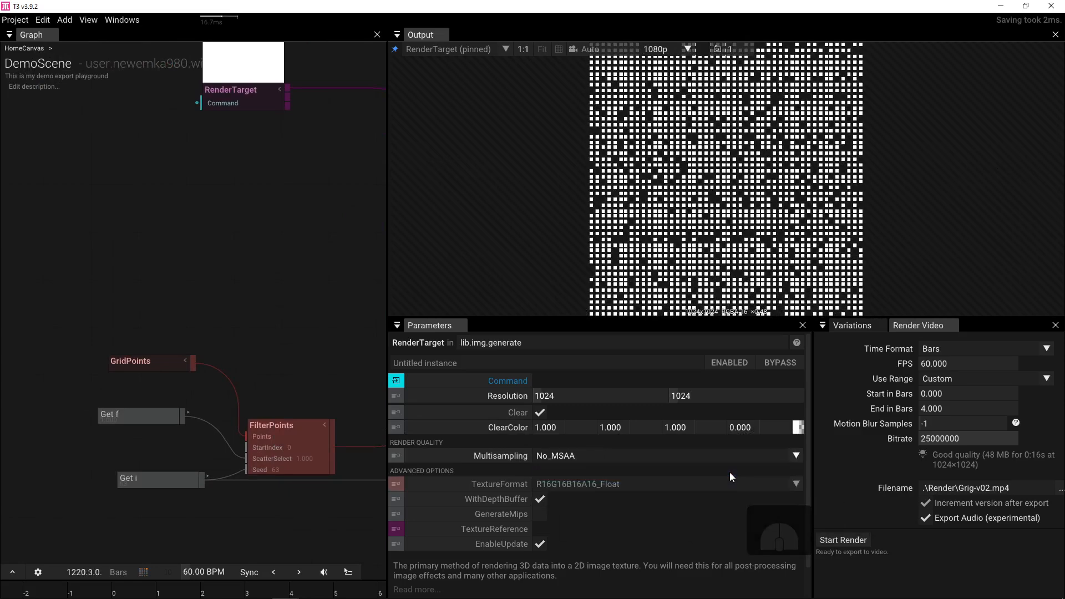
- Lower the GridPoints Scale from 1.730 to 1.380
left_click(155, 362)
left_click_drag(570, 442, 475, 442)
left_click_drag(208, 375, 147, 389)
- Set the DrawPoints point Size to 0.75
left_click(247, 320)
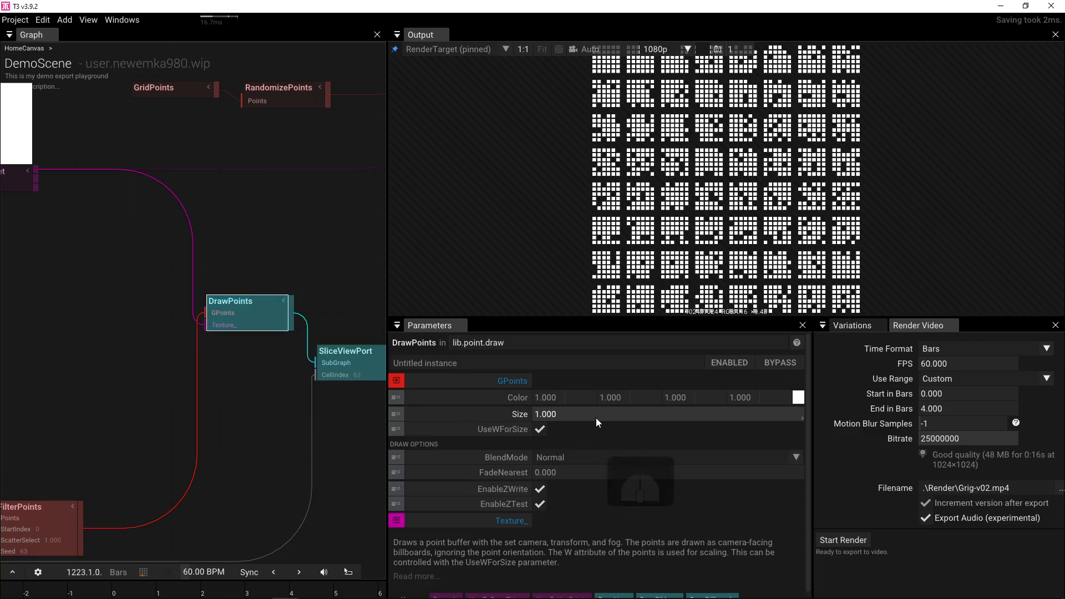
mouse_move(596, 417)
left_mouse_down()
mouse_move(451, 419)
mouse_move(596, 420)
left_mouse_up()
left_click(610, 414)
type(".75")
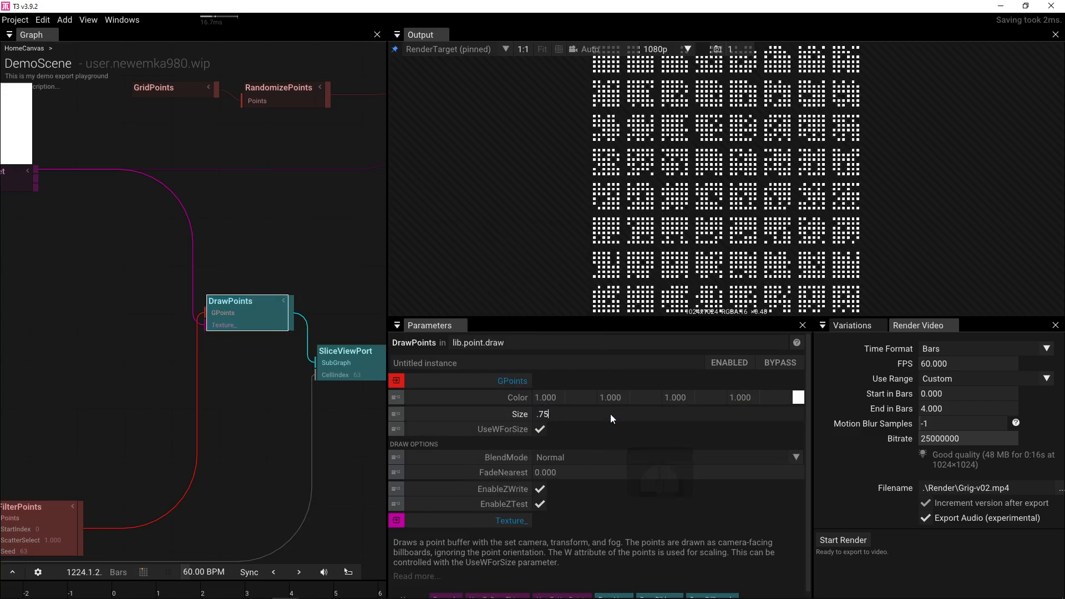
key("Return")
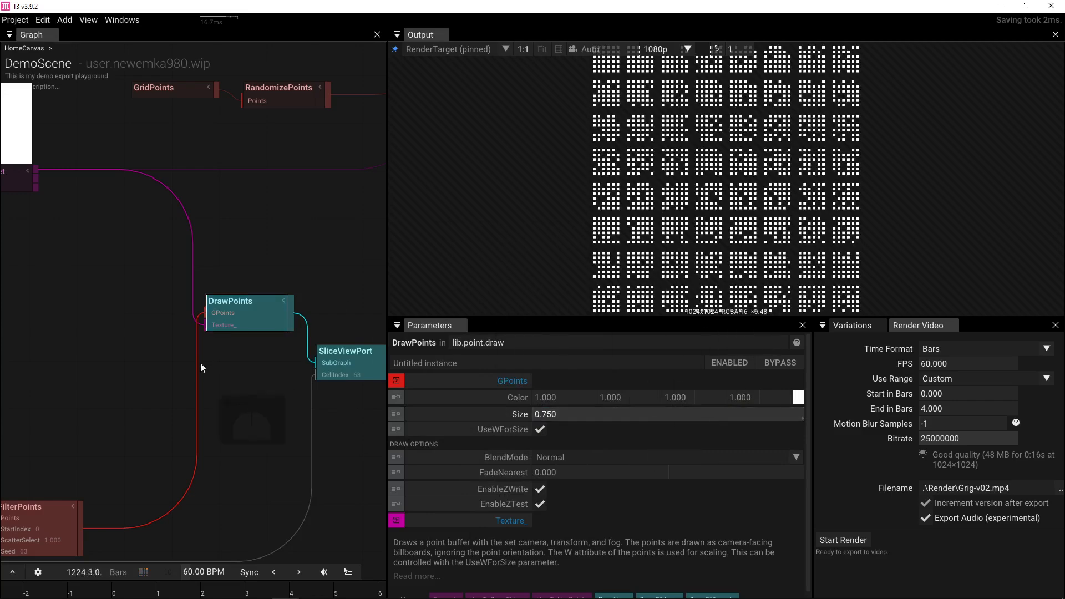
- Set FilterPoints Count to 18 by entering 6*6 then 36/2, and scrub StartIndex
scroll(201, 338, "down", 3)
left_click(182, 404)
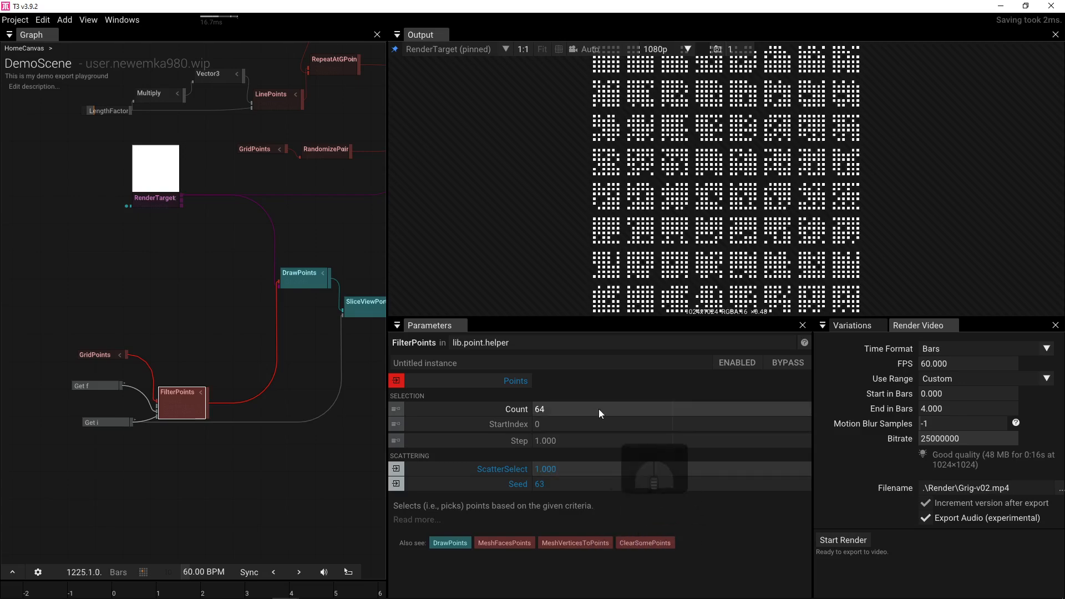
left_click(108, 355)
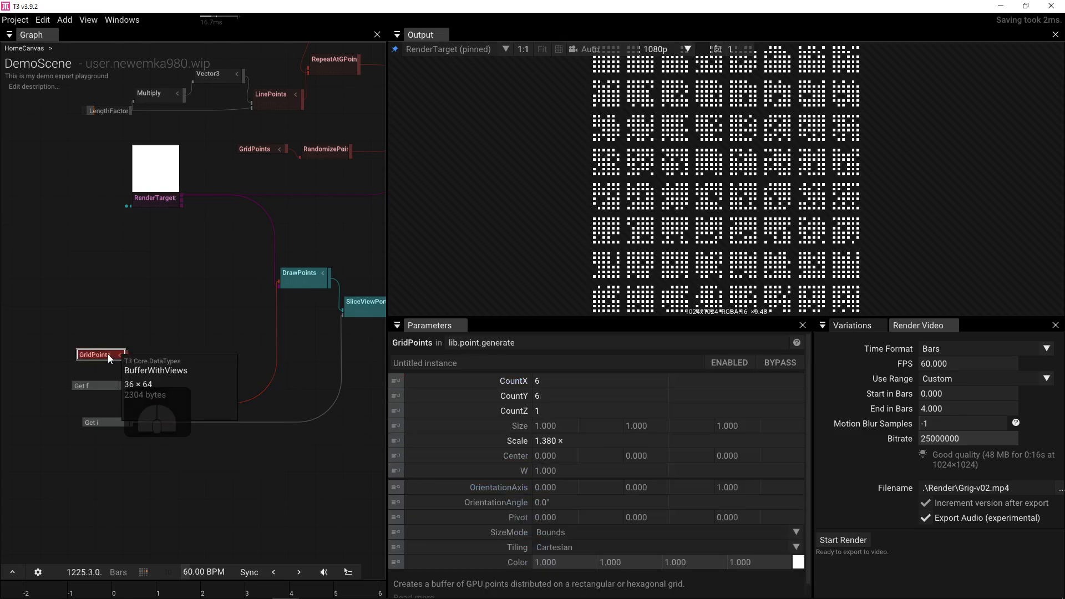
left_click(186, 401)
left_click(562, 414)
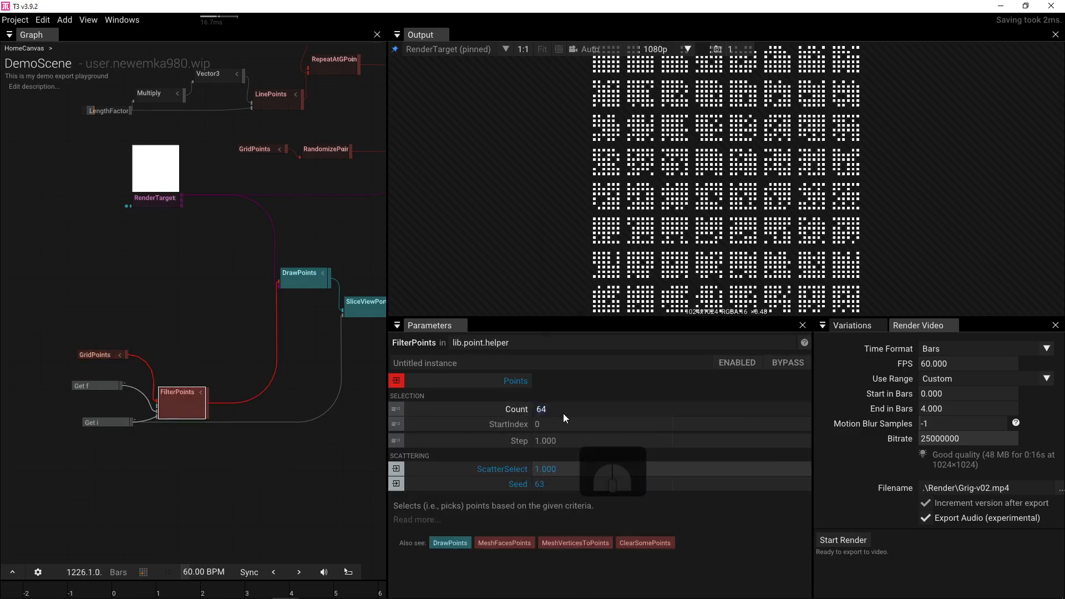
type("6")
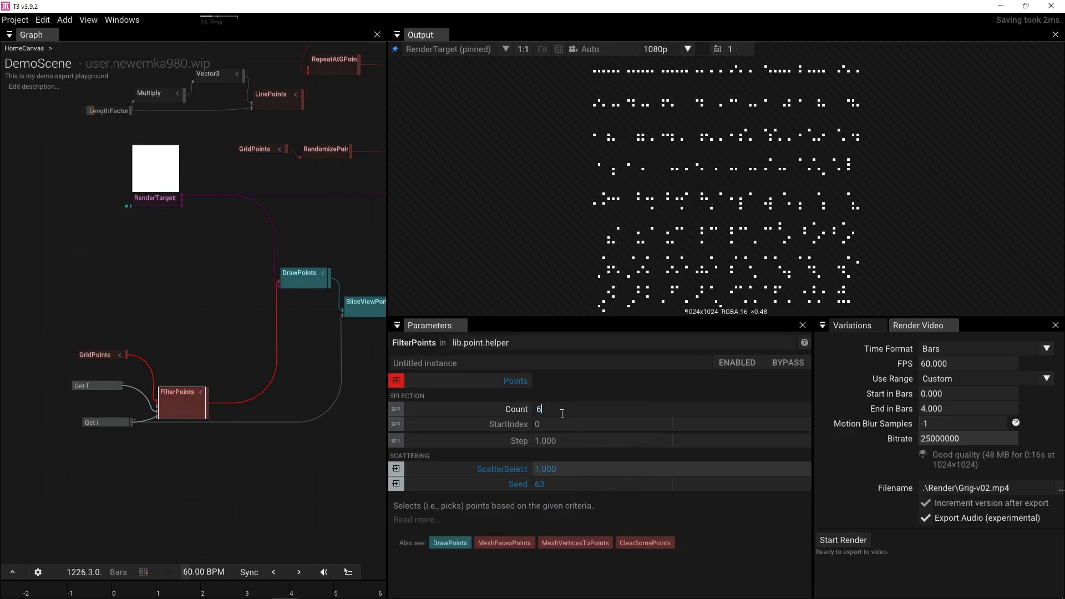
type("*6")
key("Return")
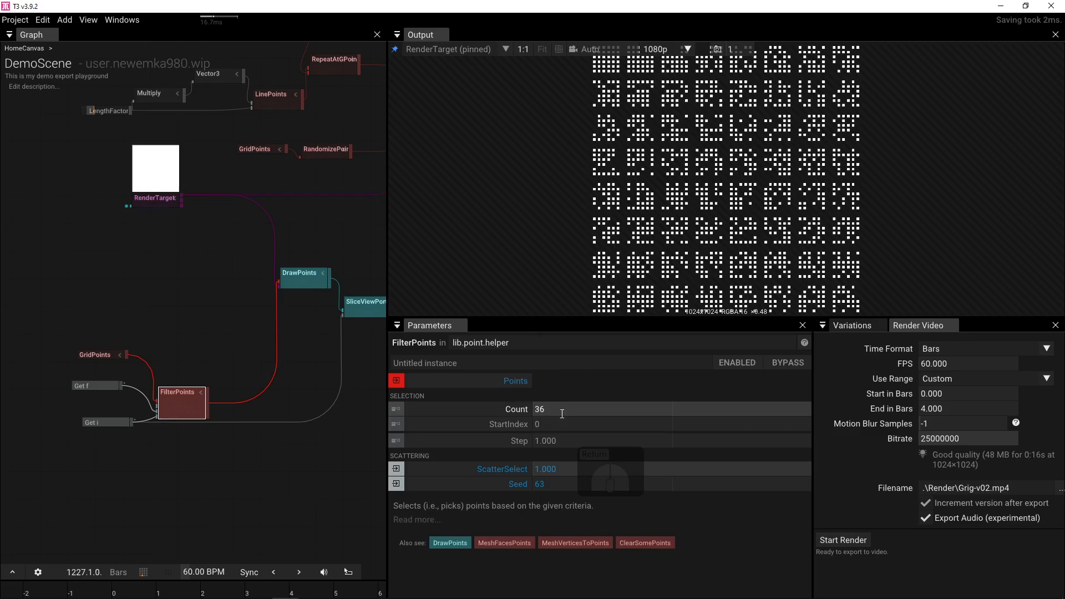
left_click(562, 414)
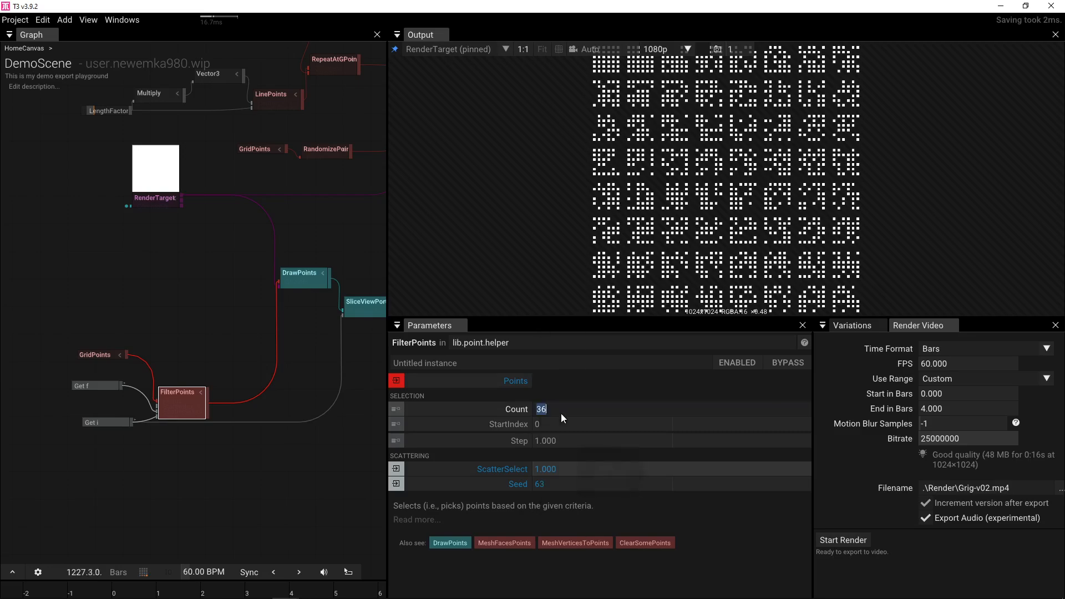
left_click(569, 408)
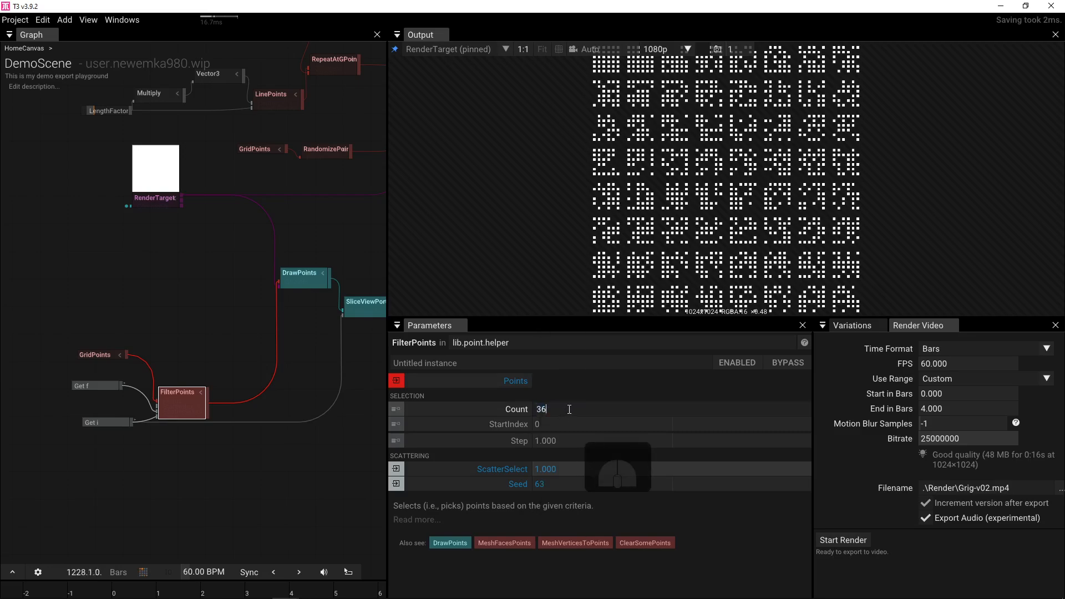
type("/2")
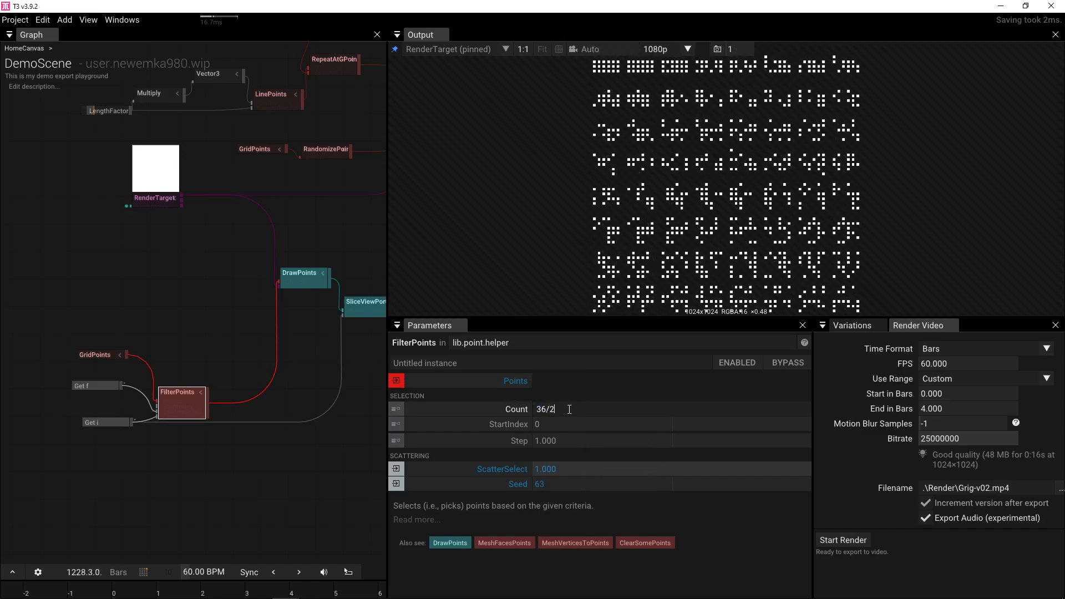
key("Return")
scroll(638, 193, "down", 1)
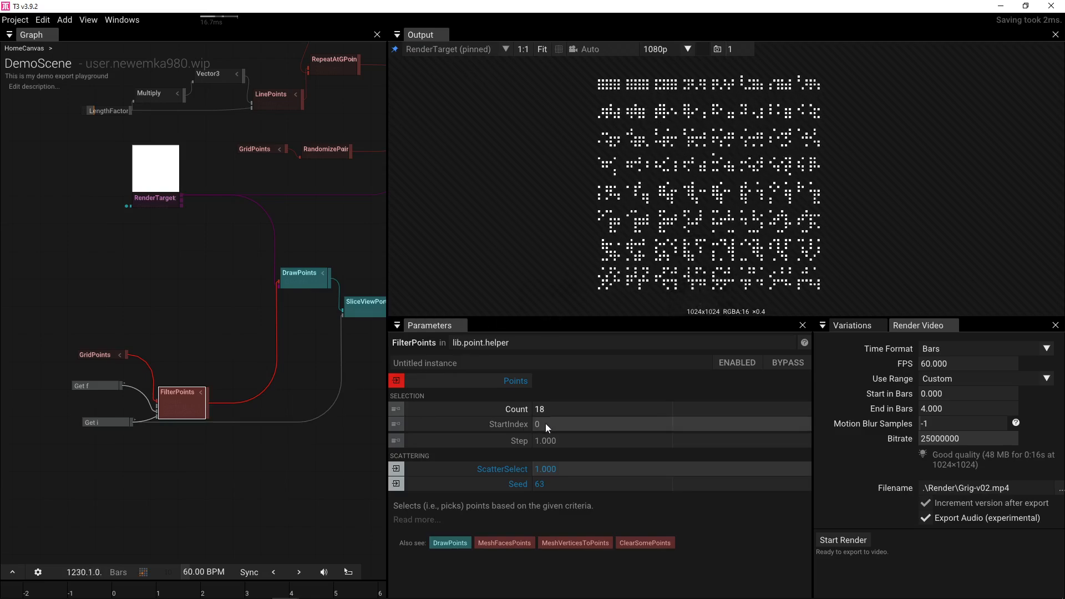
left_click_drag(556, 424, 428, 422)
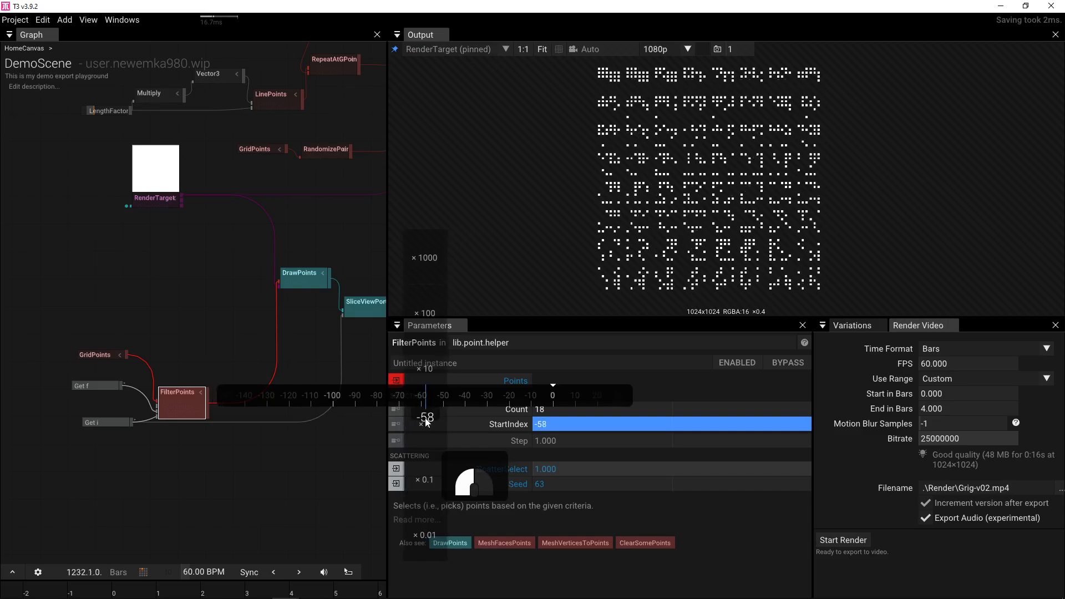
- Reset FilterPoints StartIndex to 0, then raise it to 10
left_click_drag(427, 422, 427, 422)
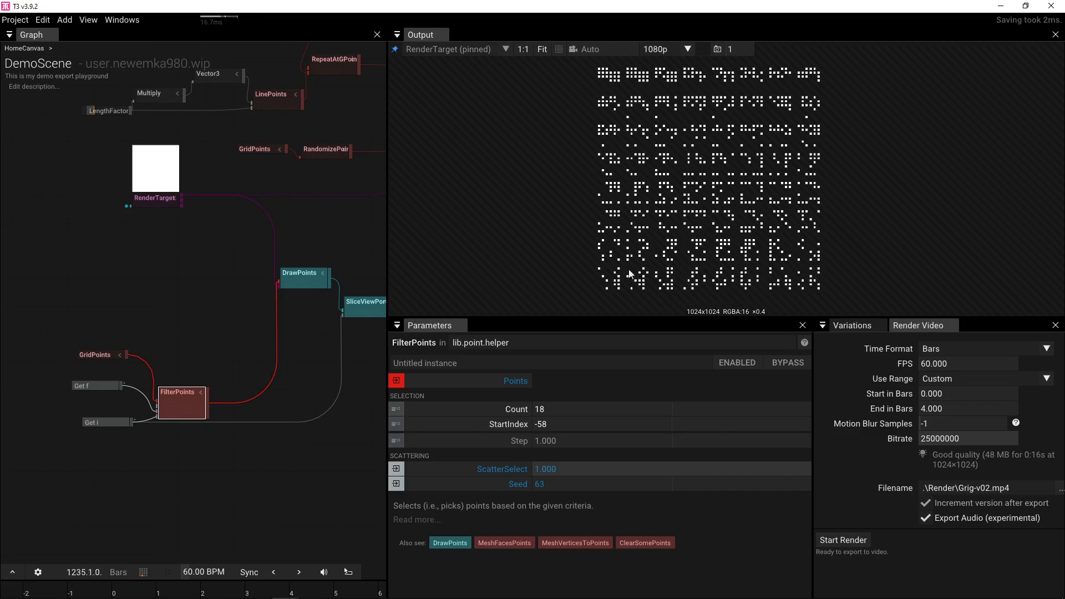
left_click(410, 424)
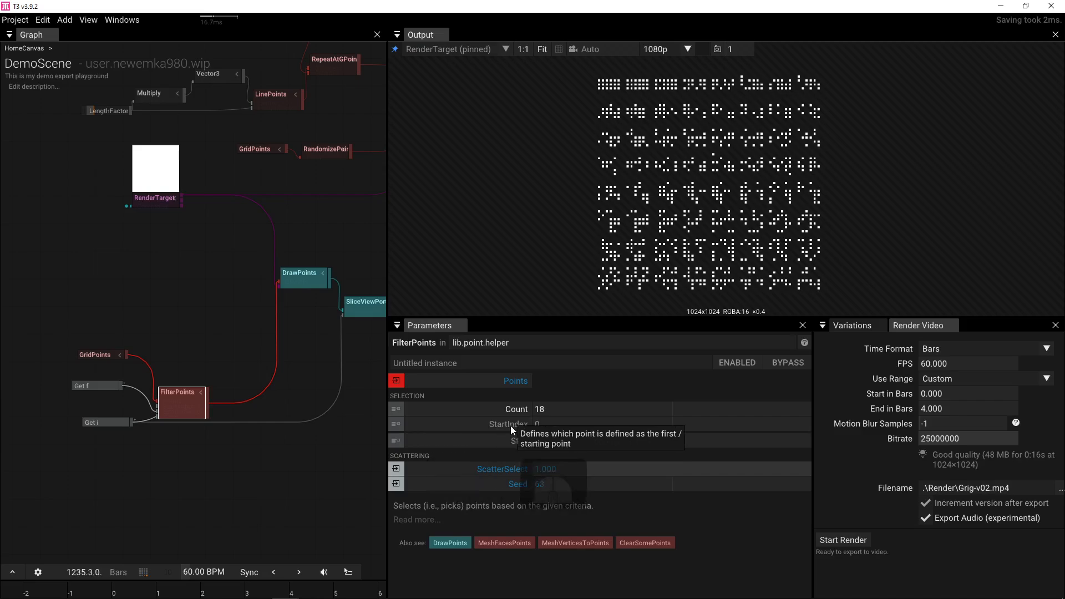
left_click_drag(545, 423, 574, 422)
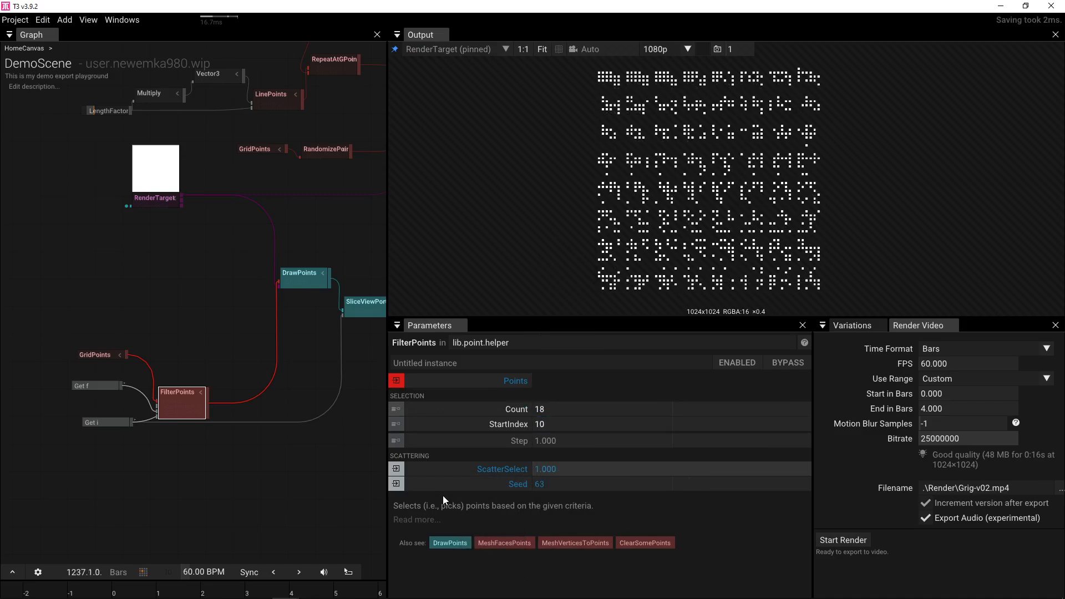
- Move the Get i node aside and bring up the node search on the graph
scroll(185, 360, "up", 3)
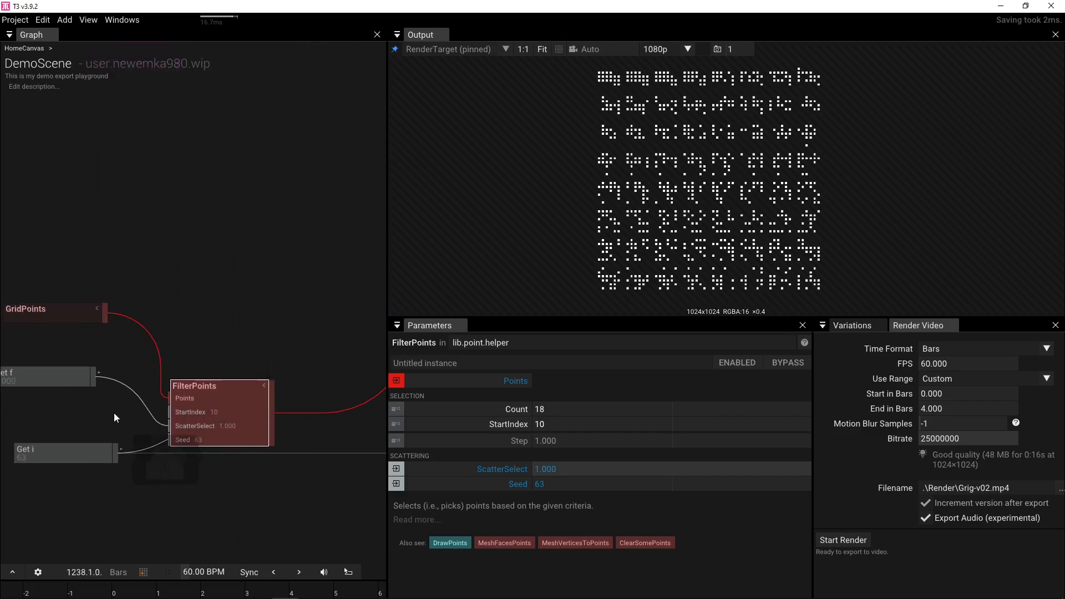
left_click_drag(78, 457, 174, 407)
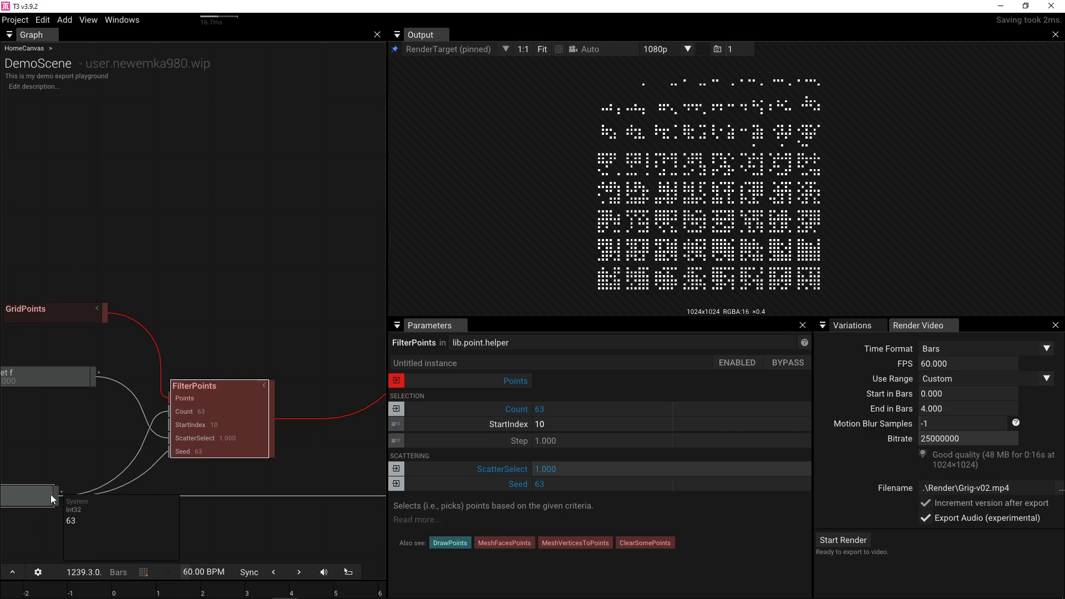
double_click(61, 442)
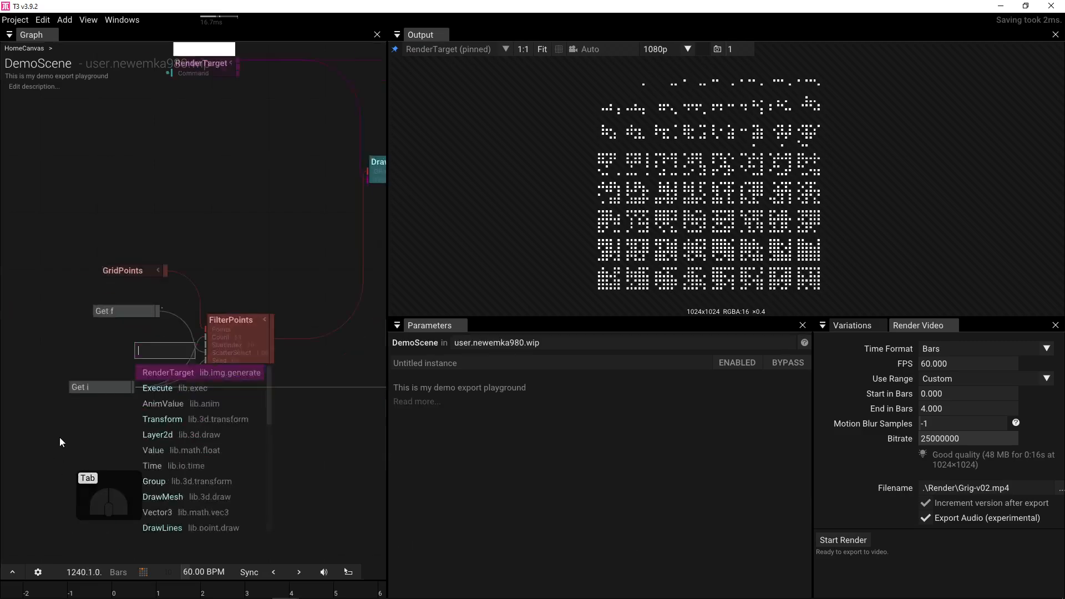
- Add an AddInts node below Get f driving FilterPoints StartIndex, with Input2 set to 4
type("add")
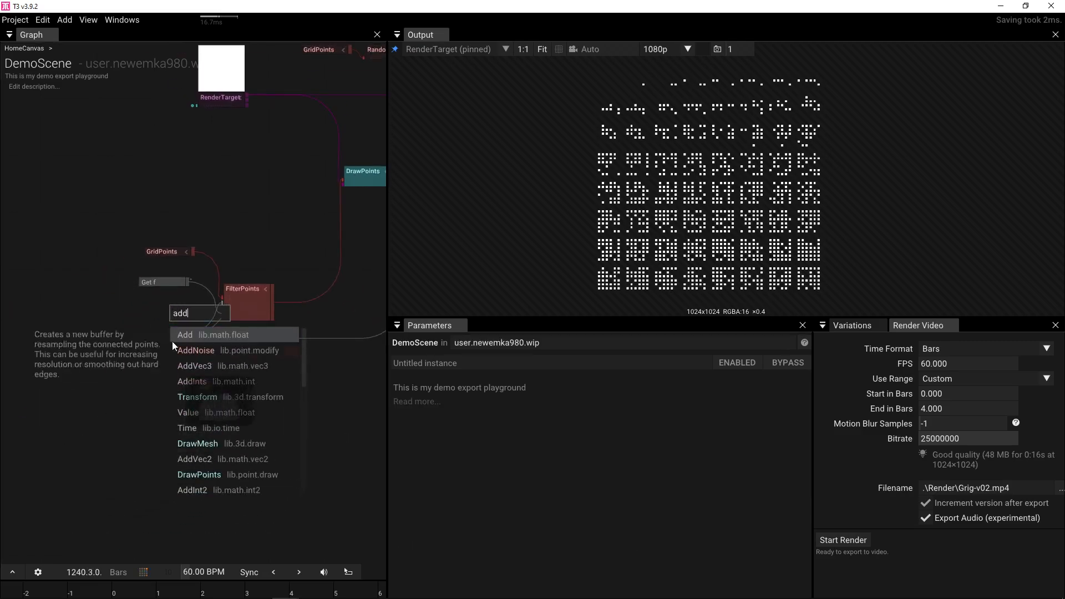
left_click(192, 382)
left_click_drag(192, 319, 112, 305)
scroll(167, 321, "up", 3)
left_click_drag(194, 305, 238, 355)
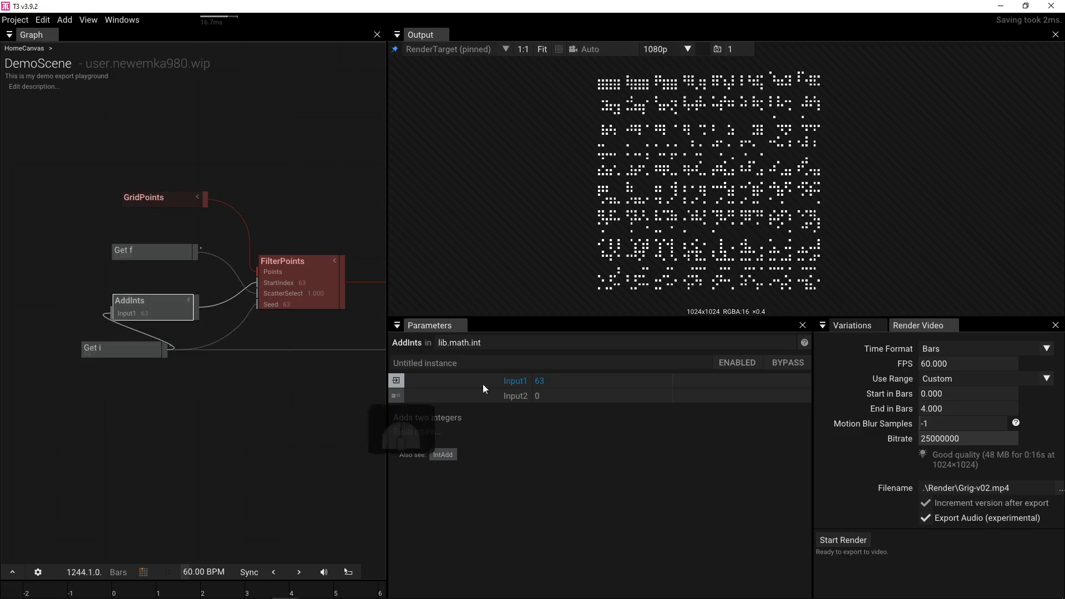
left_click_drag(537, 396, 594, 382)
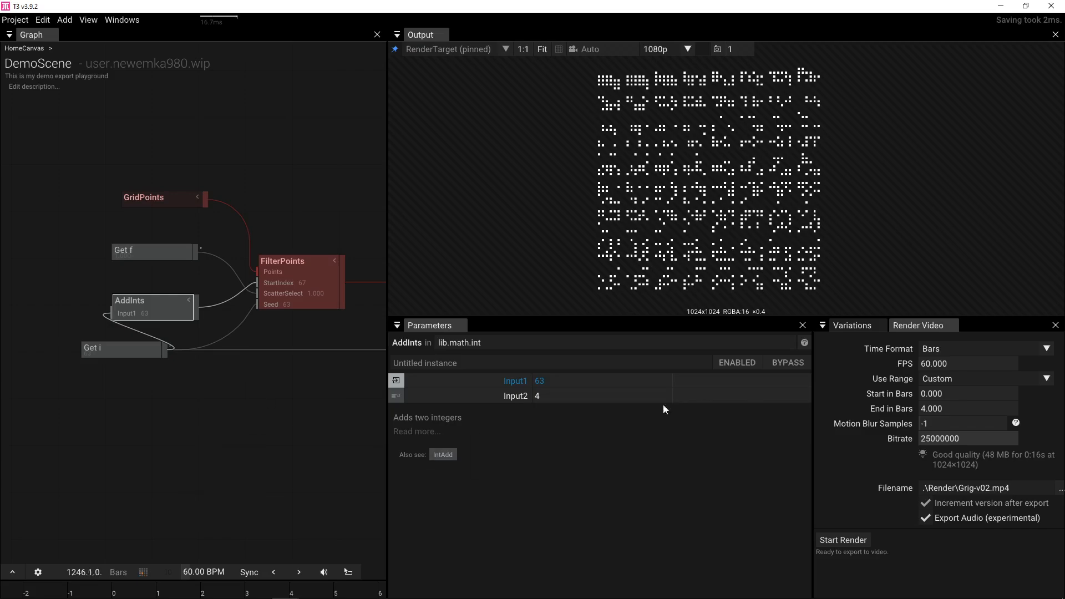
scroll(244, 348, "down", 2)
- Preview BlurWithMask's output and change its blur Size from 1.5 to 1
left_click_drag(373, 218, 238, 324)
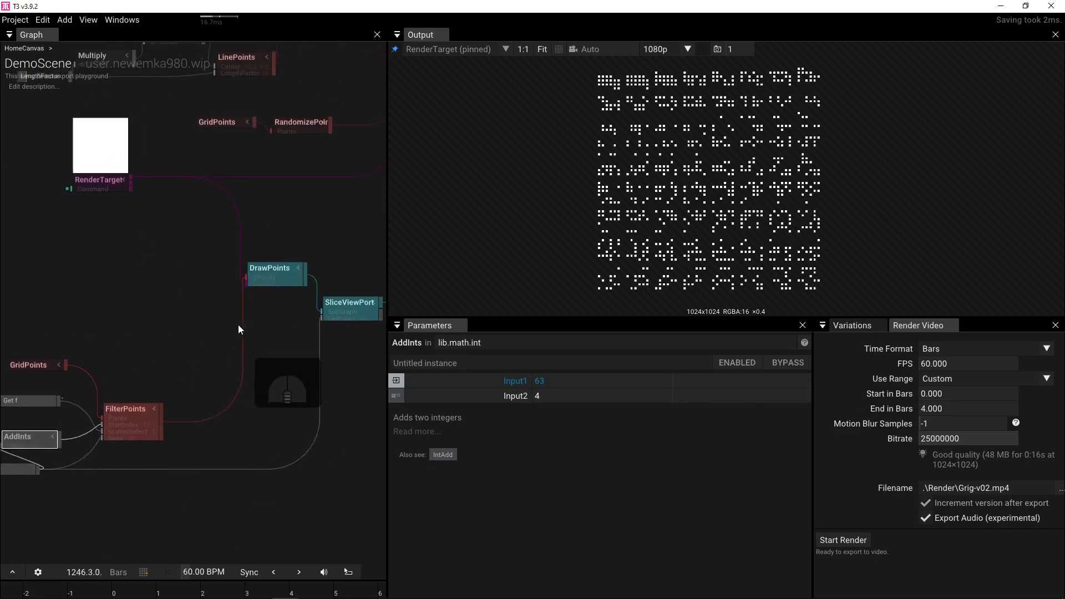
left_click_drag(373, 239, 195, 335)
left_click_drag(380, 327, 322, 438)
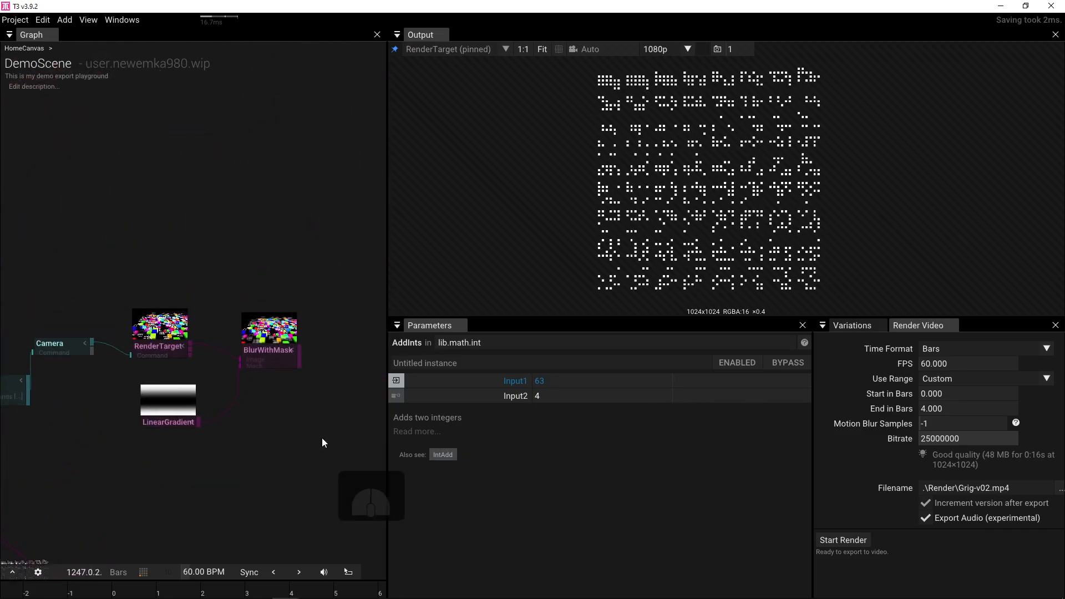
left_click(287, 356)
left_click(272, 355)
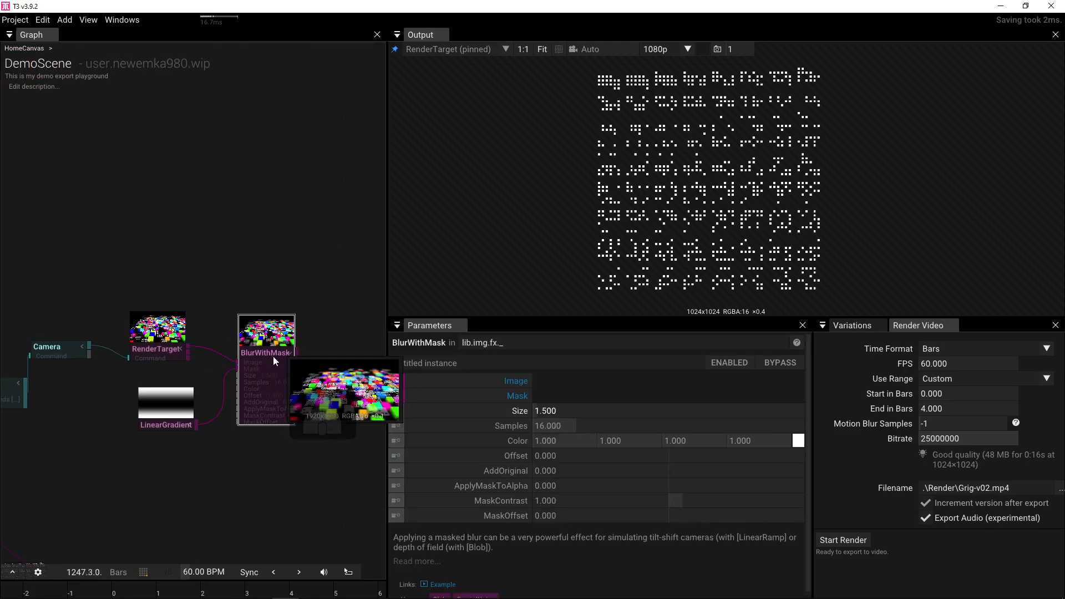
key("p")
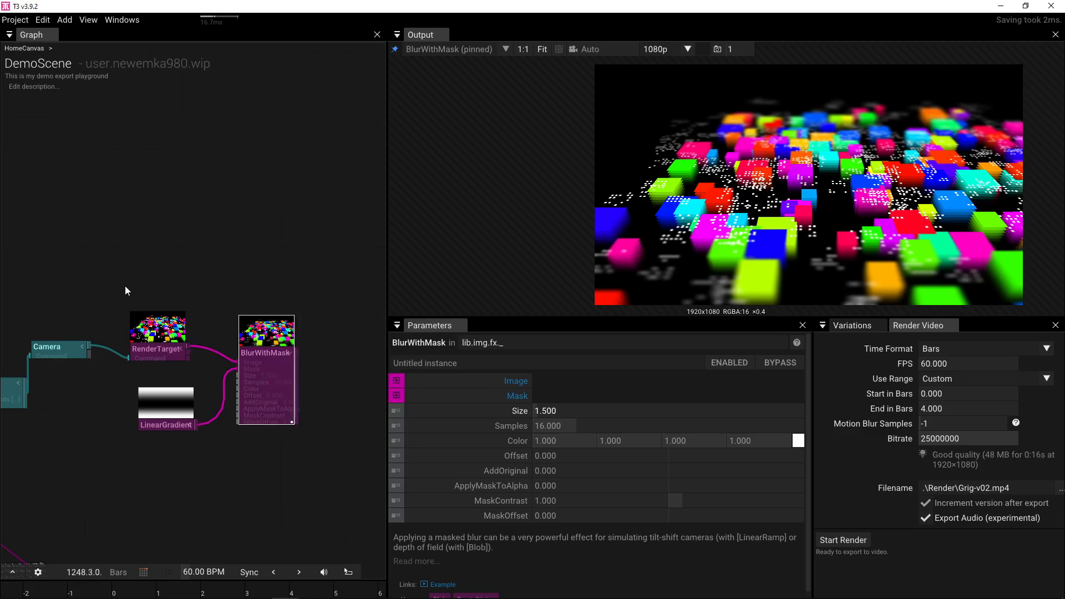
left_click_drag(137, 288, 256, 286)
left_click_drag(292, 390, 186, 388)
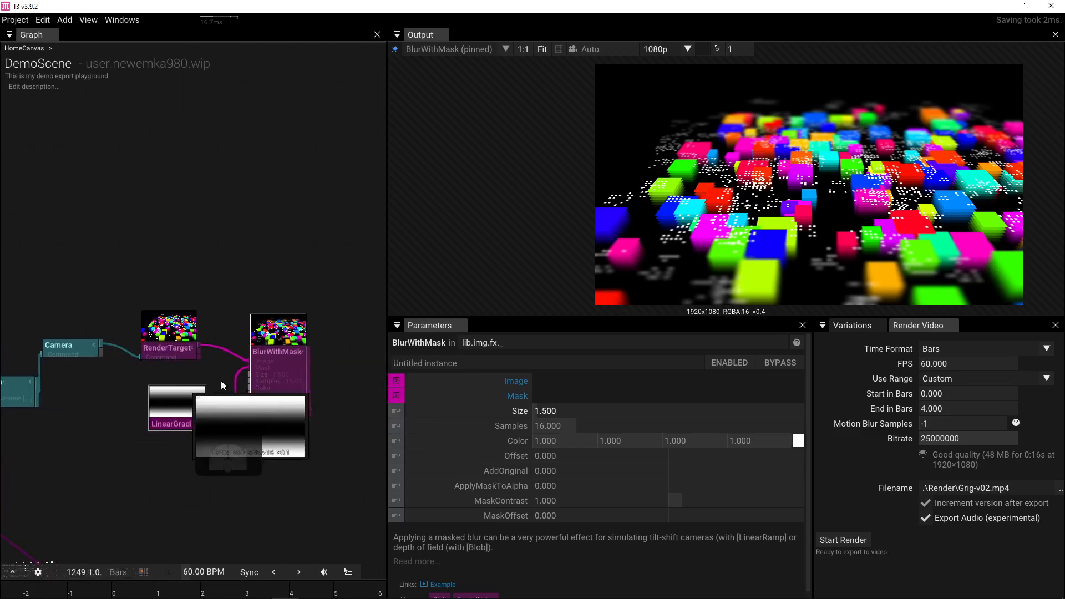
left_click(572, 411)
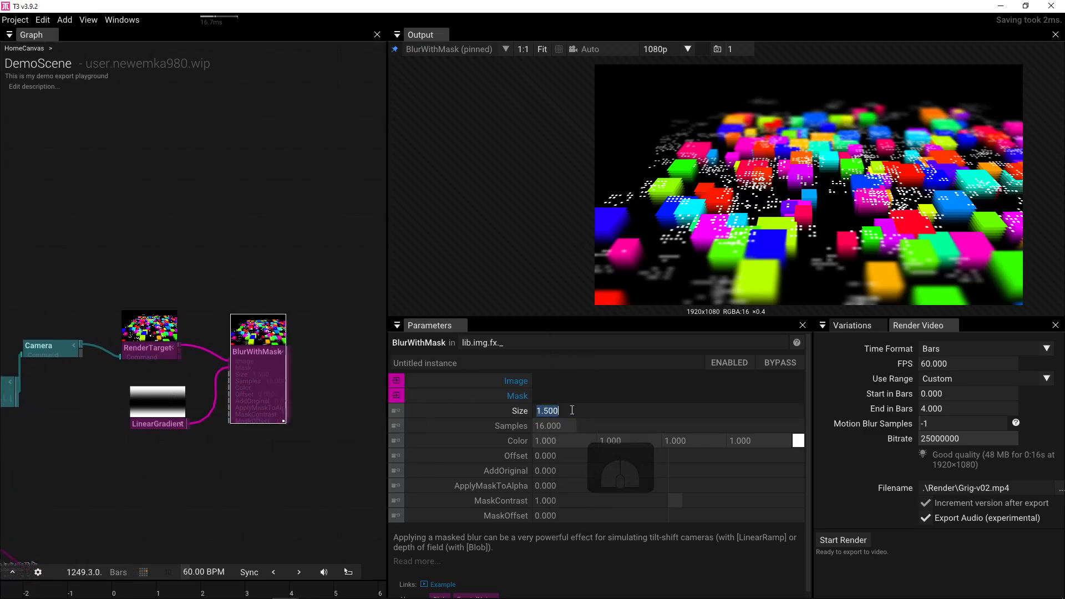
type("1")
key("Return")
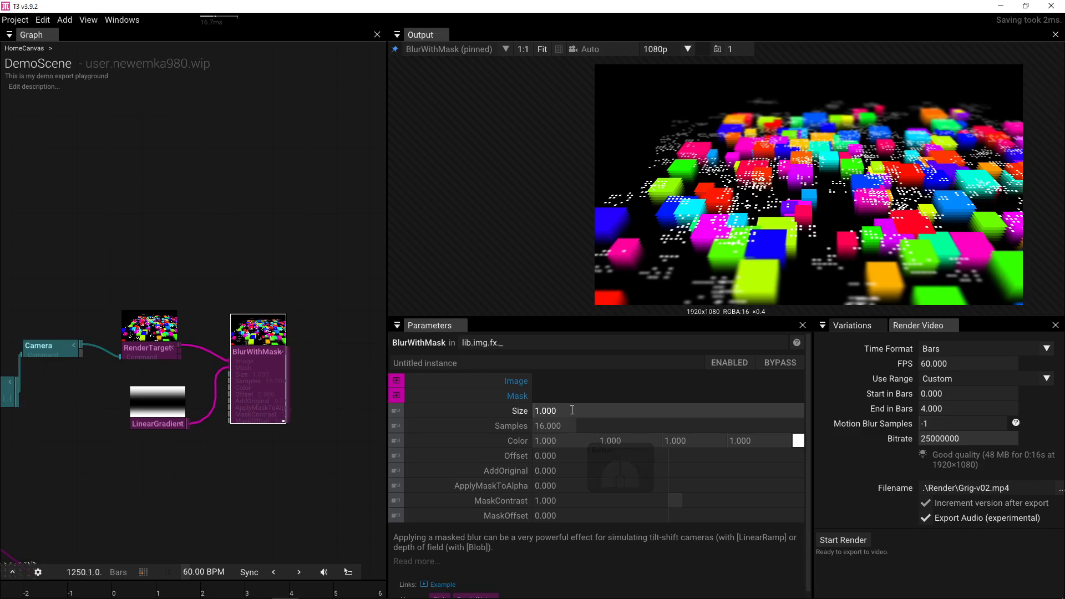
left_click_drag(138, 281, 269, 251)
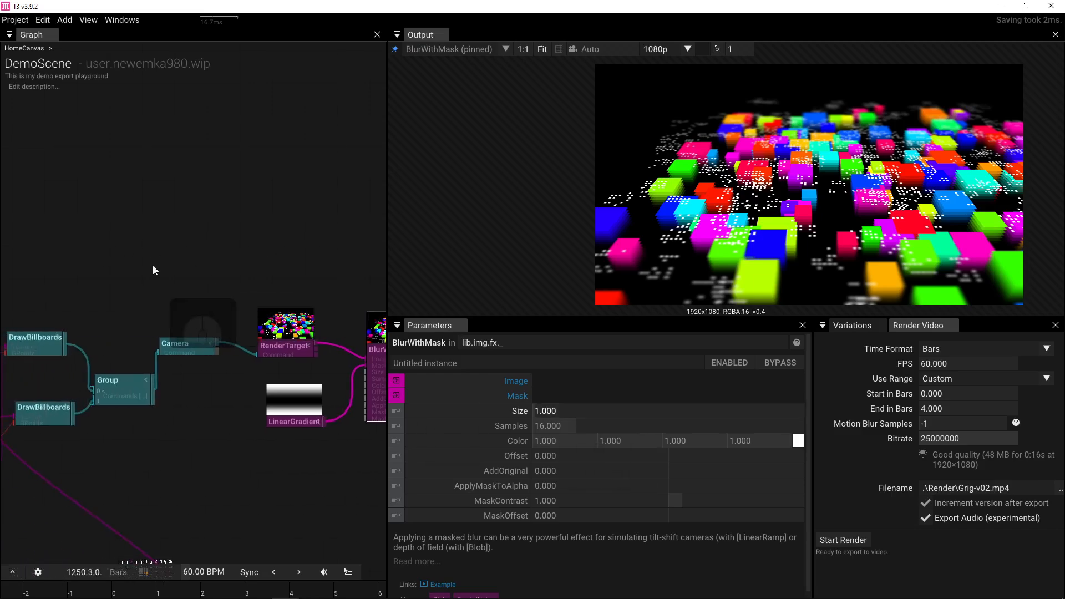
left_click_drag(152, 266, 257, 262)
- Darken the top DrawBillboards Color to about 0.5 grey
left_click(259, 333)
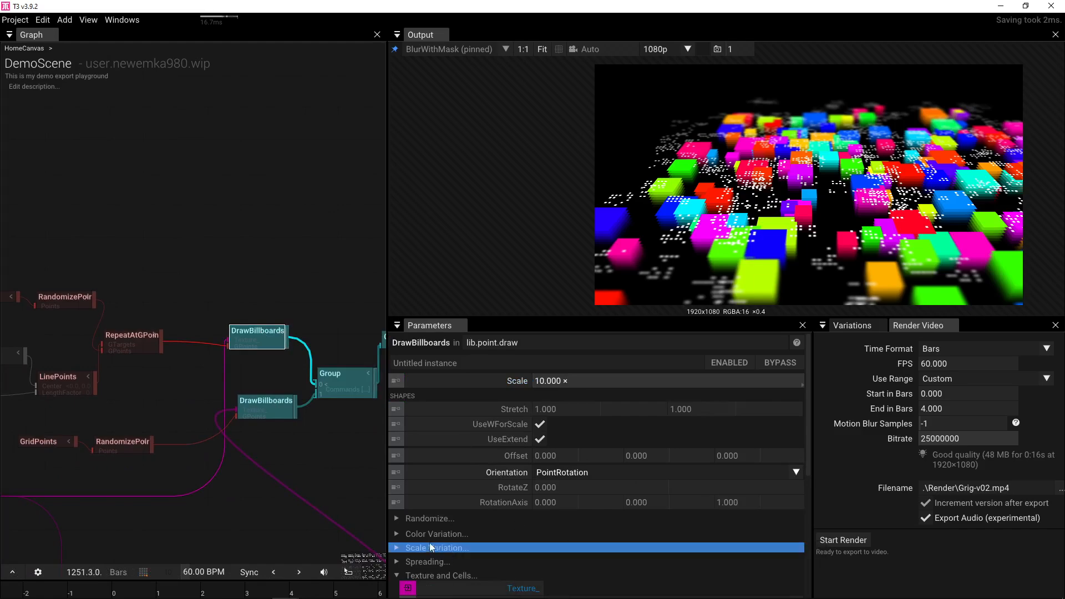
left_click(398, 535)
scroll(668, 528, "down", 1)
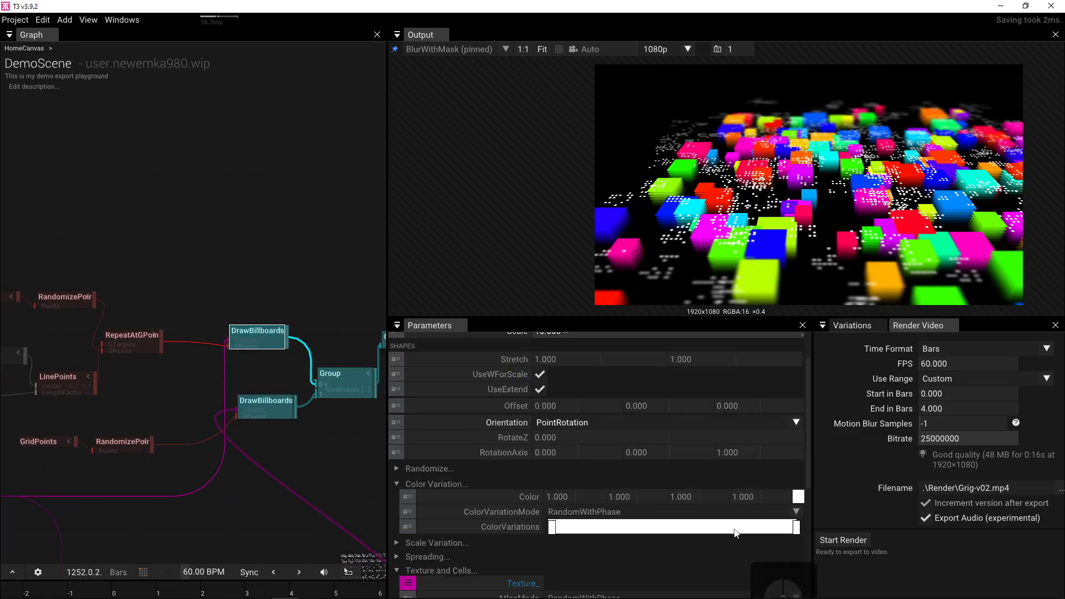
left_click(798, 497)
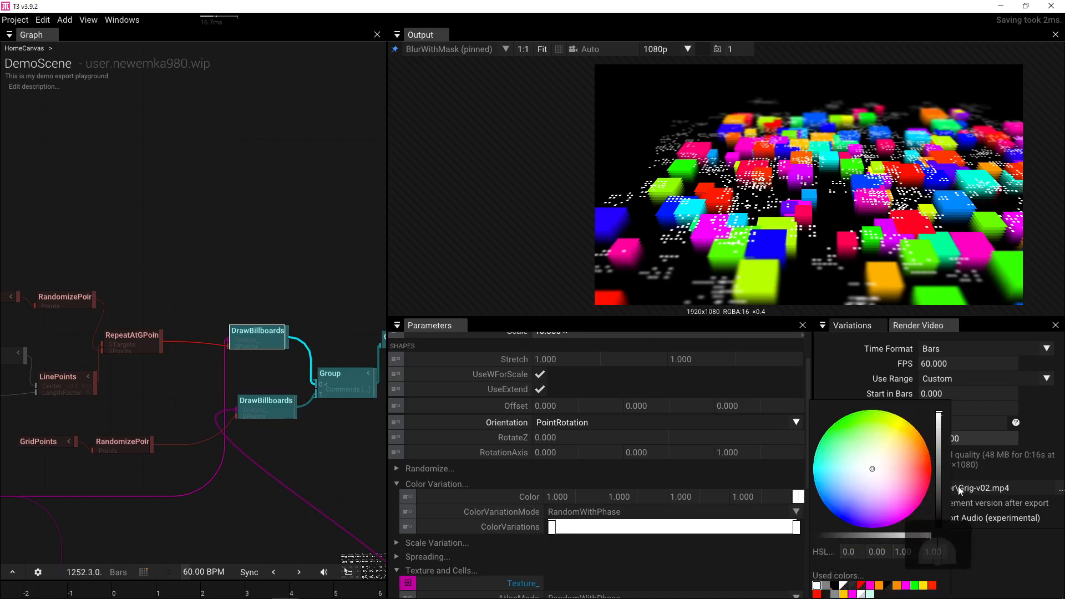
left_click_drag(938, 414, 941, 474)
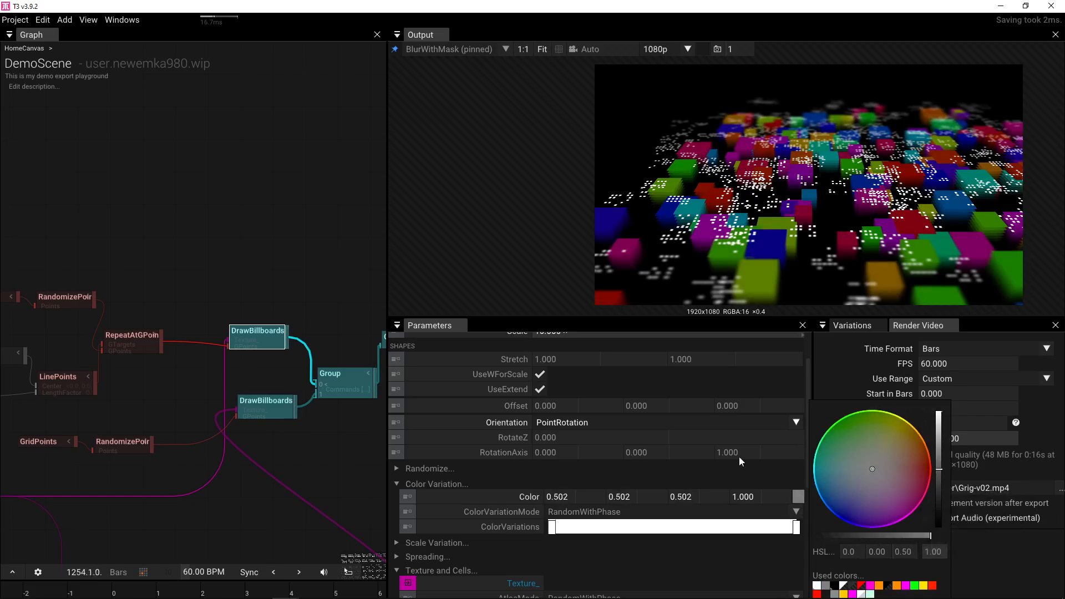
- Apply the rainbow bars gradient preset to the lower DrawBillboards' ColorVariations
left_click_drag(332, 391, 316, 270)
left_click(249, 290)
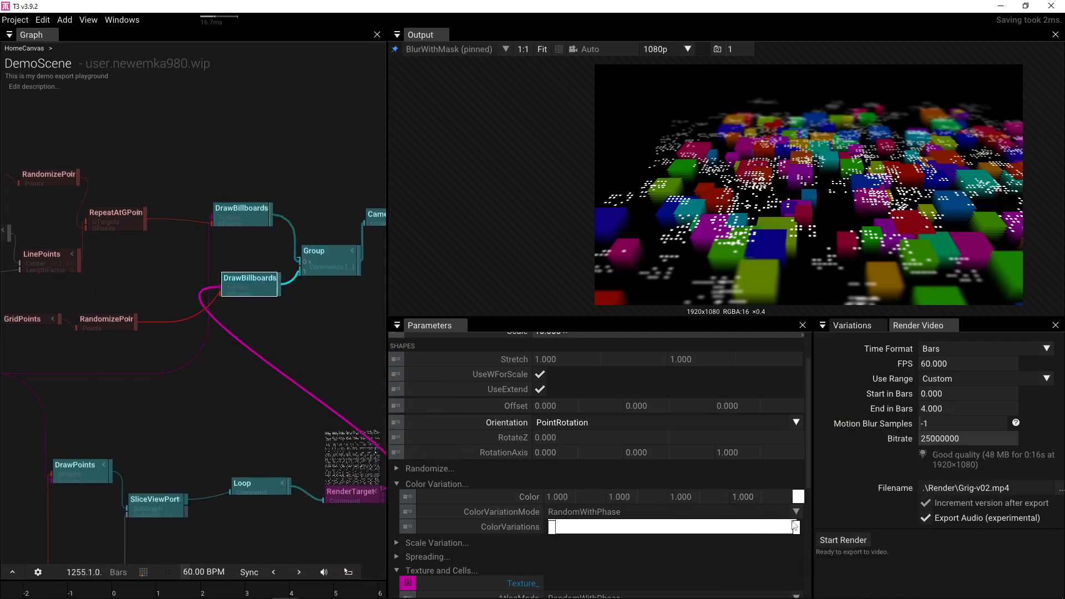
right_click(493, 527)
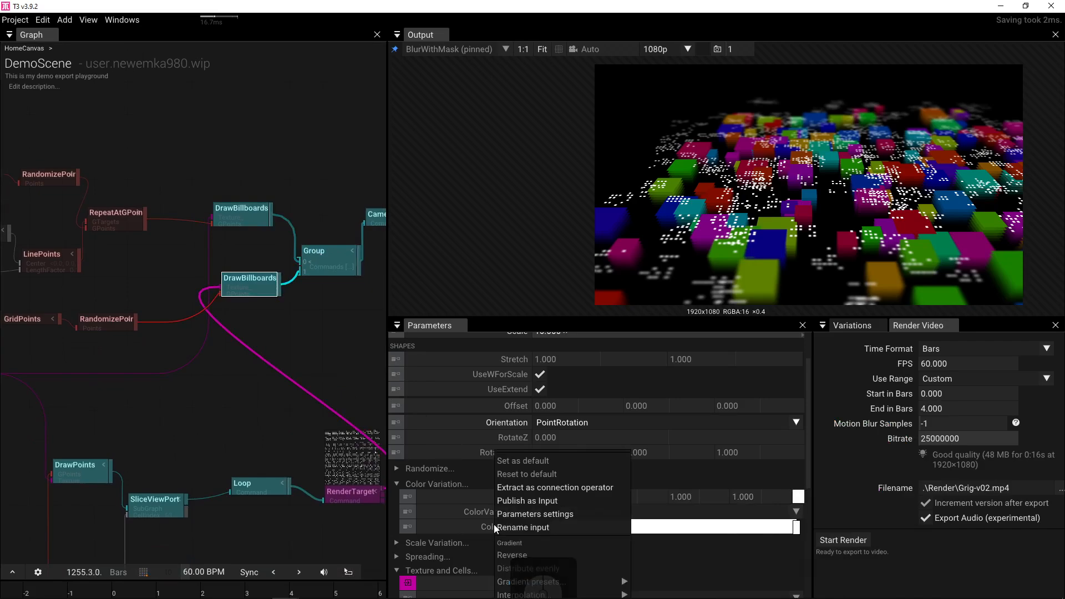
mouse_move(535, 583)
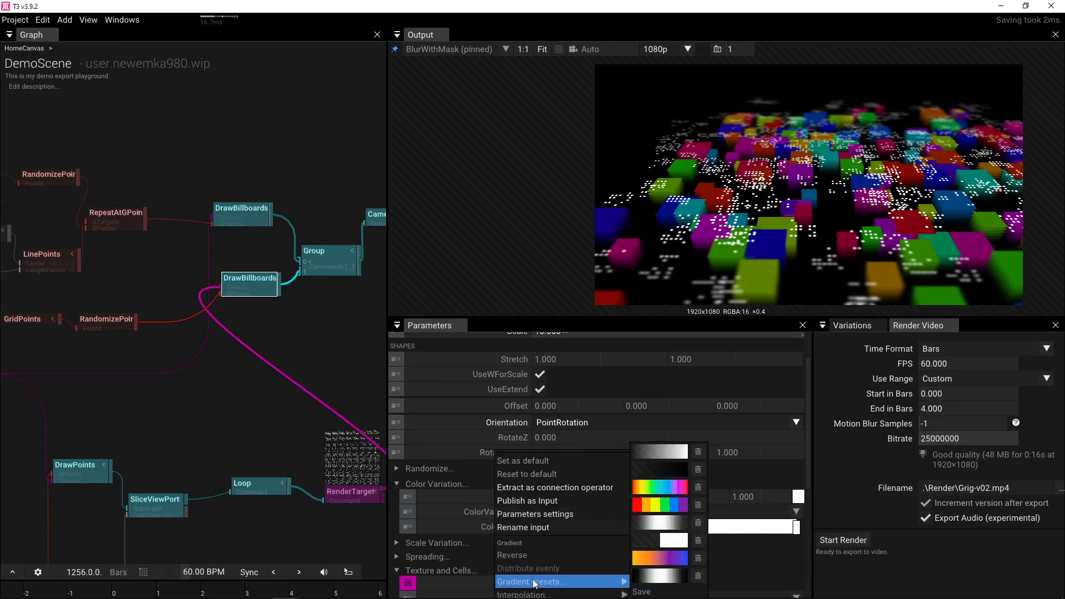
left_click(660, 505)
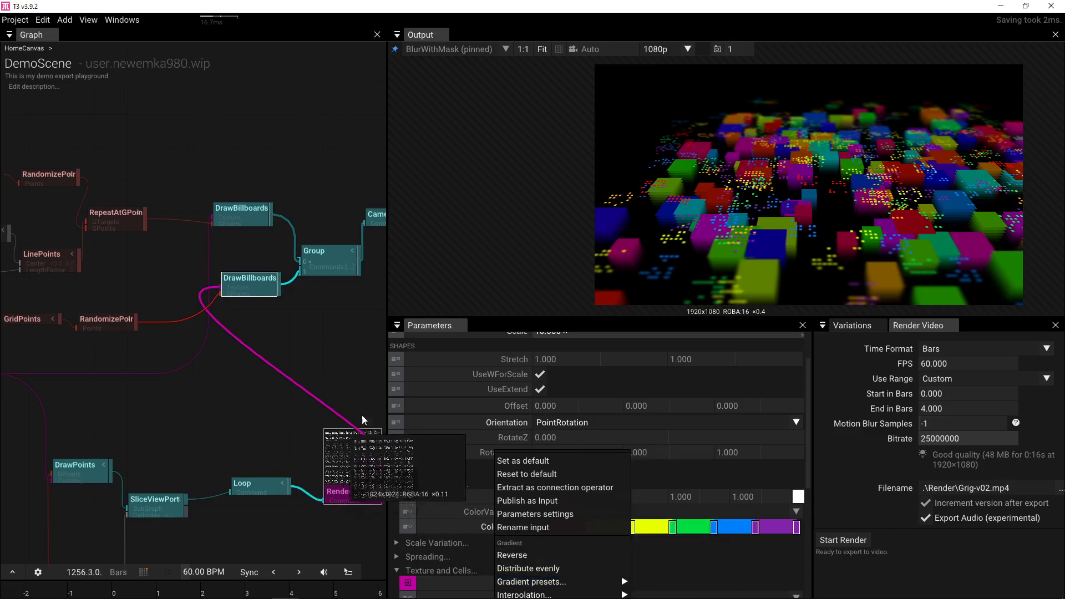
left_click(328, 331)
scroll(274, 279, "down", 5)
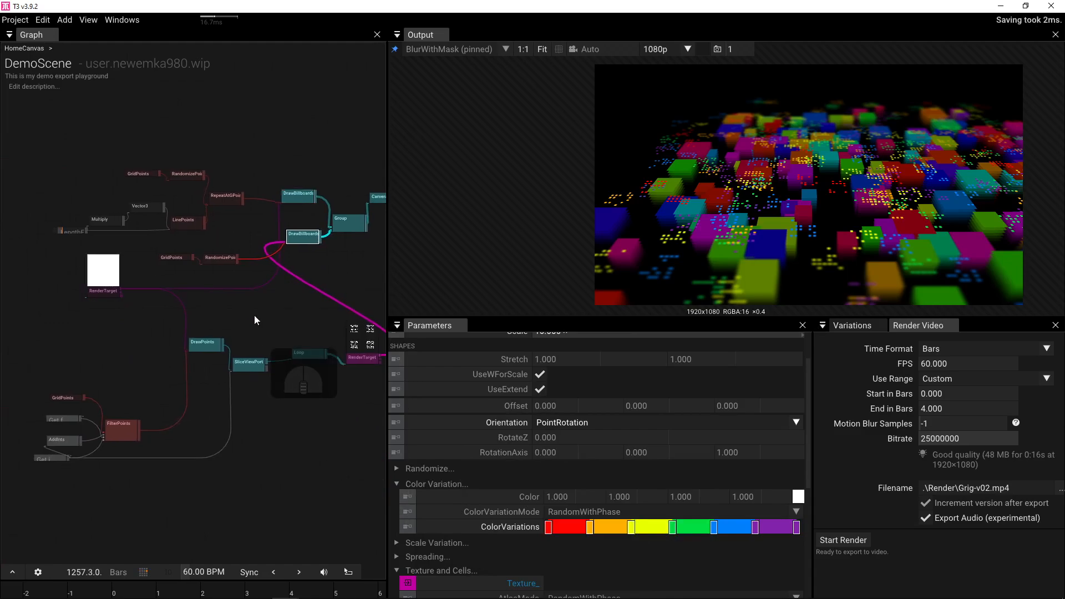
left_click_drag(19, 317, 375, 473)
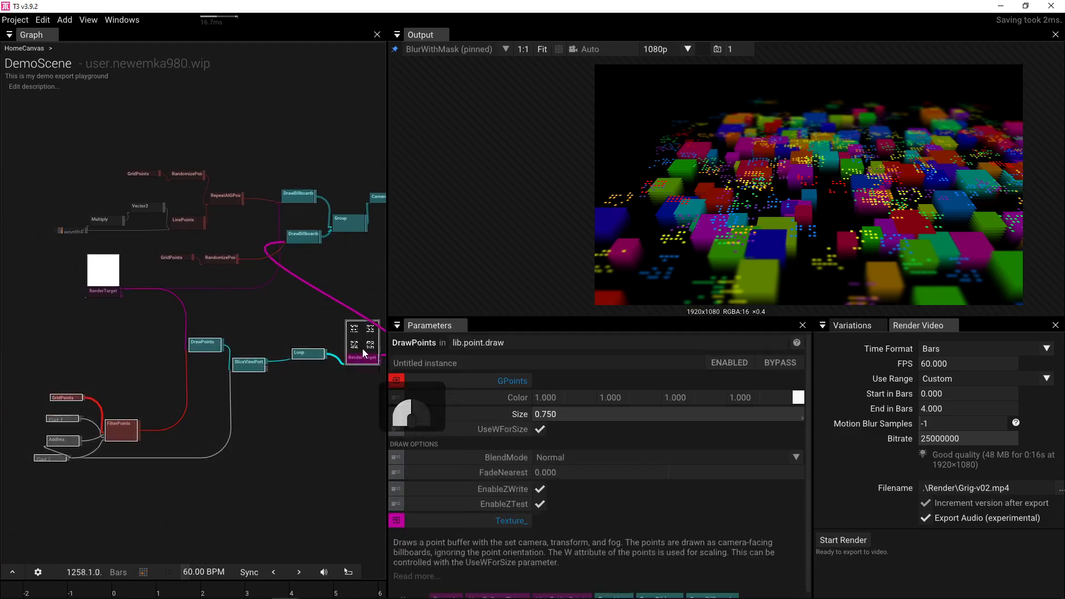
- Duplicate the lower DrawBillboards node and reset the copy's ColorVariations gradient to plain white
left_click_drag(365, 353, 245, 364)
scroll(311, 301, "up", 1)
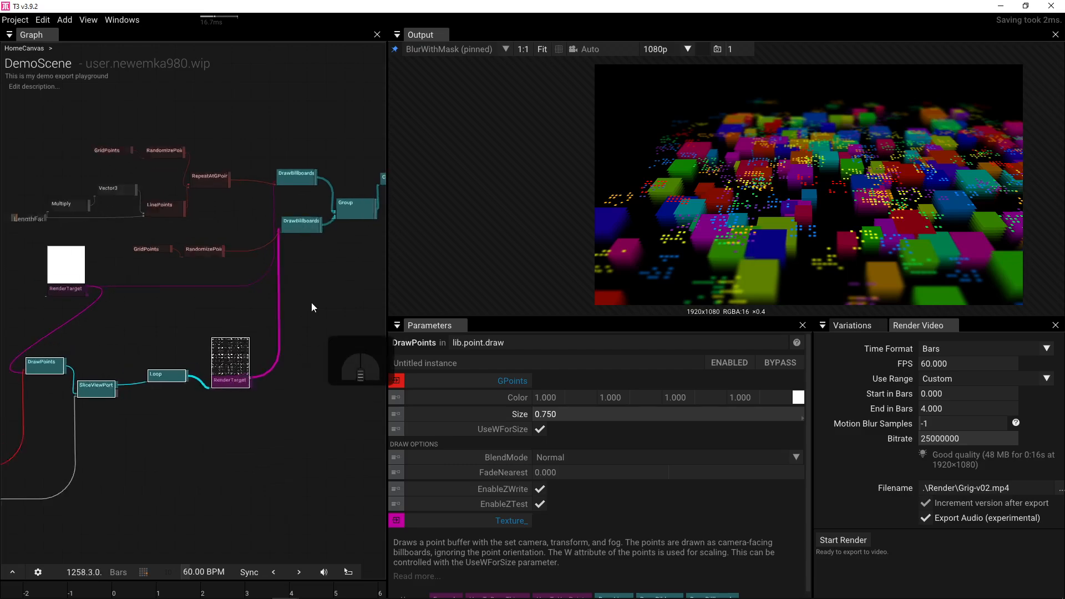
scroll(312, 302, "up", 1)
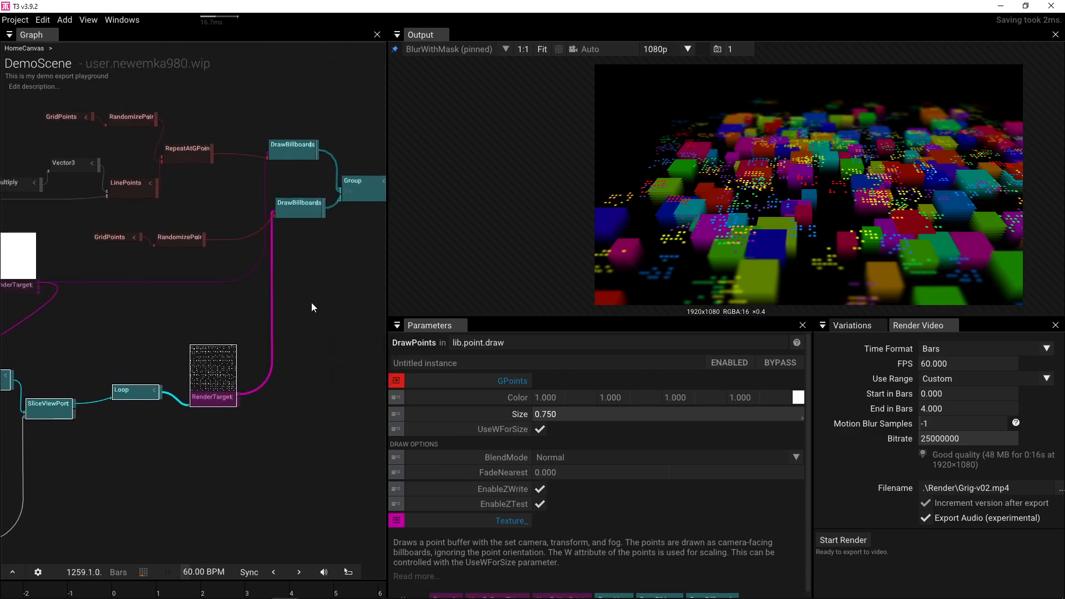
left_click(299, 212)
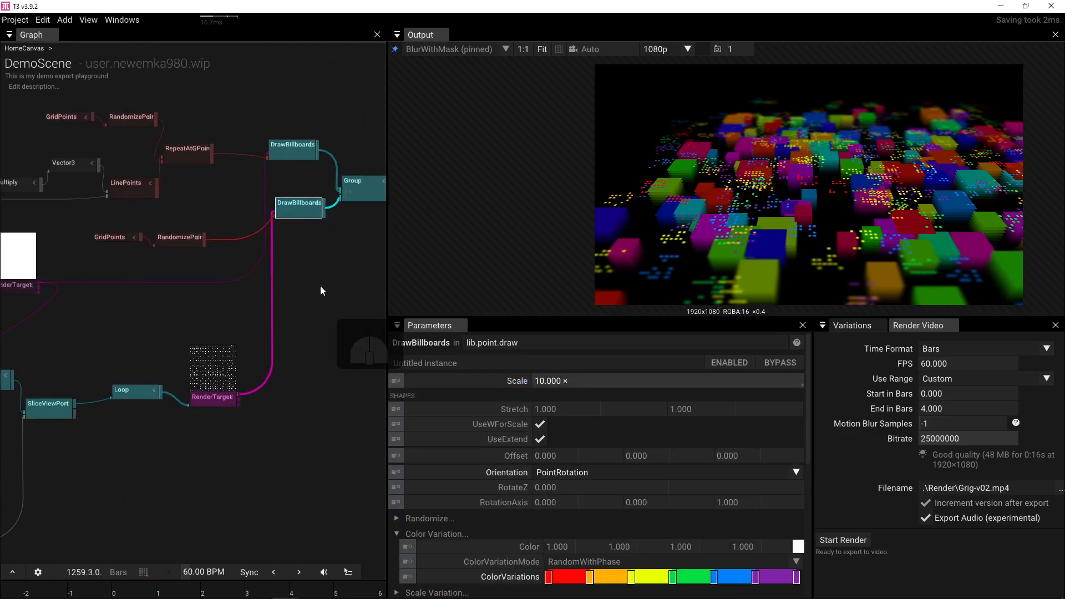
key("ctrl+d")
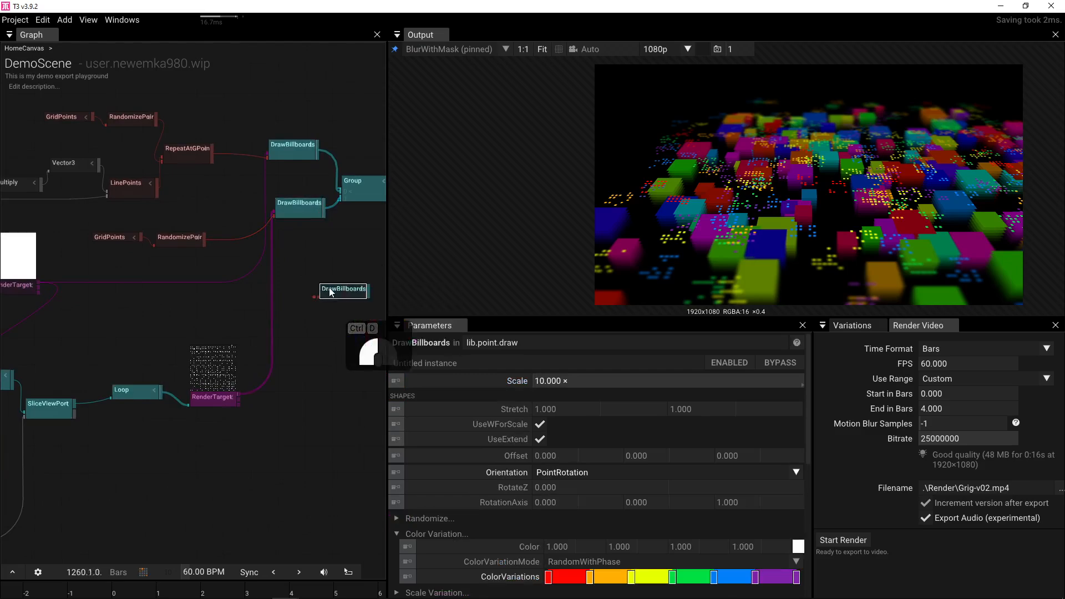
left_click(425, 576)
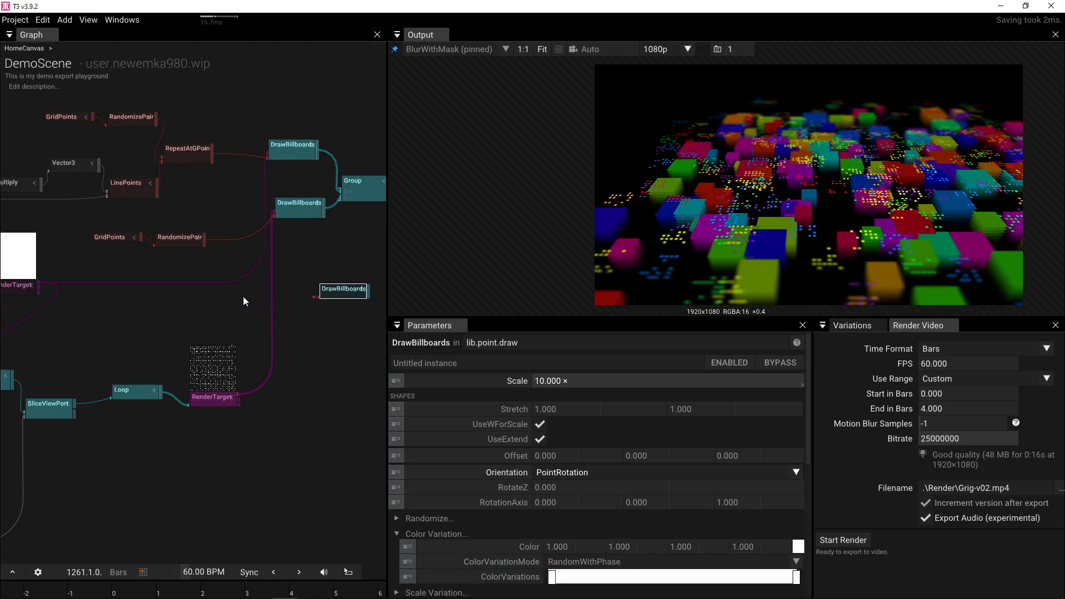
- Duplicate RandomizePoints and wire GridPoints through the copy into the new DrawBillboards
left_click(180, 244)
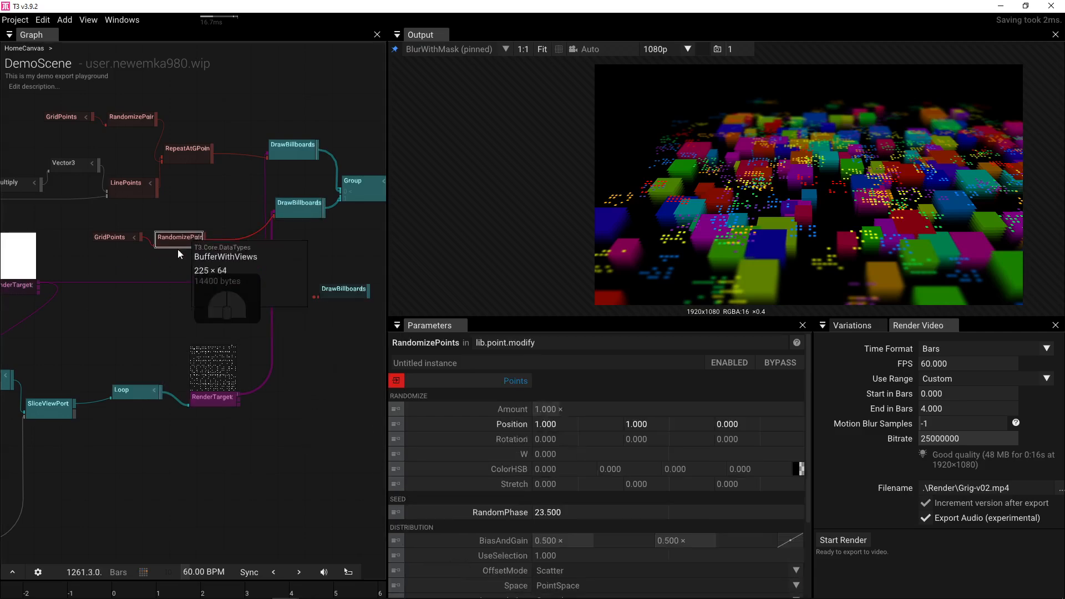
key("ctrl+d")
left_click_drag(232, 339, 204, 304)
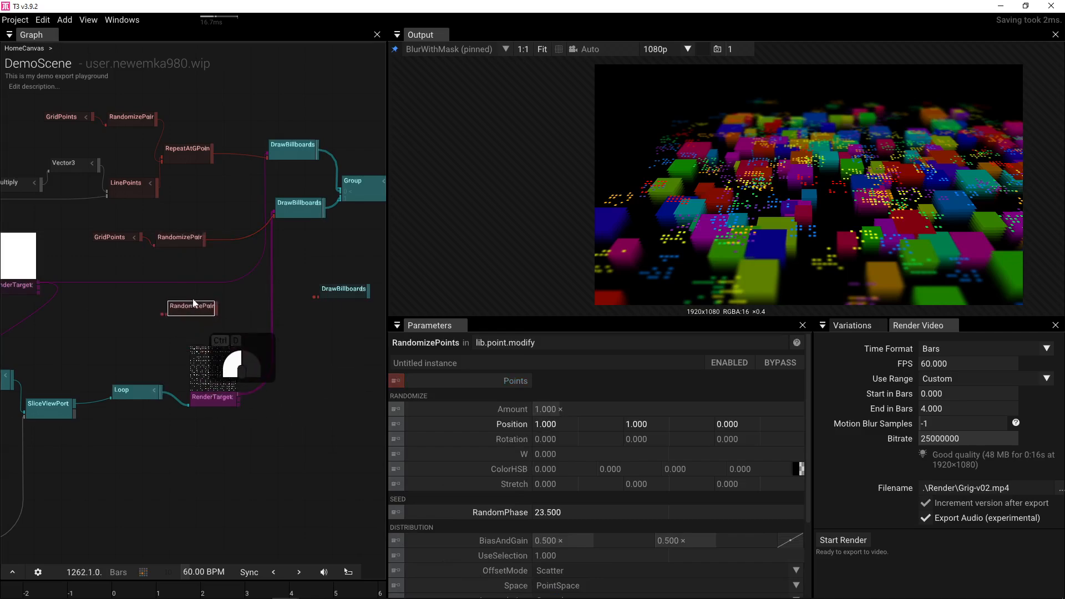
left_click_drag(141, 237, 154, 303)
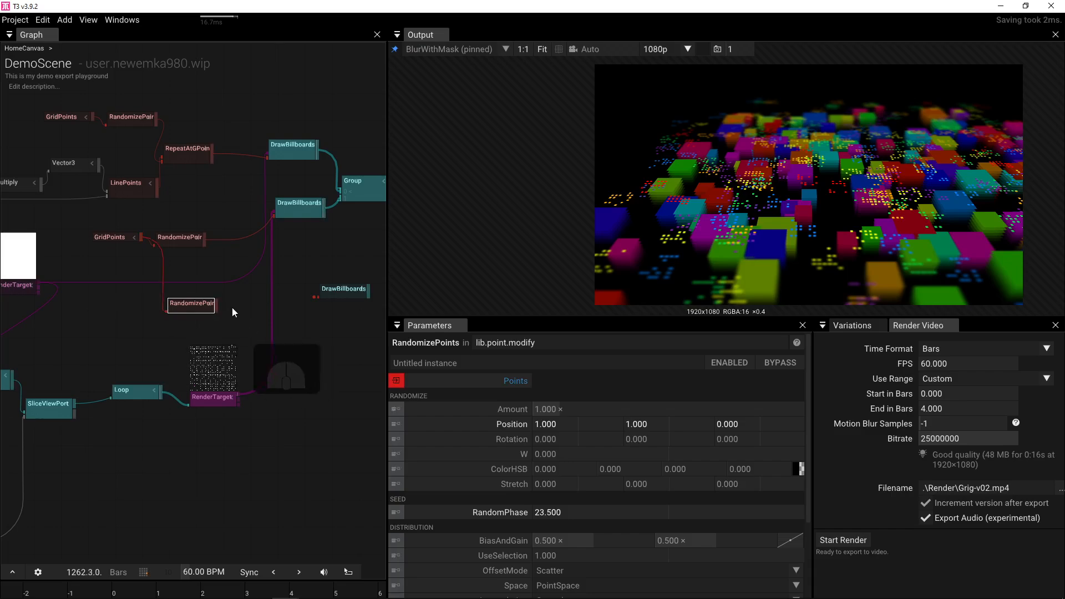
left_click_drag(225, 303, 338, 215)
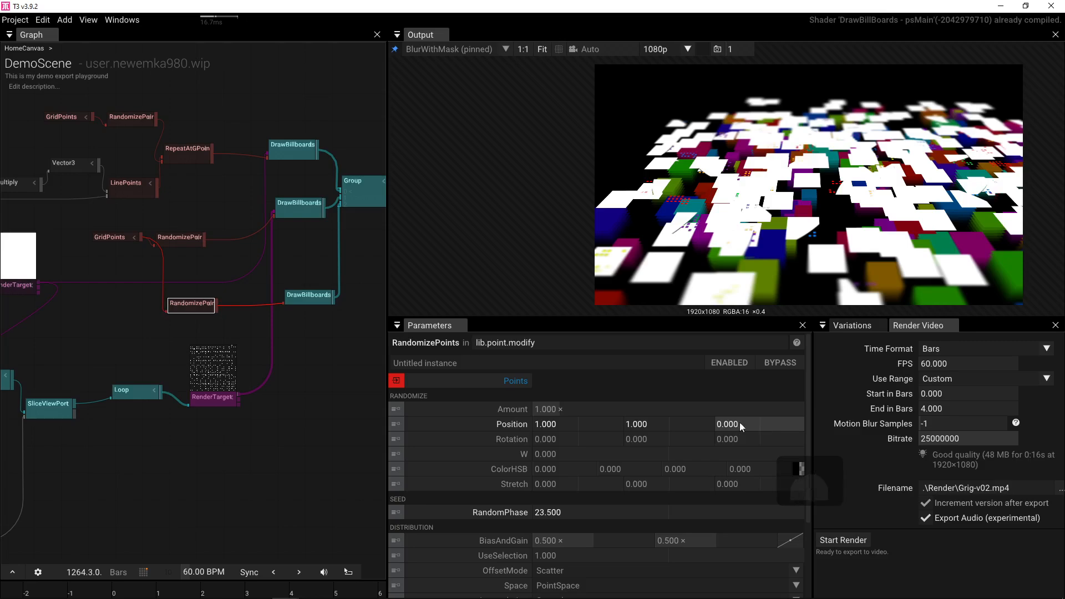
- Give the RandomizePoints copy a 0.010 Z offset and connect RenderTarget to the billboards' Texture_
left_click_drag(741, 424, 700, 426)
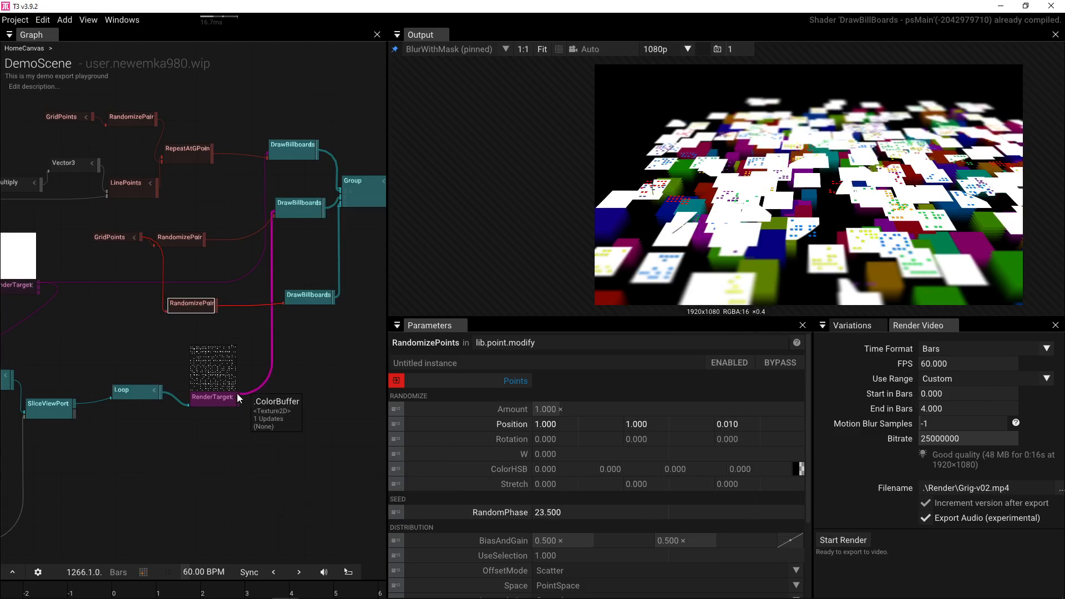
left_click_drag(239, 395, 303, 296)
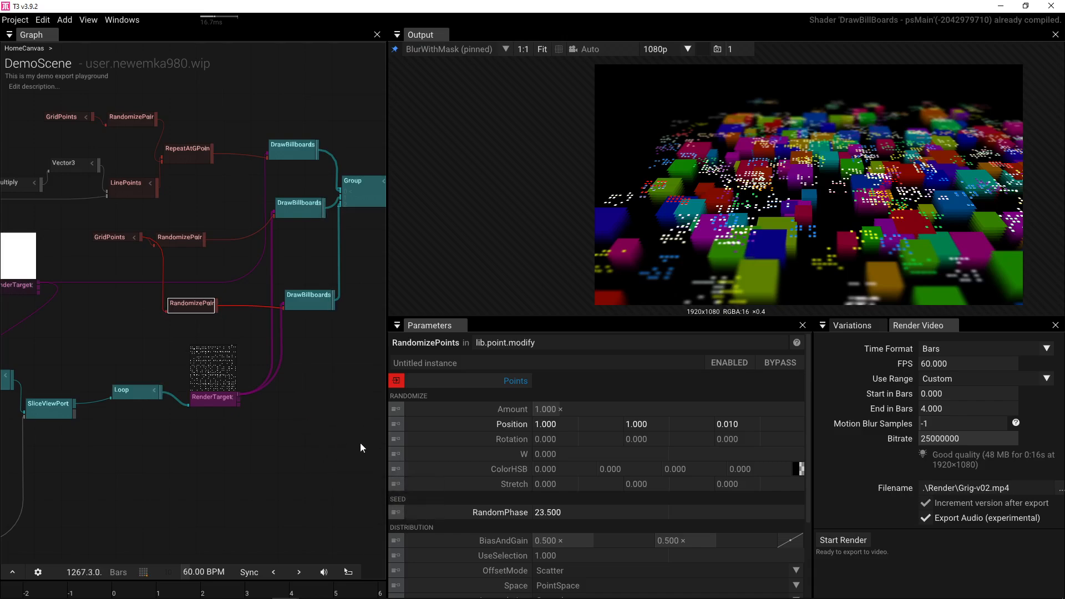
left_click_drag(264, 398, 220, 452)
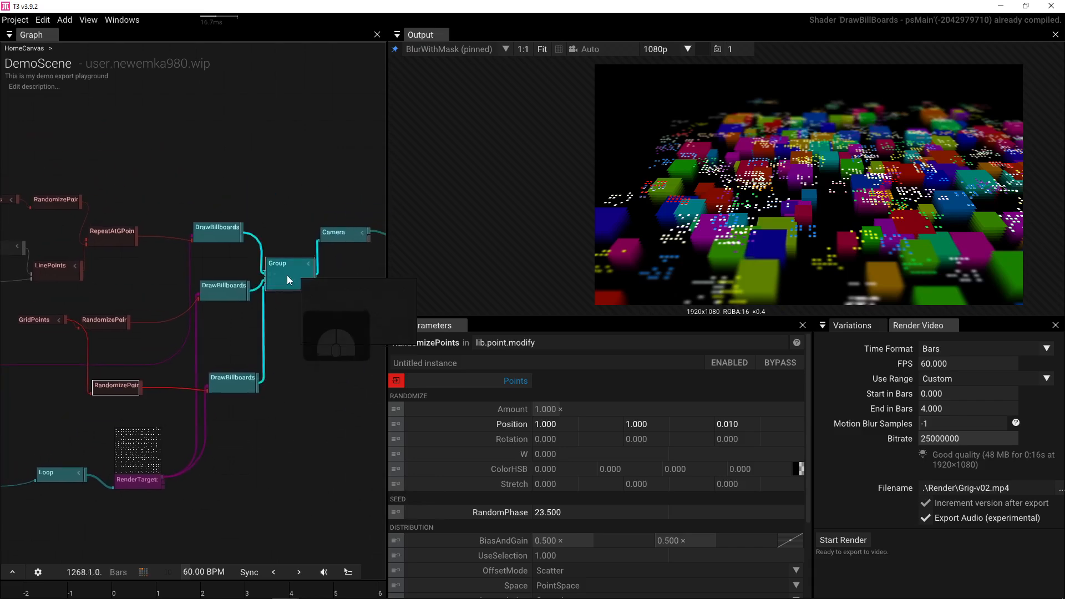
left_click(288, 275)
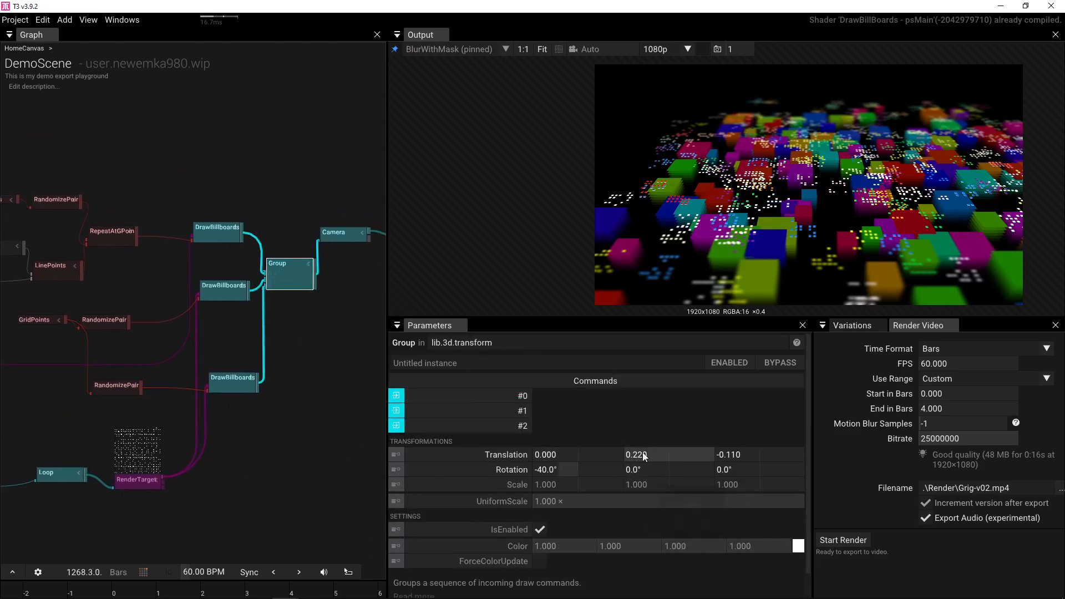
left_click(417, 455)
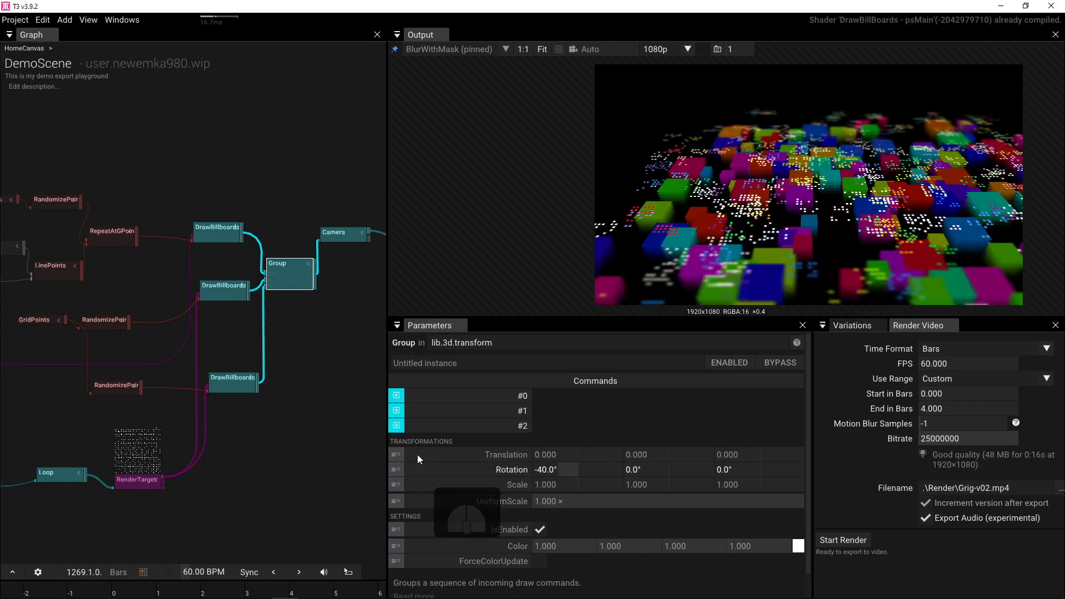
left_click_drag(564, 454, 388, 494)
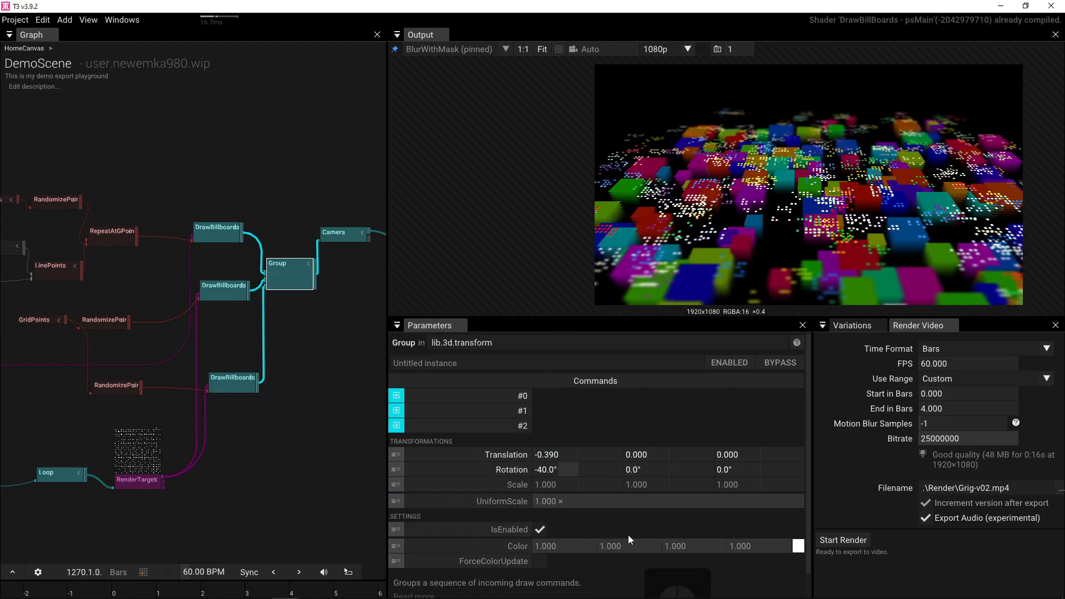
left_click_drag(663, 454, 639, 453)
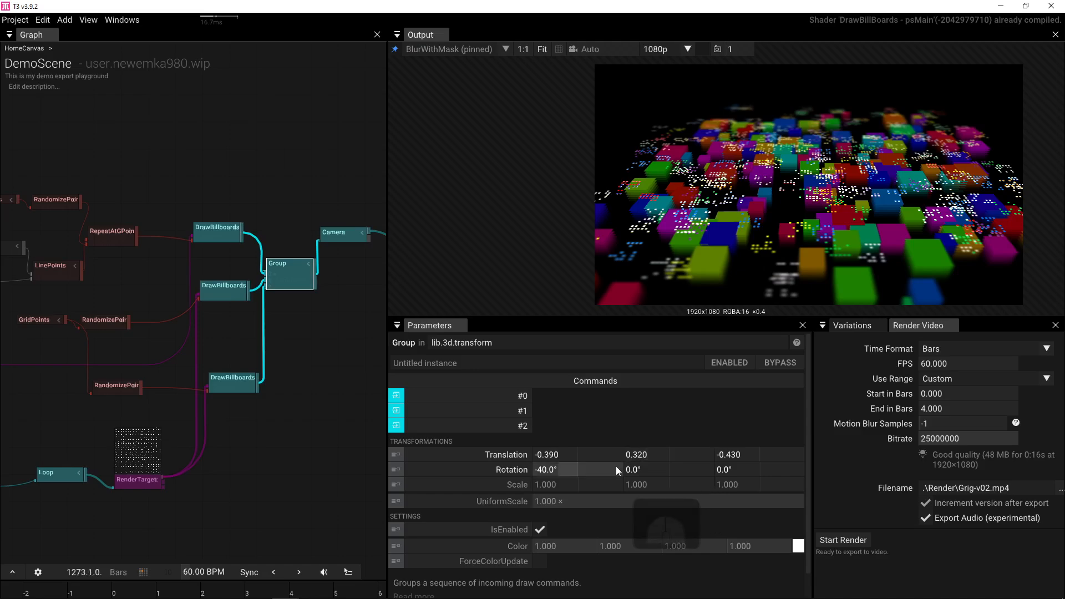
mouse_move(125, 589)
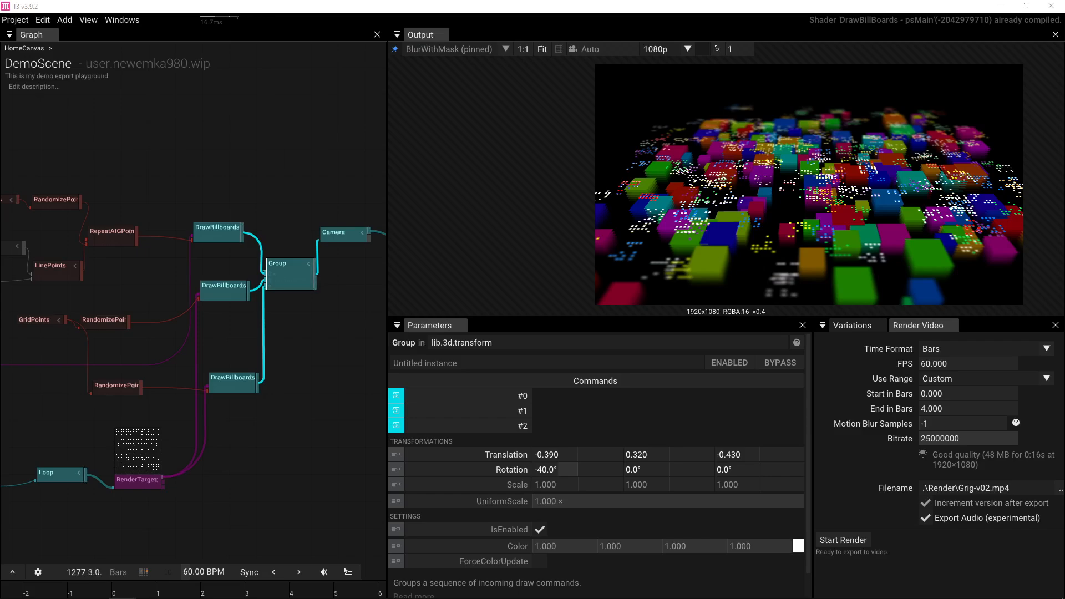
mouse_move(1064, 111)
left_mouse_down()
mouse_move(797, 105)
mouse_move(925, 113)
mouse_move(1064, 100)
left_mouse_up()
left_click_drag(119, 193, 244, 186)
- Set the GridPoints colour to red 0.5, green 0.5, blue 0
scroll(185, 203, "up", 4)
left_click_drag(112, 239, 61, 236)
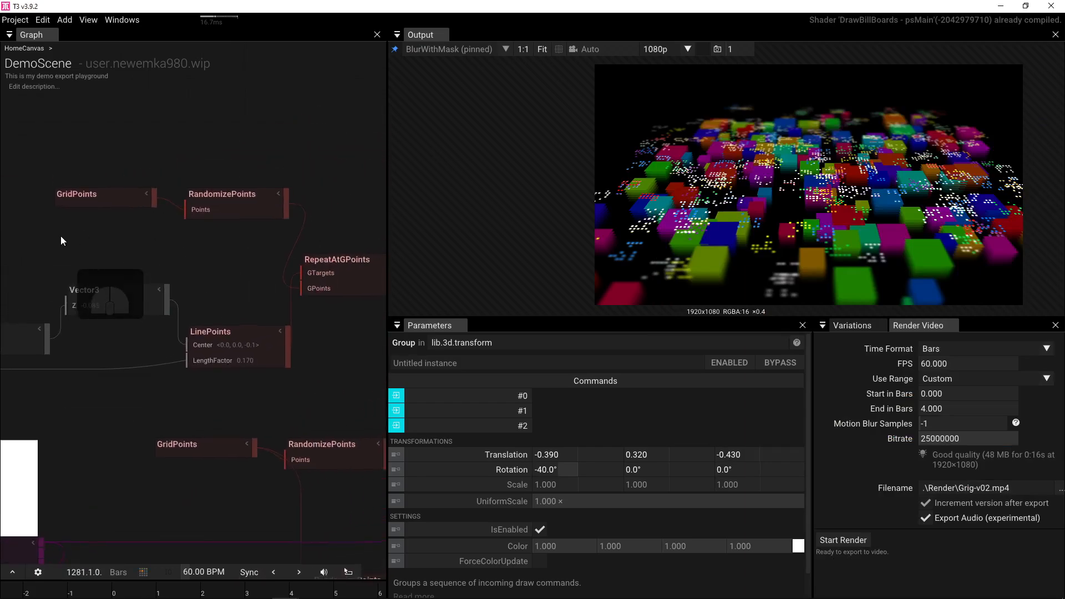
left_click(84, 201)
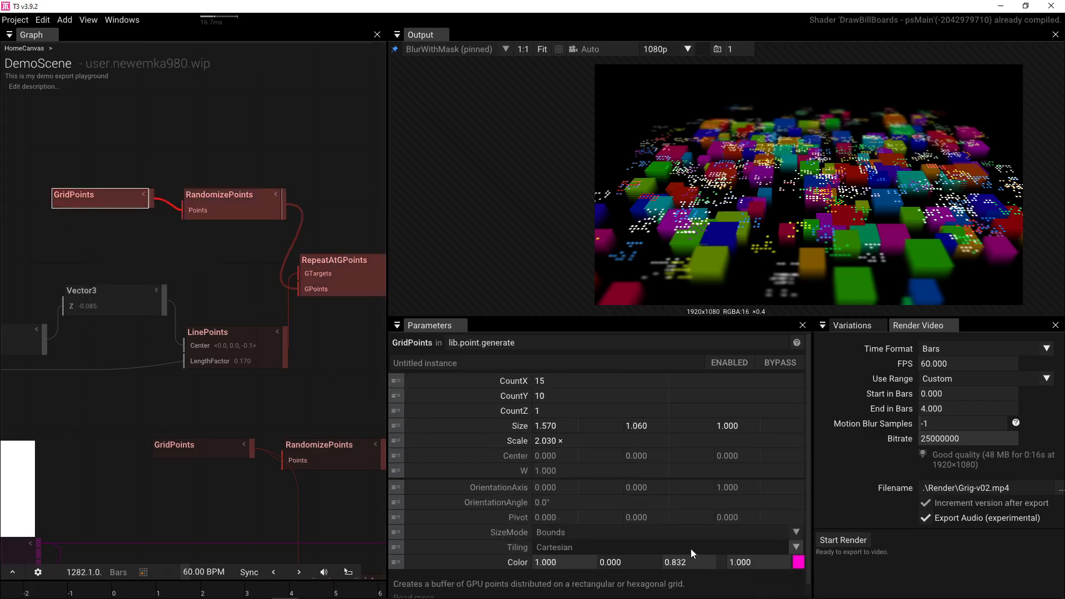
left_click(688, 563)
type("0")
key("Return")
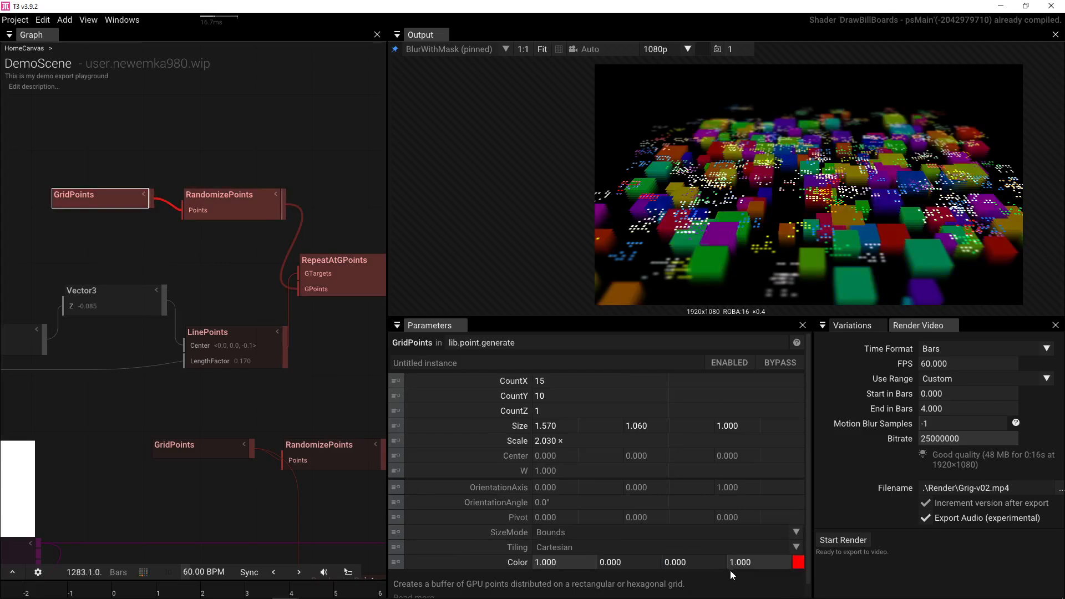
left_click(623, 563)
type("0.5")
key("Return")
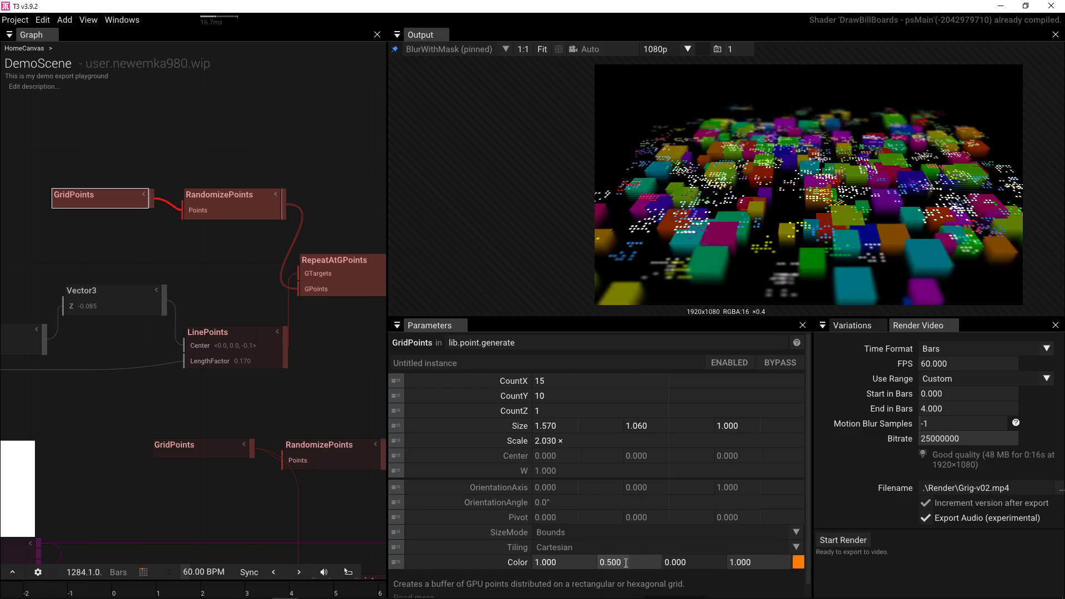
left_click(558, 564)
type(".5")
key("Return")
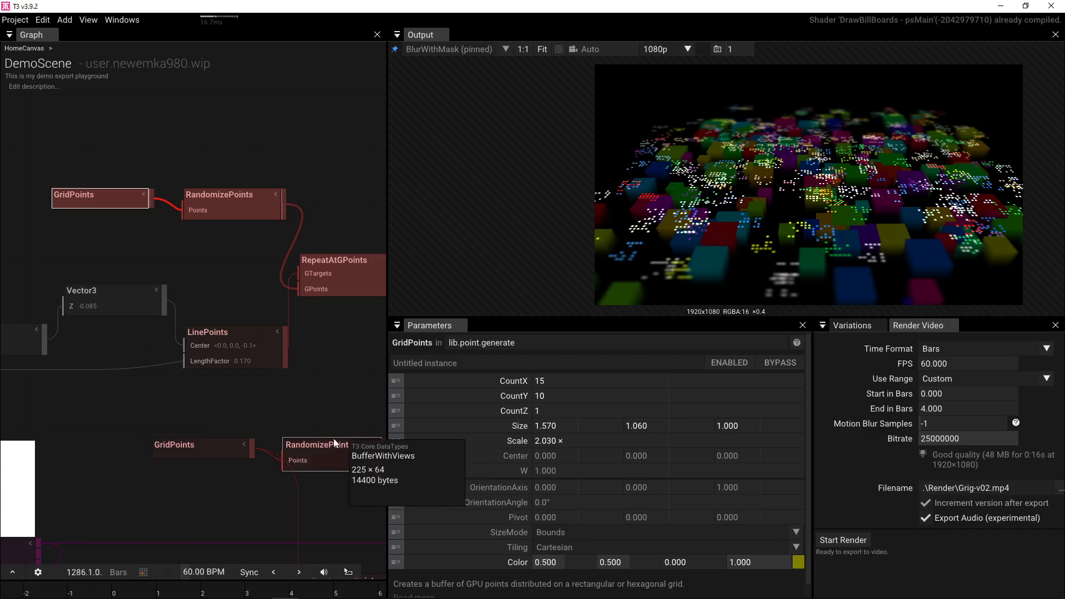
- Set the RandomizePoints hue randomisation to 0.5
left_click_drag(324, 426, 260, 328)
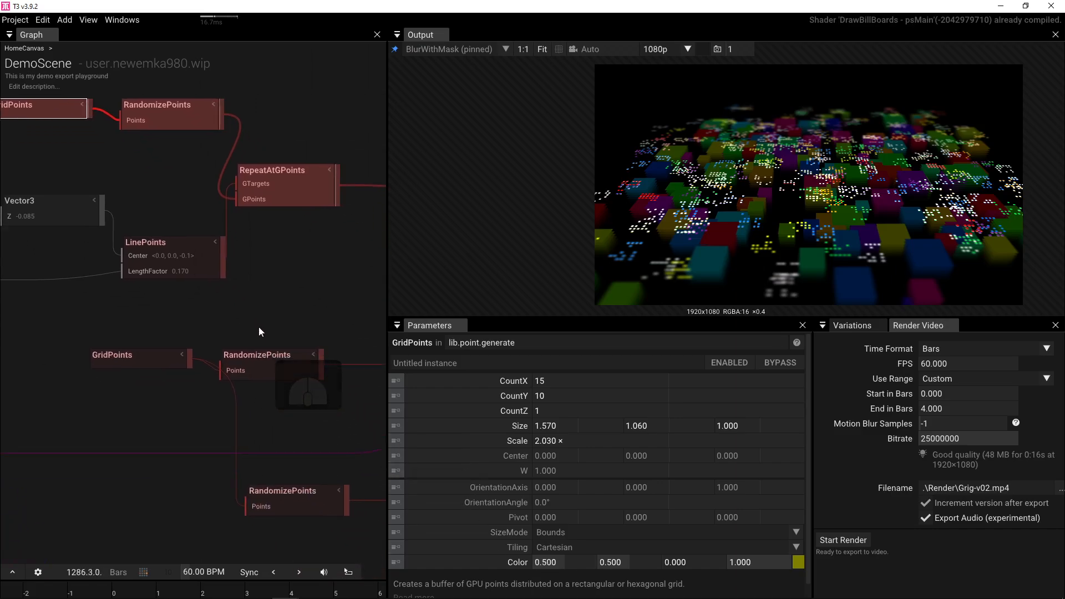
left_click_drag(270, 314, 274, 357)
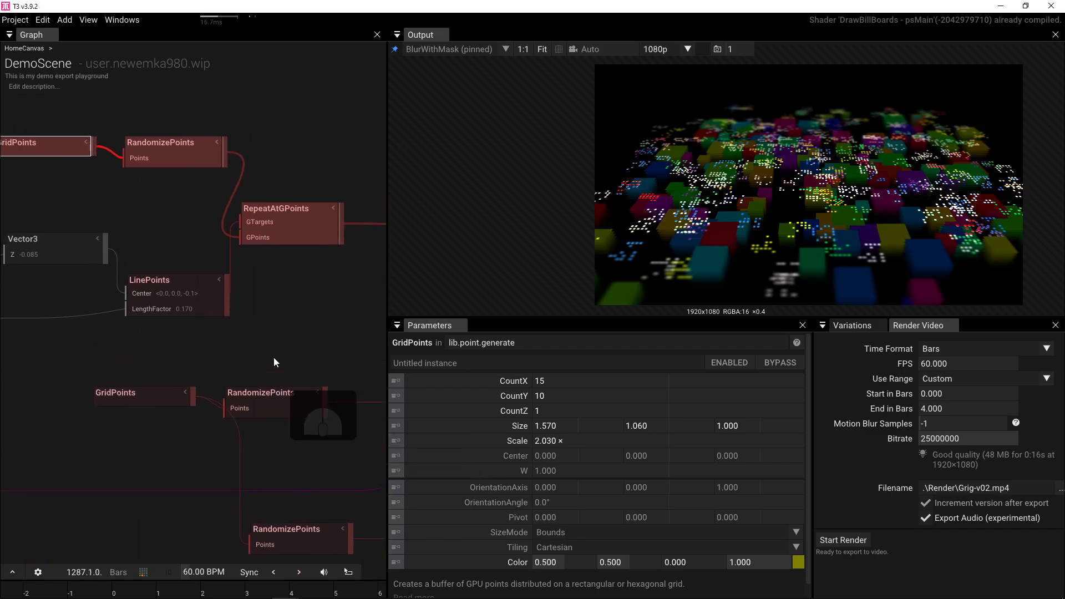
left_click_drag(273, 311, 374, 333)
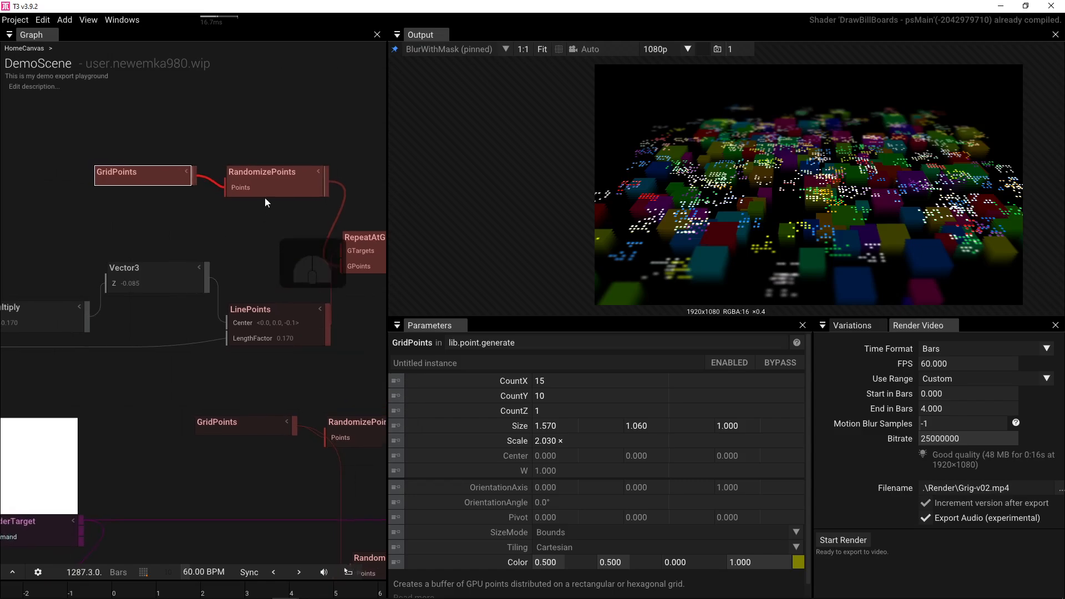
left_click(283, 182)
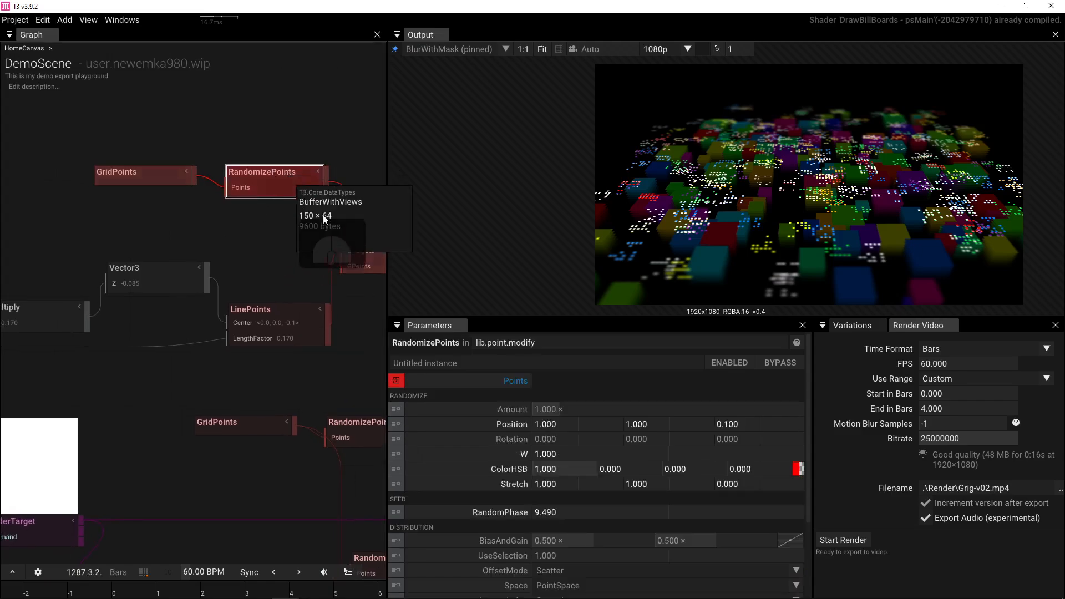
left_click(563, 468)
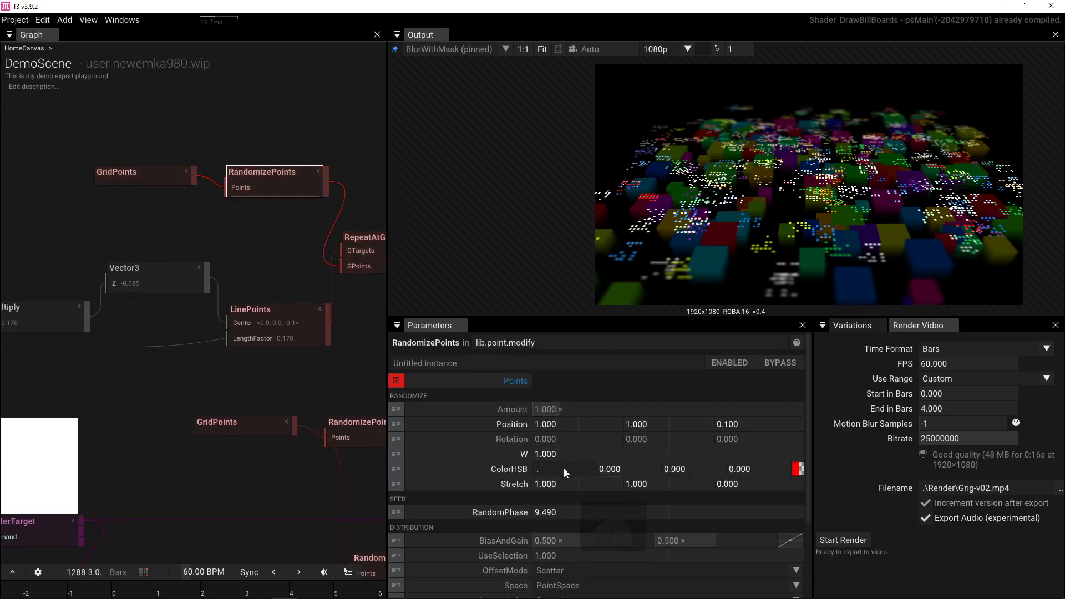
type(".5")
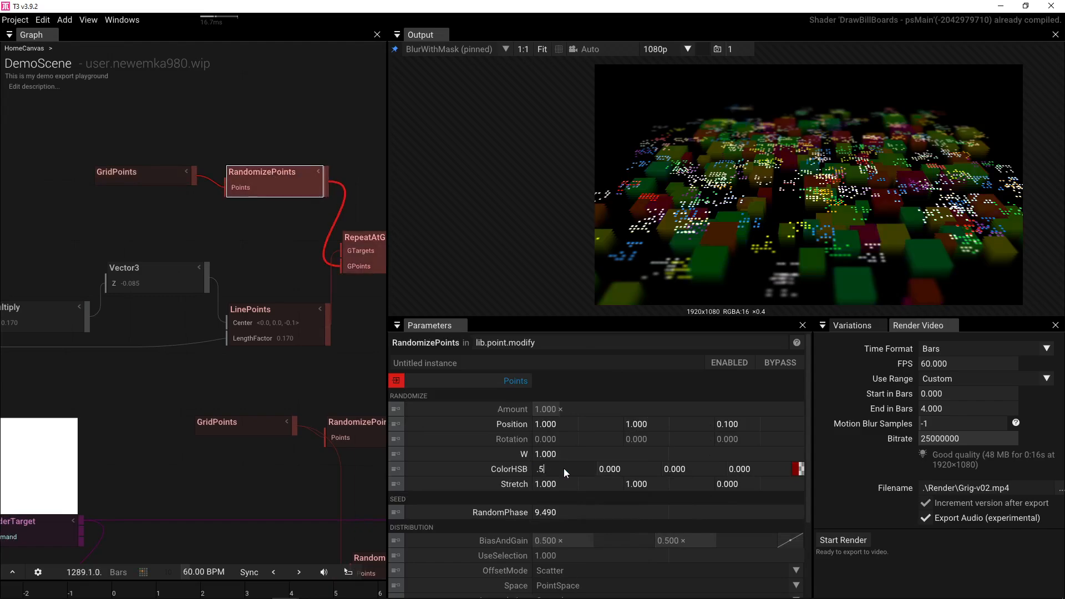
key("Return")
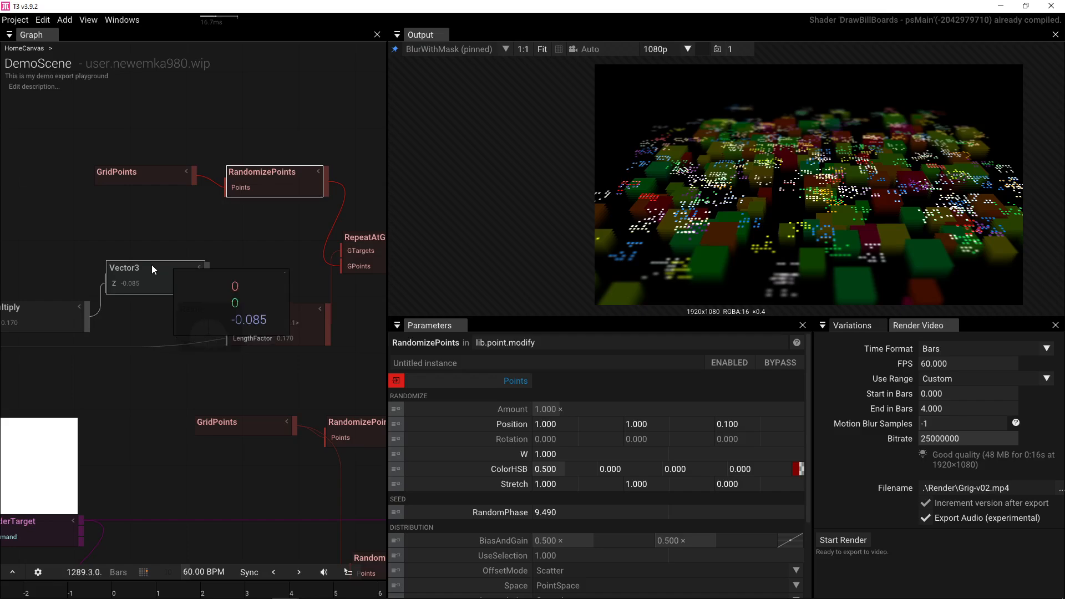
- Change the GridPoints colour to pure red: green 0, red at full strength
left_click(133, 179)
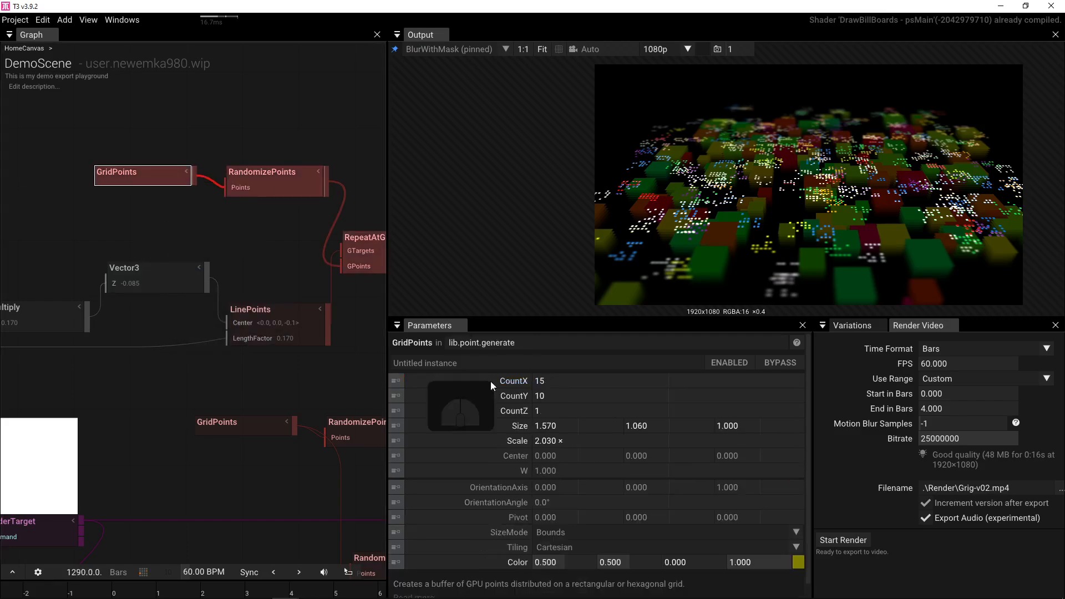
left_click(618, 562)
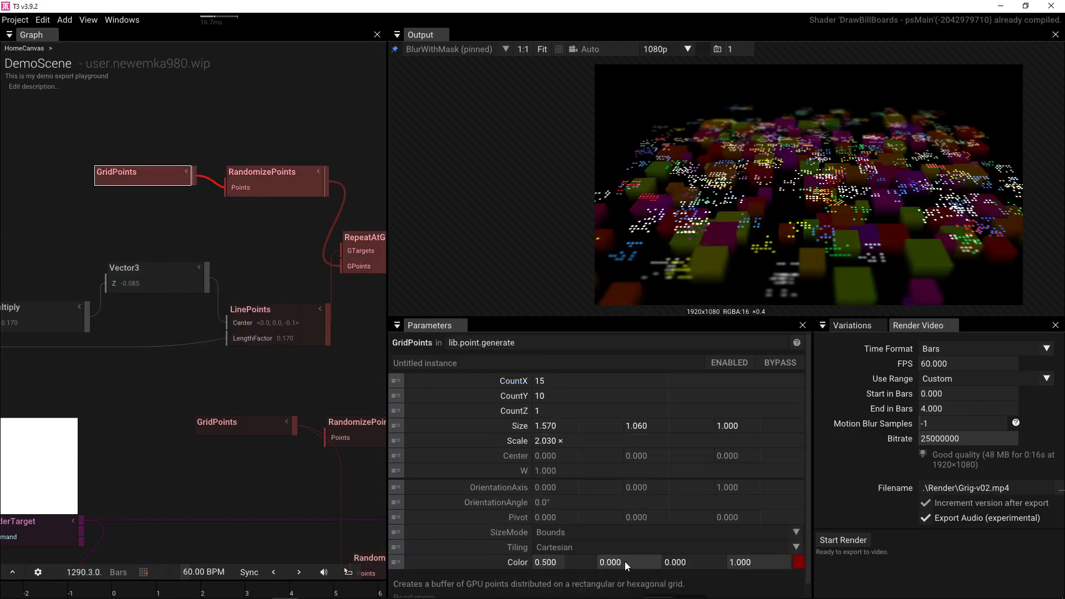
type("0")
left_click_drag(564, 560, 721, 531)
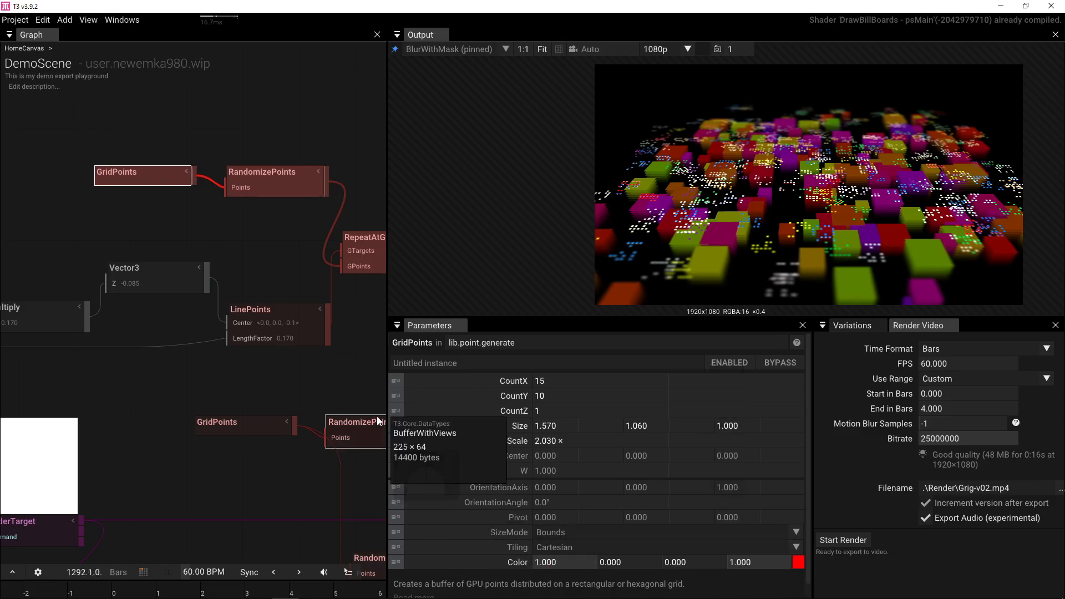
- Narrow the RandomizePoints hue randomisation to 0.25
left_click(277, 191)
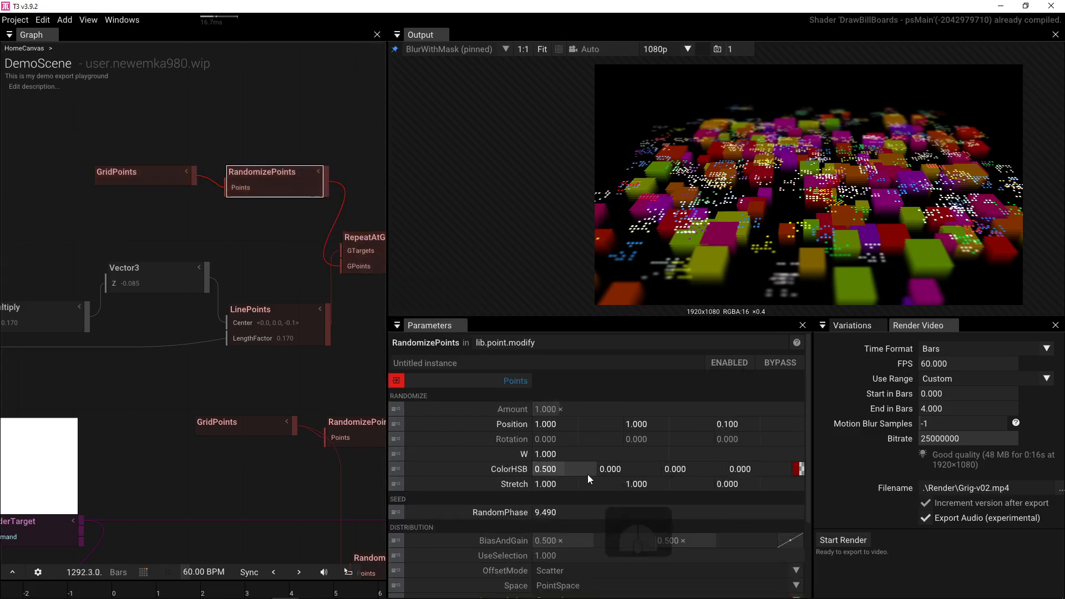
left_click_drag(578, 473, 511, 473)
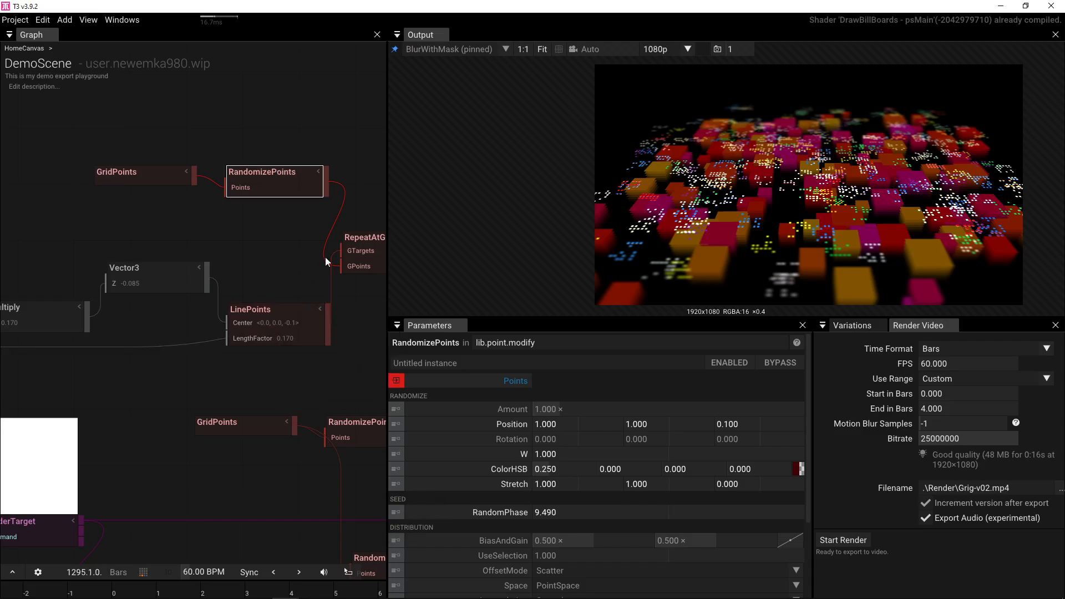
left_click_drag(274, 281, 136, 288)
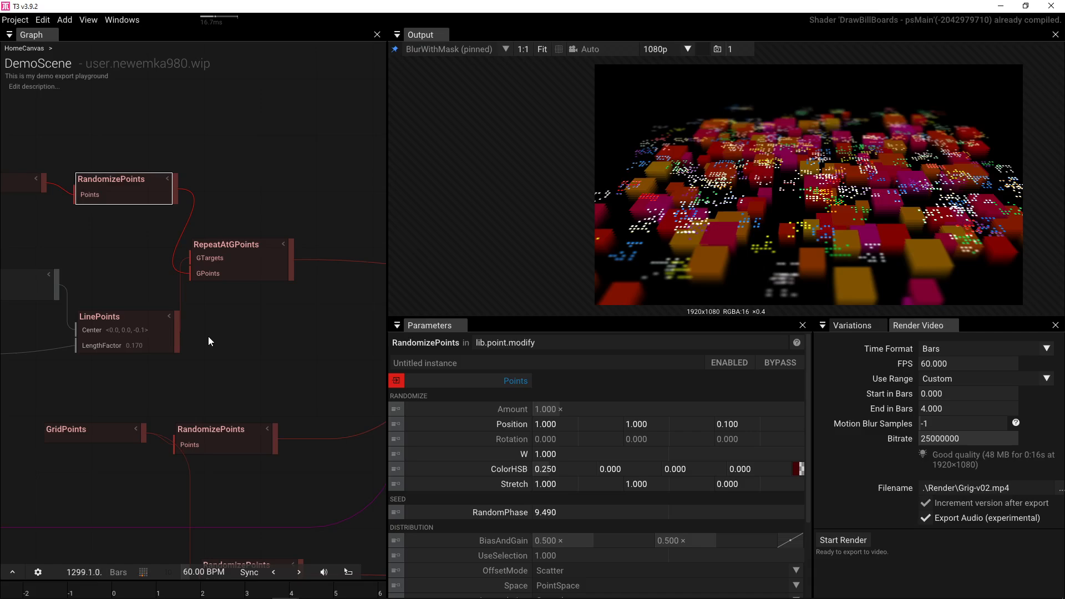
left_click_drag(208, 336, 8, 218)
- Feed RenderTarget into a DrawBillboards FxTexture input and disconnect a billboard layer from the Group
scroll(8, 218, "down", 2)
left_click_drag(41, 252, 129, 200)
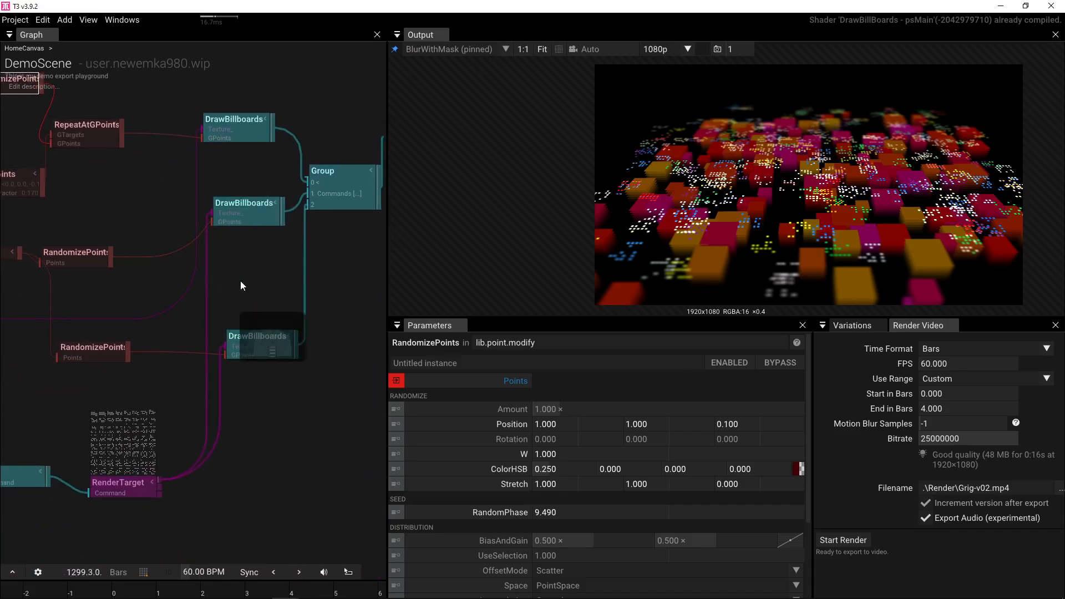
left_click_drag(159, 480, 179, 124)
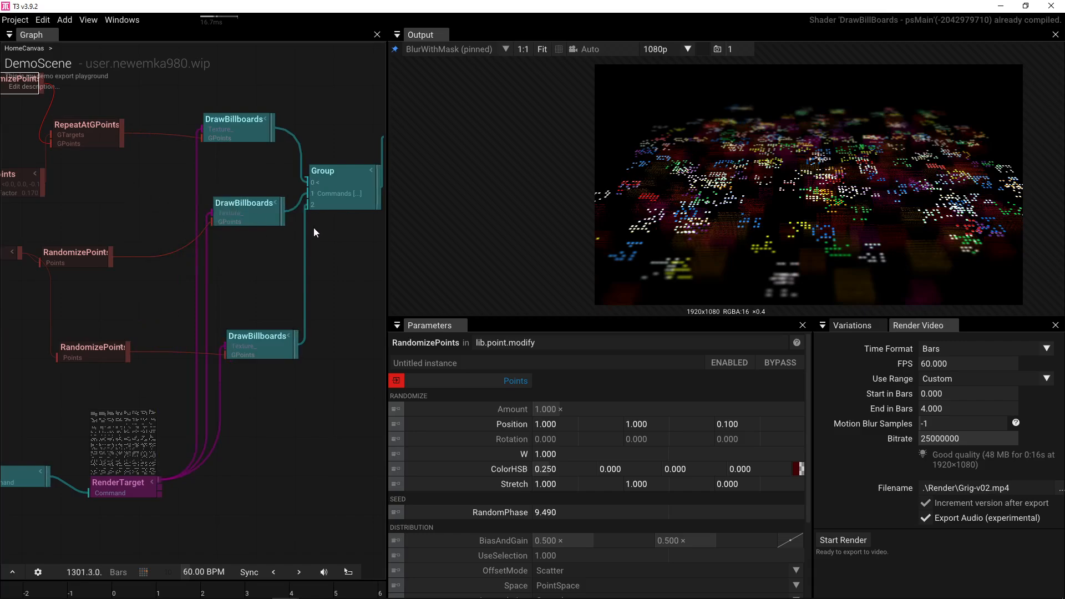
left_click_drag(308, 208, 271, 257)
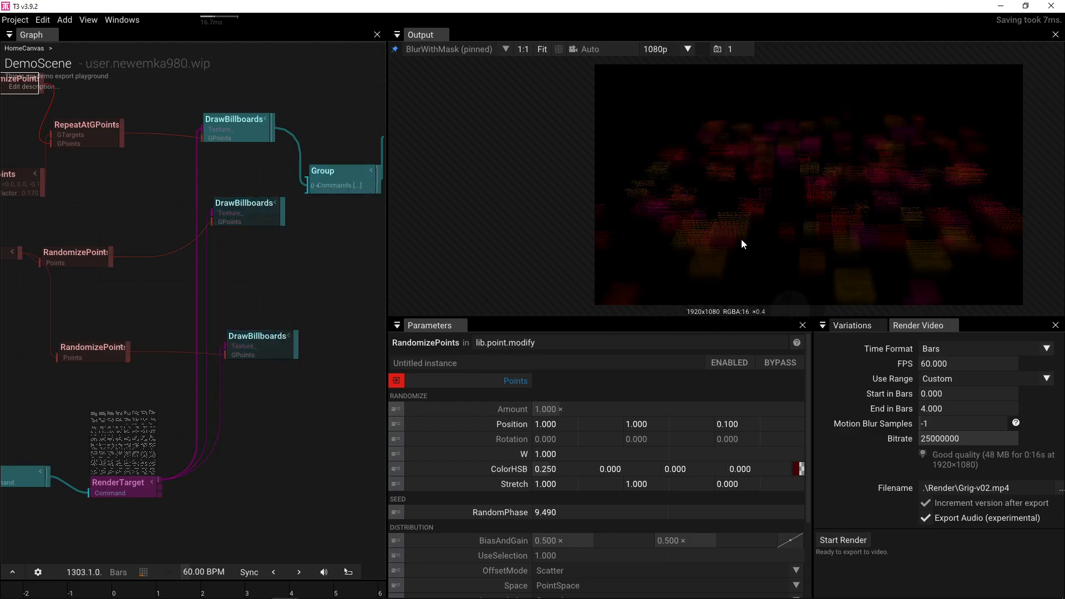
- Set the top DrawBillboards layer's texture atlas size to 8, fitting the output view
key("f")
scroll(698, 242, "up", 4)
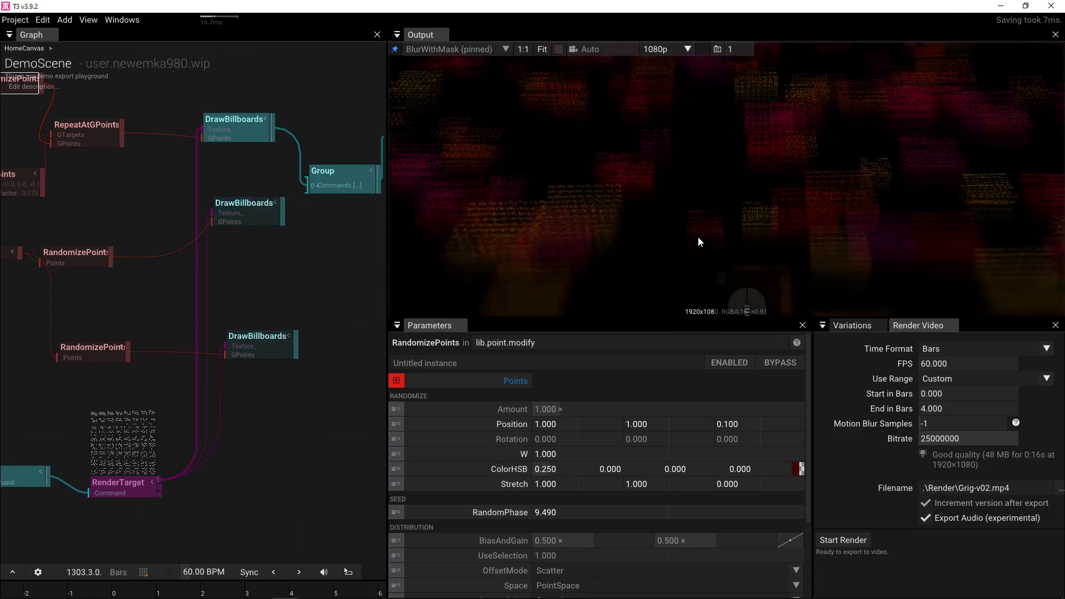
scroll(697, 236, "down", 2)
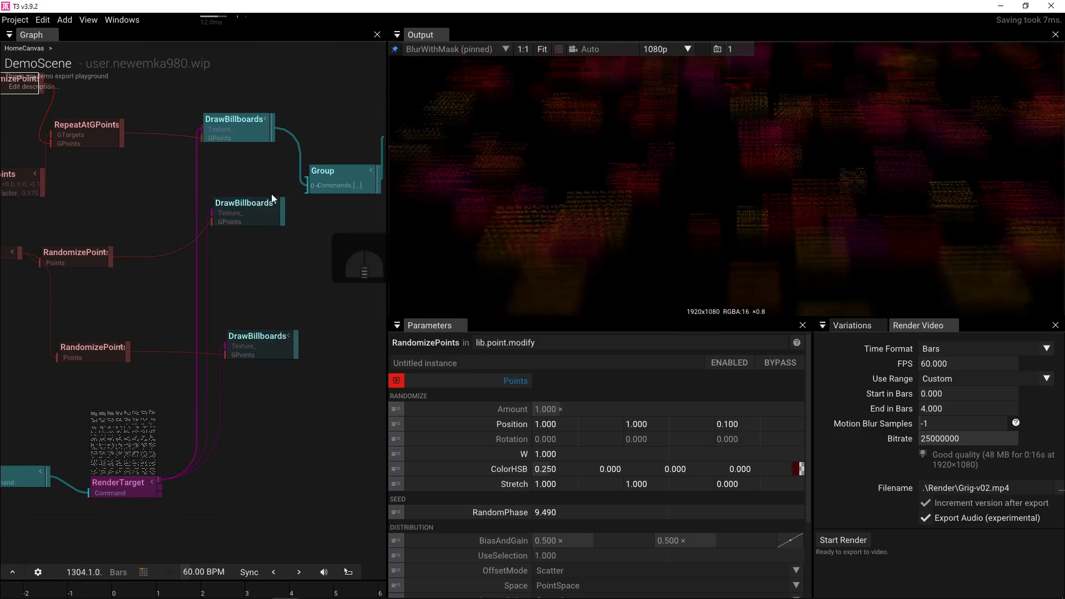
left_click(242, 134)
scroll(679, 521, "down", 5)
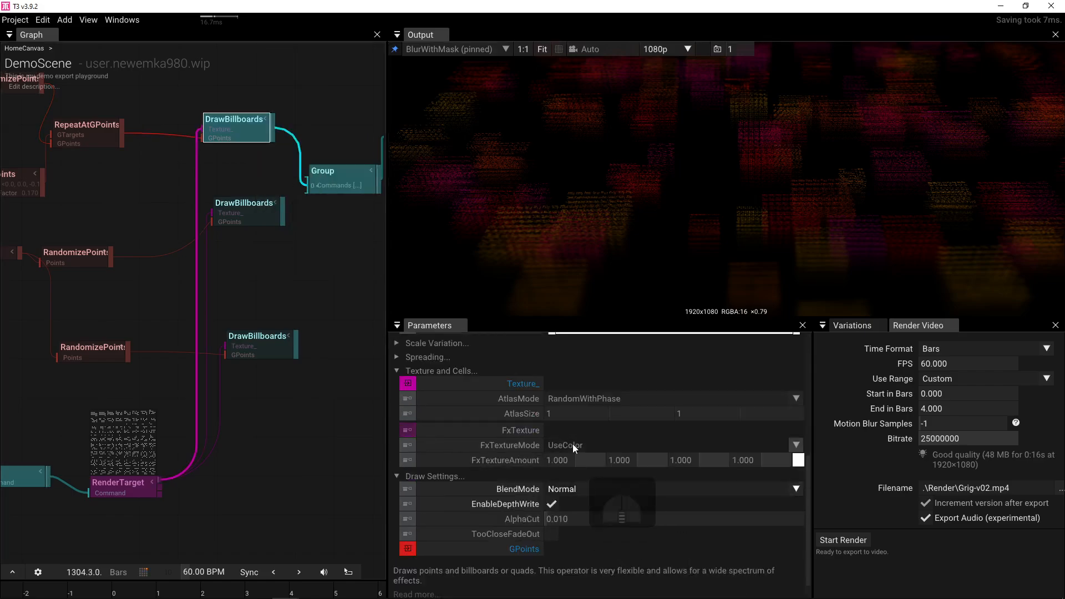
scroll(570, 495, "up", 2)
left_click(570, 512)
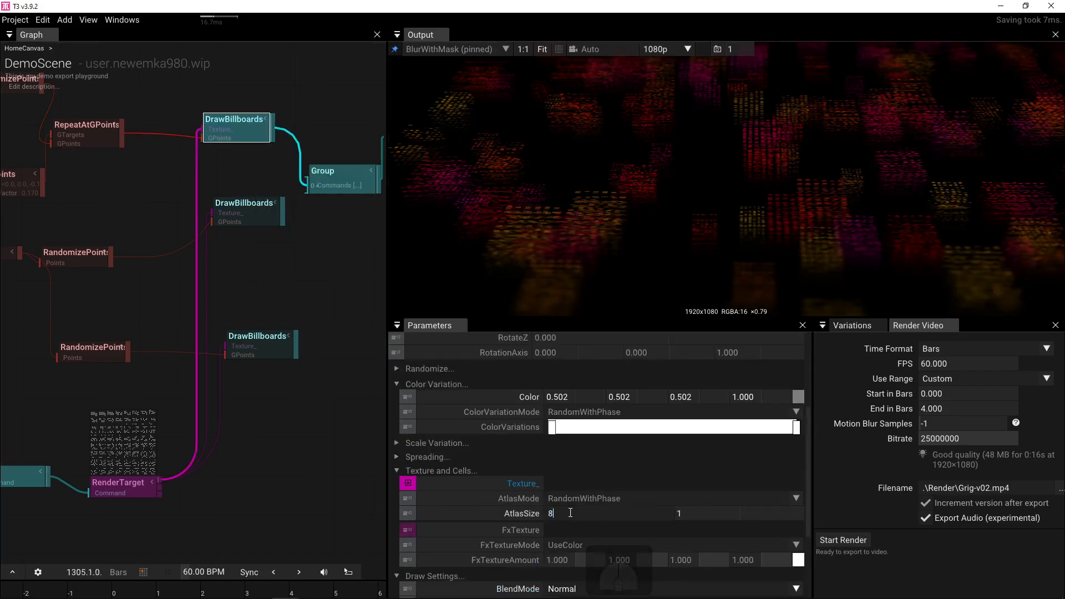
type("8")
key("Tab")
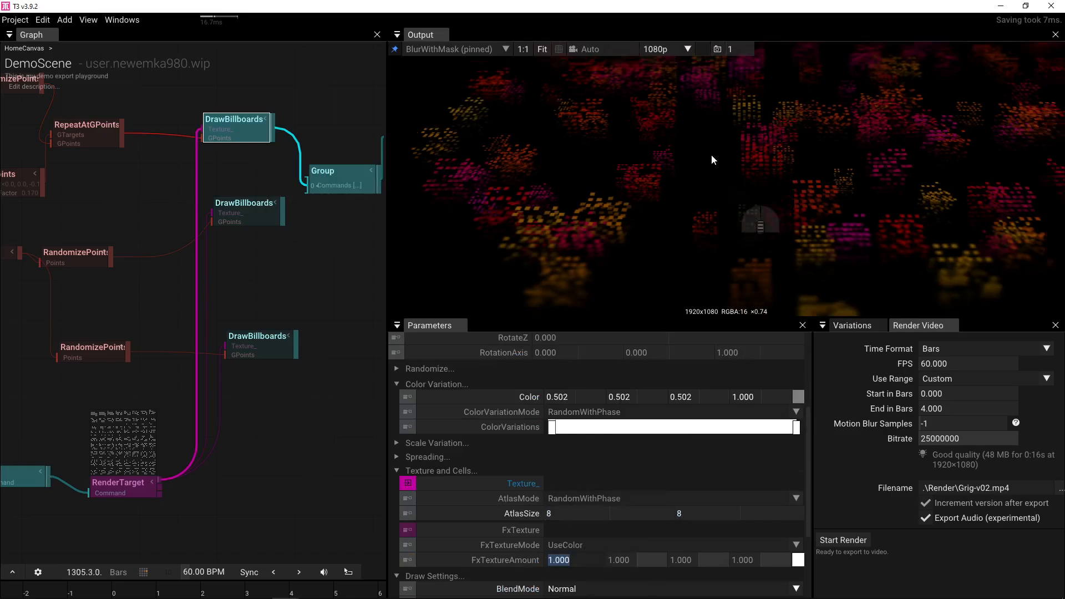
scroll(711, 154, "down", 3)
left_click(720, 174)
left_click_drag(716, 188, 694, 221)
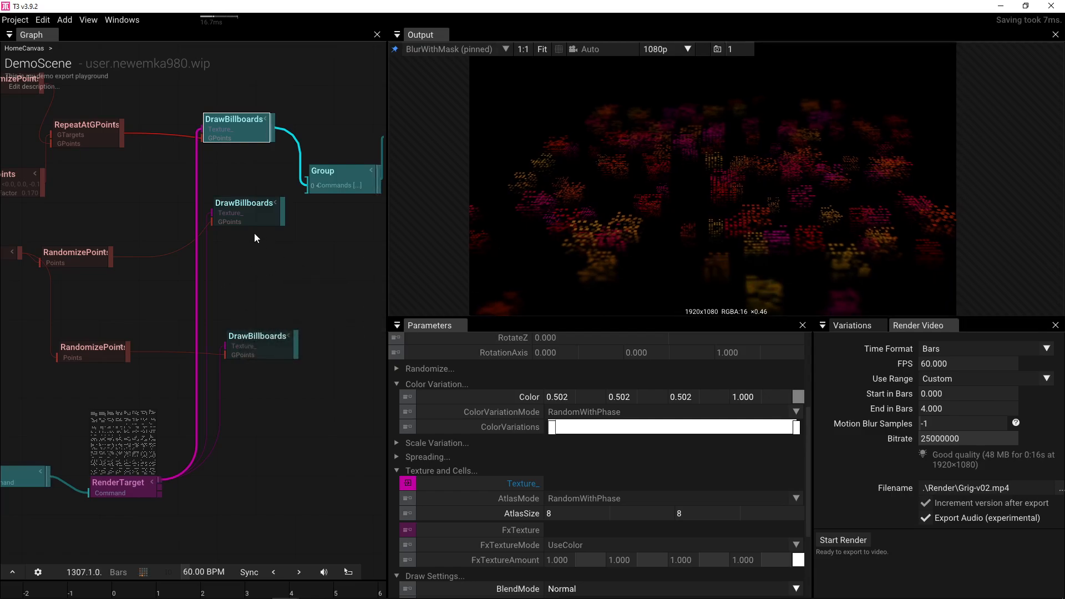
- Remove the texture wire from the middle DrawBillboards layer and start a new RenderTarget connection
left_click_drag(245, 244, 243, 362)
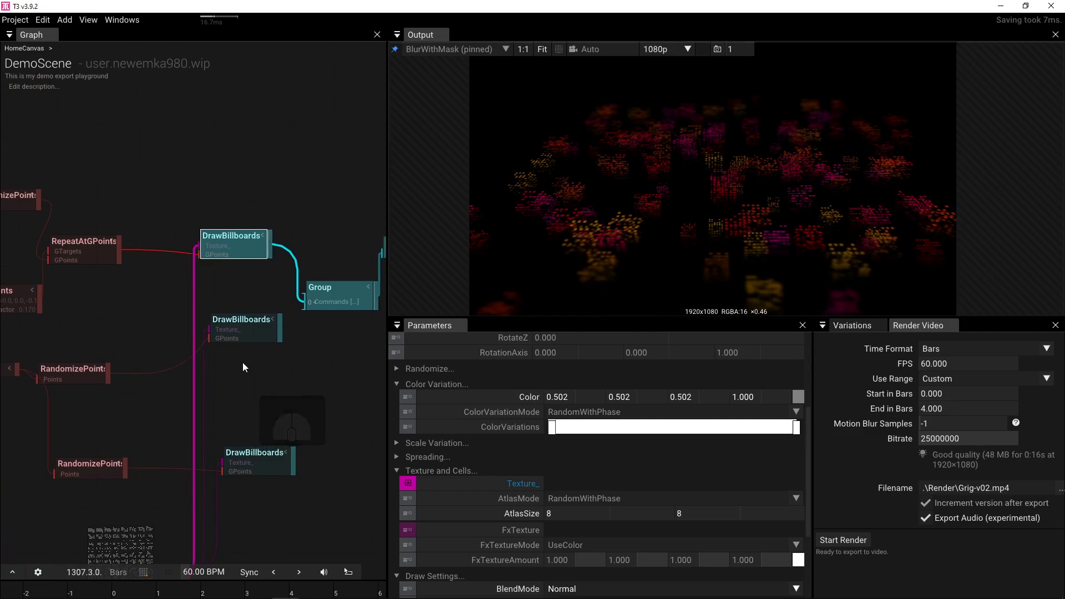
left_click_drag(207, 331, 123, 331)
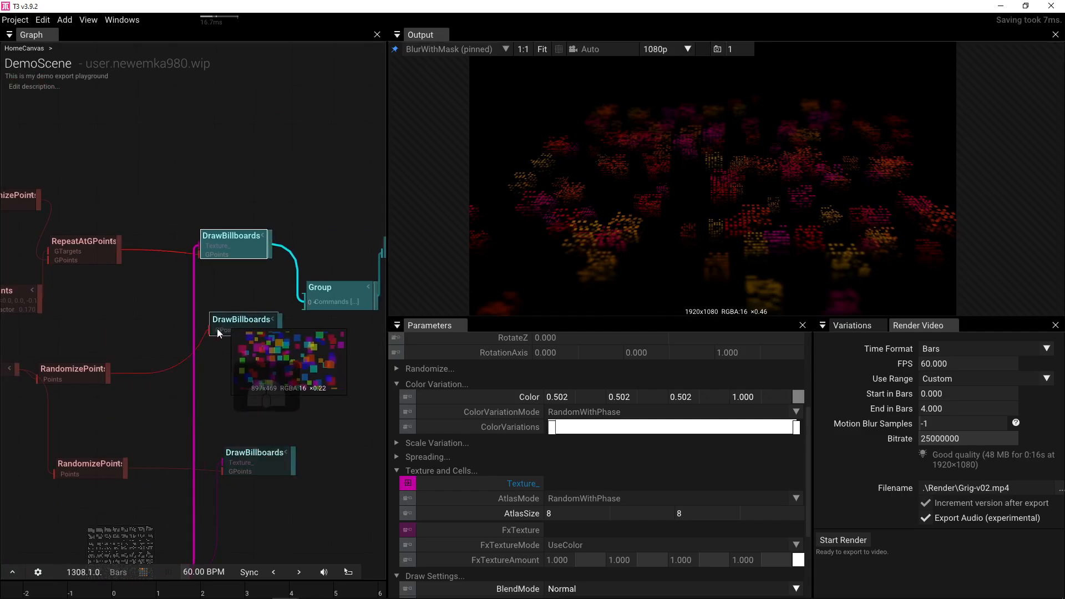
scroll(232, 243, "down", 3)
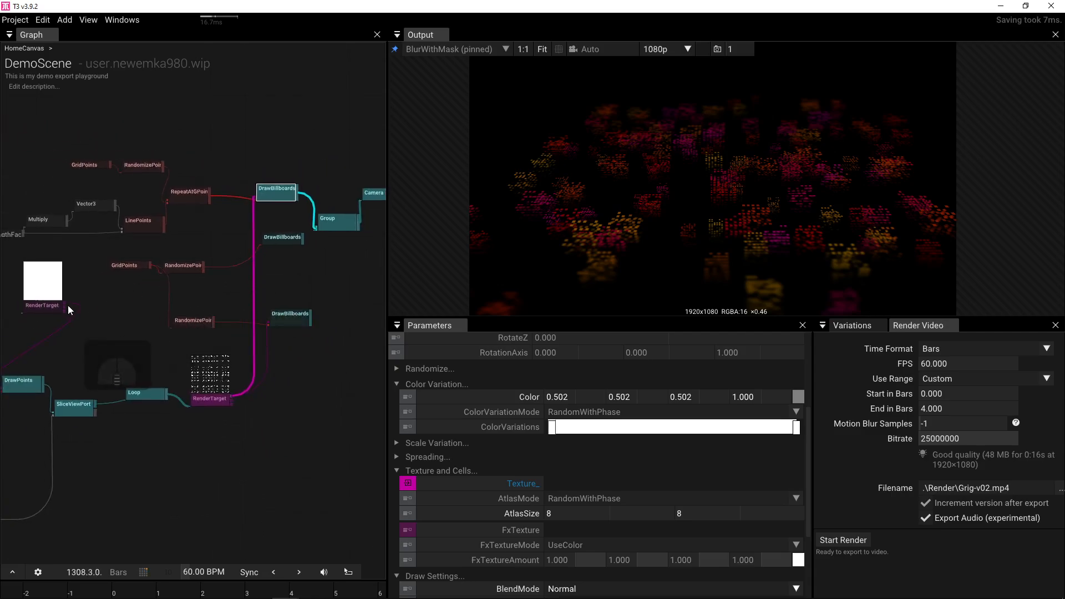
left_click_drag(67, 305, 261, 242)
- Attach RenderTarget as the middle layer's texture, reset atlas size to 1×1 and colour variations, and add it to the Group
left_click(279, 242)
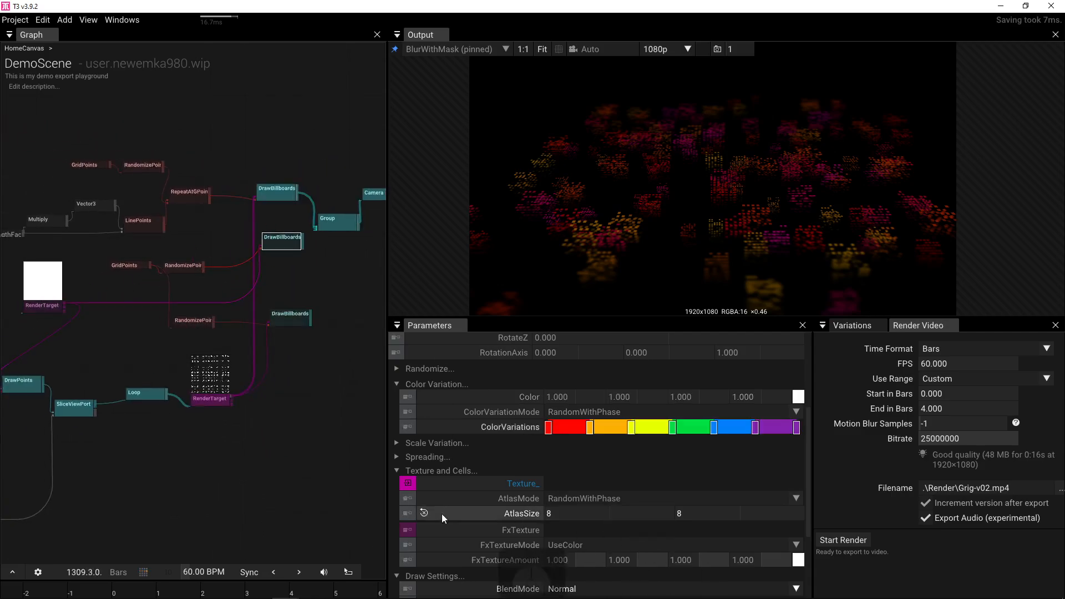
left_click(423, 511)
left_click(425, 426)
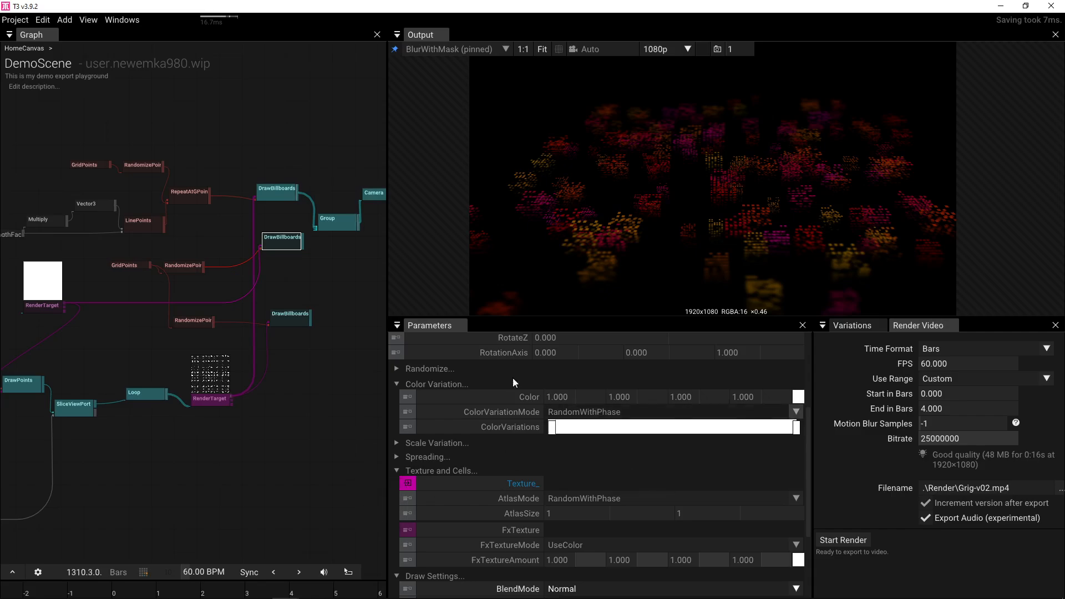
scroll(284, 294, "up", 5)
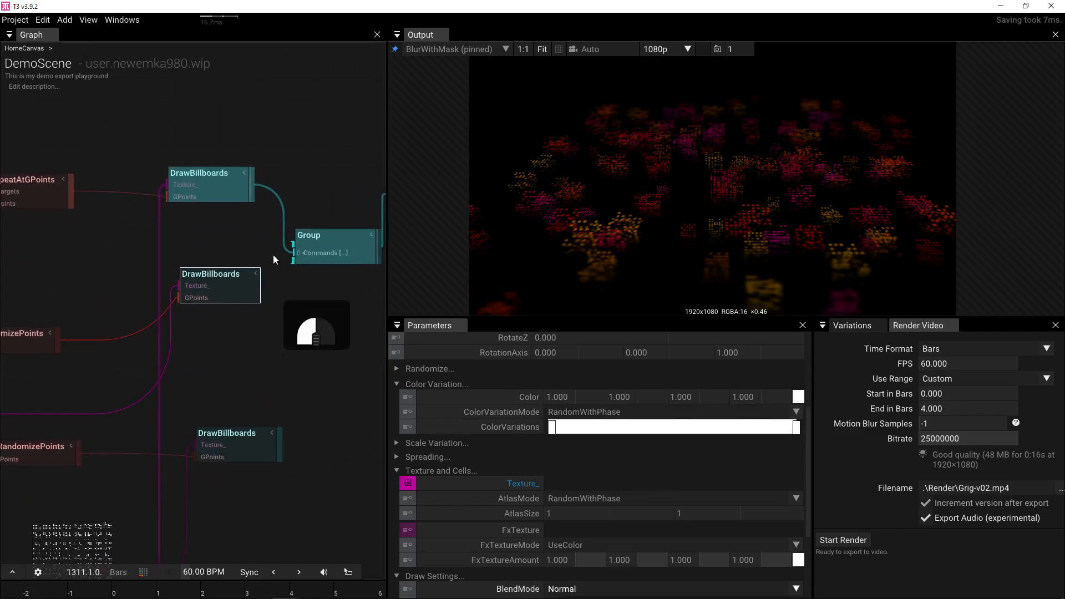
left_click_drag(273, 255, 288, 231)
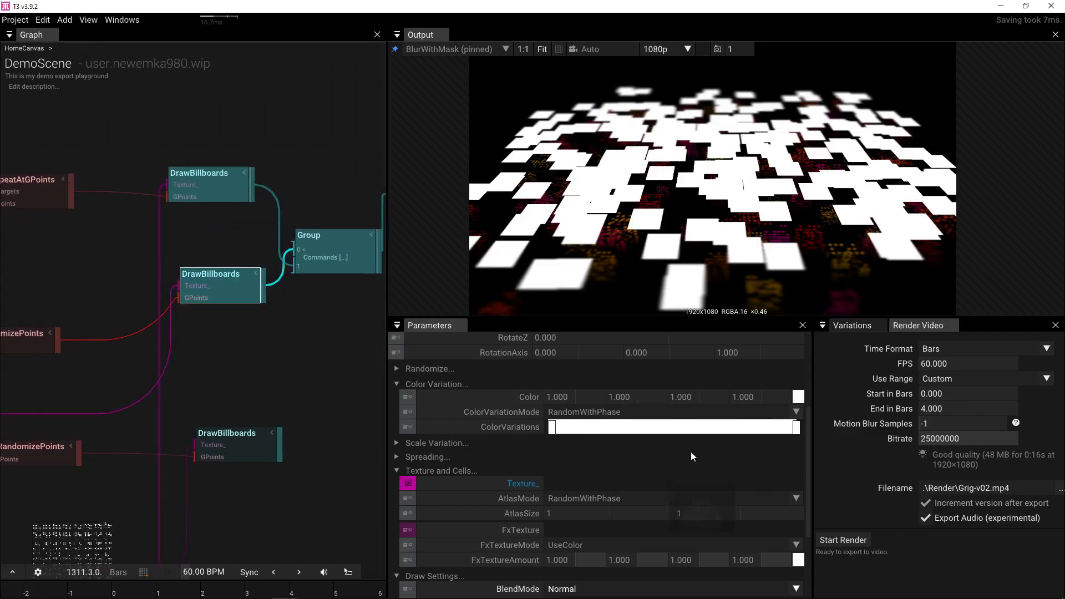
- Switch the billboard blending to Multiply and make the billboard colour green
scroll(710, 451, "down", 3)
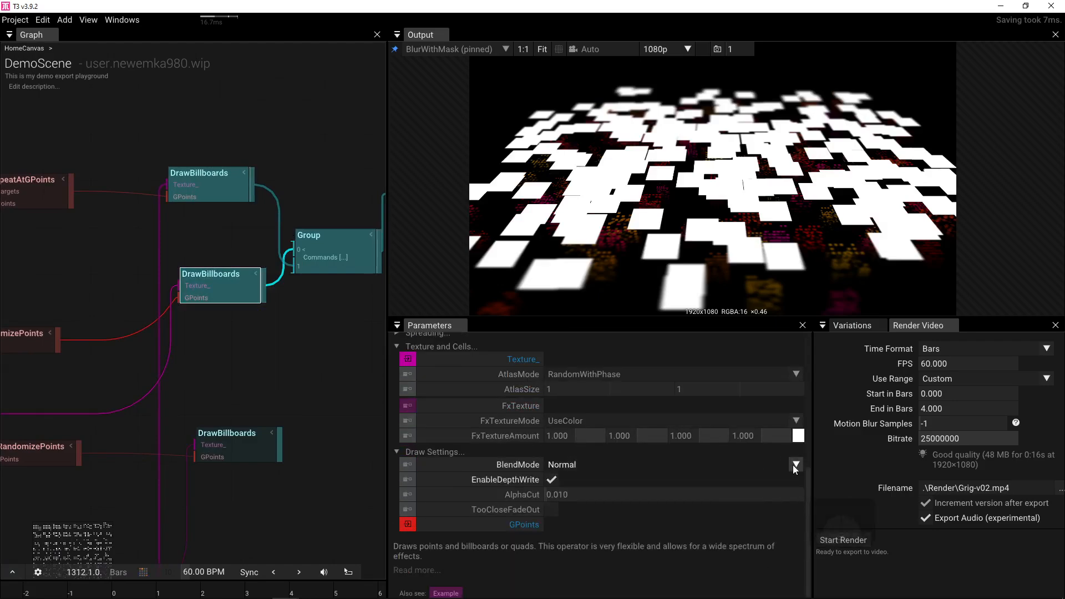
left_click(795, 465)
left_click(707, 495)
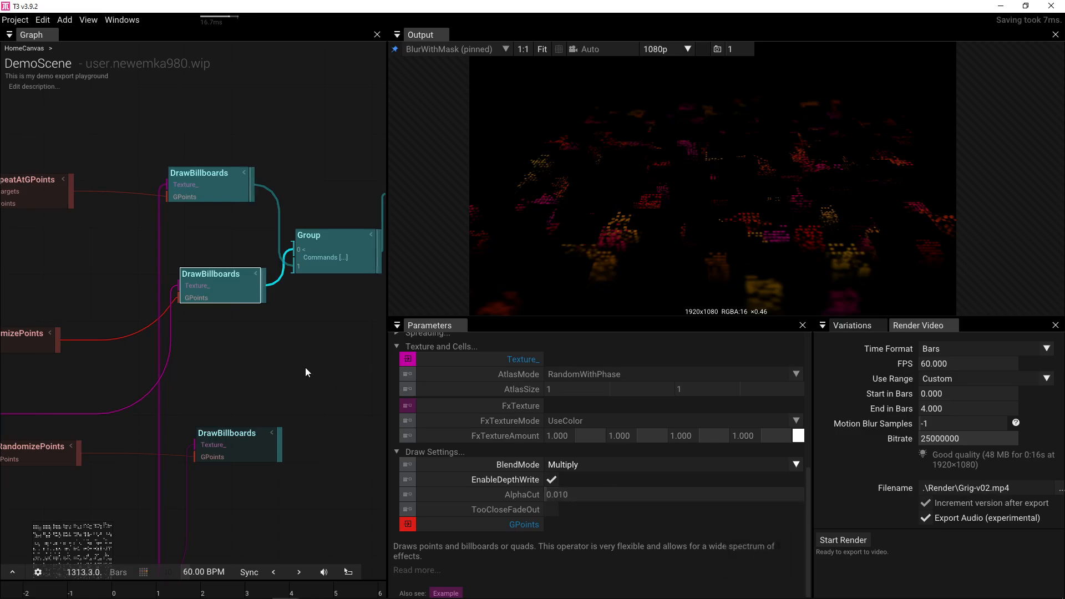
left_click_drag(295, 249, 283, 314)
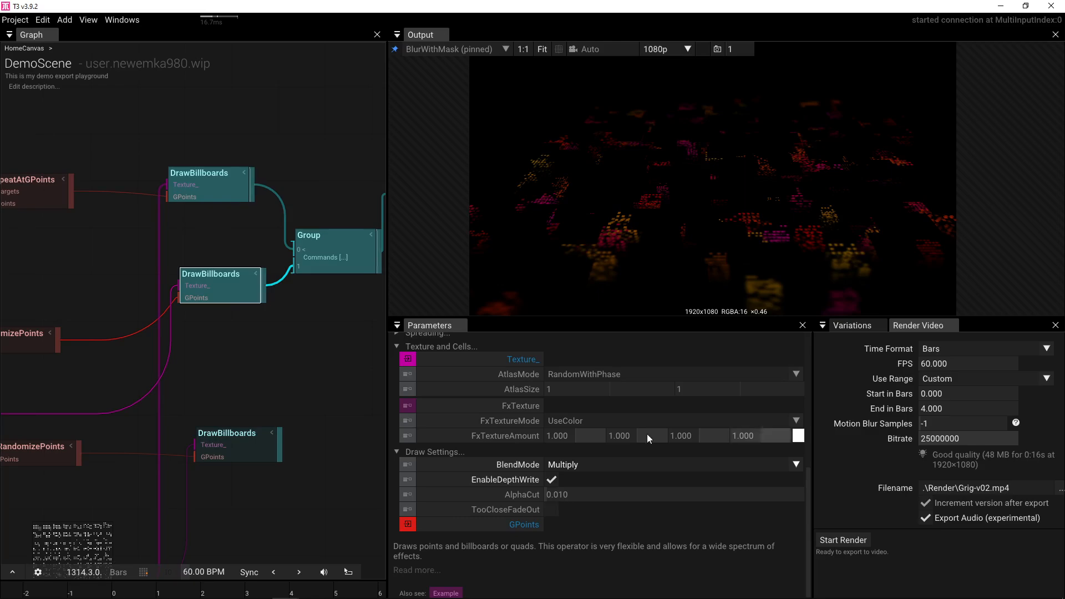
scroll(643, 442, "up", 3)
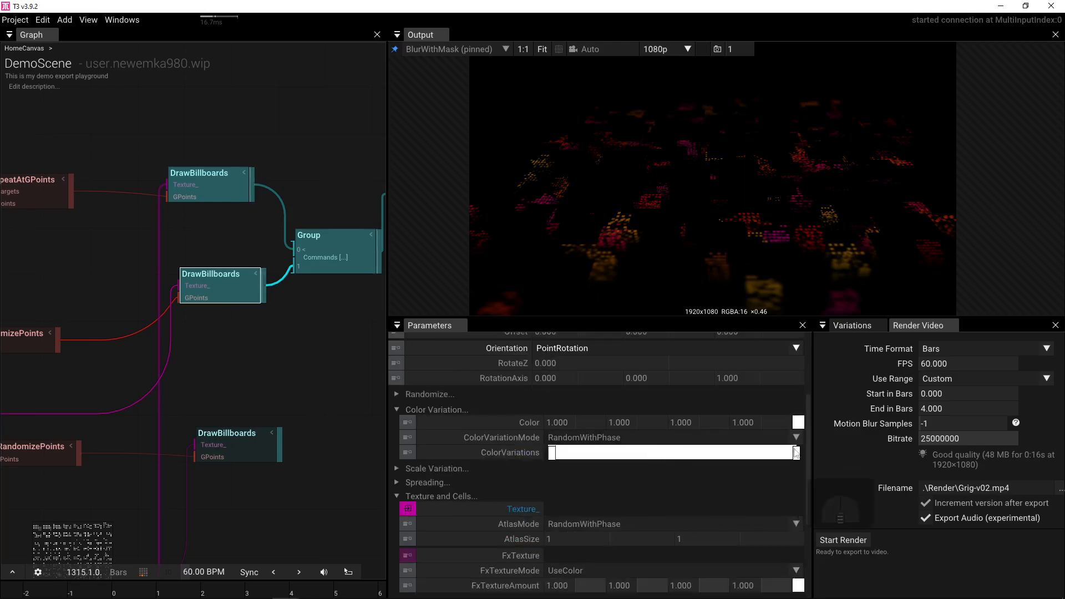
left_click(797, 422)
mouse_move(874, 469)
left_mouse_down()
mouse_move(828, 411)
mouse_move(821, 438)
left_mouse_up()
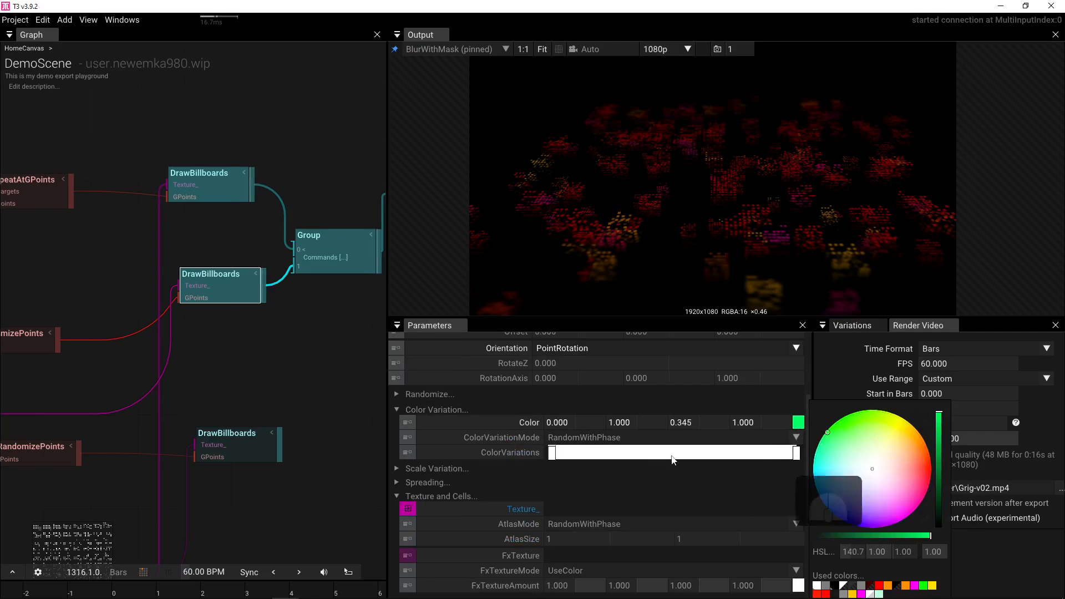
scroll(586, 480, "down", 5)
left_click(791, 464)
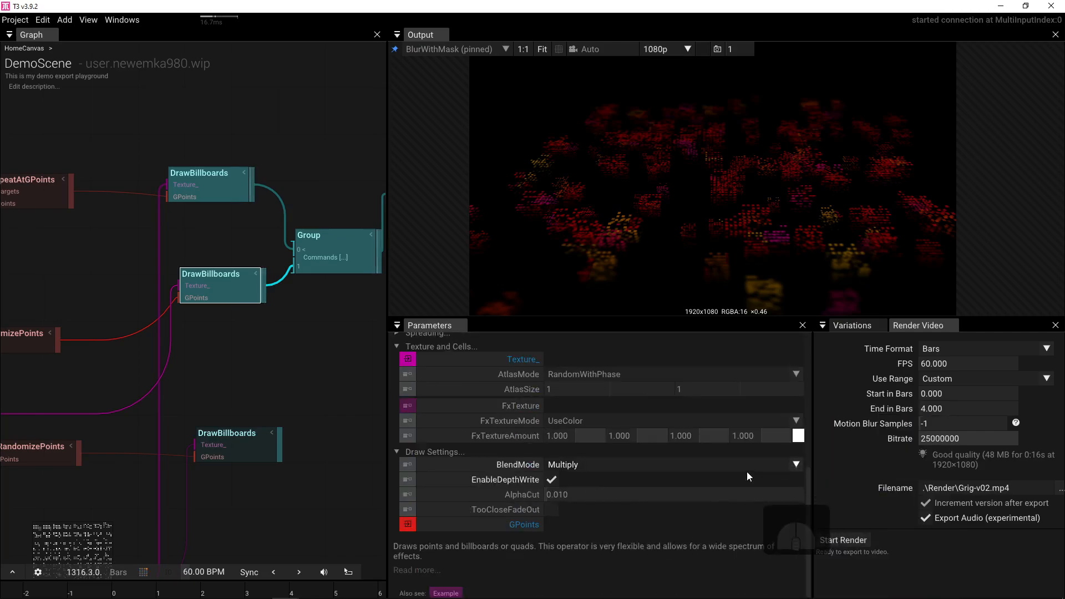
- Change the blending to Additive and darken the colour to 0.000, 0.115, 0.040
left_click(796, 467)
left_click(640, 491)
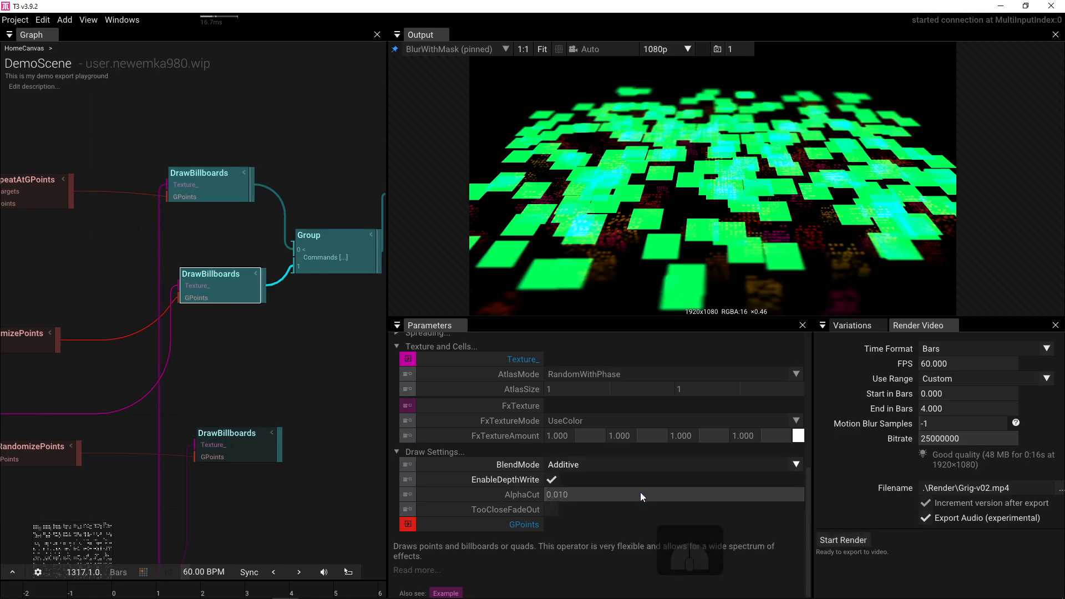
scroll(751, 424, "up", 3)
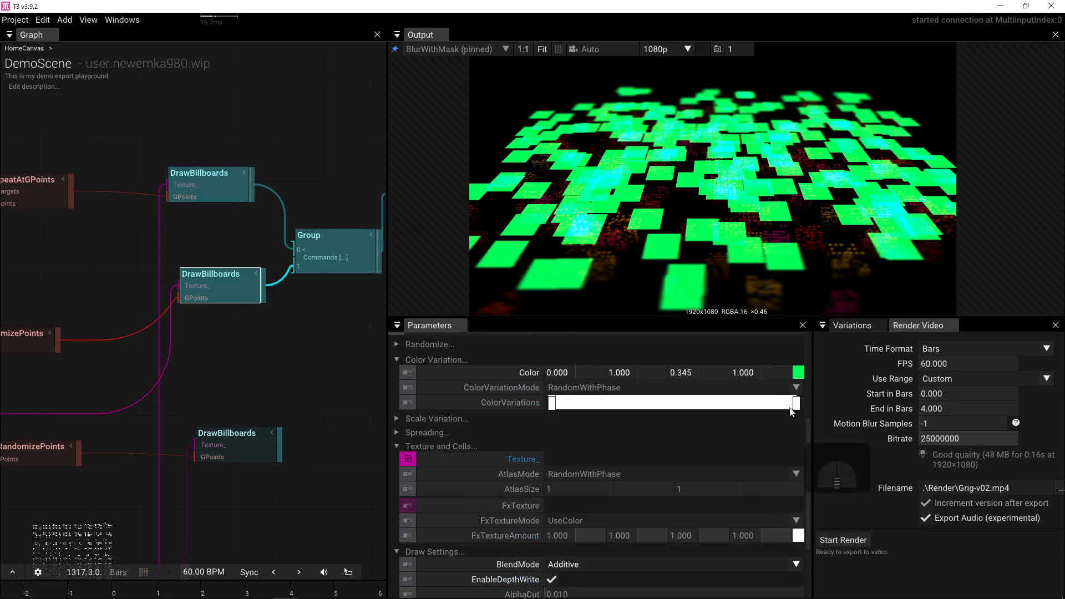
left_click(799, 372)
left_click_drag(935, 456, 938, 504)
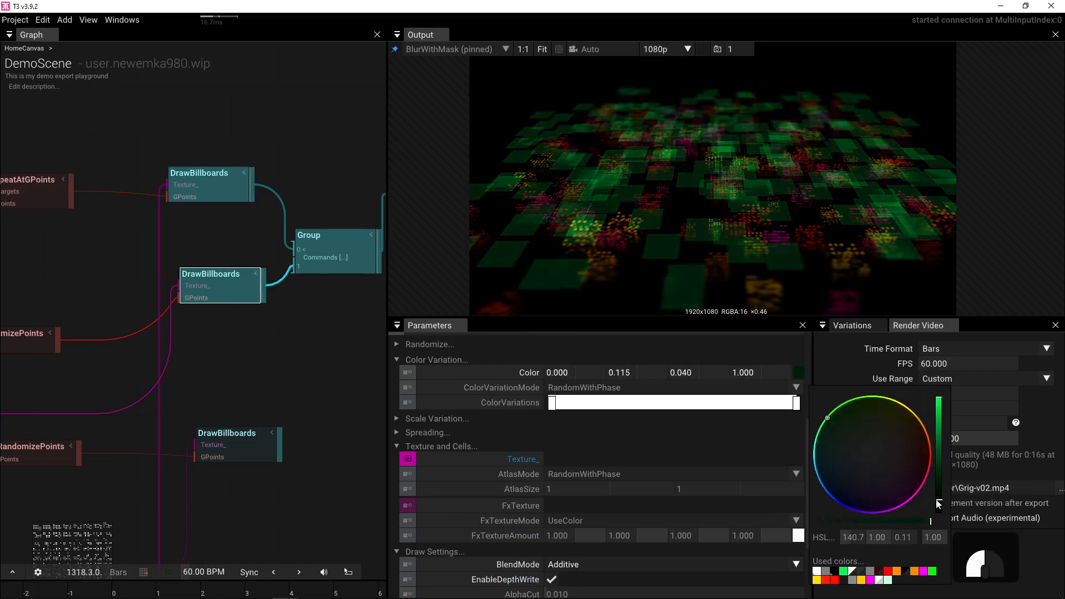
left_click_drag(188, 403, 426, 393)
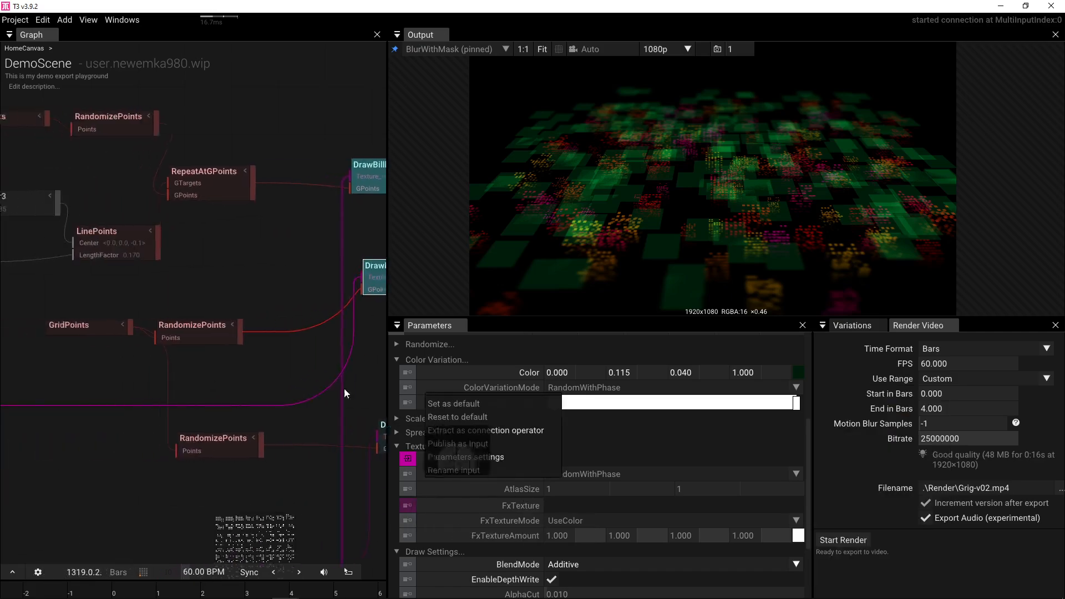
- Raise the RandomizePoints W randomization to 7.900
left_click(210, 347)
scroll(568, 405, "up", 3)
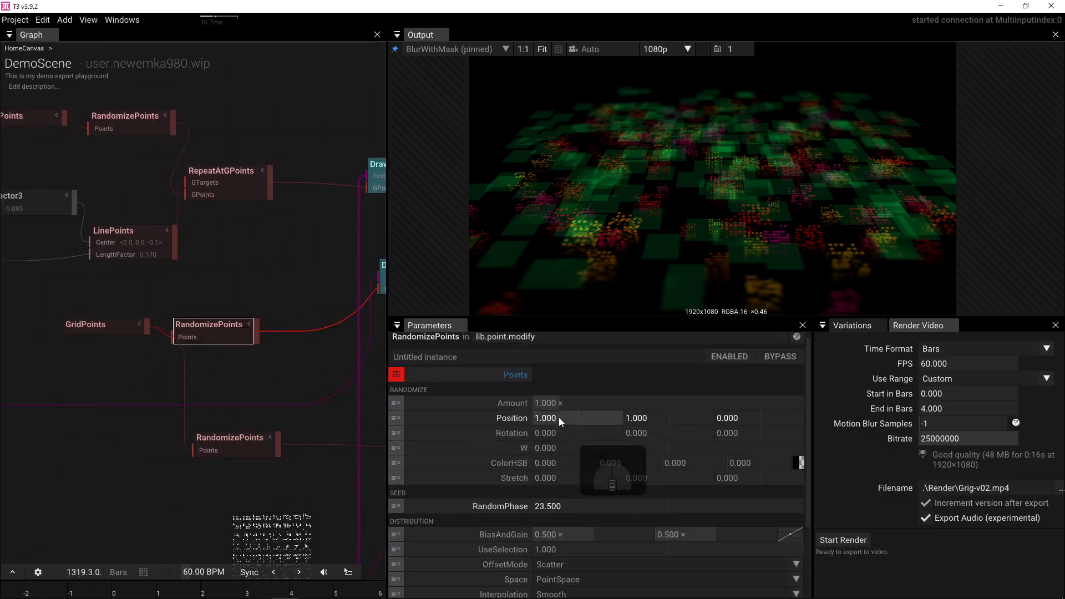
left_click_drag(555, 448, 832, 448)
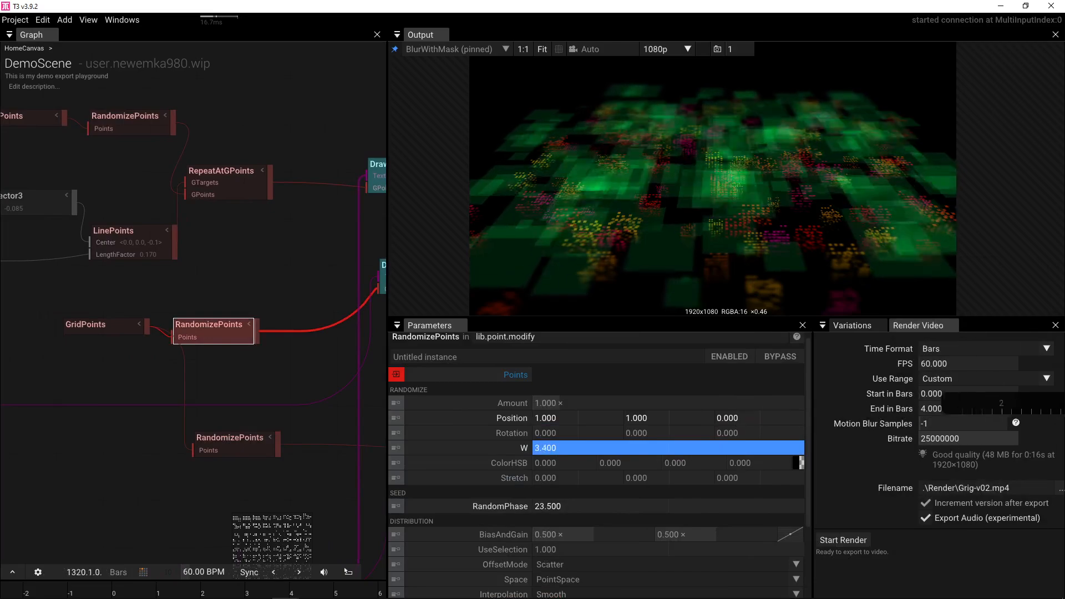
left_click_drag(1026, 444, 1062, 444)
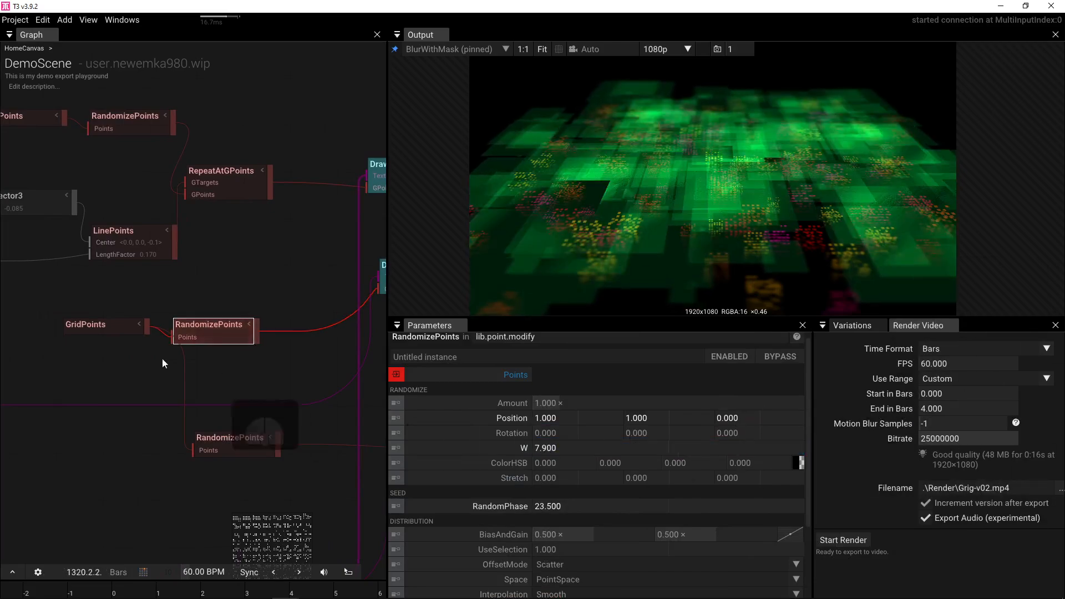
- Set the GridPoints X count to 8
left_click(89, 327)
left_click(580, 378)
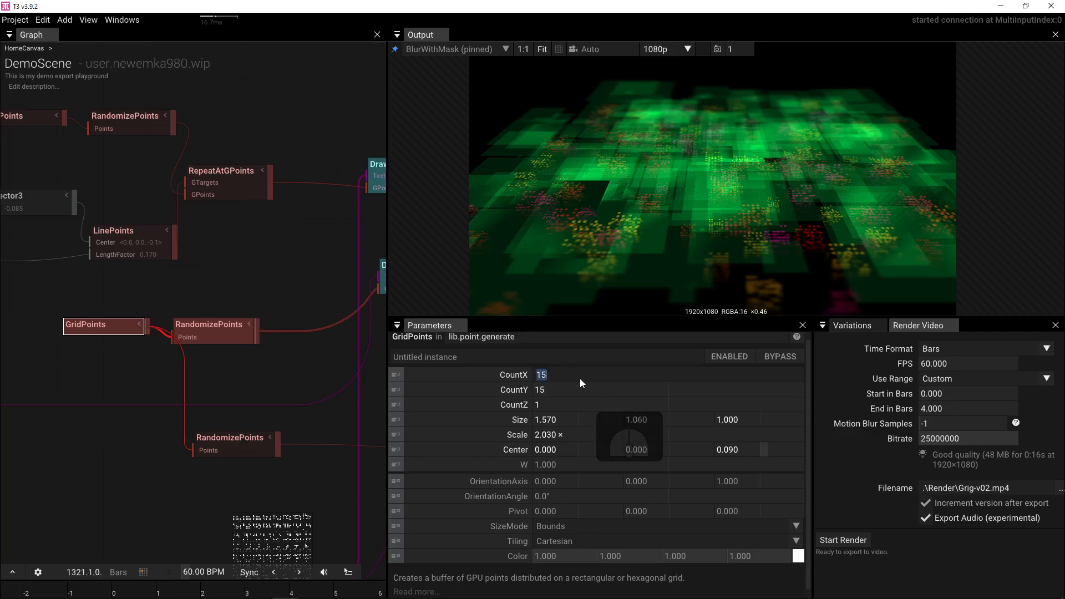
type("8")
key("Tab")
type("8")
key("Tab")
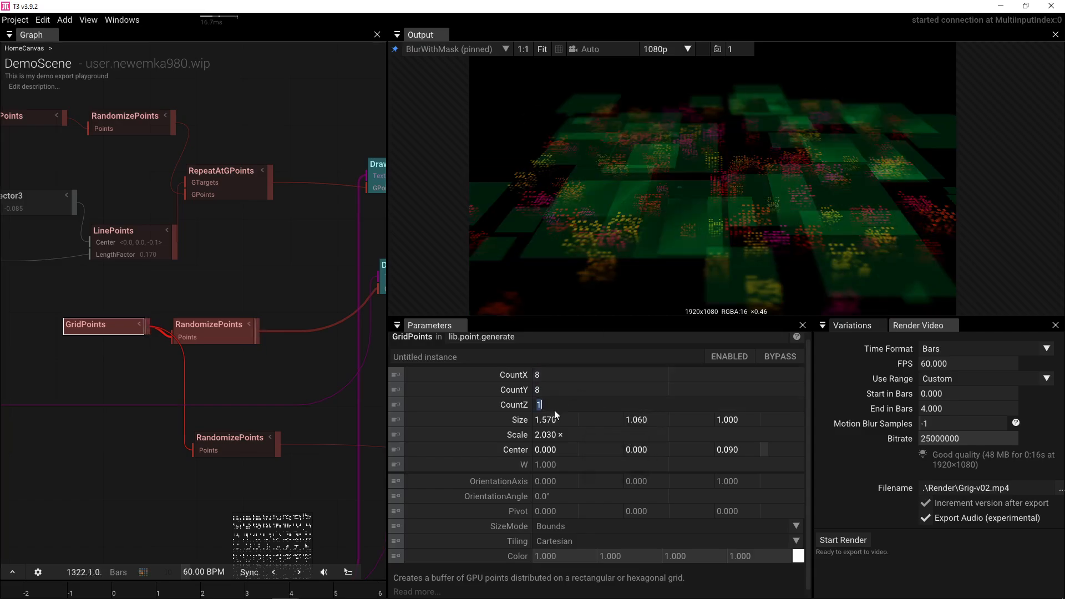
- Set RandomizePoints Position Z to -0.250, W to 5.000, and RandomPhase to 26.030
mouse_move(204, 328)
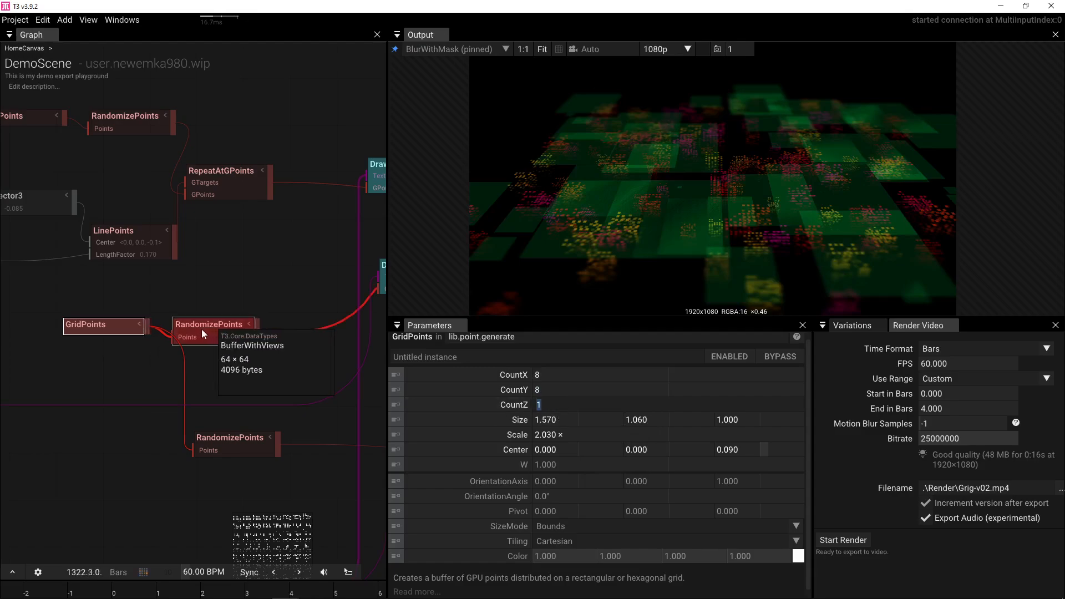
left_click(198, 328)
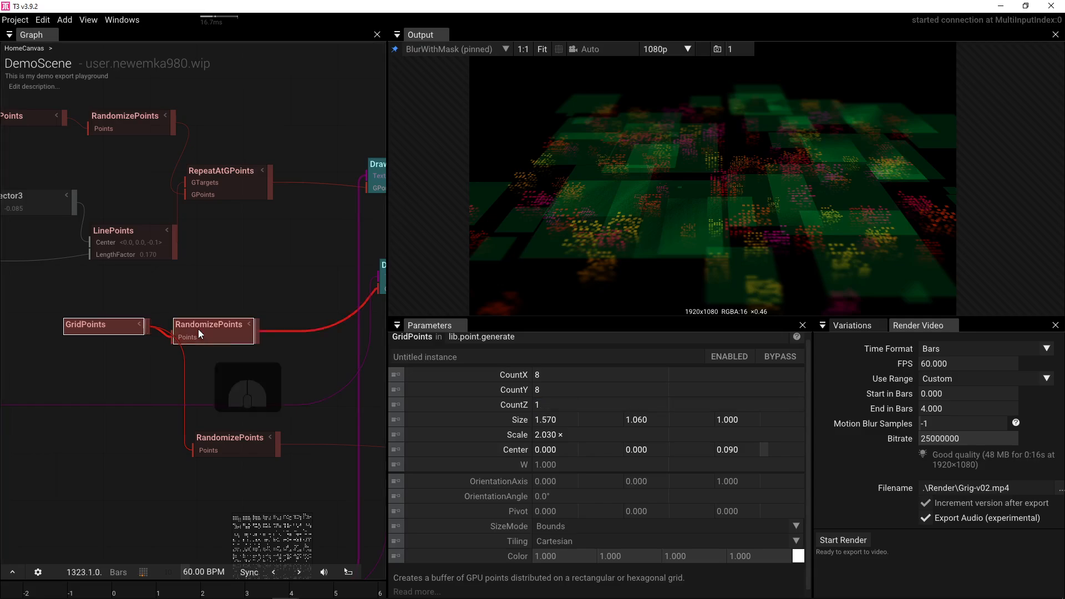
left_click_drag(711, 419, 683, 405)
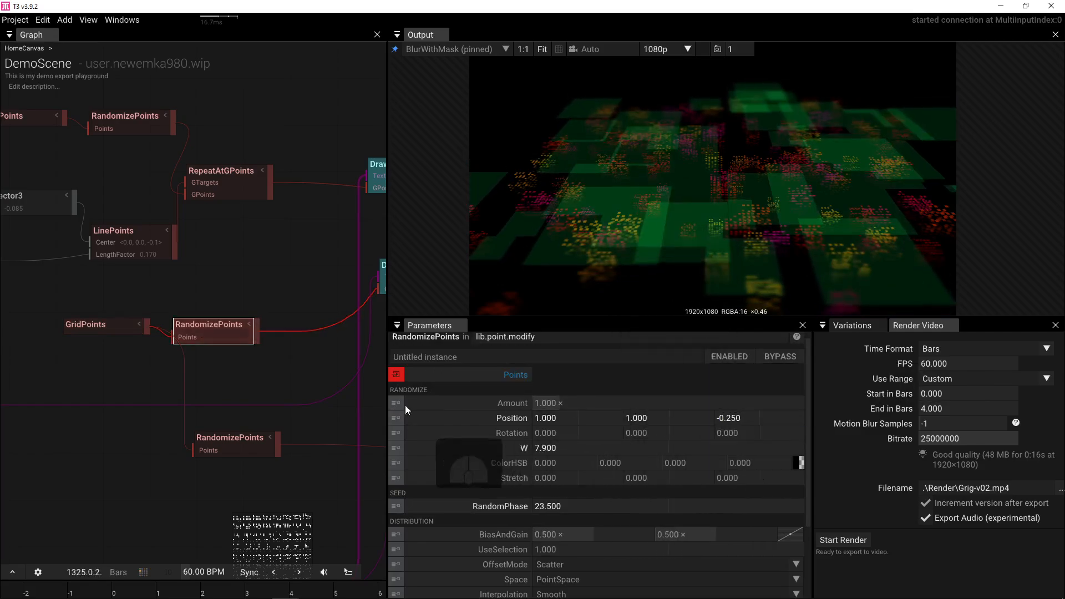
left_click(586, 447)
type("5")
key("Return")
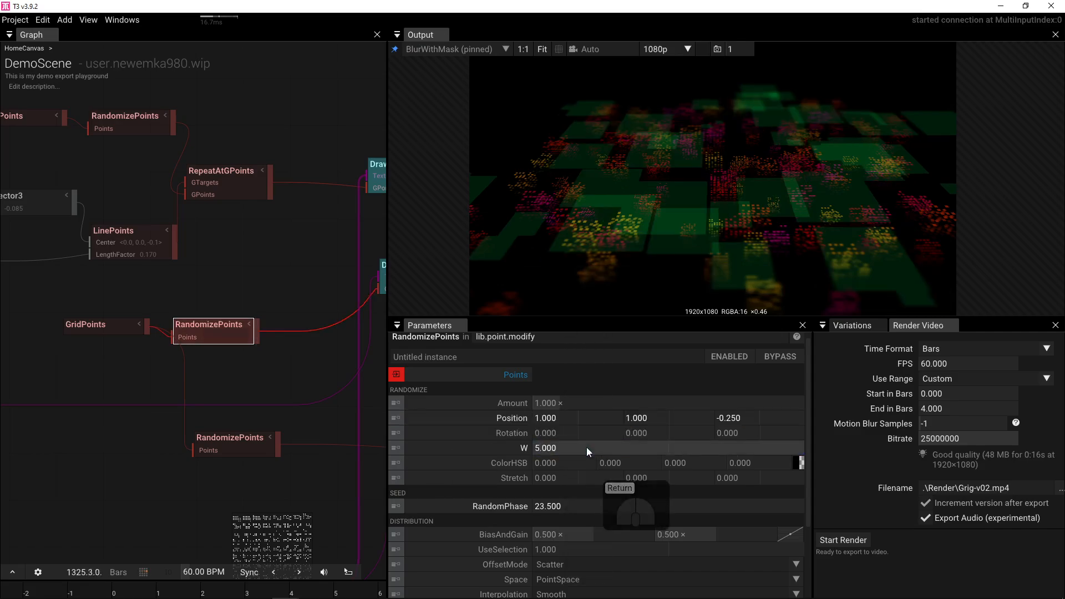
left_click_drag(548, 506, 1039, 505)
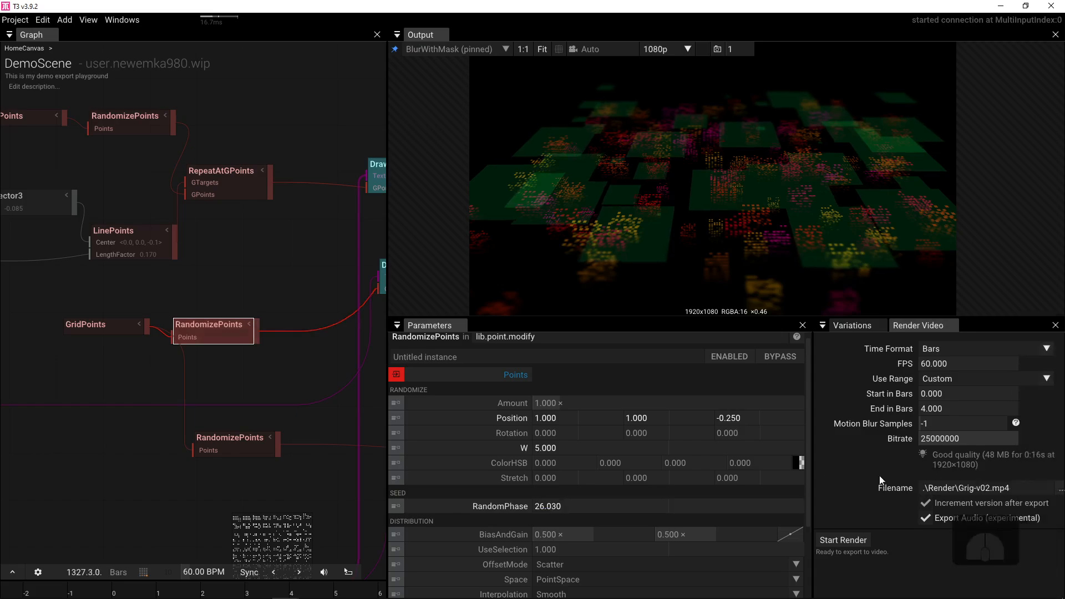
left_click_drag(376, 394, 228, 312)
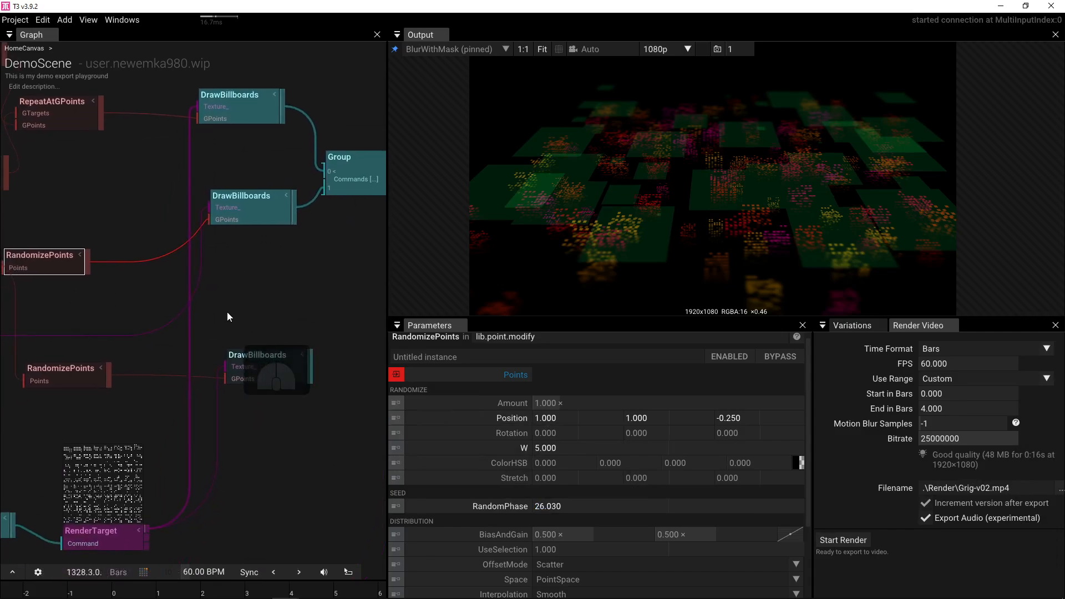
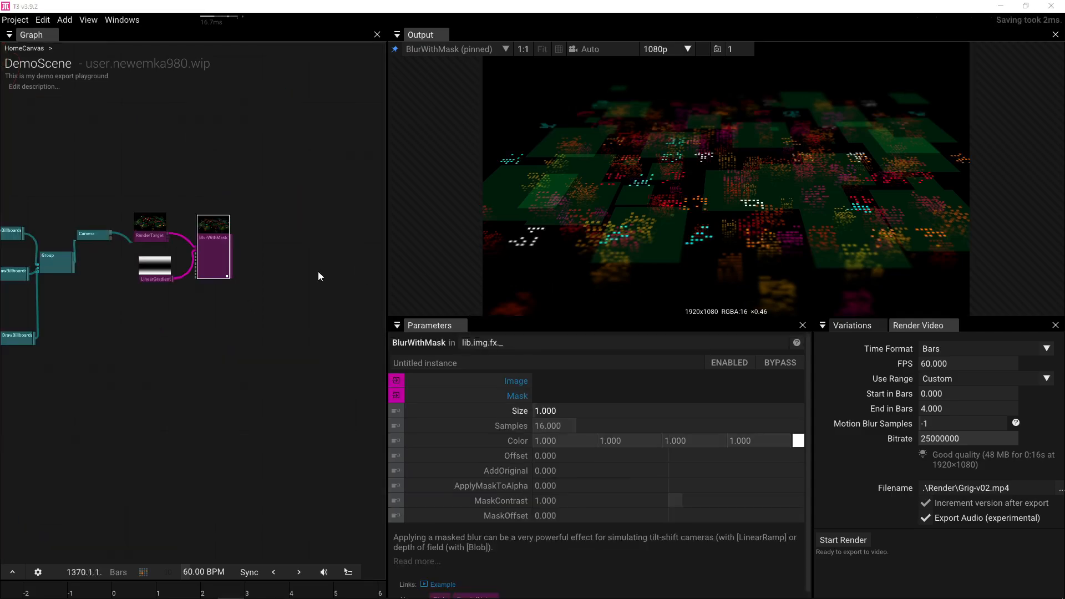
- Add a Glow after BlurWithMask, preview it, and set Intensity 0.58 and AmplifyCore 2.3
scroll(266, 247, "up", 3)
left_click_drag(228, 259, 320, 276)
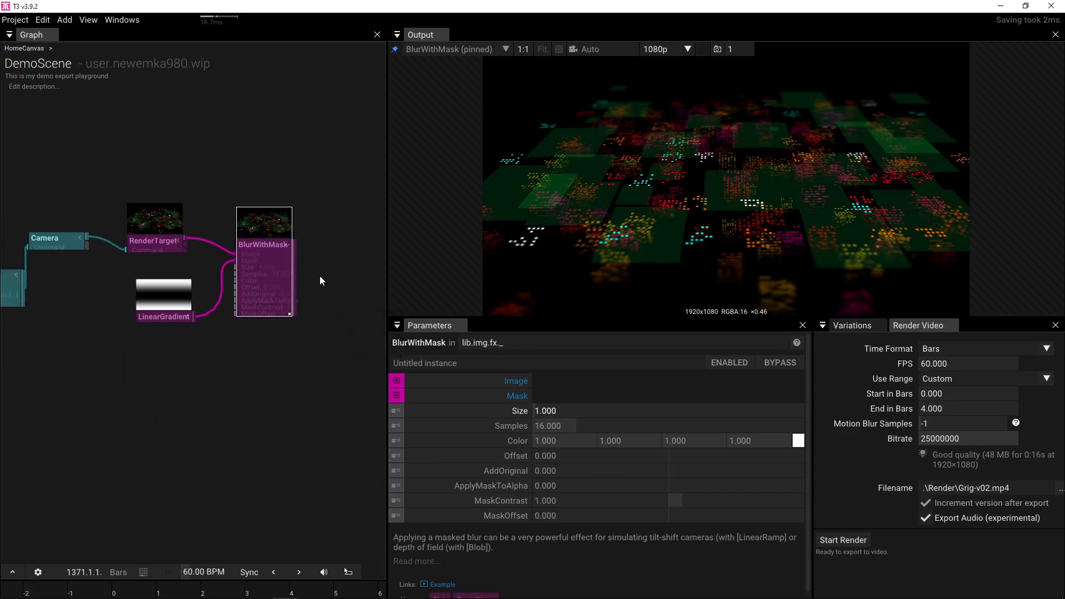
left_click_drag(294, 264, 329, 272)
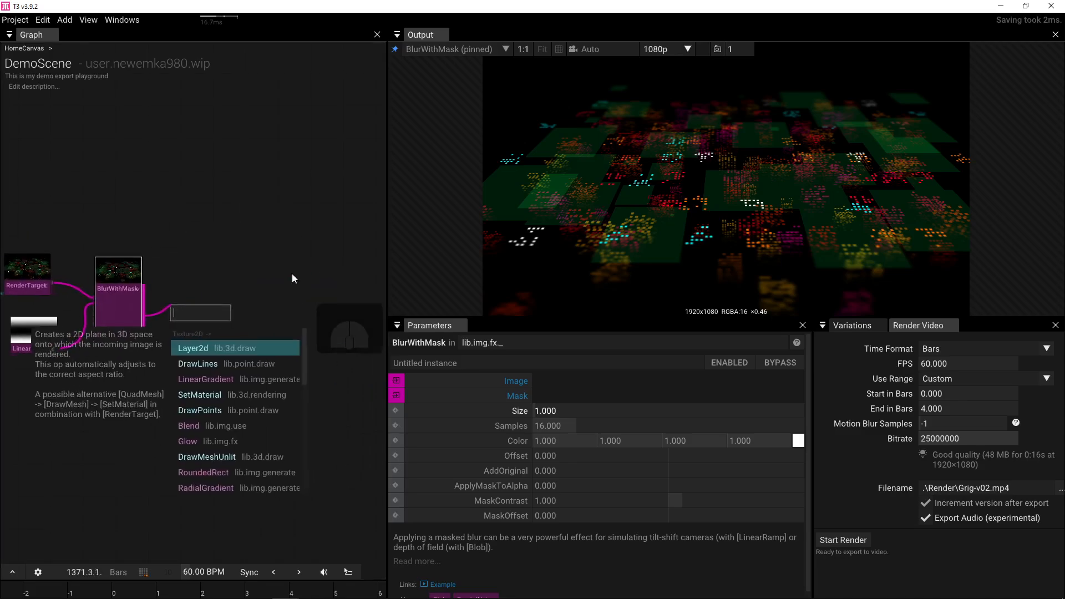
left_click(234, 439)
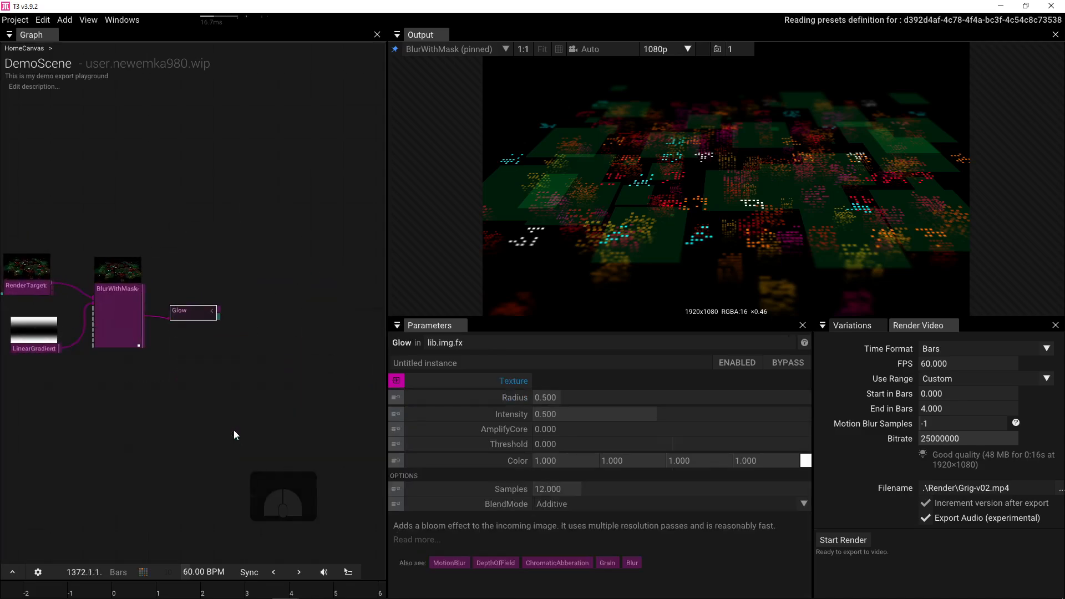
key("p")
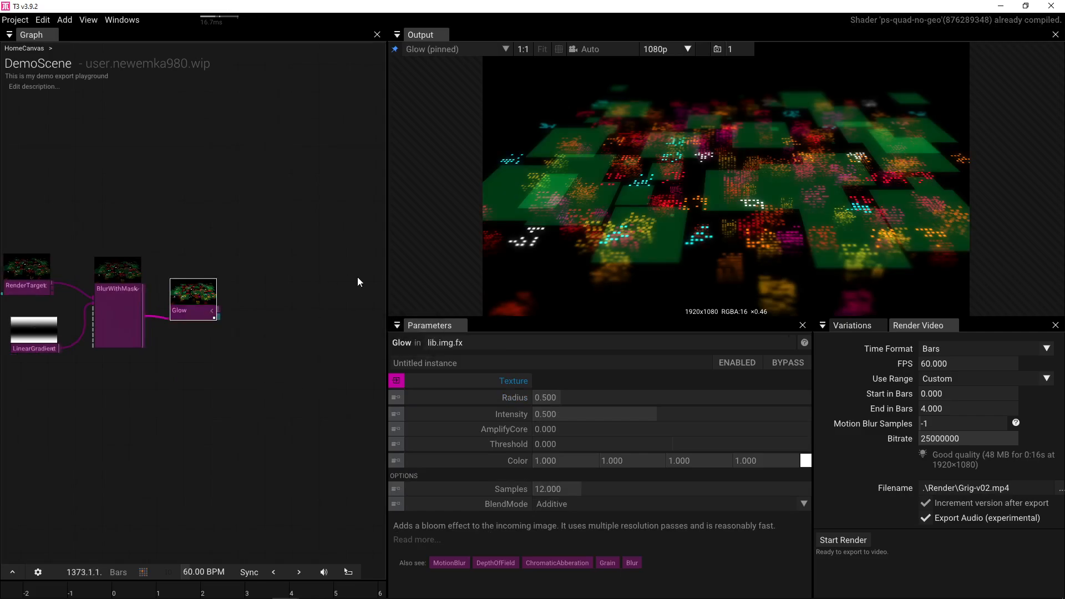
left_click_drag(556, 429, 582, 411)
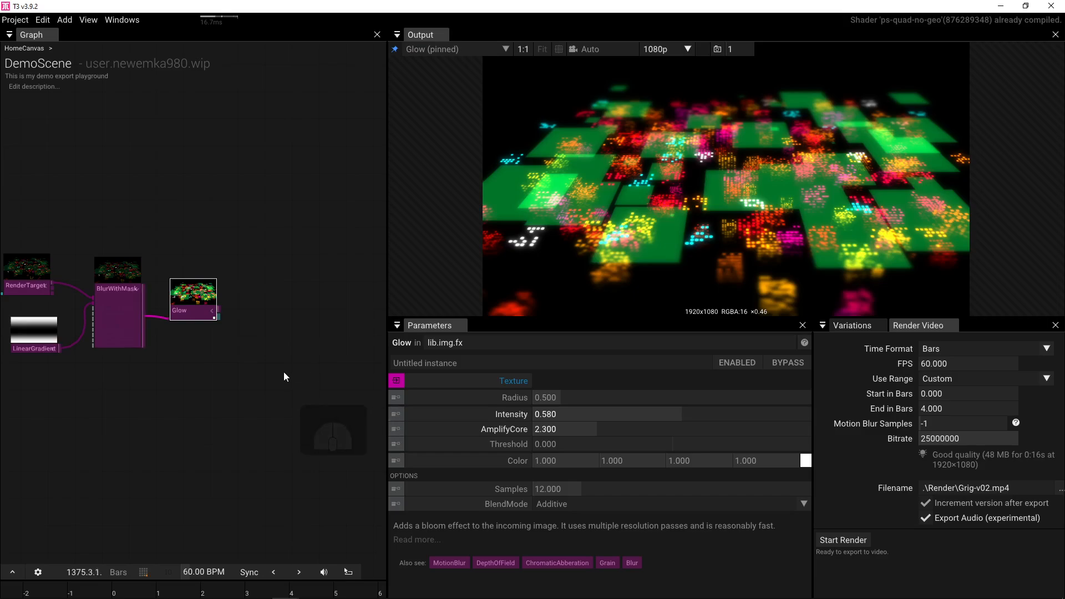
left_click_drag(273, 372, 458, 364)
left_click_drag(126, 380, 211, 367)
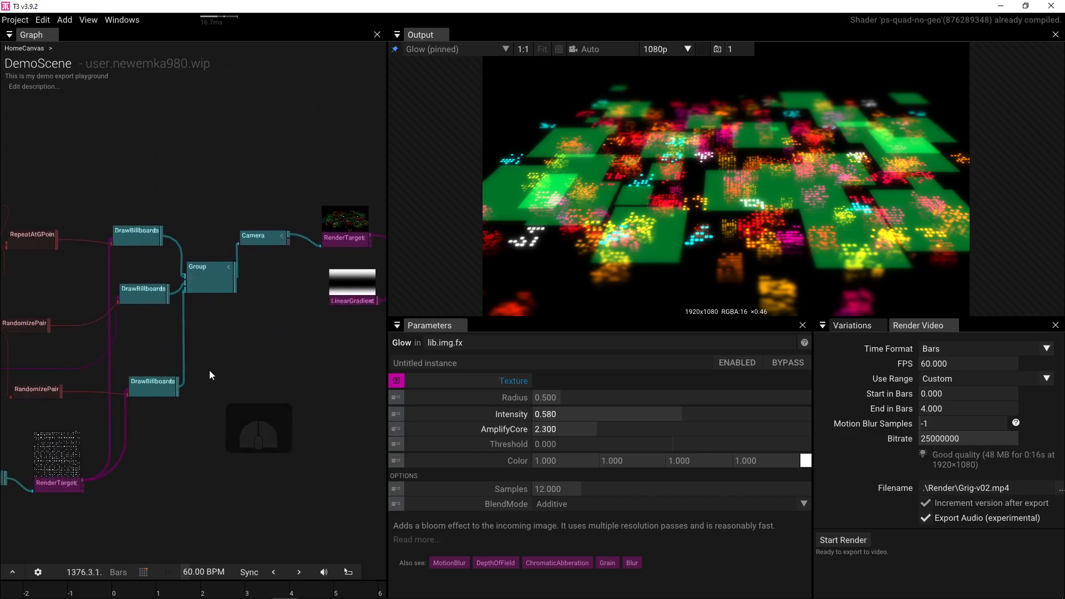
left_click(153, 386)
scroll(776, 522, "down", 3)
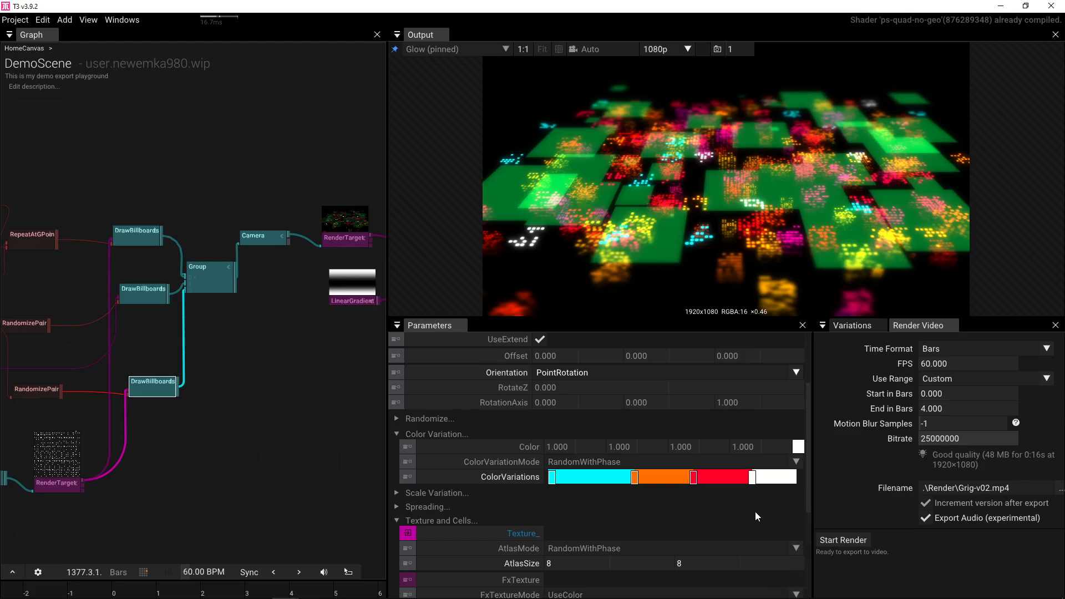
left_click(755, 488)
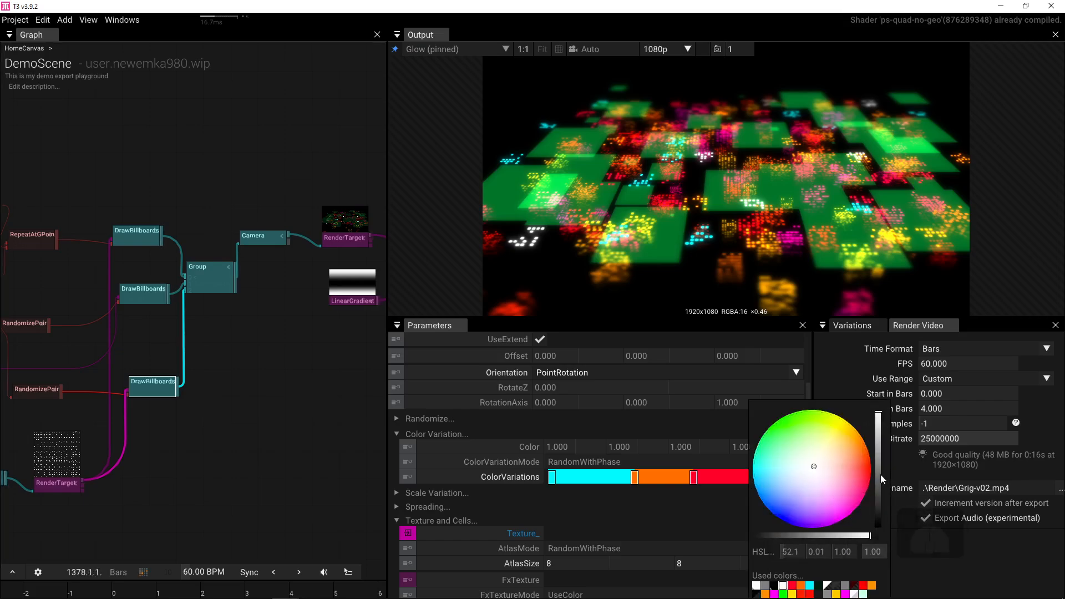
left_click_drag(881, 474, 879, 413)
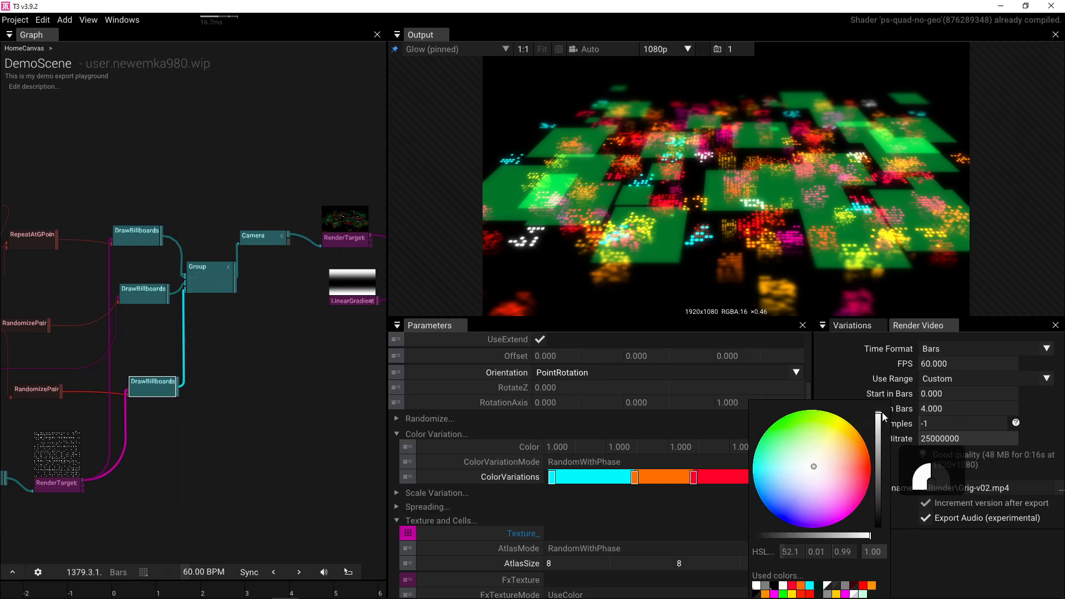
left_click(634, 480)
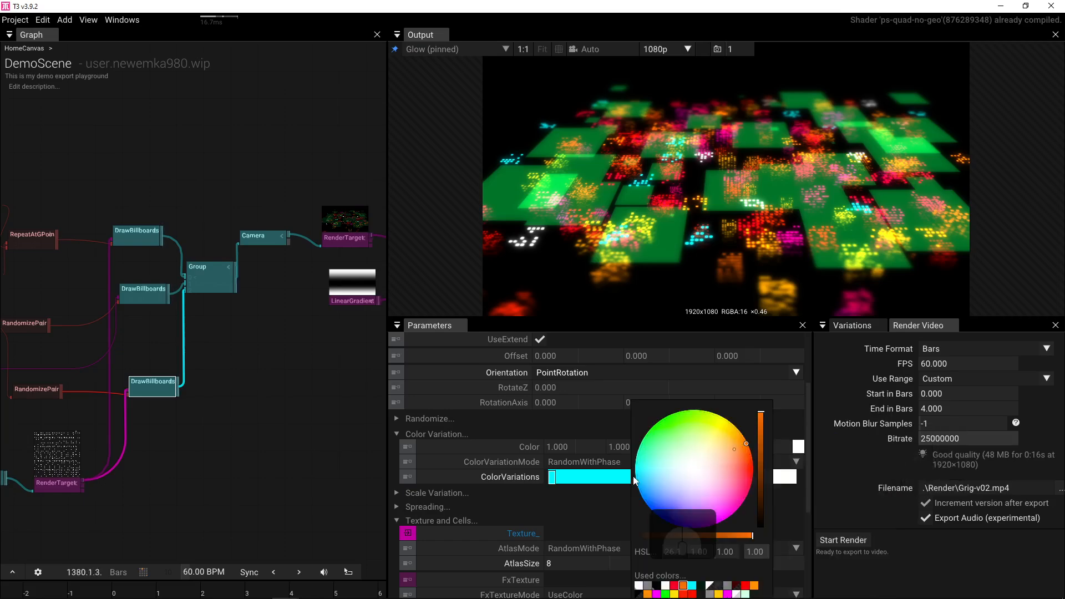
left_click(602, 506)
mouse_move(637, 478)
left_mouse_down()
mouse_move(566, 477)
mouse_move(632, 477)
left_mouse_up()
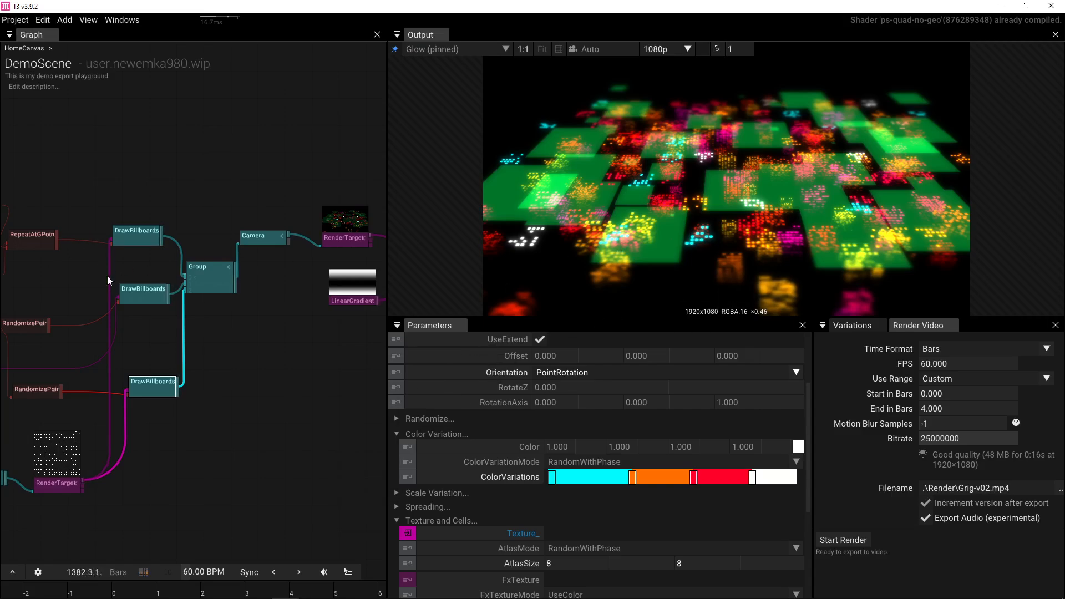
left_click_drag(108, 276, 257, 271)
left_click(284, 231)
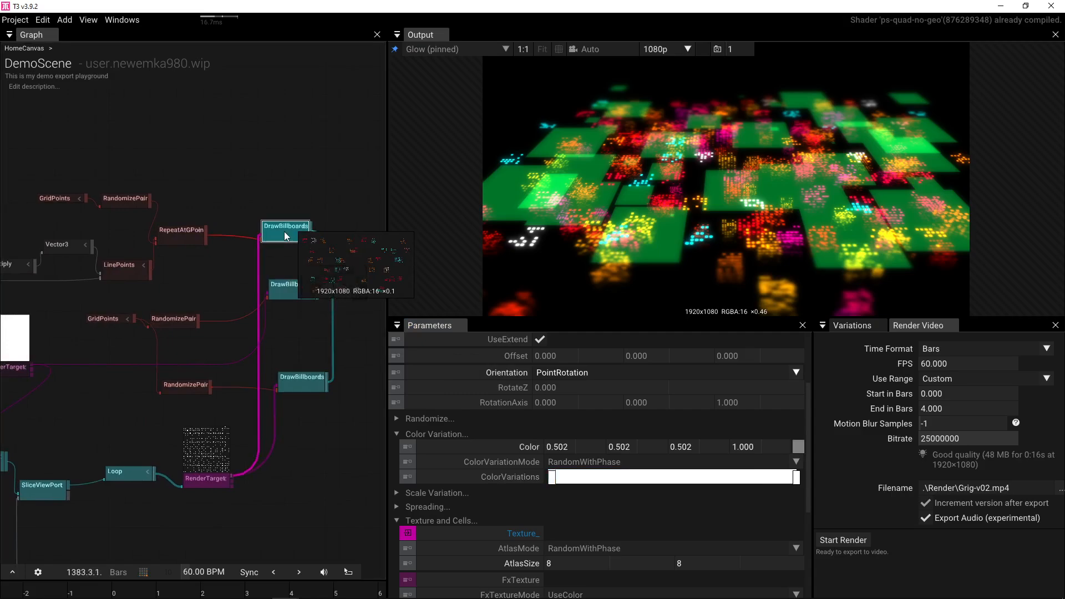
- Preview the top and green-square billboard layers individually, then return to the blurred render
key("p")
left_click(285, 284)
key("p")
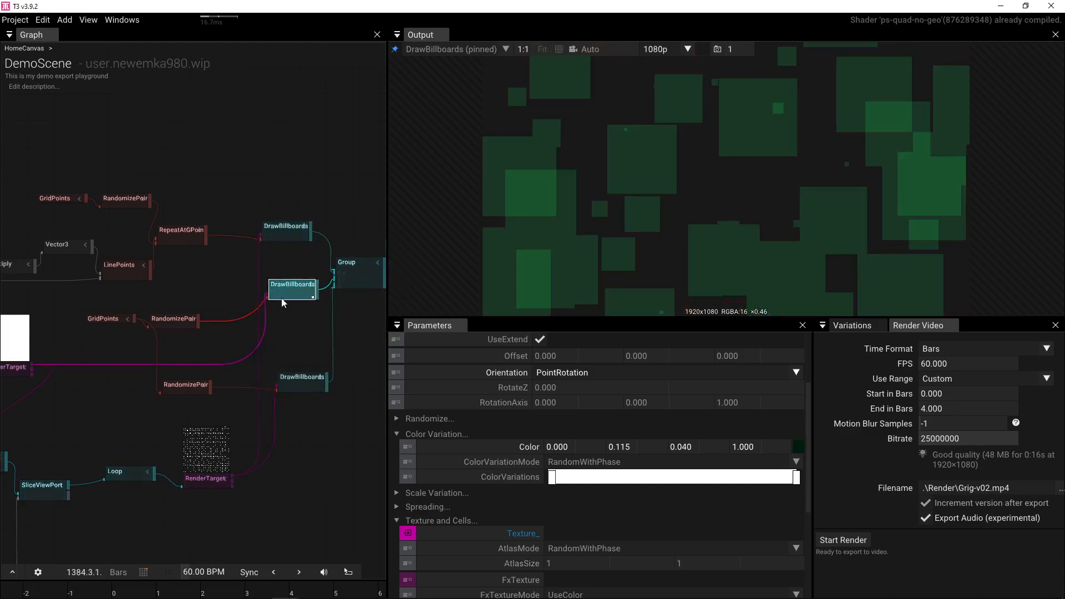
left_click_drag(318, 288, 81, 264)
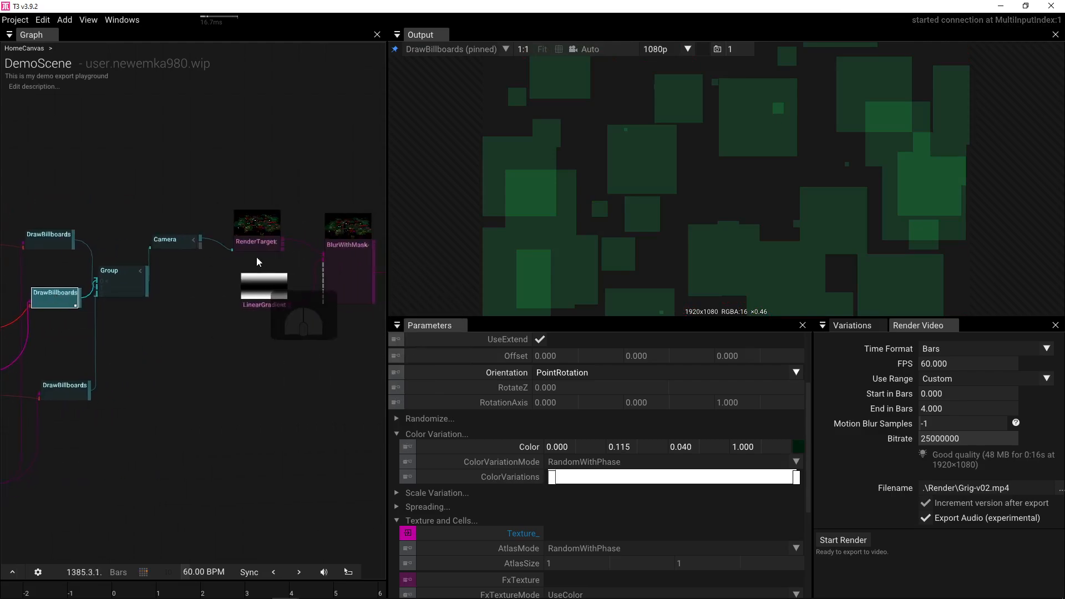
left_click(346, 264)
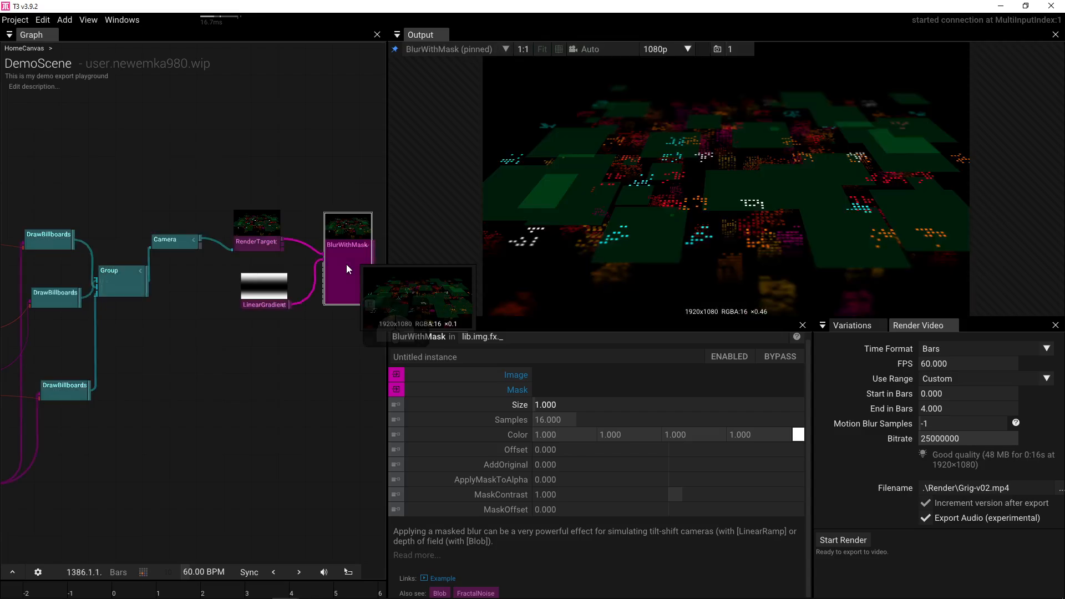
- Move the green-square DrawBillboards connection to the Group's last input slot
left_click_drag(159, 346, 291, 338)
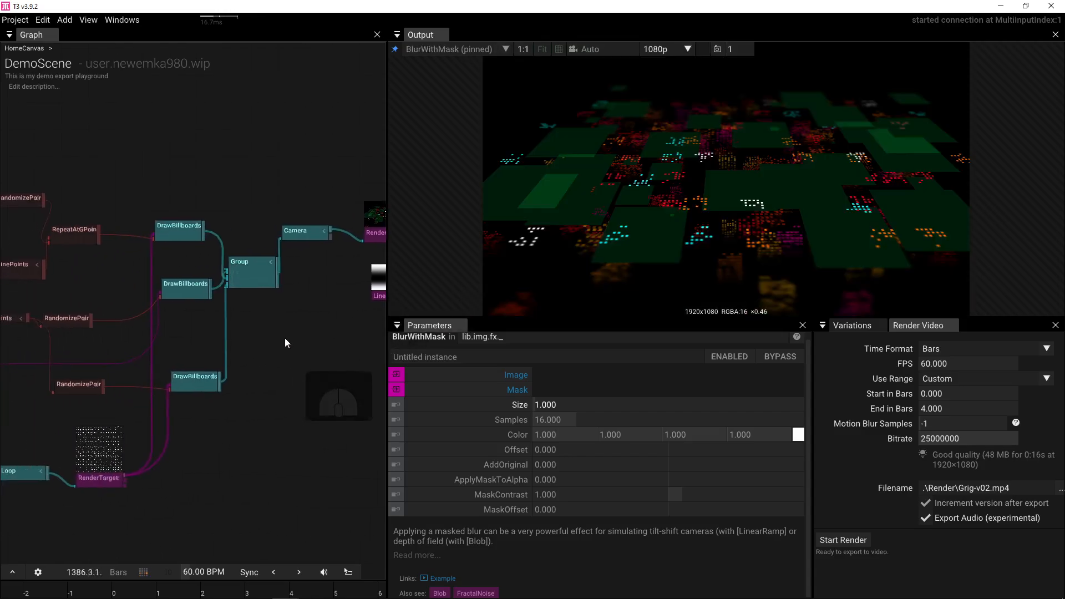
scroll(218, 314, "up", 3)
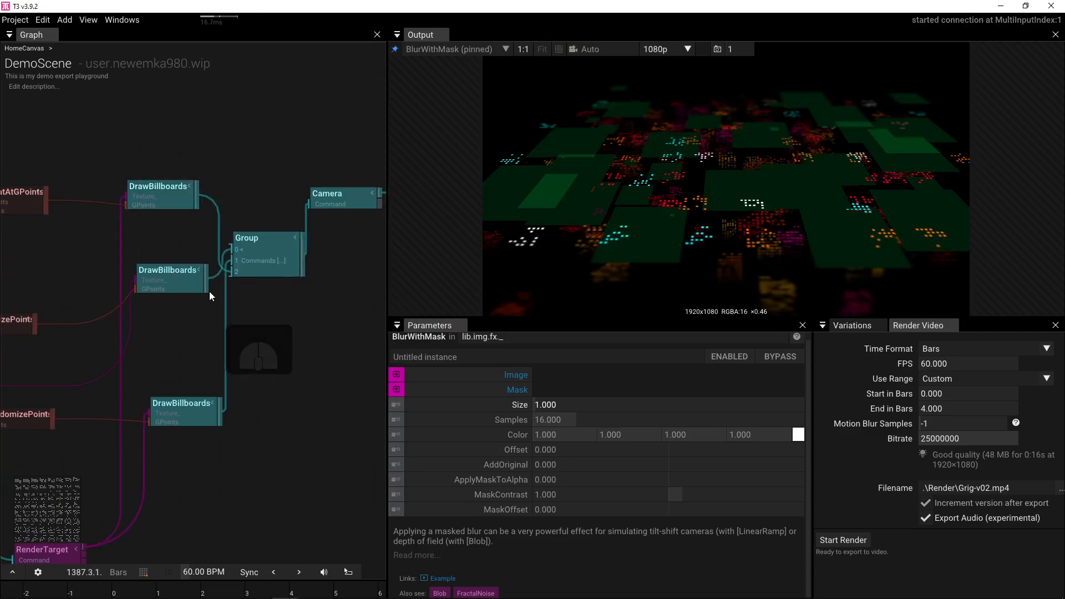
left_click_drag(229, 251, 226, 274)
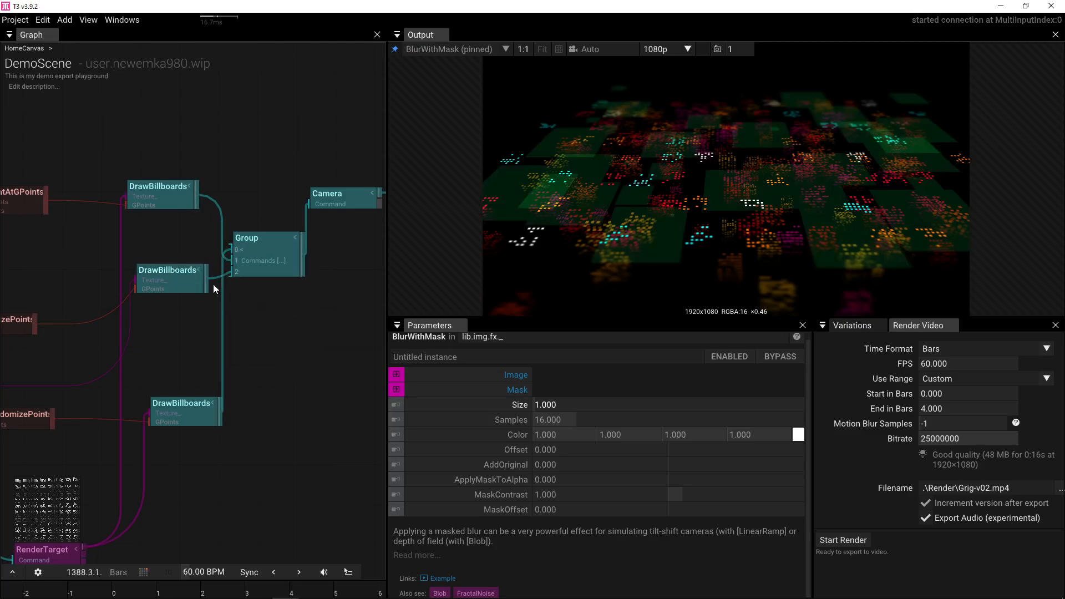
mouse_move(130, 315)
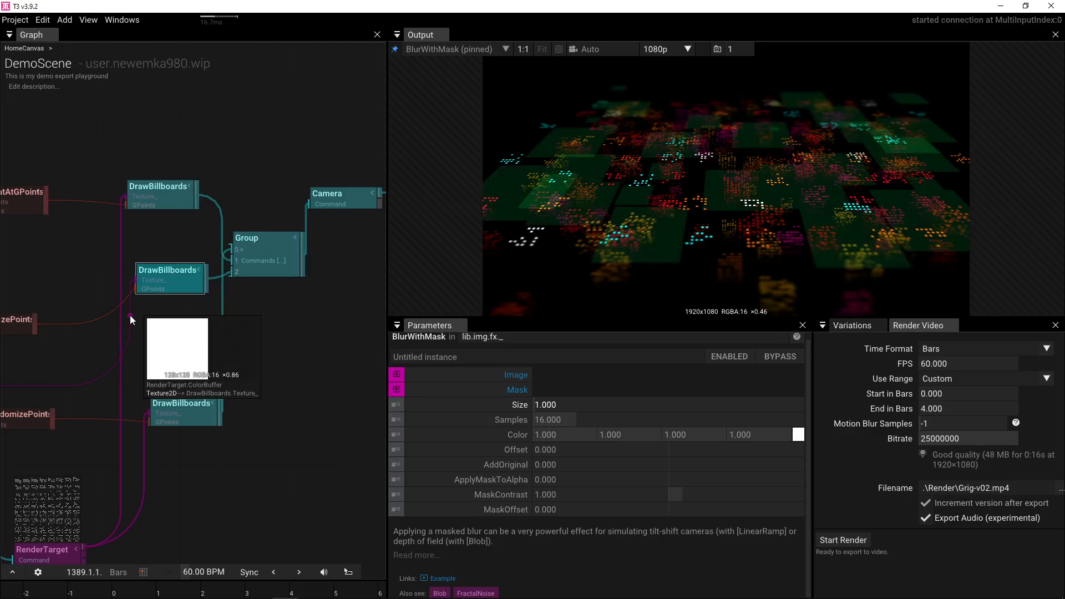
left_click_drag(130, 315, 260, 304)
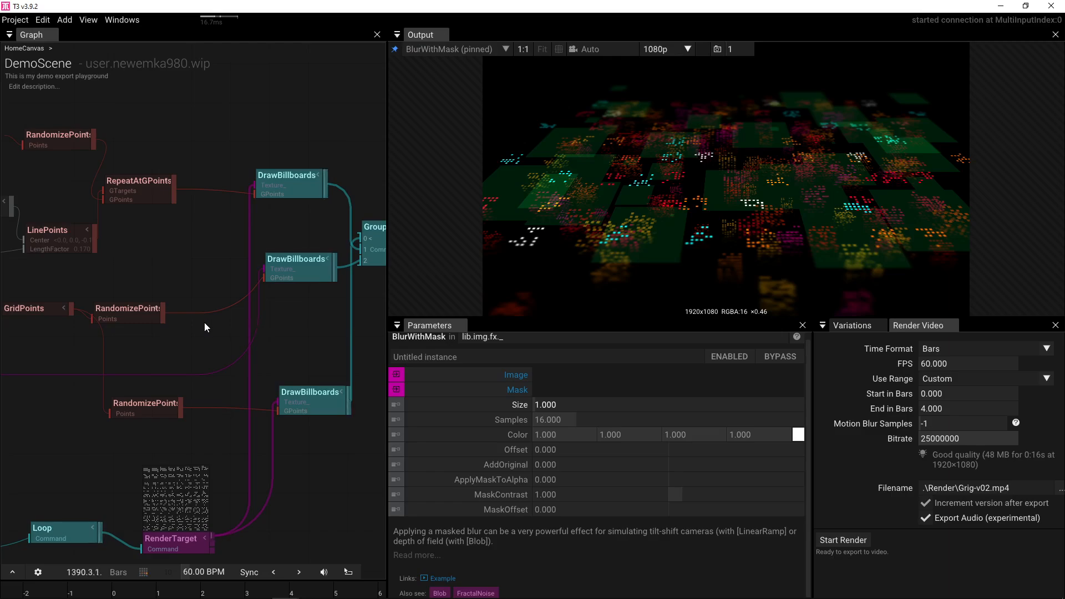
left_click(295, 261)
- Set the green-square layer's BlendMode to Normal and save the project
scroll(700, 494, "down", 5)
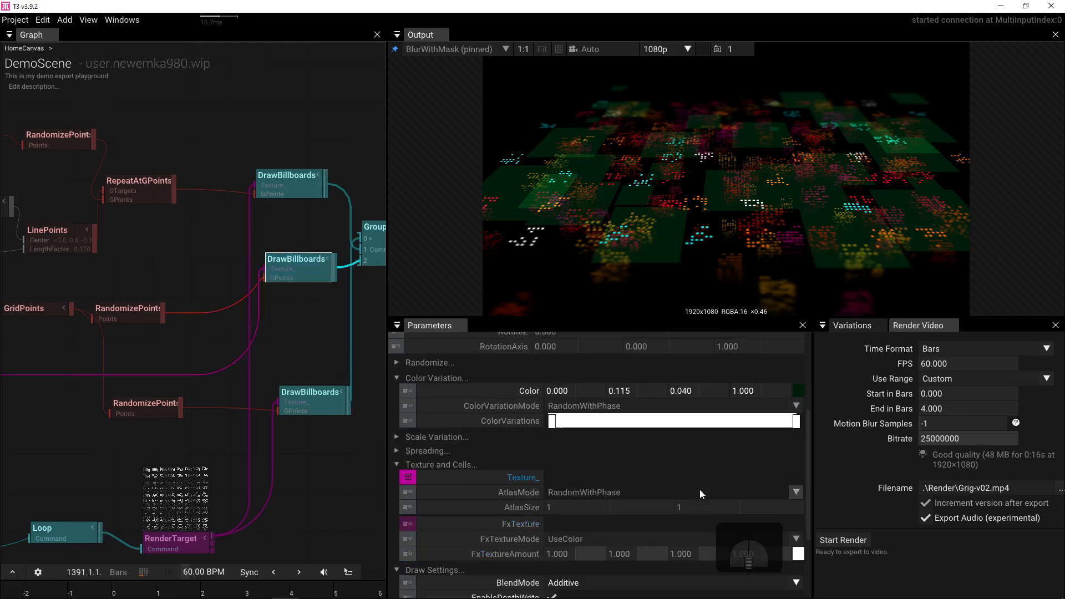
scroll(700, 489, "down", 3)
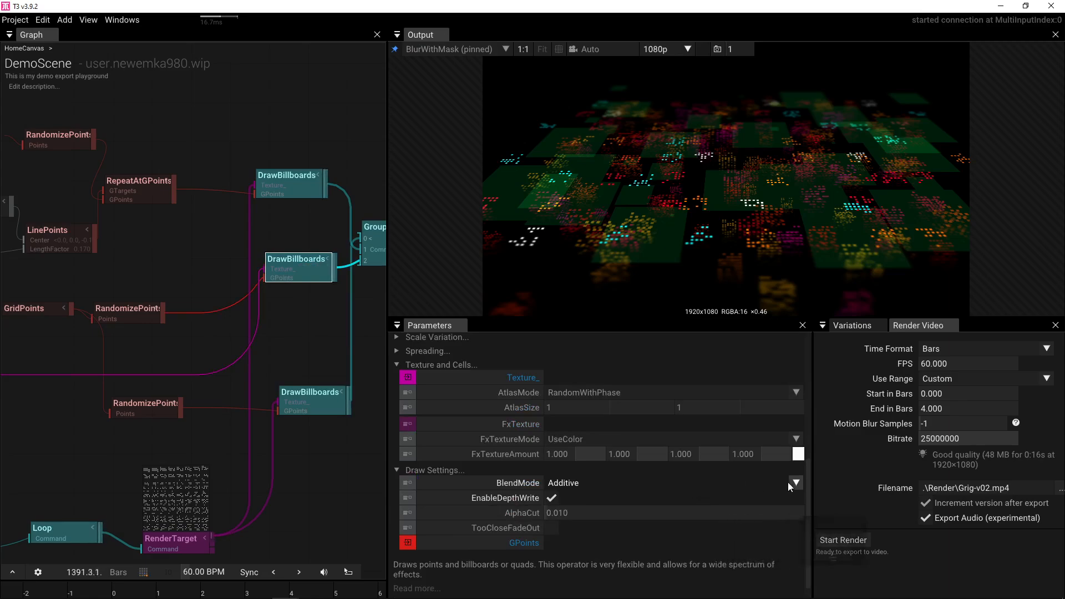
left_click(421, 482)
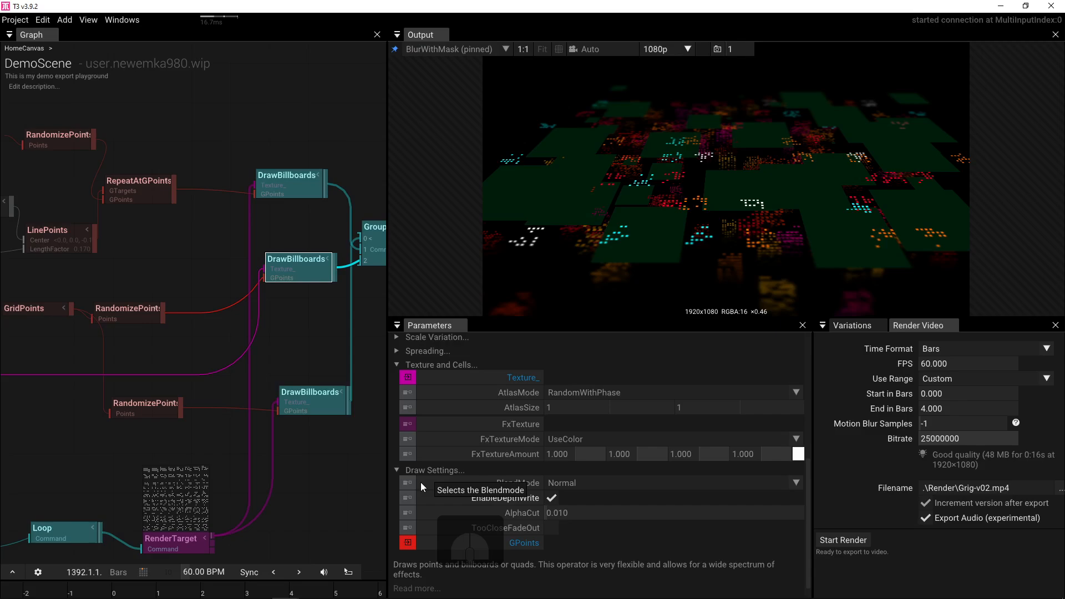
key("ctrl+s")
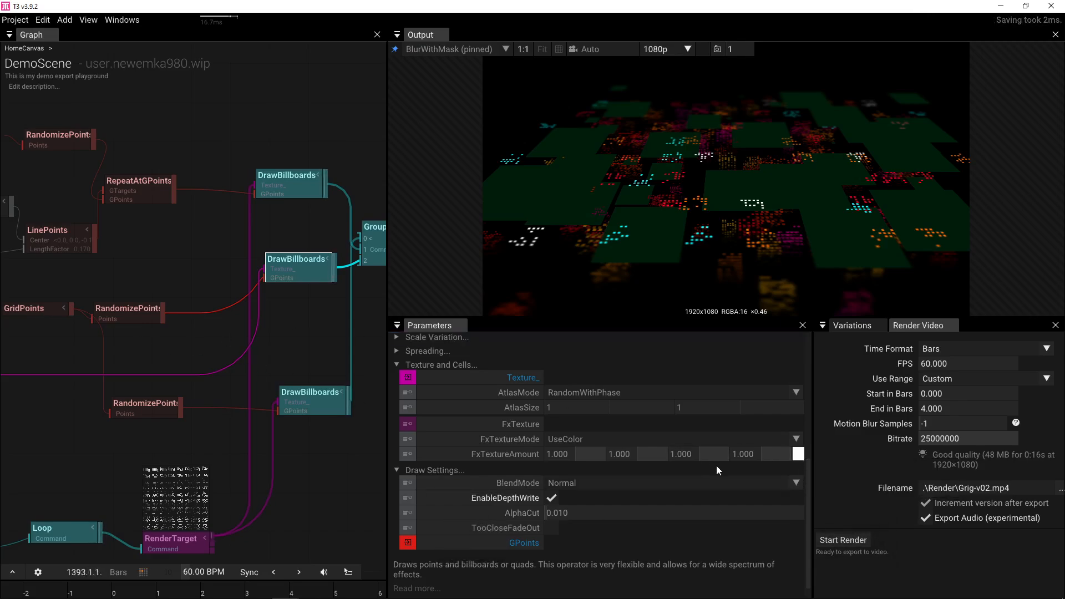
- Make the tile Color a translucent green: 0.000, 0.249, 0.086 with alpha 0.459
scroll(721, 460, "up", 1)
scroll(788, 378, "up", 2)
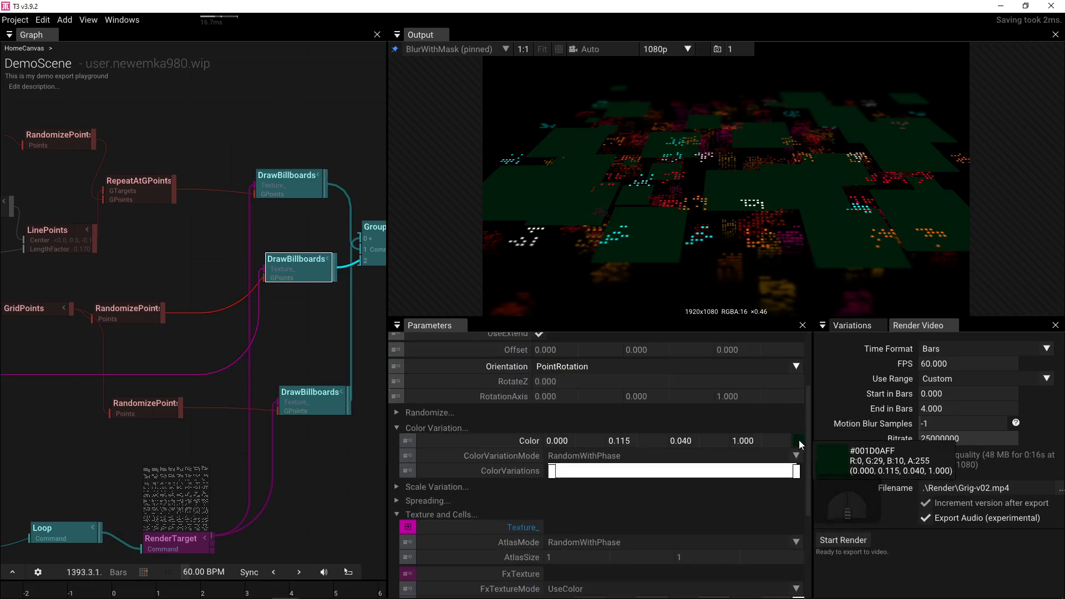
left_click(799, 440)
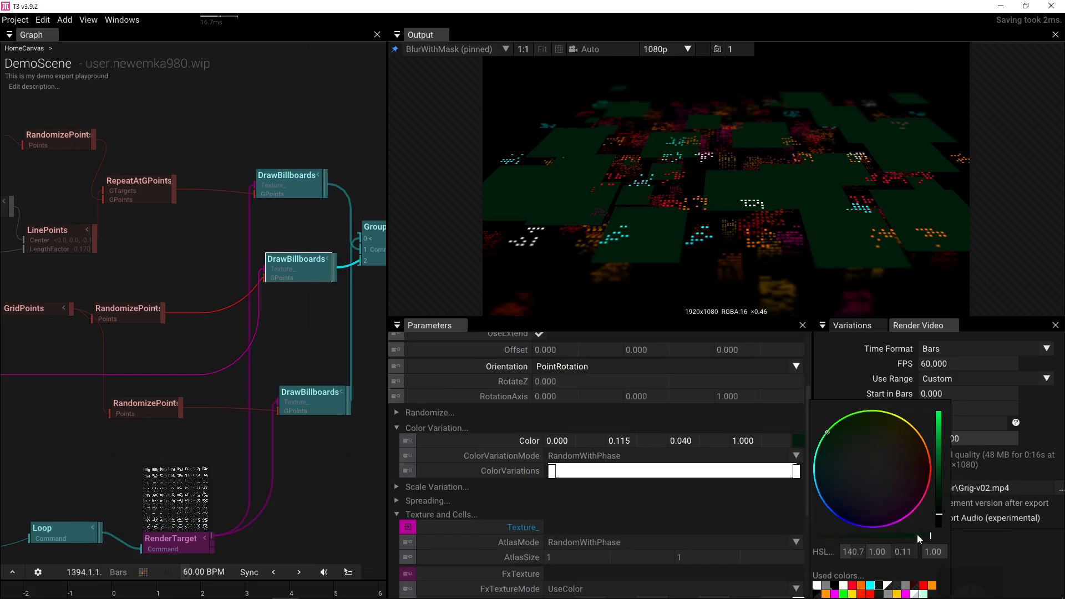
left_click_drag(917, 534, 868, 536)
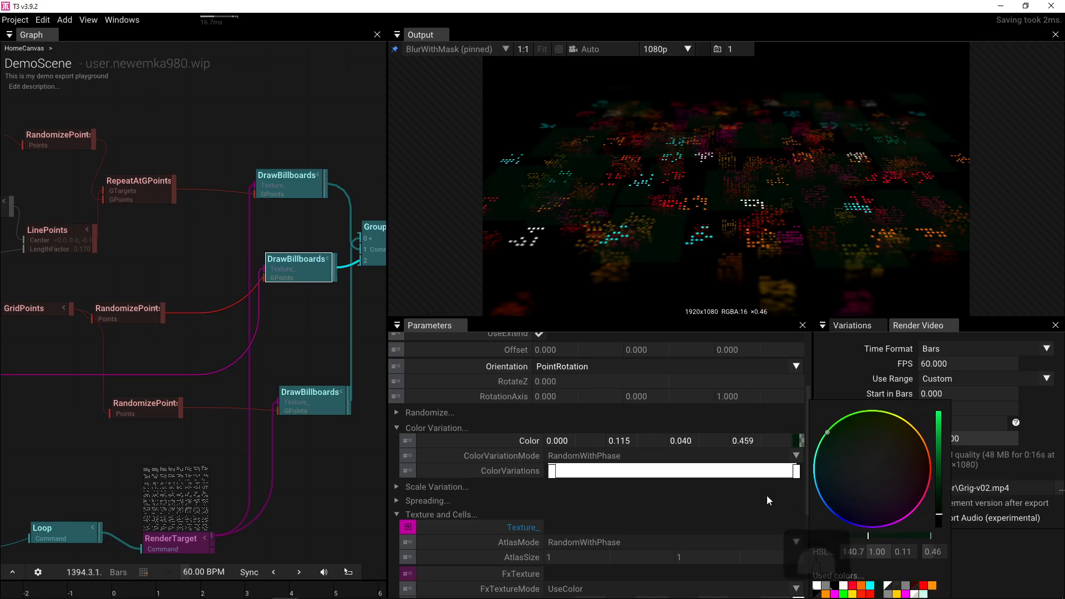
left_click_drag(940, 475, 943, 498)
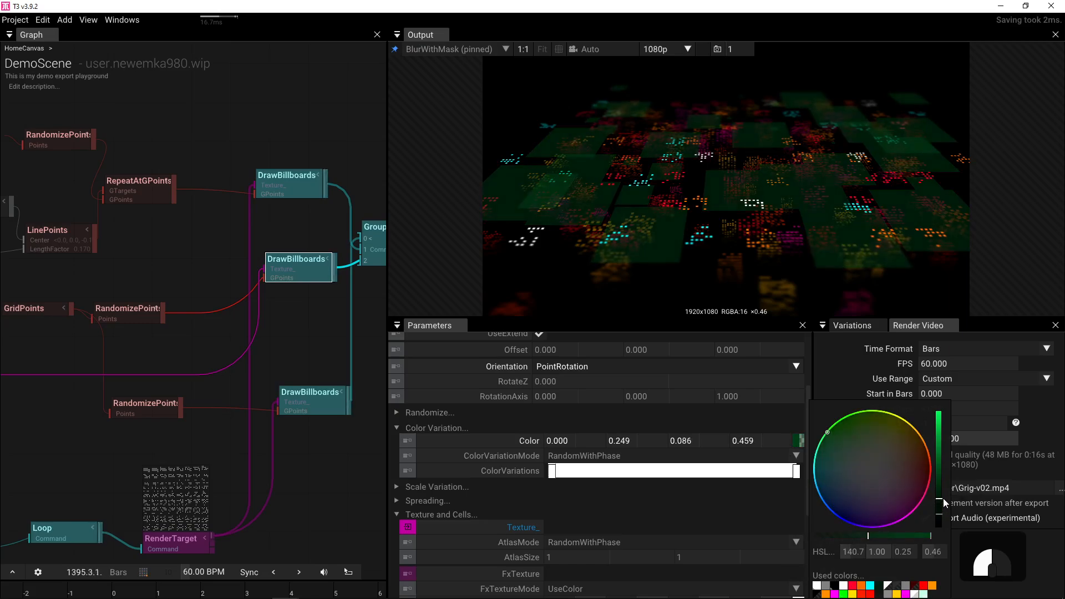
left_click_drag(99, 261, 204, 262)
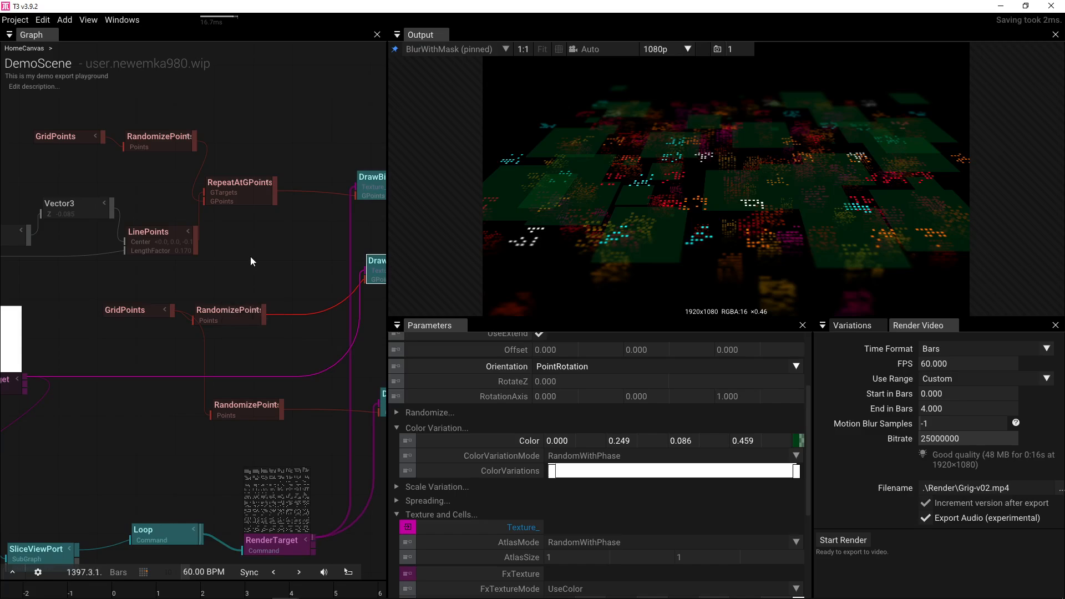
- Wire RandomizePoints' output to another node and frame the RandomizePair nodes
left_click_drag(194, 145, 349, 192)
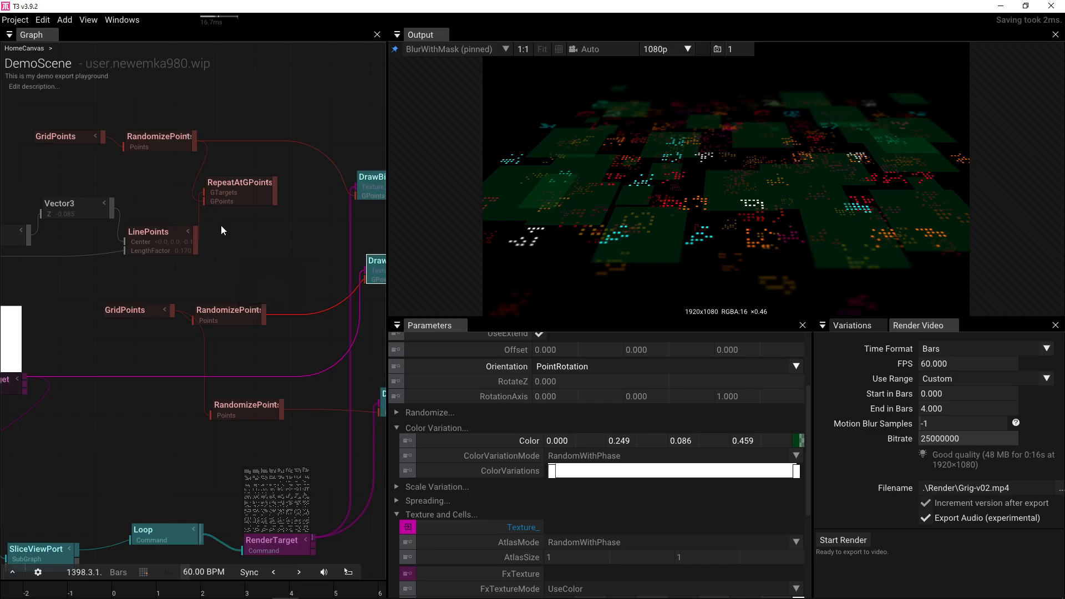
scroll(274, 235, "down", 2)
left_click_drag(274, 236, 111, 245)
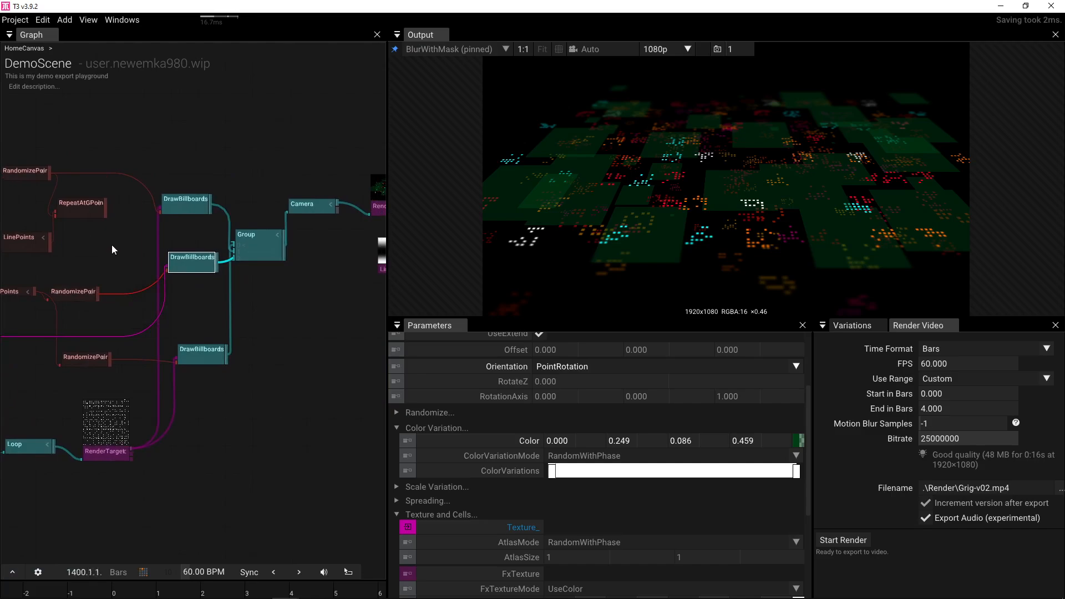
left_click_drag(312, 237, 147, 248)
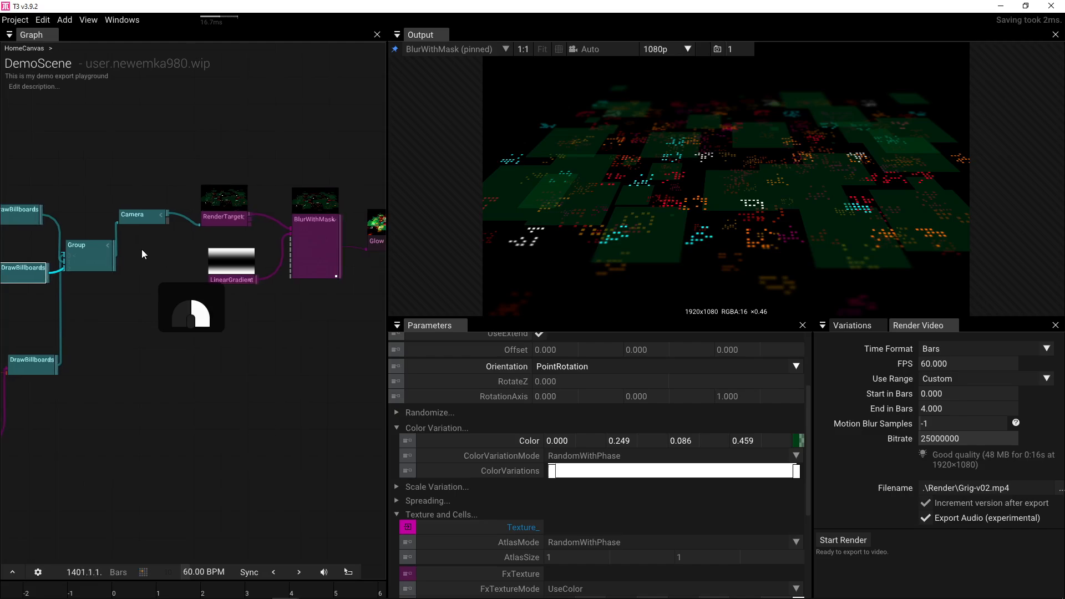
left_click_drag(141, 248, 293, 238)
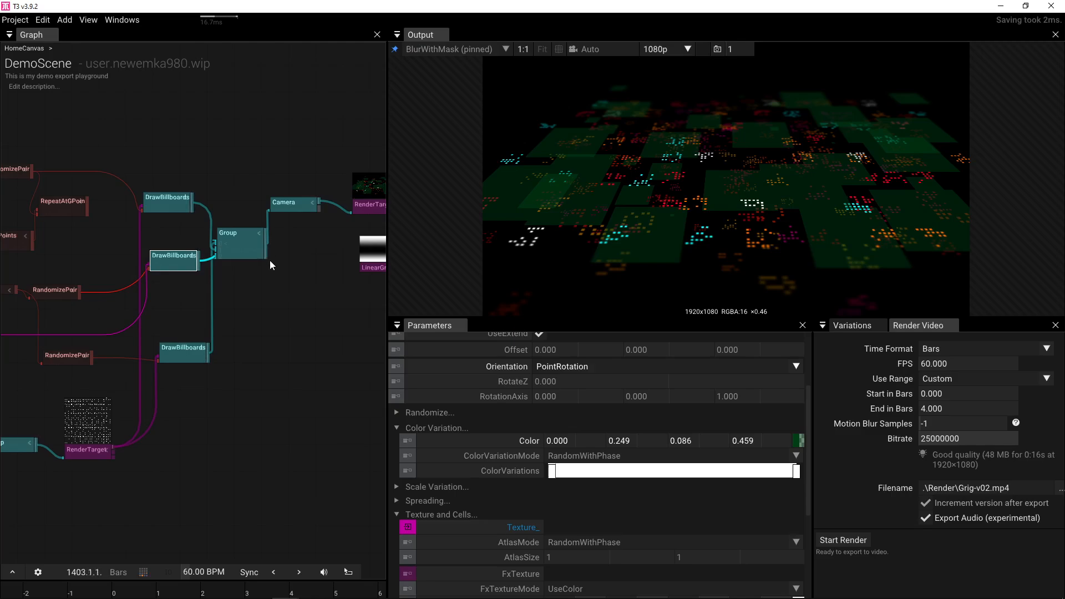
left_click_drag(194, 332, 291, 319)
- Set the lower RandomizePair's Position offset to 0.740, 0.240, -0.360
left_click(163, 342)
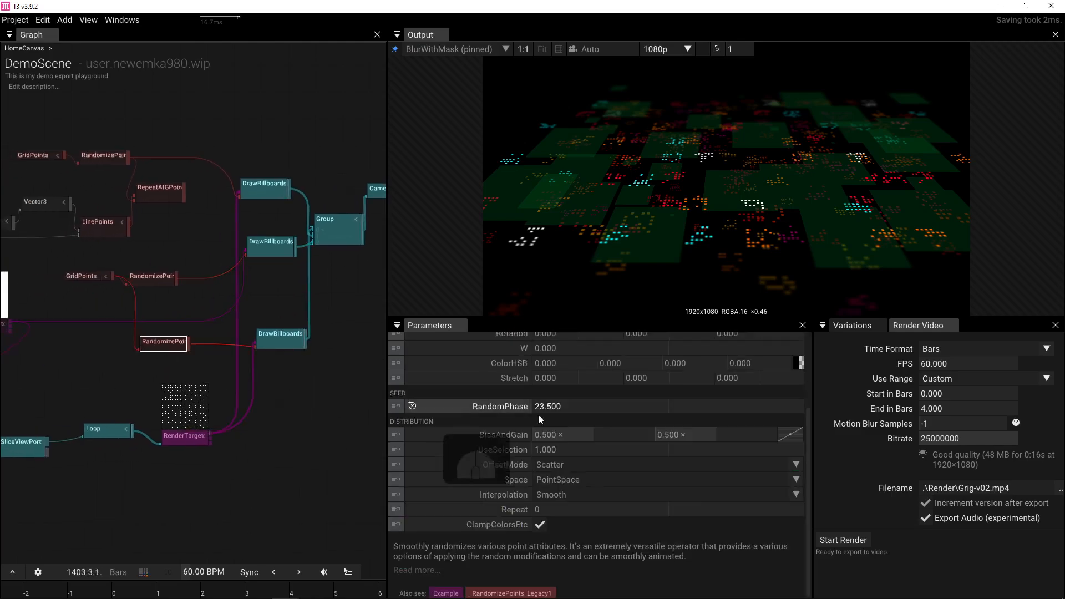
scroll(661, 412, "up", 3)
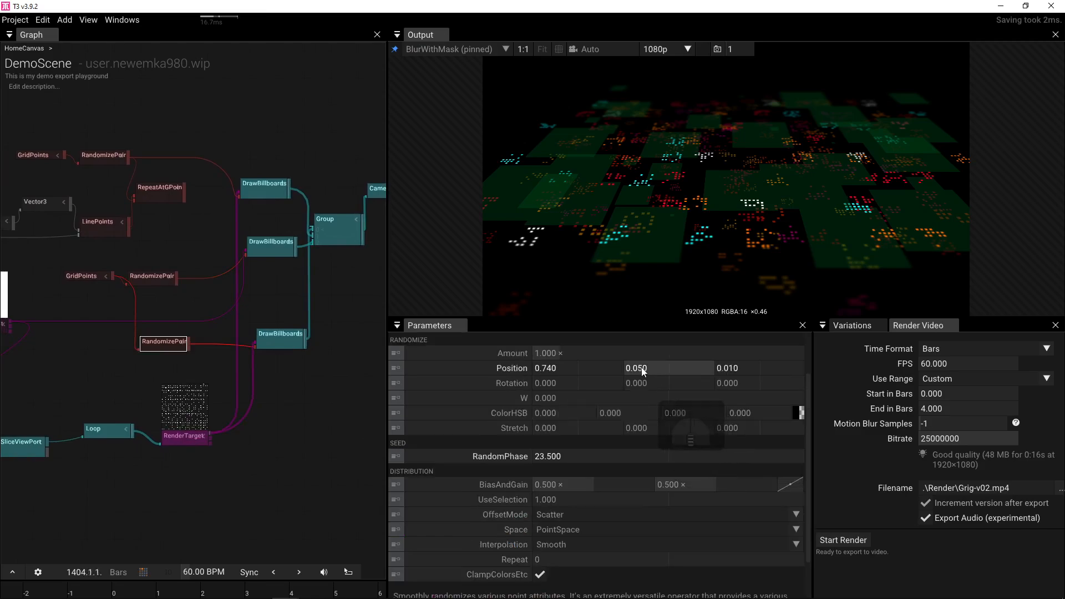
left_click_drag(654, 368, 606, 391)
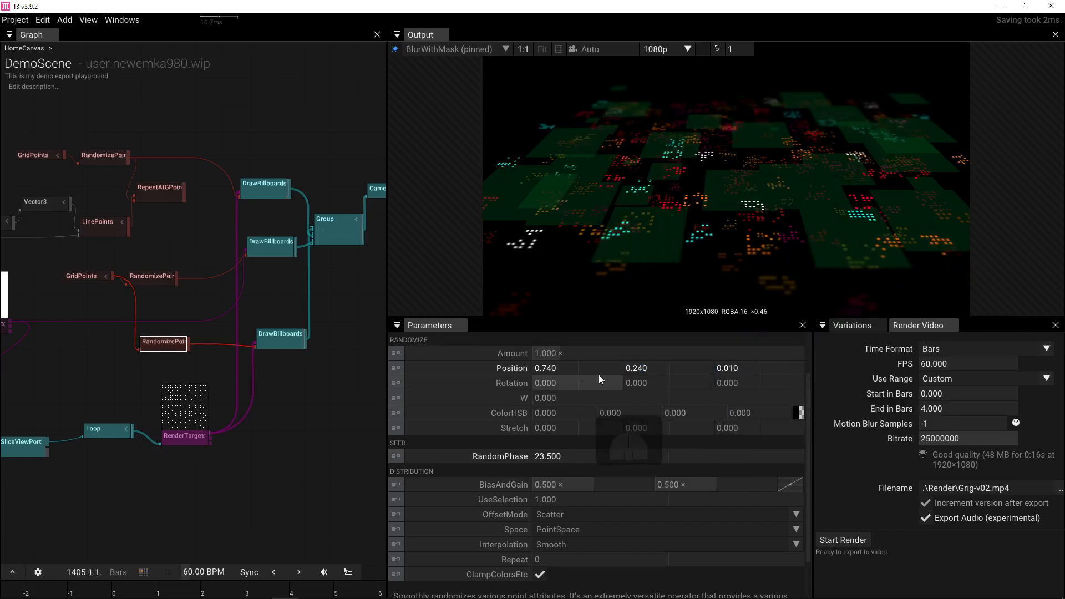
left_click_drag(766, 368, 627, 355)
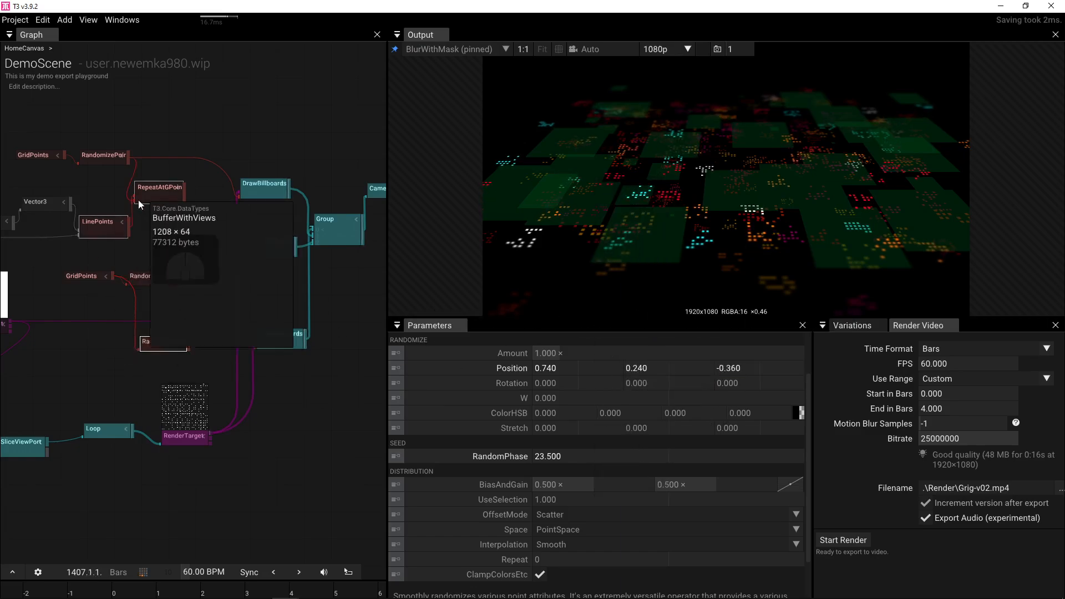
- Set the middle RandomizePair's Position Z to -0.040
left_click(103, 155)
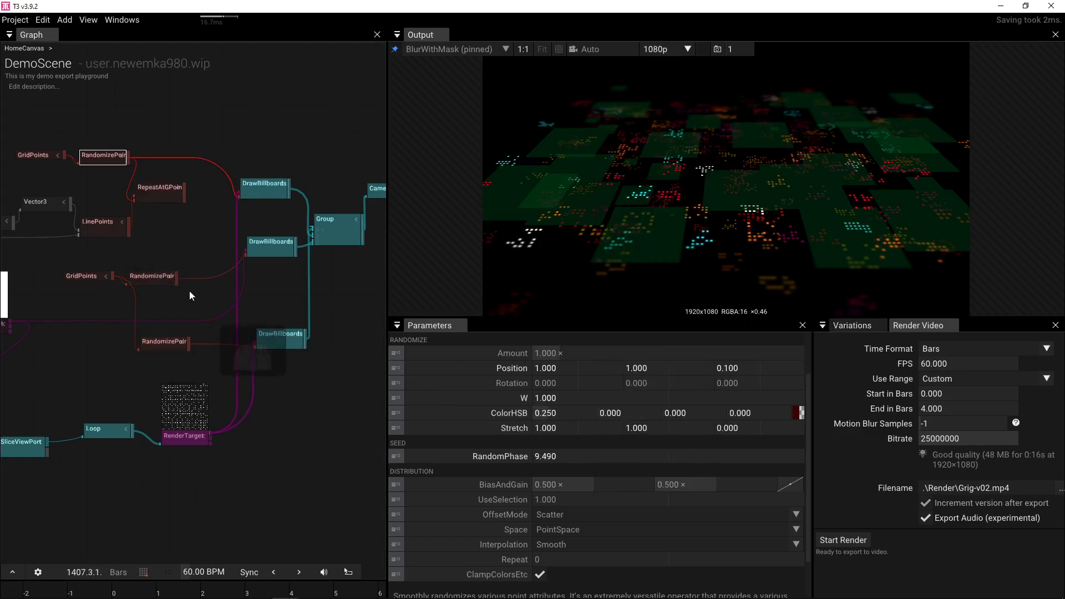
left_click(152, 276)
mouse_move(717, 372)
left_mouse_down()
mouse_move(549, 371)
mouse_move(915, 372)
mouse_move(677, 373)
mouse_move(707, 374)
left_mouse_up()
left_click_drag(186, 360, 241, 363)
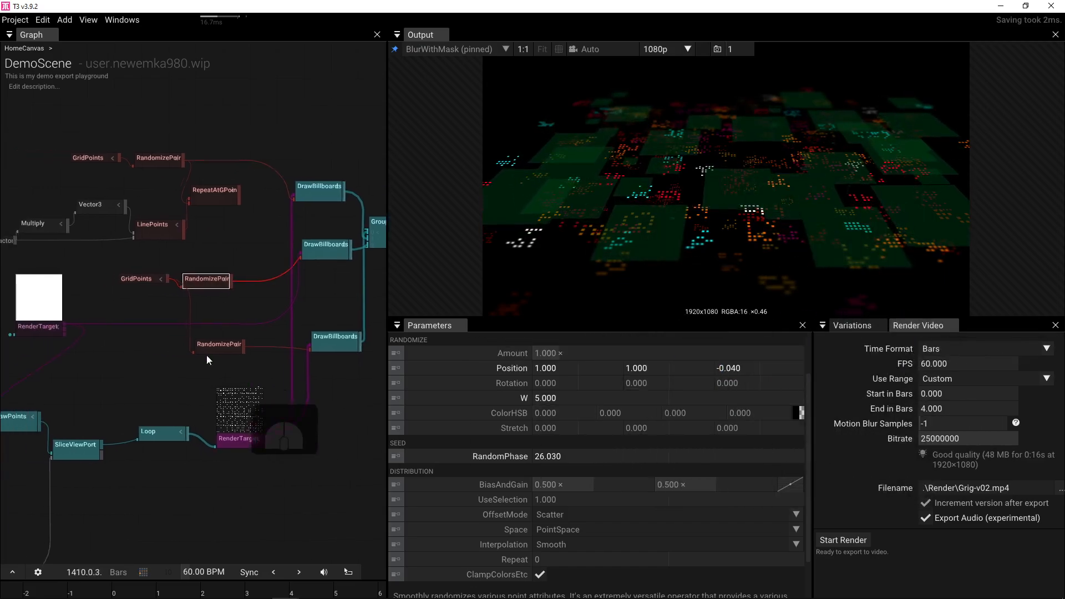
- Reduce the GridPoints Scale to 1.540 to respace the tiles
left_click(145, 279)
left_click_drag(556, 368, 528, 381)
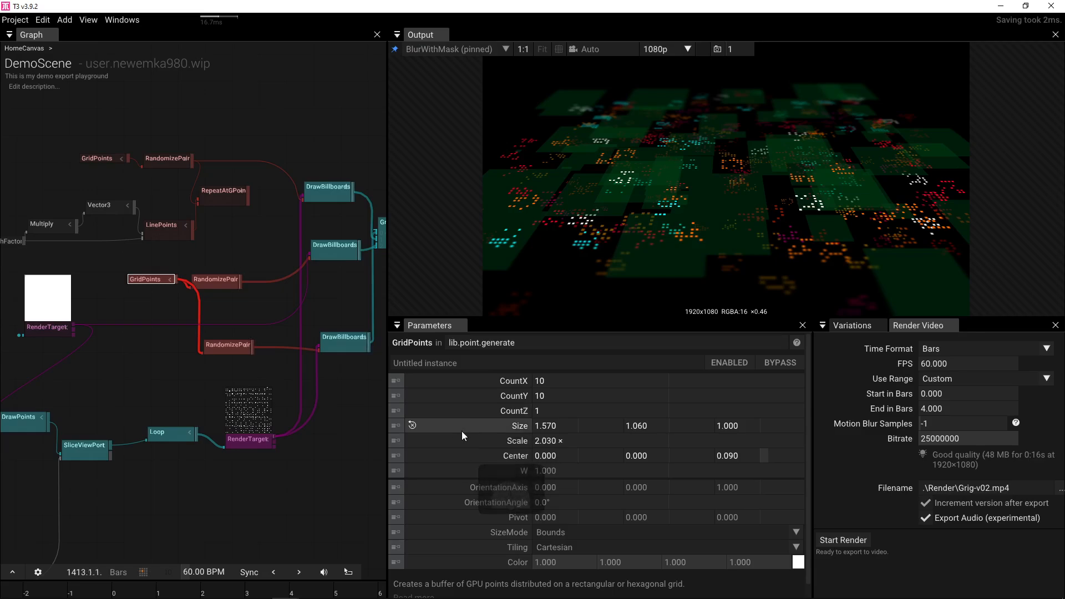
left_click_drag(546, 441, 523, 414)
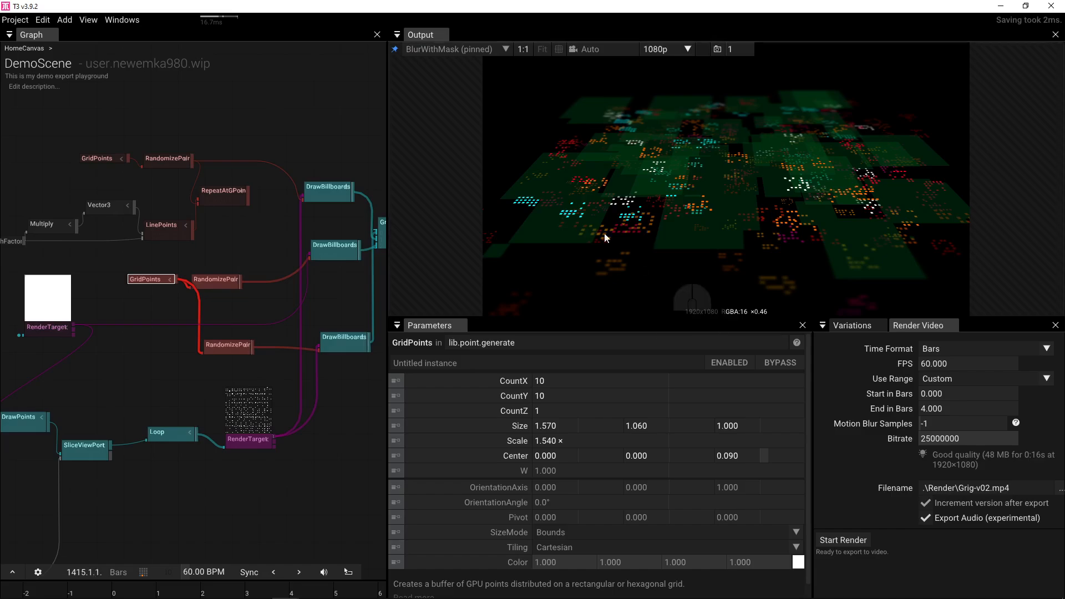
- Orbit the Camera to position -0.425, -0.616, 2.335
left_click_drag(214, 228, 24, 235)
left_click(270, 201)
mouse_move(666, 206)
left_mouse_down()
mouse_move(667, 181)
mouse_move(677, 251)
mouse_move(776, 246)
mouse_move(634, 241)
mouse_move(671, 217)
mouse_move(673, 232)
mouse_move(660, 225)
left_mouse_up()
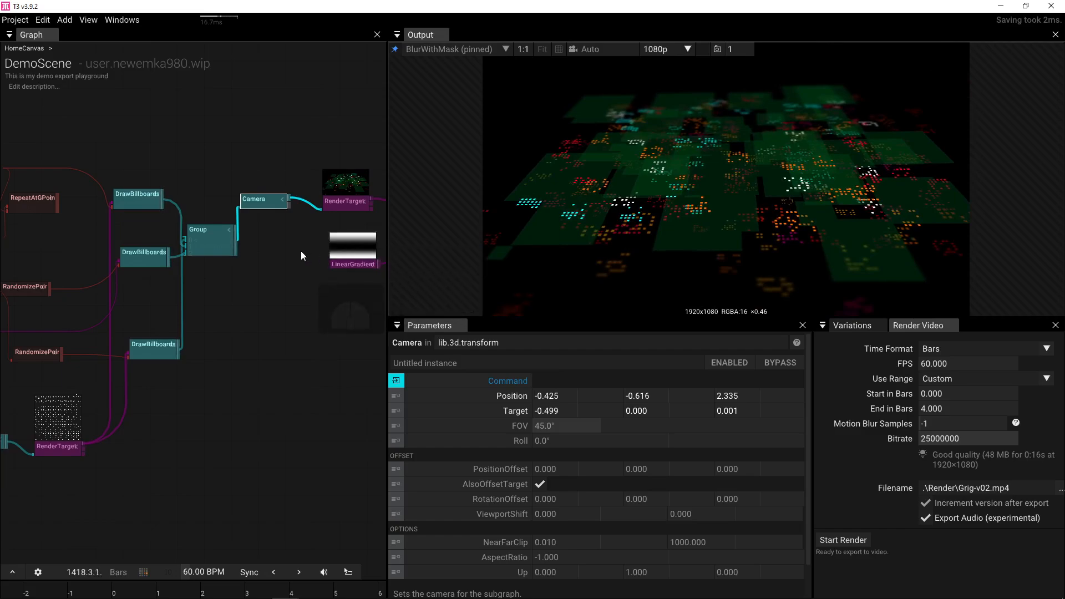
- Shift the post-effect nodes right and insert a DirectionalBlur between RenderTarget and BlurWithMask
left_click_drag(302, 252, 99, 277)
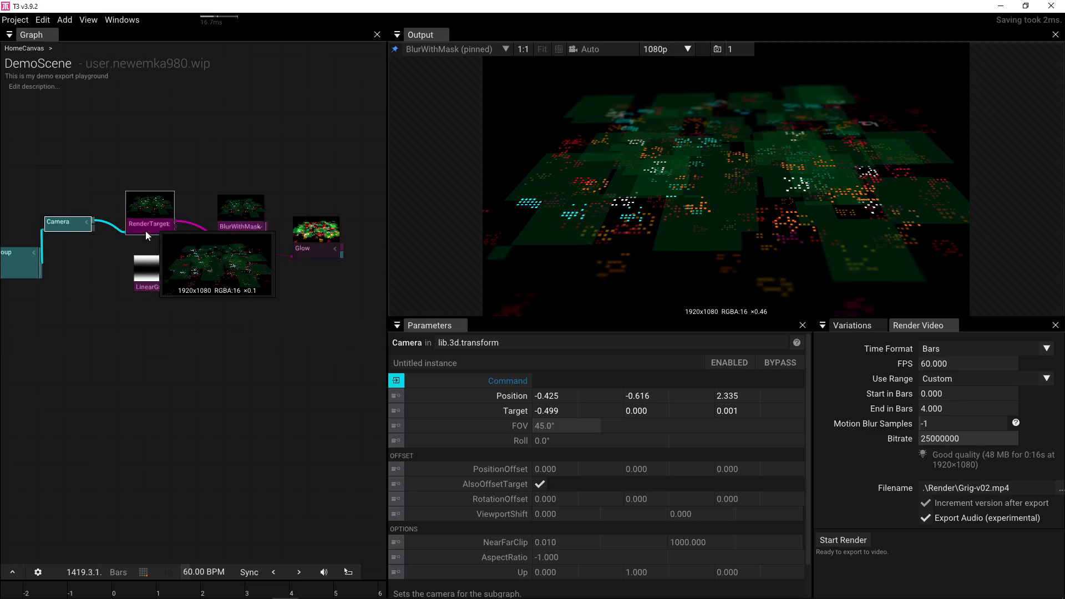
left_click_drag(178, 331, 358, 228)
left_click_drag(201, 258, 368, 264)
left_click_drag(175, 221, 206, 238)
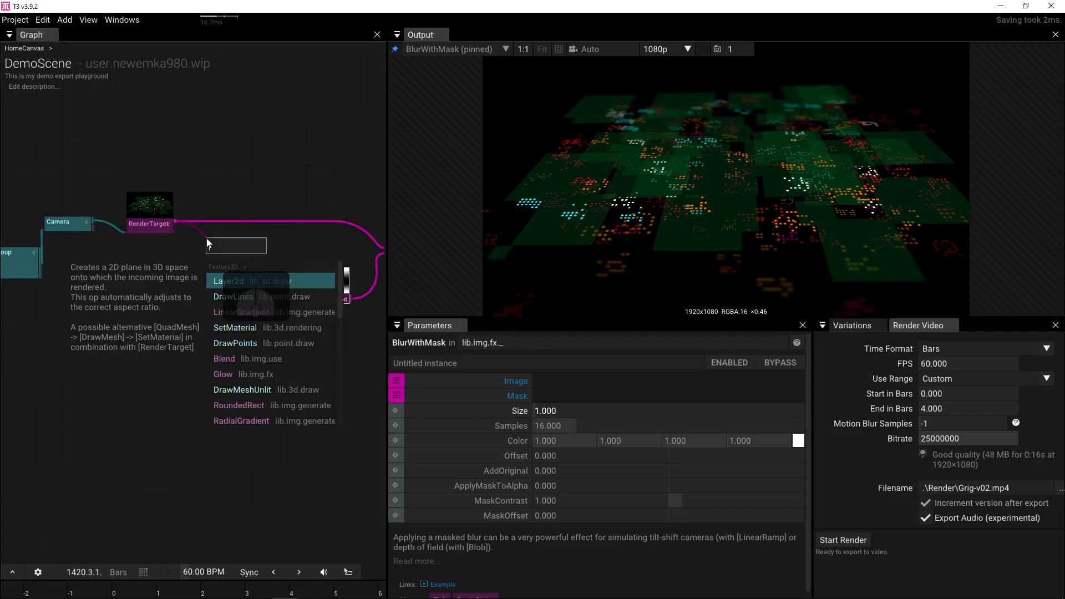
type("dire")
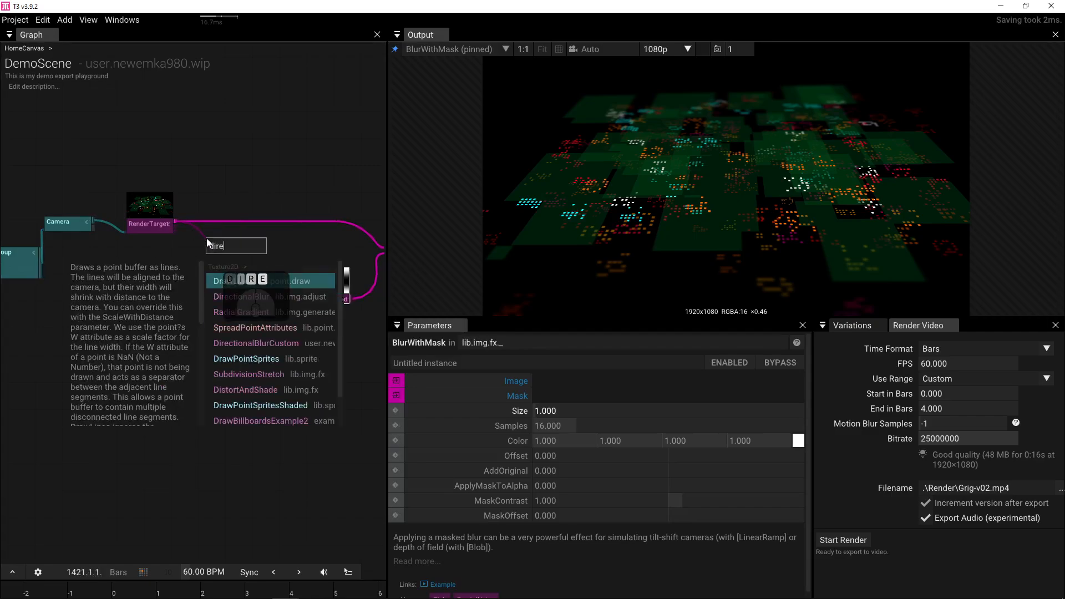
left_click(244, 295)
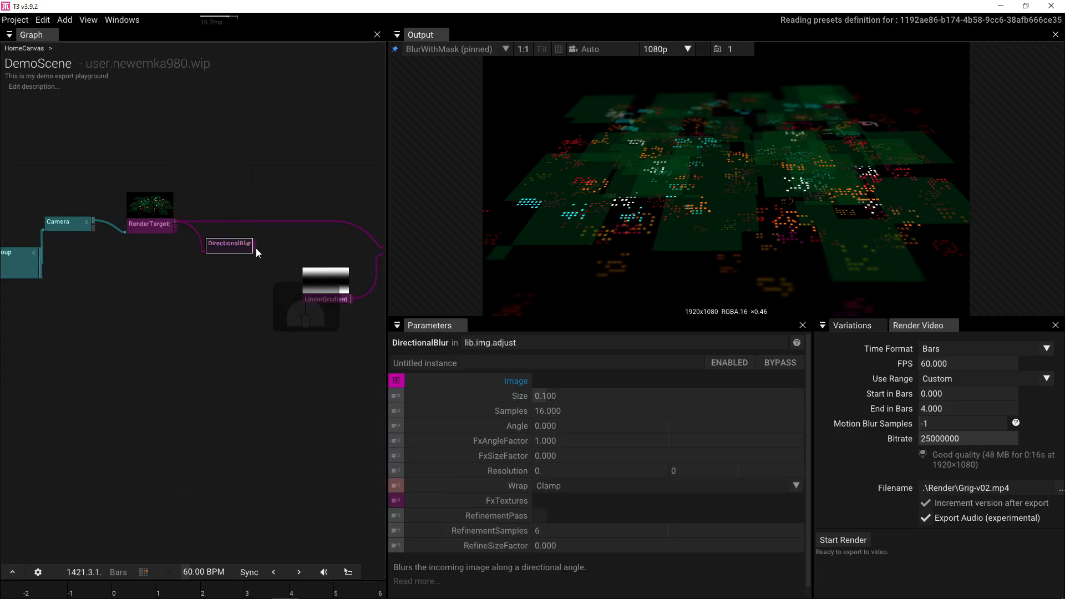
left_click_drag(255, 245, 365, 245)
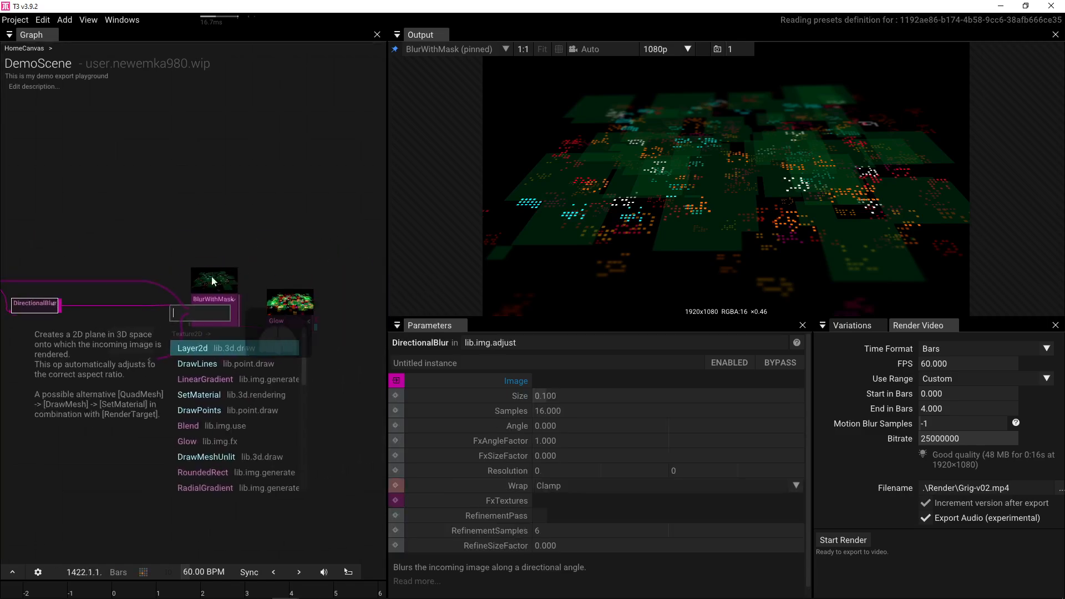
left_click(167, 278)
left_click_drag(97, 305, 288, 309)
left_click(151, 311)
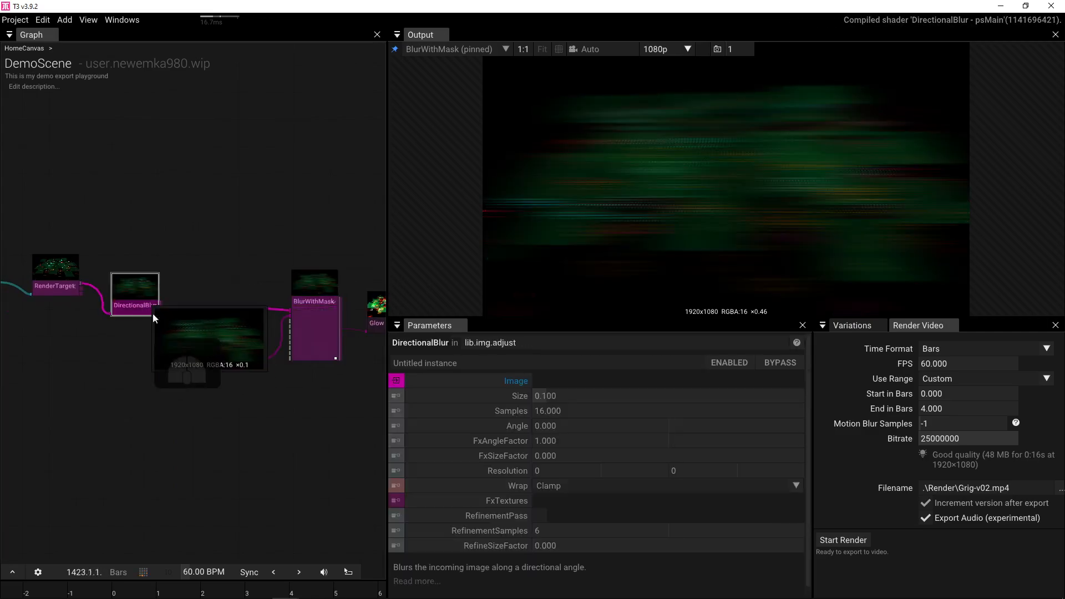
- Set the DirectionalBlur Angle to 90 and Size to 0.013
left_click_drag(604, 426, 39, 388)
left_click(604, 426)
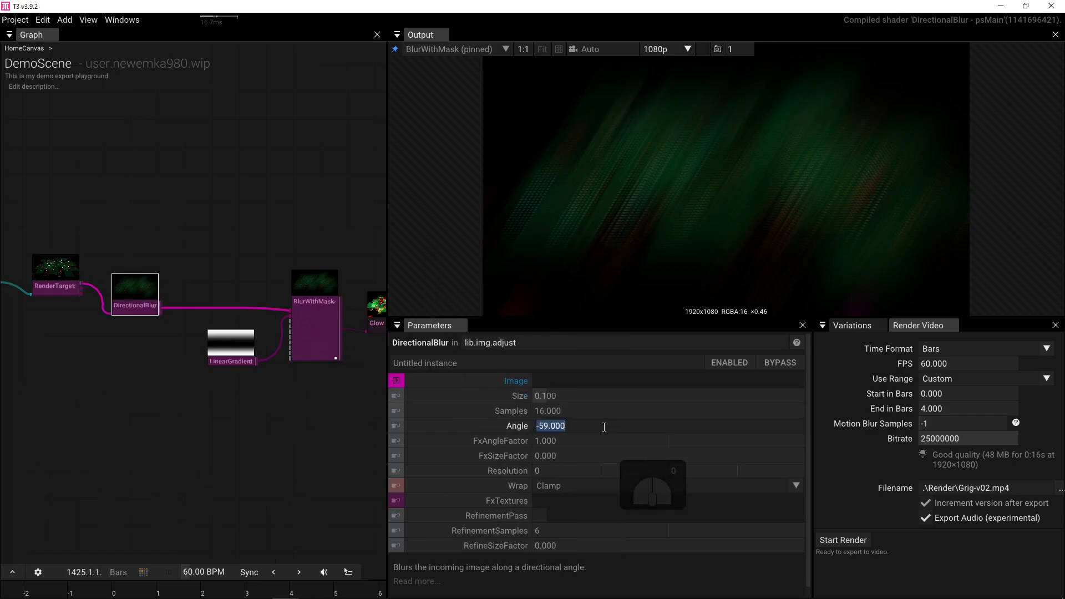
type("90")
key("Return")
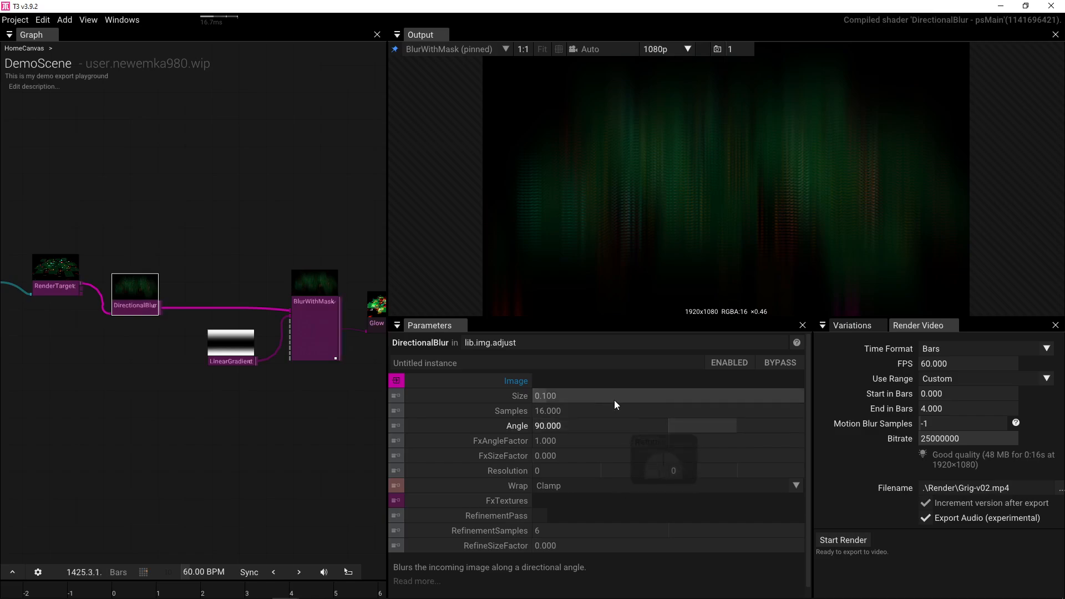
left_click_drag(620, 399, 396, 399)
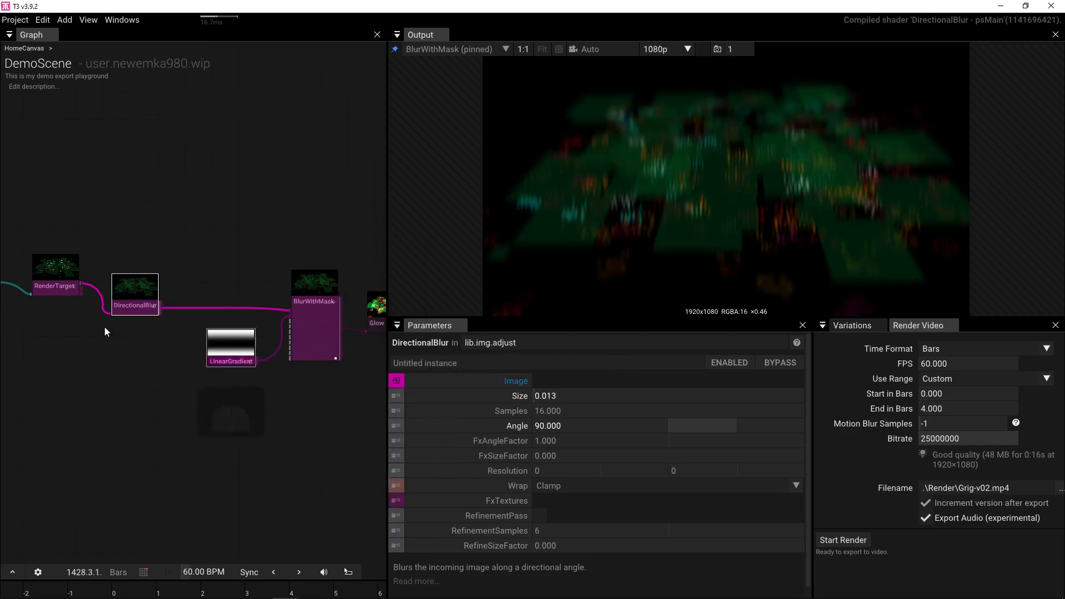
left_click_drag(80, 281, 136, 252)
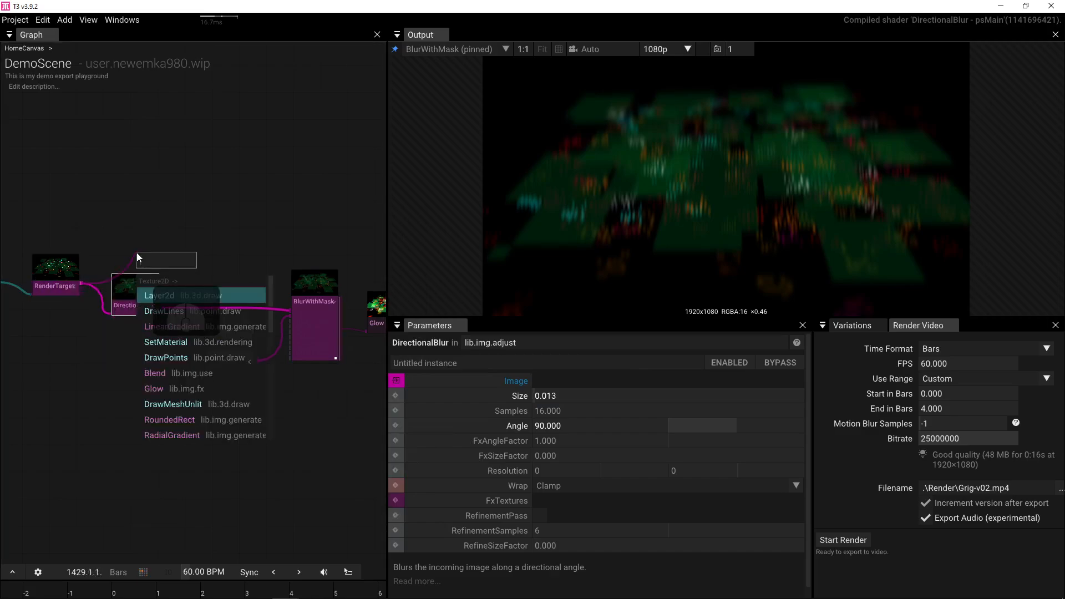
- Add a Blend fed by RenderTarget, with DirectionalBlur feeding its ImageB input
type("blend")
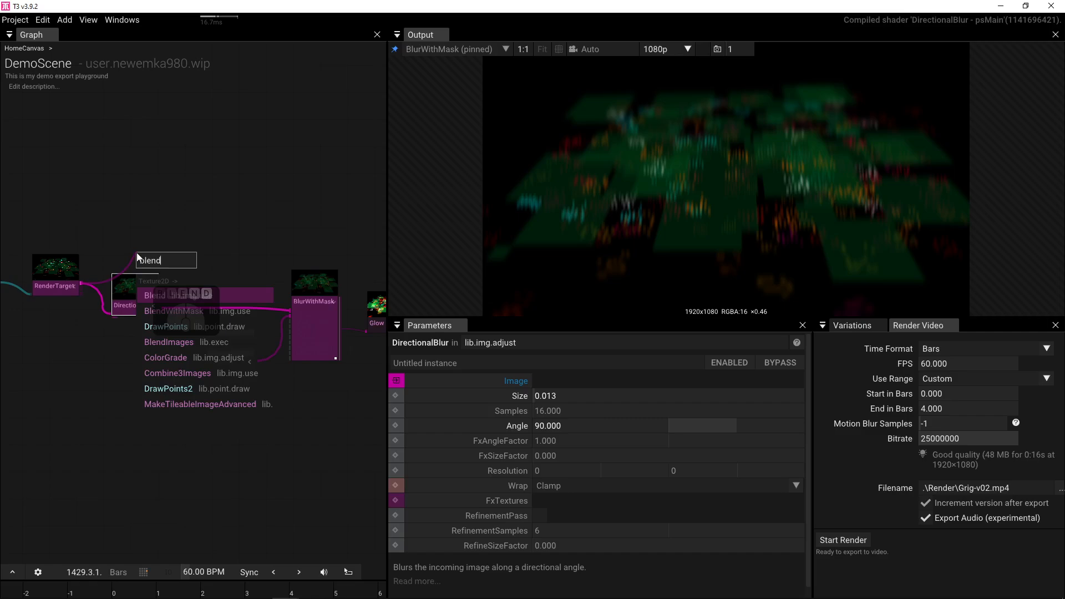
left_click(185, 297)
left_click_drag(165, 267, 224, 262)
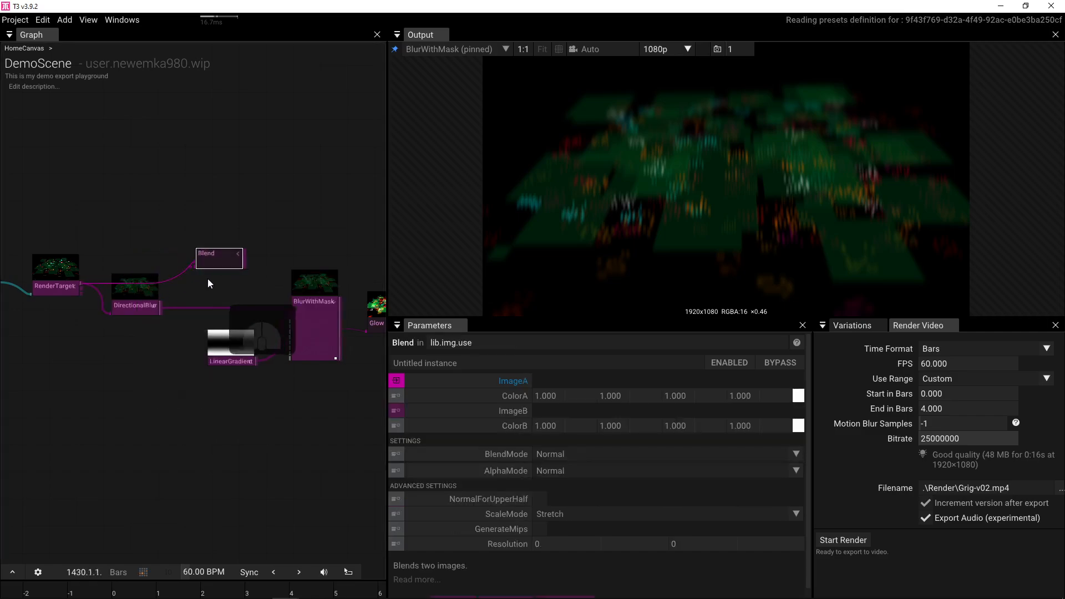
left_click_drag(161, 307, 288, 310)
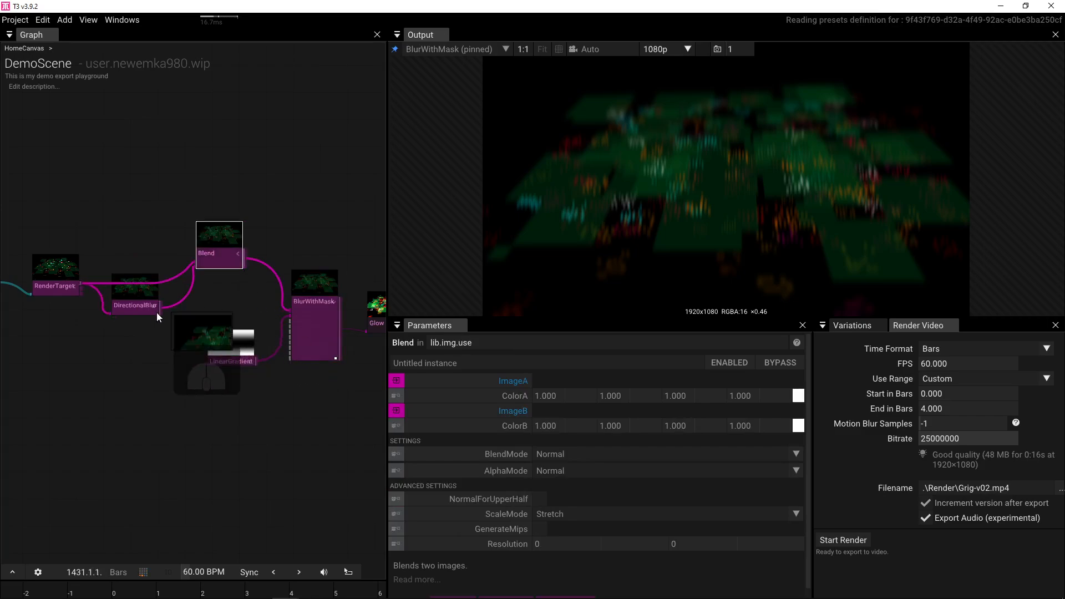
- Preview the Glow output and set the Blend's BlendMode to Screen
left_click_drag(303, 398, 149, 405)
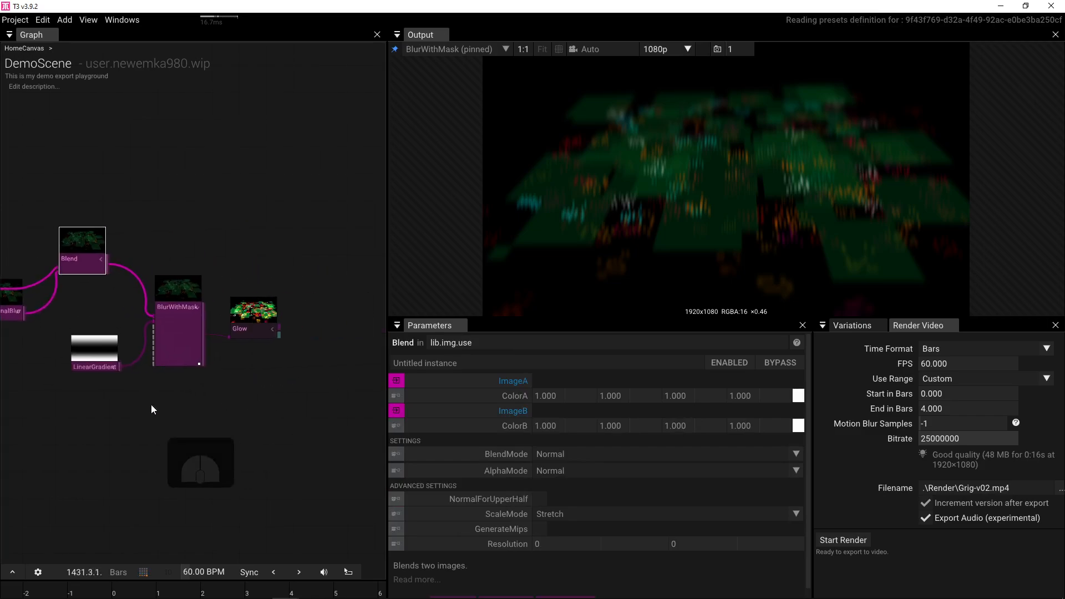
left_click(251, 318)
key("p")
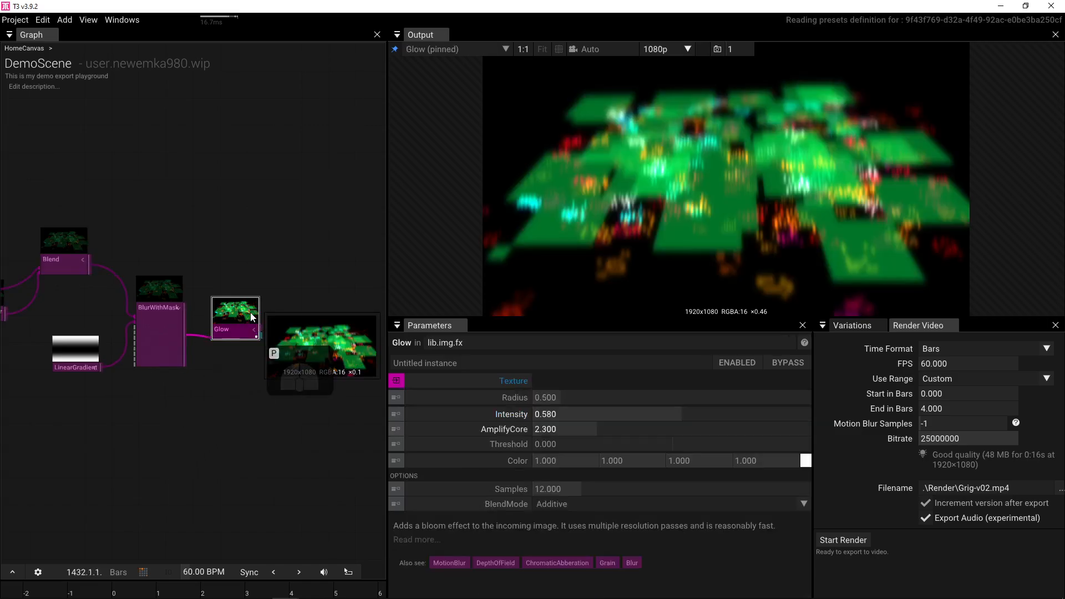
left_click_drag(123, 218, 237, 235)
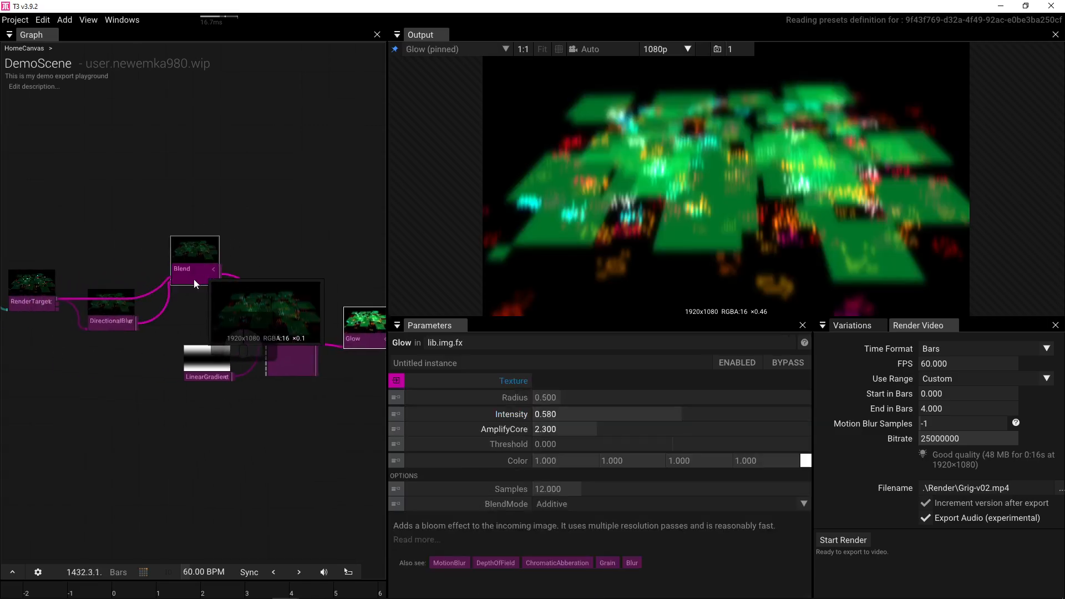
left_click_drag(117, 321, 112, 353)
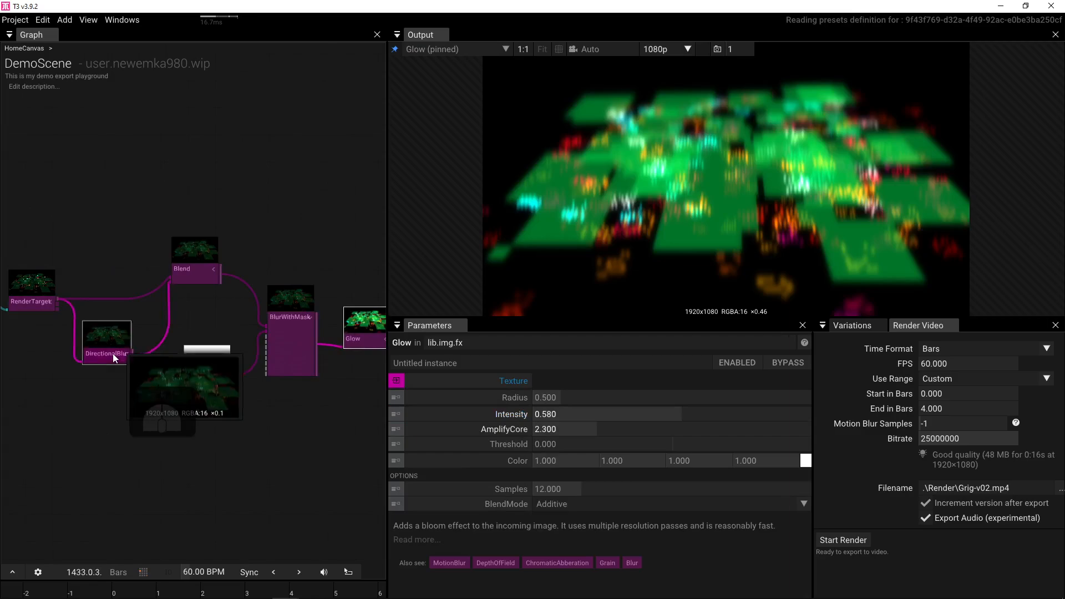
left_click(184, 279)
left_click(799, 454)
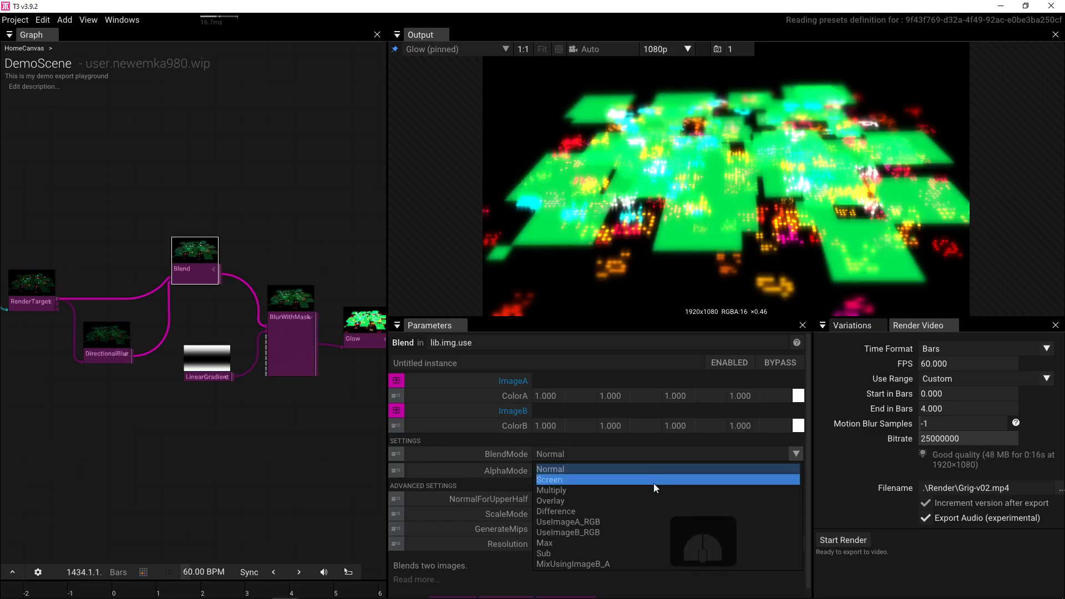
left_click(654, 483)
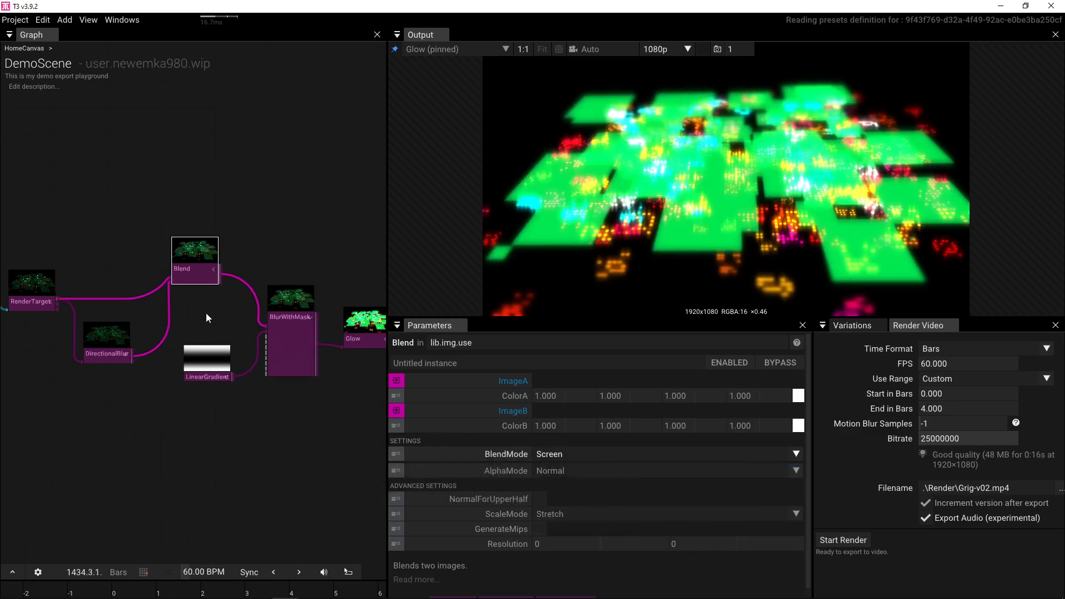
- Reset Glow Intensity to 0.500 and AmplifyCore to 0.000
left_click(357, 339)
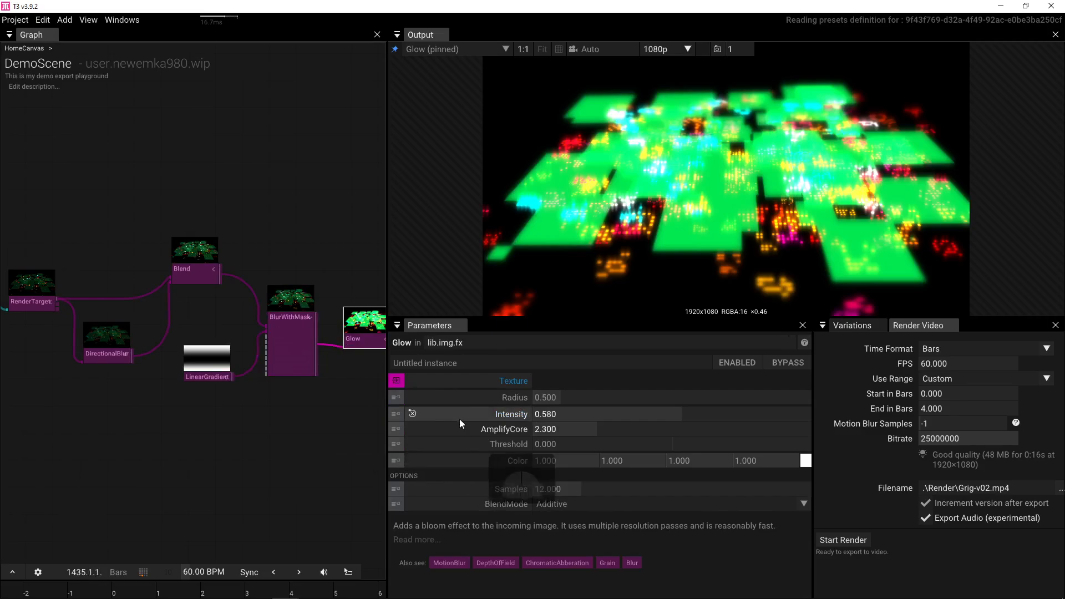
left_click(411, 414)
left_click(412, 428)
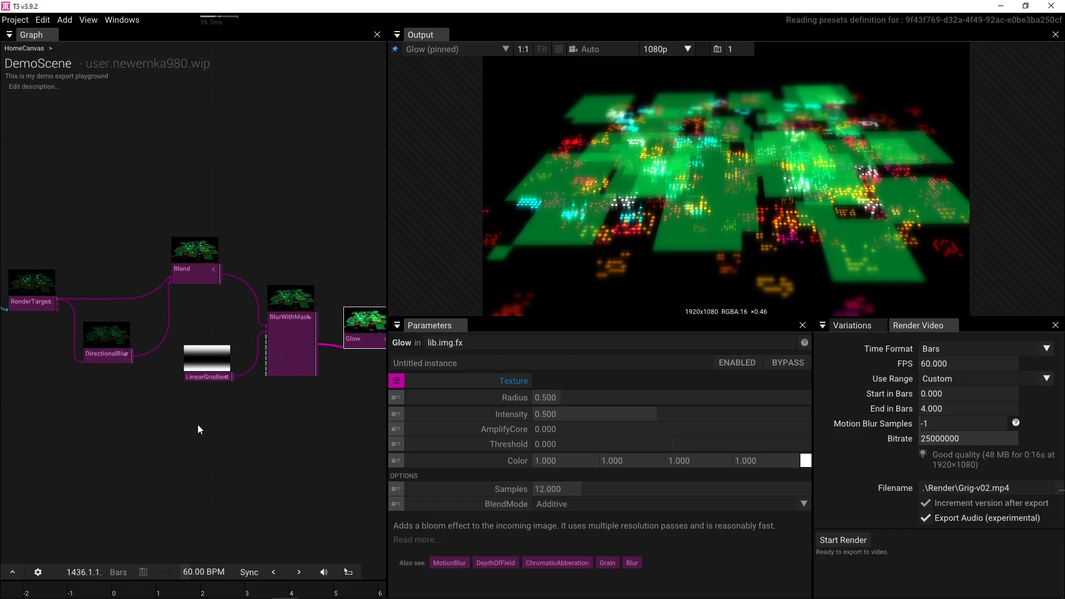
- Preview the middle DrawBillboards layer alone, then switch back to the final Glow output
left_click_drag(108, 395, 311, 395)
left_click_drag(140, 401, 355, 384)
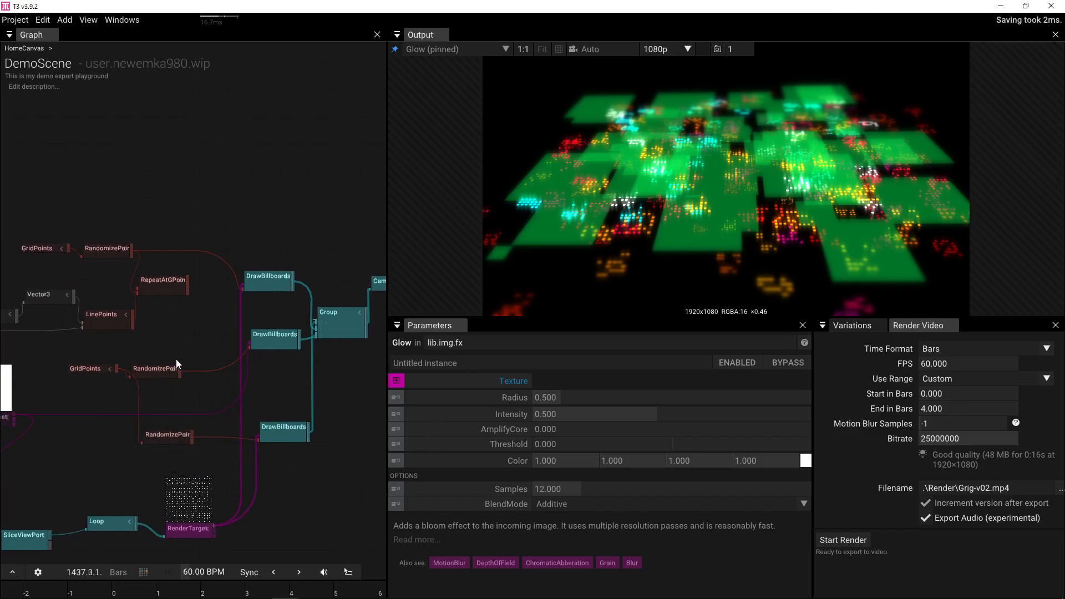
left_click(275, 344)
key("p")
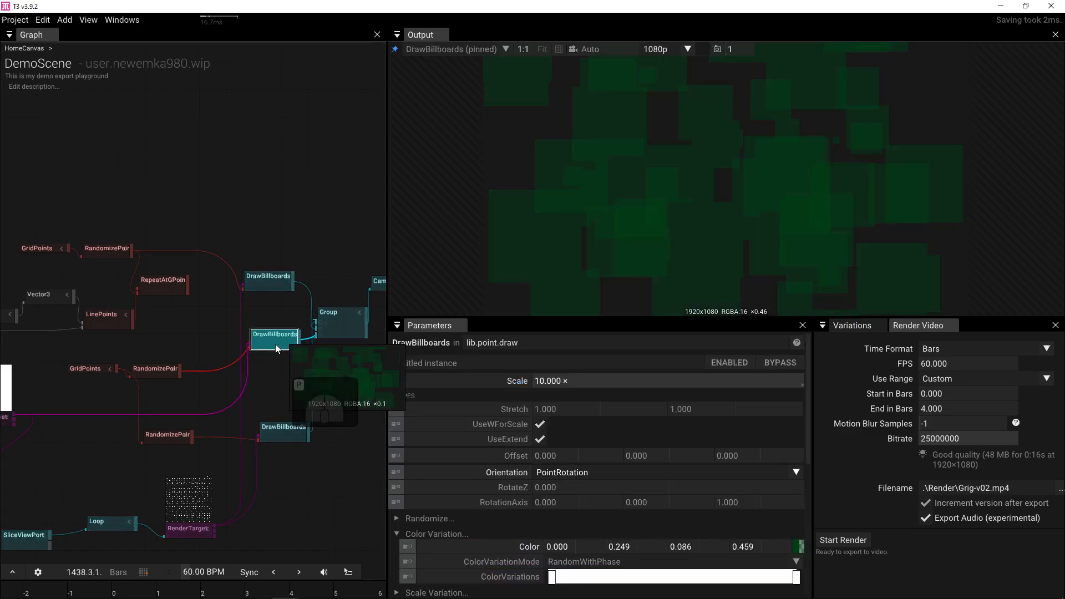
left_click_drag(301, 374, 181, 386)
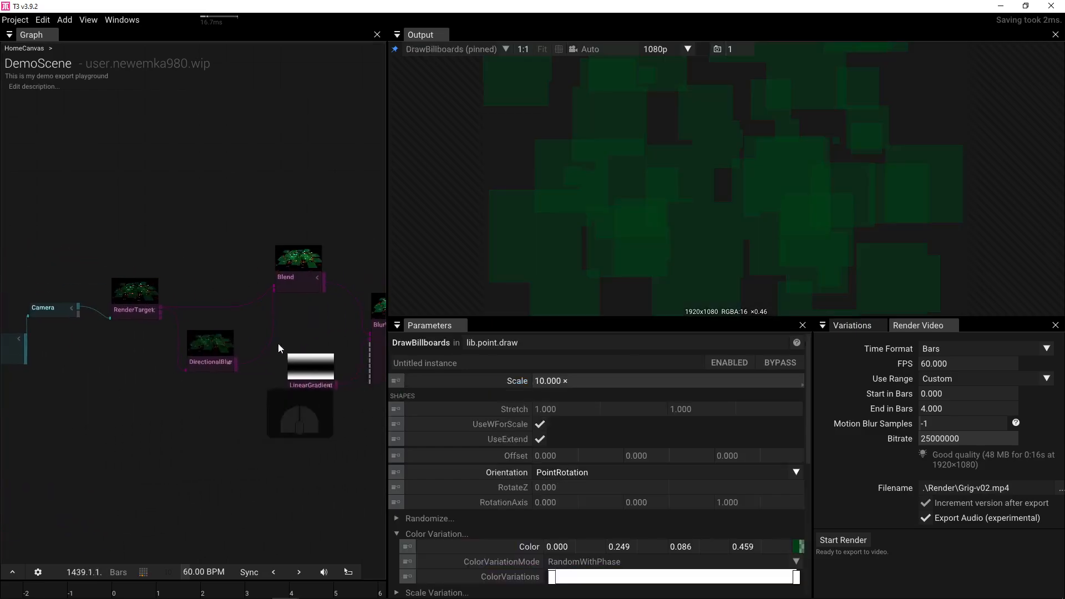
left_click_drag(314, 333, 131, 350)
left_click(296, 354)
key("p")
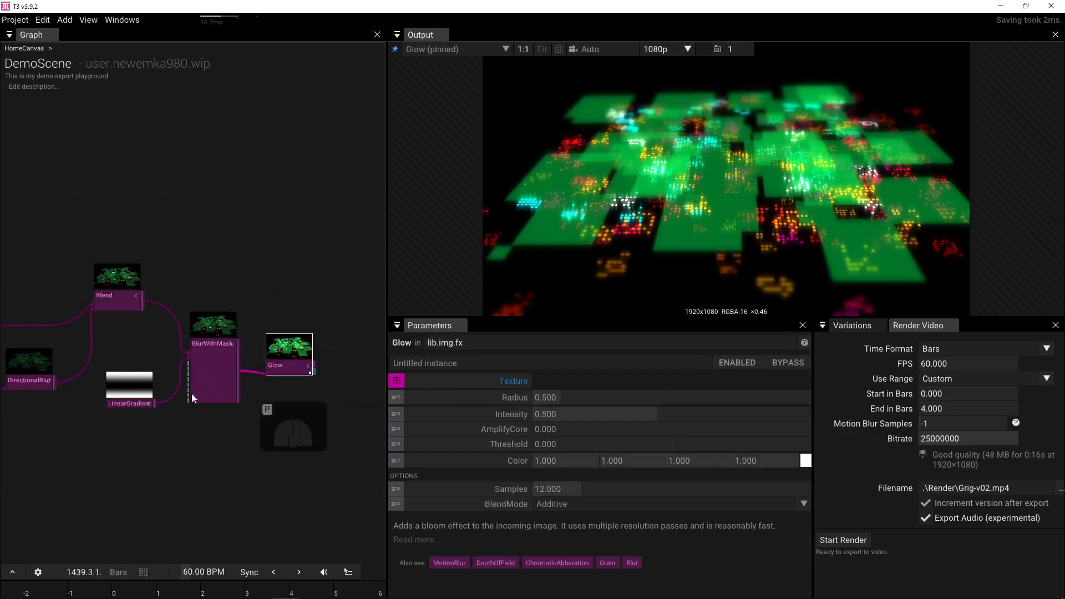
left_click_drag(191, 394, 344, 401)
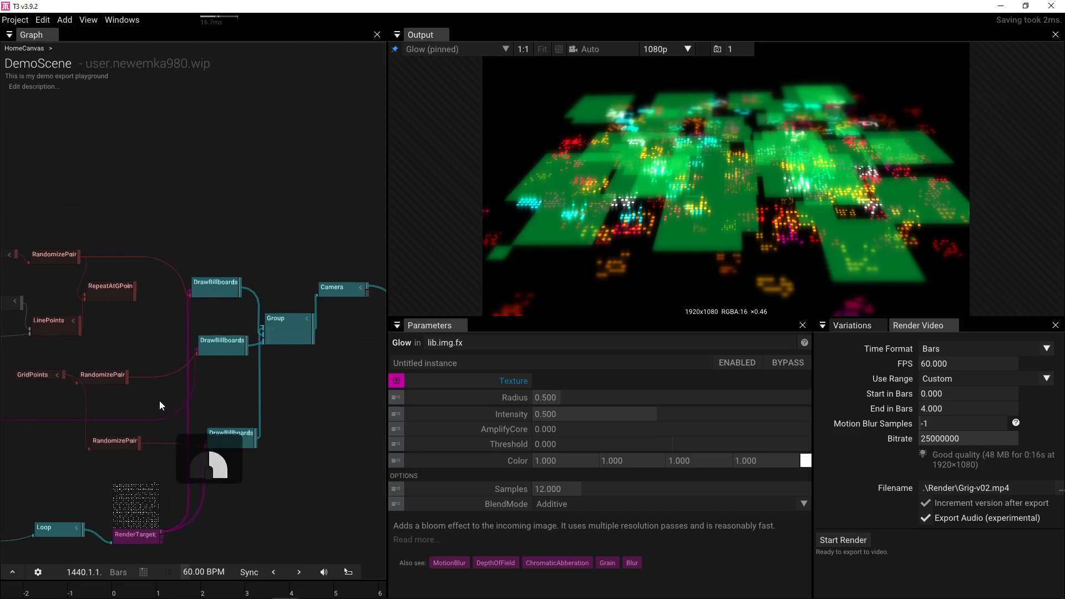
left_click_drag(158, 400, 239, 401)
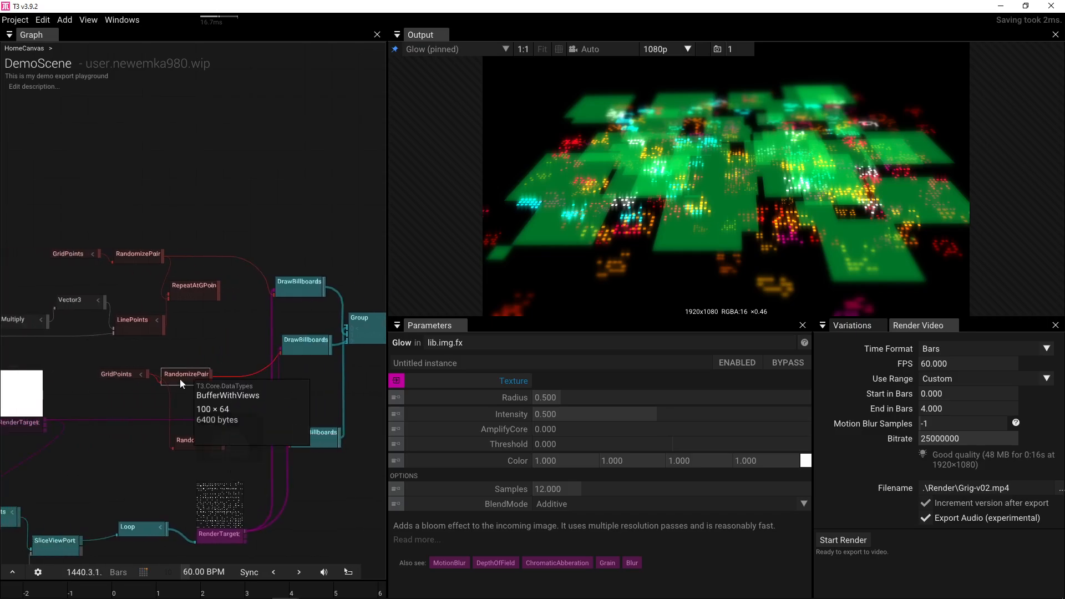
- Darken the middle layer's tile Color to 0.000, 0.081, 0.028, 0.459
left_click(303, 349)
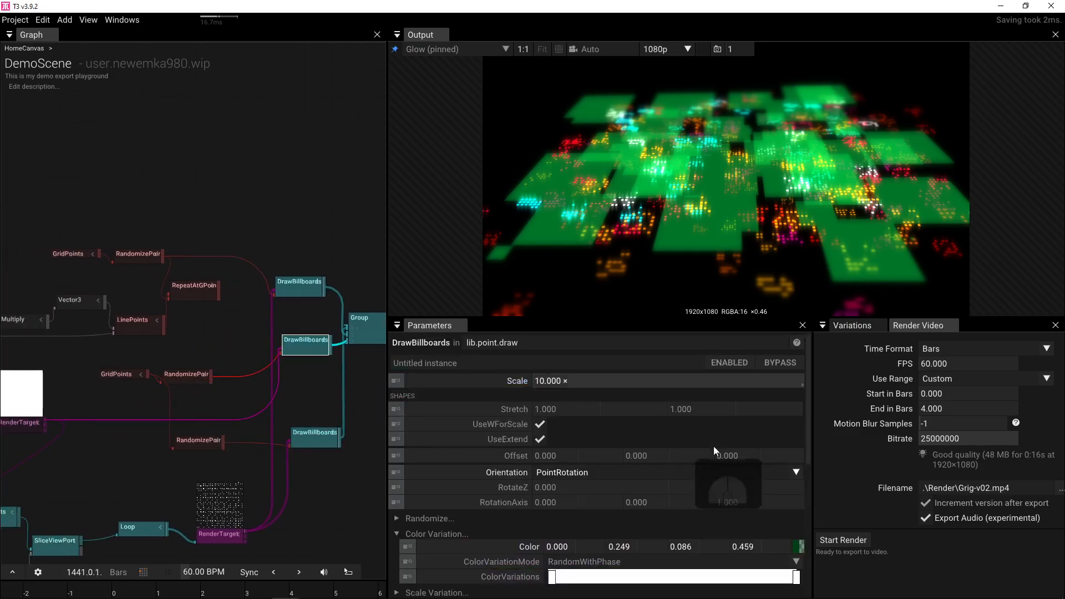
left_click(801, 549)
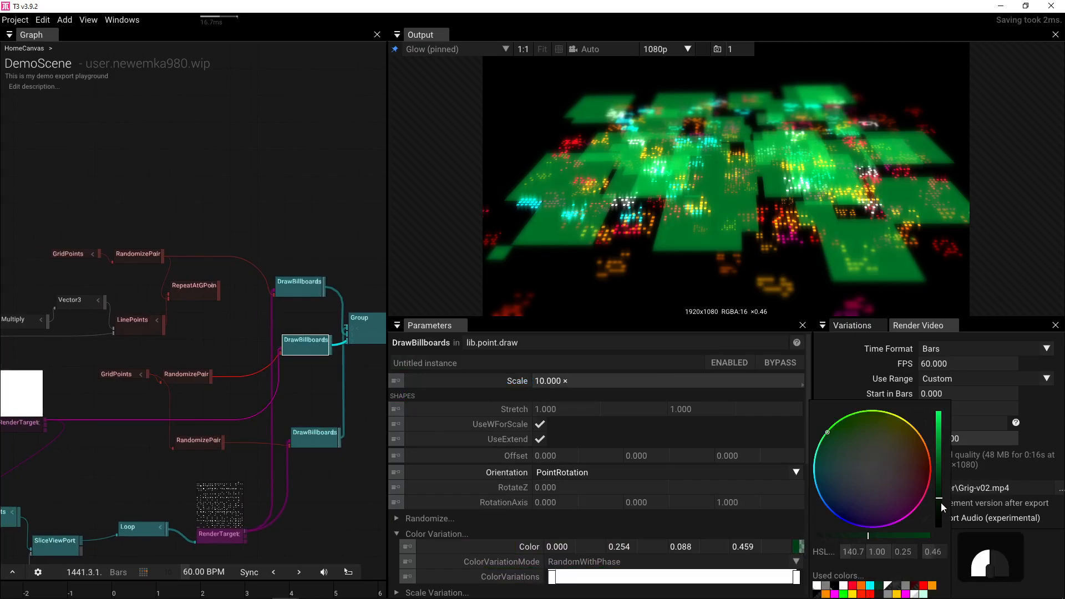
left_click_drag(939, 500, 944, 517)
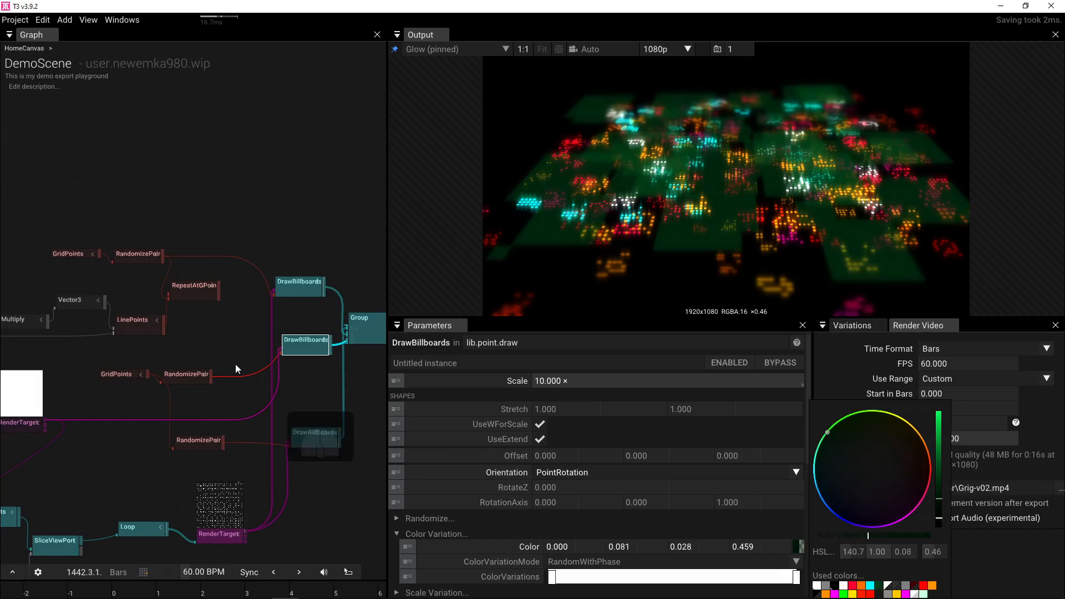
left_click_drag(234, 358, 5, 373)
left_click_drag(262, 345, 46, 384)
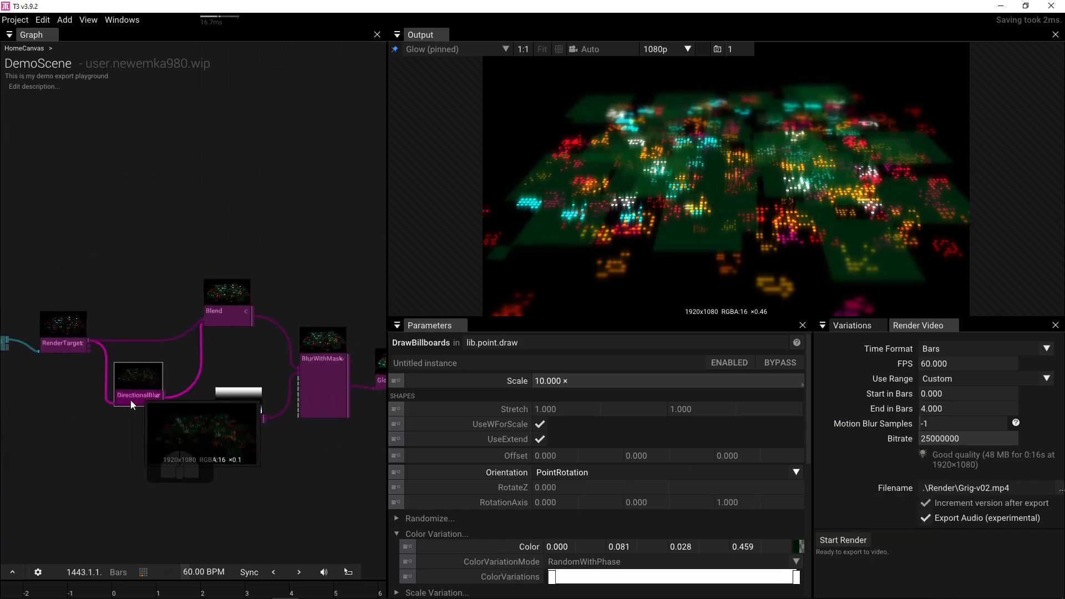
left_click(129, 400)
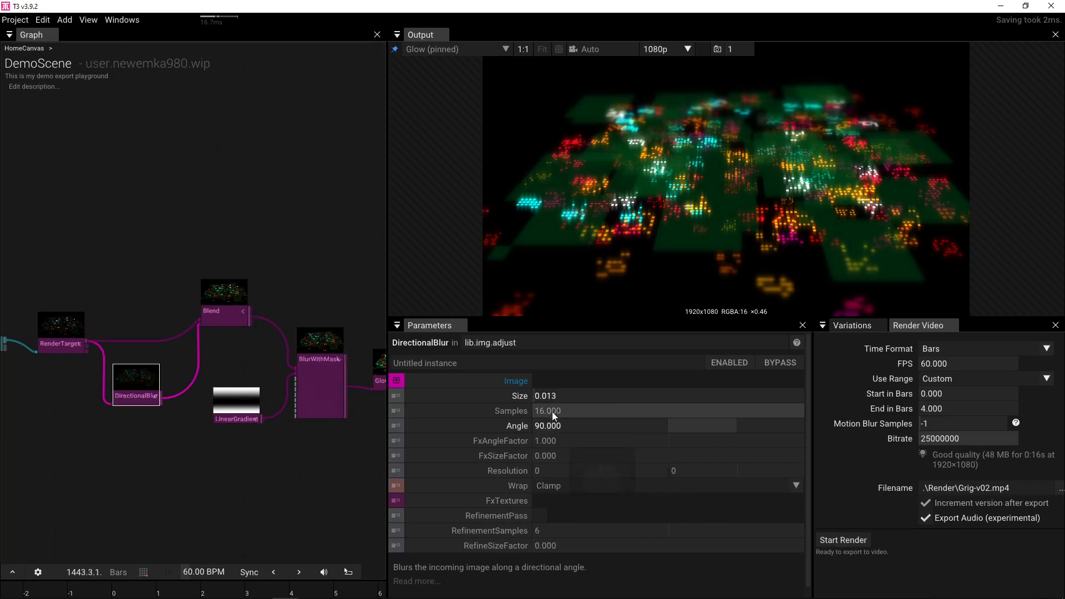
- Raise DirectionalBlur Size to 0.030 and add a TransformImage offsetting it vertically by -0.040
left_click_drag(551, 398, 588, 392)
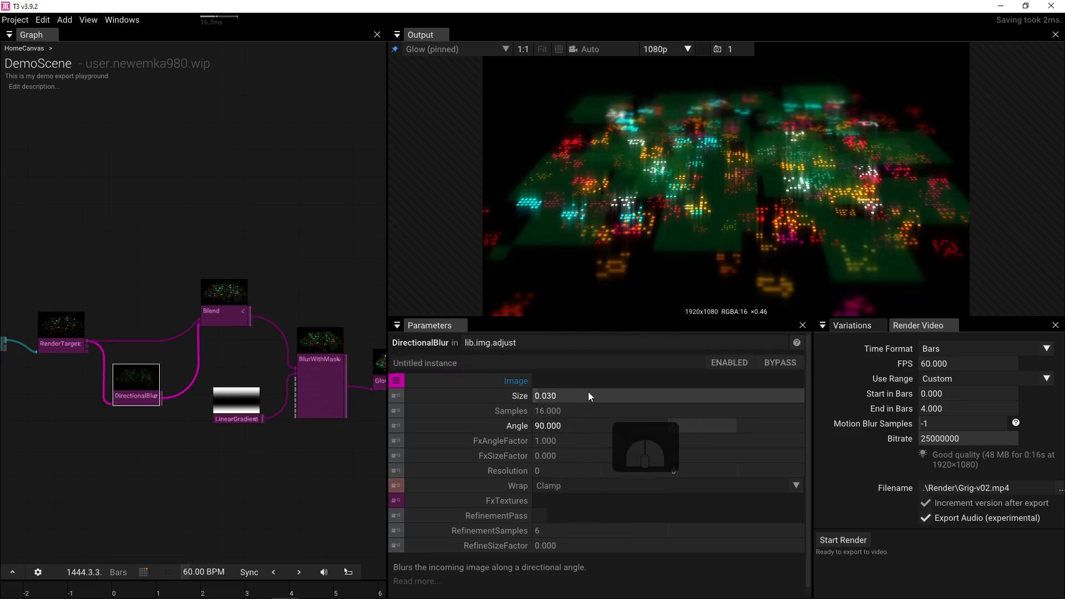
left_click(137, 397)
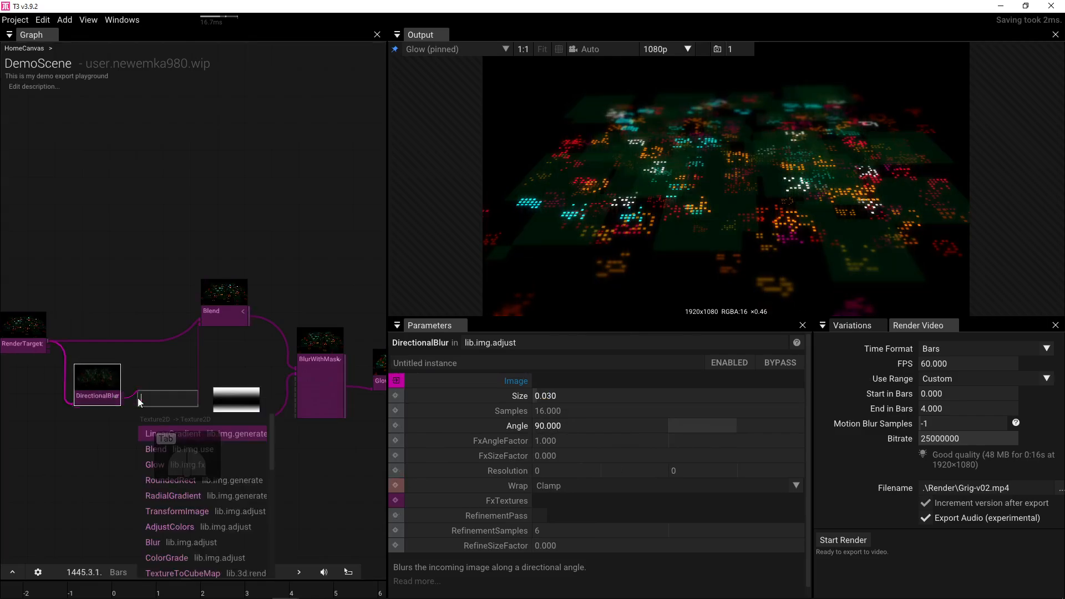
type("tr")
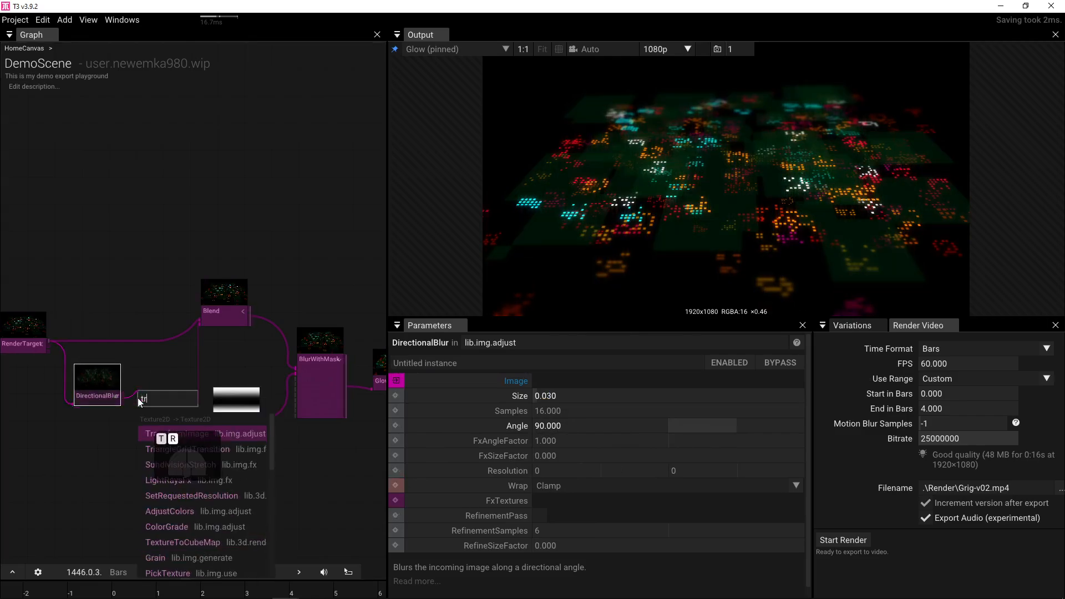
left_click(174, 433)
mouse_move(697, 398)
left_mouse_down()
mouse_move(672, 399)
mouse_move(691, 403)
left_mouse_up()
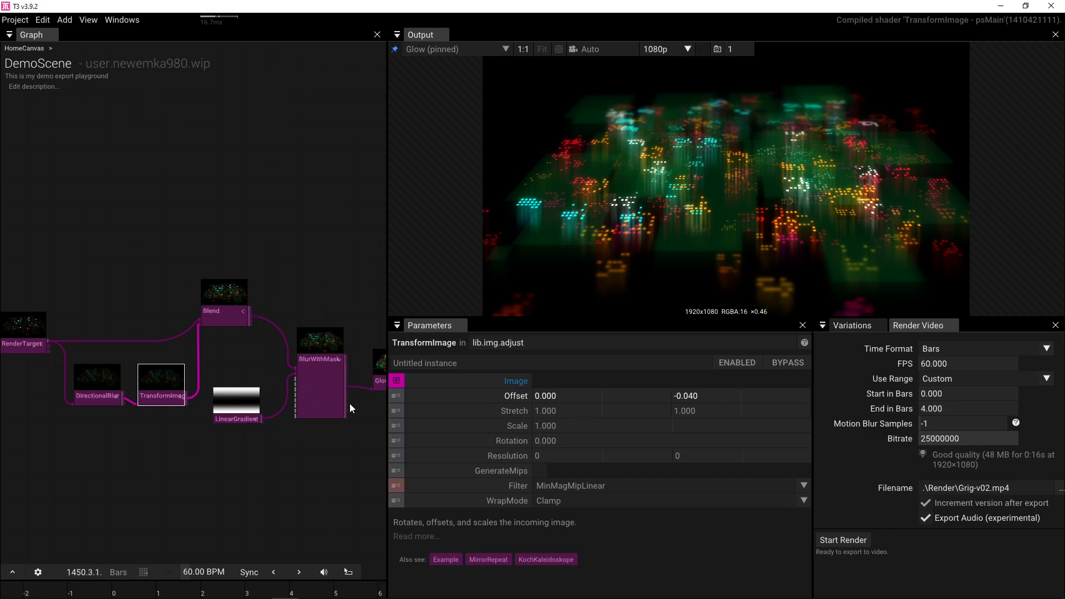
- Orbit the Camera around the tile field
mouse_move(320, 413)
left_click_drag(129, 284, 318, 282)
left_click(152, 338)
mouse_move(691, 255)
left_mouse_down()
mouse_move(650, 251)
mouse_move(618, 269)
mouse_move(713, 258)
mouse_move(704, 219)
mouse_move(700, 245)
left_mouse_up()
- Reset the camera framing, set Group Translation X to 0, and steepen its X rotation
key("f")
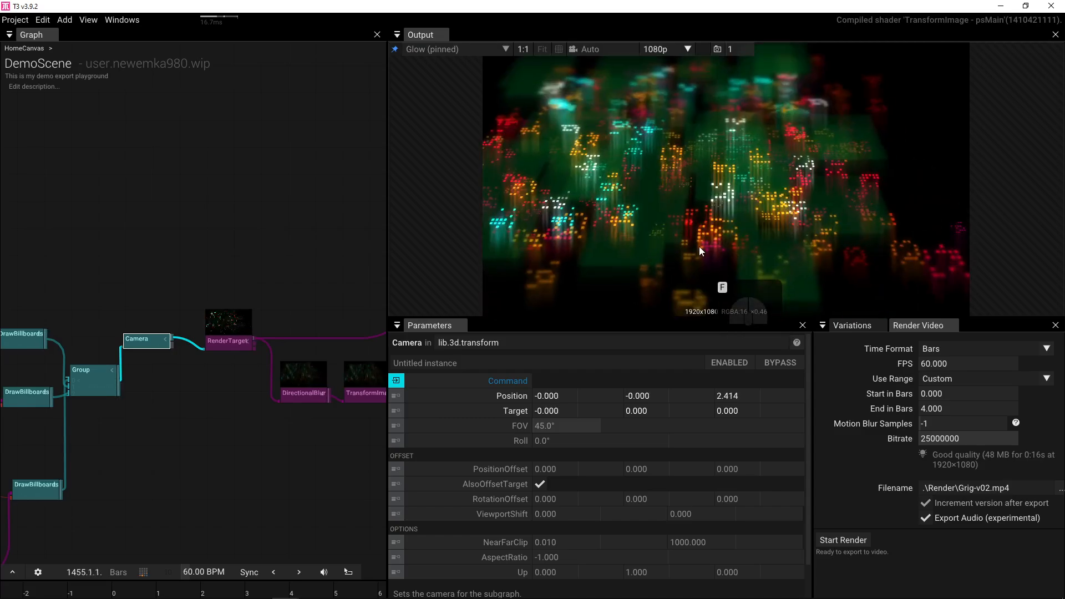
left_click_drag(78, 364, 224, 370)
left_click(246, 385)
left_click(555, 454)
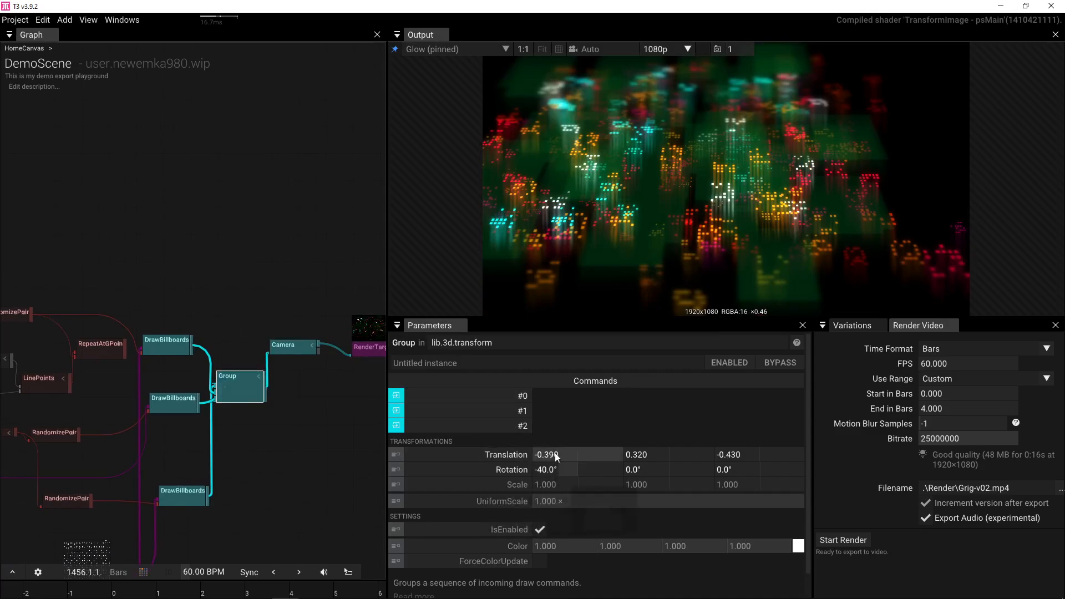
type("0")
key("Return")
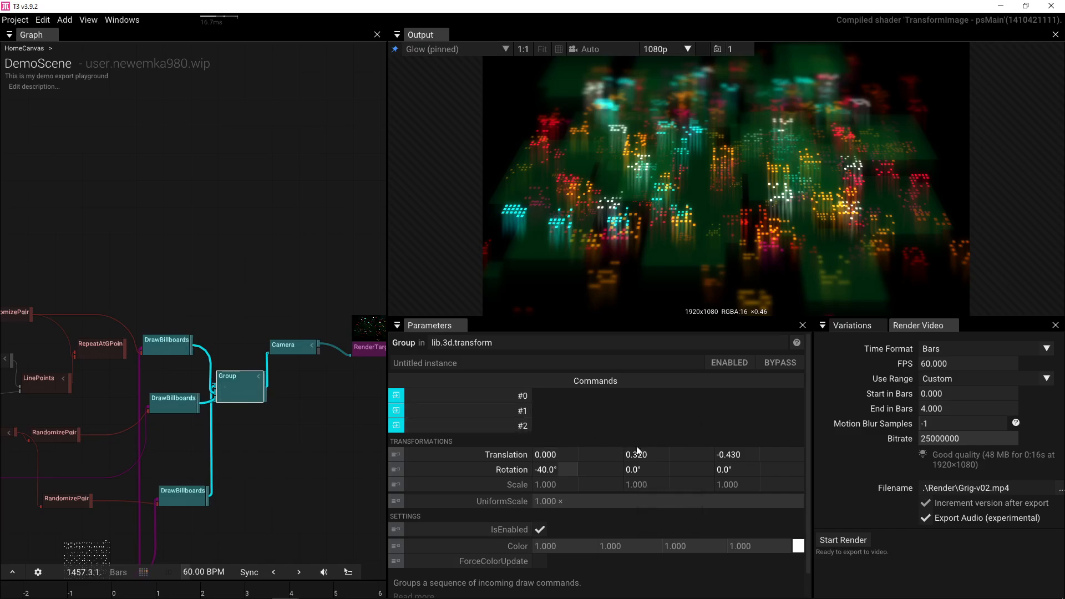
mouse_move(570, 468)
left_mouse_down()
mouse_move(514, 465)
mouse_move(546, 472)
mouse_move(638, 452)
mouse_move(576, 455)
mouse_move(585, 449)
mouse_move(585, 458)
left_mouse_up()
- Set the Group's X rotation to -48° and bring the FilterPoints area into view
left_click_drag(248, 333, 354, 306)
left_click_drag(167, 266, 322, 207)
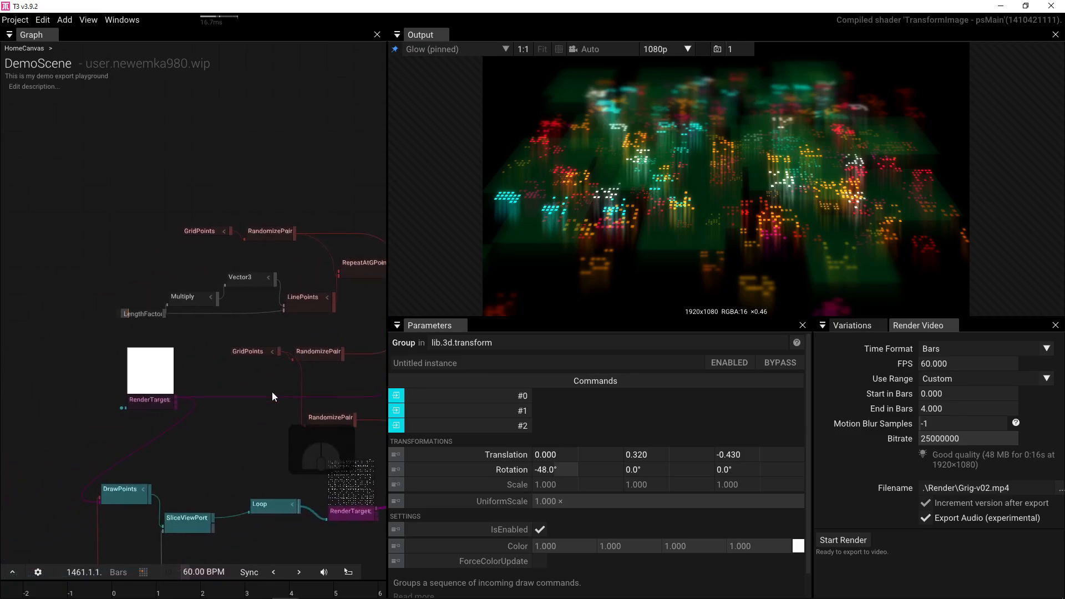
scroll(273, 392, "up", 1)
left_click_drag(269, 442, 277, 354)
scroll(277, 354, "down", 2)
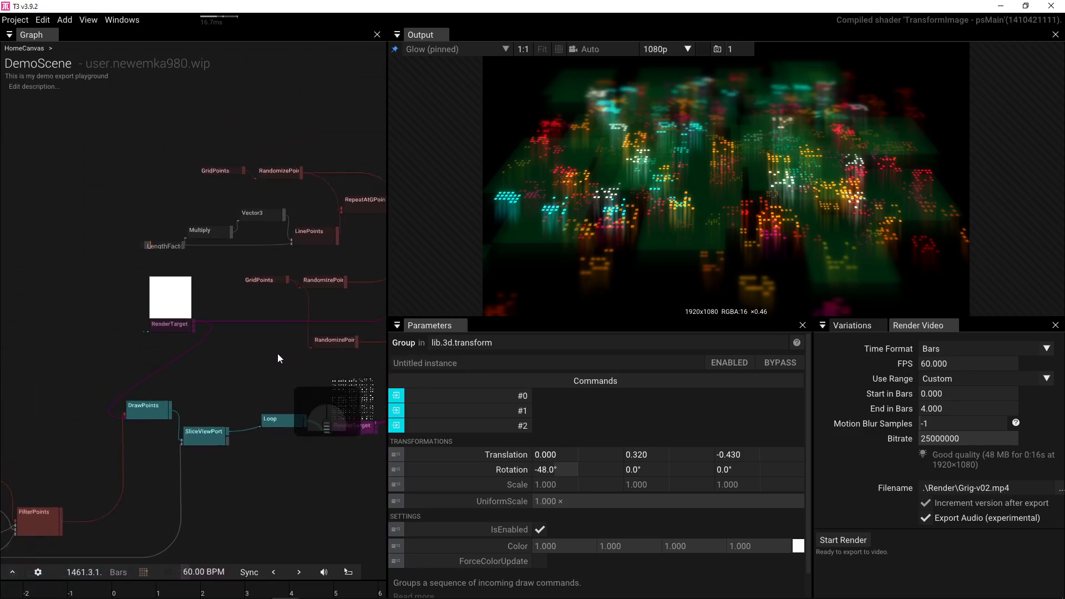
- Add a Time operator to the graph through the operator search
left_click(241, 352)
key("Tab")
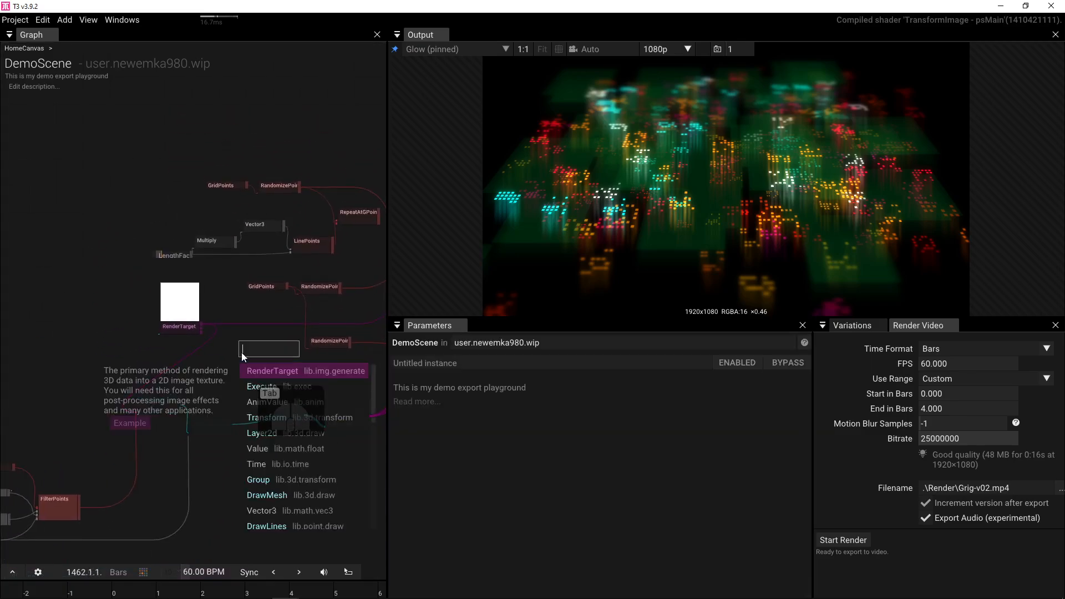
type("tine")
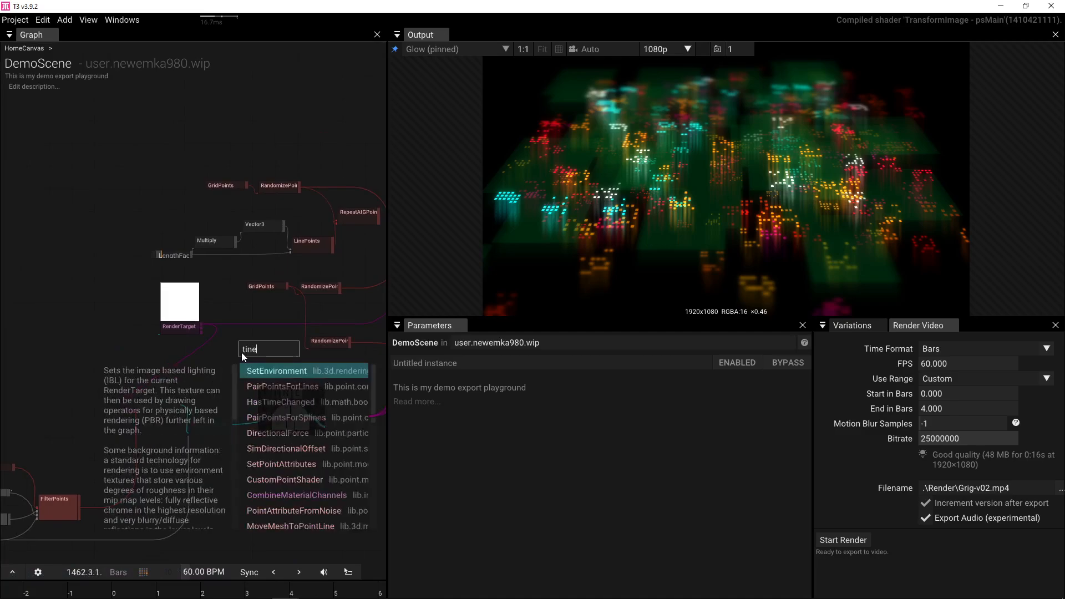
key("BackSpace")
key("BackSpace")
type("me")
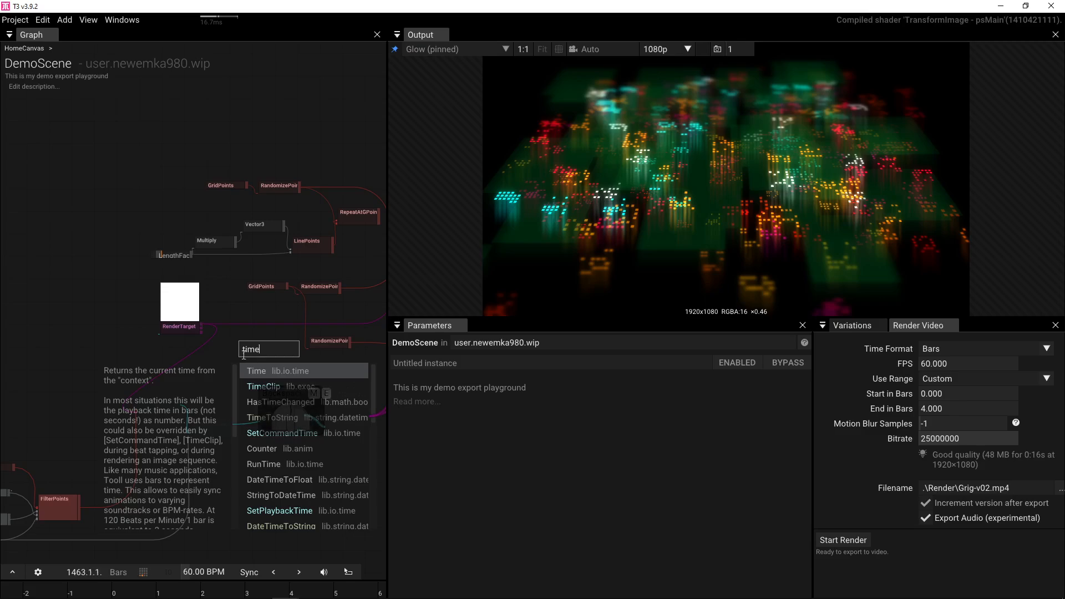
left_click(254, 368)
- Wire Time into RandomizePoints' RandomPhase and select Time to view its settings
scroll(281, 355, "up", 5)
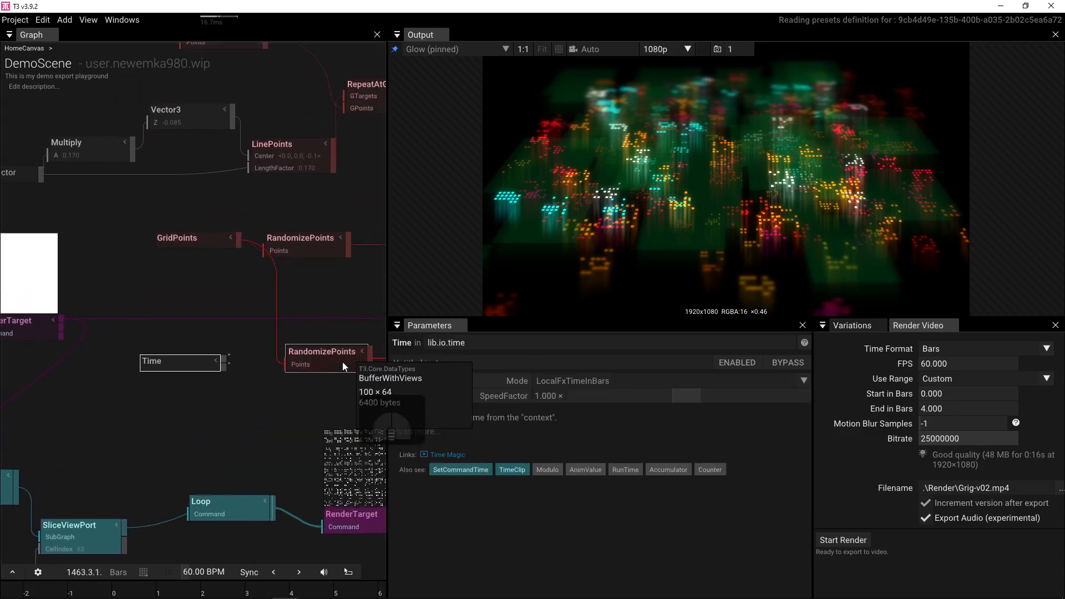
left_click(342, 362)
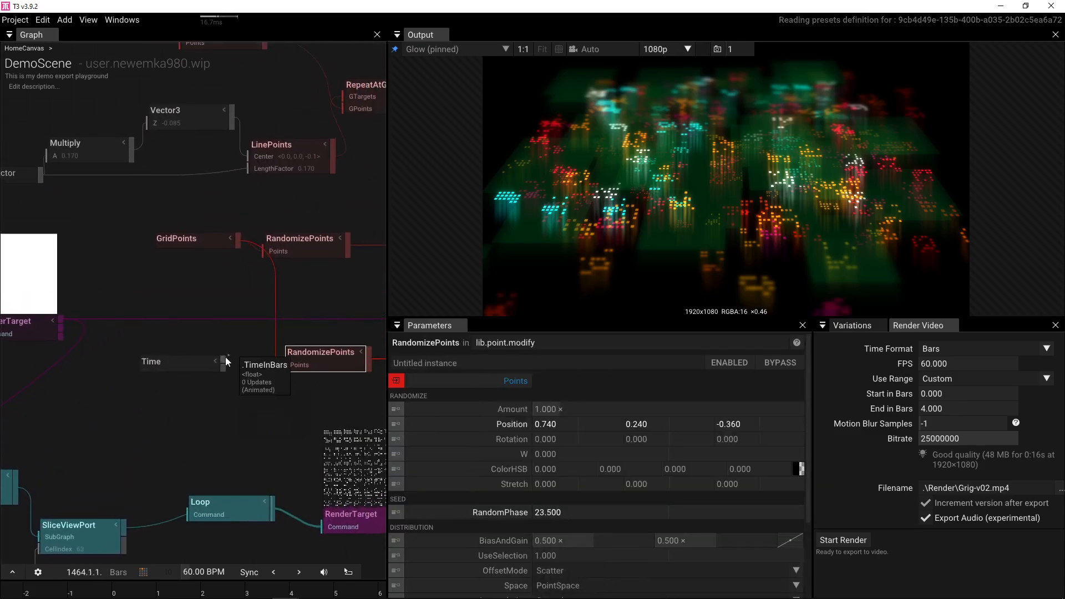
left_click_drag(223, 361, 277, 390)
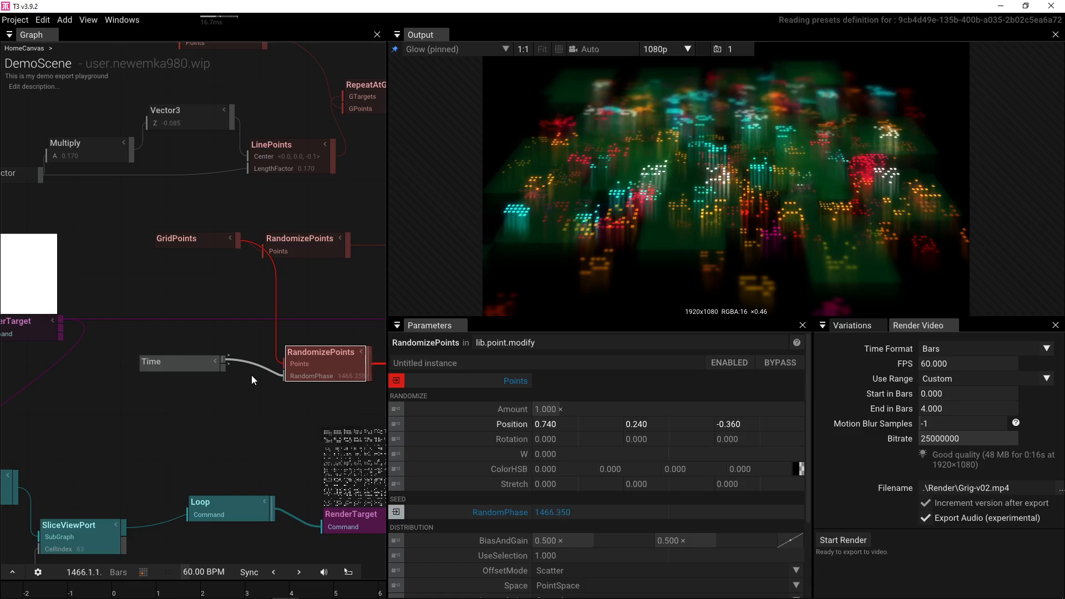
left_click(223, 364)
left_click(190, 338)
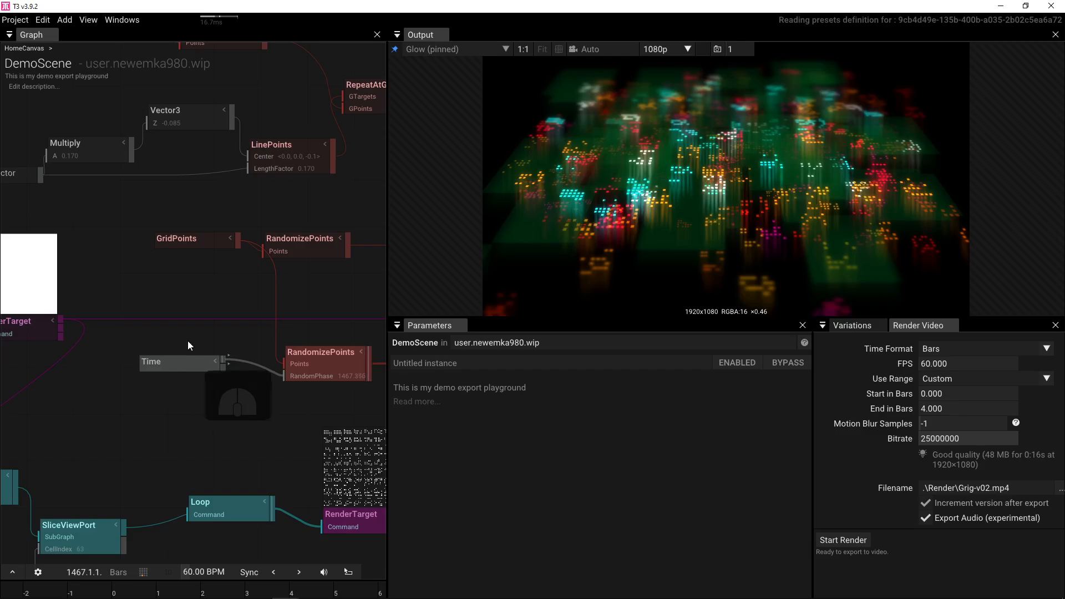
left_click(171, 361)
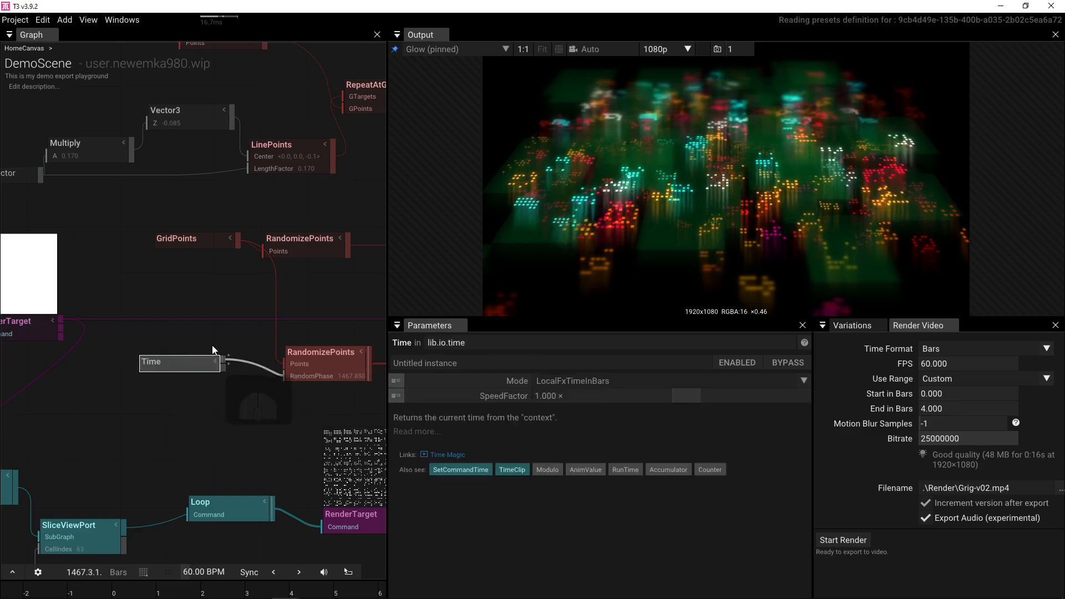
- Insert an Add after Time with Input2 50, feeding RandomizePoints' RandomPhase
left_click(225, 363)
type("add")
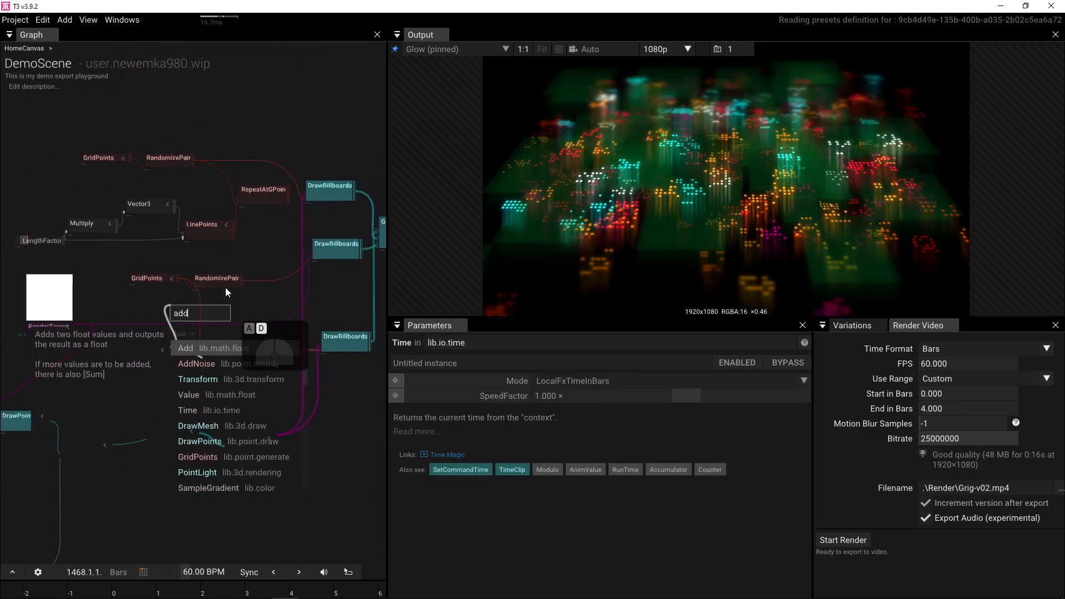
key("Return")
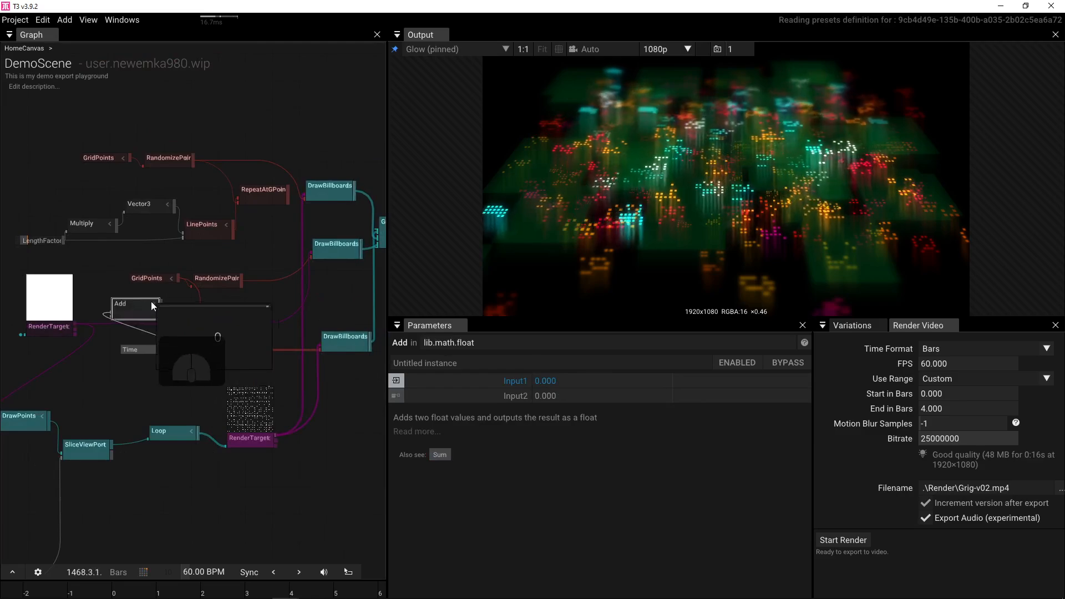
scroll(162, 304, "up", 2)
left_click_drag(157, 310, 205, 300)
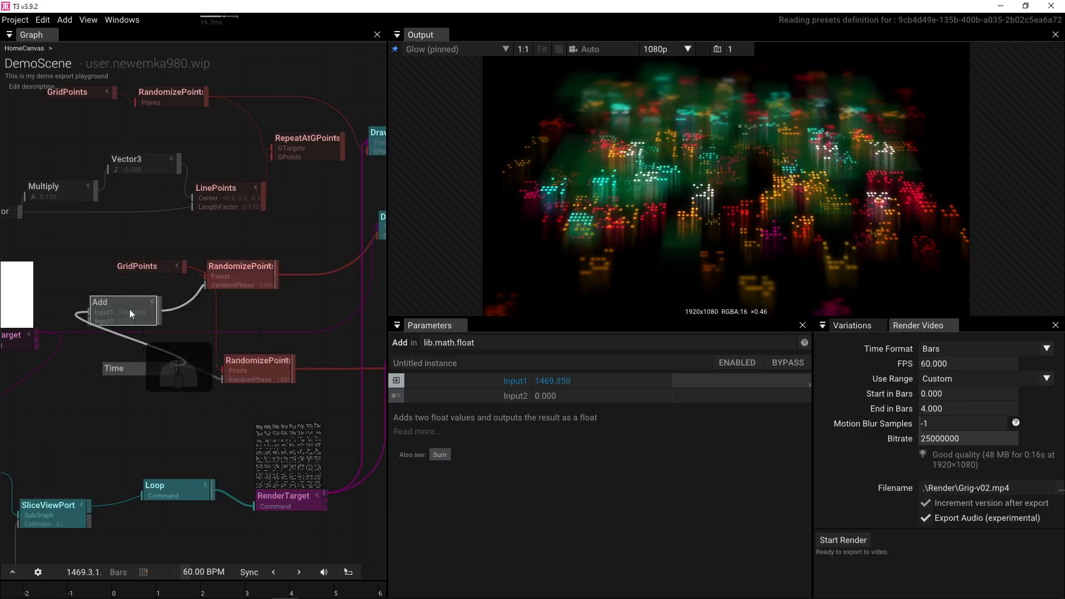
left_click(577, 397)
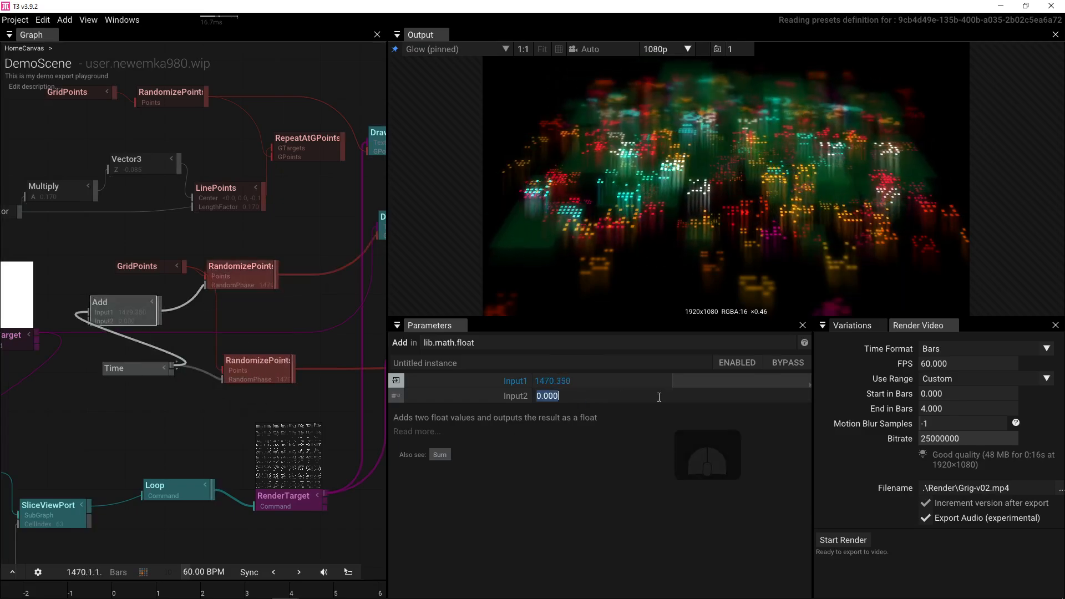
type("50")
key("Return")
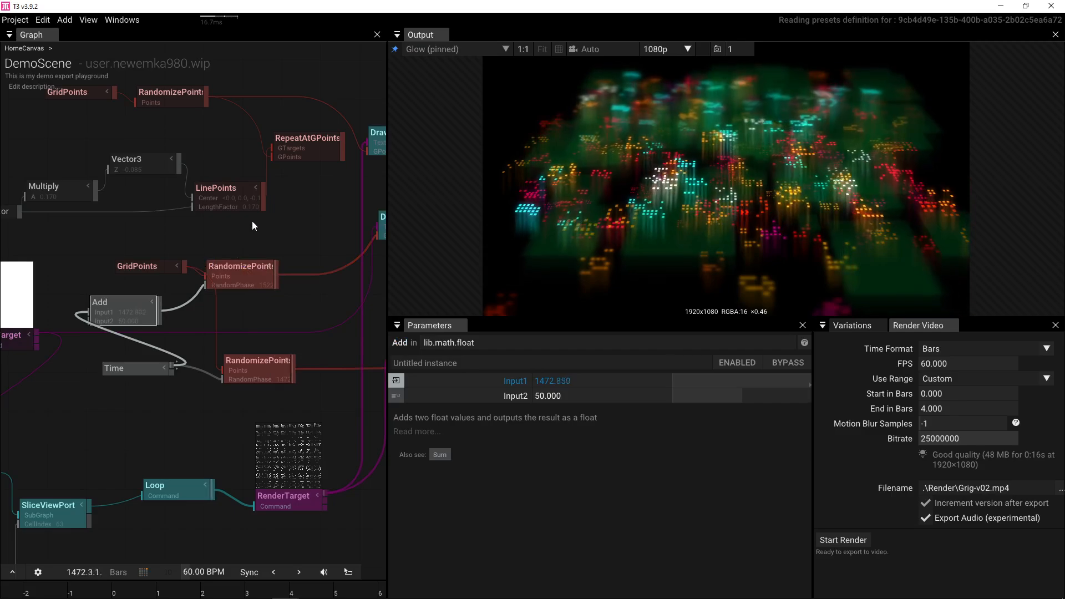
- Place a duplicate of the Add node nearby
left_click_drag(277, 254, 321, 270)
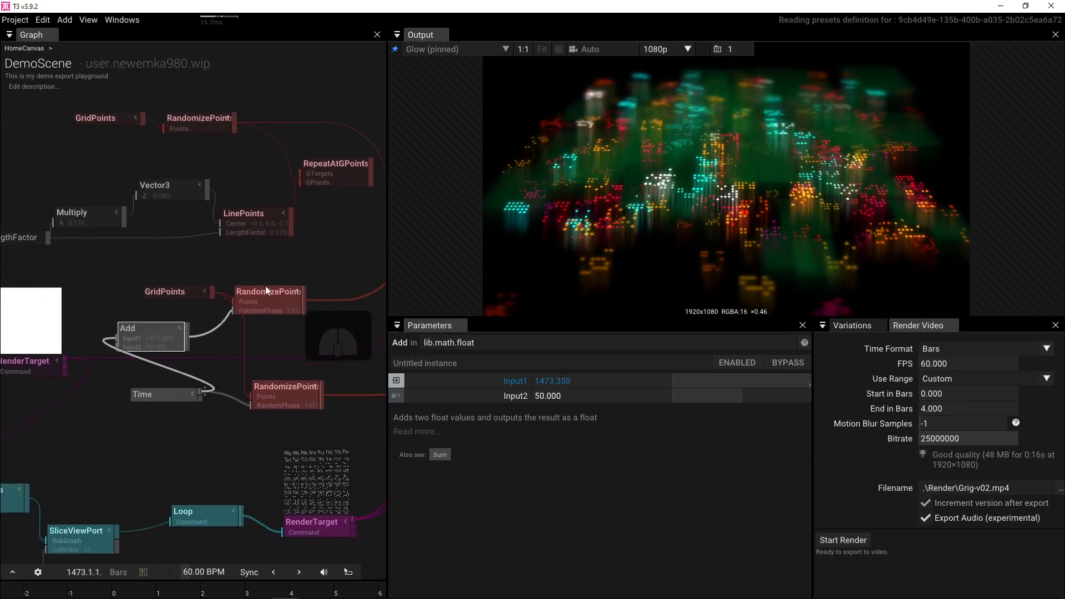
mouse_move(167, 335)
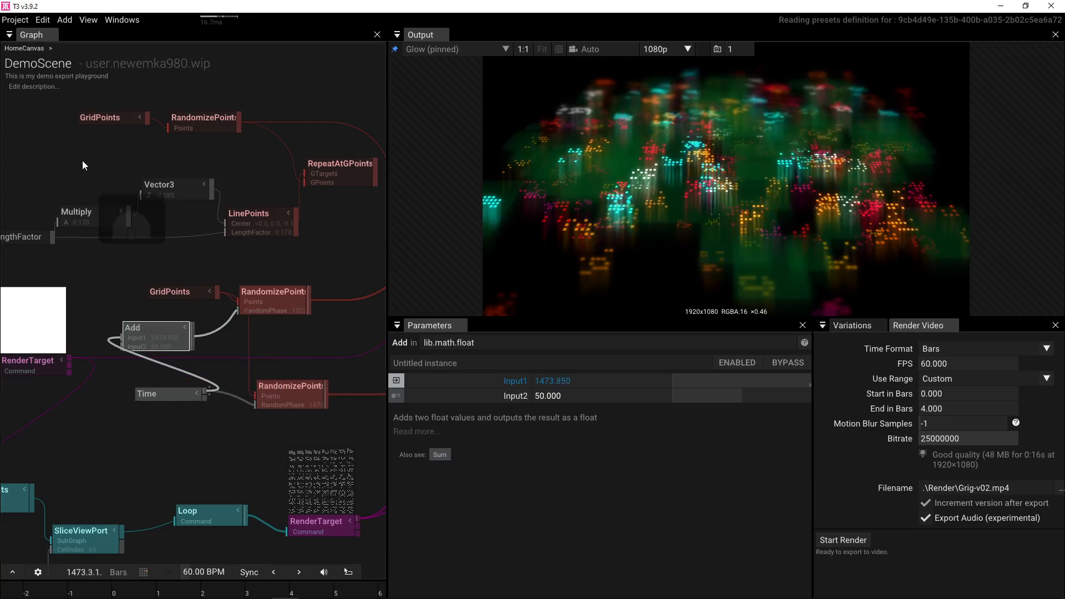
key("ctrl+v")
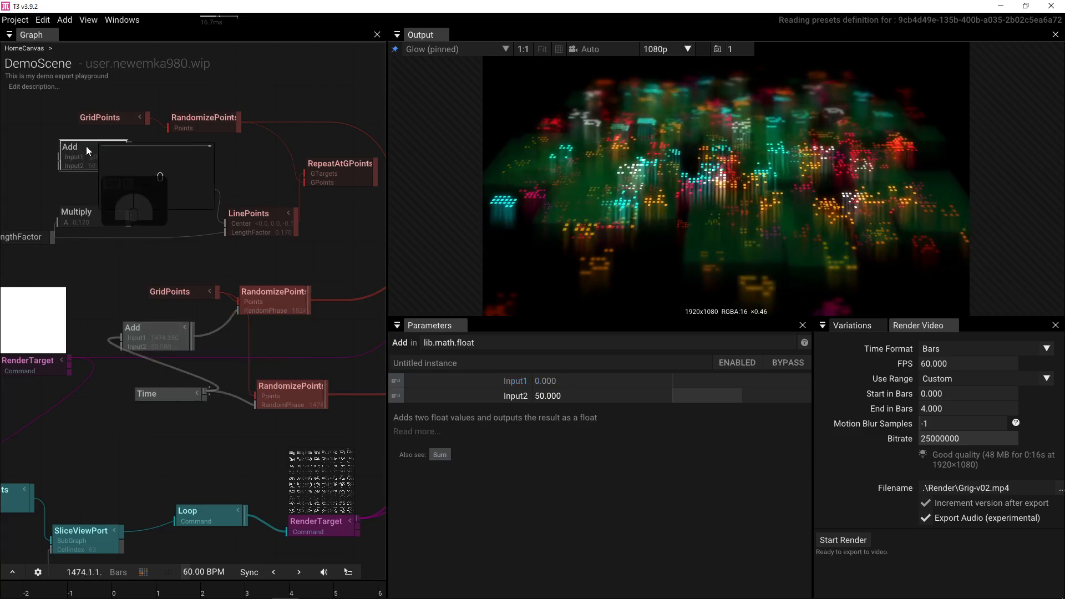
scroll(172, 205, "down", 4)
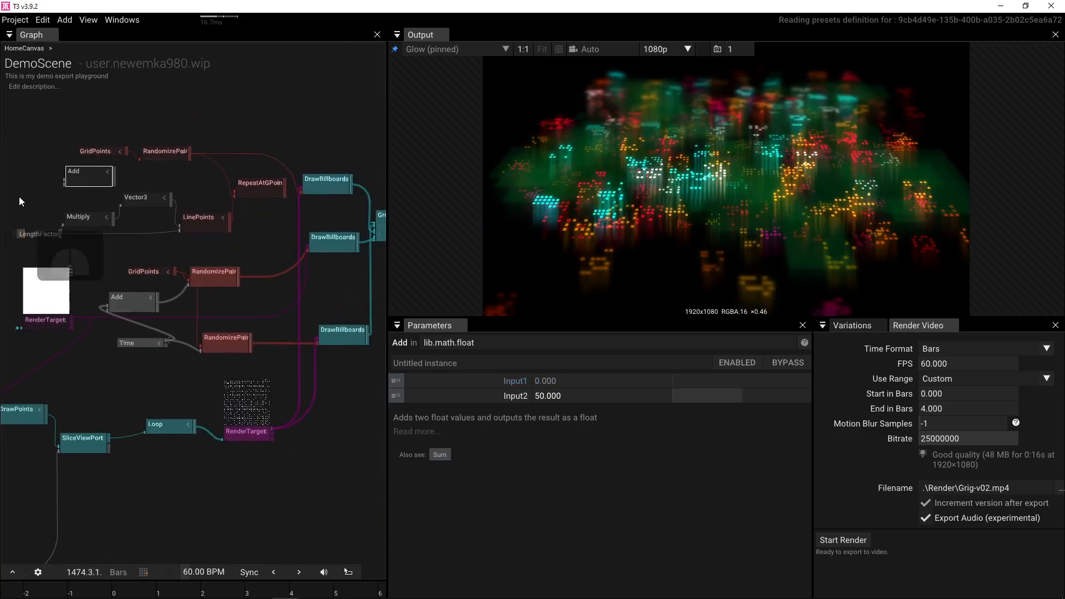
- Move the Multiply, Vector3 and LinePoints group up out of the way
left_click_drag(19, 196, 277, 239)
left_click_drag(263, 183, 220, 77)
left_click_drag(168, 201, 240, 214)
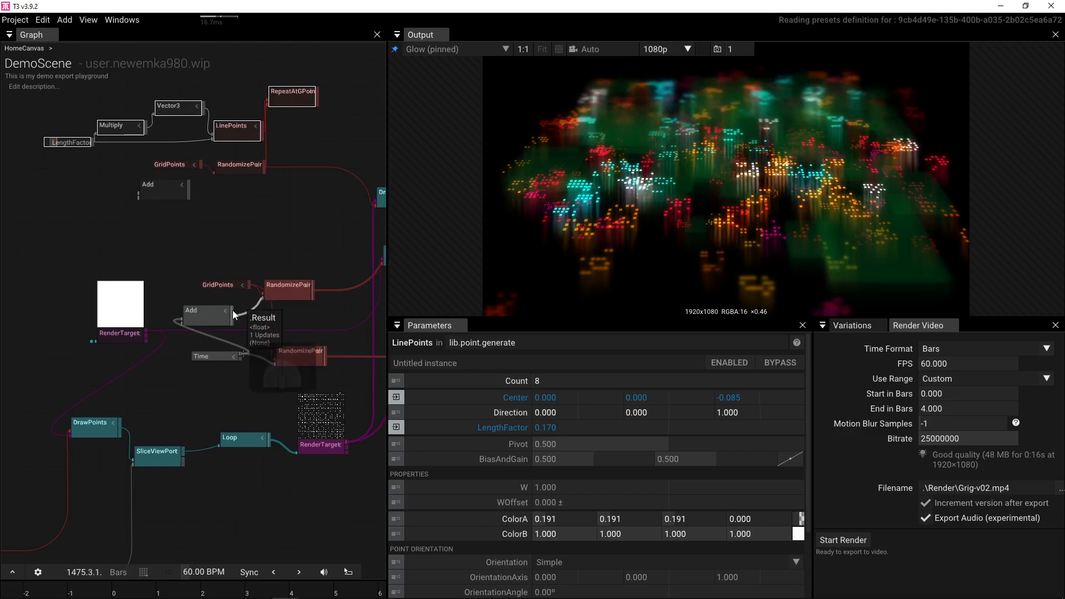
- Chain the lower Add's result into the upper Add and set its Input2 to 3000
left_click_drag(232, 312, 231, 186)
scroll(208, 189, "up", 3)
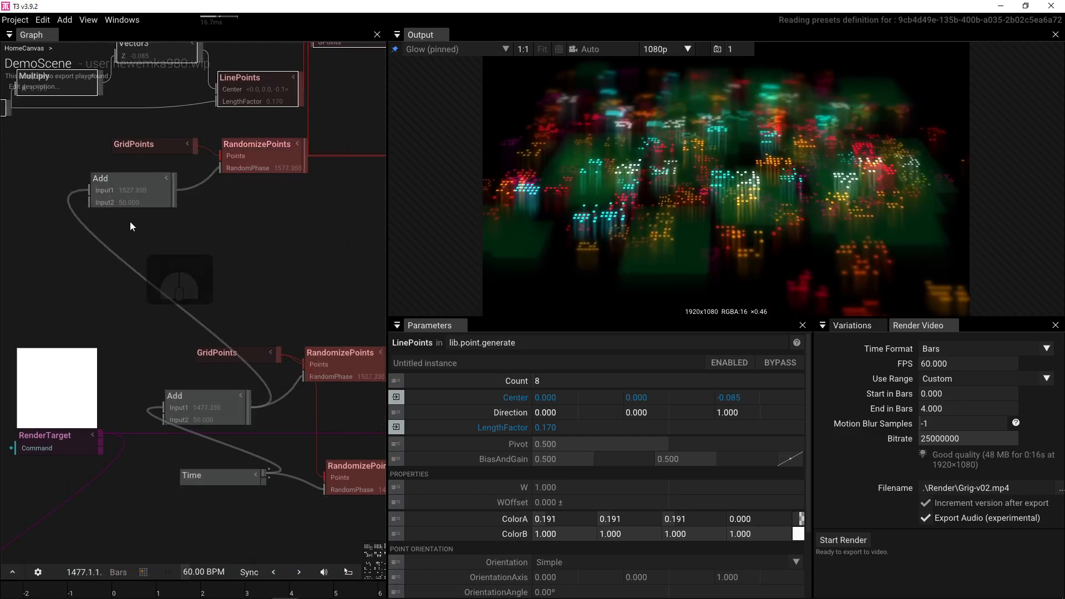
left_click(131, 195)
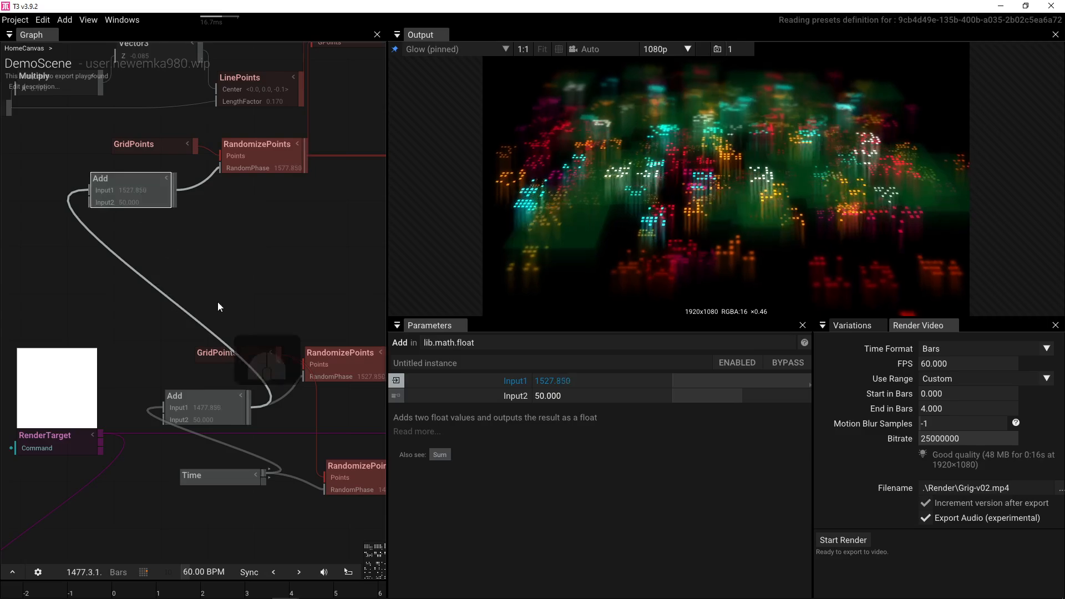
left_click(574, 394)
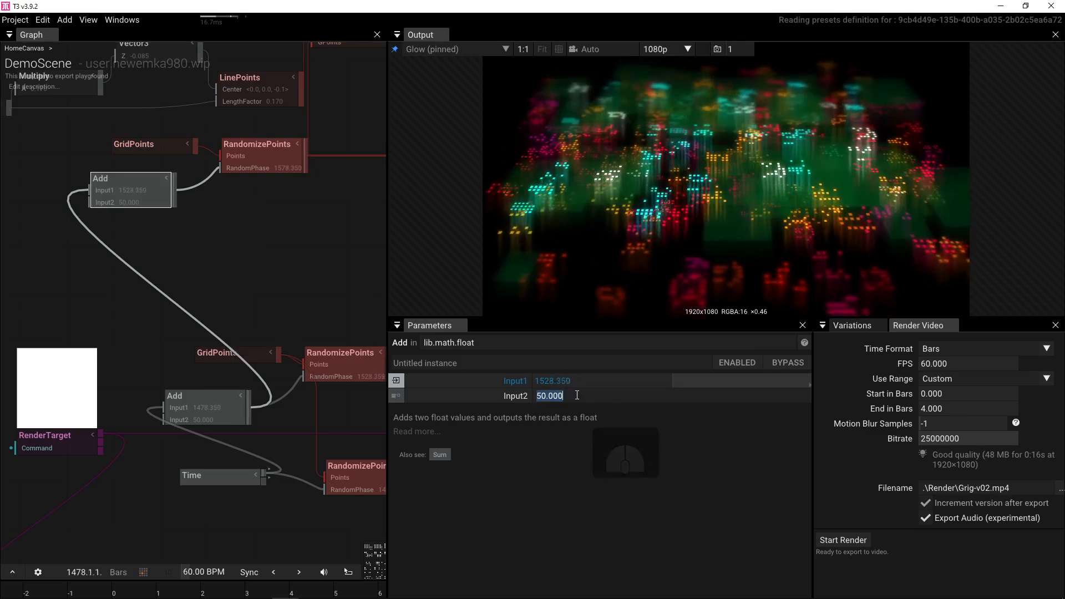
type("3000")
key("Return")
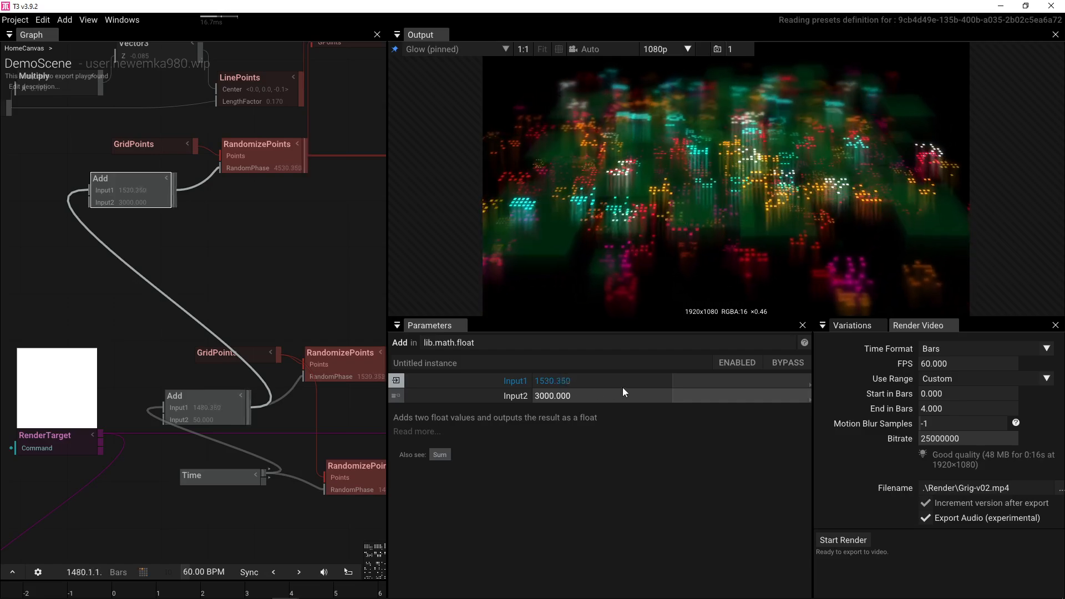
scroll(270, 205, "down", 1)
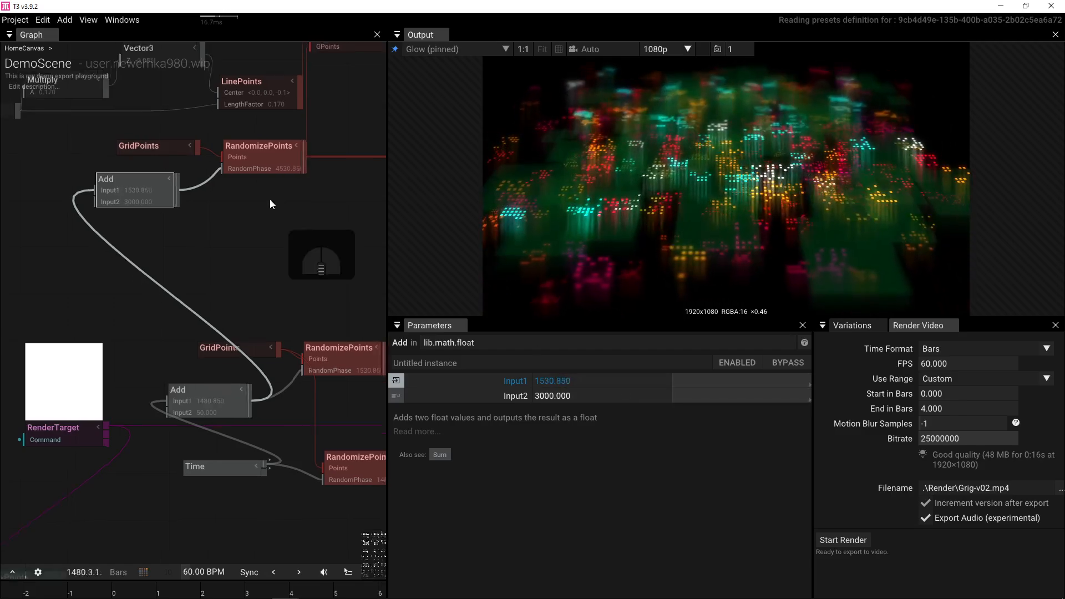
scroll(277, 233, "down", 2)
scroll(235, 265, "down", 1)
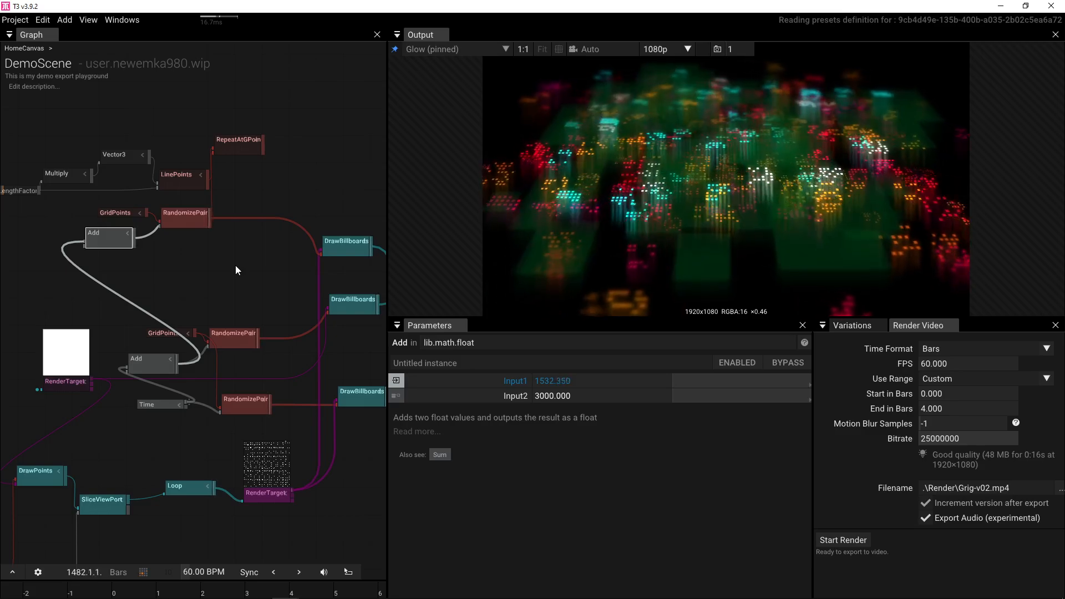
- Save the project and pan to the FilterPoints, GridPoints, AddInts and Get i nodes
key("ctrl+s")
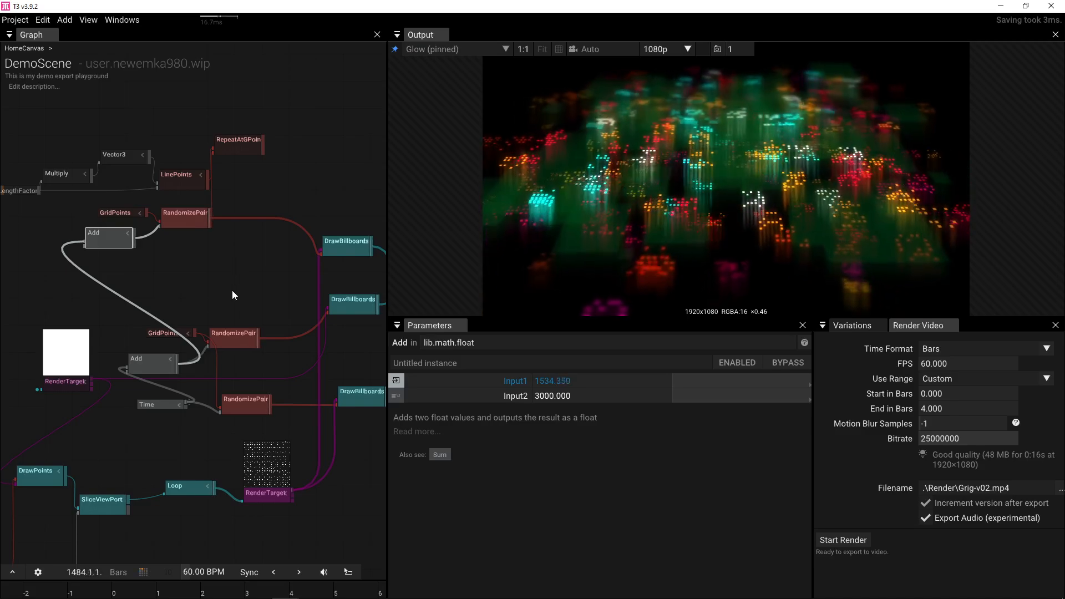
left_click_drag(232, 291, 208, 204)
left_click_drag(204, 300, 226, 192)
left_click_drag(173, 381, 271, 352)
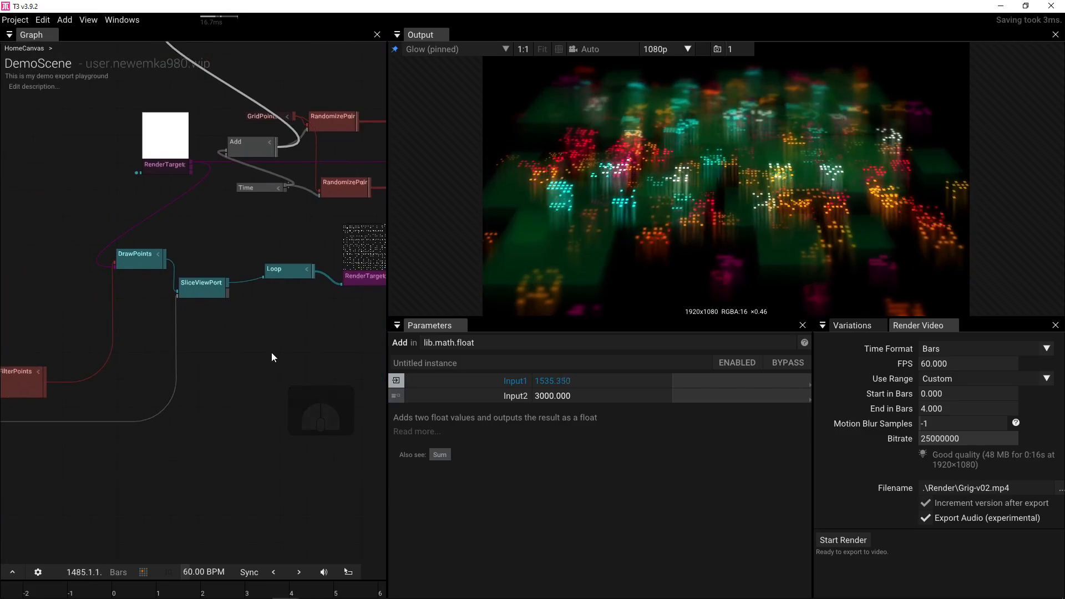
left_click_drag(214, 356, 347, 317)
left_click_drag(137, 442, 189, 446)
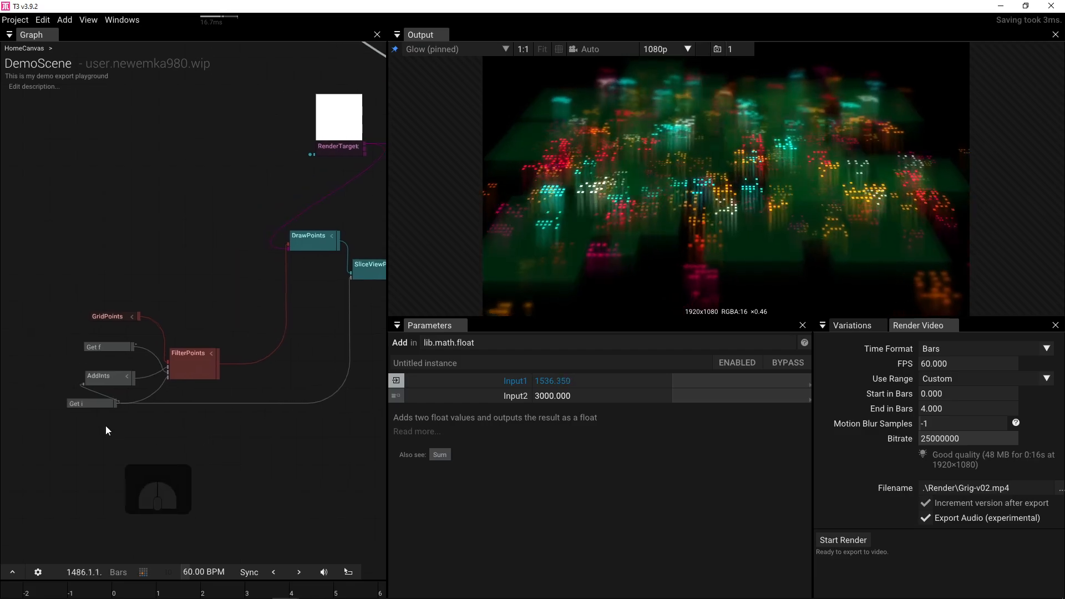
left_click_drag(46, 394, 91, 369)
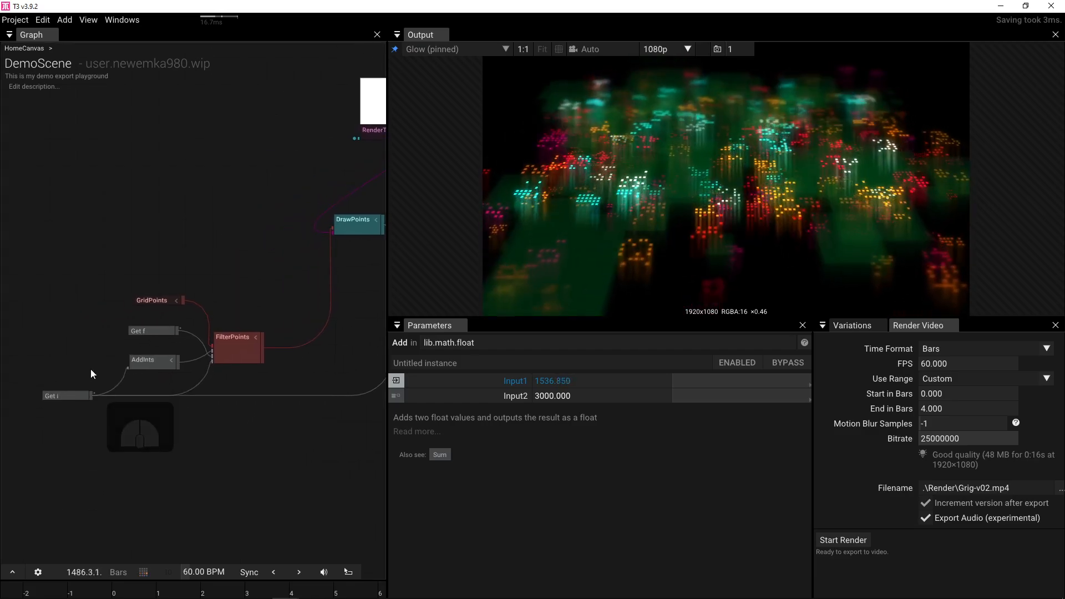
- Change the AddInts second input from 4 to 5
scroll(92, 368, "up", 3)
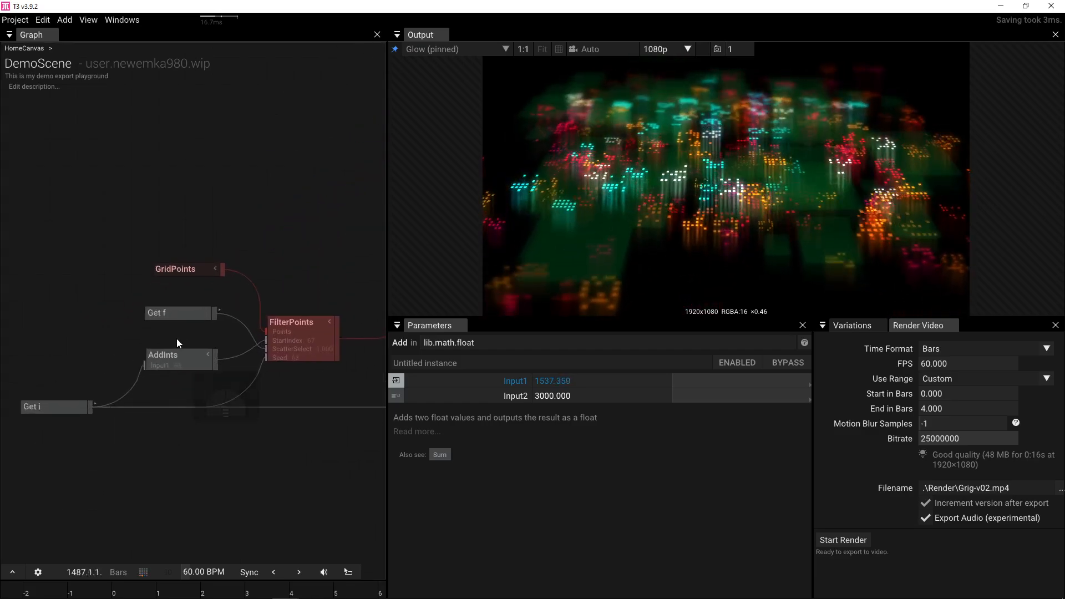
left_click(168, 355)
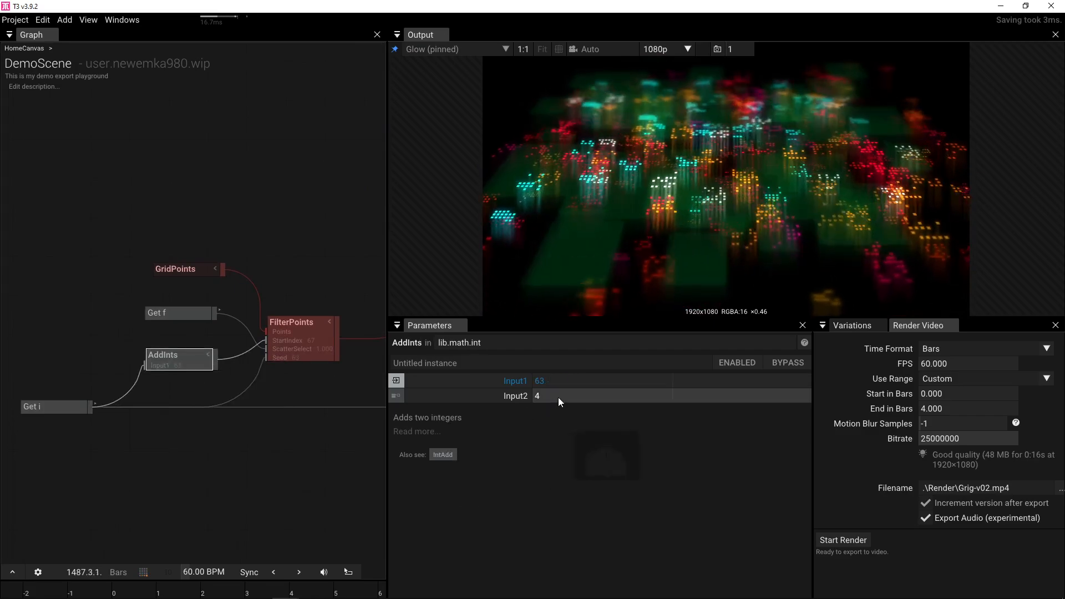
left_click(558, 397)
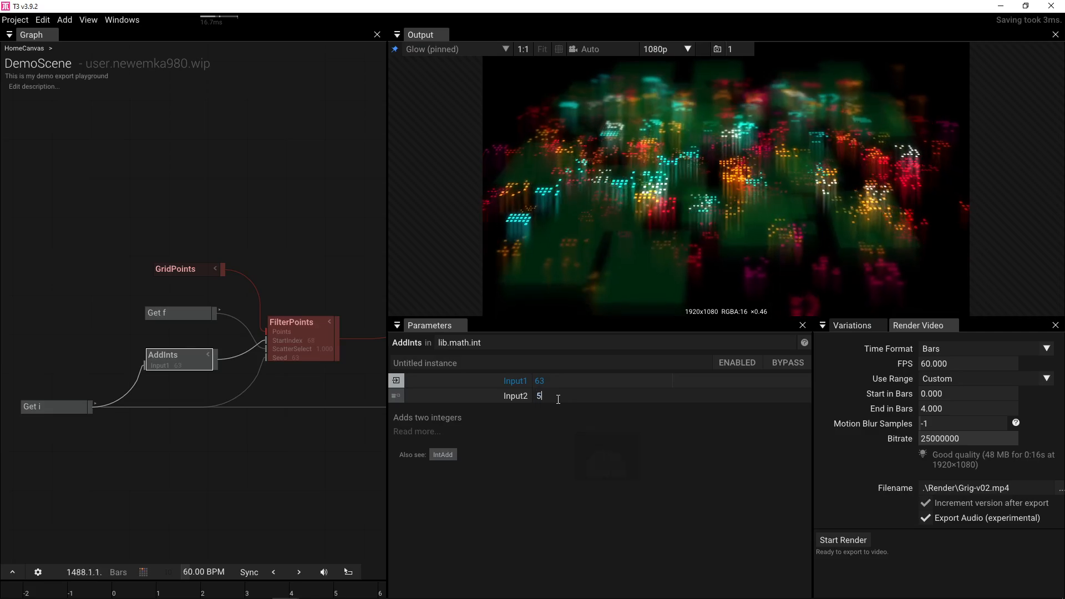
key("Return")
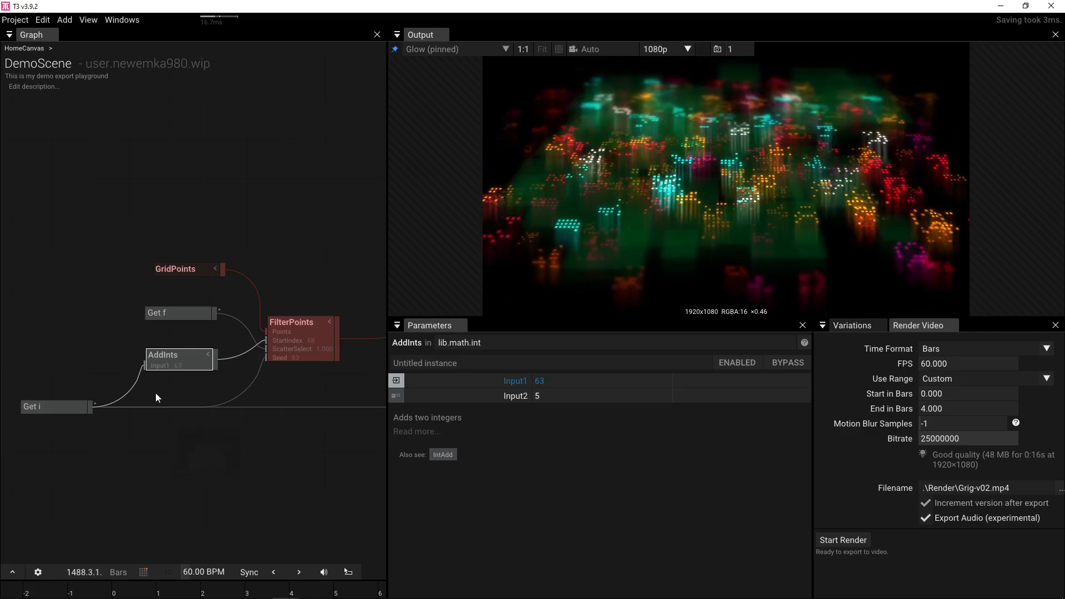
left_click(74, 357)
key("Tab")
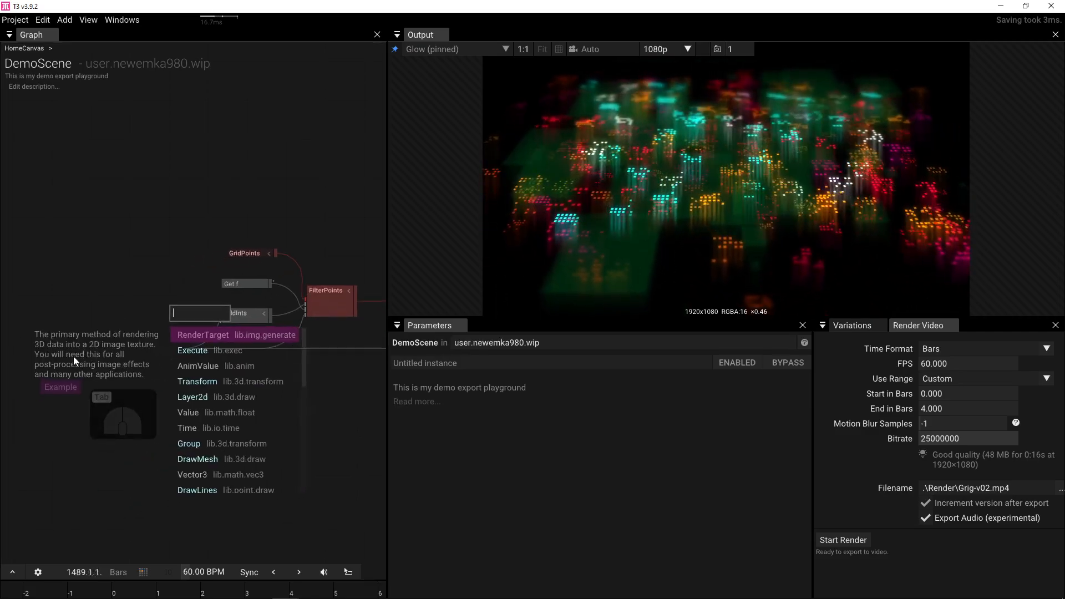
- Add a Counter operator and place it near Get i
type("count")
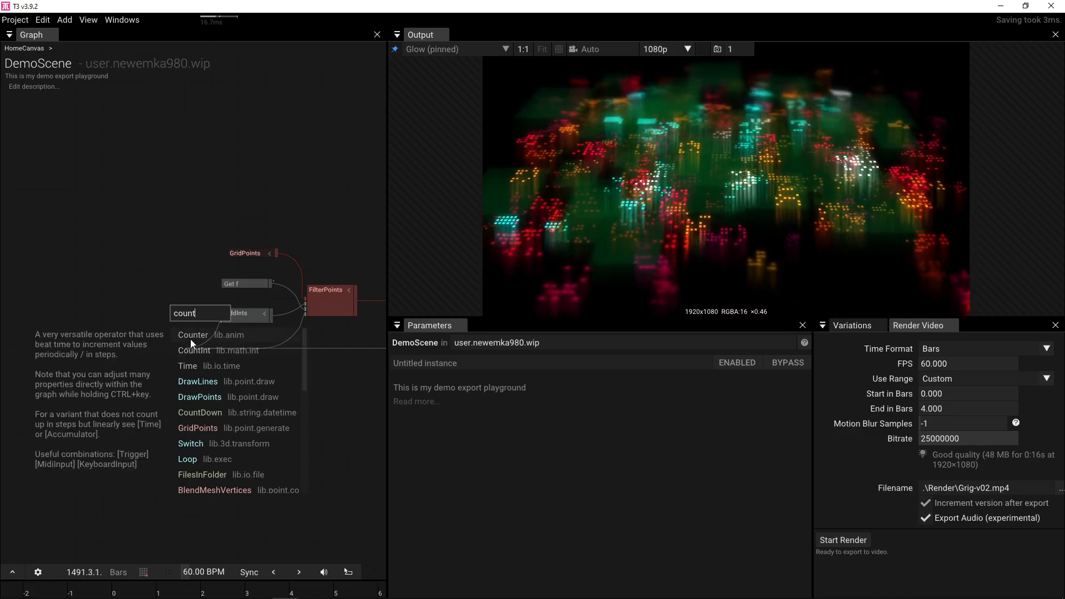
left_click(191, 336)
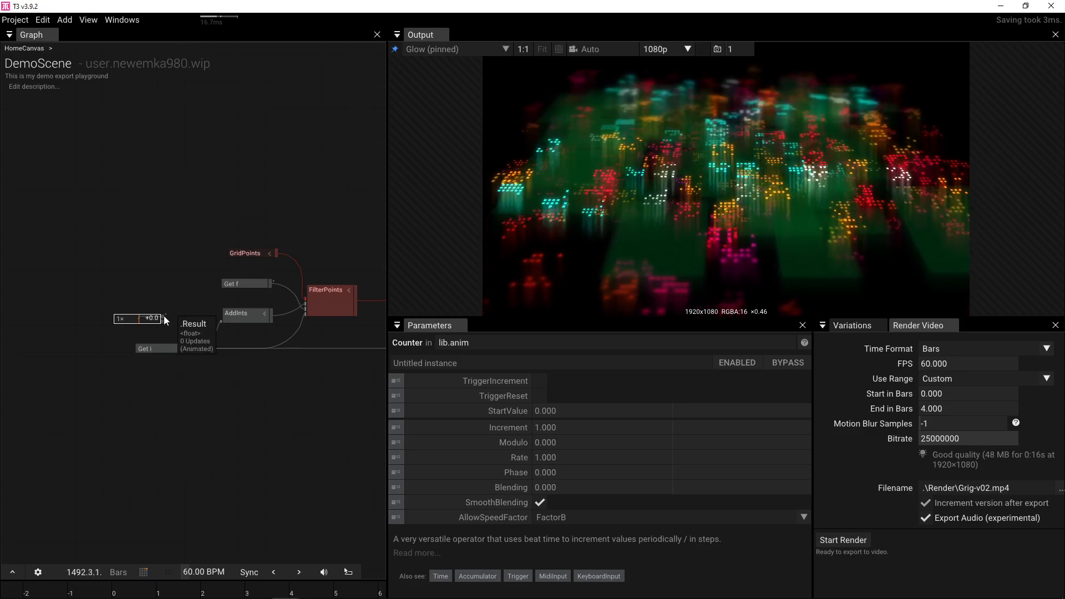
left_click_drag(141, 316, 106, 293)
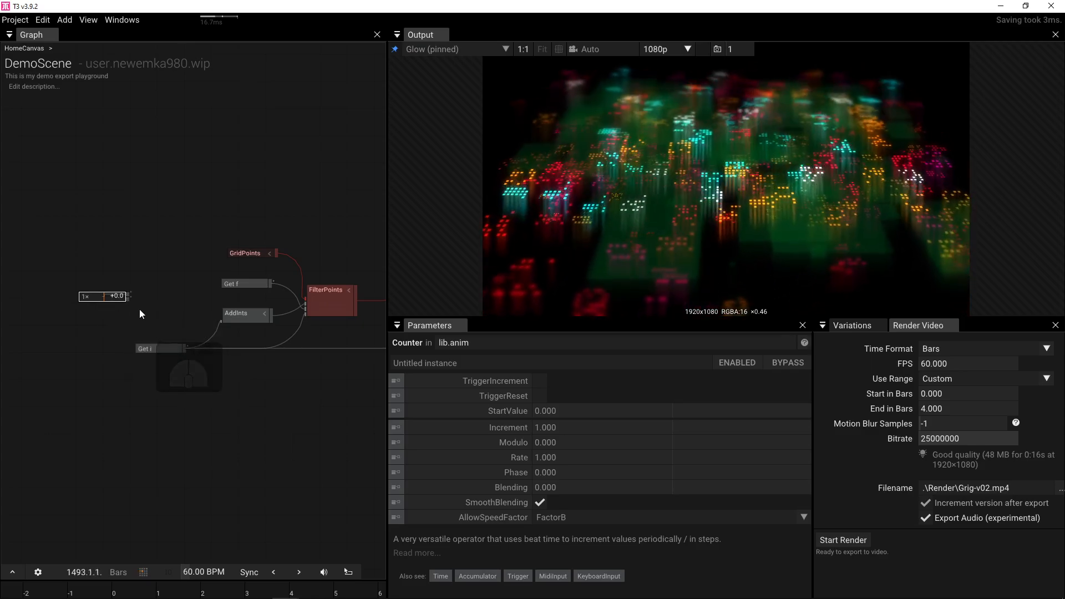
- Add a CountInt node with the counter output wired into its TriggerIncrement
double_click(139, 308)
type("count")
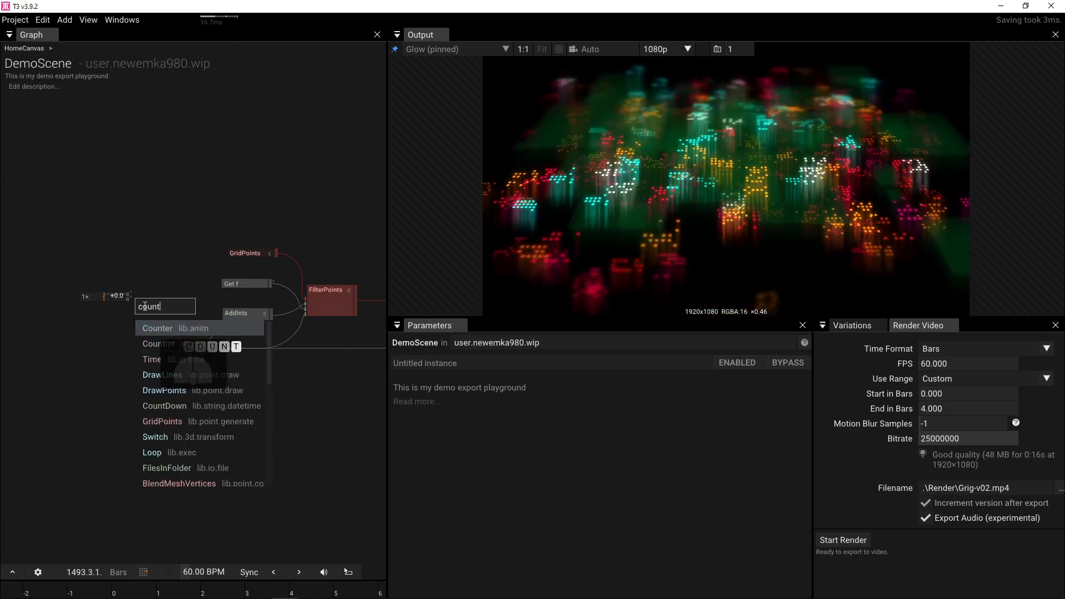
left_click(158, 344)
scroll(128, 302, "up", 4)
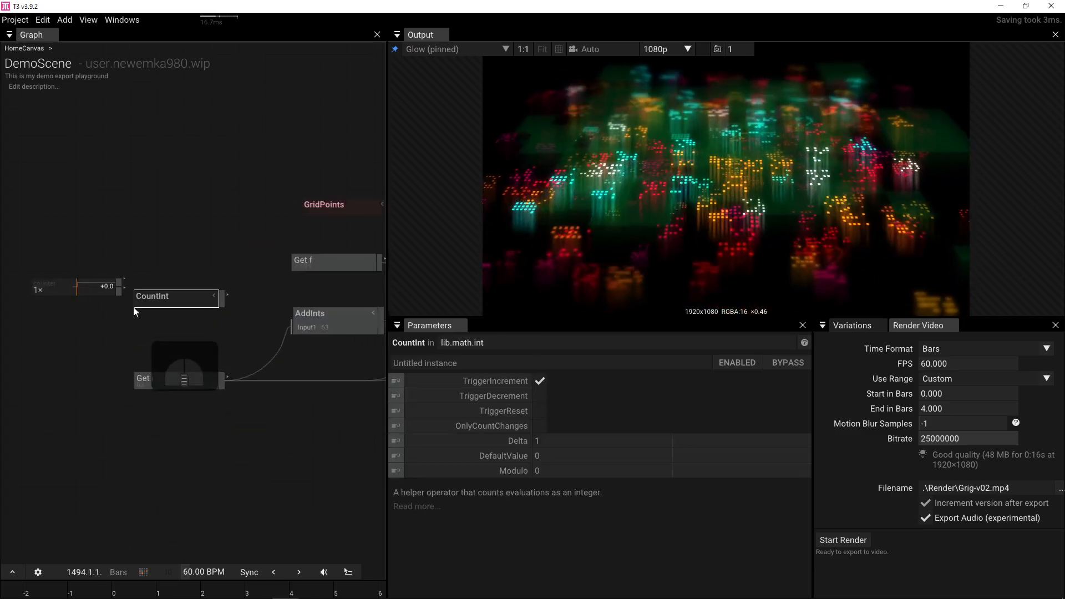
left_click_drag(114, 288, 136, 305)
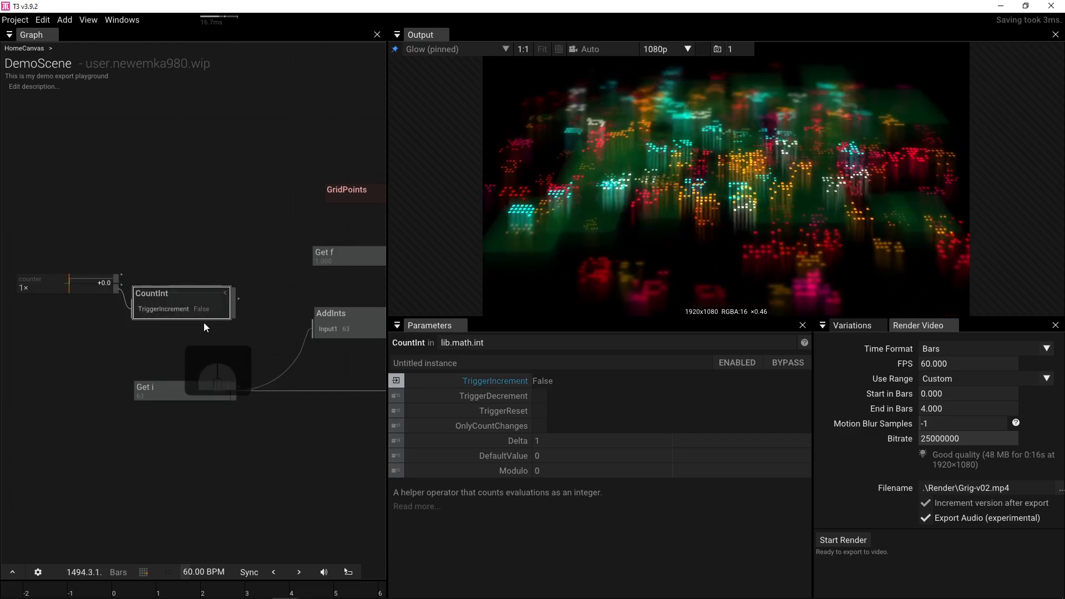
left_click(331, 326)
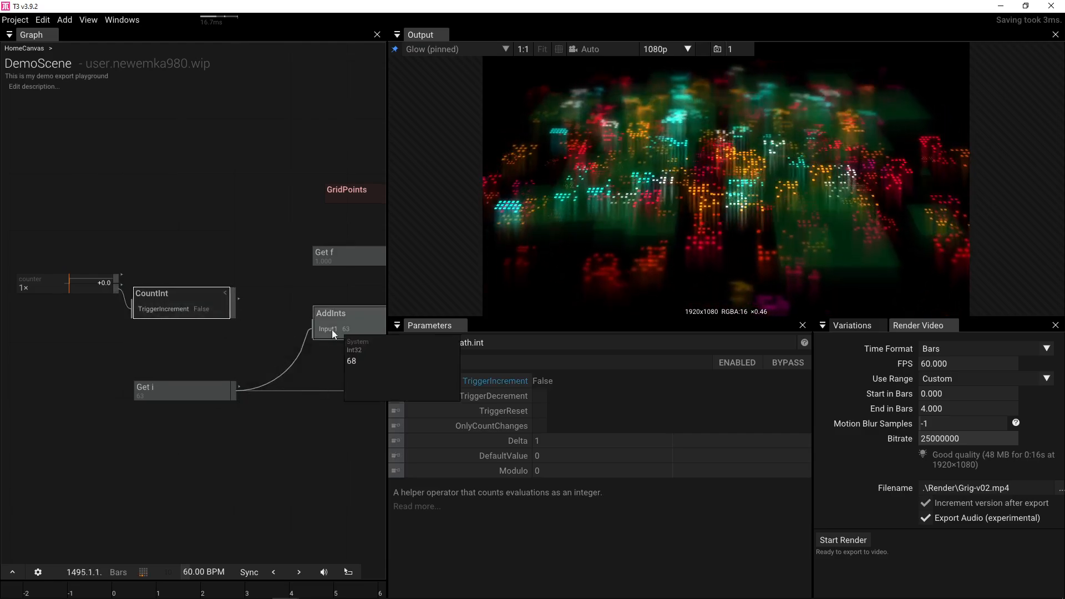
- Connect CountInt's output to AddInts' second input
left_click_drag(326, 371, 217, 374)
left_click_drag(126, 311, 205, 346)
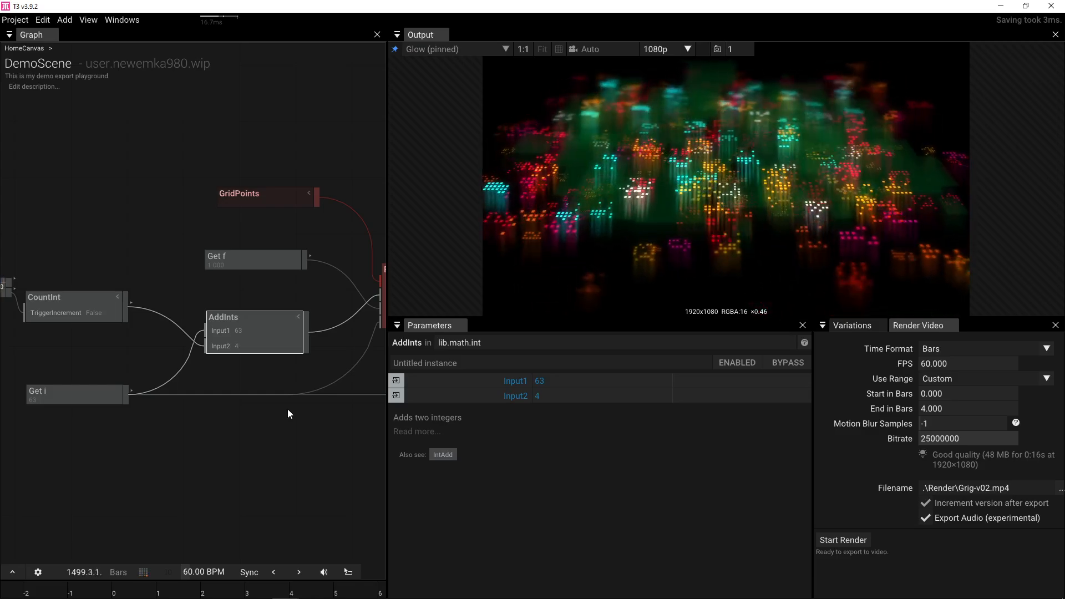
left_click_drag(278, 374, 157, 382)
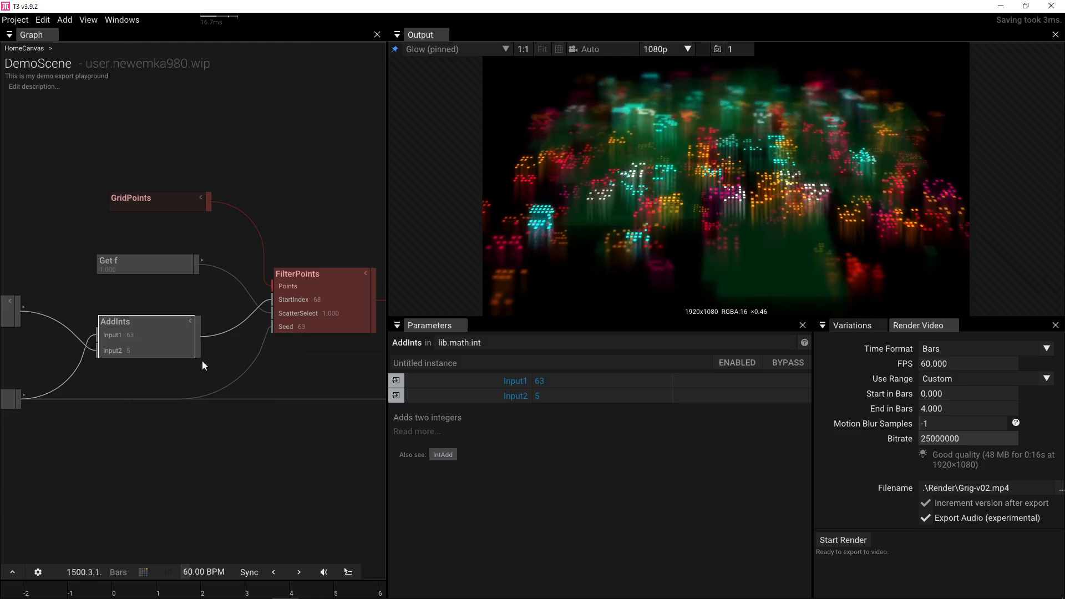
left_click(331, 326)
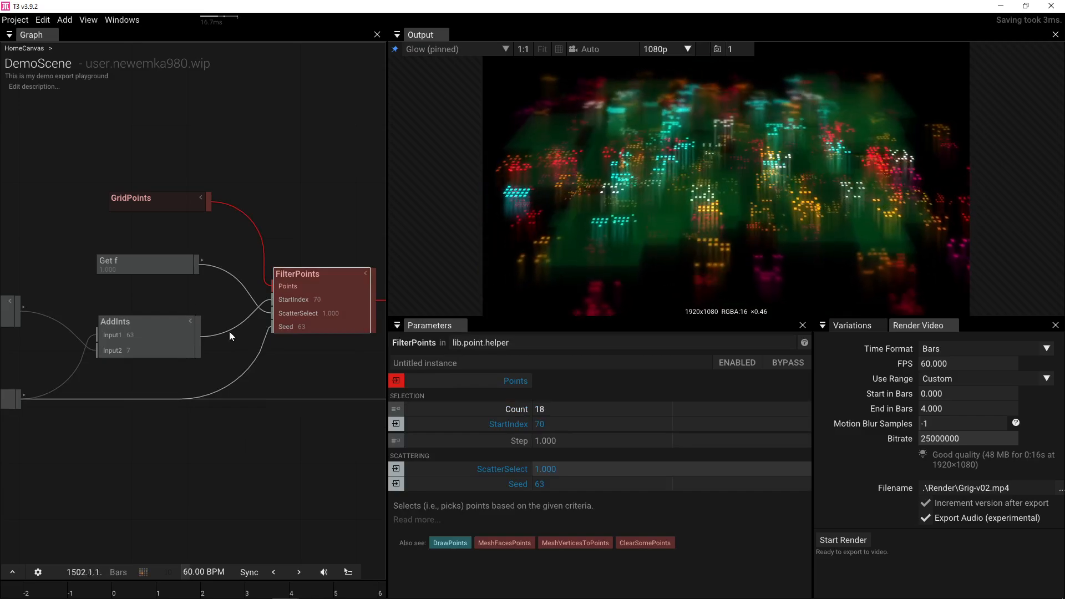
- Move Get f aside, try a larger FilterPoints Step, then reset Step to 1.000
left_click_drag(131, 262, 77, 249)
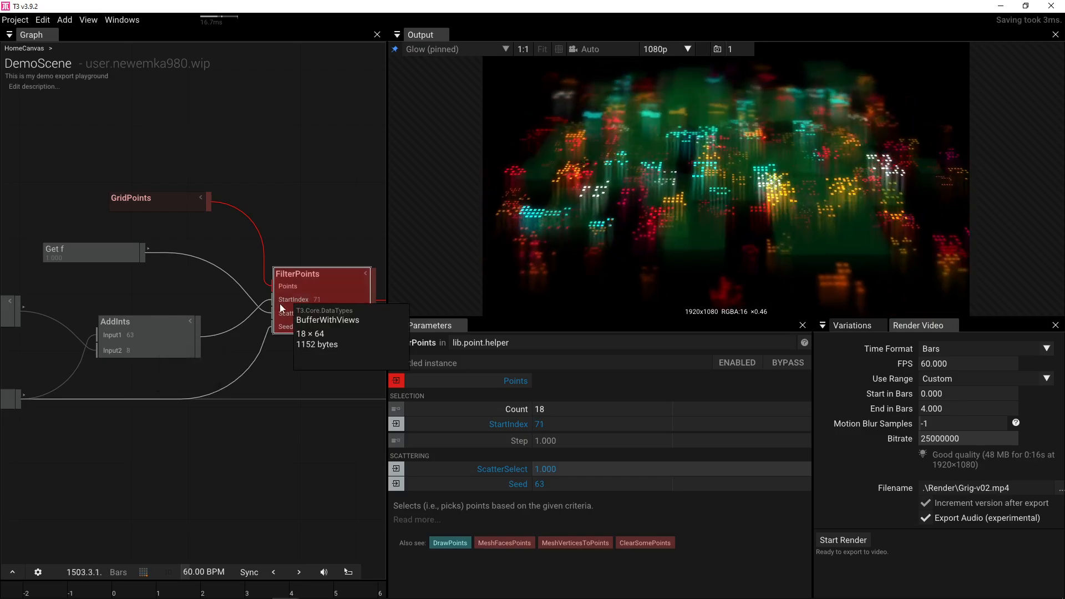
left_click_drag(560, 439, 640, 429)
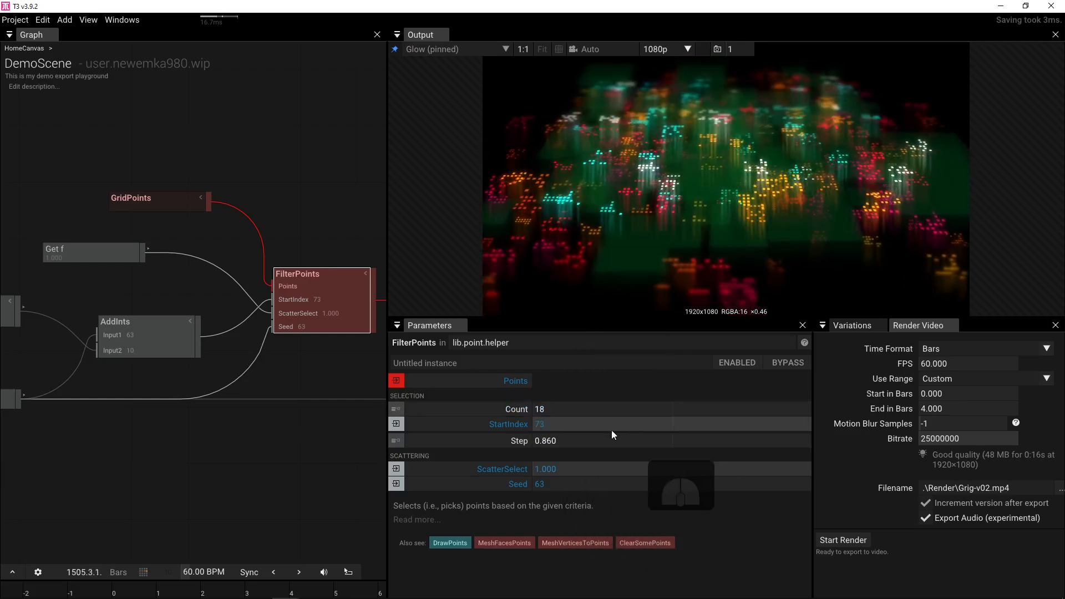
left_click(416, 440)
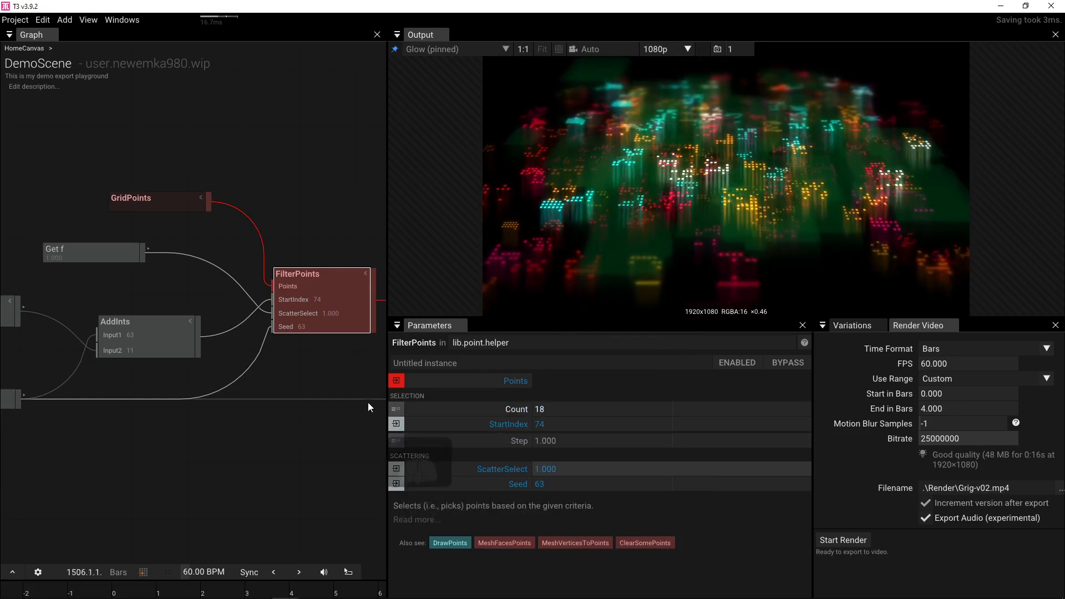
left_click(398, 442)
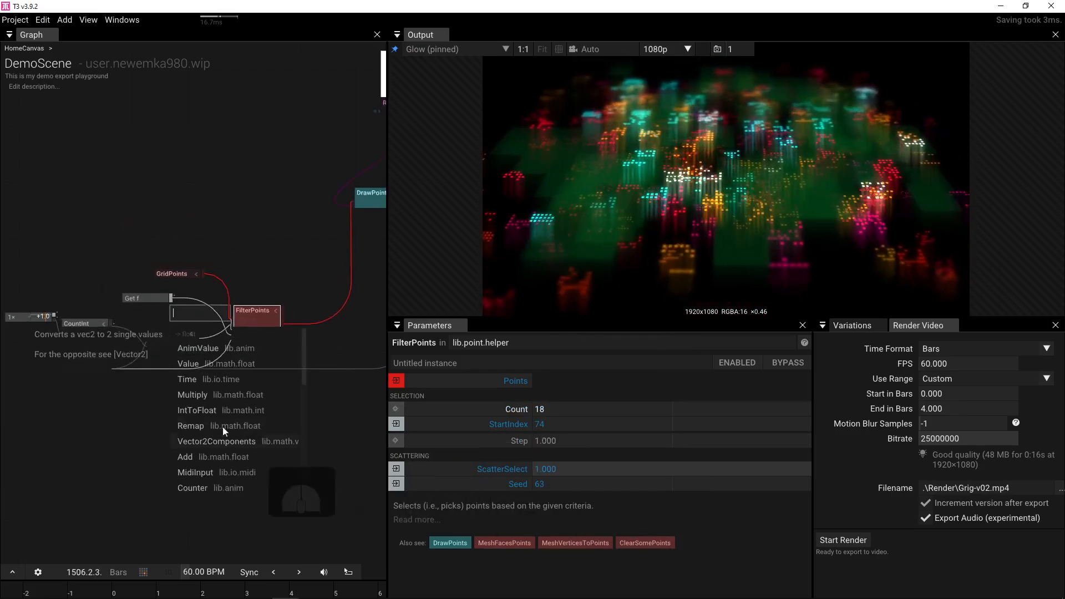
- Drive FilterPoints' Step with an AnimValue using the PerlinNoise shape
left_click(191, 349)
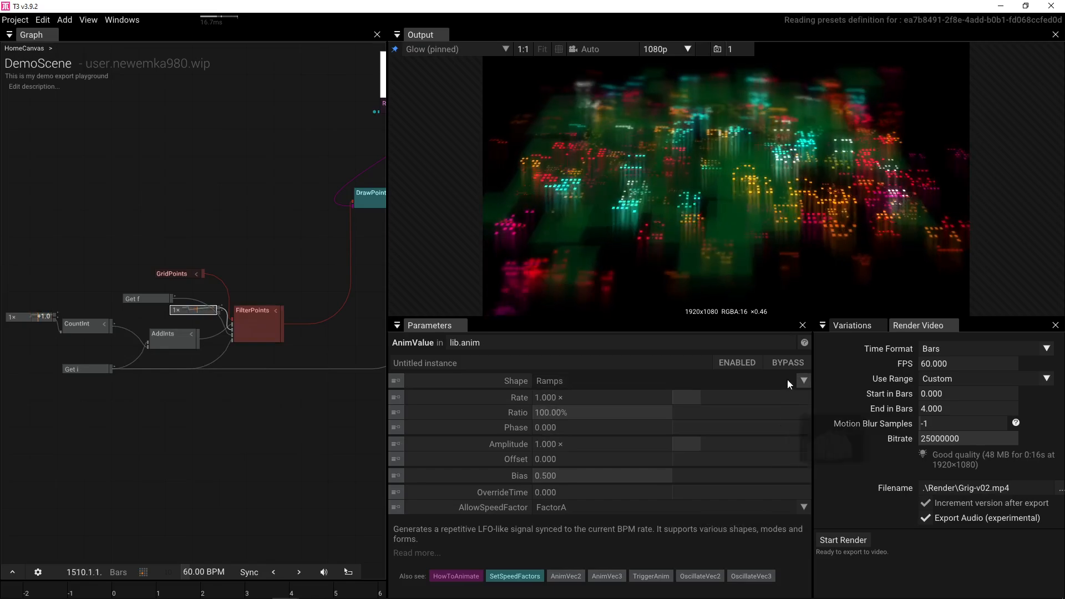
left_click(802, 380)
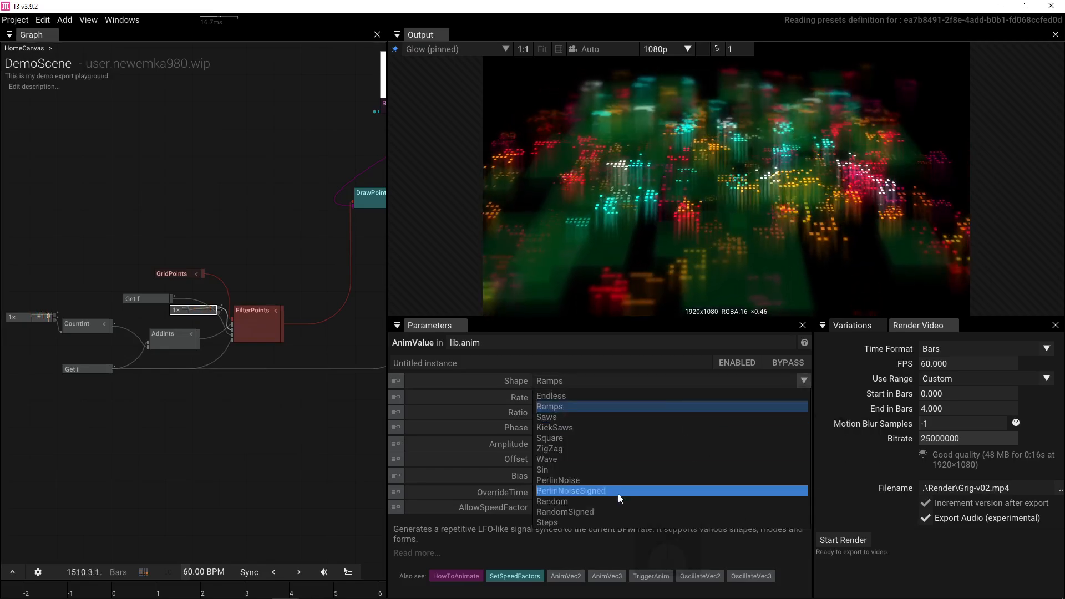
left_click(620, 480)
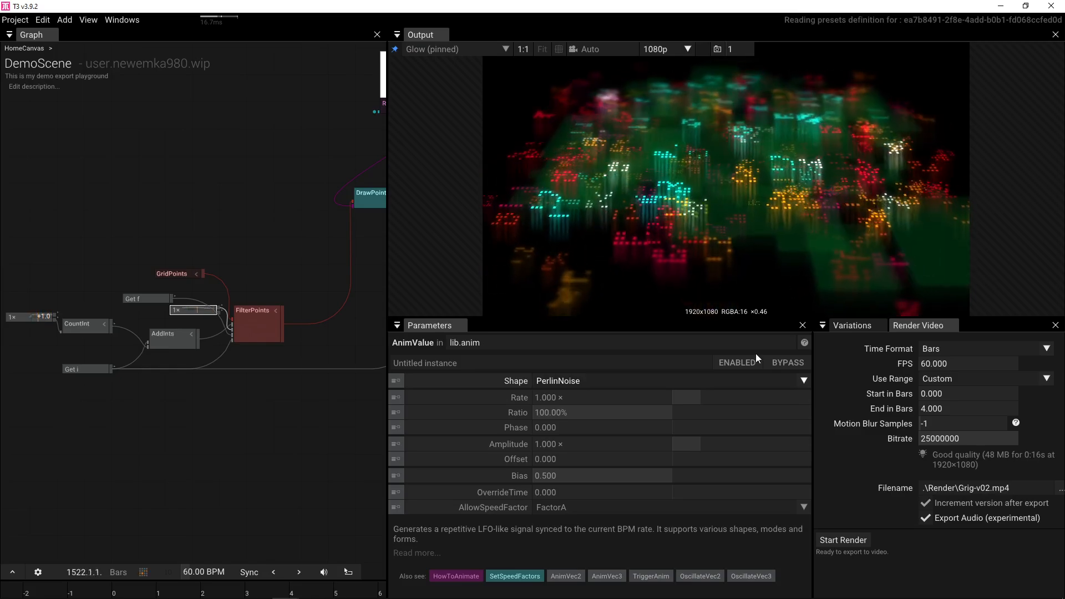
- Pan to the DrawBillboards and Camera nodes and select the middle DrawBillboards
left_click_drag(272, 265, 173, 267)
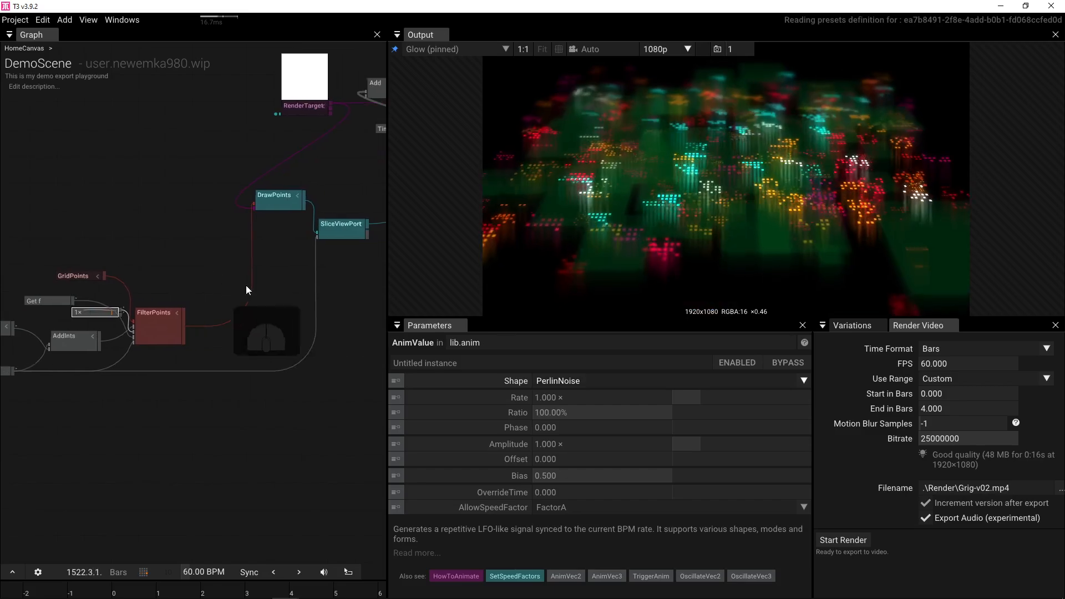
left_click_drag(309, 300, 98, 364)
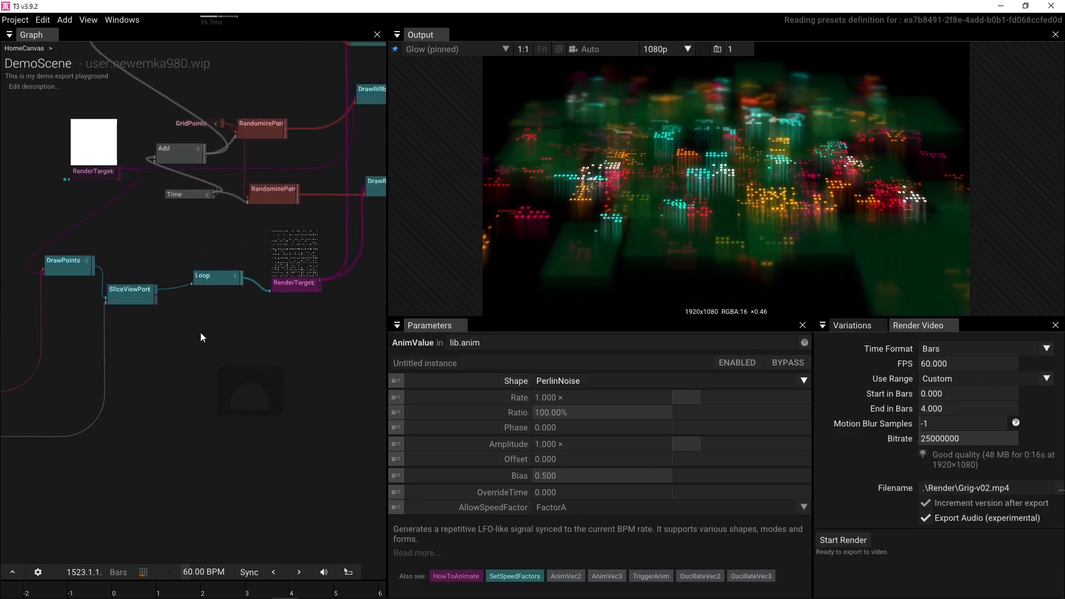
left_click_drag(128, 342, 294, 359)
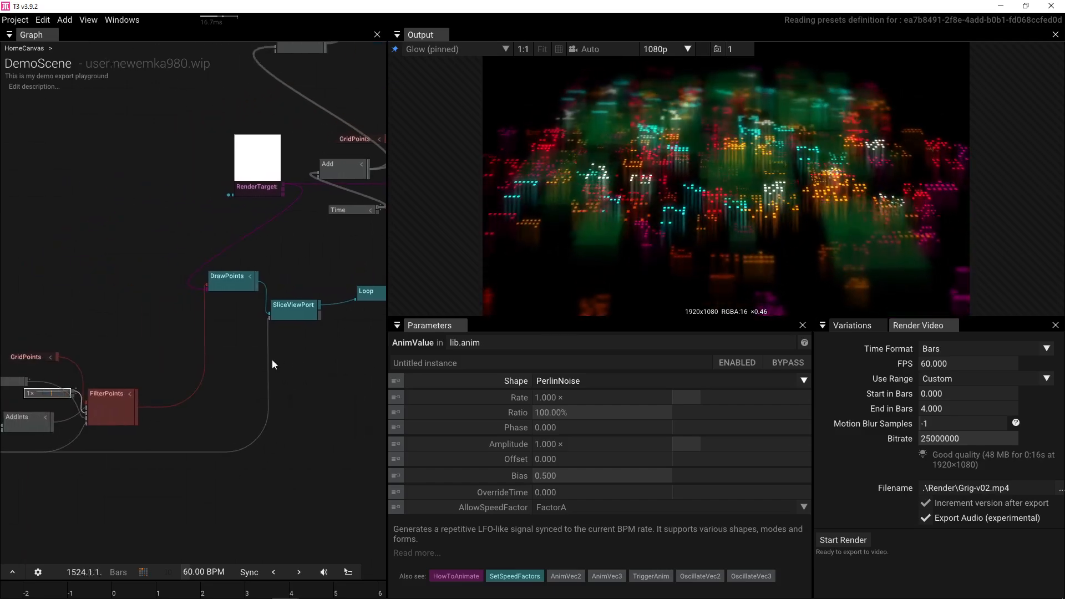
left_click_drag(258, 366, 289, 430)
mouse_move(181, 303)
left_mouse_down()
mouse_move(194, 333)
mouse_move(246, 381)
mouse_move(72, 370)
left_mouse_up()
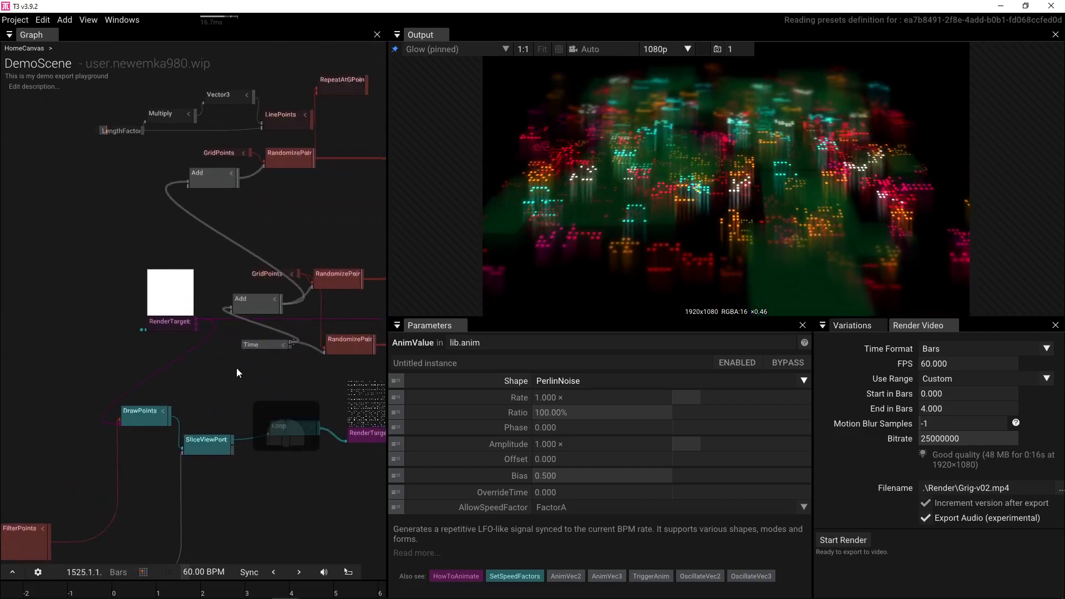
left_click_drag(236, 368, 90, 390)
left_click_drag(248, 338, 185, 373)
left_click(233, 313)
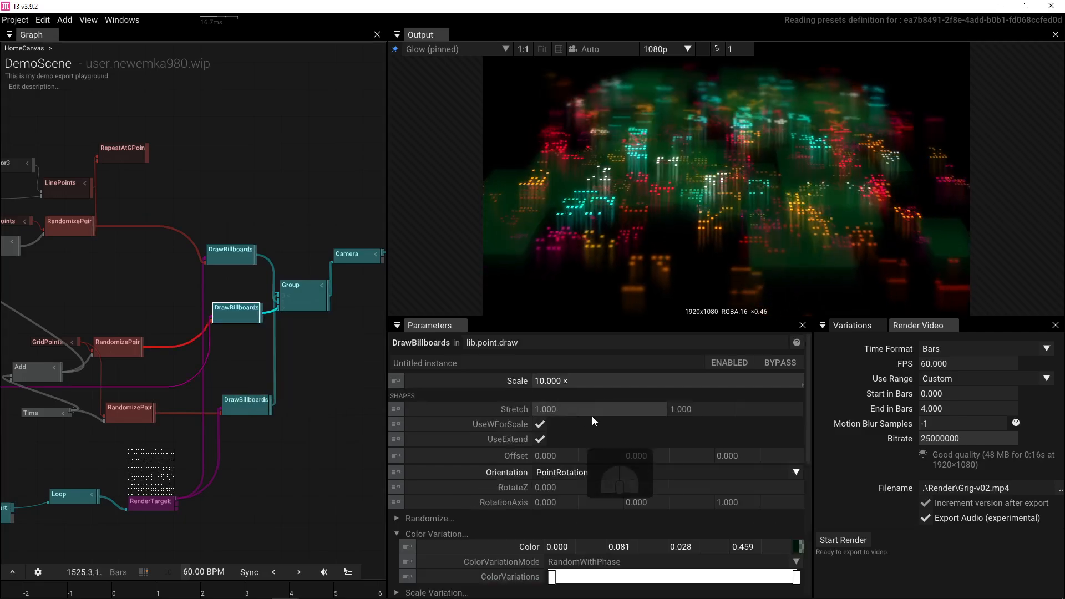
- Change the middle DrawBillboards colour to dark teal (0.031, 0.075, 0.081)
left_click(799, 547)
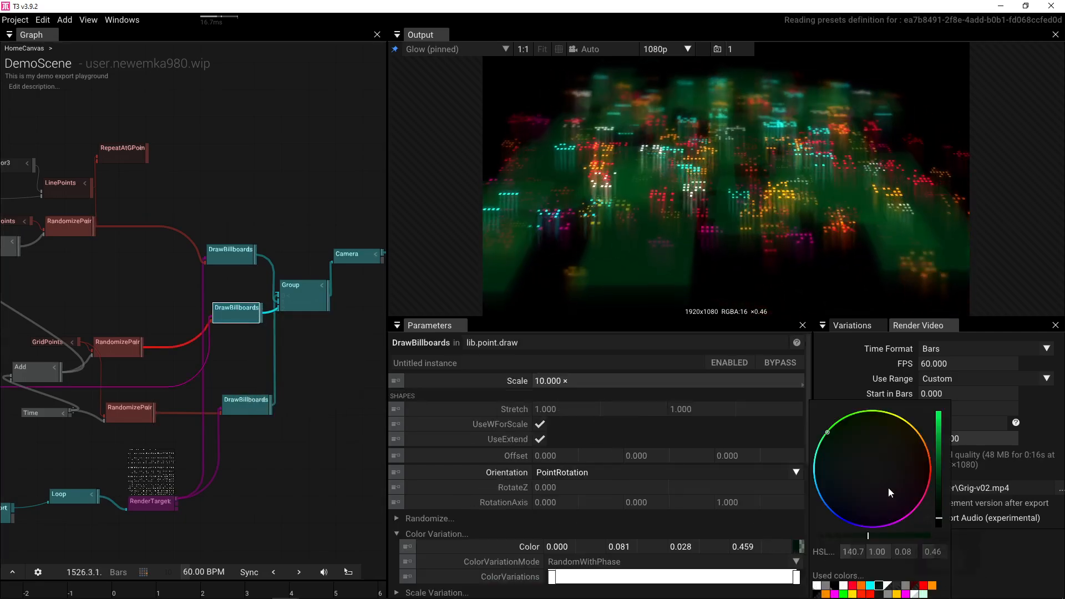
mouse_move(832, 453)
left_mouse_down()
mouse_move(841, 510)
mouse_move(874, 501)
mouse_move(858, 517)
mouse_move(836, 497)
mouse_move(880, 468)
mouse_move(908, 468)
mouse_move(914, 443)
mouse_move(896, 438)
mouse_move(823, 471)
mouse_move(887, 452)
mouse_move(865, 426)
mouse_move(886, 475)
mouse_move(830, 474)
left_mouse_up()
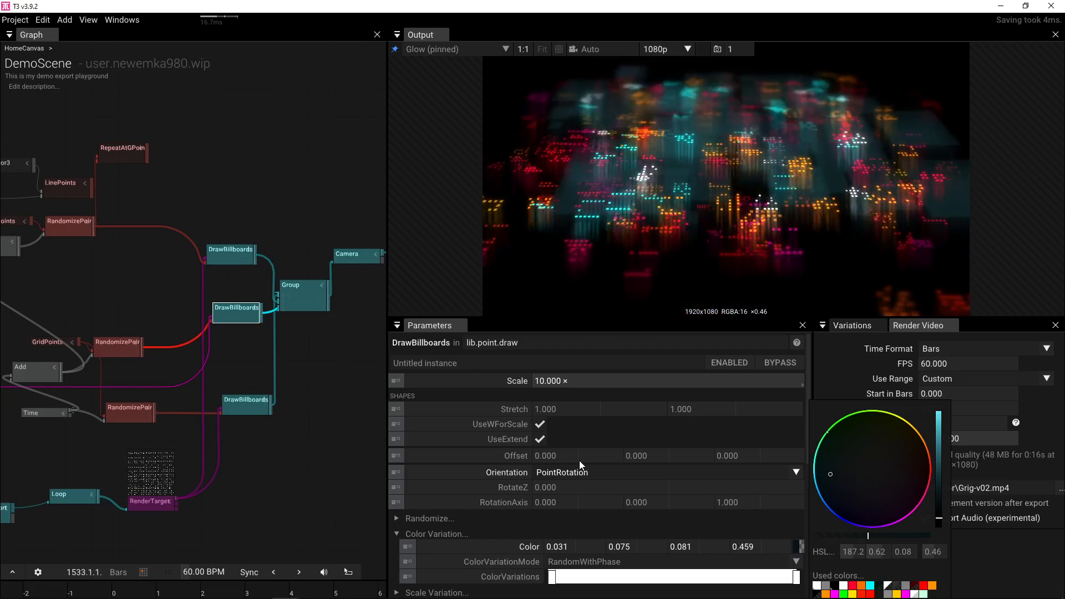
- Compare the output with the middle DrawBillboards layer off and on, save a screenshot, then leave it disabled
mouse_move(238, 320)
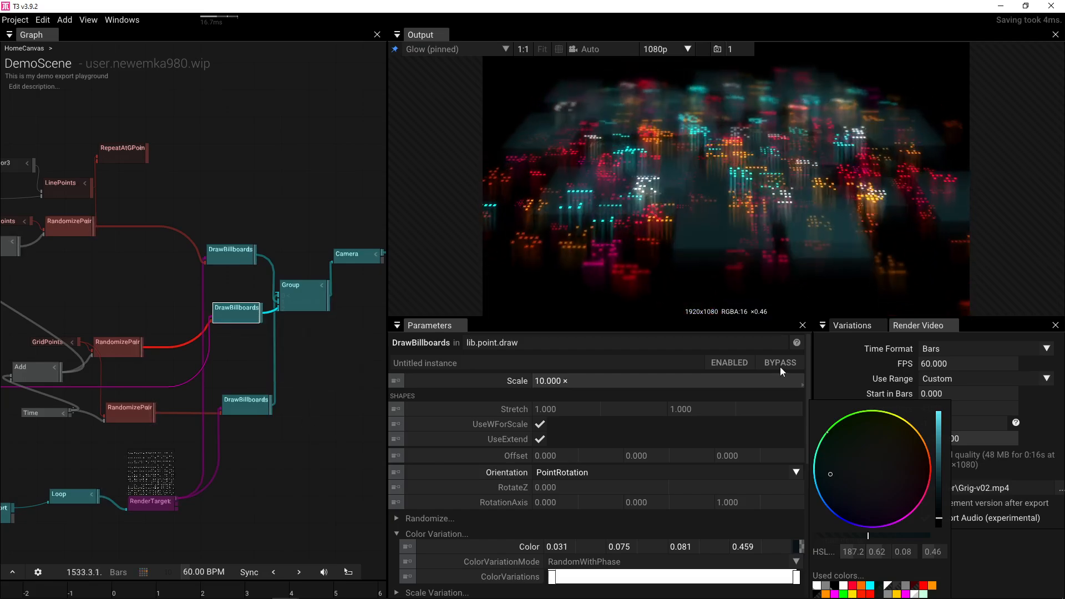
left_click(724, 361)
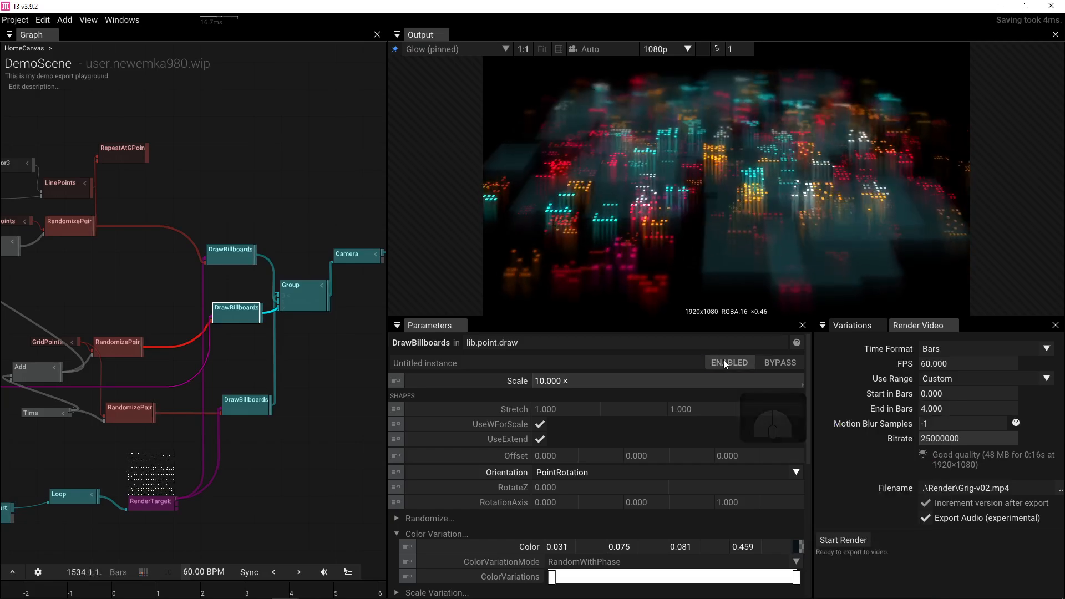
left_click(725, 364)
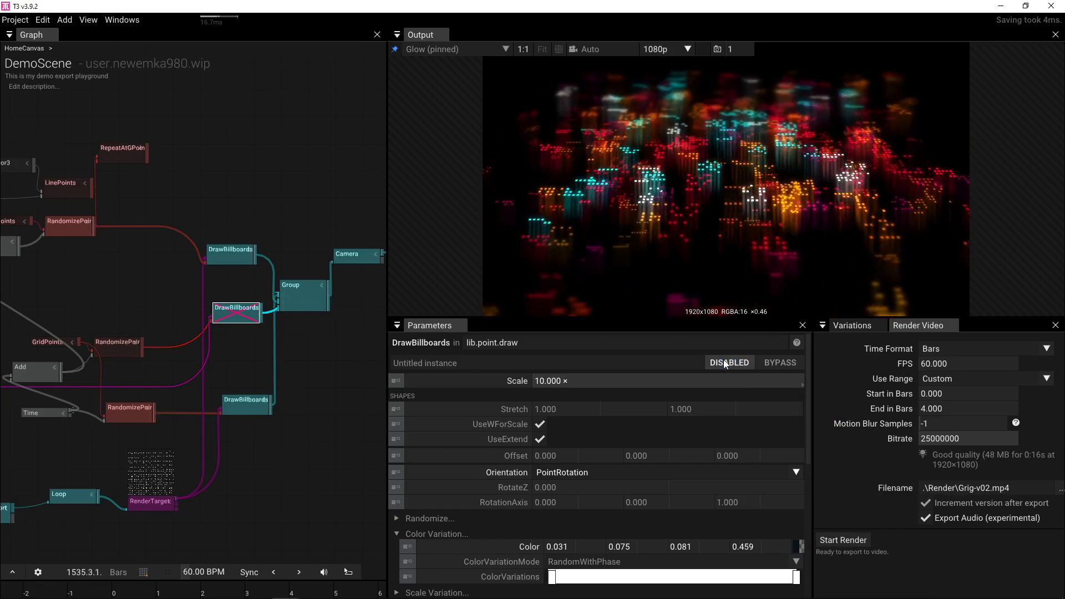
left_click(725, 364)
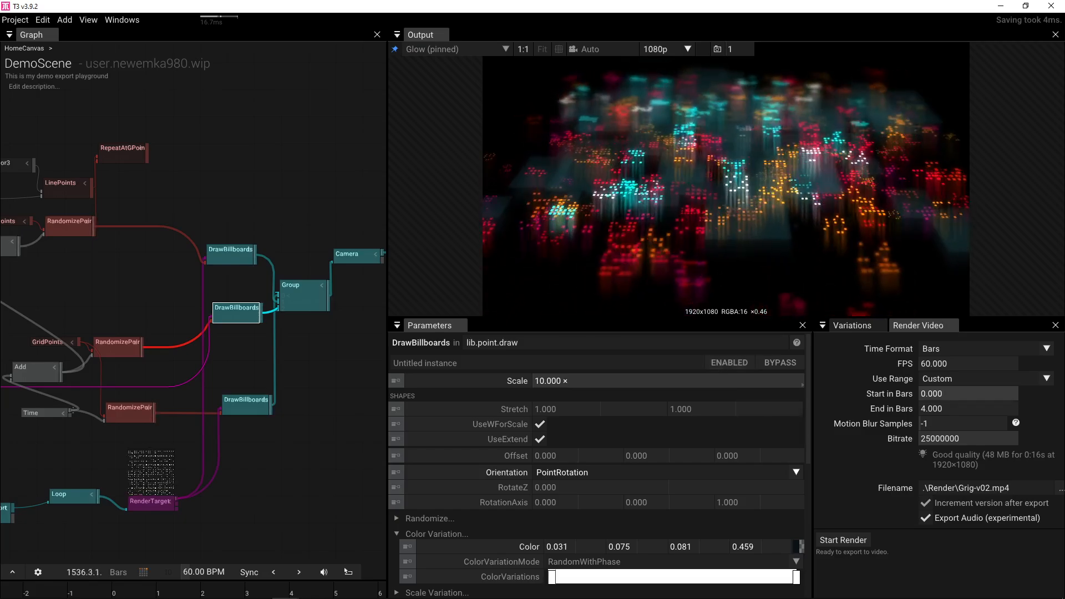
left_click(718, 50)
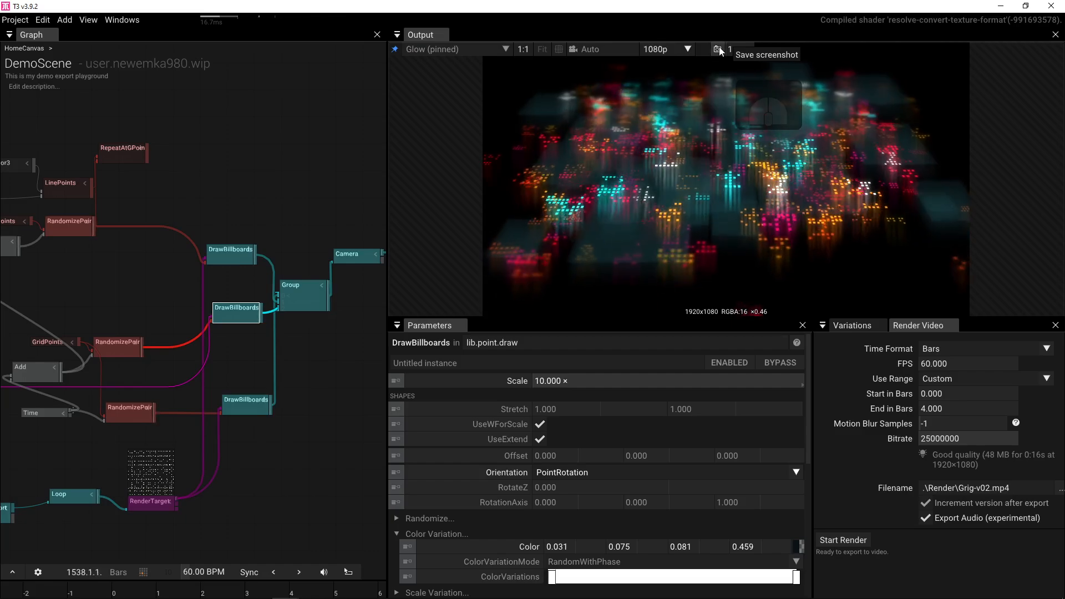
left_click(728, 362)
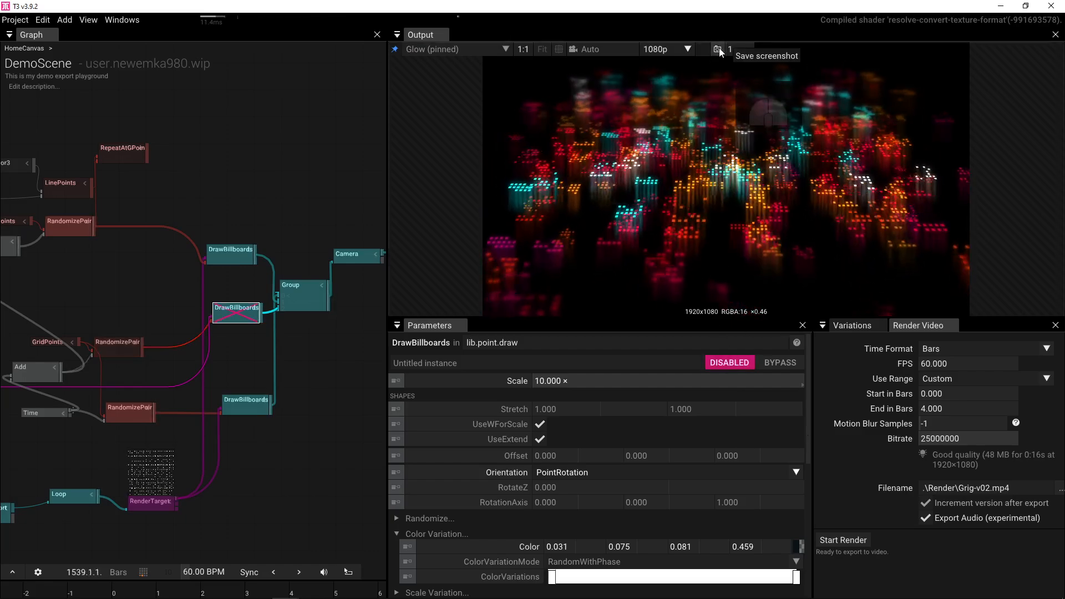